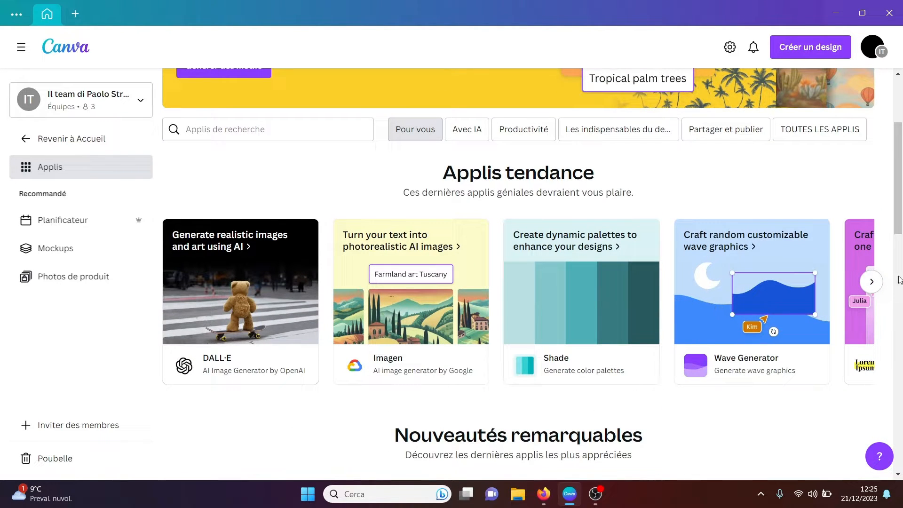
Step: Look through the Applis page, covering the trending apps, the notable new apps and the app categories
left_click(871, 282)
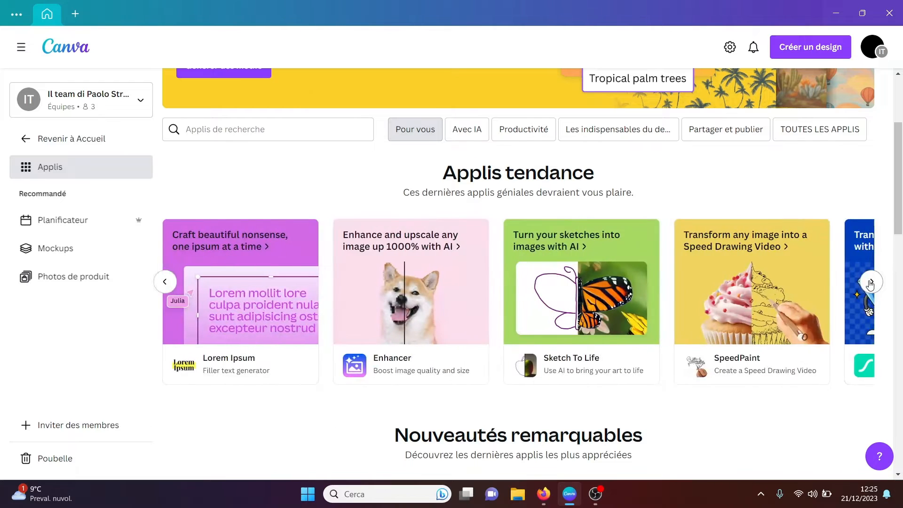
left_click(871, 283)
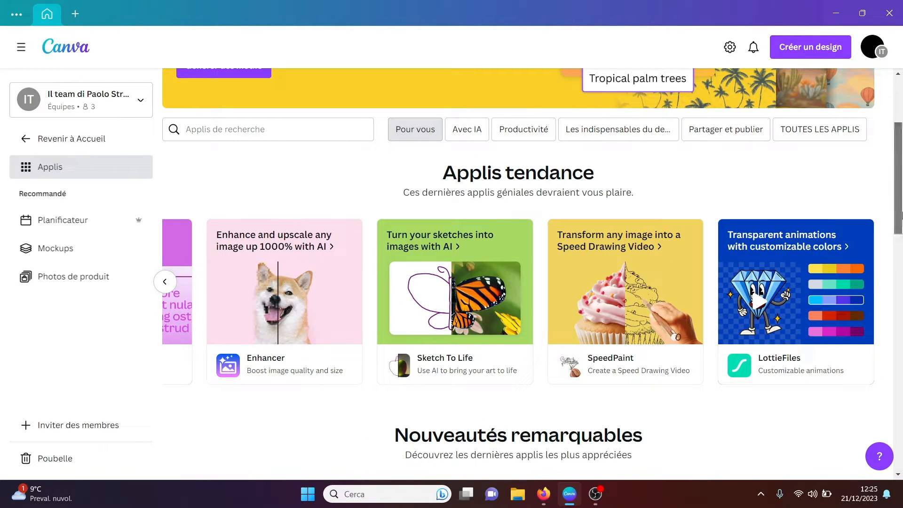
left_click_drag(898, 216, 902, 311)
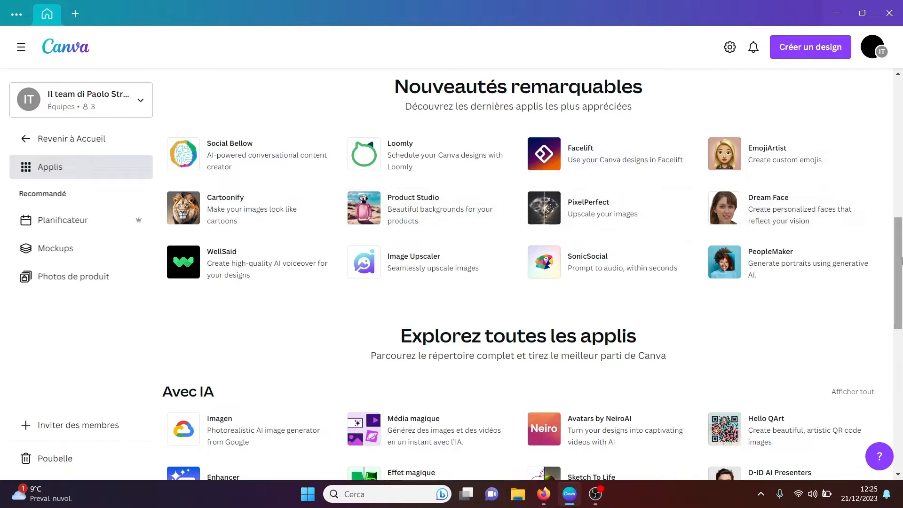
left_click_drag(902, 261, 901, 316)
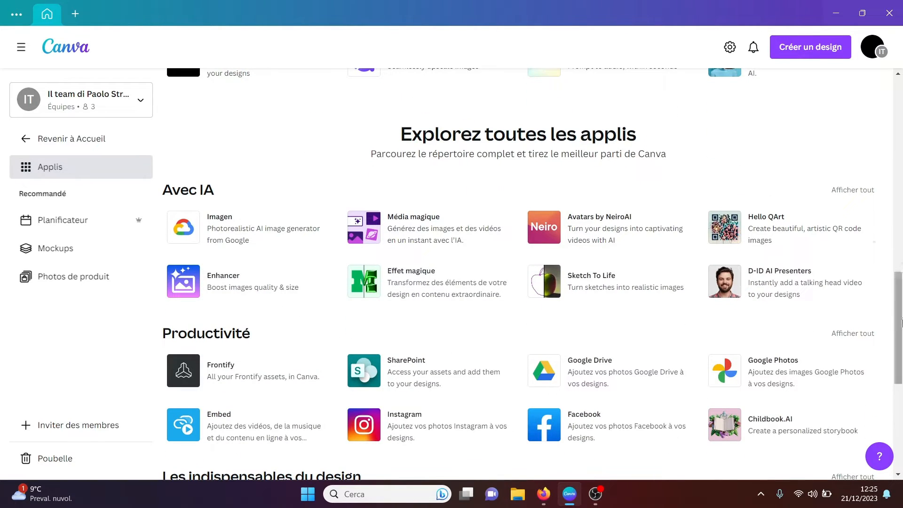
left_click_drag(901, 325, 900, 422)
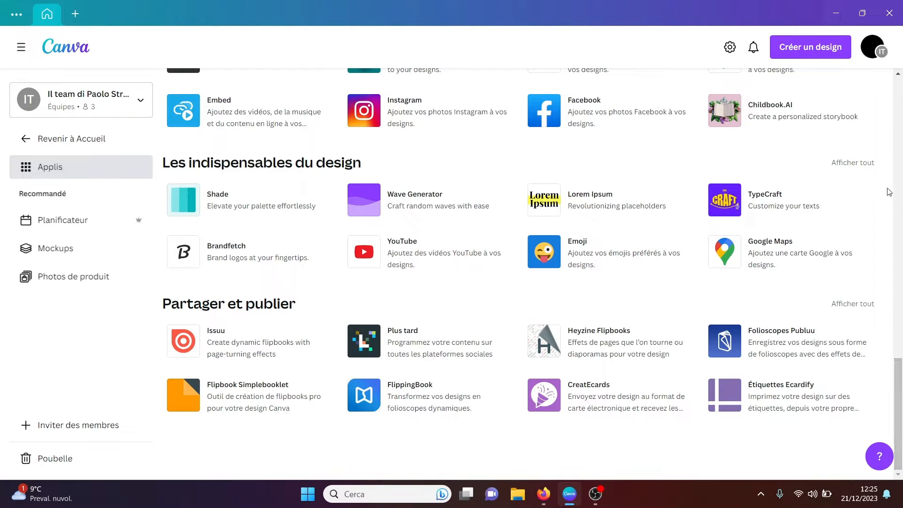
Step: Show all apps in the Les indispensables du design category and look through the full list
left_click(852, 165)
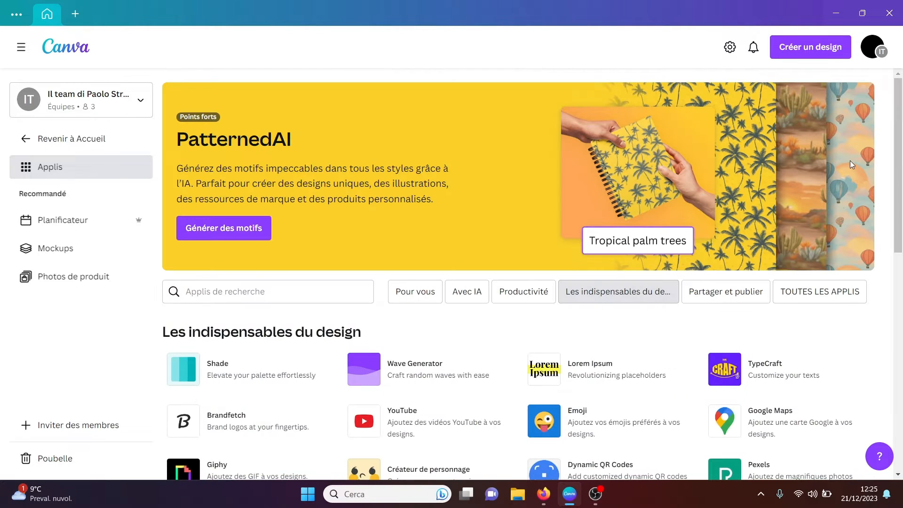
left_click_drag(901, 145, 902, 389)
left_click_drag(901, 426, 902, 119)
Step: Switch to Firefox and read the Canva Developers Getting Started Guide up to its code and app design sections
left_click(544, 494)
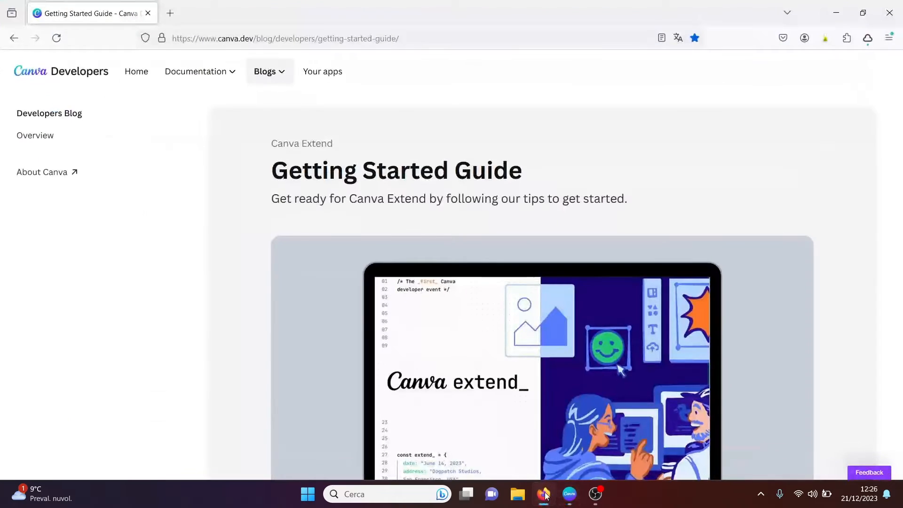
left_click_drag(901, 75, 901, 175)
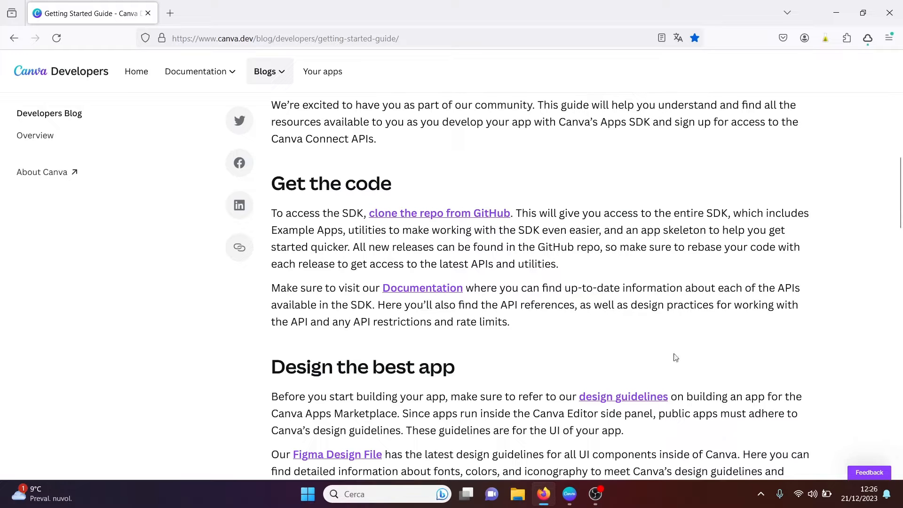
Step: Switch back to Canva and look over the Les indispensables du design apps again
left_click(570, 495)
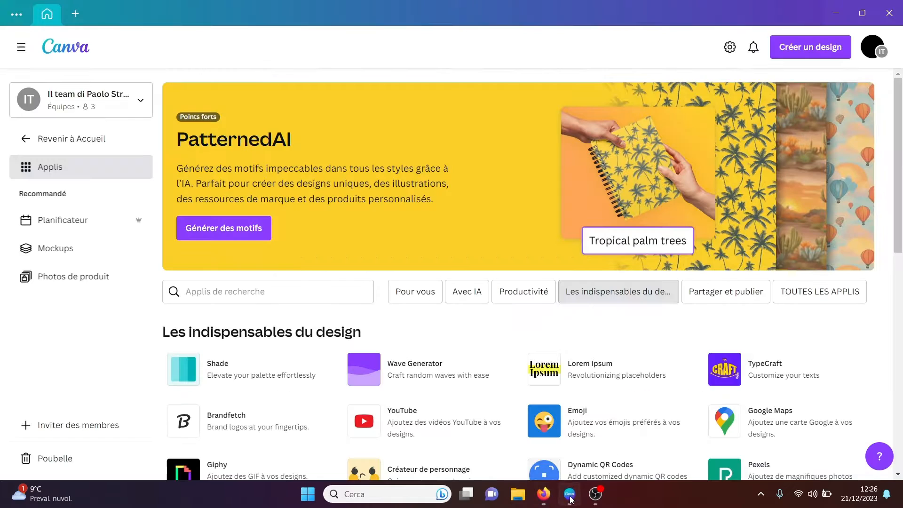
scroll(899, 301, "down", 9)
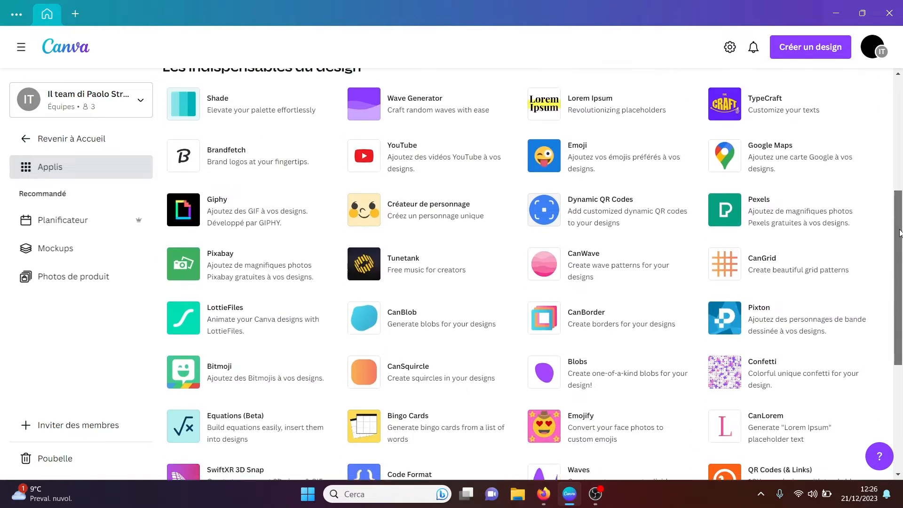
left_click_drag(899, 301, 902, 61)
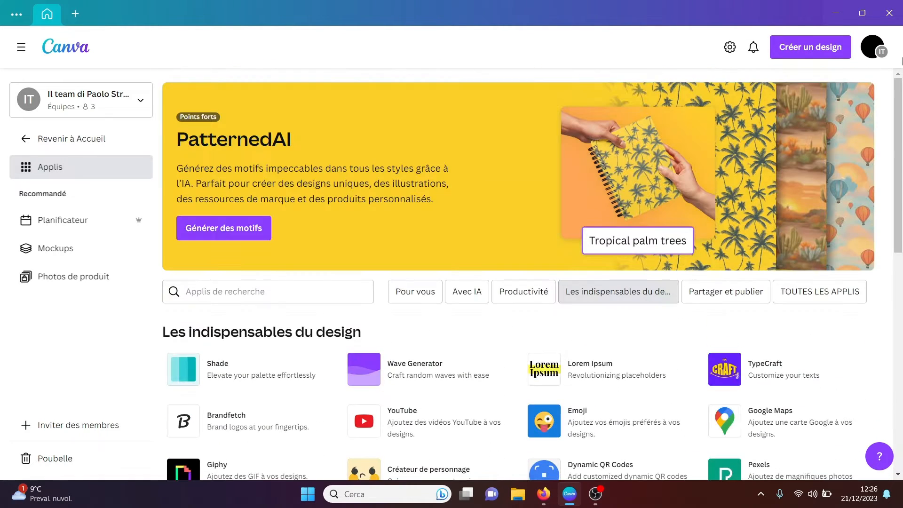
Step: Return to the home page and create a blank Vidéo design from the Vidéos category
left_click(29, 139)
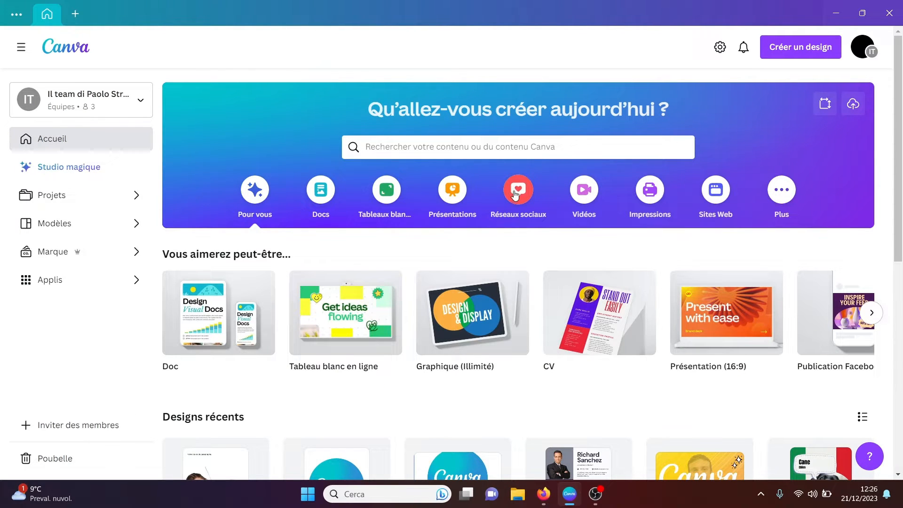
left_click(590, 188)
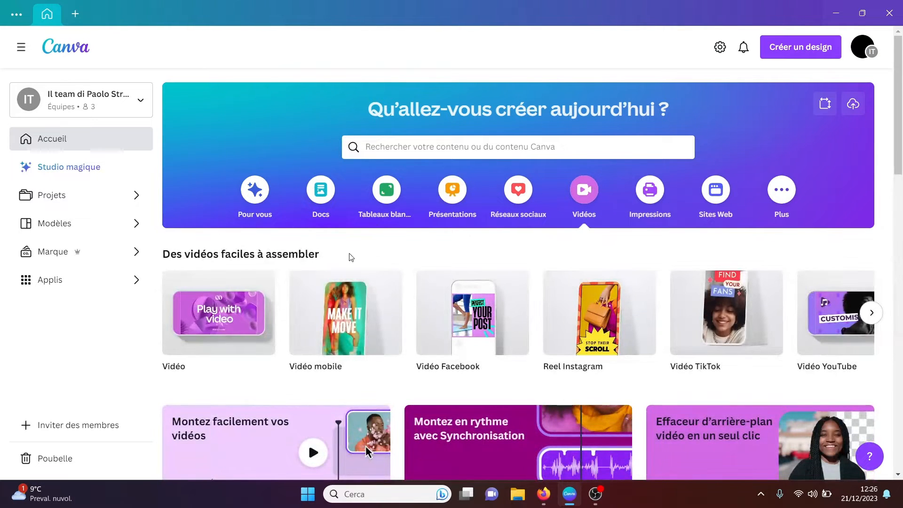
left_click(210, 325)
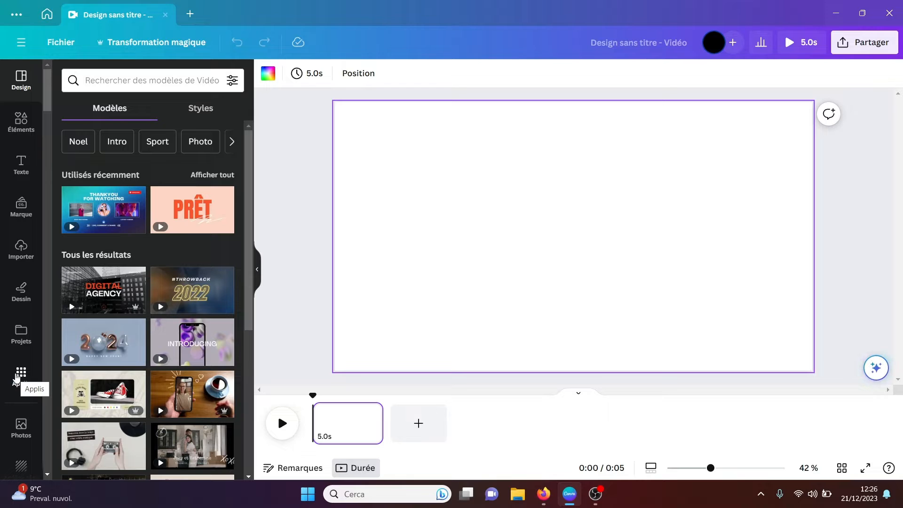
Step: Open the Applis section in the editor and look through the app shortcuts listed alongside it
left_click(18, 376)
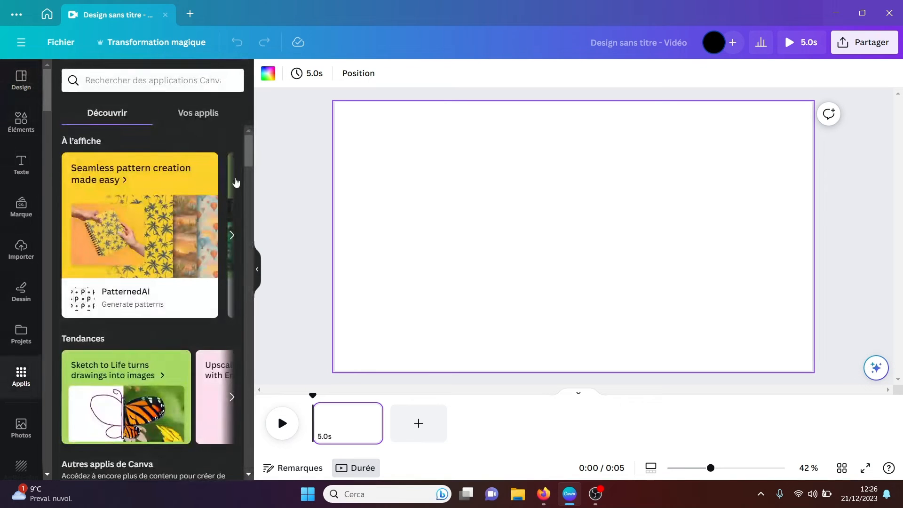
left_click_drag(250, 157, 240, 114)
left_click(48, 475)
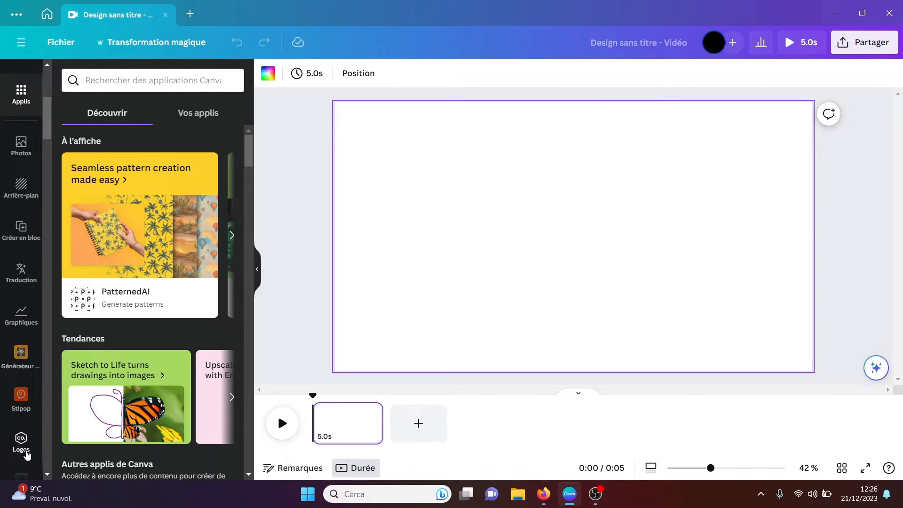
left_click(47, 476)
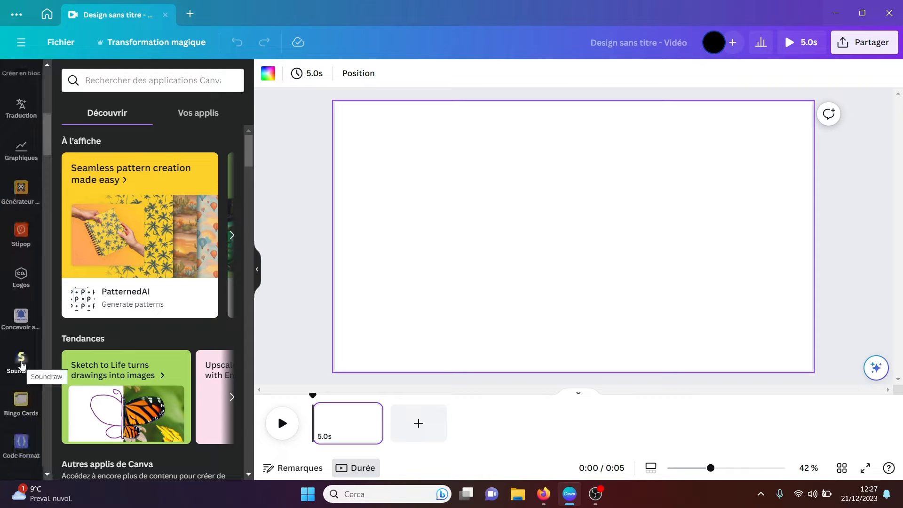
left_click_drag(48, 134, 47, 85)
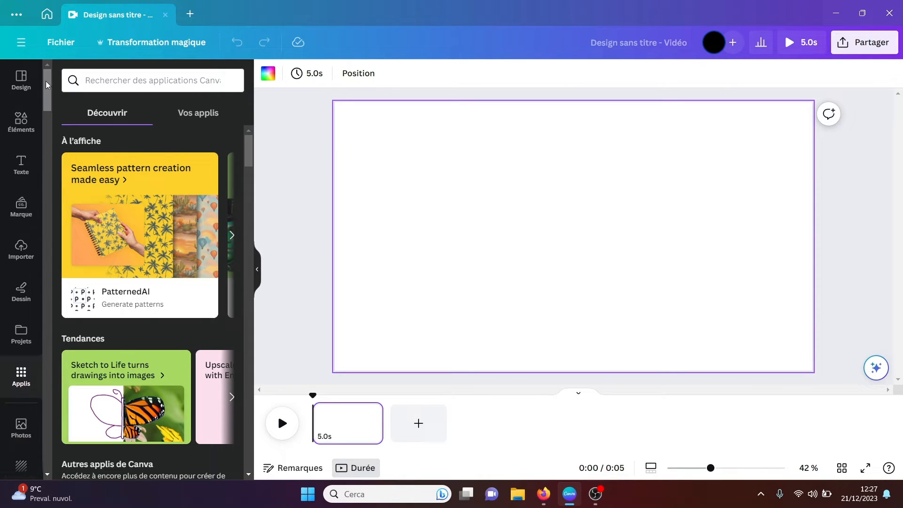
Step: Look through the apps listed under Vos applis and return to the Découvrir view
left_click(199, 117)
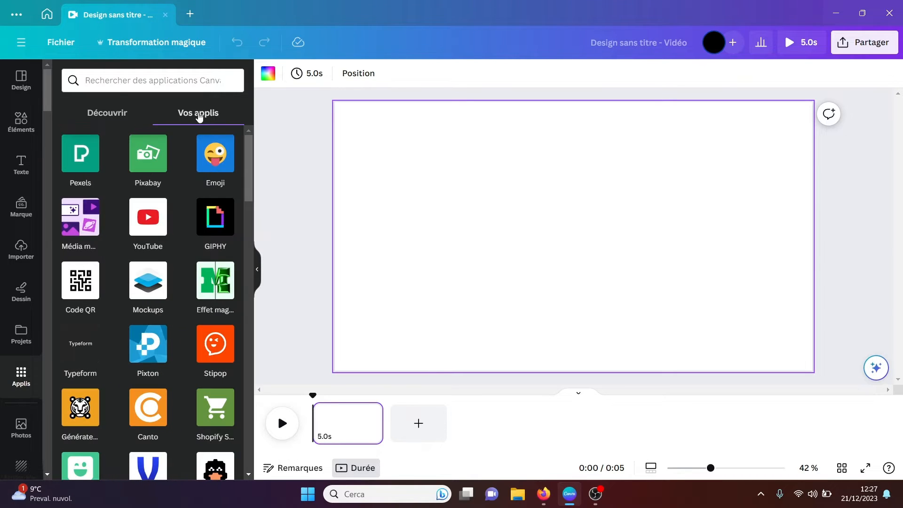
left_click_drag(248, 159, 253, 99)
left_click(116, 116)
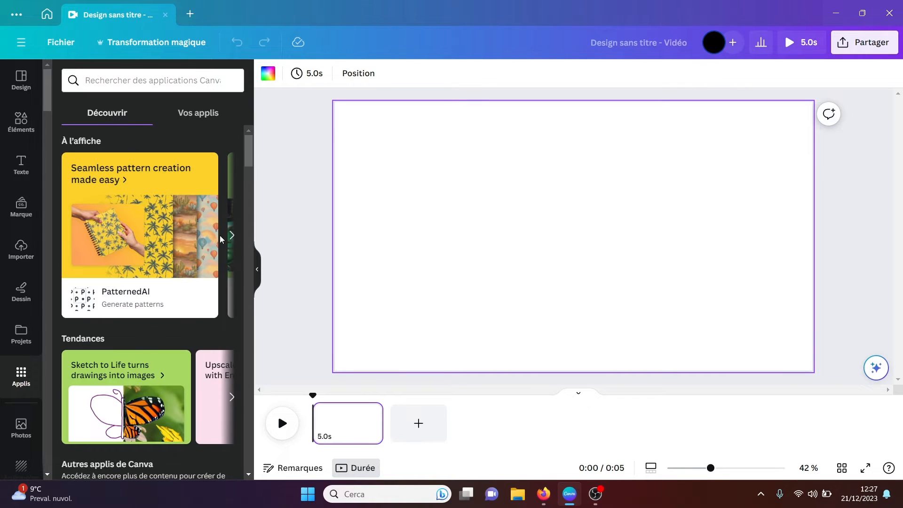
Step: Browse the featured apps under À l'affiche and the trending apps under Tendances
scroll(250, 152, "down", 1)
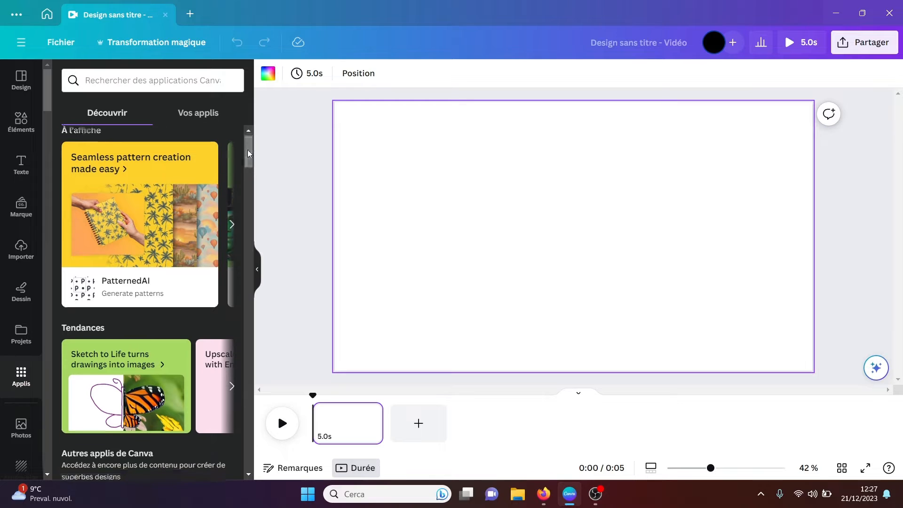
left_click(231, 225)
left_click(231, 224)
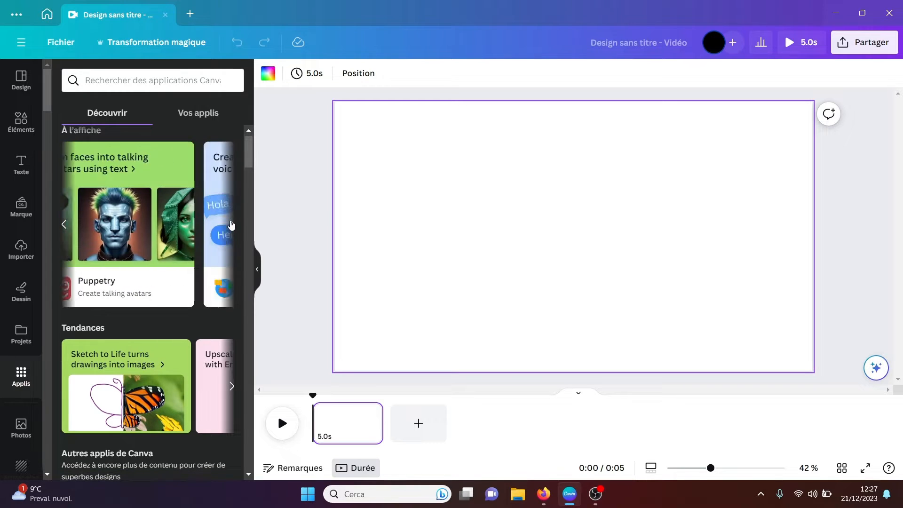
left_click_drag(250, 164, 230, 184)
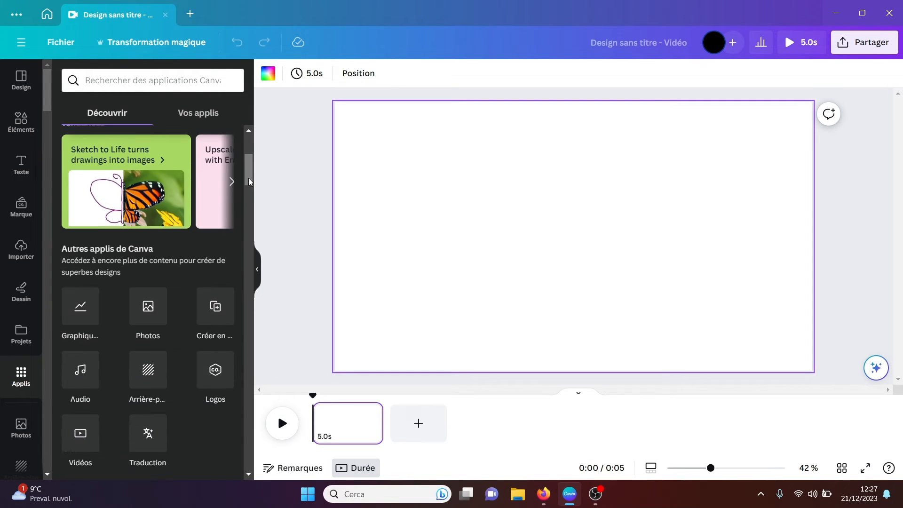
left_click(231, 183)
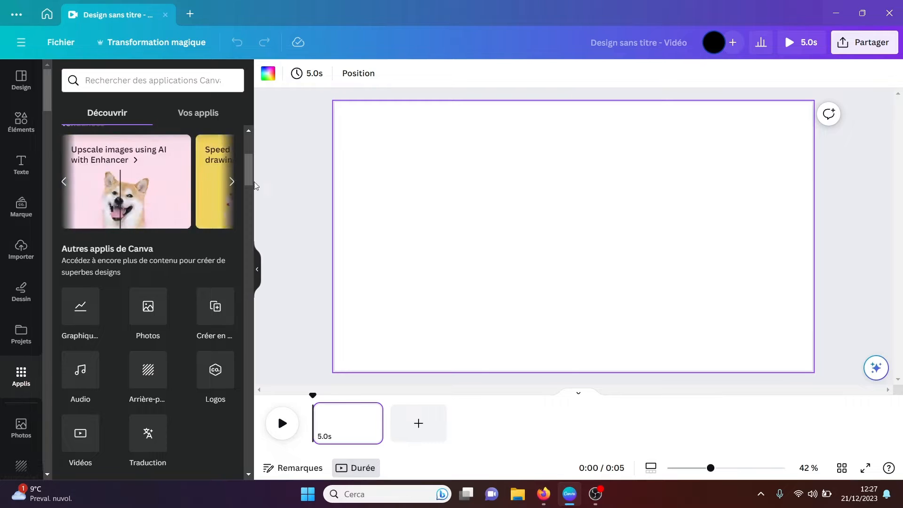
Step: Examine the remaining app categories in Découvrir, from Autres applis de Canva to Importer vos médias, and return to the beginning
scroll(250, 178, "down", 2)
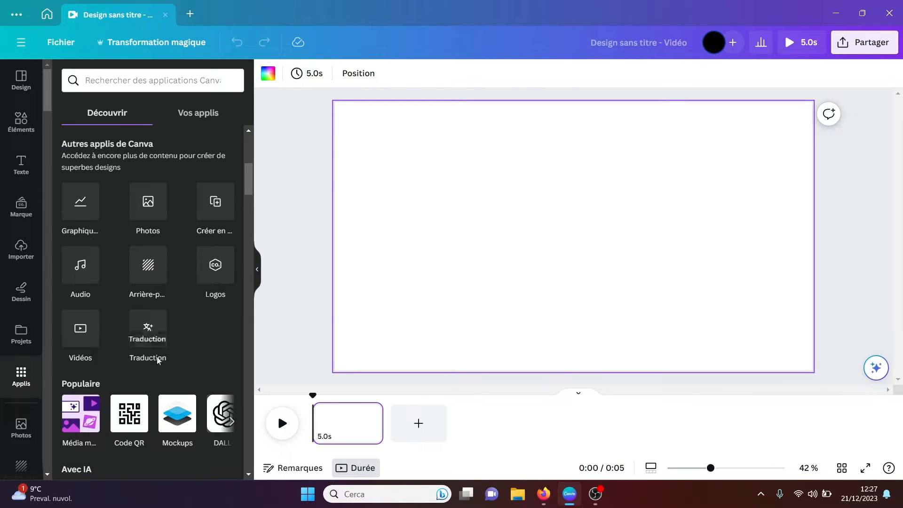
left_click_drag(249, 190, 250, 361)
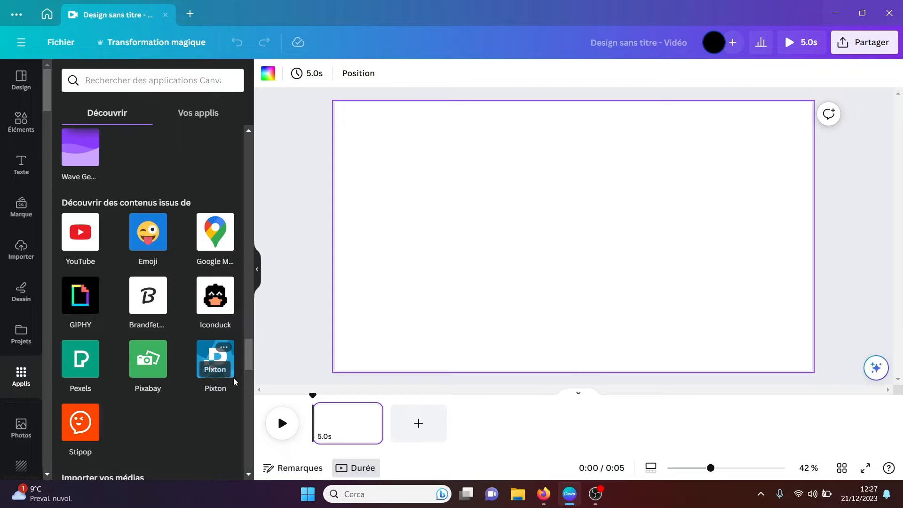
left_click_drag(249, 370, 250, 381)
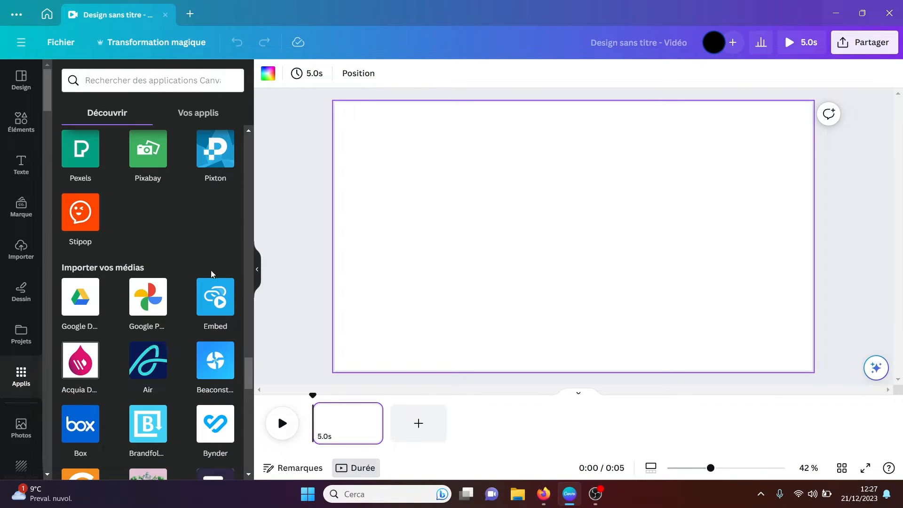
left_click_drag(250, 360, 226, 128)
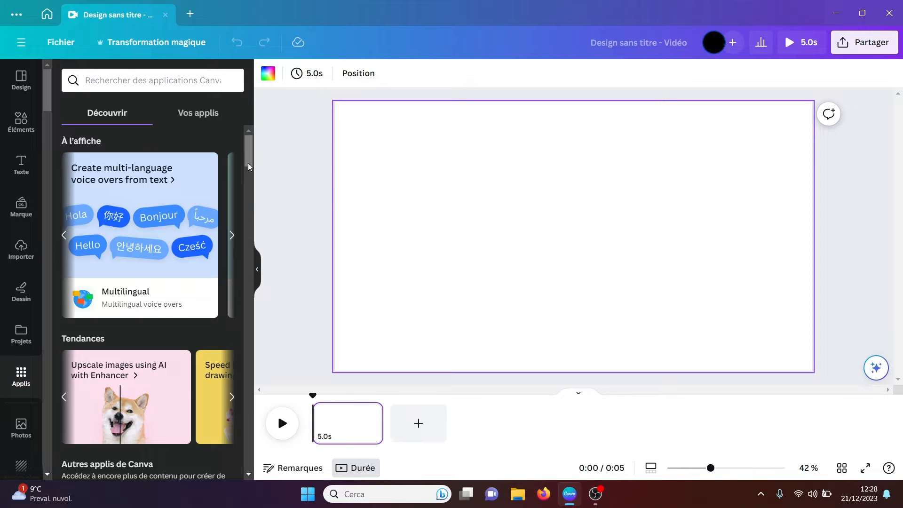
Step: Open the Graphiques app to view its chart types and go back to the app list
scroll(248, 191, "down", 5)
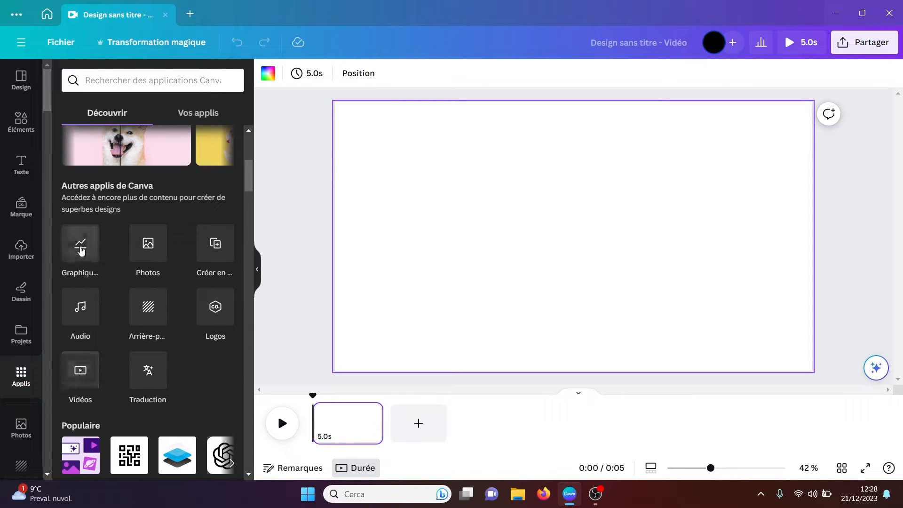
left_click(81, 249)
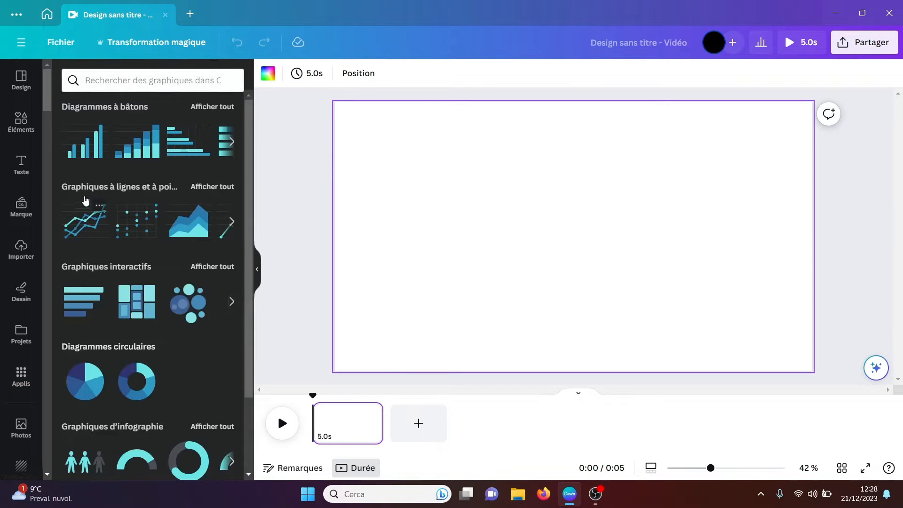
left_click(24, 378)
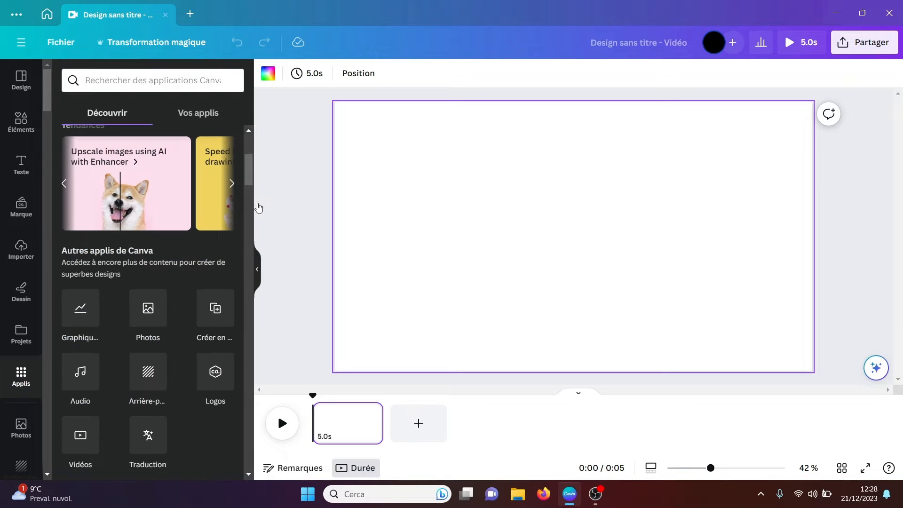
Step: Open the Photos and Créer en bloc apps to view their contents, going back to the app list after each
left_click(147, 309)
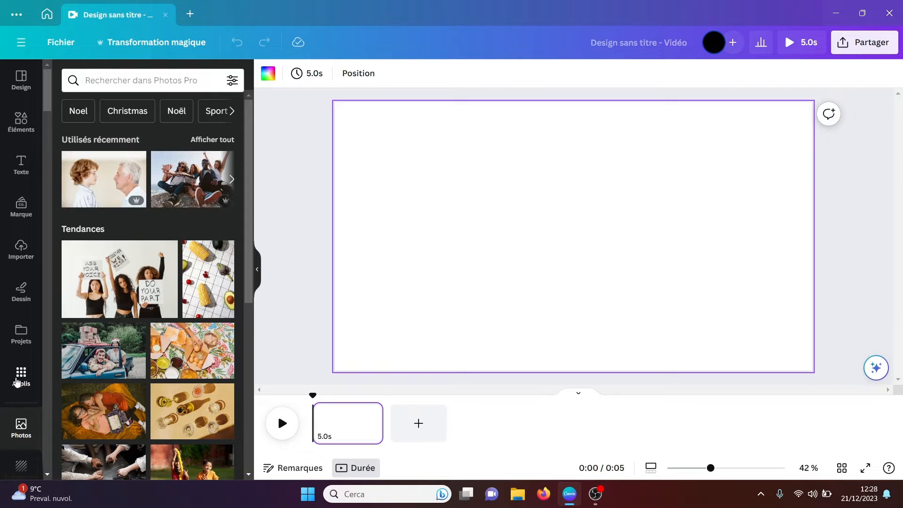
left_click(17, 381)
left_click(214, 309)
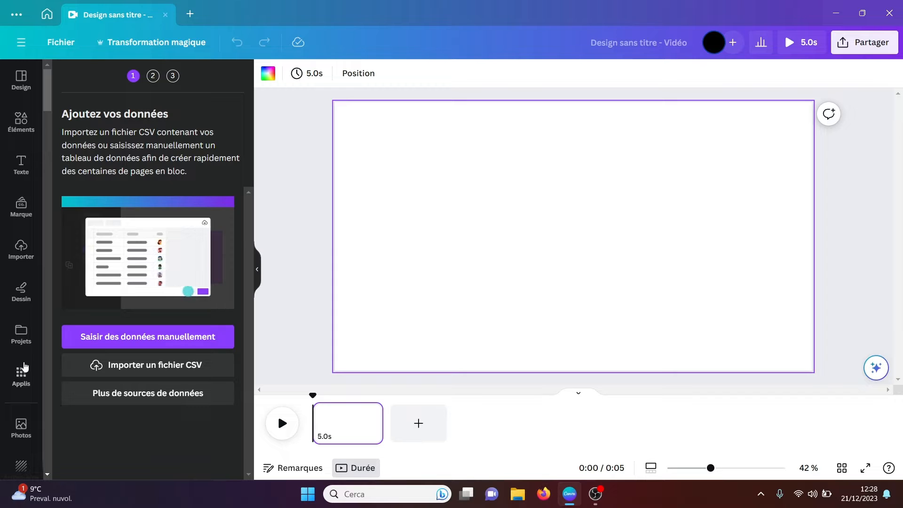
left_click(18, 376)
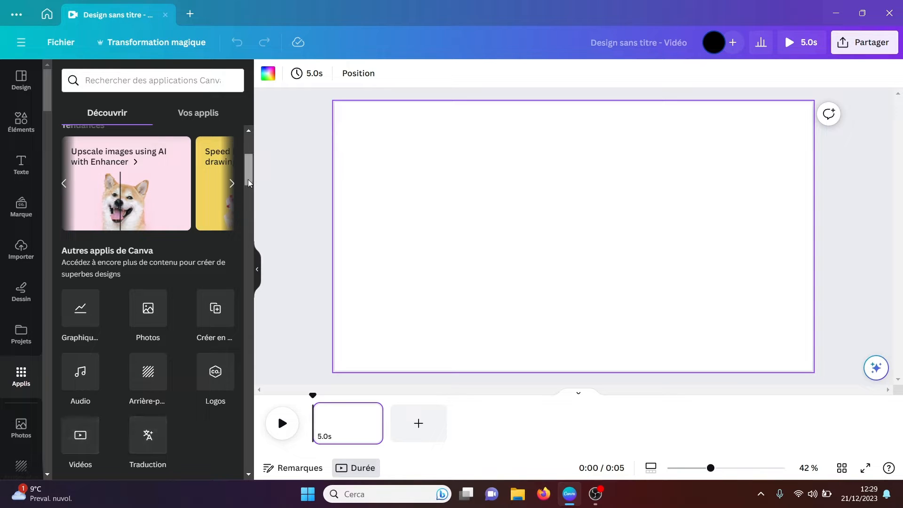
left_click_drag(249, 184, 249, 189)
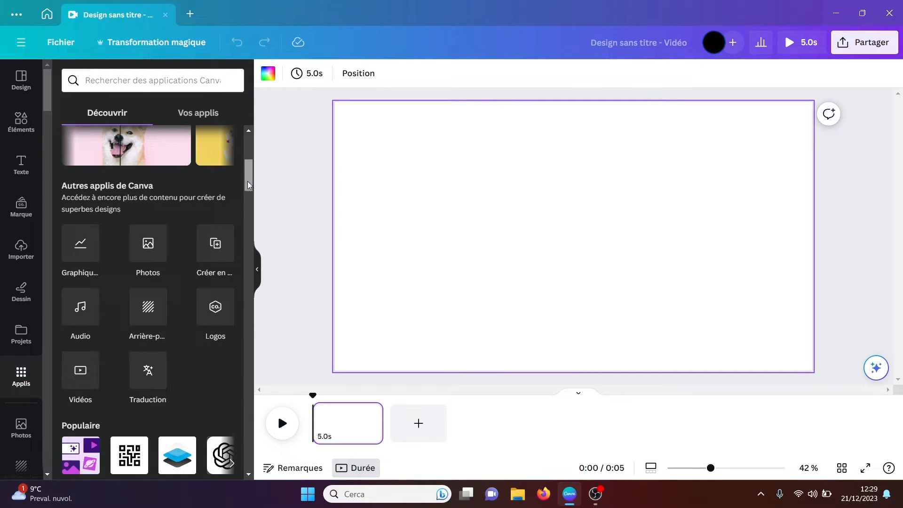
Step: View the application details of Média magique from the Populaire section and go back to the app list
left_click_drag(248, 186, 248, 197)
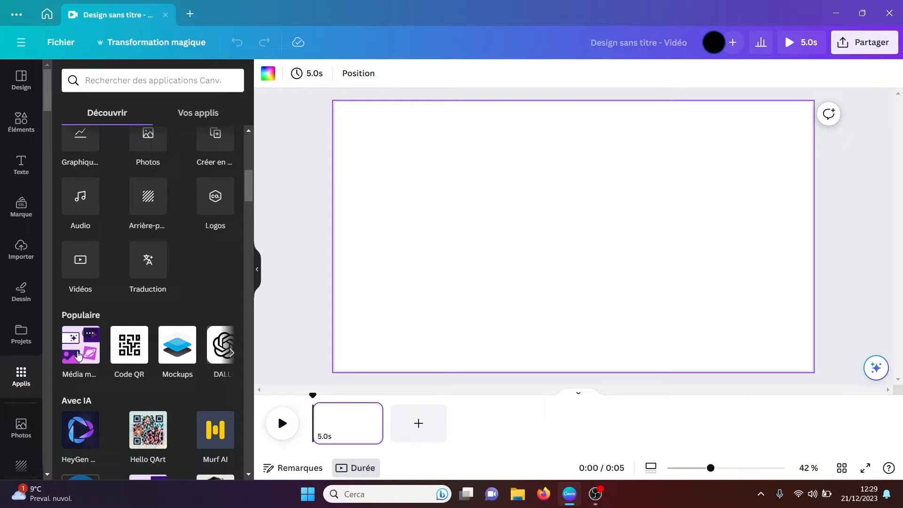
left_click(90, 334)
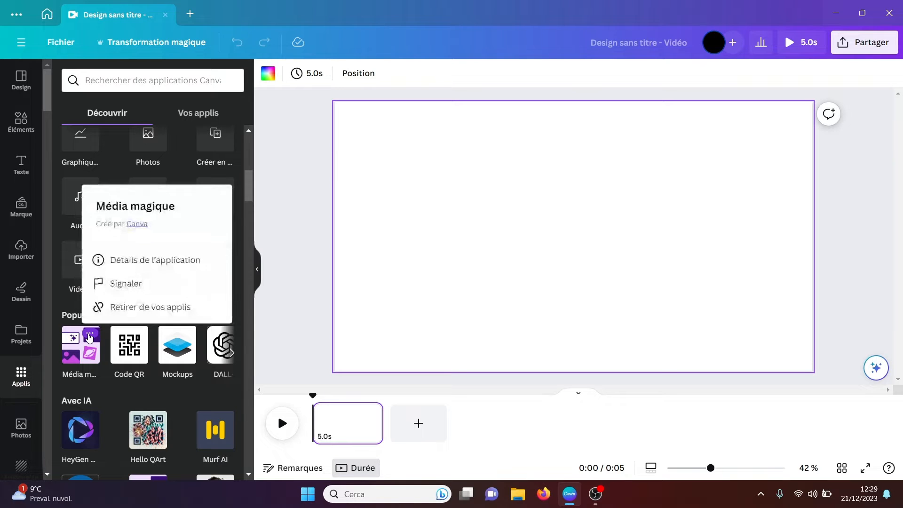
left_click(137, 262)
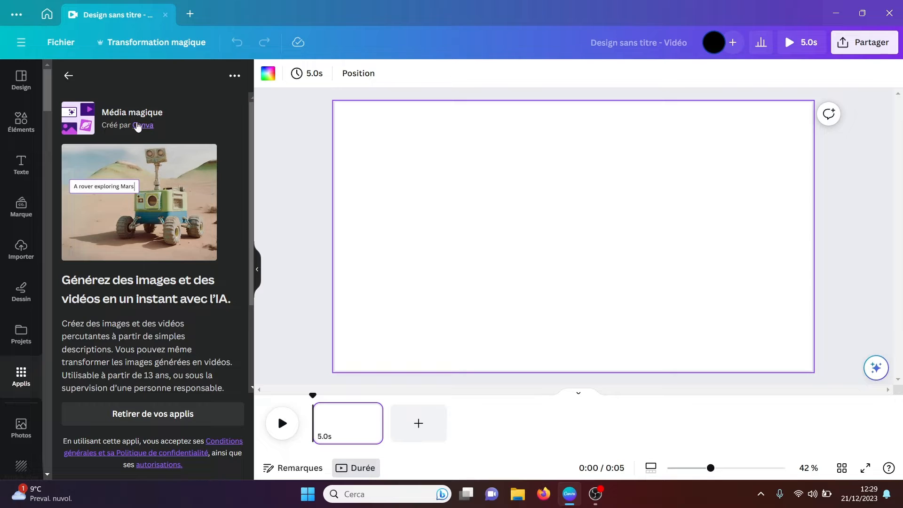
left_click(69, 76)
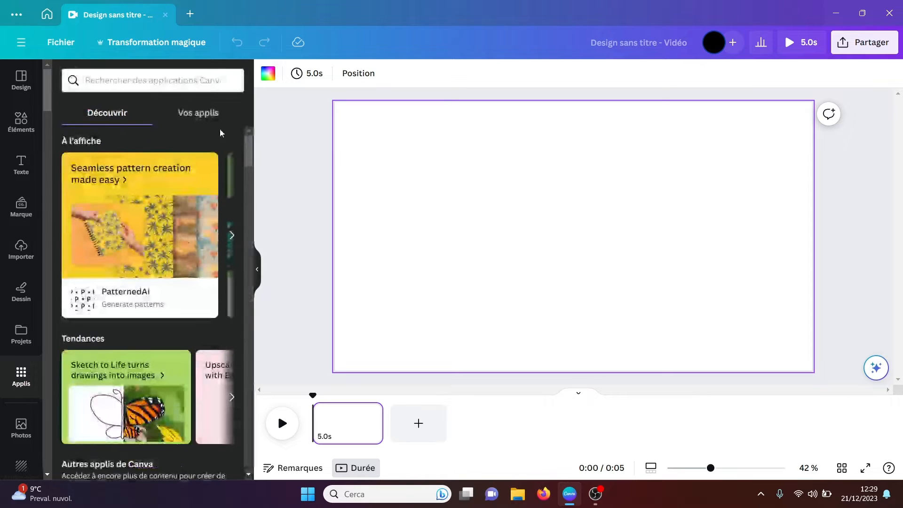
Step: Open the Média magique app and enter "un chat sur mars" as the image description
left_click_drag(244, 153, 249, 187)
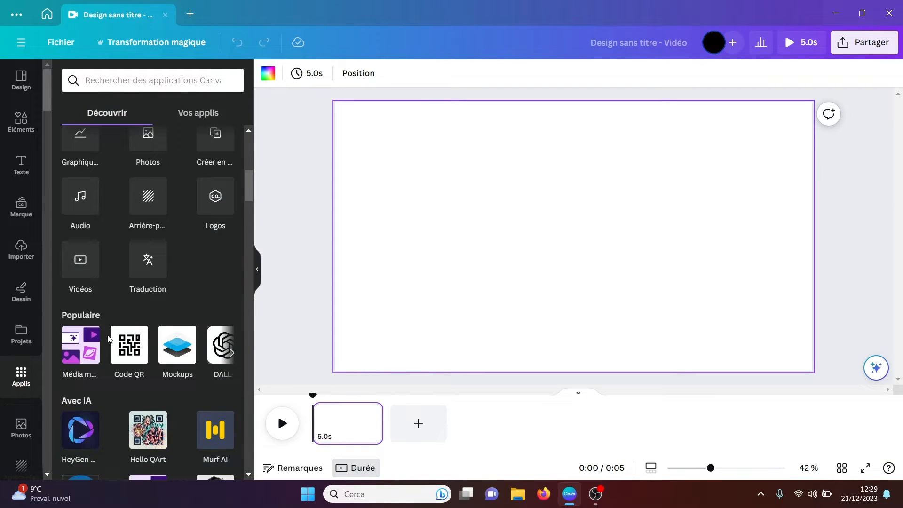
left_click(81, 347)
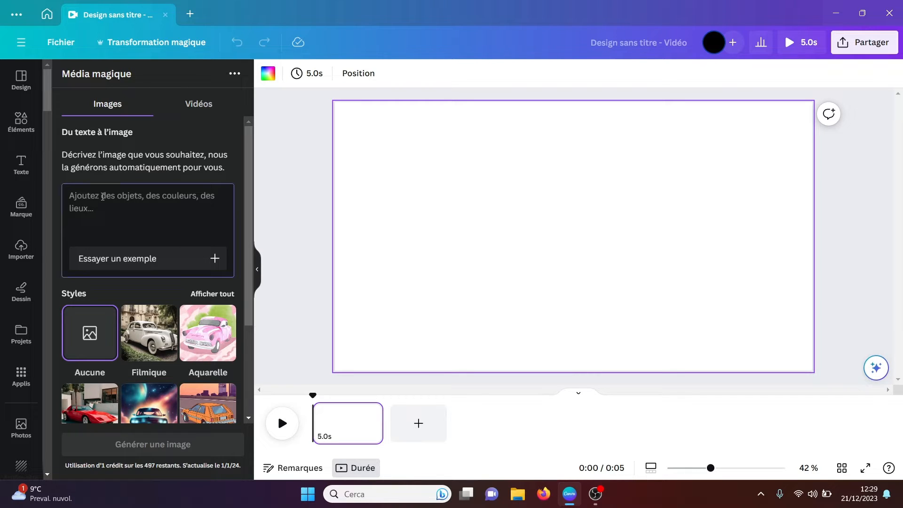
type("un chat")
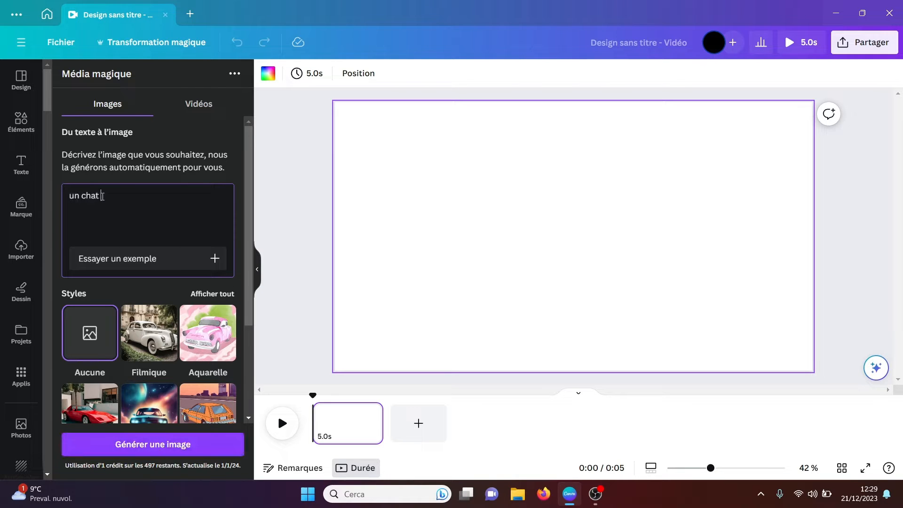
type(" sur mars")
Step: Choose the Rétro-futurisme style and the Paysage format, and generate the images
left_click(211, 294)
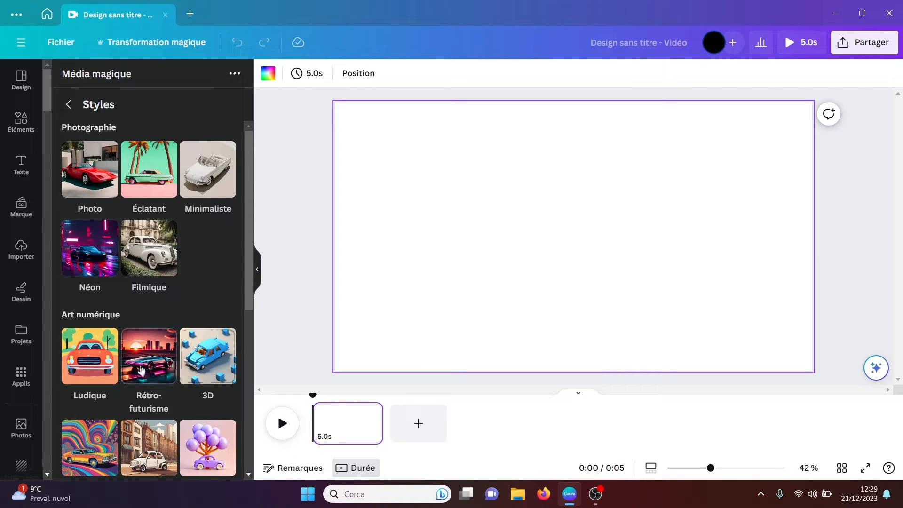
left_click(141, 370)
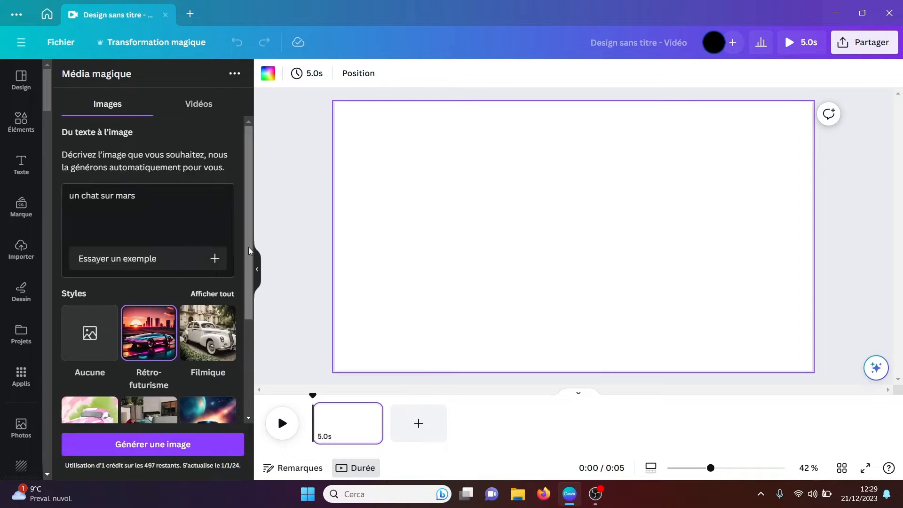
left_click_drag(248, 247, 245, 356)
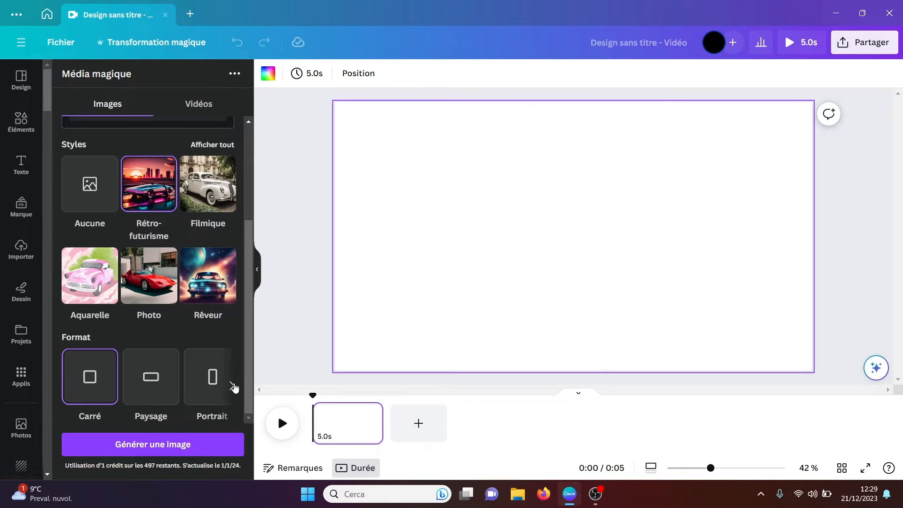
left_click(161, 384)
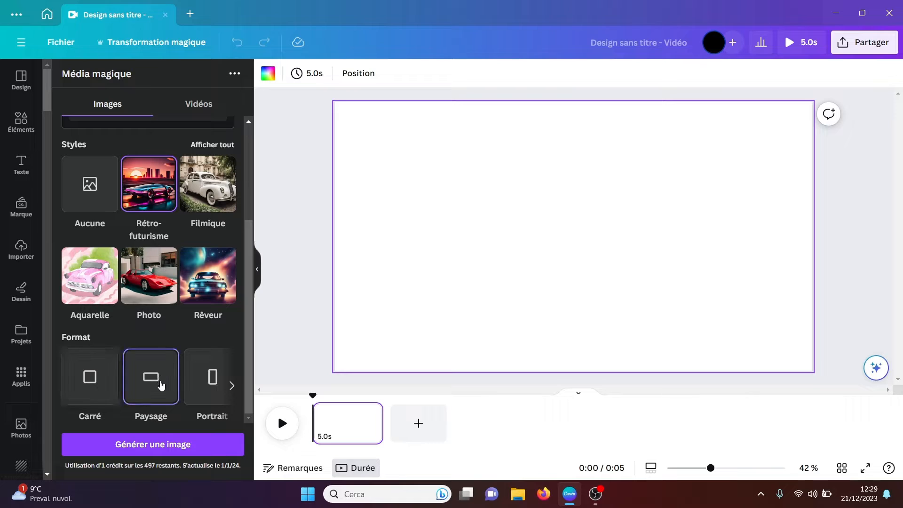
left_click(161, 445)
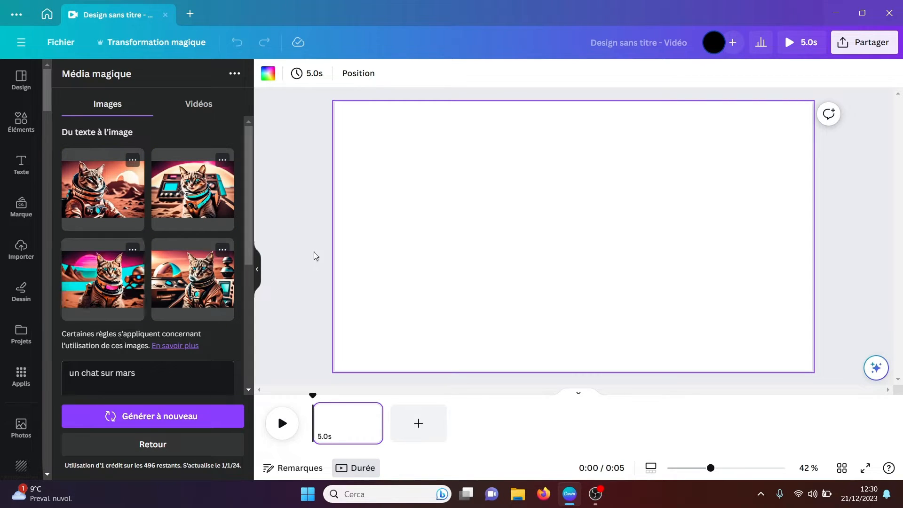
Step: Add the first generated cat image to the page, and delete it from the page
left_click(104, 195)
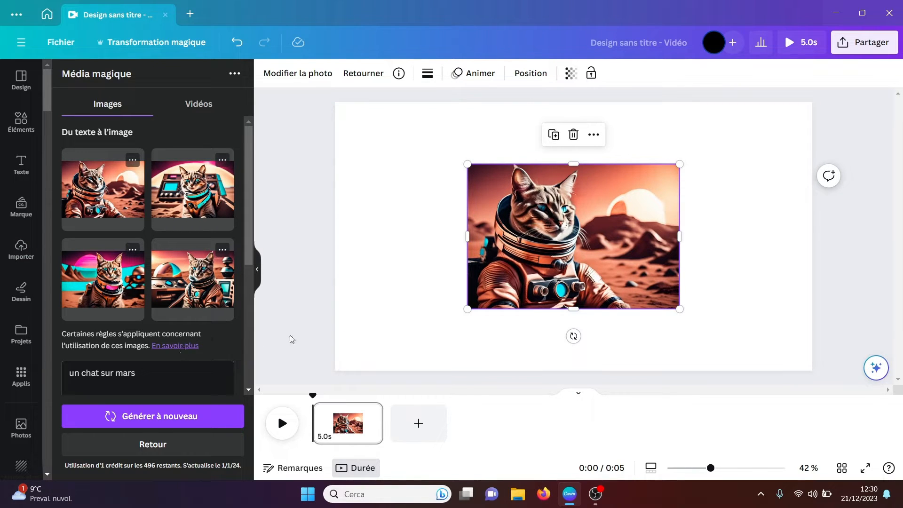
key("Delete")
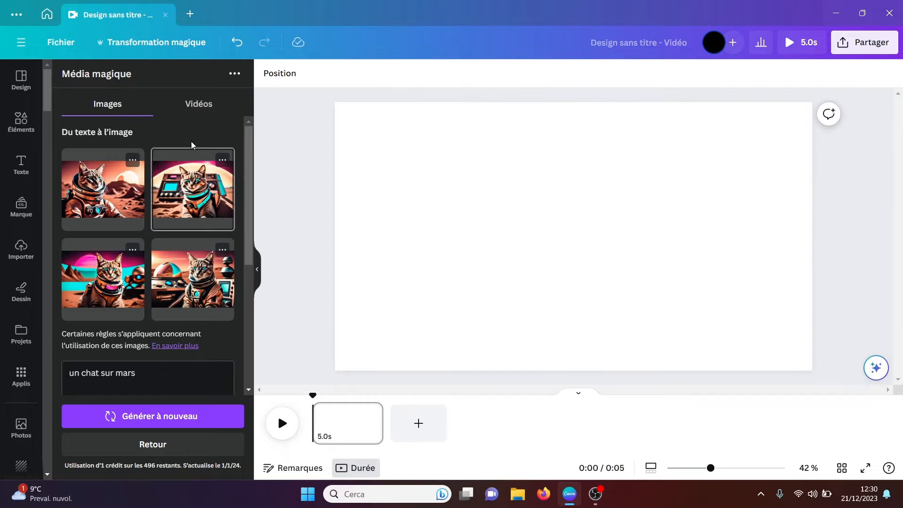
Step: Examine the full list of image styles in Média magique, from Photographie to Arts plastiques, and leave the list
left_click_drag(245, 182, 247, 281)
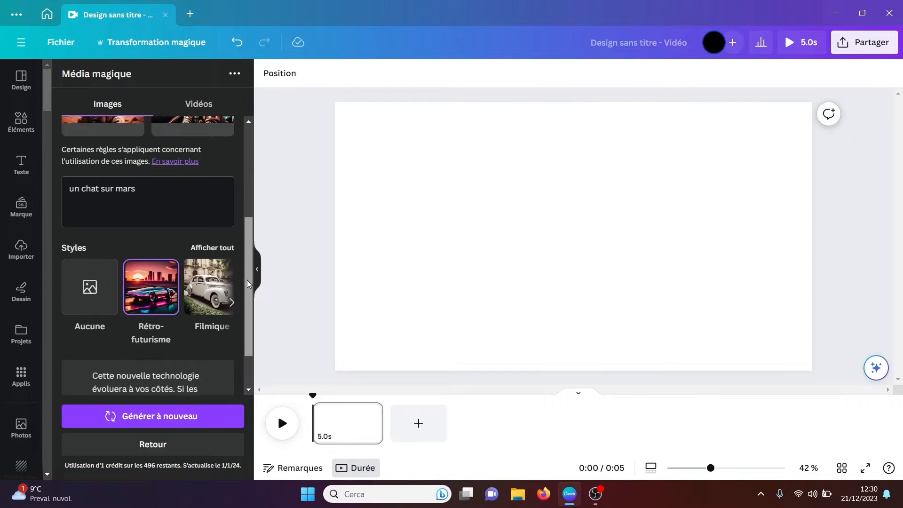
left_click(216, 228)
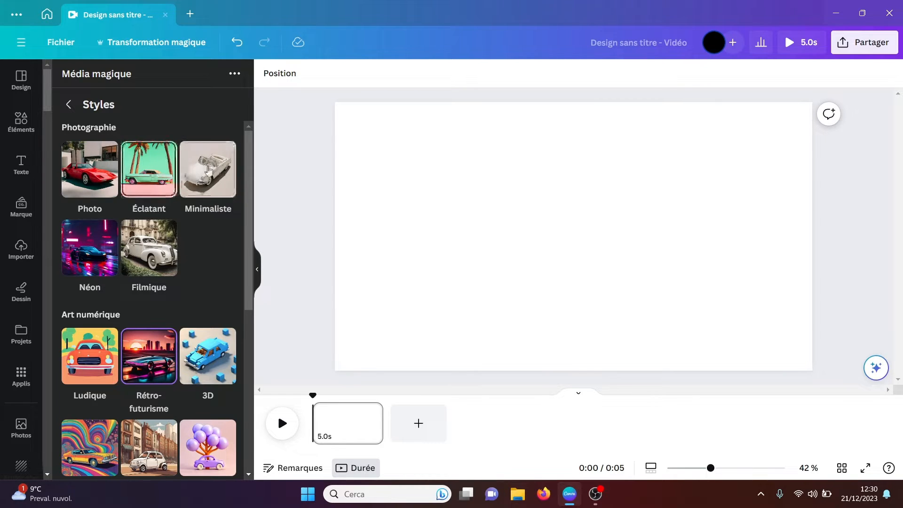
left_click_drag(249, 182, 244, 253)
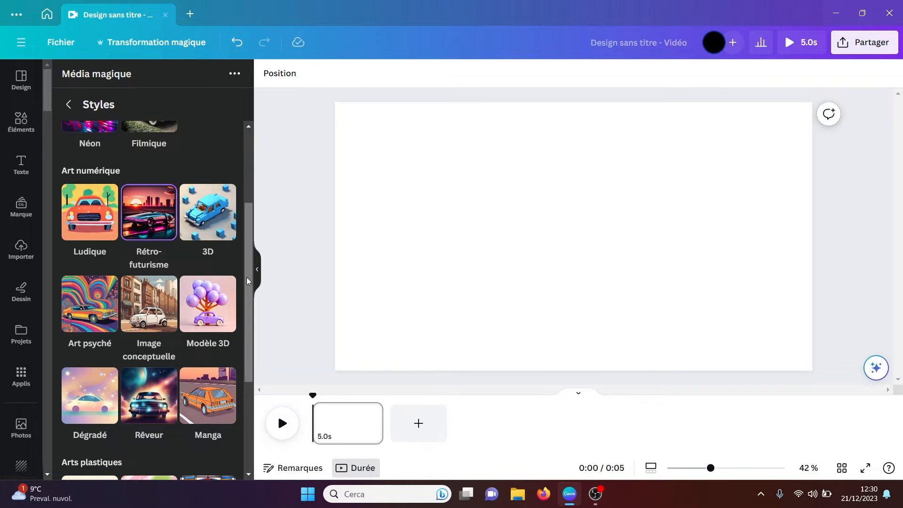
left_click_drag(246, 276, 247, 363)
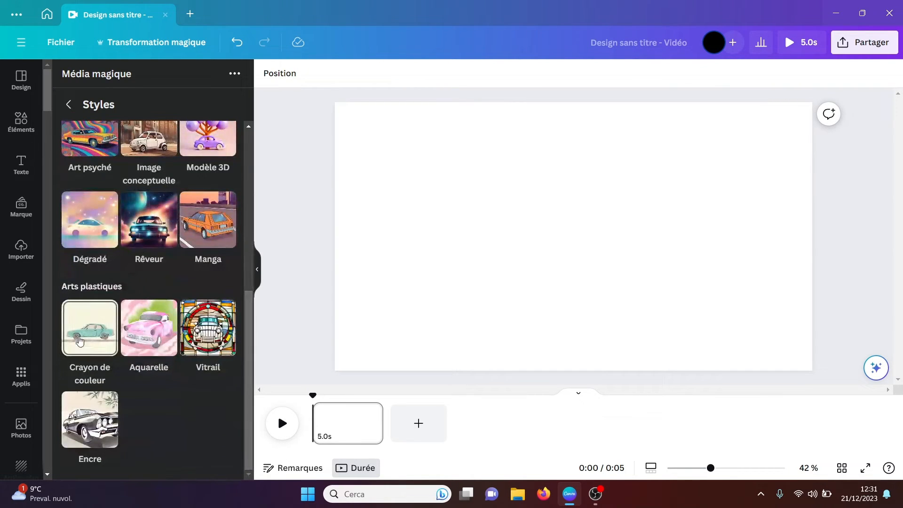
left_click_drag(251, 400, 248, 198)
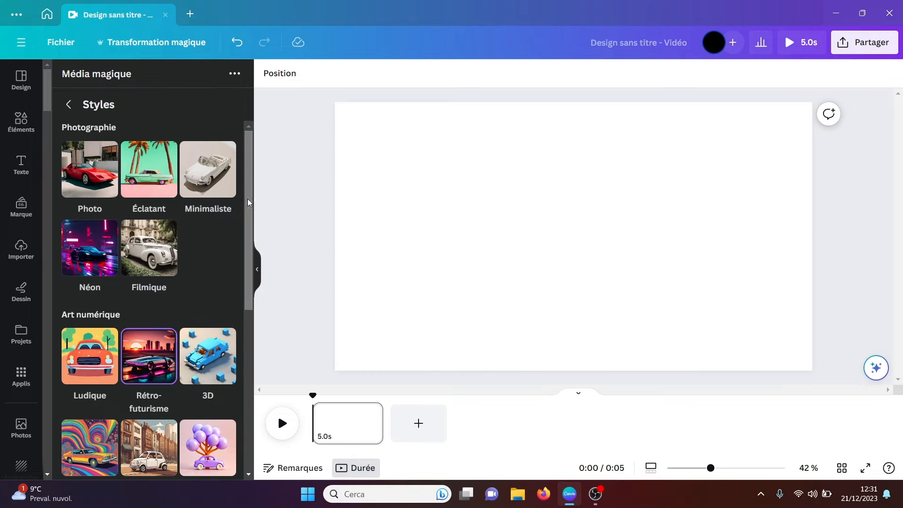
left_click(71, 105)
Step: Generate a text-to-video clip in Média magique from the description "un bateau sur la mer"
left_click(200, 106)
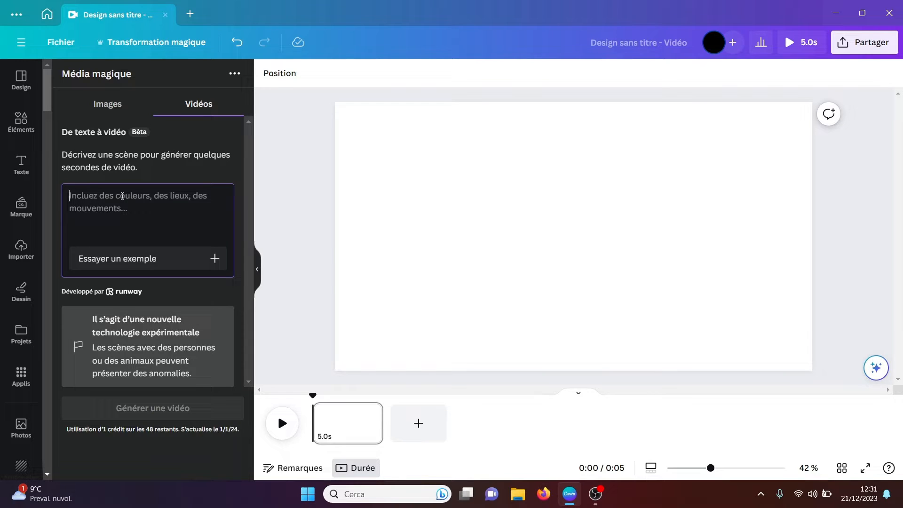
type("u")
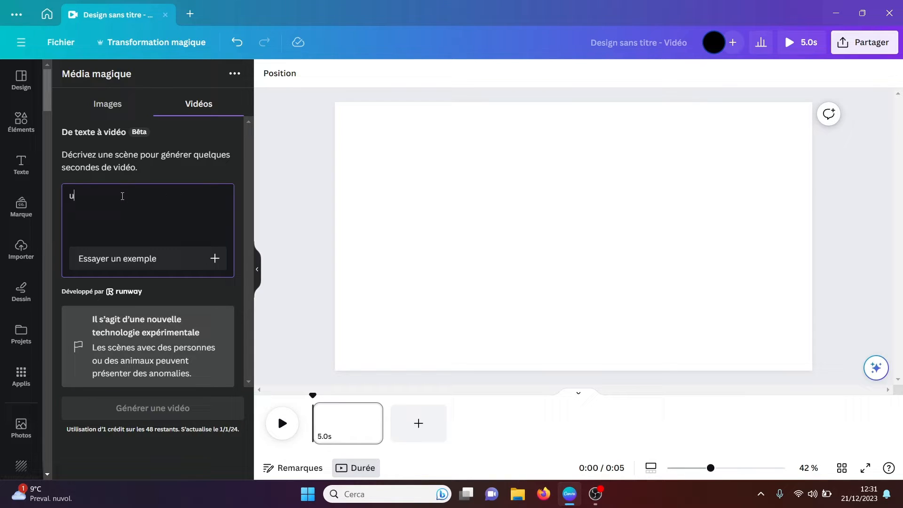
type("n bateau ")
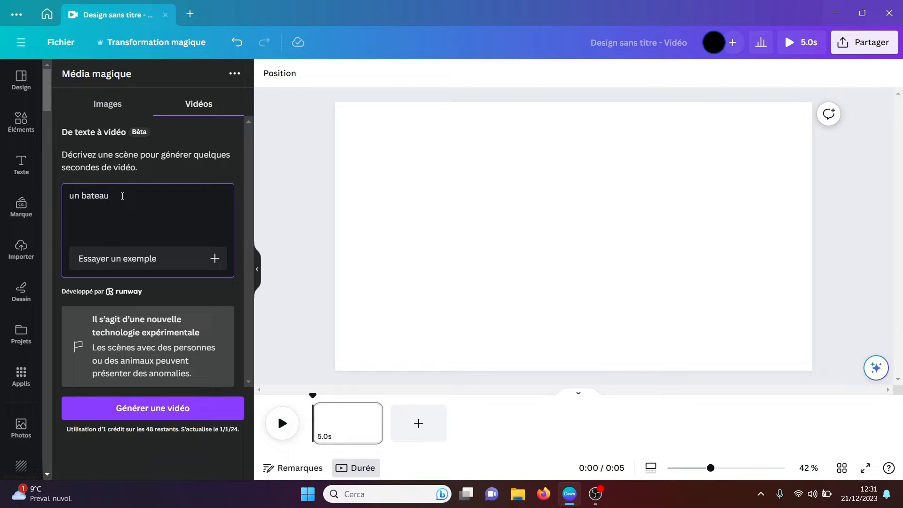
type("sur la mer")
left_click(149, 411)
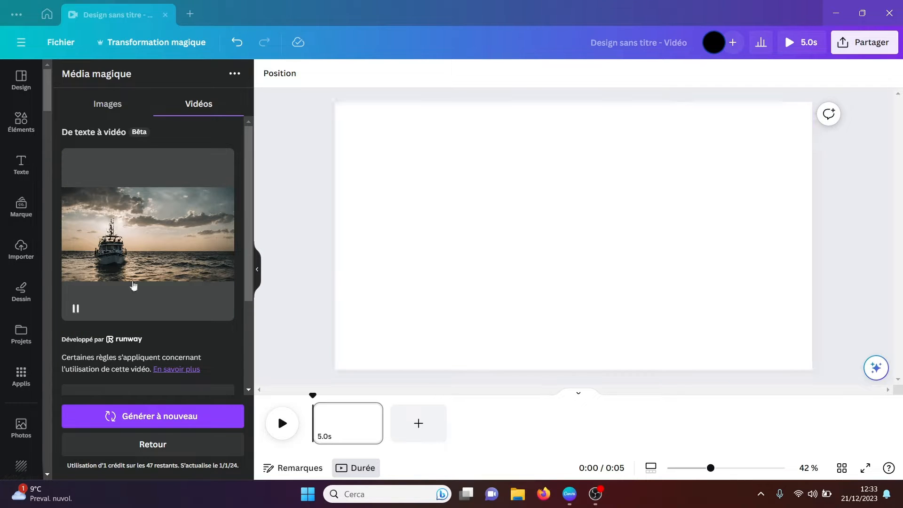
Step: Place the generated boat video on the page, align it with a corner and enlarge it to cover the whole page
mouse_move(75, 310)
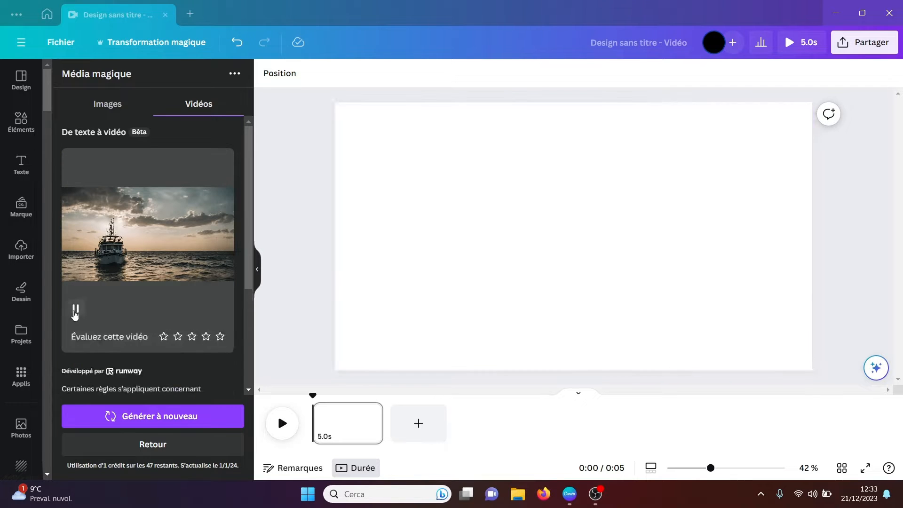
left_click(109, 258)
left_click_drag(508, 277, 457, 303)
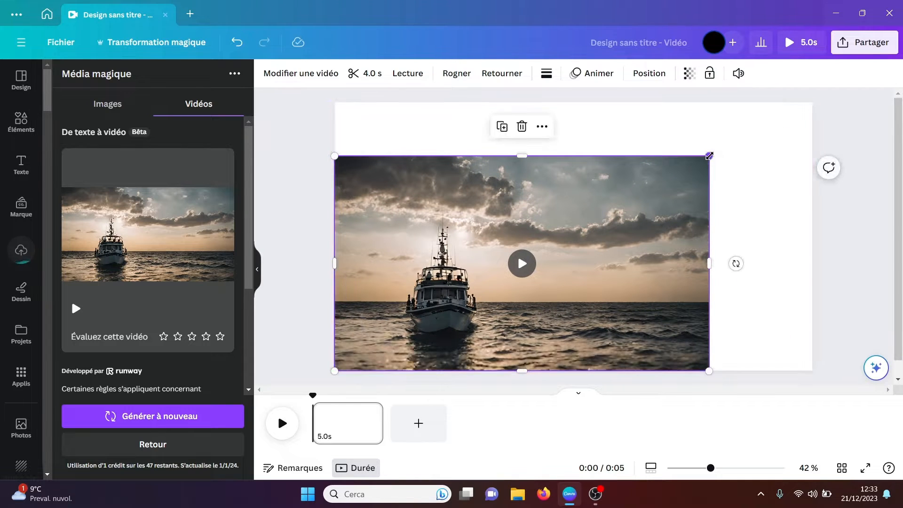
left_click_drag(714, 158, 813, 96)
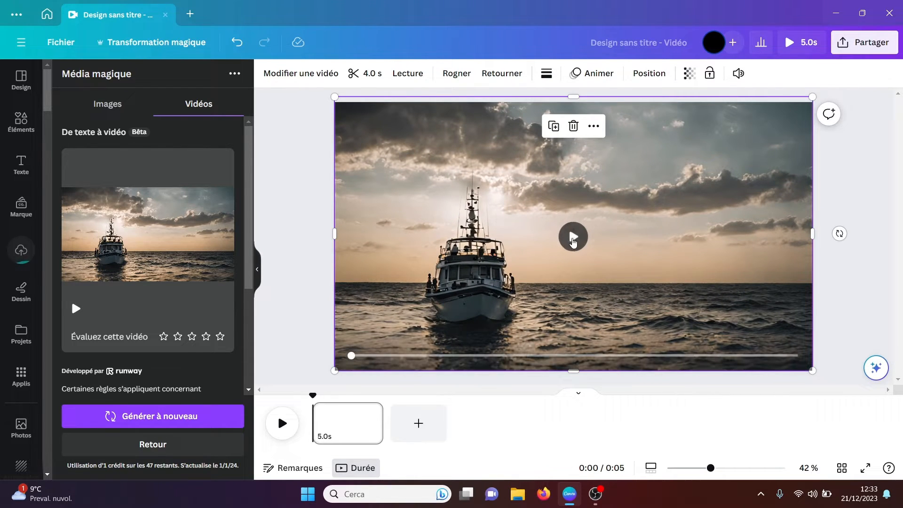
Step: Play the boat video on the page, and delete it from the design
left_click(573, 236)
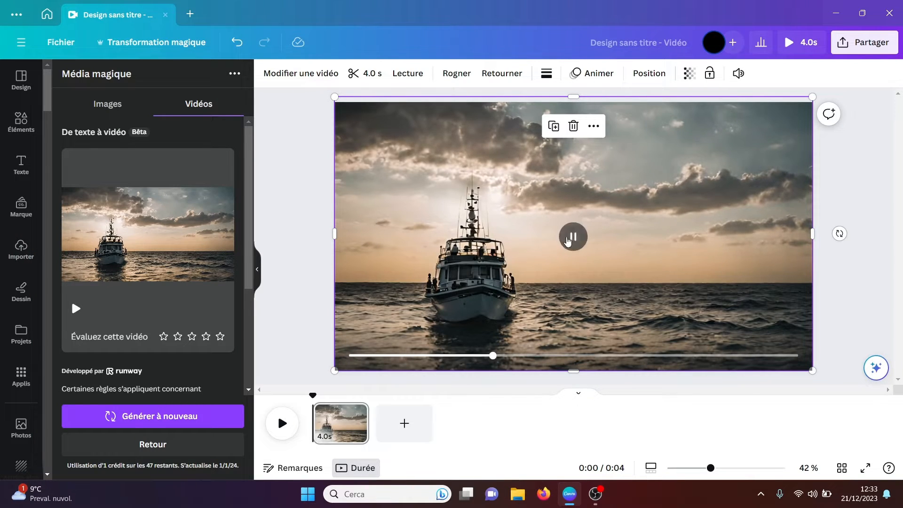
left_click(831, 196)
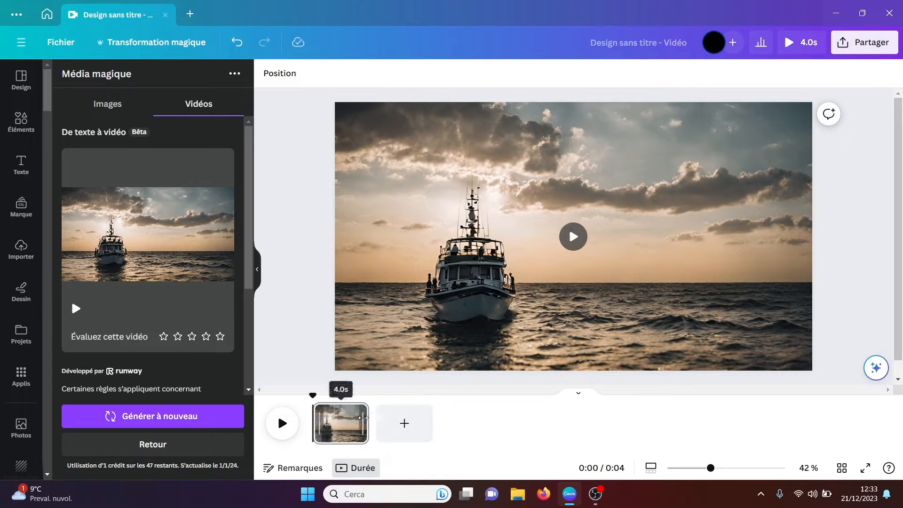
left_click(450, 316)
key("Delete")
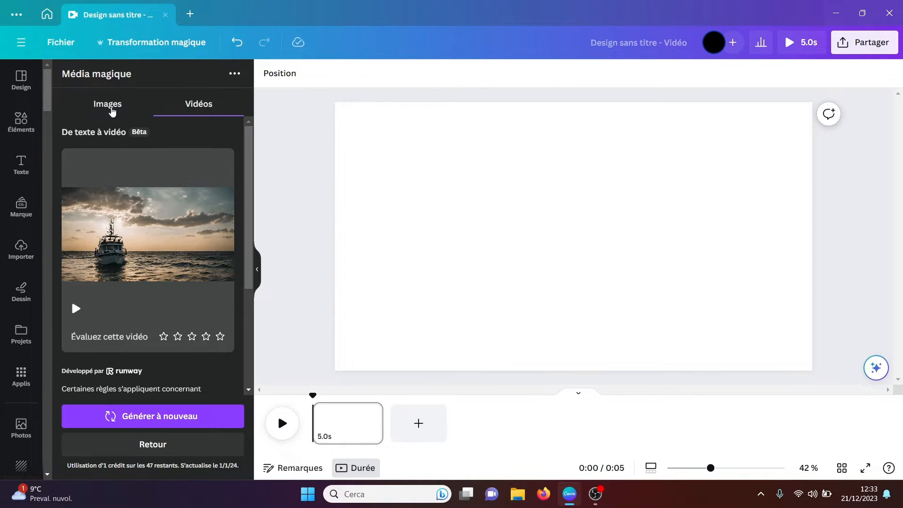
left_click(112, 108)
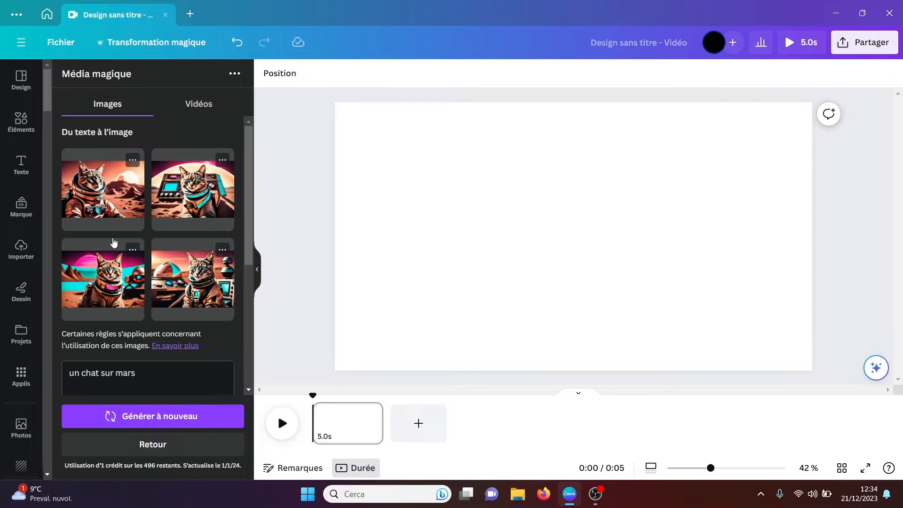
left_click(21, 376)
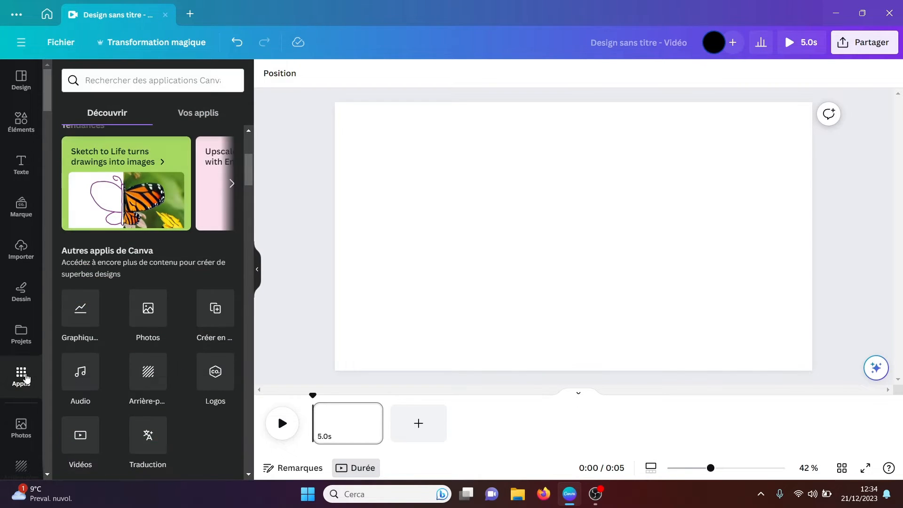
left_click_drag(250, 176, 248, 204)
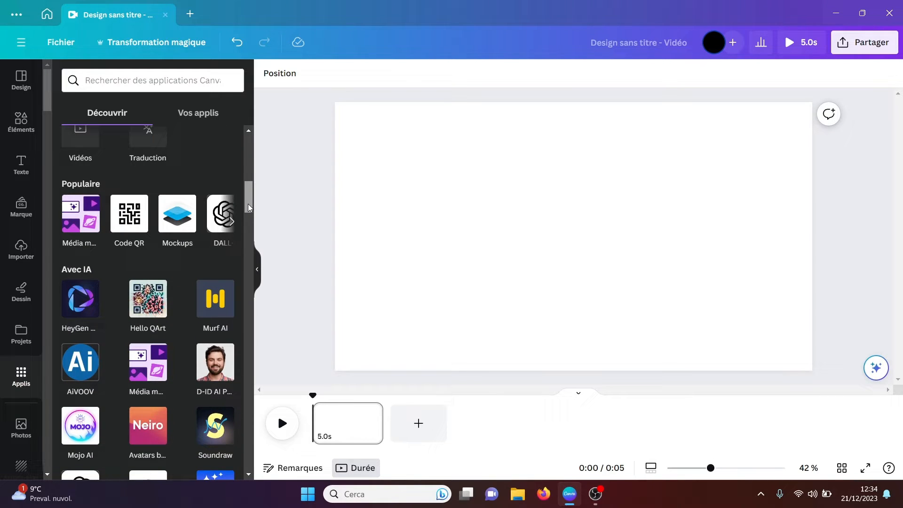
left_click(129, 222)
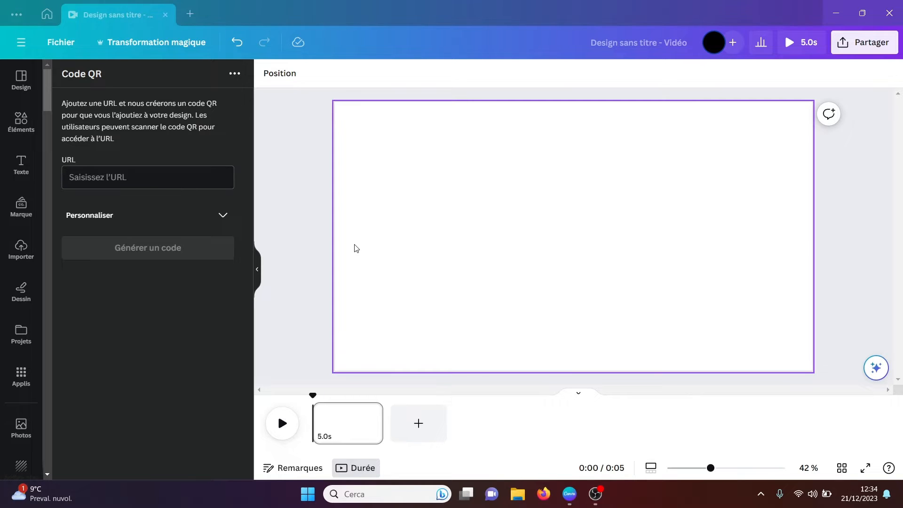
left_click(113, 179)
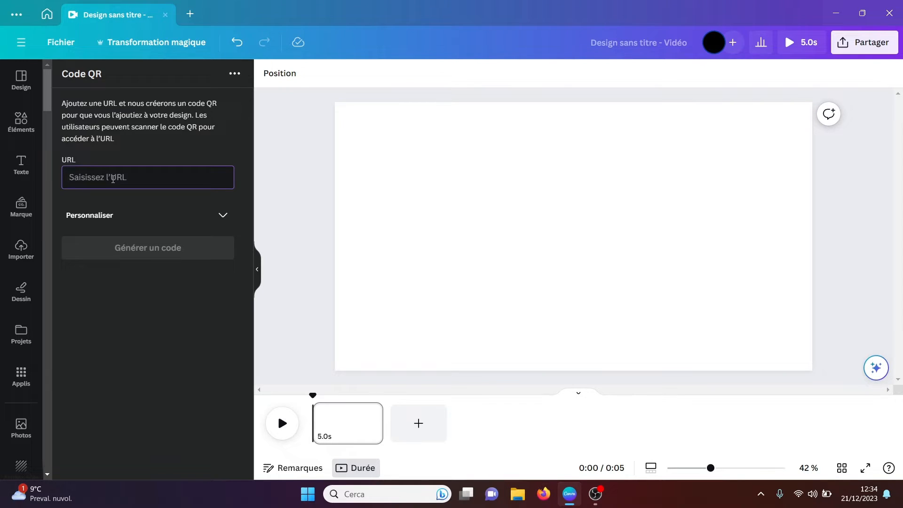
type("https://chat.openai.com/")
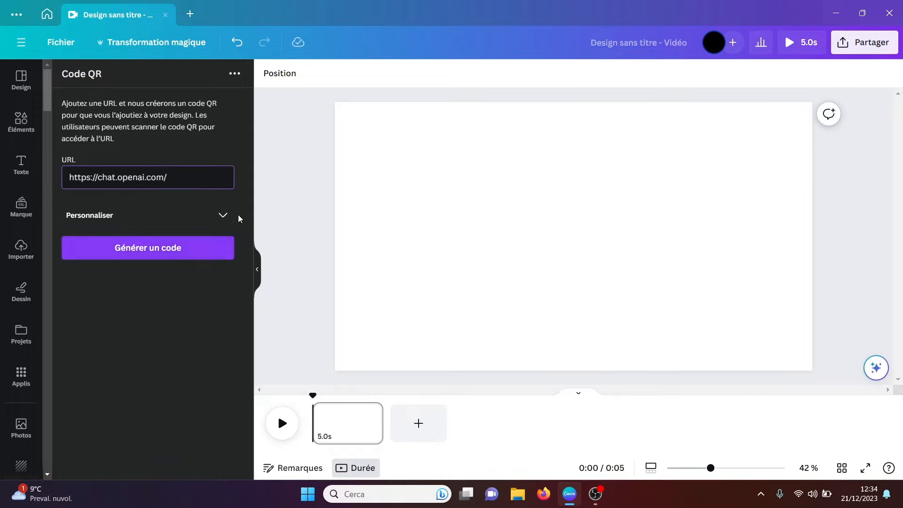
Step: Customize the QR code with a light greyish-pink background and red foreground #A81414, and generate it on the page
left_click(223, 215)
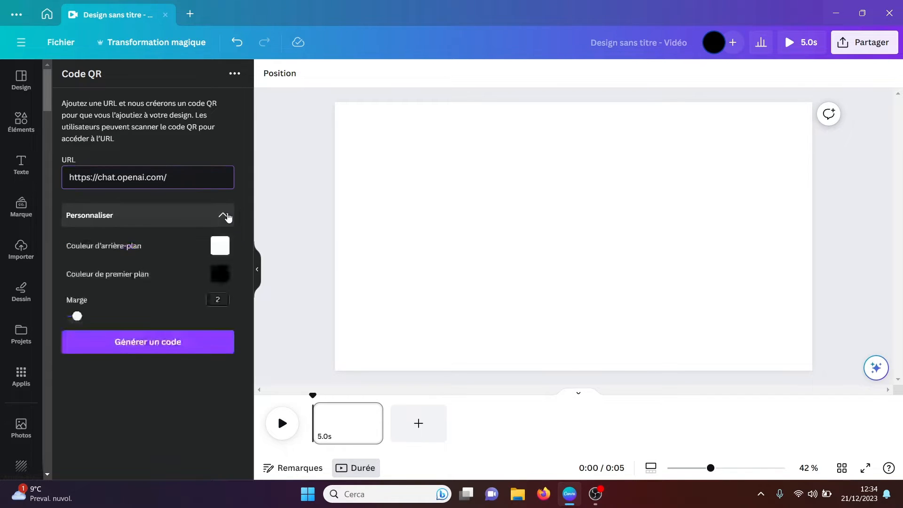
left_click(222, 249)
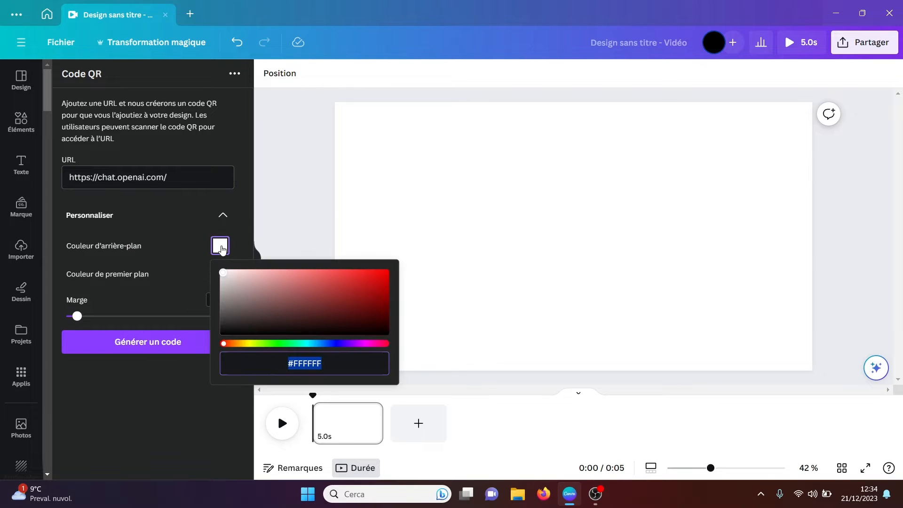
left_click_drag(224, 274, 229, 285)
left_click(244, 219)
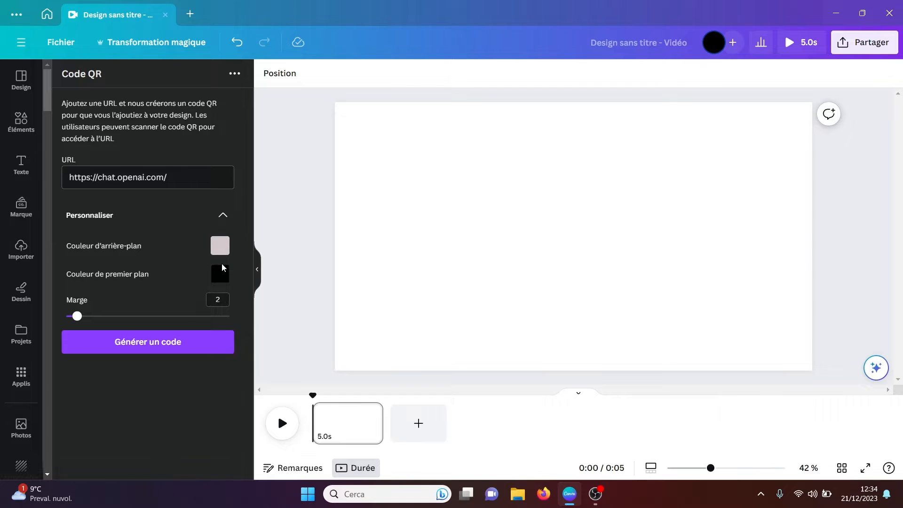
left_click(223, 275)
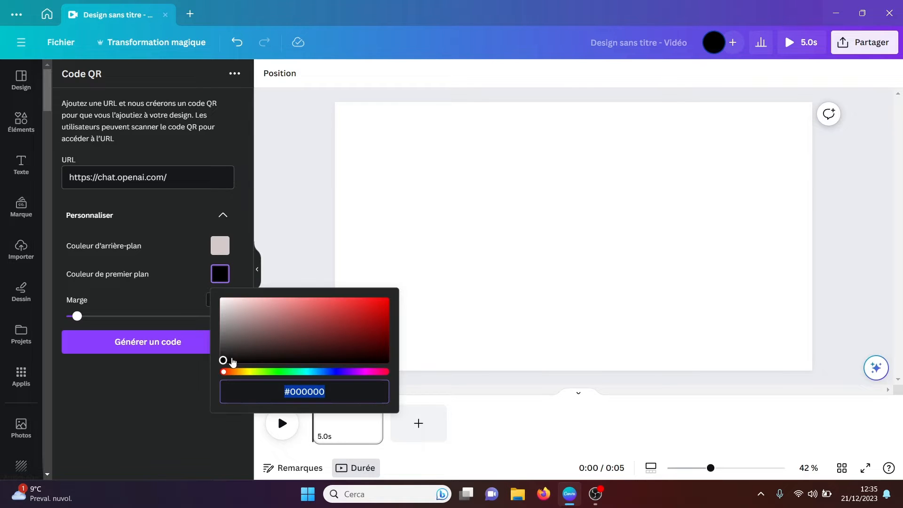
left_click_drag(224, 361, 369, 321)
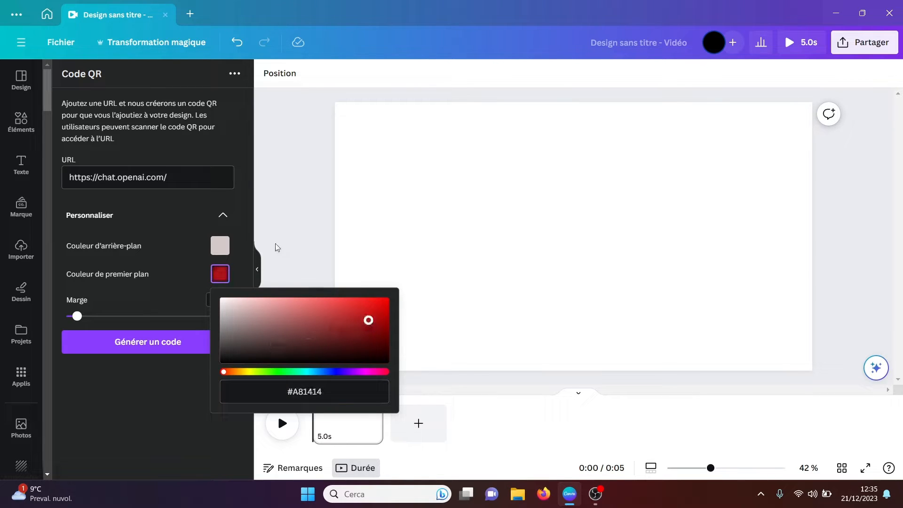
left_click(242, 242)
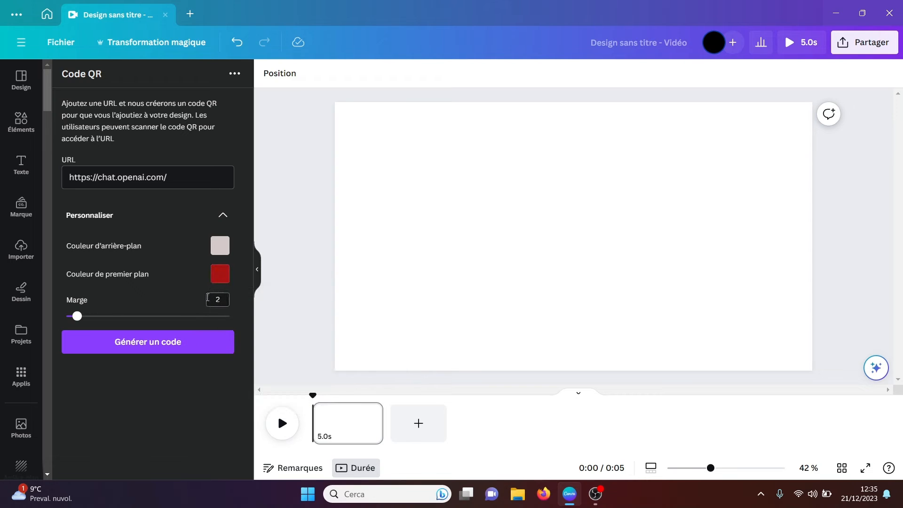
left_click(152, 347)
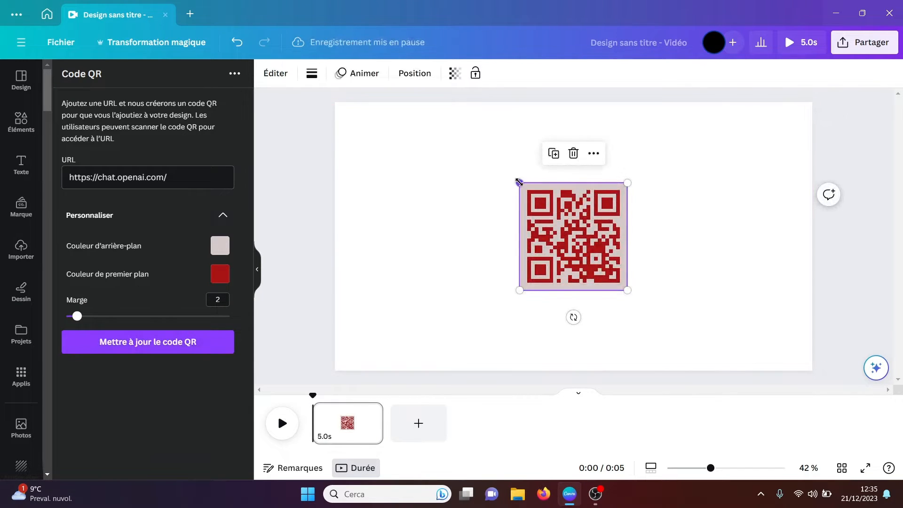
Step: Enlarge the red QR code, center it on the page and deselect it
left_click_drag(520, 183, 438, 155)
left_click_drag(529, 199, 558, 226)
left_click(442, 212)
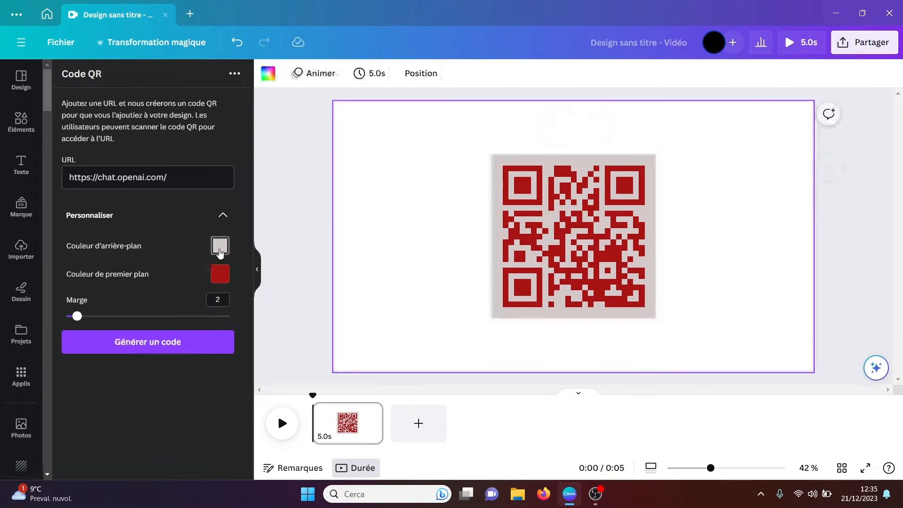
Step: Set the QR code's foreground color to #000000 and its background color to #FFFFFF
left_click(220, 275)
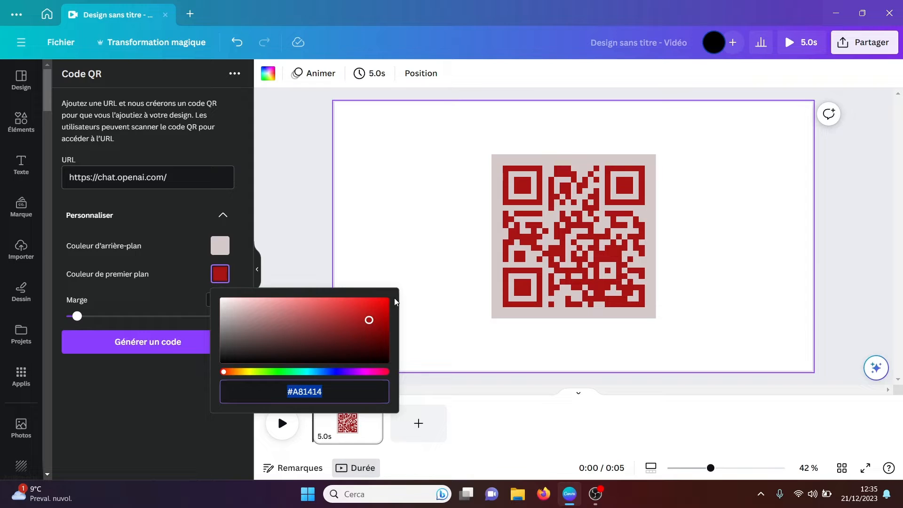
left_click_drag(369, 320, 218, 376)
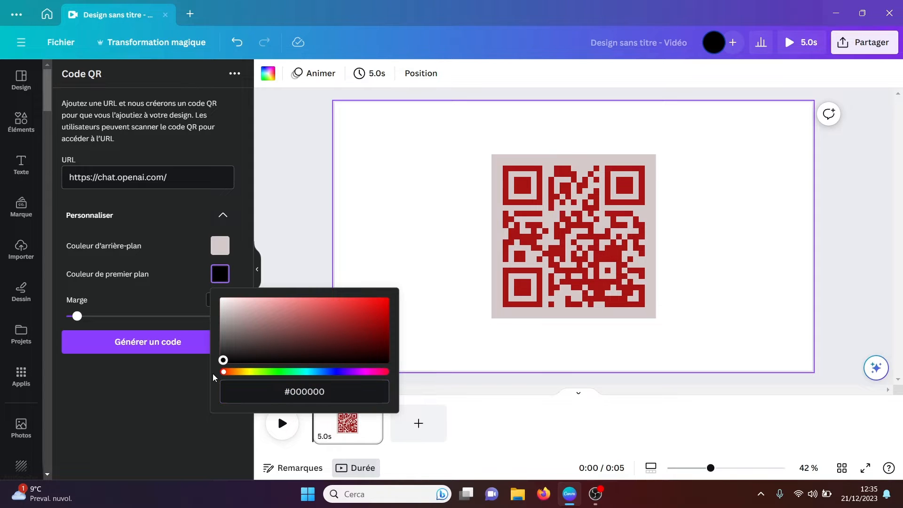
left_click(234, 253)
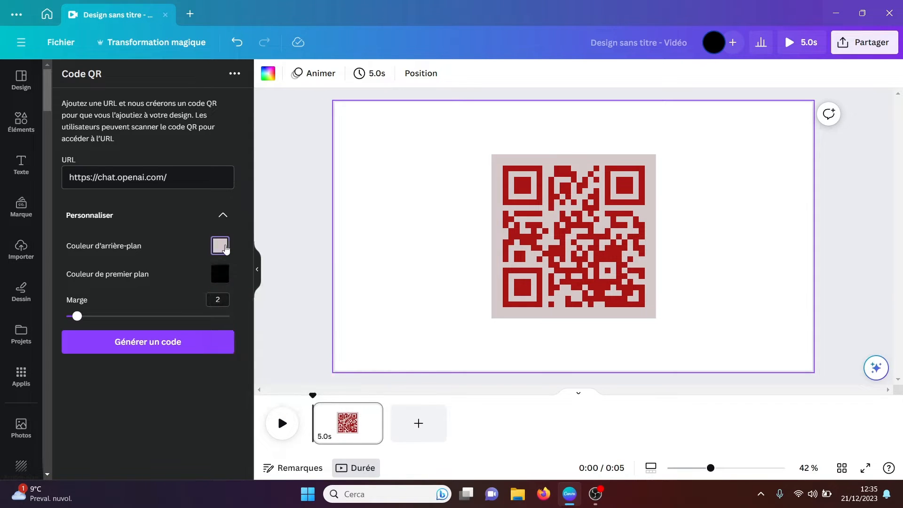
left_click(226, 249)
left_click_drag(244, 313, 217, 257)
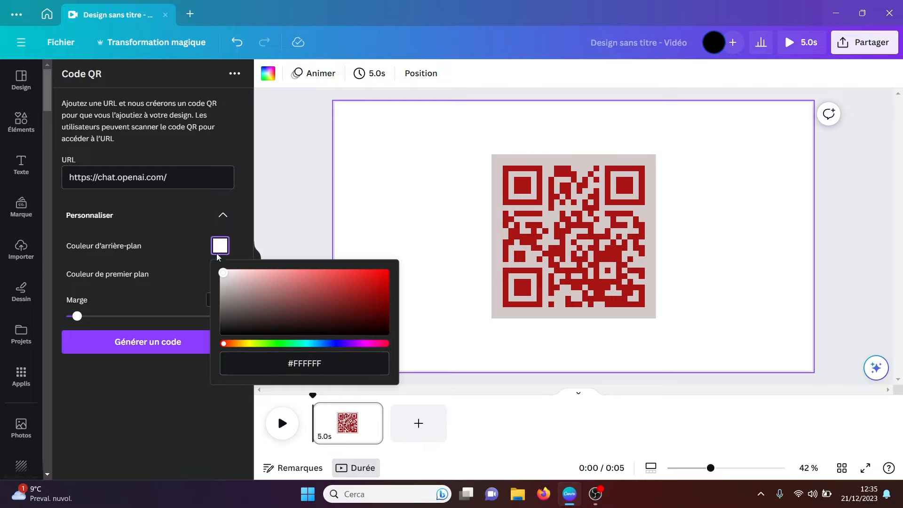
left_click(239, 236)
Step: Generate the QR code with the black and white colors, and delete the red code from the page
left_click(160, 342)
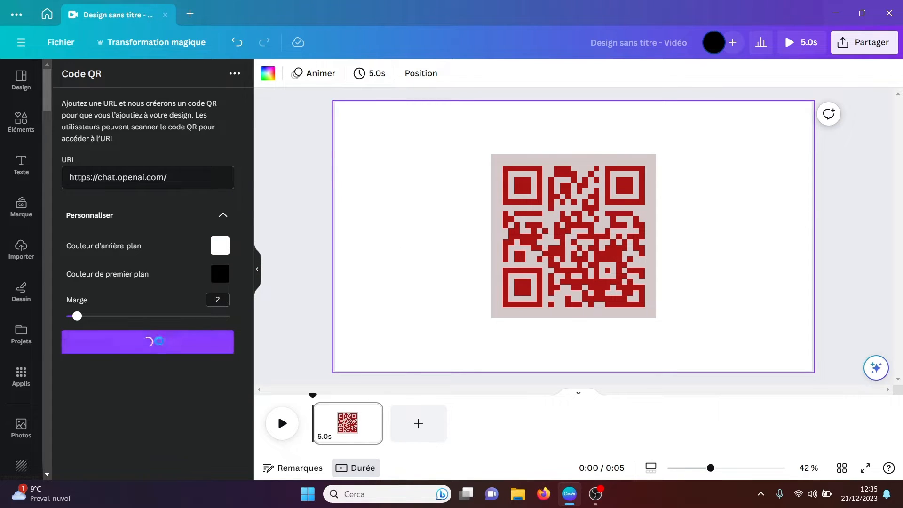
left_click(493, 249)
key("Delete")
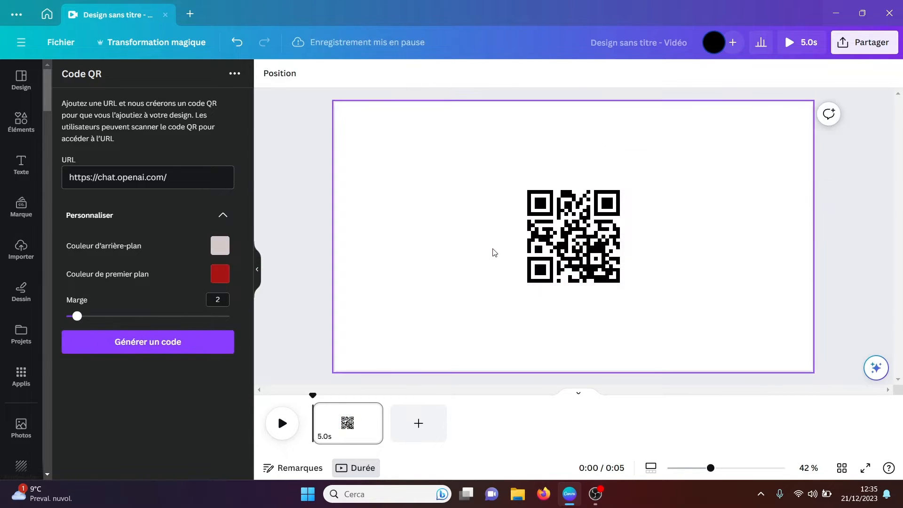
Step: Move the black QR code to the left half of the page, enlarge it and deselect it
left_click_drag(576, 230, 424, 207)
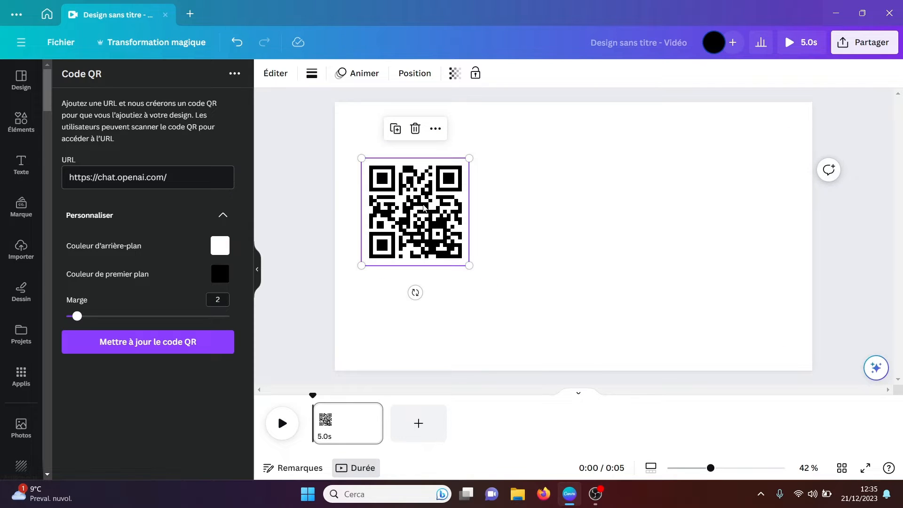
left_click_drag(469, 265, 513, 310)
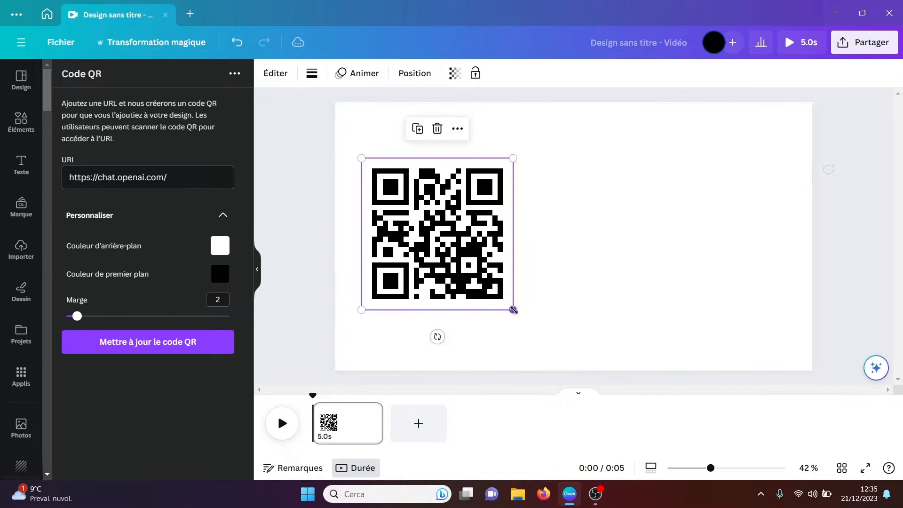
left_click(557, 245)
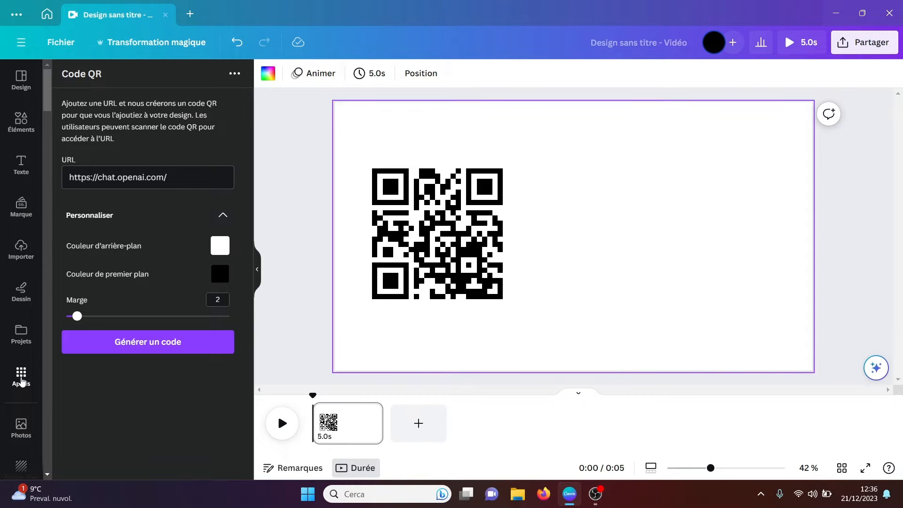
Step: Return to the app list and open DALL·E from the popular apps
left_click(22, 377)
left_click_drag(249, 173, 248, 194)
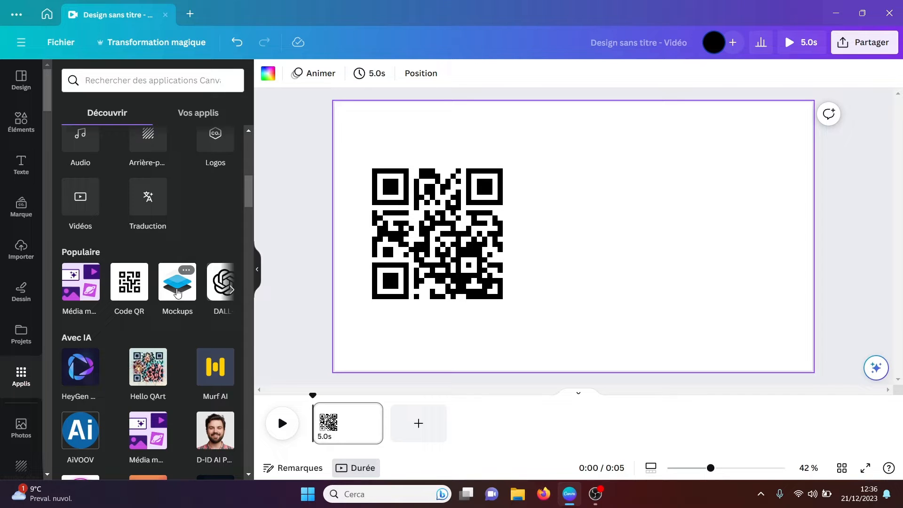
left_click(231, 289)
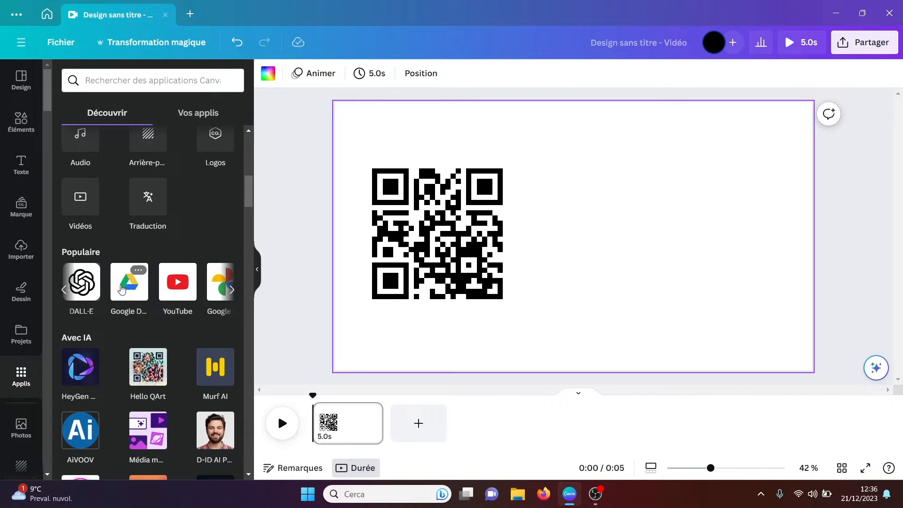
left_click(81, 284)
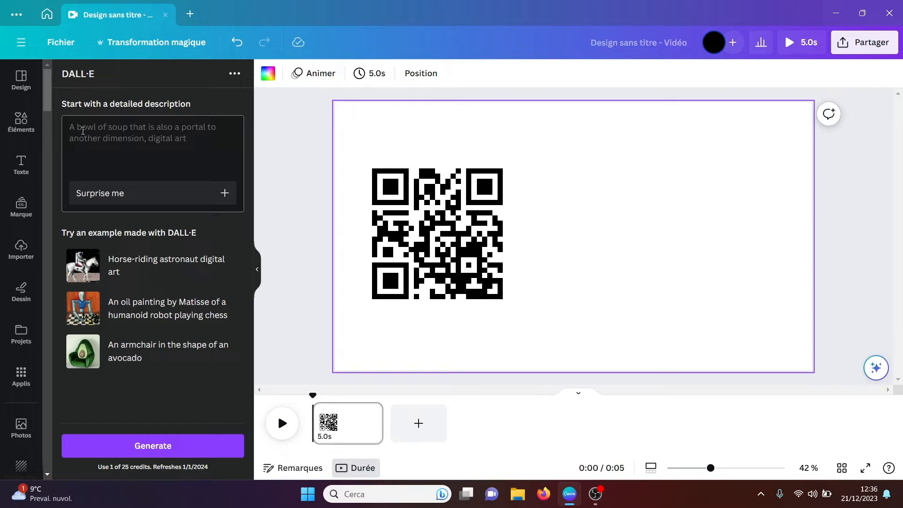
Step: Enter the image description "une peinture d'un chat avec le style de van gogh" in DALL·E
left_click(83, 130)
type("un cha")
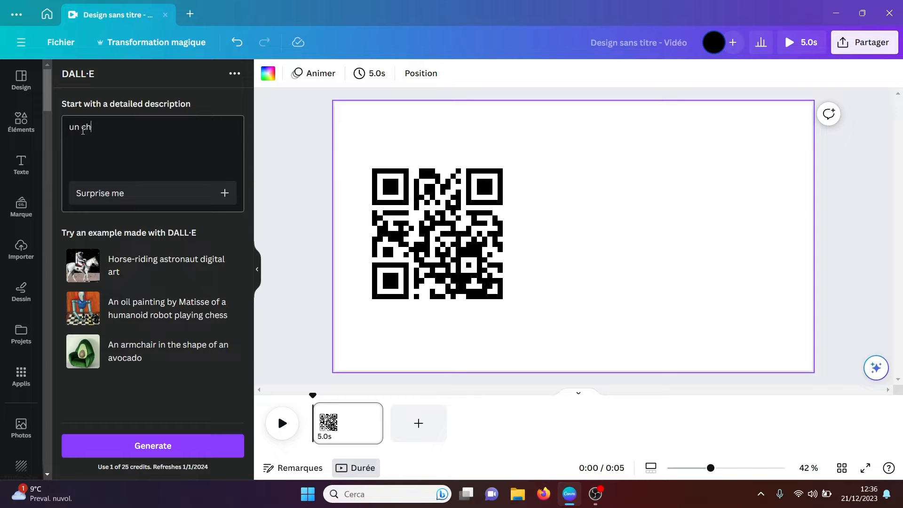
key("BackSpace")
key("BackSpace")
type("e peinture d'un chat")
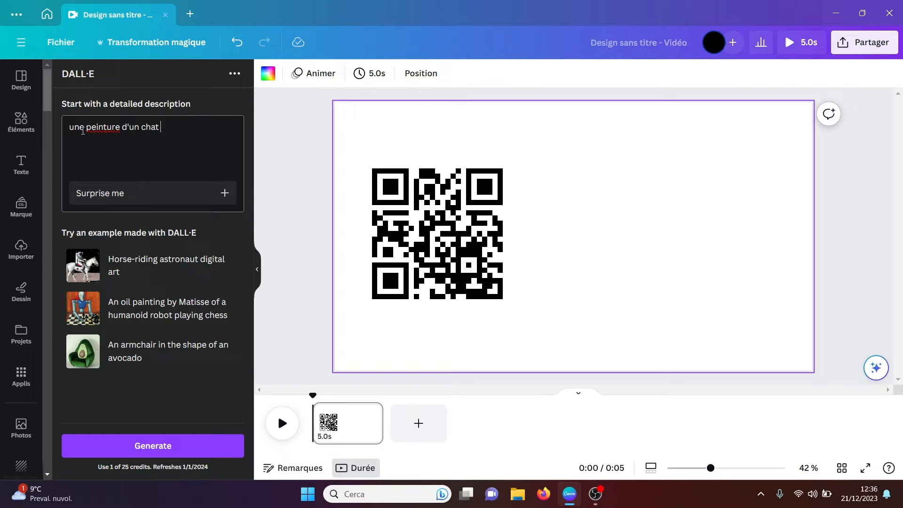
type(" avec le style de van")
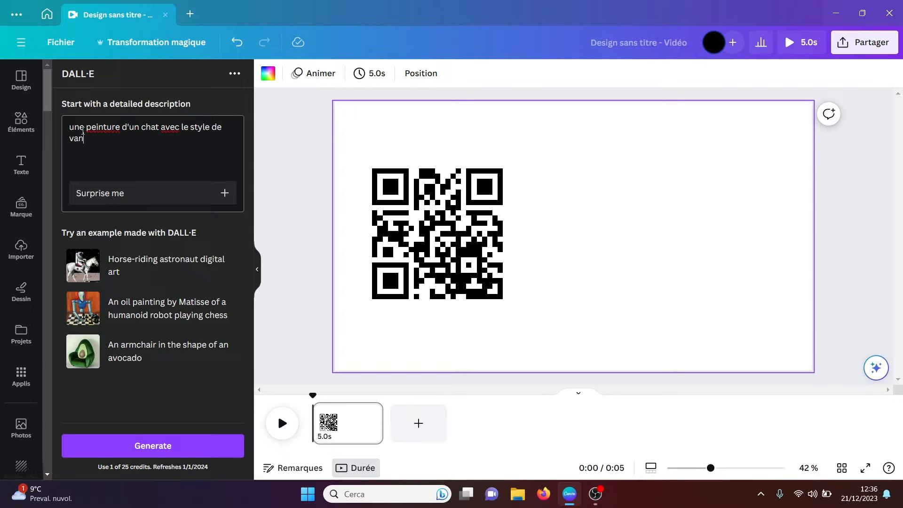
type(" gogh")
Step: Generate the cat images and place the front-facing orange cat beside the QR code on the page
left_click(151, 445)
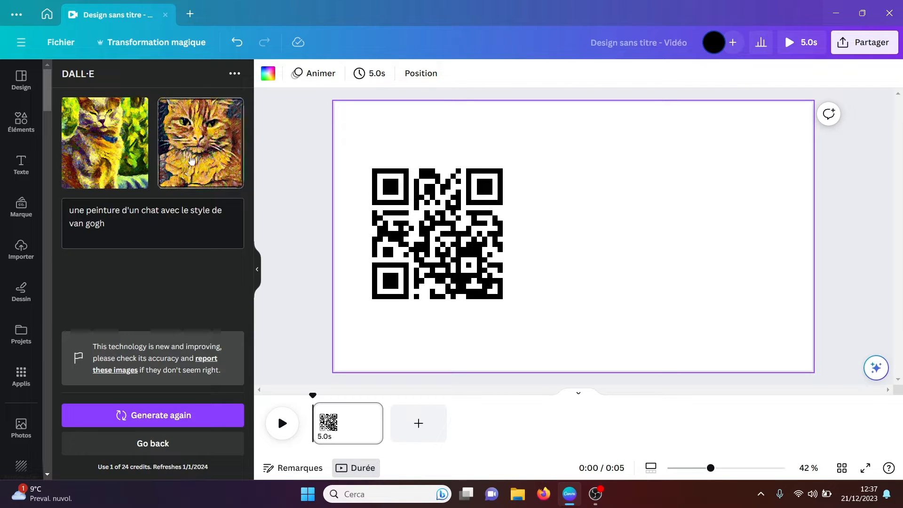
left_click_drag(584, 150, 599, 174)
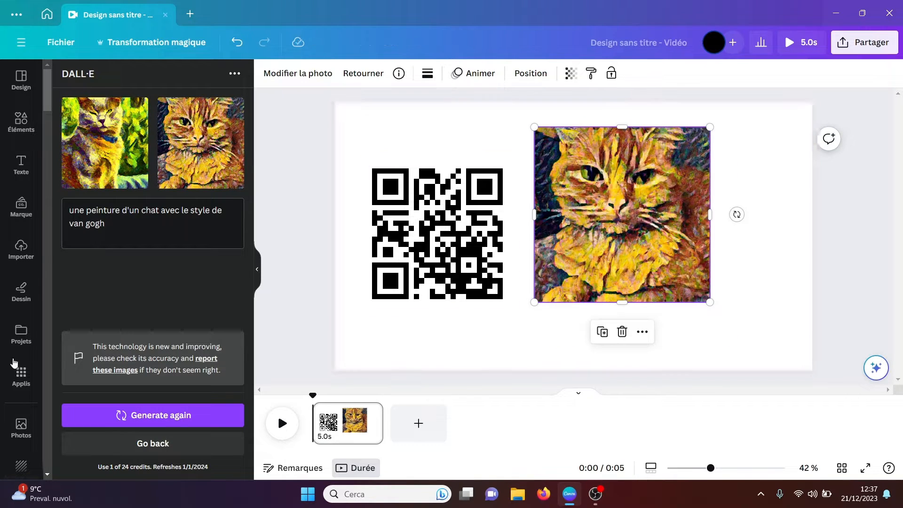
Step: View the Google Drive app's description and preview images, and return to the app list
left_click(18, 384)
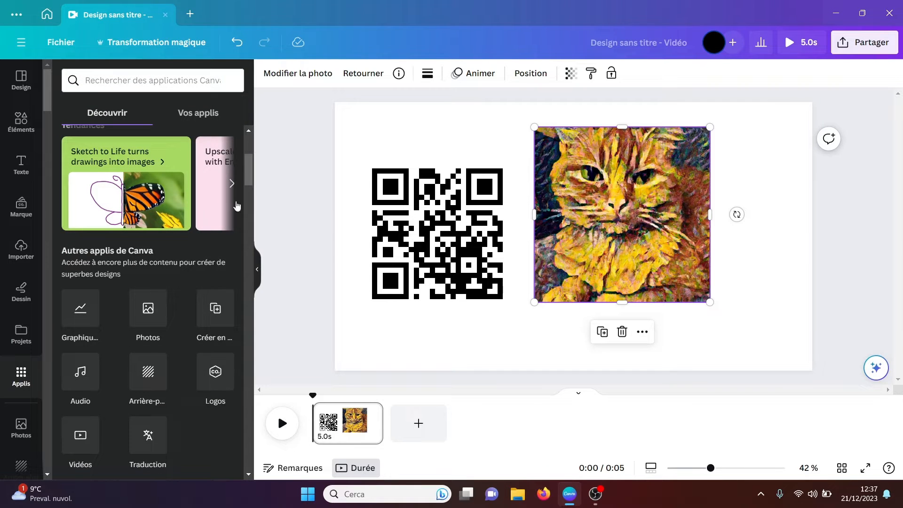
left_click_drag(252, 180, 252, 199)
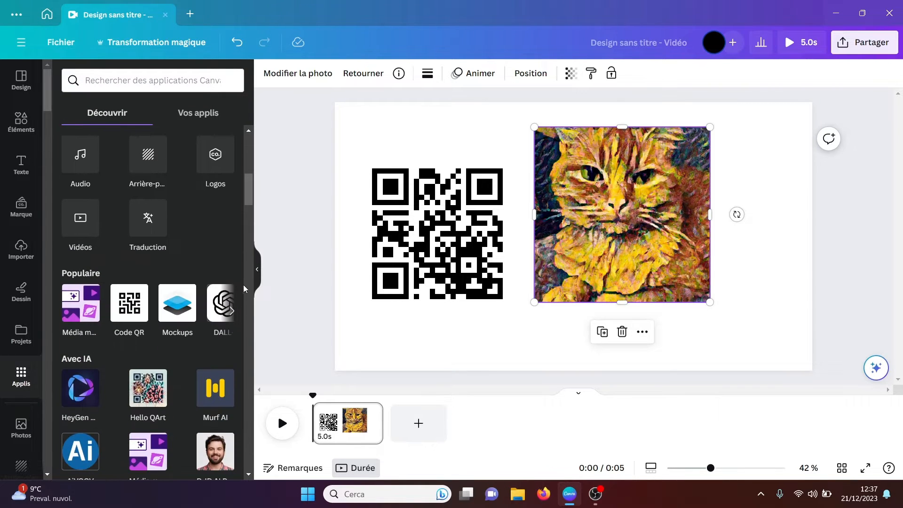
left_click(232, 311)
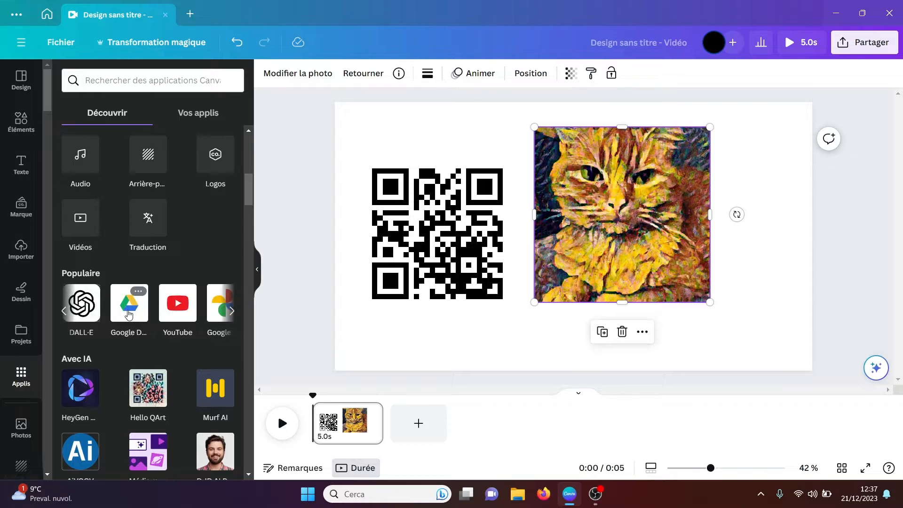
left_click(127, 315)
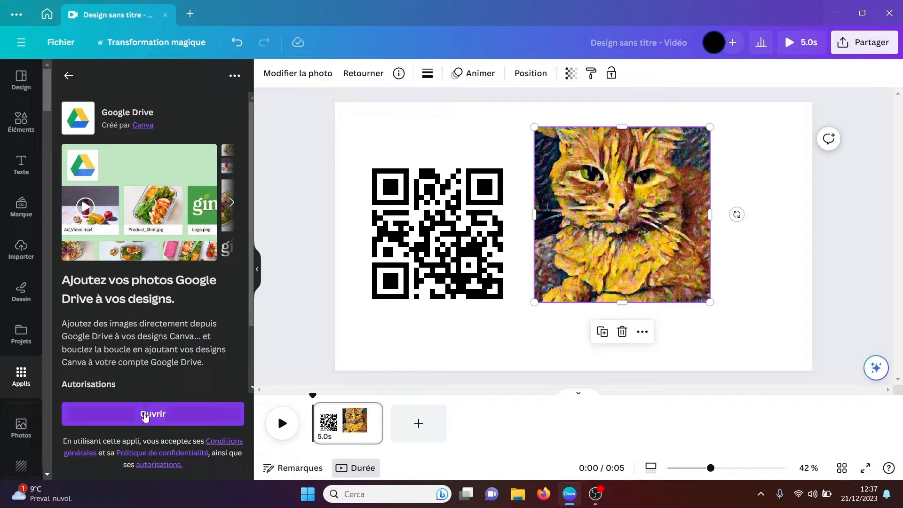
left_click(232, 203)
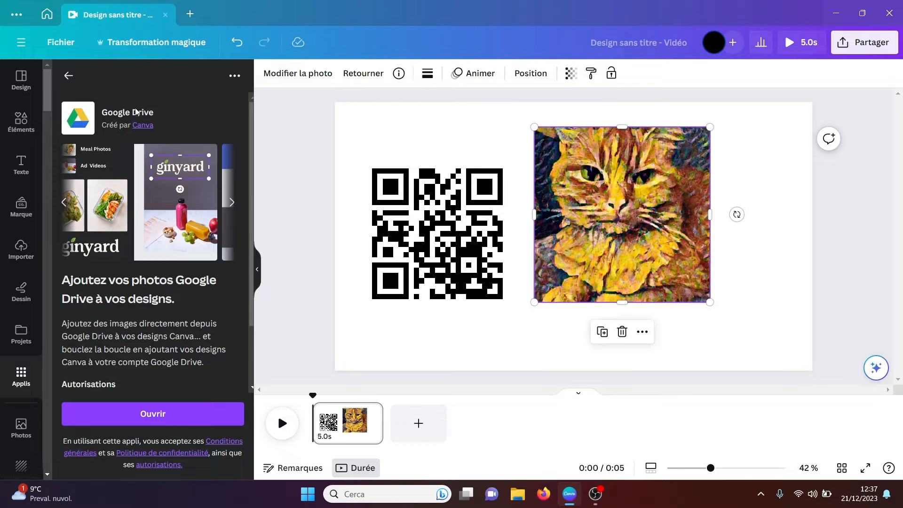
left_click(68, 77)
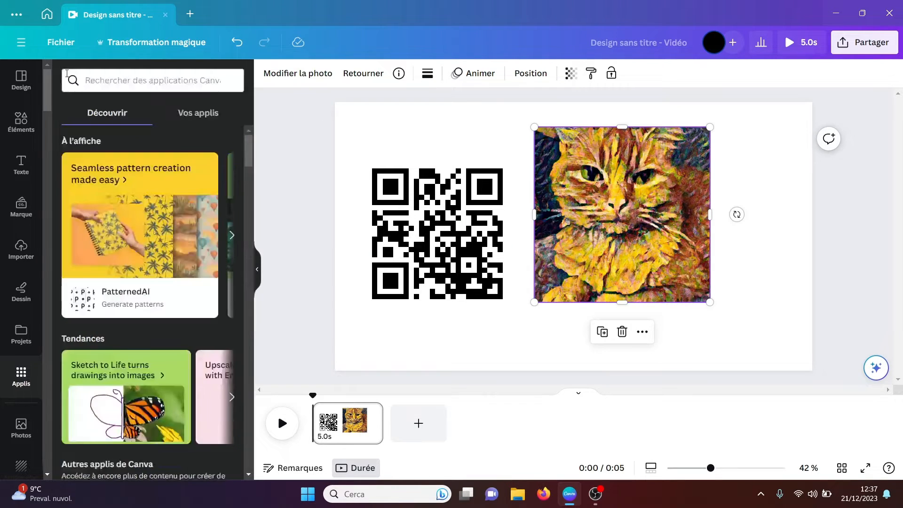
Step: Browse the design elements and show the full Photos collection
left_click(21, 124)
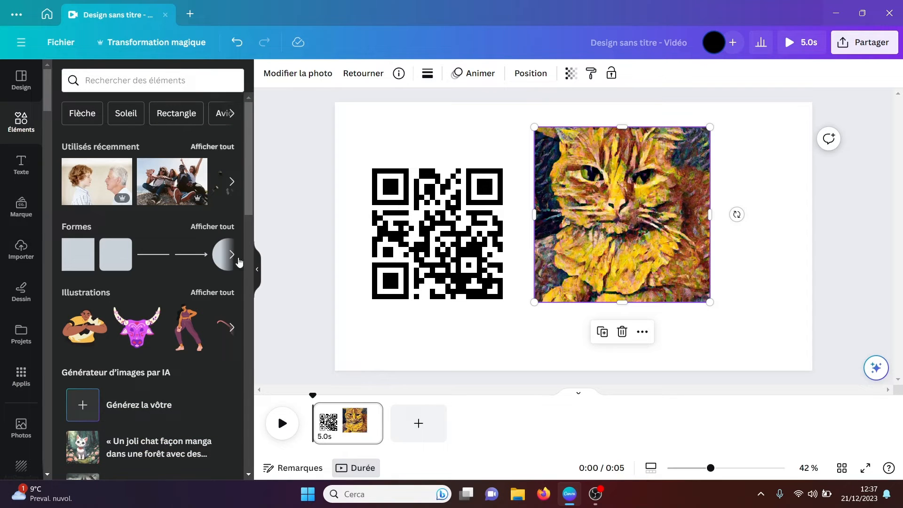
scroll(249, 205, "down", 8)
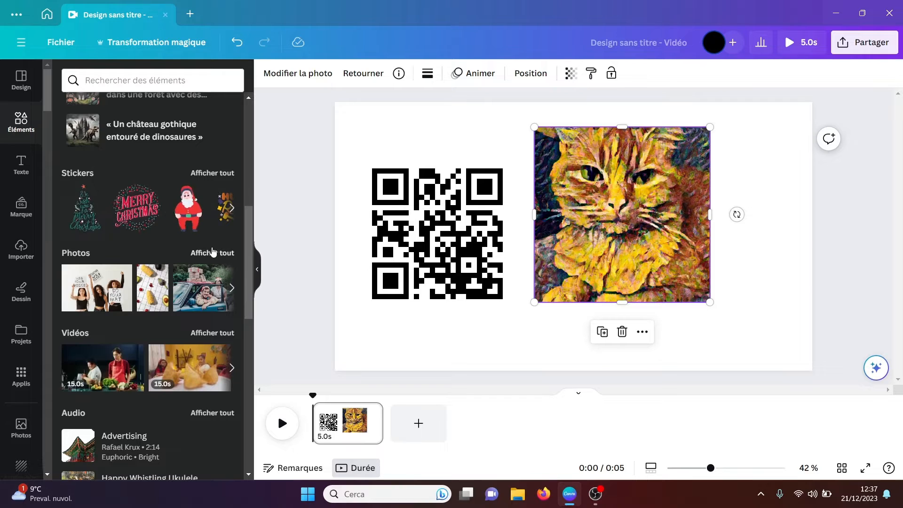
left_click(213, 253)
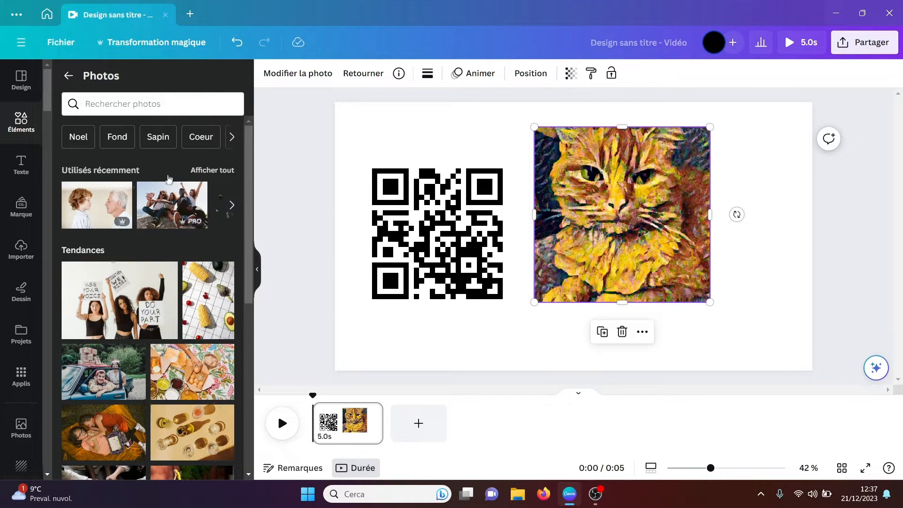
Step: Open the YouTube app from the popular apps and search its videos for "canva"
left_click(22, 392)
left_click_drag(245, 158, 248, 197)
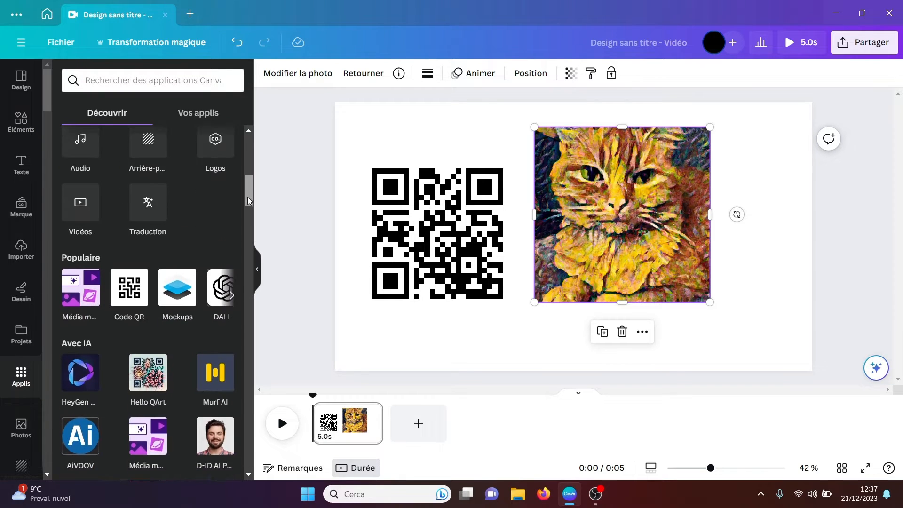
left_click(233, 318)
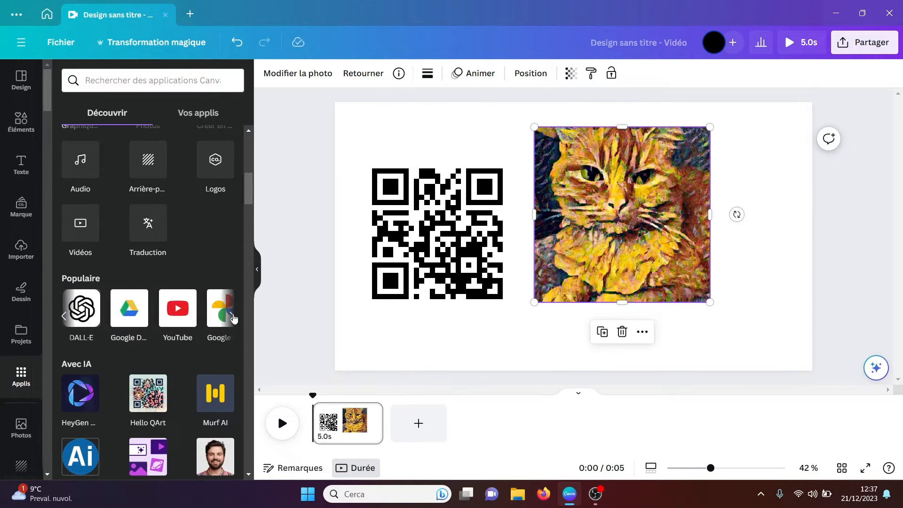
left_click(174, 315)
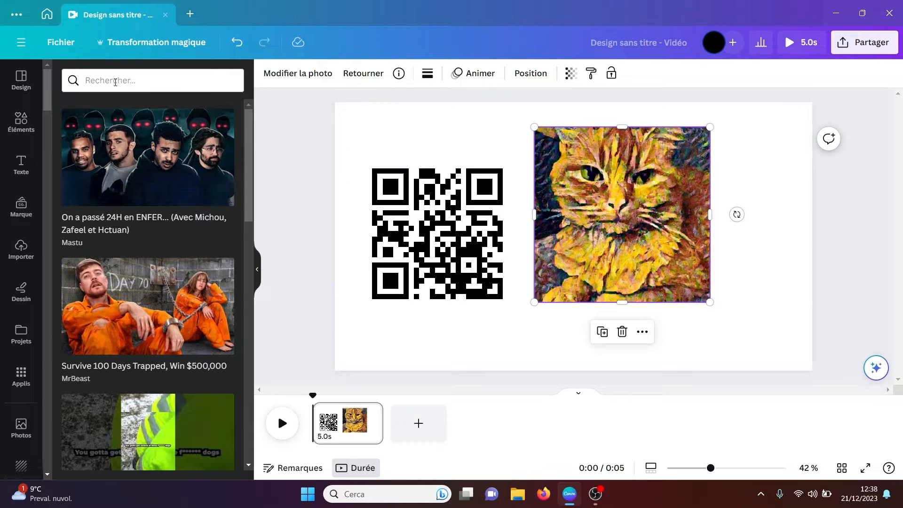
left_click(115, 82)
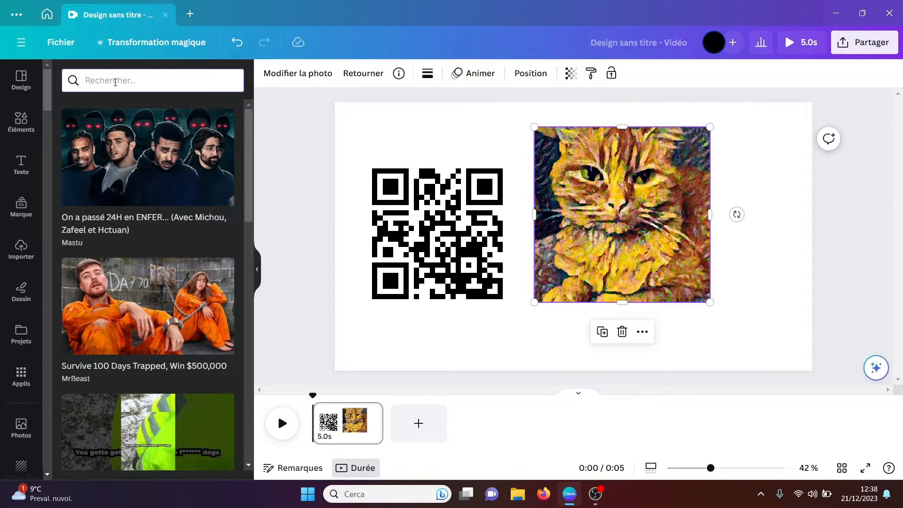
type("canva")
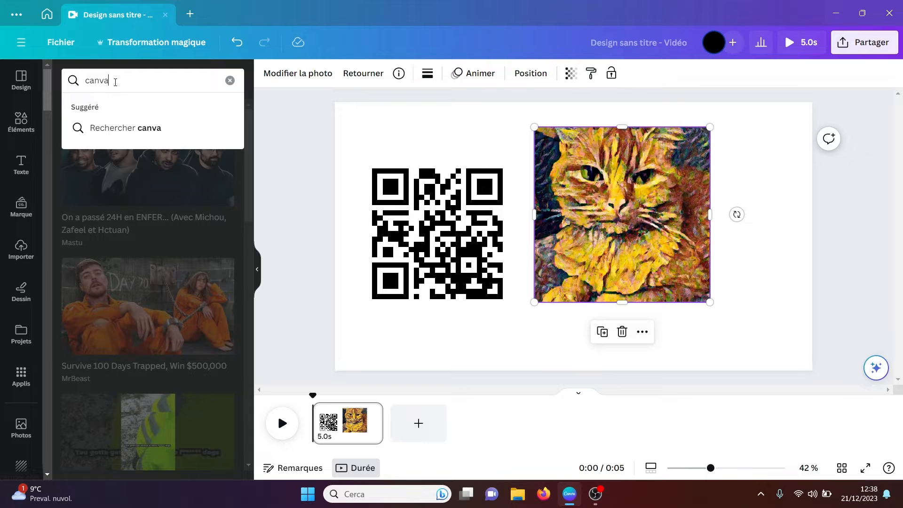
key("Return")
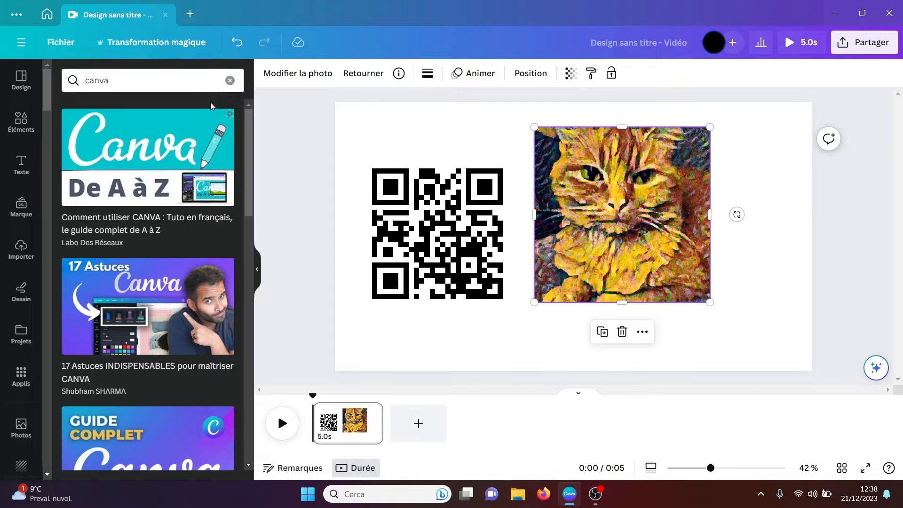
Step: Try the video "Maîtrisez Canva: Le GUIDE ULTIME en 3 Heures !" on the page, and remove it and the search term again
left_click_drag(250, 143, 247, 225)
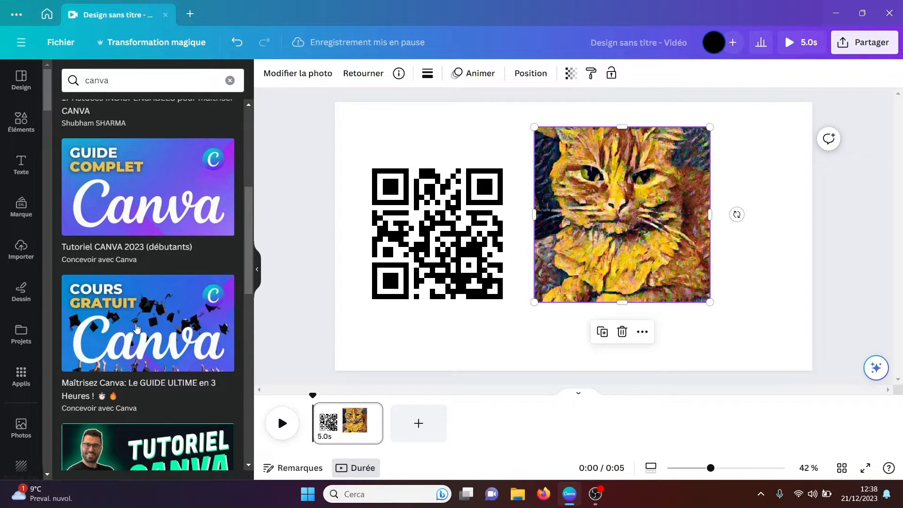
left_click(137, 328)
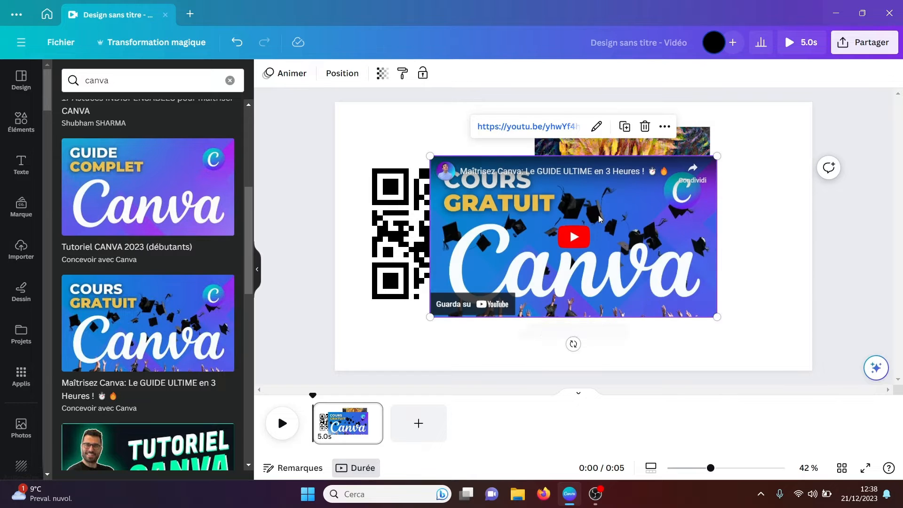
left_click_drag(598, 215, 594, 253)
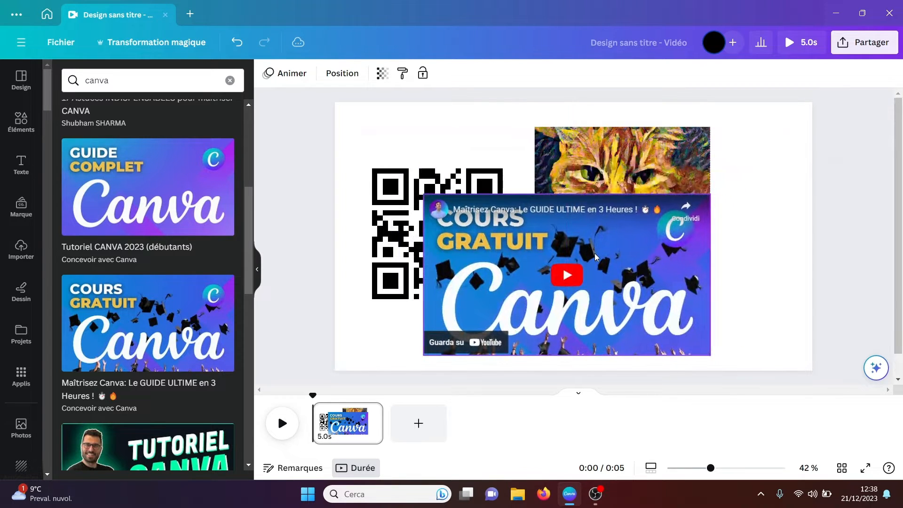
key("Delete")
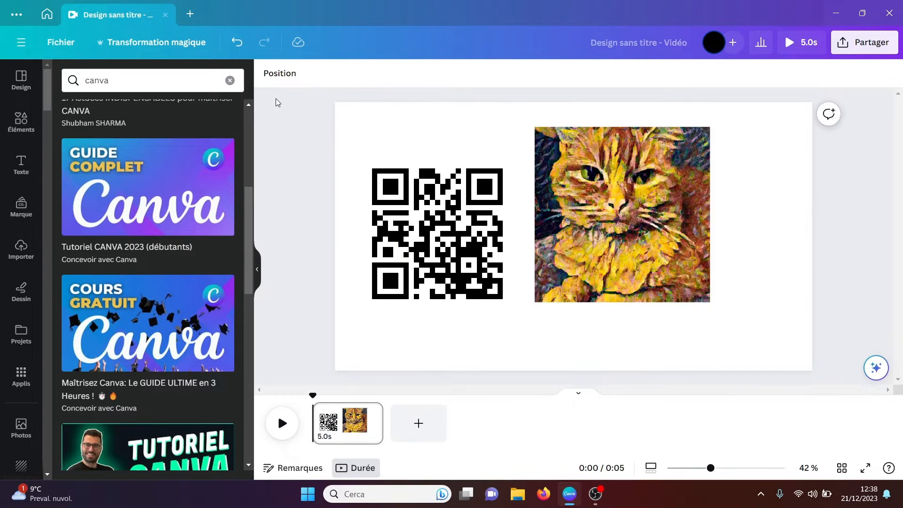
left_click(231, 80)
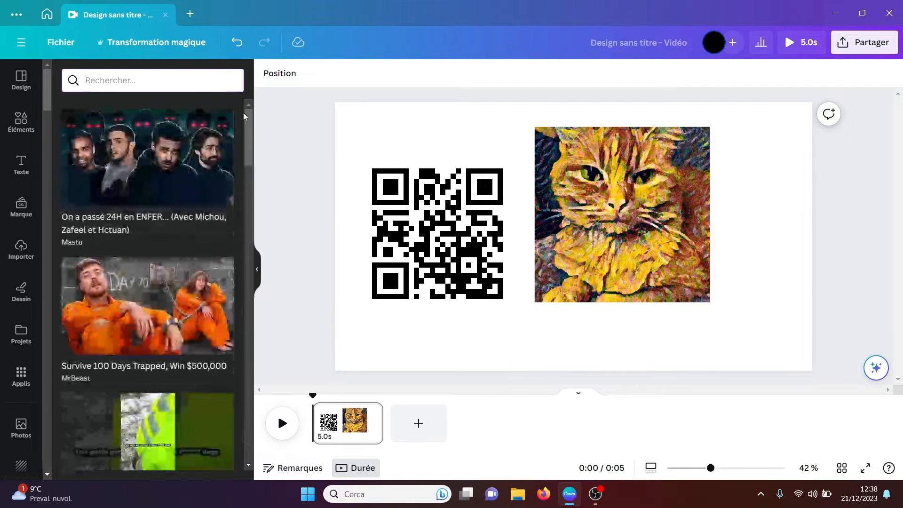
Step: View the Google Photos app's description and preview images, and return to the app list
left_click(21, 375)
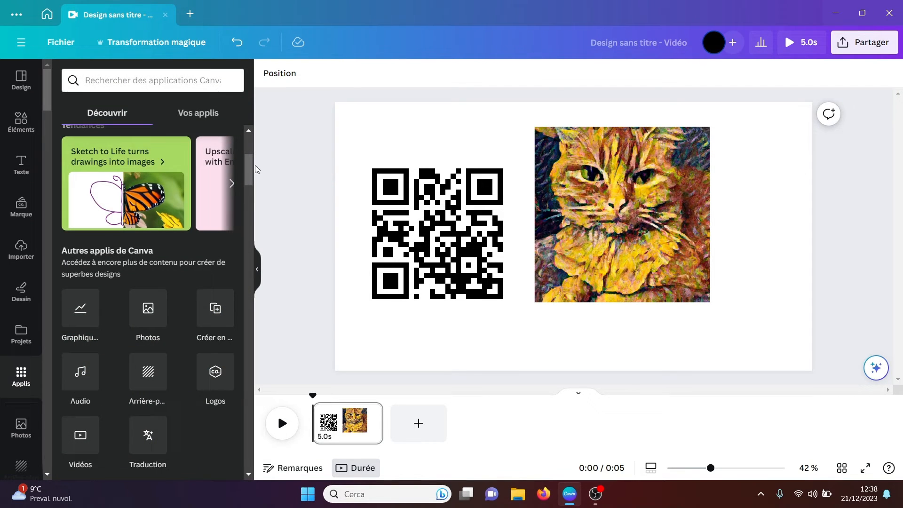
left_click_drag(251, 168, 248, 189)
left_click(233, 286)
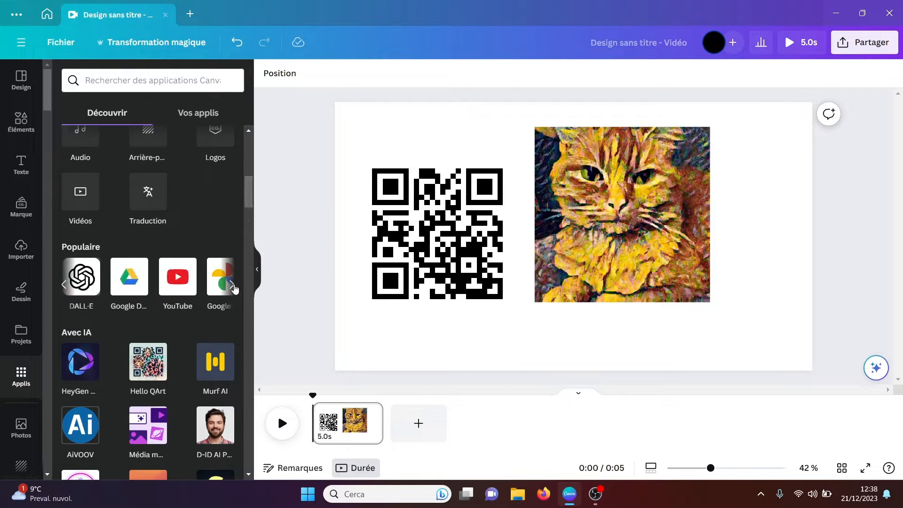
left_click(233, 286)
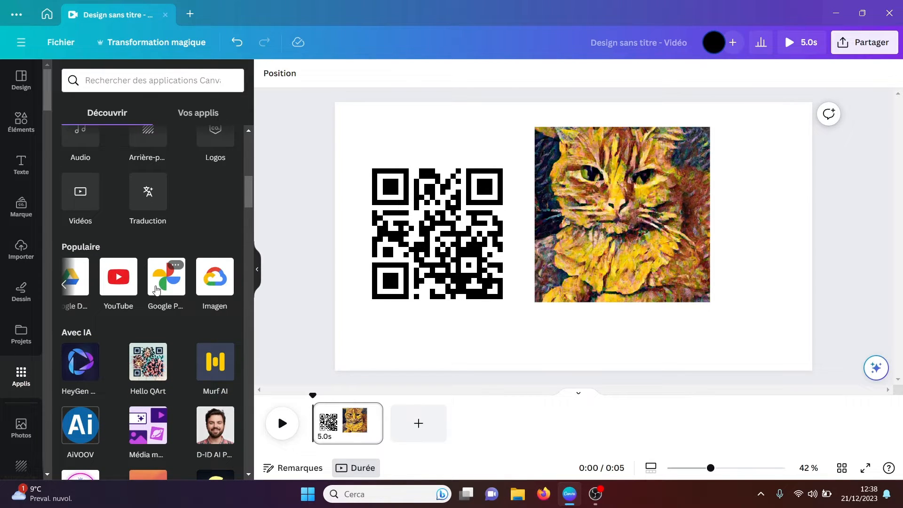
left_click(159, 287)
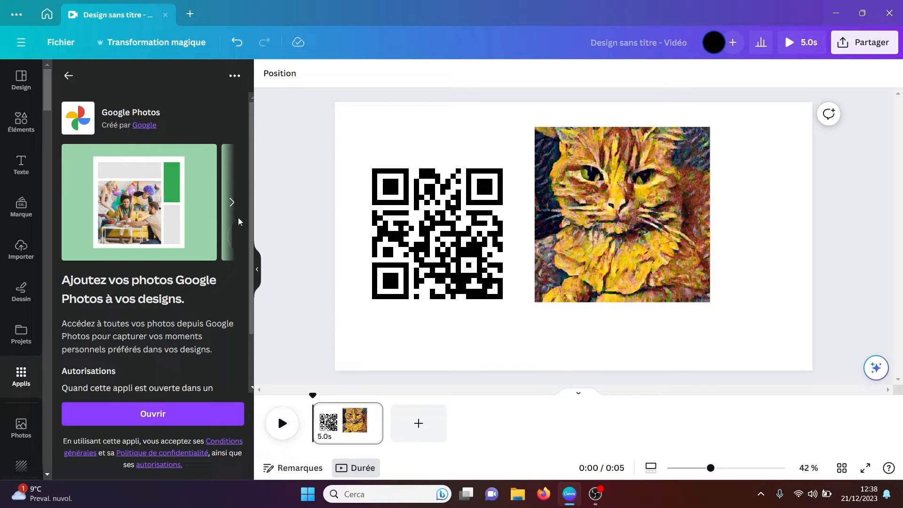
left_click(232, 203)
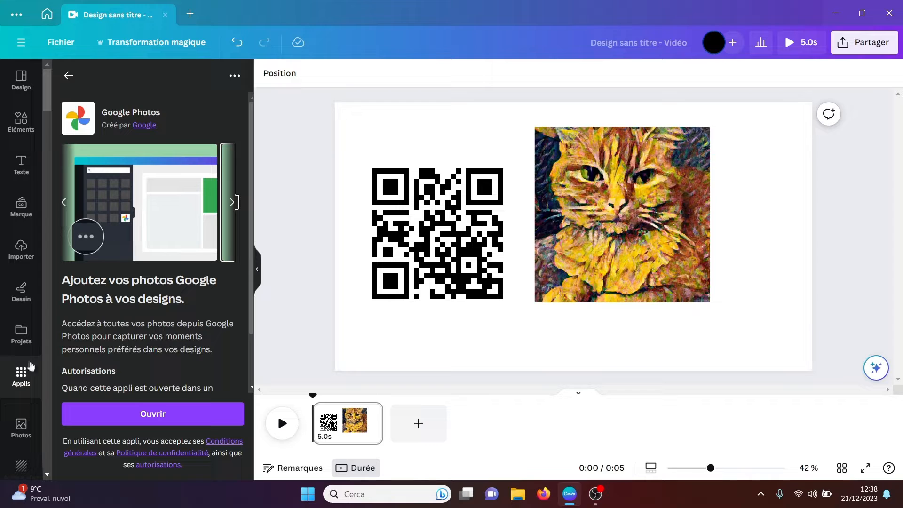
left_click(69, 75)
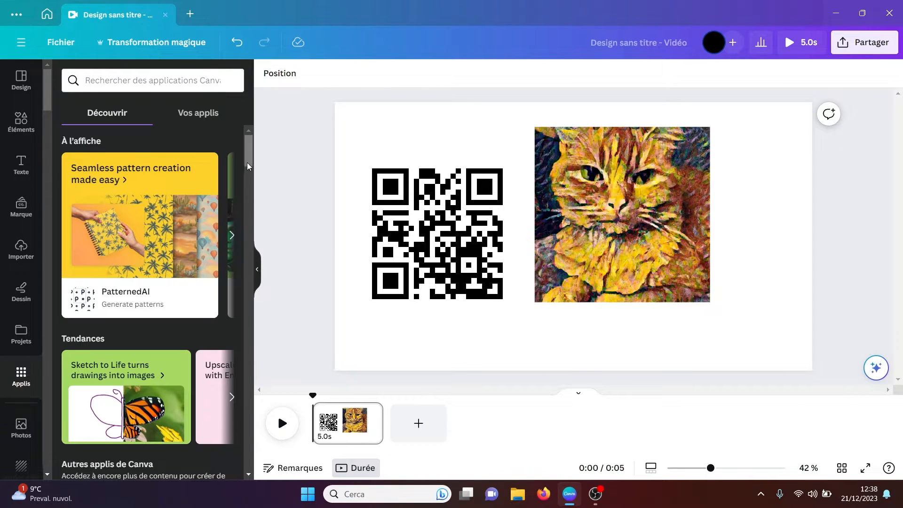
Step: Find Imagen among the popular apps and open it
left_click_drag(247, 162, 247, 208)
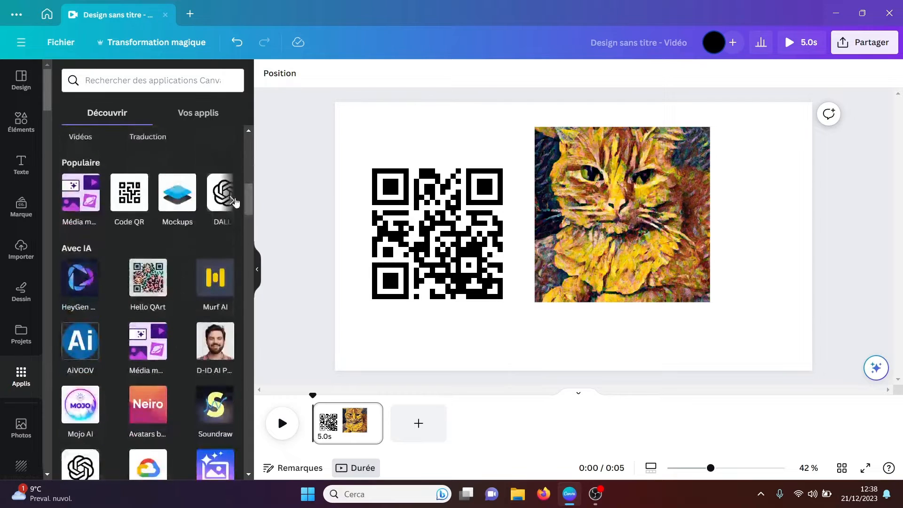
left_click(232, 201)
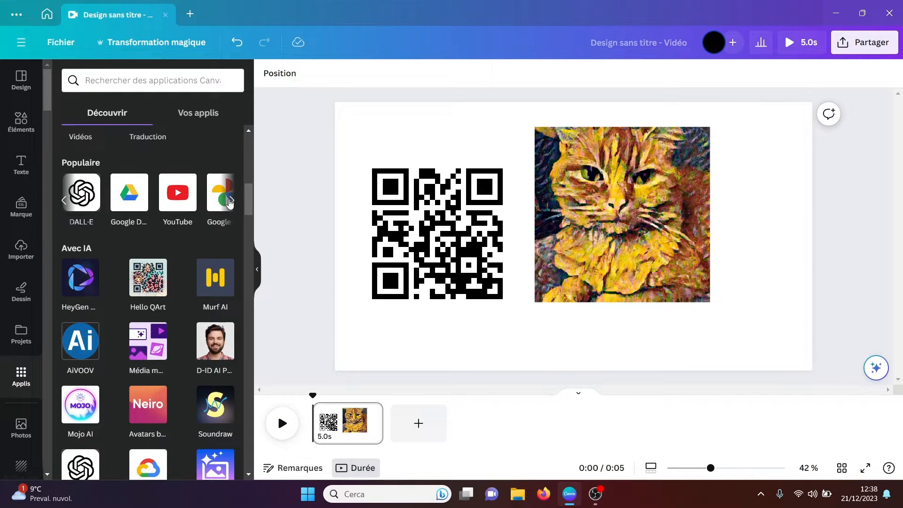
left_click(230, 201)
left_click(212, 195)
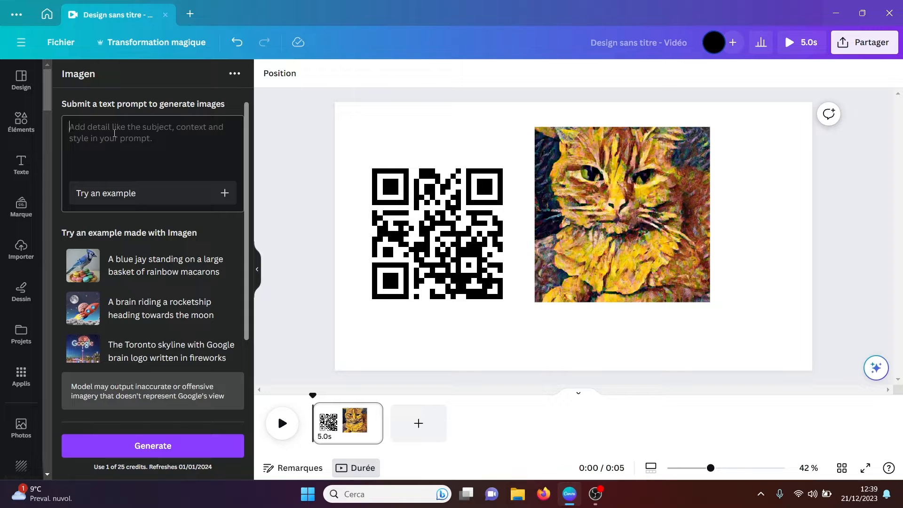
Step: Generate images in Imagen from the prompt "un lion dans une chambre d'hotel"
type("un lio")
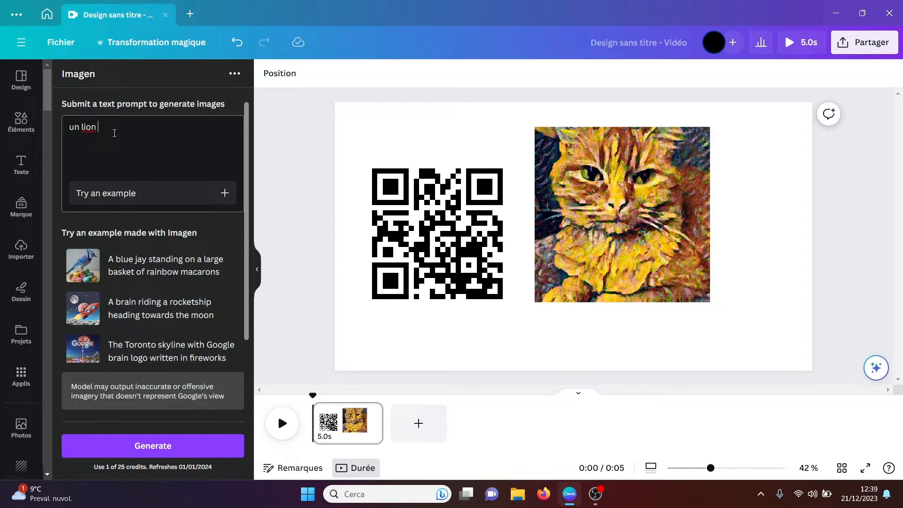
type("n dans une")
type("chambre d'hotel")
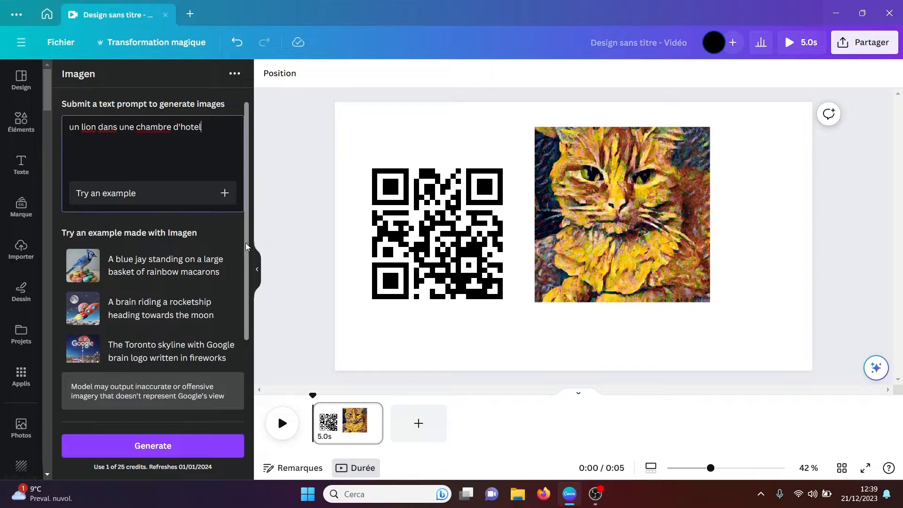
left_click_drag(246, 243, 246, 161)
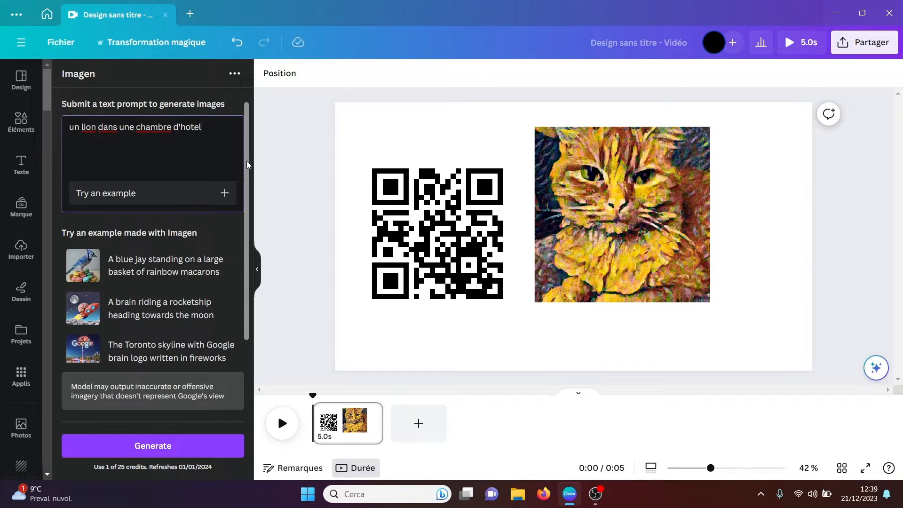
left_click(157, 450)
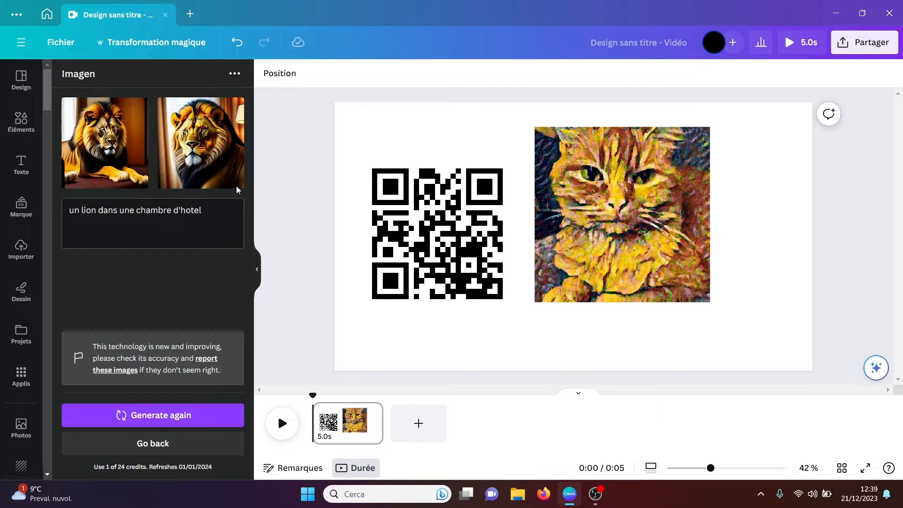
Step: Try the generated reclining lion image enlarged on the page, and delete it again
left_click(109, 153)
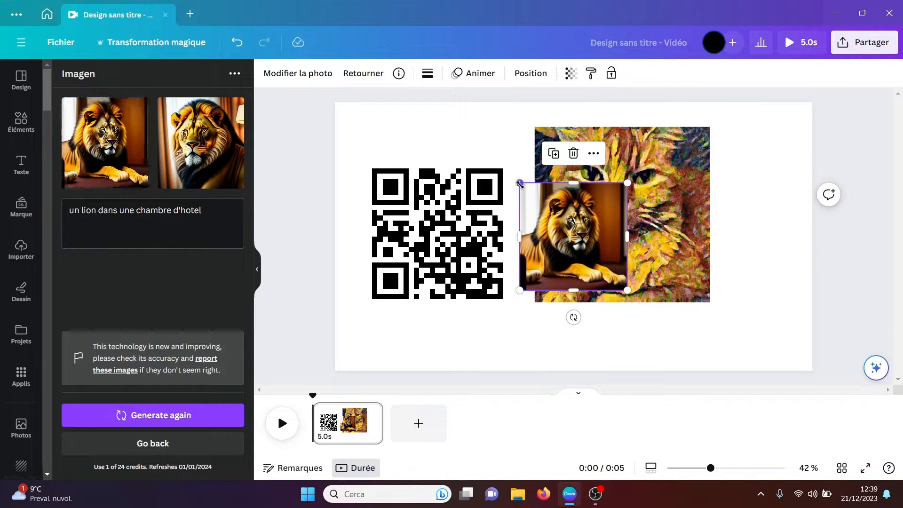
left_click_drag(520, 183, 377, 130)
left_click_drag(482, 187, 480, 227)
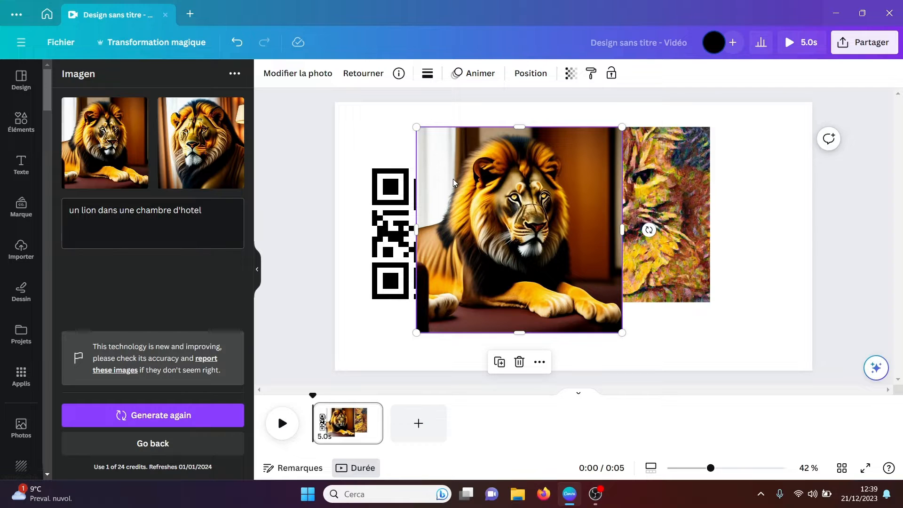
key("Delete")
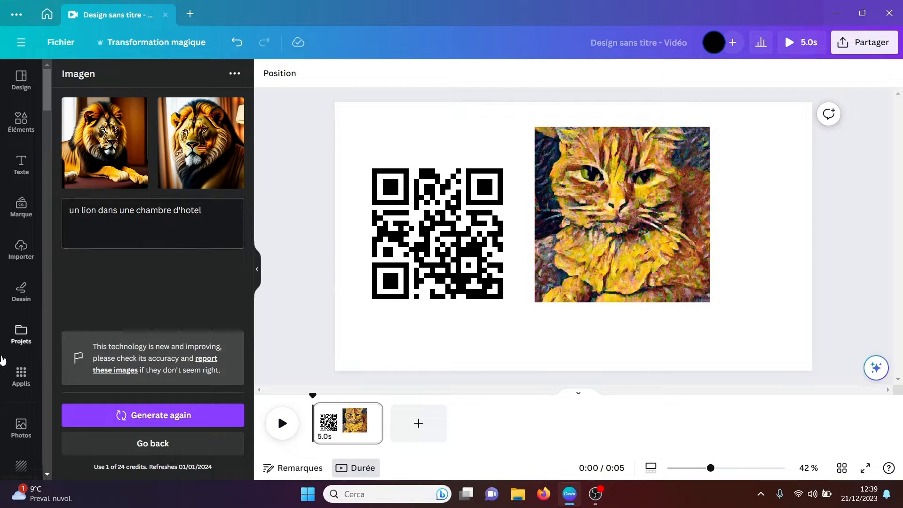
Step: Browse the app list, search it for "pexels" and open the Pexels app
left_click(21, 374)
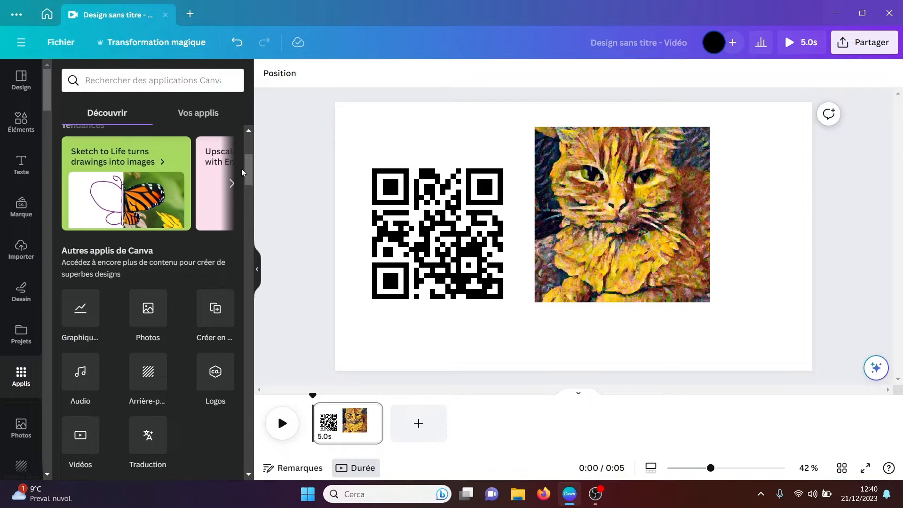
left_click_drag(249, 165, 247, 196)
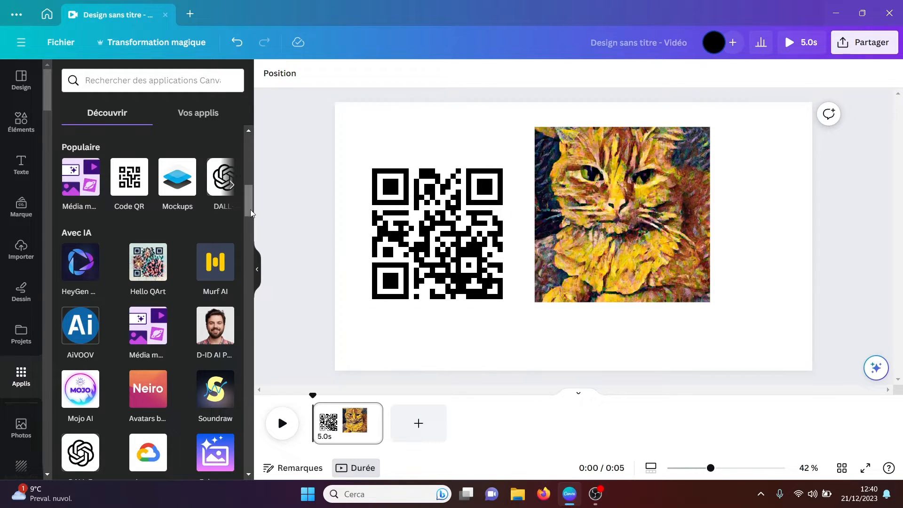
left_click_drag(250, 209, 248, 287)
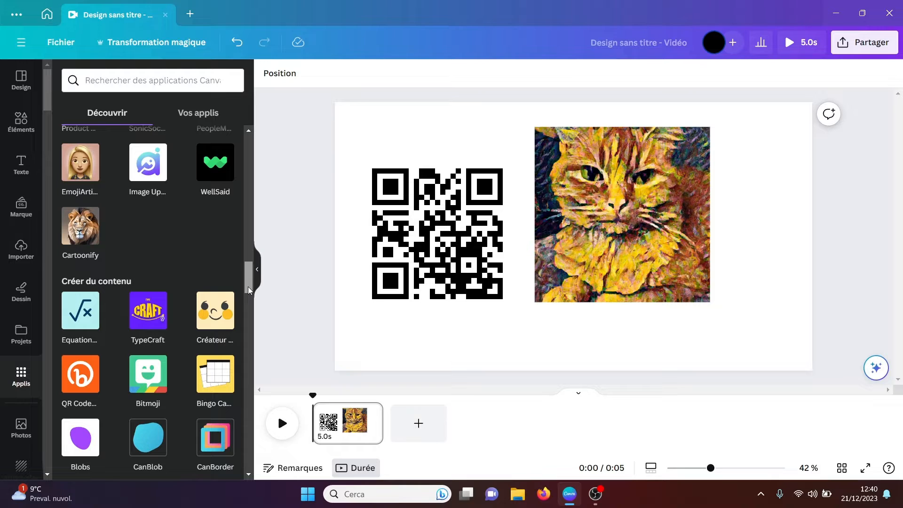
left_click(121, 80)
type("pexe")
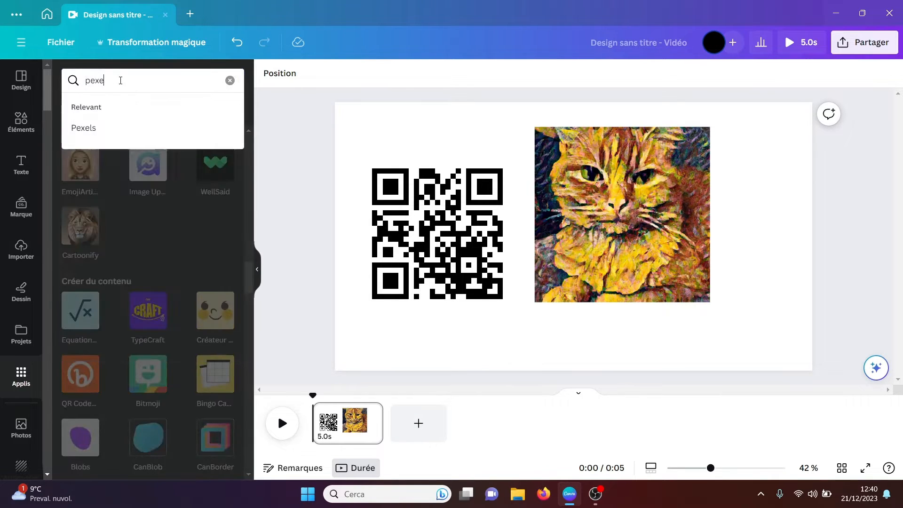
type("ls")
key("Return")
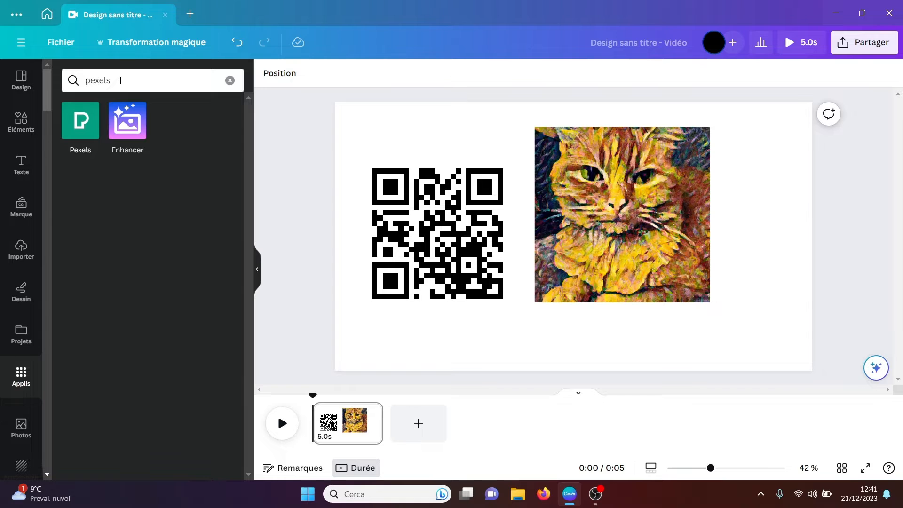
left_click(77, 123)
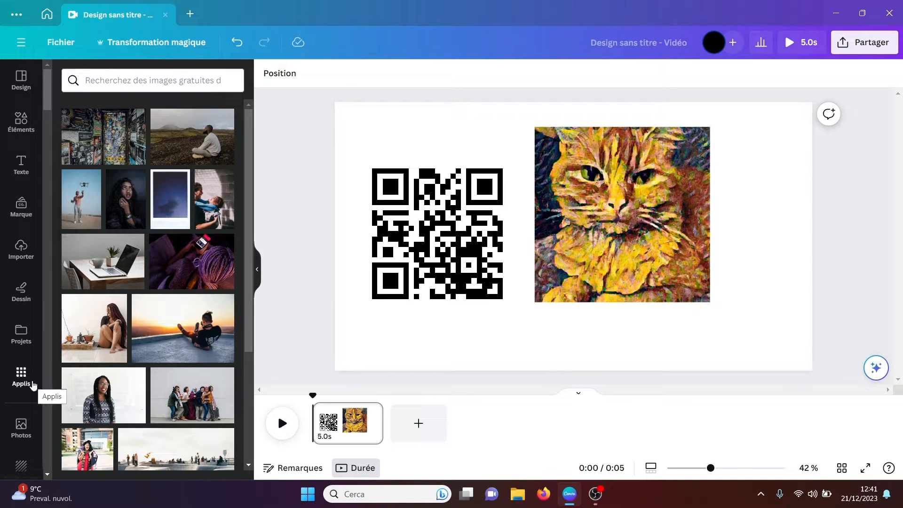
Step: Search the Pexels images for "tomates"
left_click(115, 87)
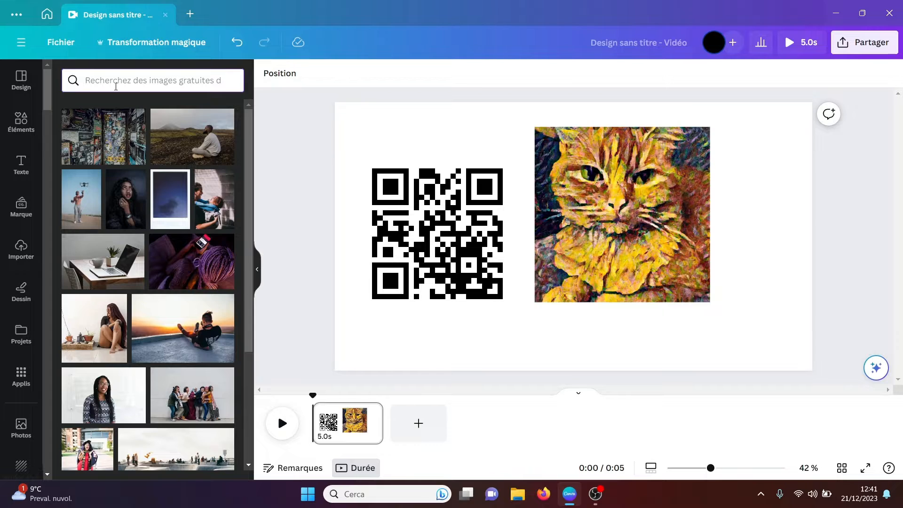
type("tomates")
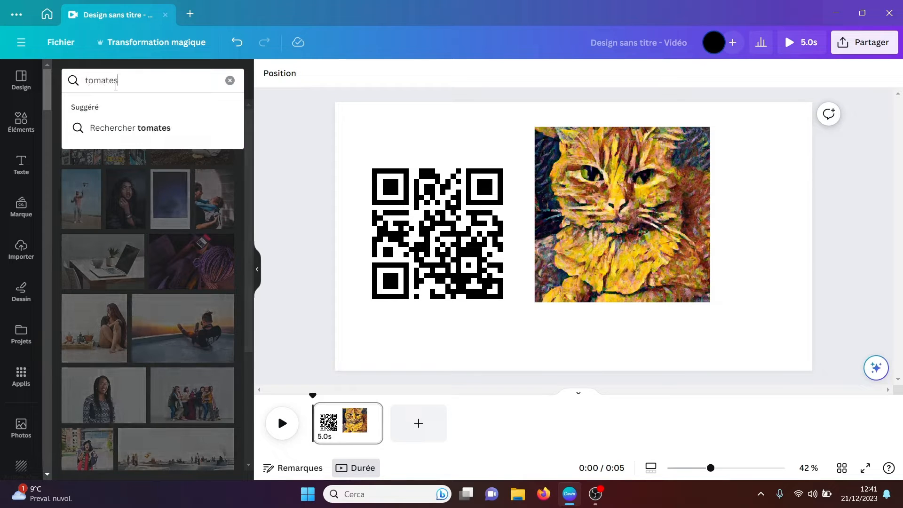
key("Return")
Step: Search the Pexels images for "tracteurs", and clear the search
left_click(135, 82)
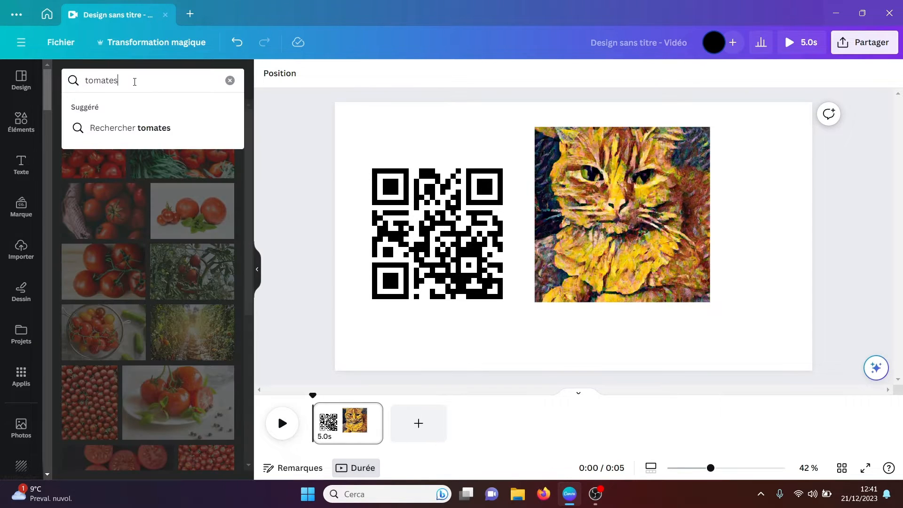
double_click(134, 82)
type("tracteurs")
key("Return")
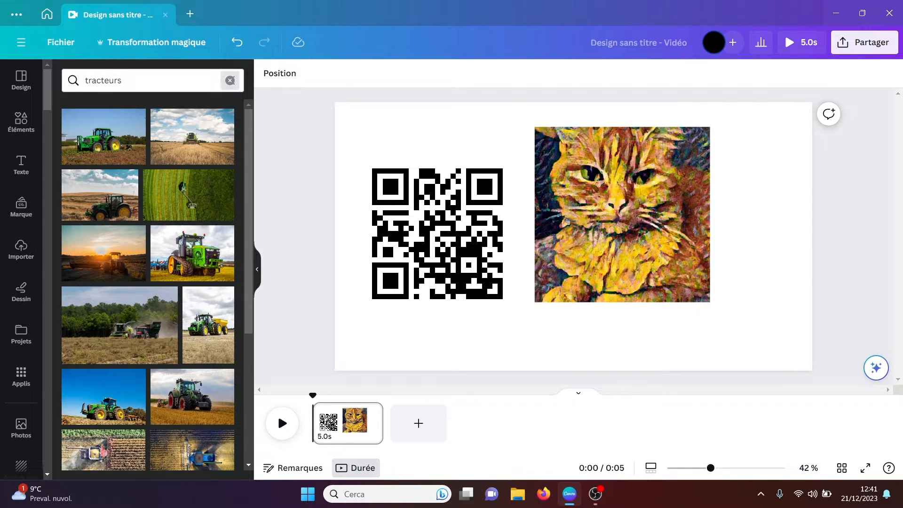
left_click(231, 81)
Step: Return to the app list, search it for "pixabay" and open the Pixabay app
left_click(22, 375)
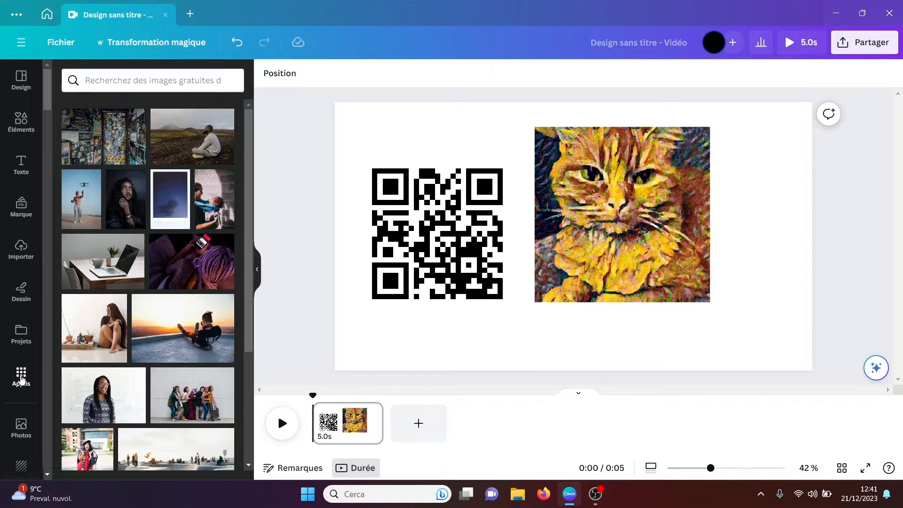
left_click_drag(131, 82, 51, 86)
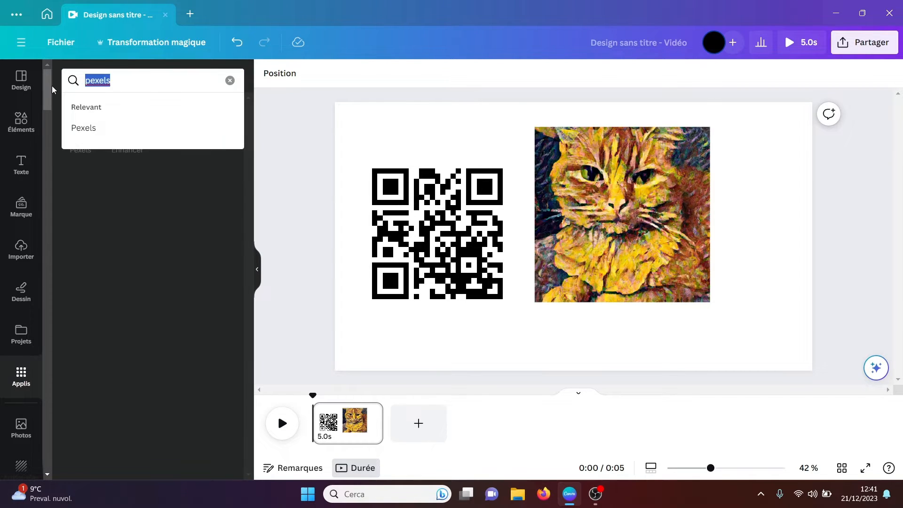
type("pixaba")
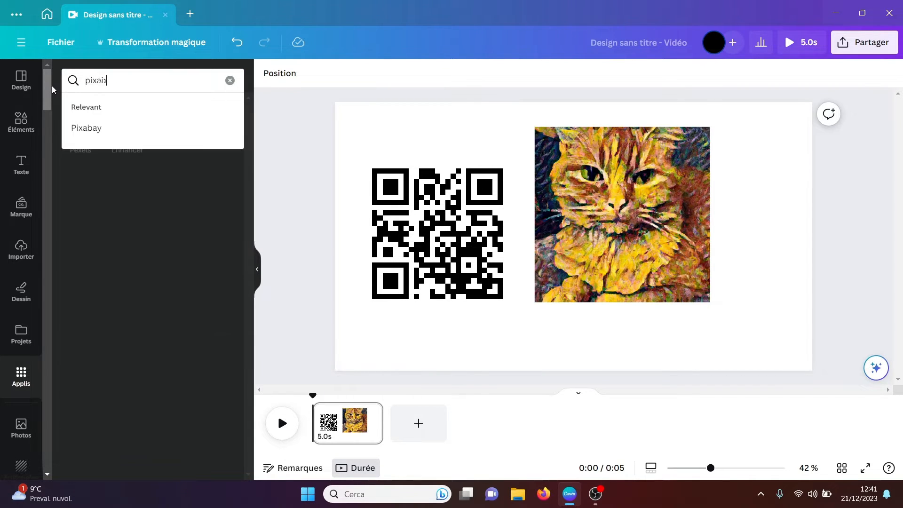
type("y")
key("Return")
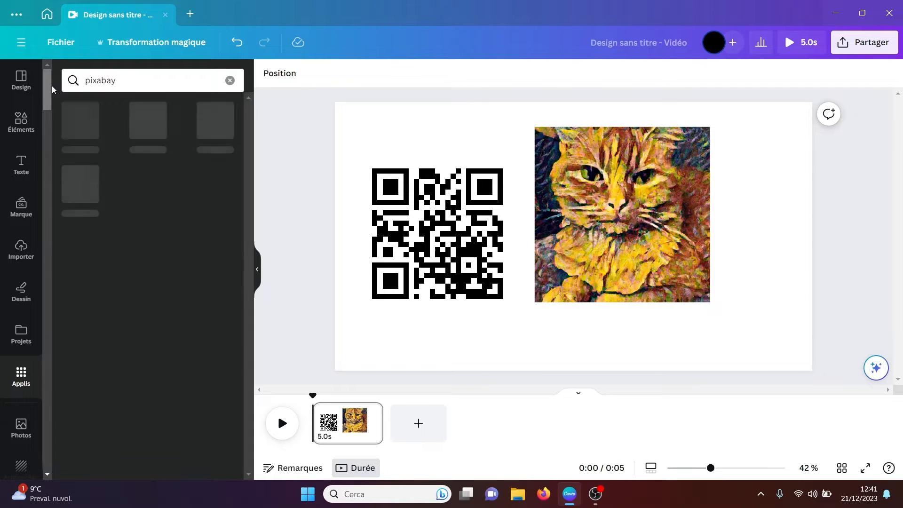
left_click(72, 117)
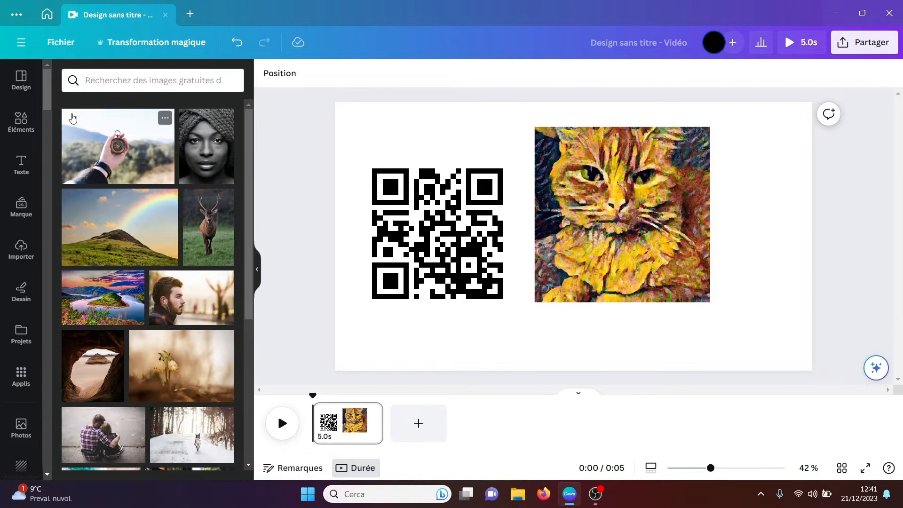
Step: Search Pixabay for "tracteur" and fill the page background with the photo of the tractor seen from behind
type("tr")
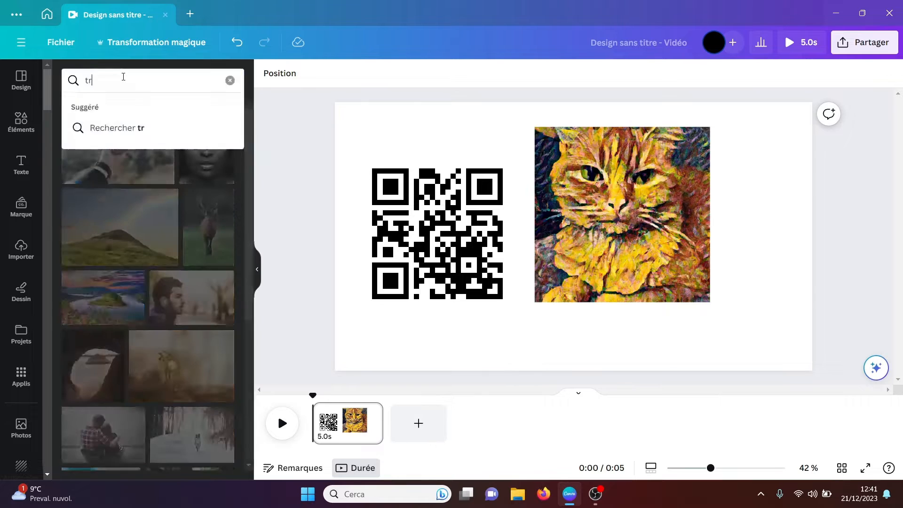
type("acteur")
key("Return")
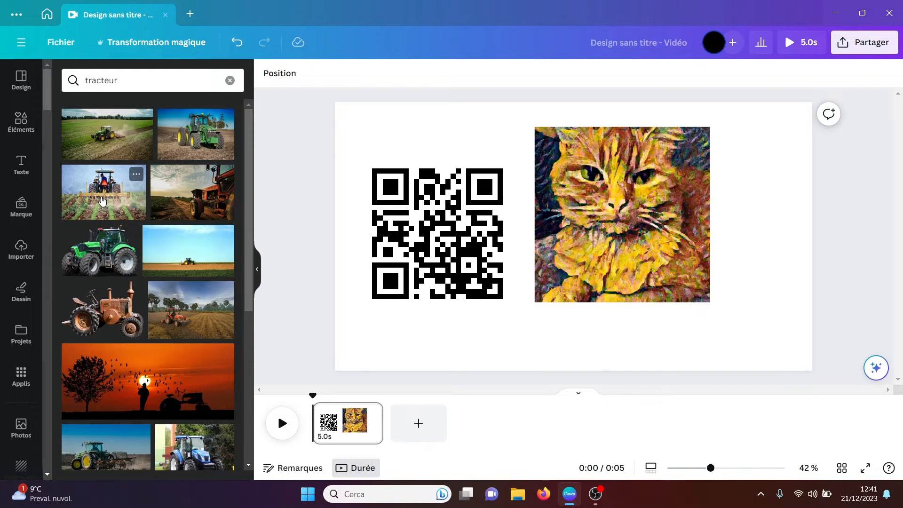
left_click_drag(100, 200, 354, 308)
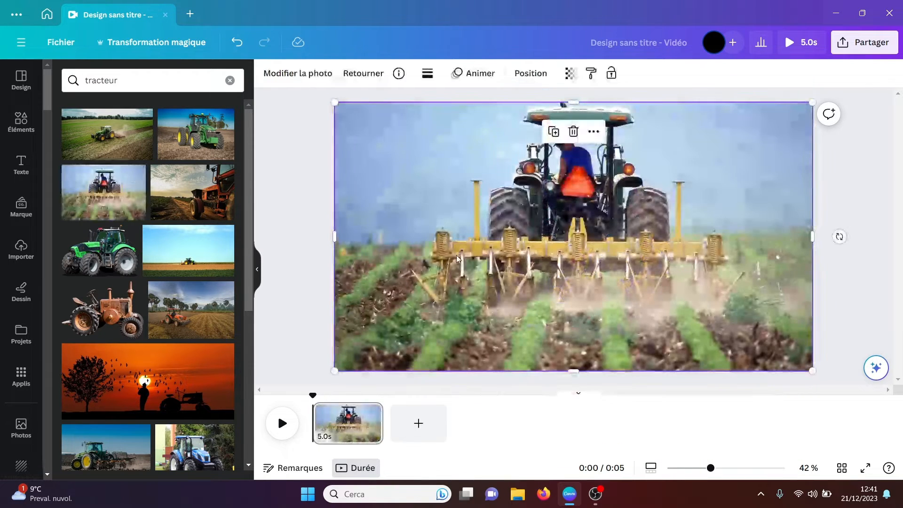
left_click(891, 192)
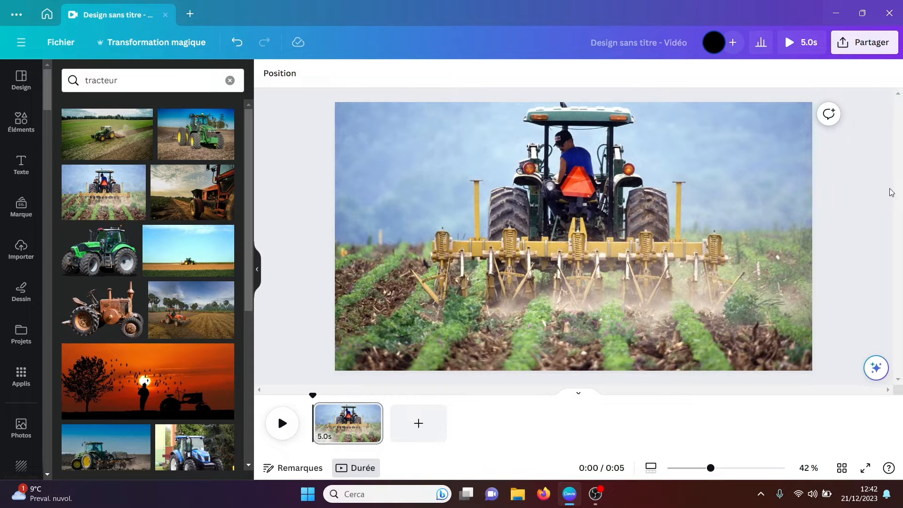
Step: Clear the app search, find TypeCraft among the content creation apps and open it
left_click(19, 375)
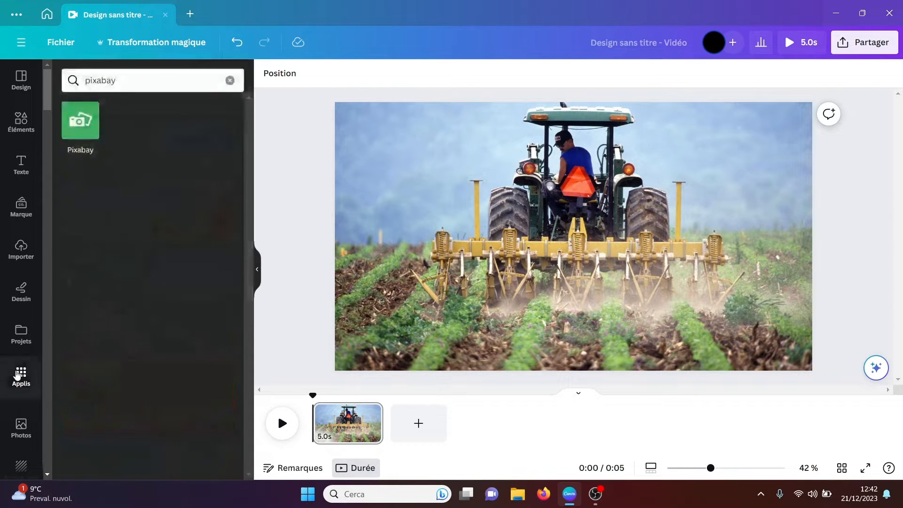
left_click(230, 80)
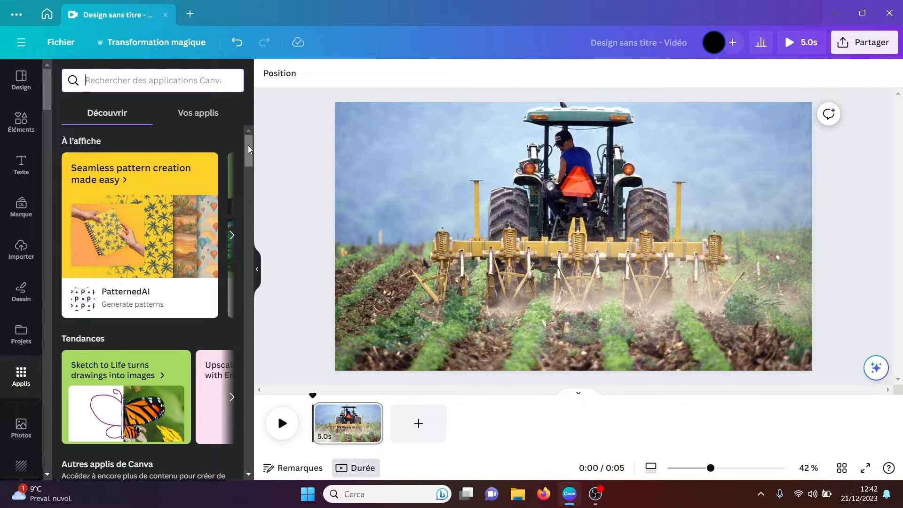
left_click_drag(247, 145, 250, 281)
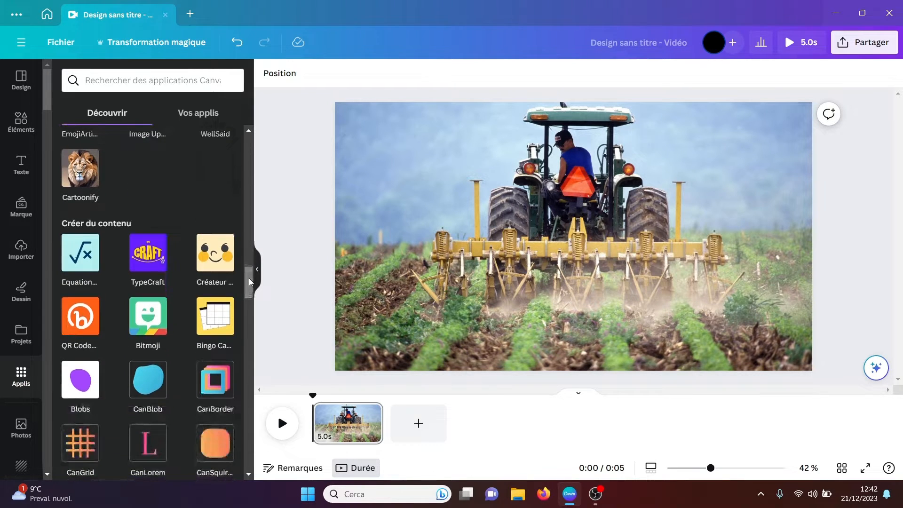
left_click(148, 262)
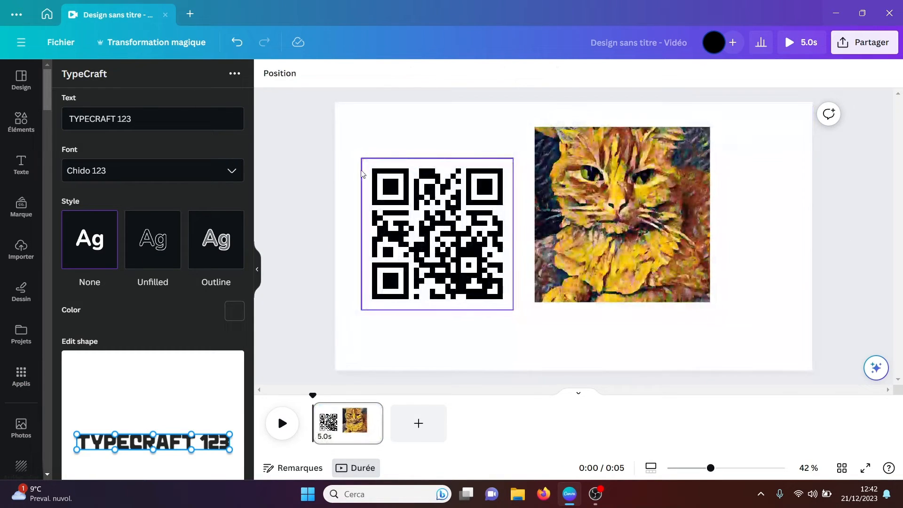
Step: Delete the QR code and the painted cat image from the page
left_click_drag(336, 125, 734, 232)
key("Delete")
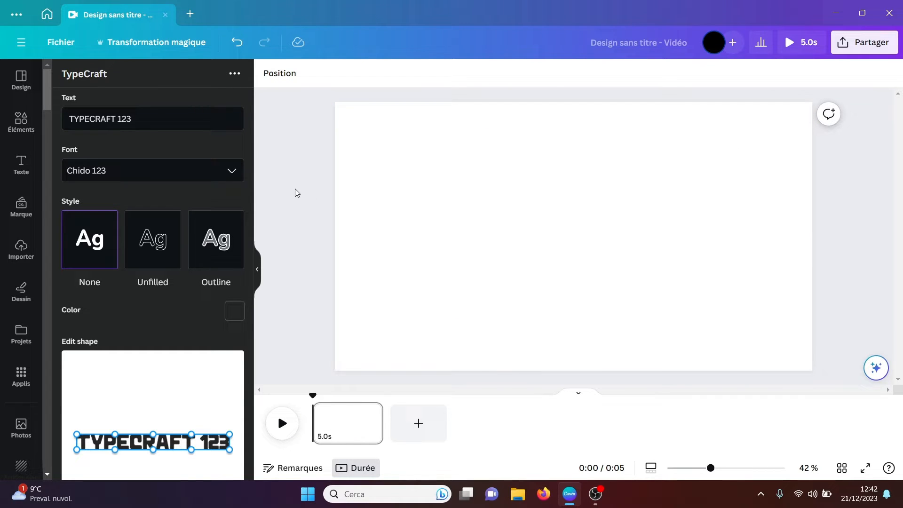
Step: Set the TypeCraft text to "je suis grand" in the Dragon Inktrap 123 font
triple_click(138, 114)
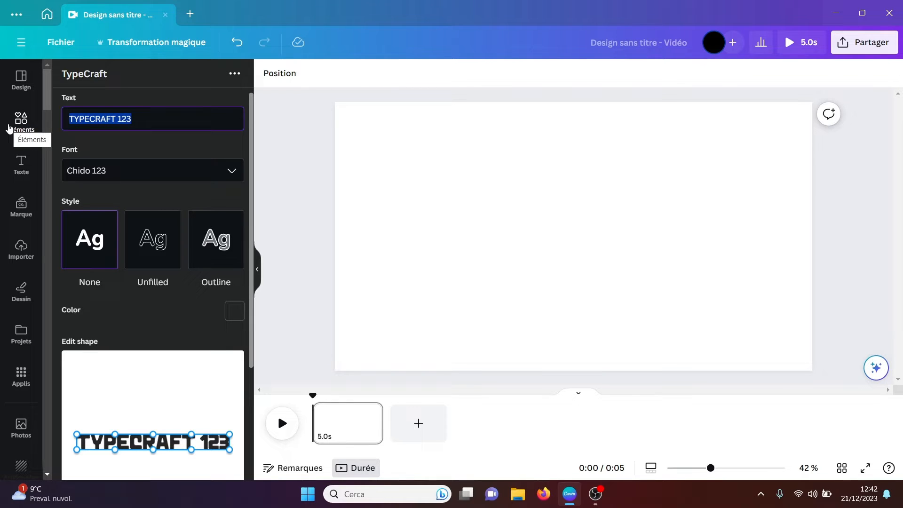
type("je ")
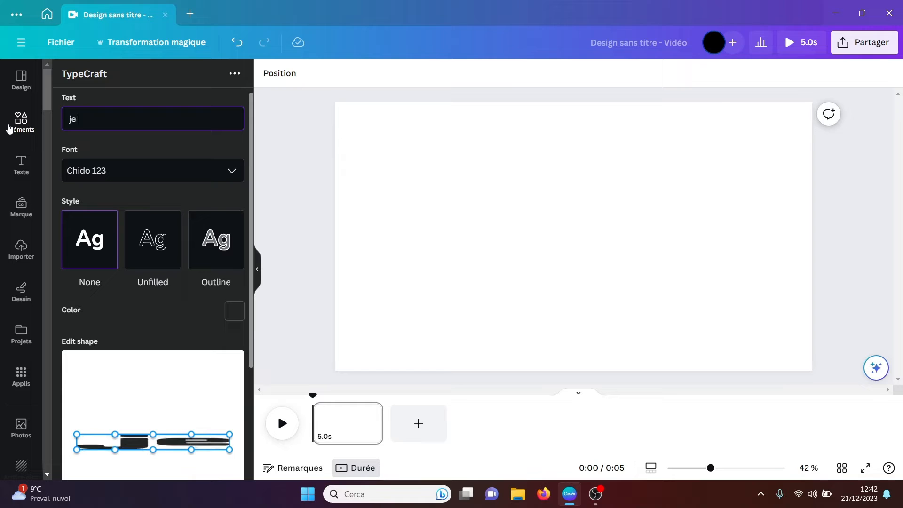
type("suis grand")
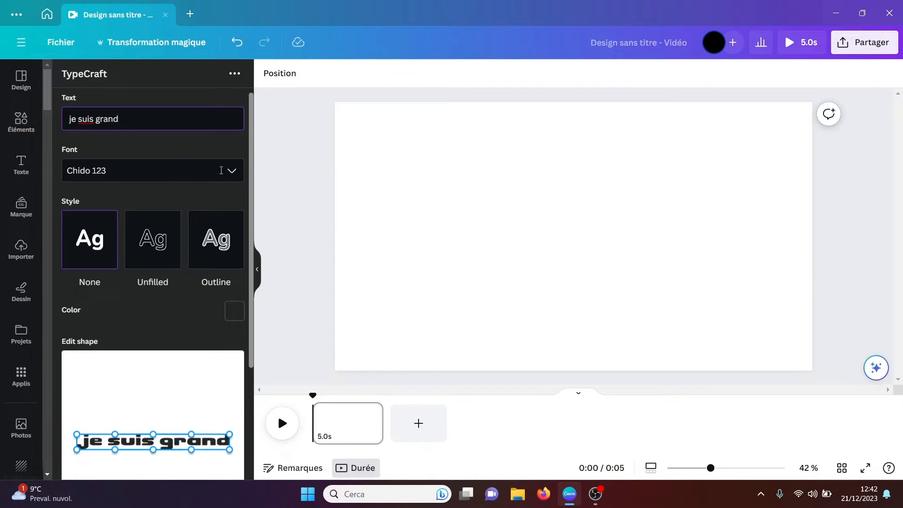
left_click(235, 172)
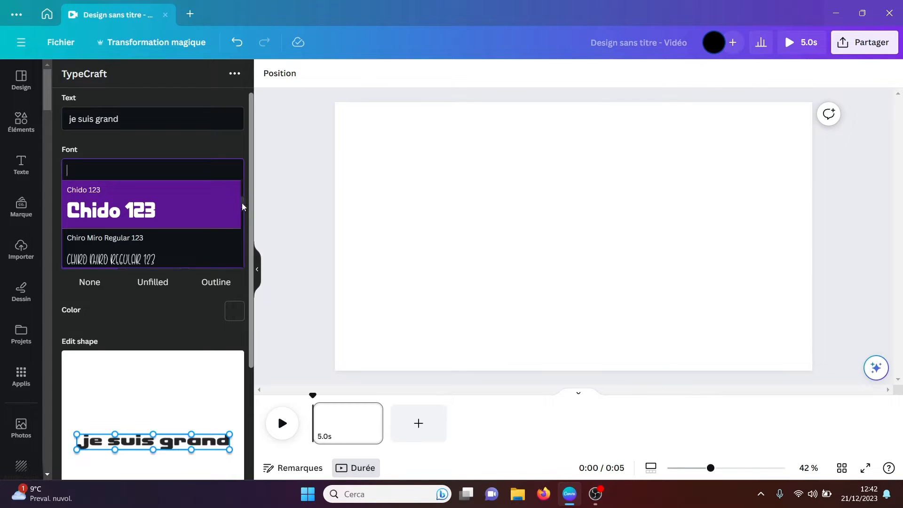
left_click_drag(242, 202, 242, 208)
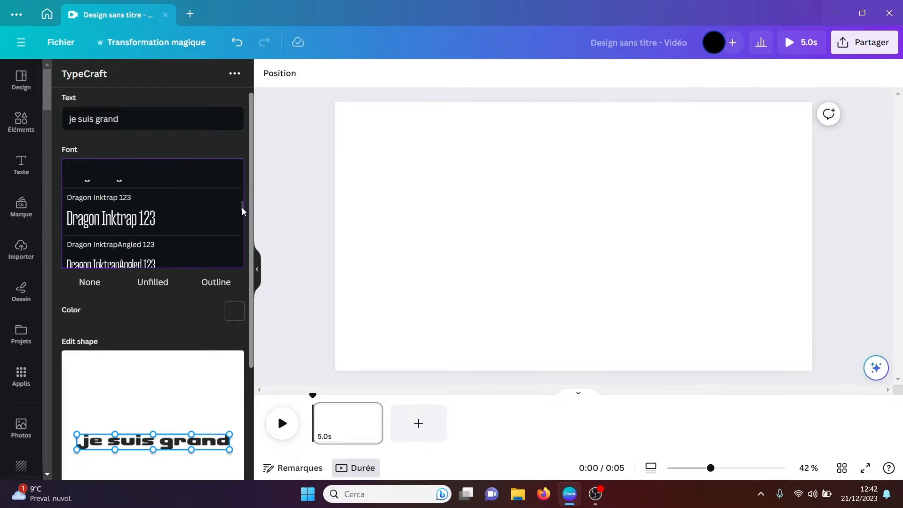
left_click(167, 218)
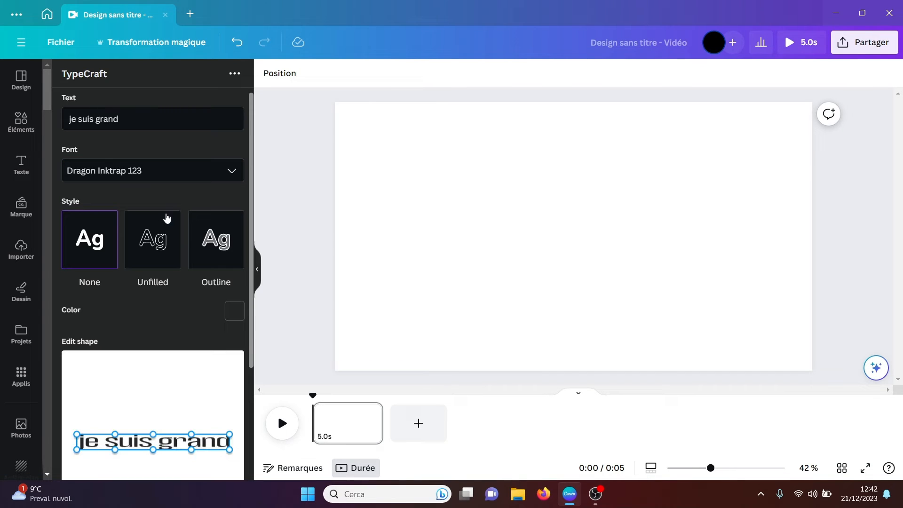
Step: Try the Unfilled and Outline styles on the text, and return to the None style
left_click(157, 242)
left_click(209, 241)
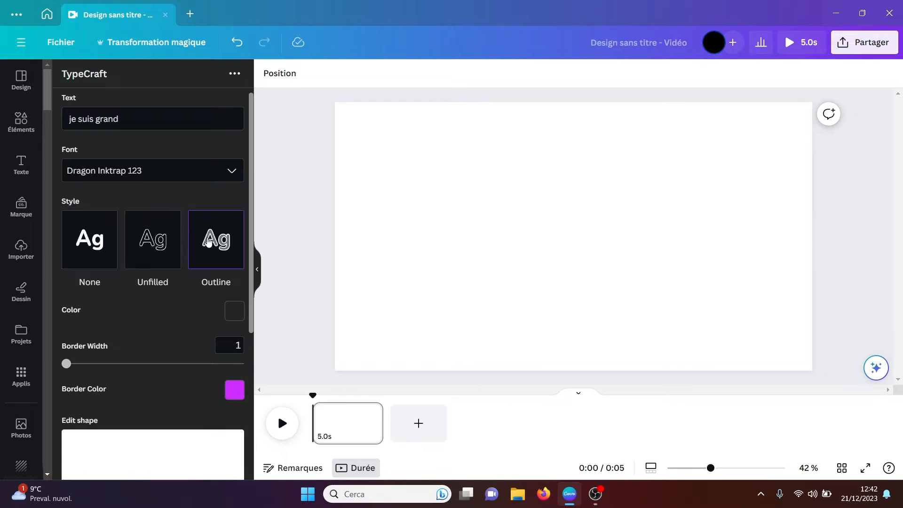
left_click(98, 246)
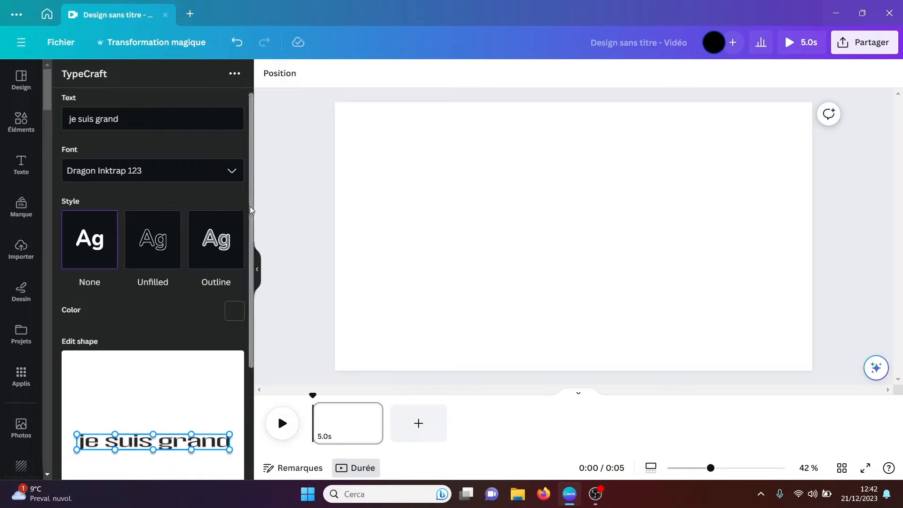
Step: Warp the text from a flattened start to a steeply rising, tall end, and add it to the design
left_click_drag(250, 206, 252, 238)
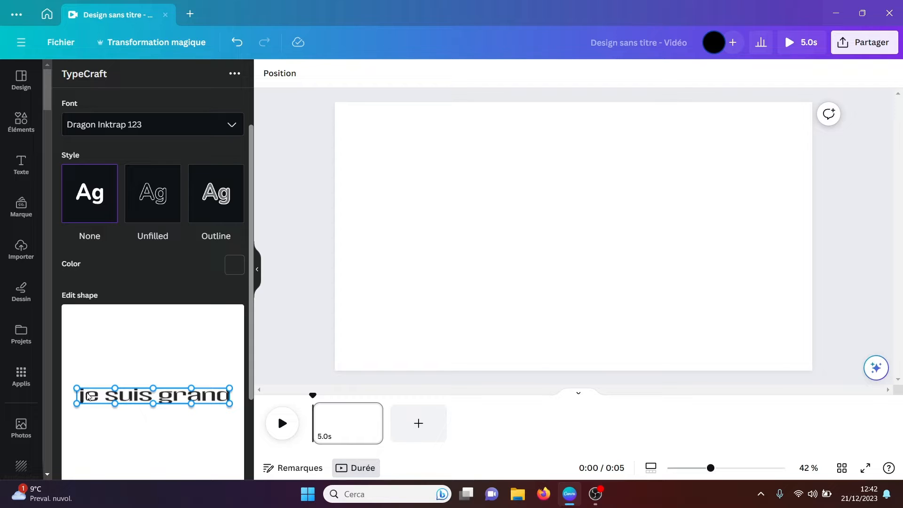
scroll(250, 347, "down", 2)
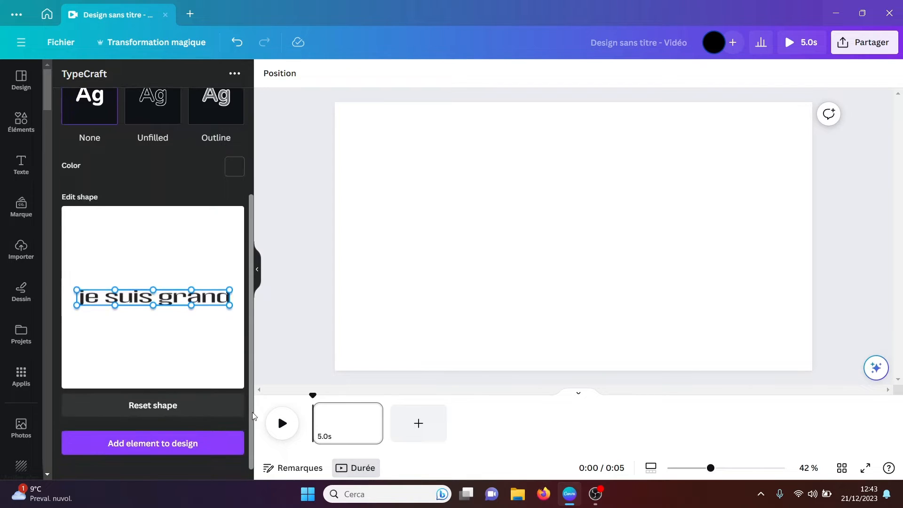
left_click_drag(75, 290, 114, 303)
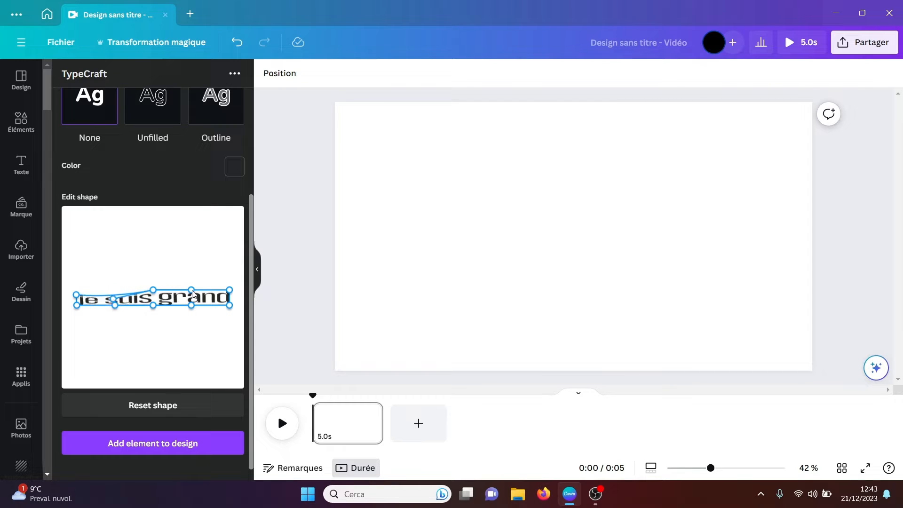
left_click_drag(192, 293, 201, 277)
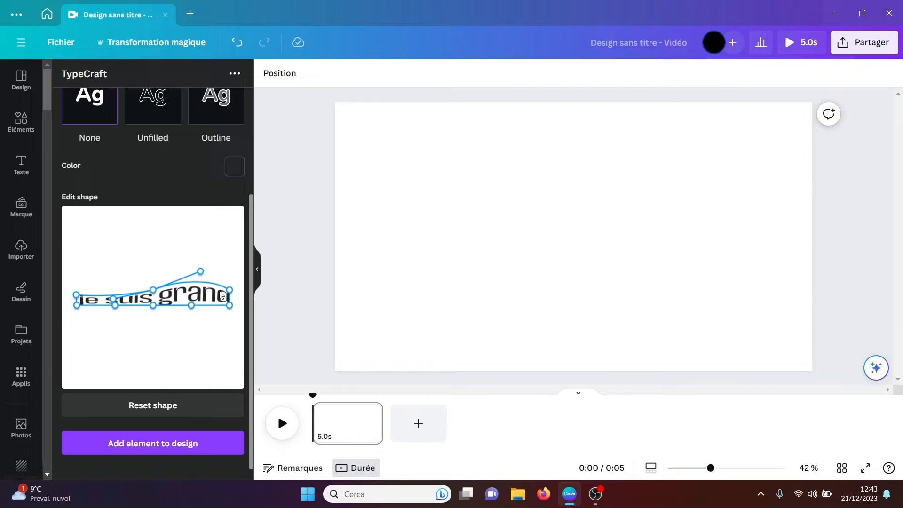
left_click_drag(231, 294, 237, 225)
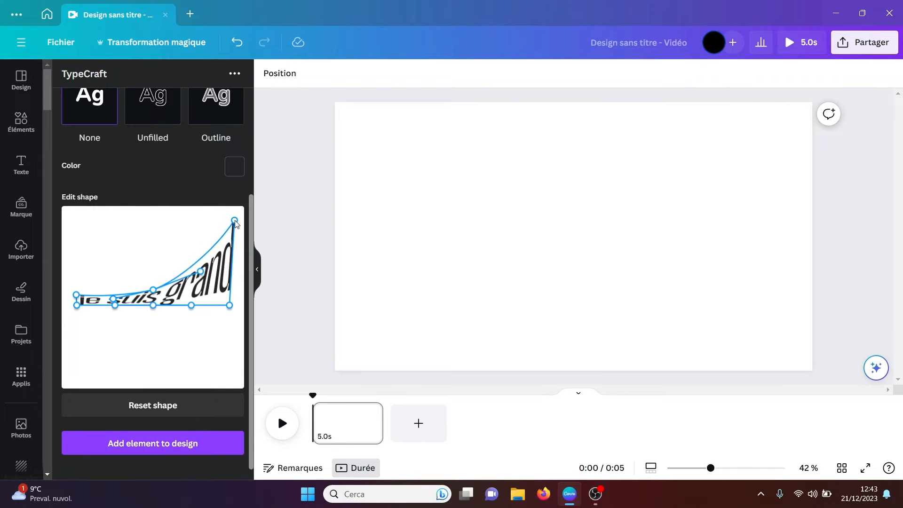
left_click(172, 444)
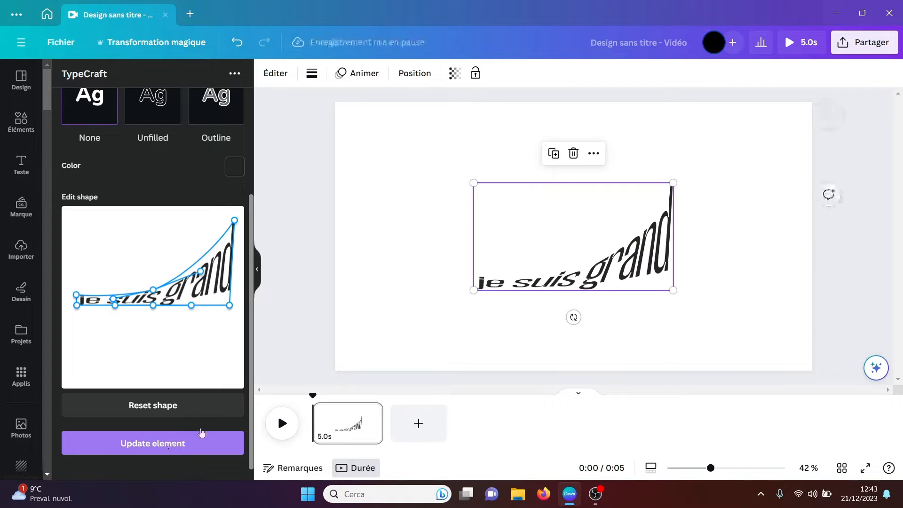
Step: Move the warped text to the upper right of the page and enlarge it to about 1131 by 610
left_click_drag(626, 267, 751, 207)
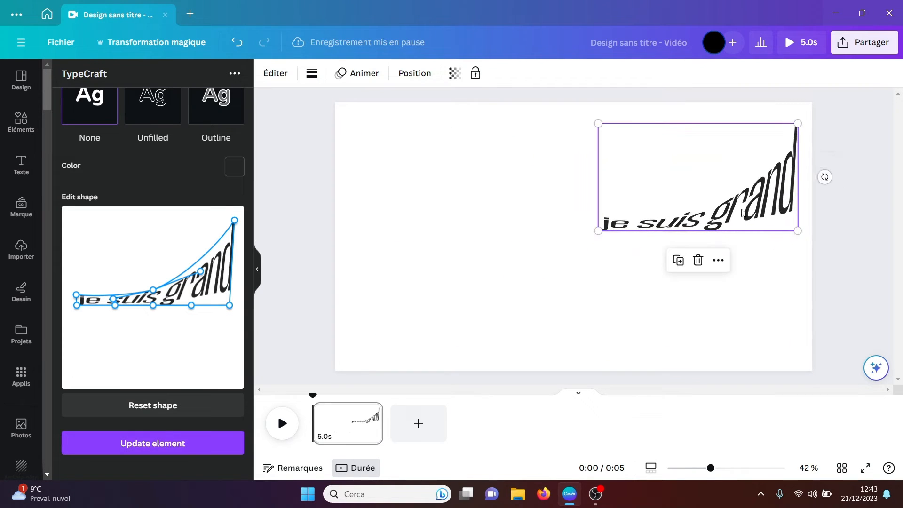
left_click_drag(598, 231, 516, 276)
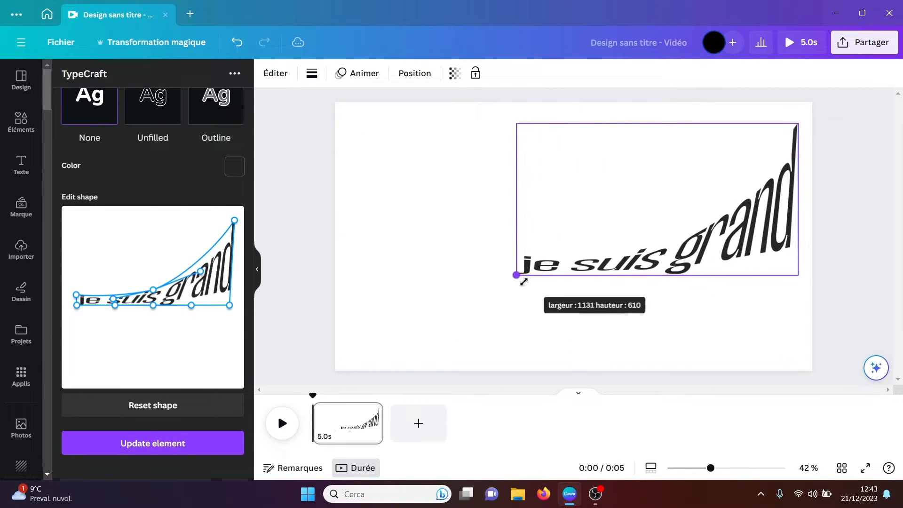
left_click(524, 284)
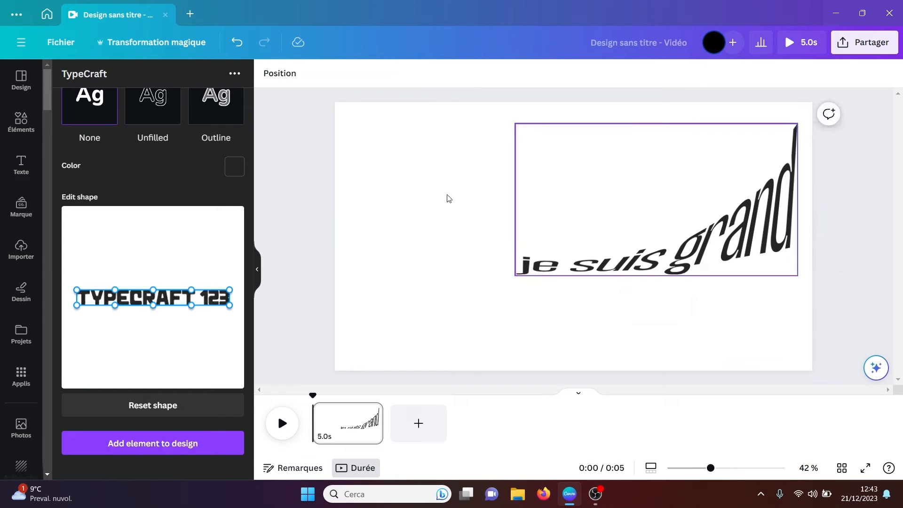
Step: Search the design elements for "petit garcon"
left_click(29, 128)
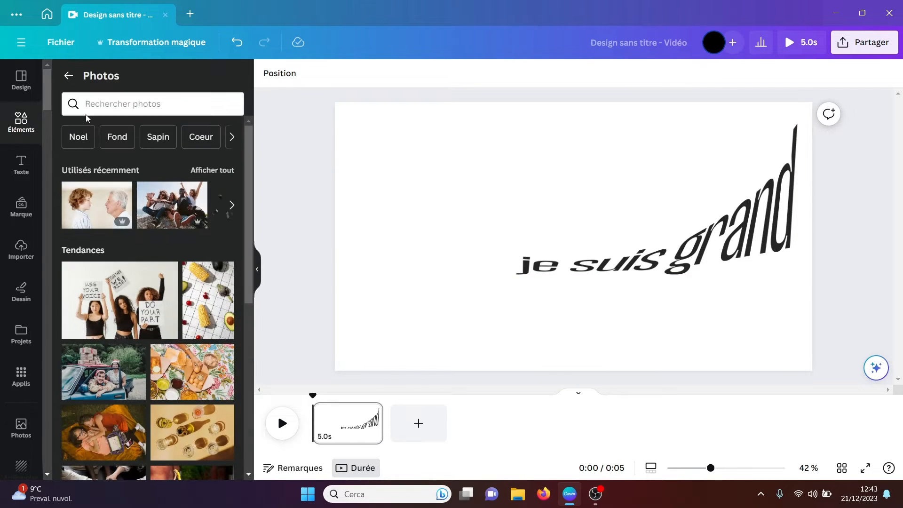
left_click(68, 75)
left_click(101, 81)
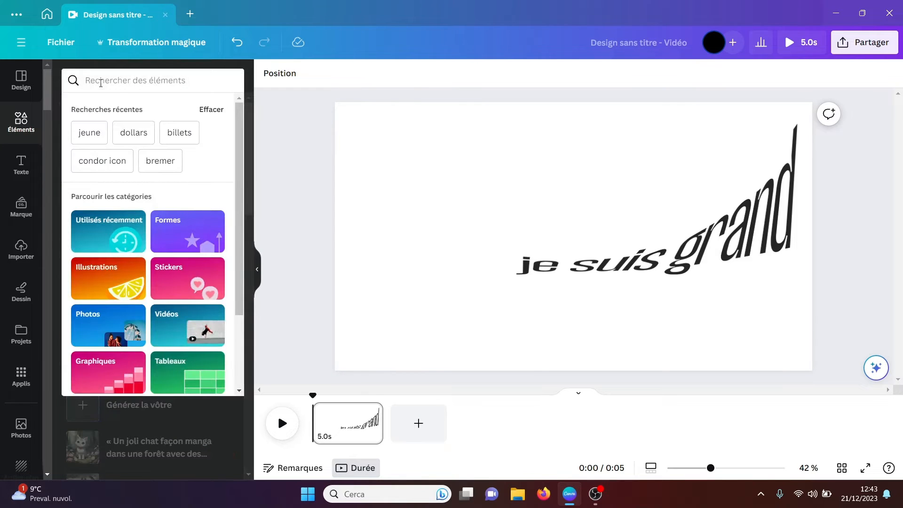
type("petit garcon")
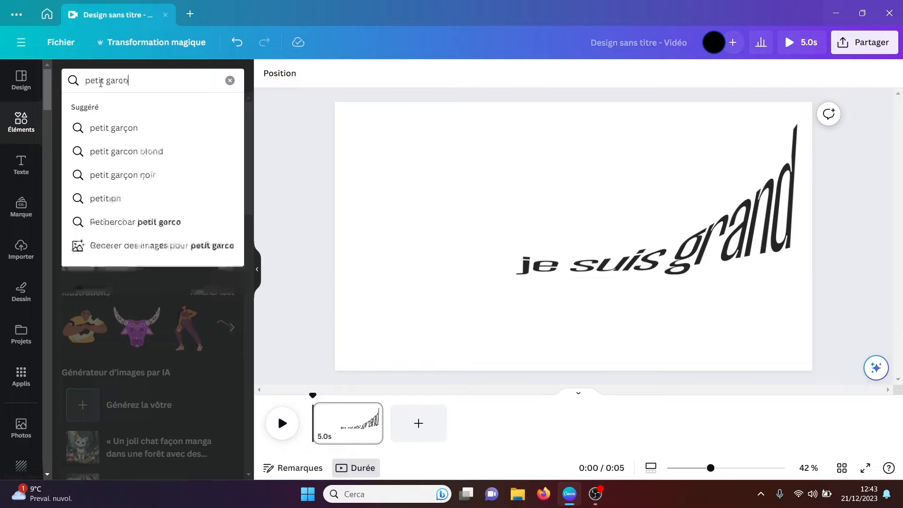
key("Return")
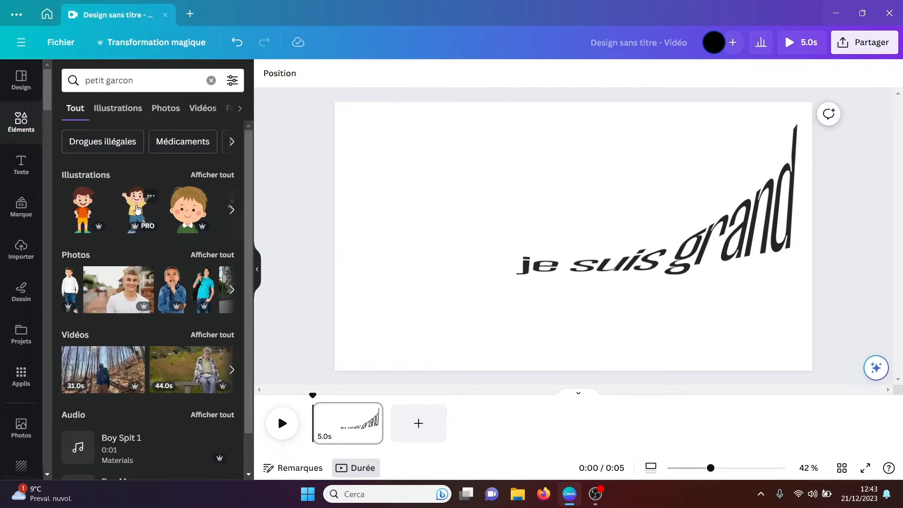
Step: Add the illustration of the boy in a yellow shirt with raised arms and place it at the page's lower left, beside the warped text
left_click(140, 209)
left_click_drag(549, 231, 411, 321)
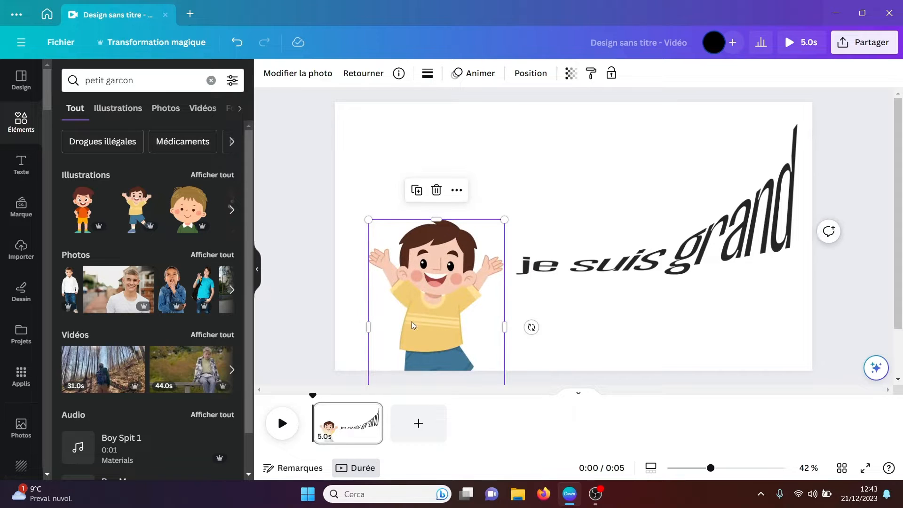
left_click(620, 354)
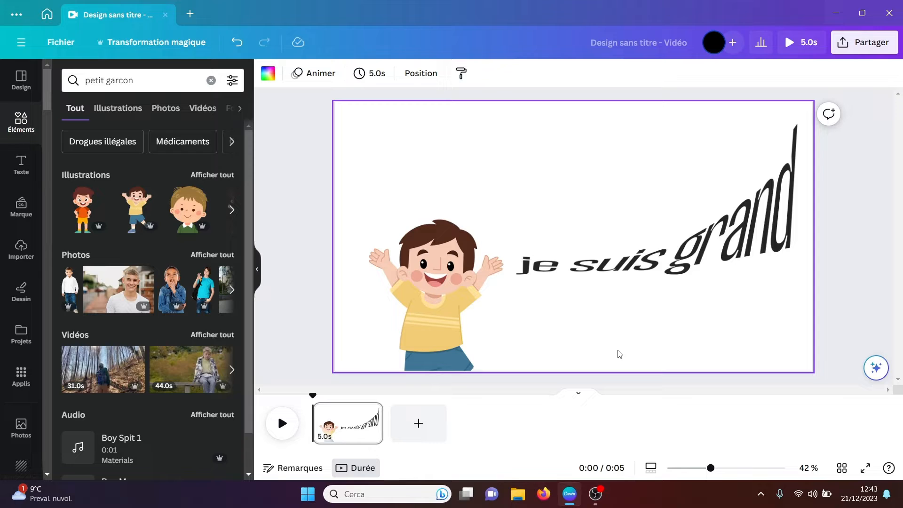
Step: Open the Soundraw app and listen to previews of the Ambient and Beats tracks
left_click(19, 386)
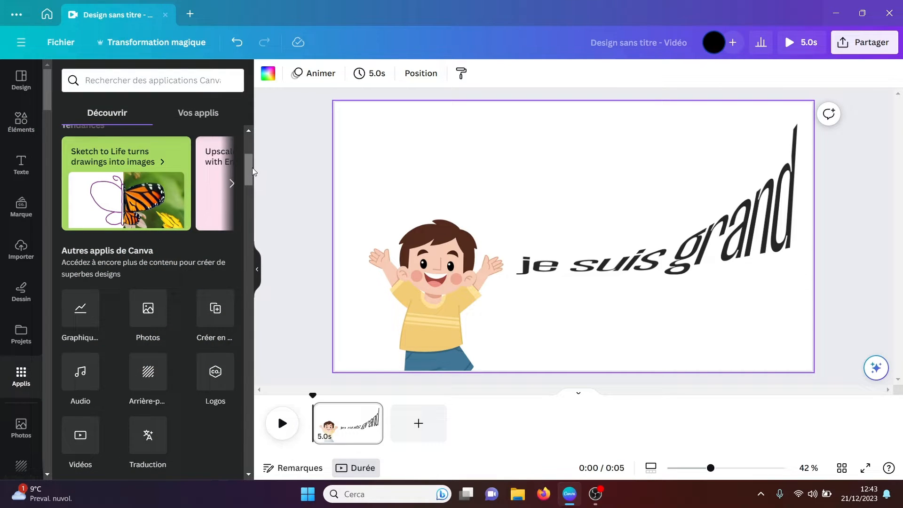
left_click_drag(249, 162, 247, 197)
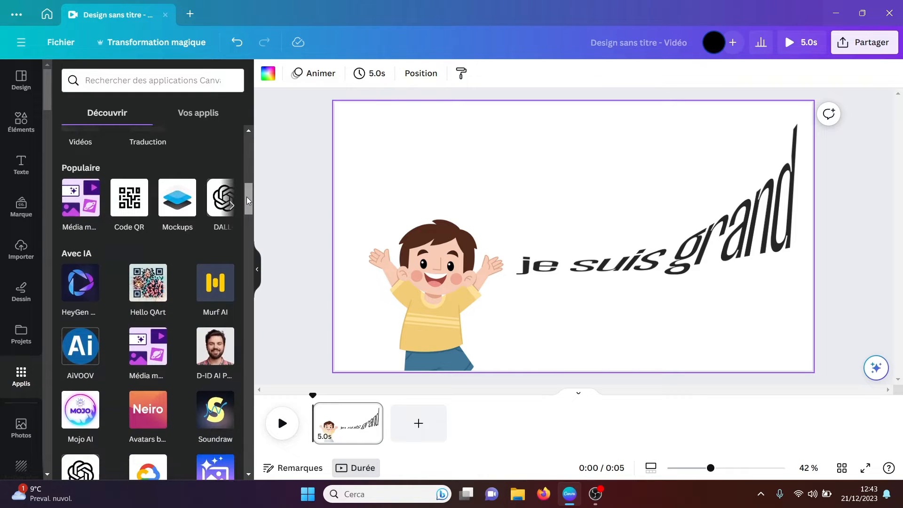
left_click(217, 416)
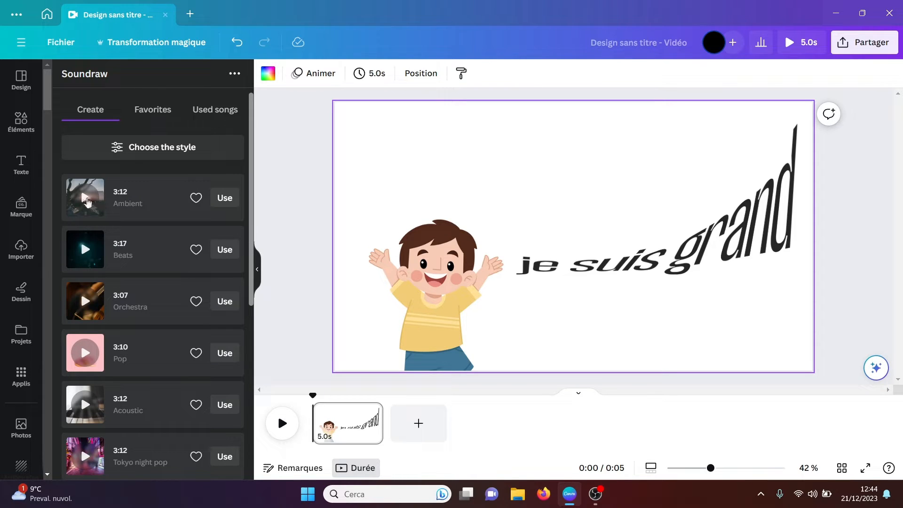
left_click(86, 197)
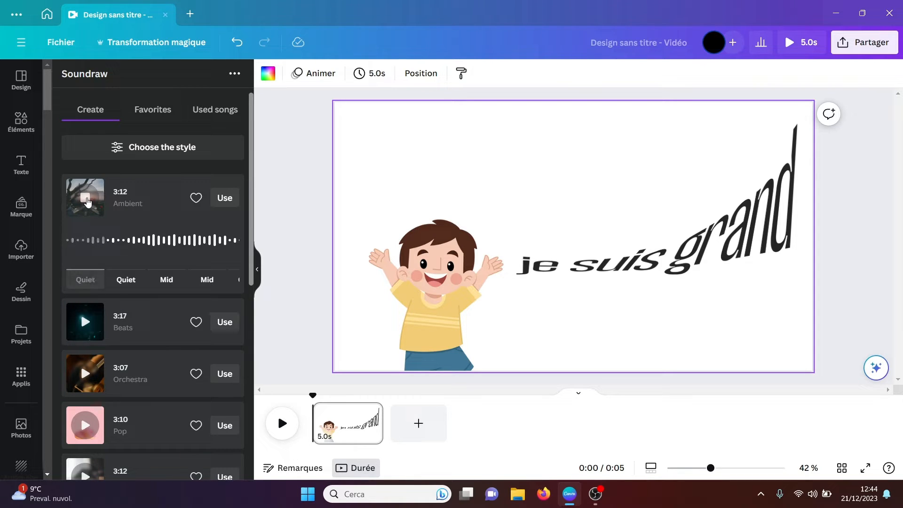
left_click(82, 324)
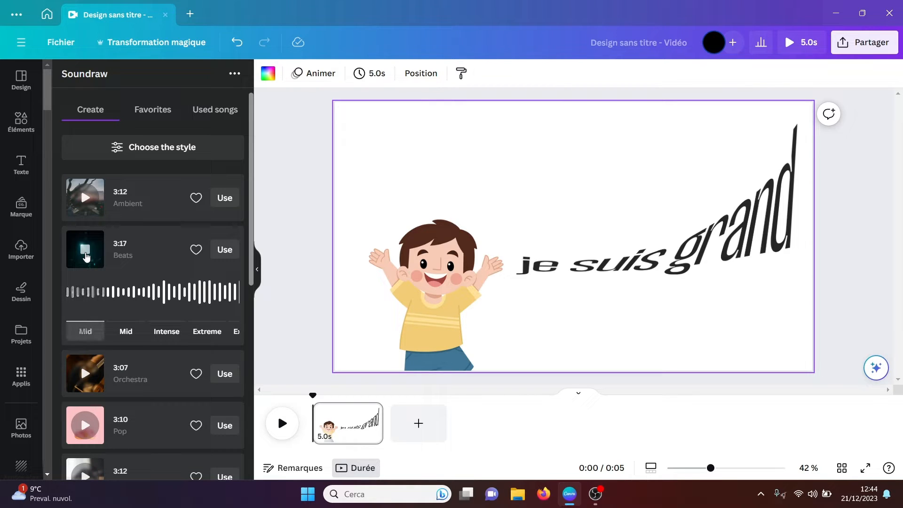
left_click(85, 251)
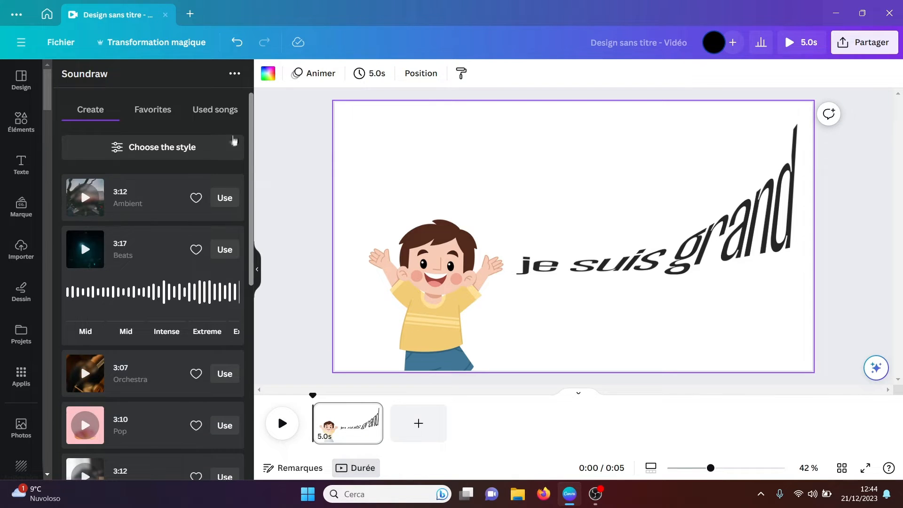
Step: Mark Soundraw's Ambient track as a favorite, and look through the style options, favorites and used songs
left_click(191, 149)
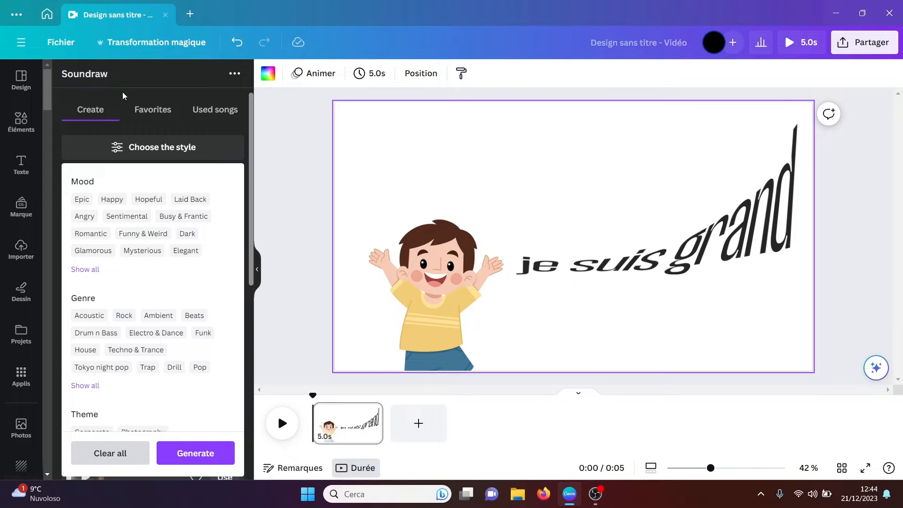
left_click(148, 147)
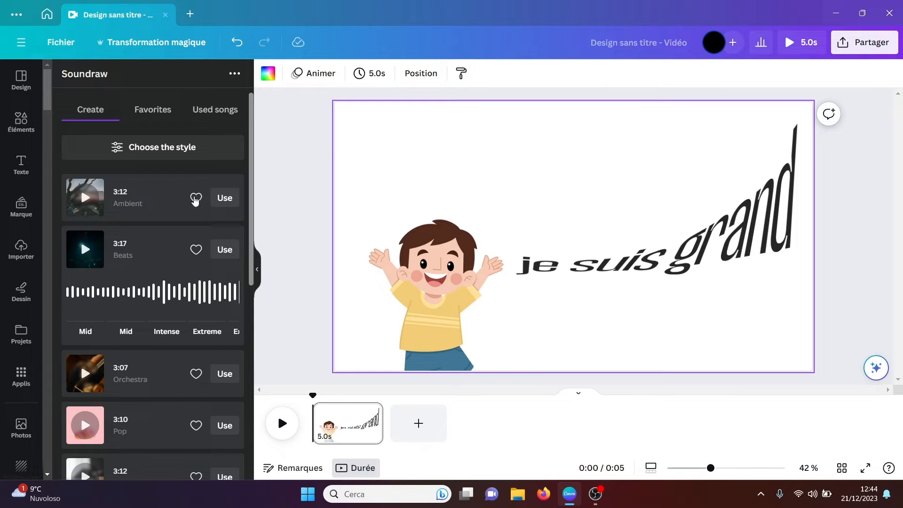
left_click(148, 113)
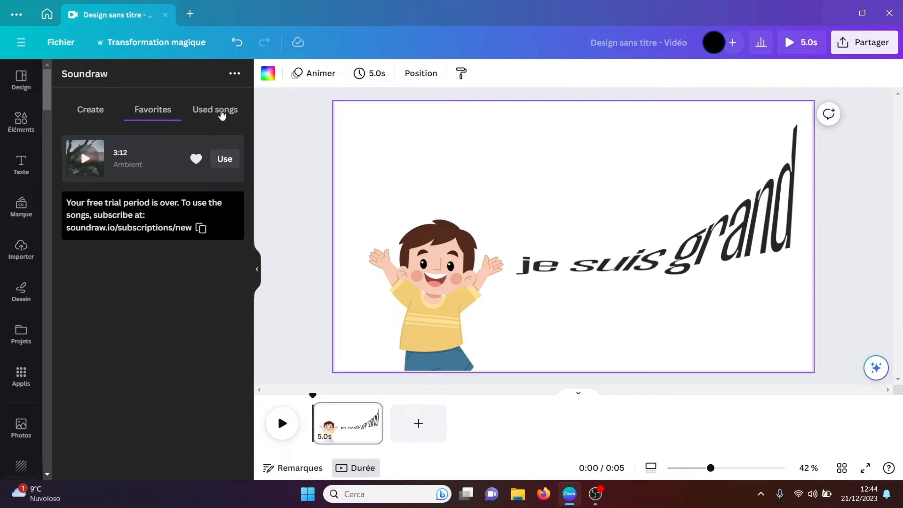
left_click(221, 113)
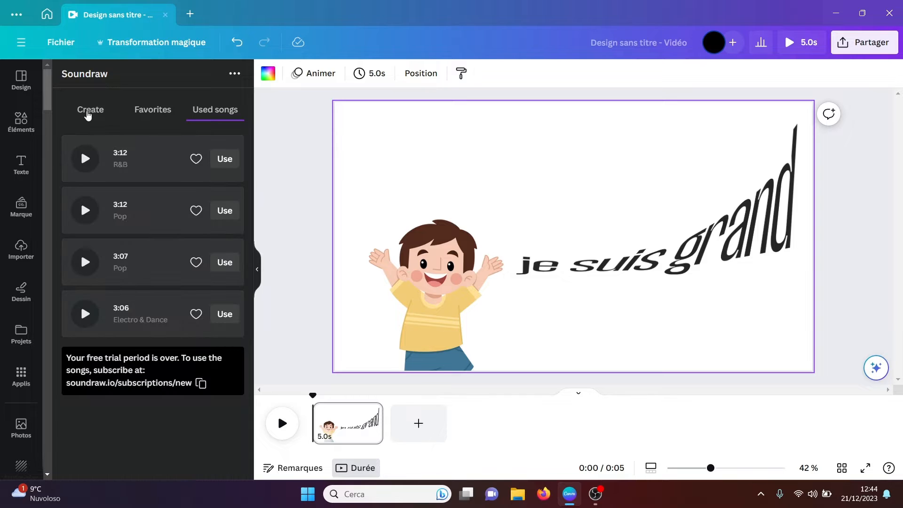
left_click(87, 115)
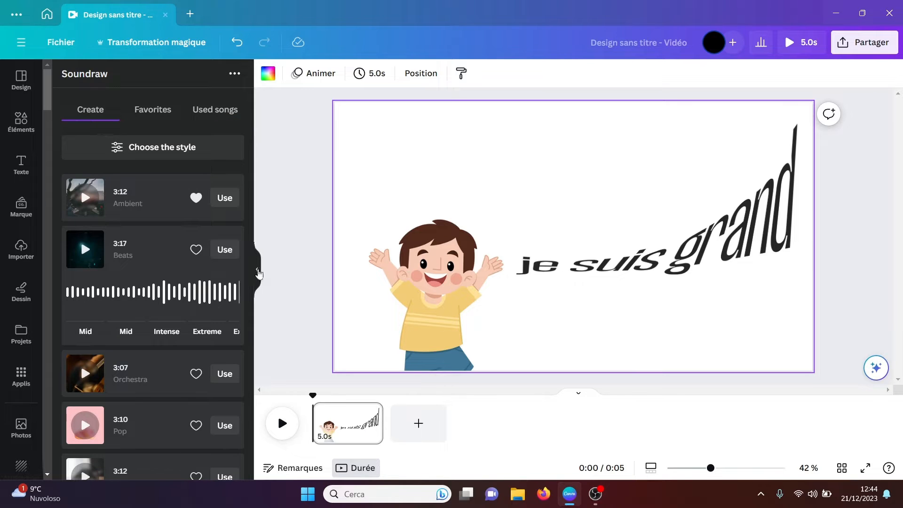
left_click(257, 269)
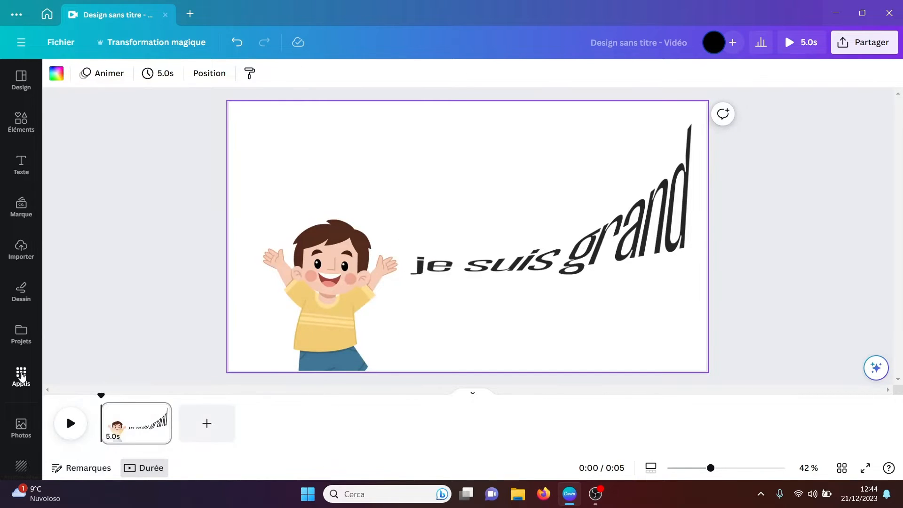
Step: Open the Murf AI app from the Avec IA section and connect it to the account
left_click(22, 375)
left_click_drag(248, 162, 248, 194)
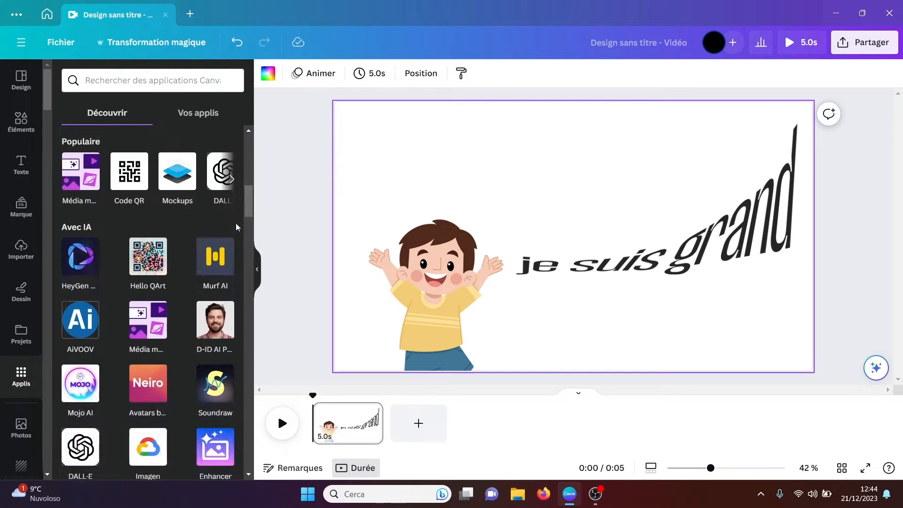
left_click(213, 263)
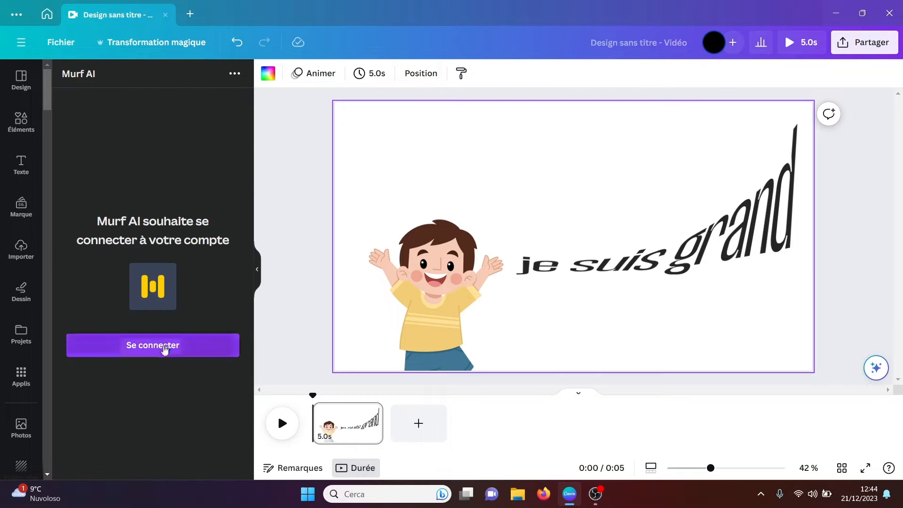
left_click(157, 348)
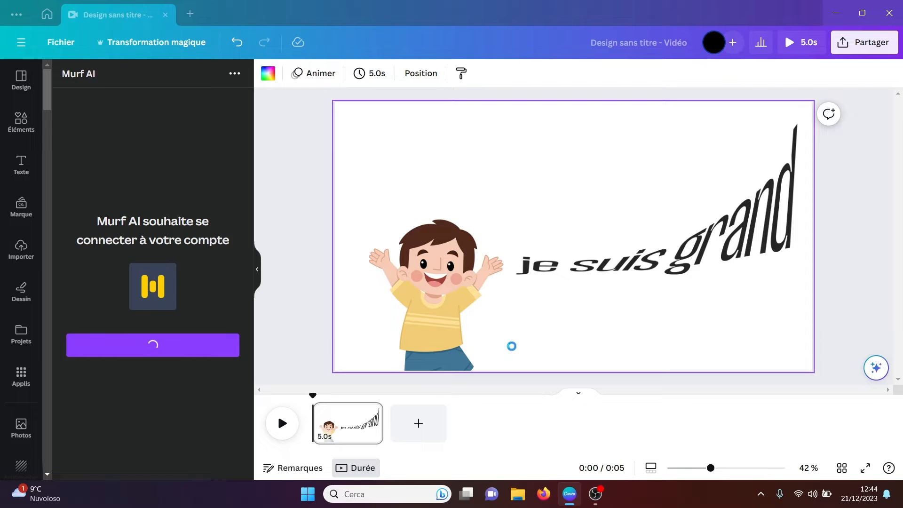
left_click(377, 337)
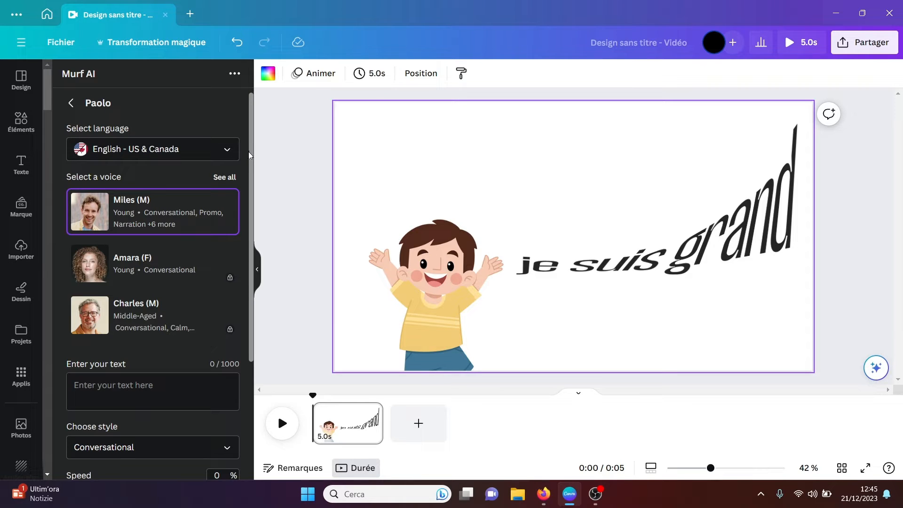
Step: Set the Murf AI voice language to English - UK and play the Hazel voice sample
left_click(227, 151)
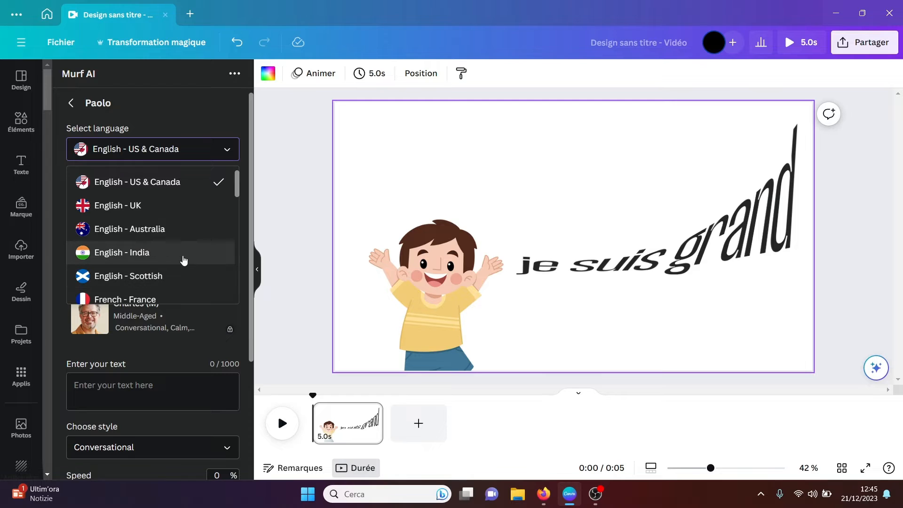
left_click(174, 214)
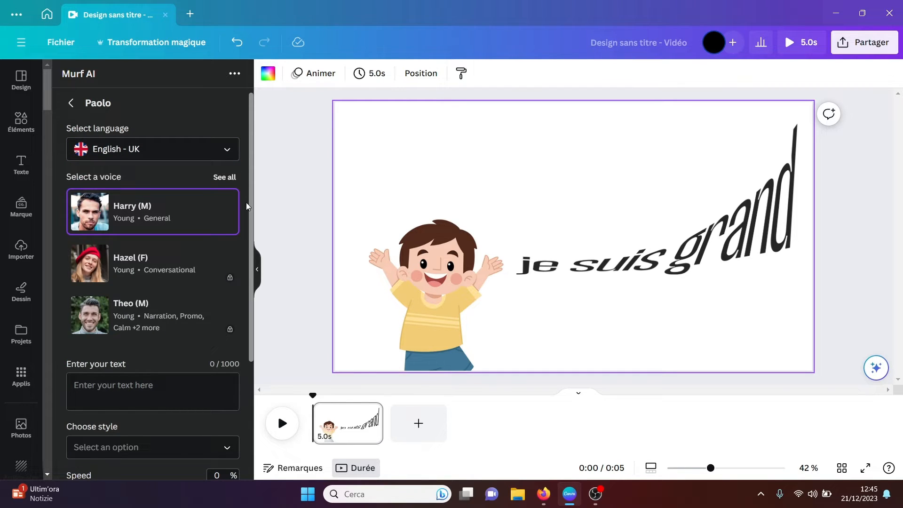
mouse_move(91, 216)
left_click(89, 267)
mouse_move(90, 319)
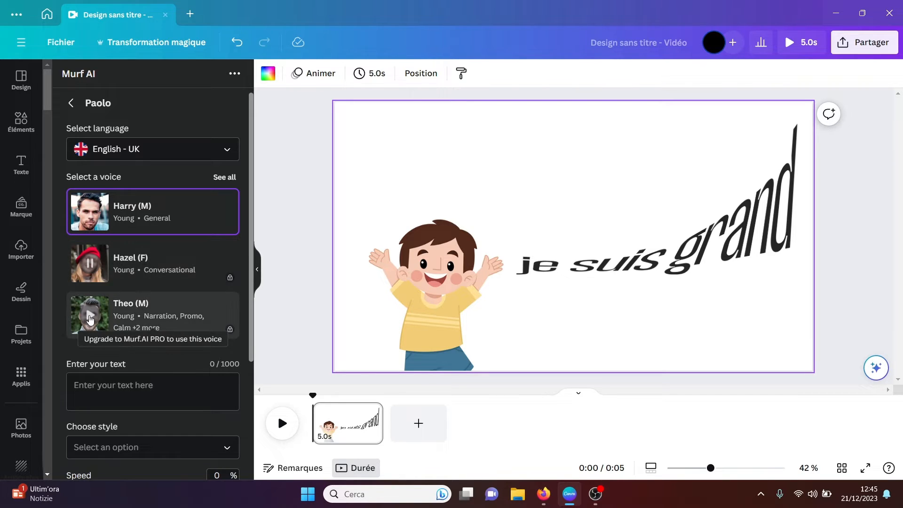
Step: Try the Hazel voice for the voiceover, and switch back to the Harry voice
left_click(165, 268)
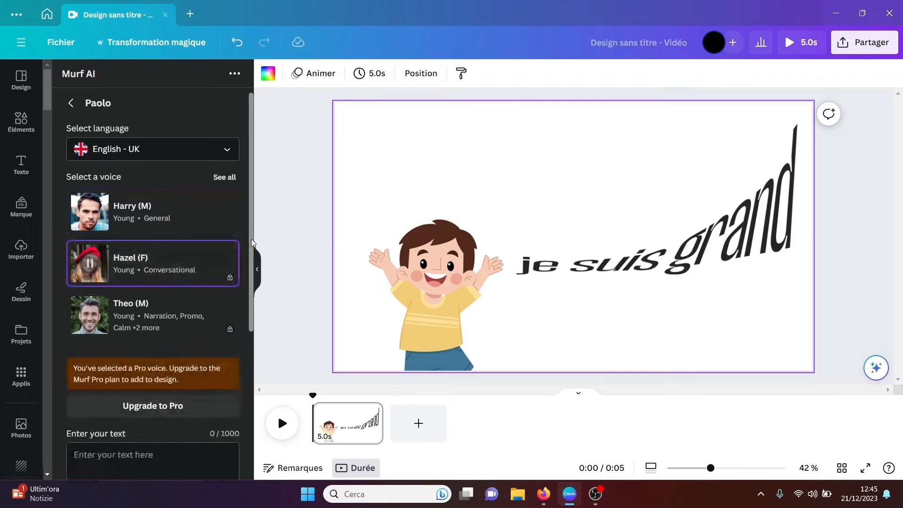
left_click_drag(251, 239, 251, 276)
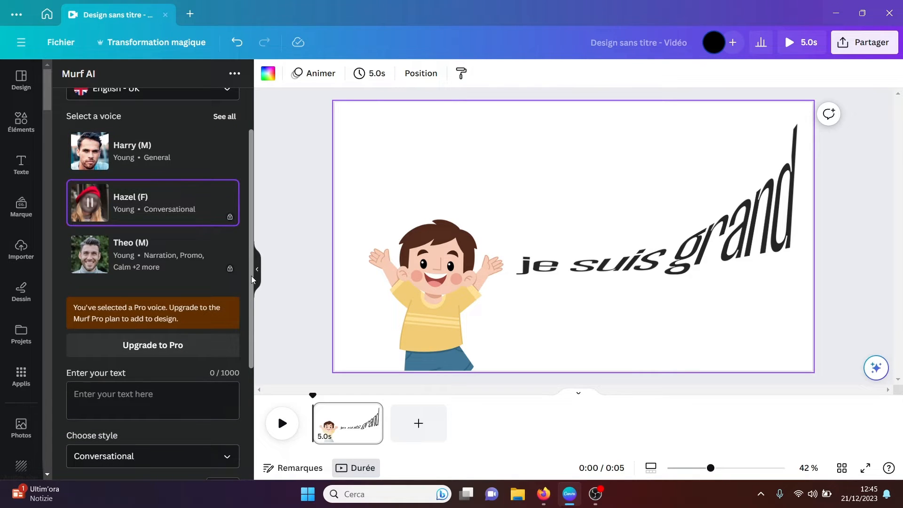
left_click(183, 149)
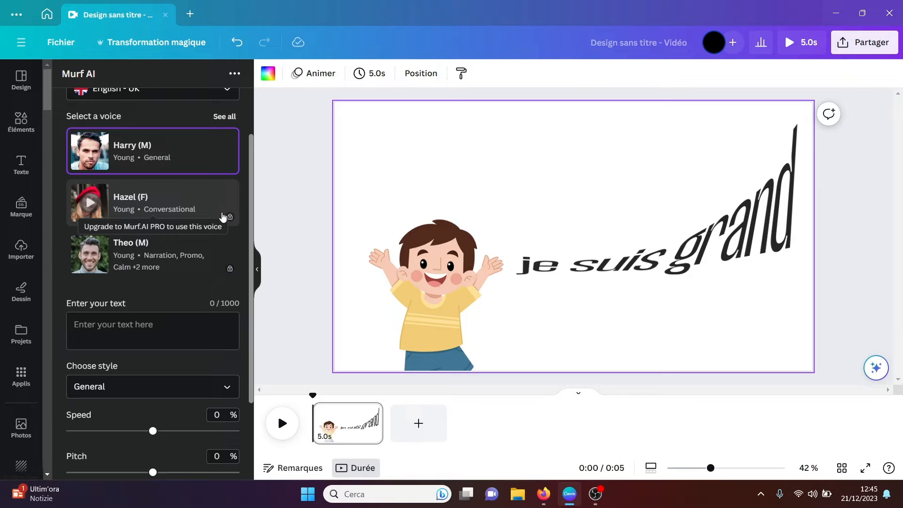
Step: Examine Murf AI's text, style, speed and pitch settings, and return to the workspace selection
scroll(252, 191, "down", 2)
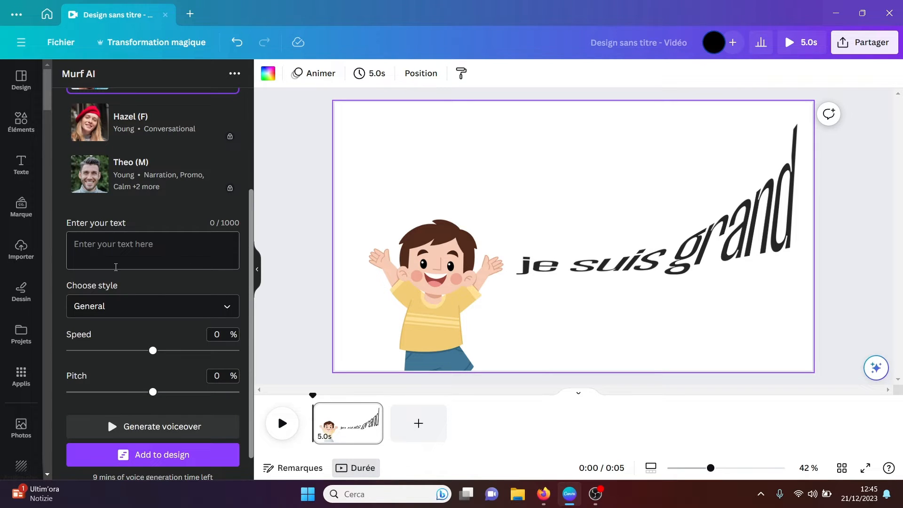
left_click(222, 307)
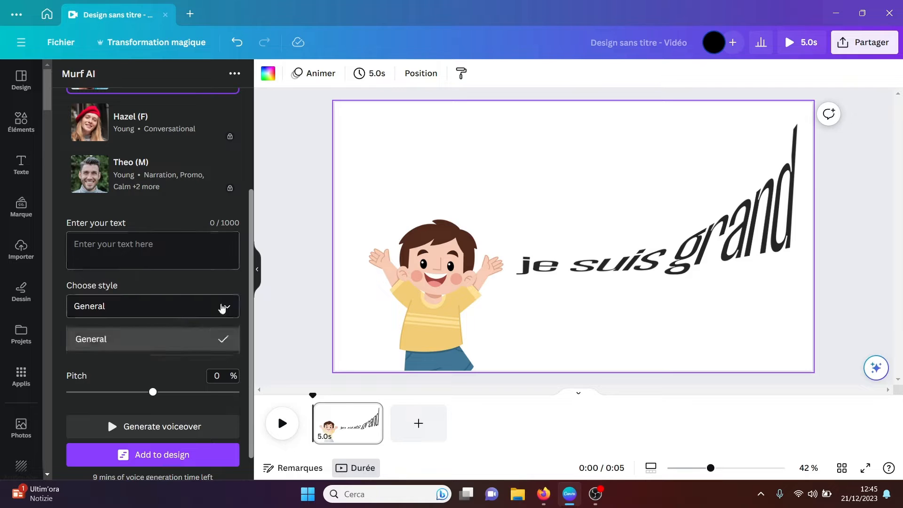
left_click(222, 308)
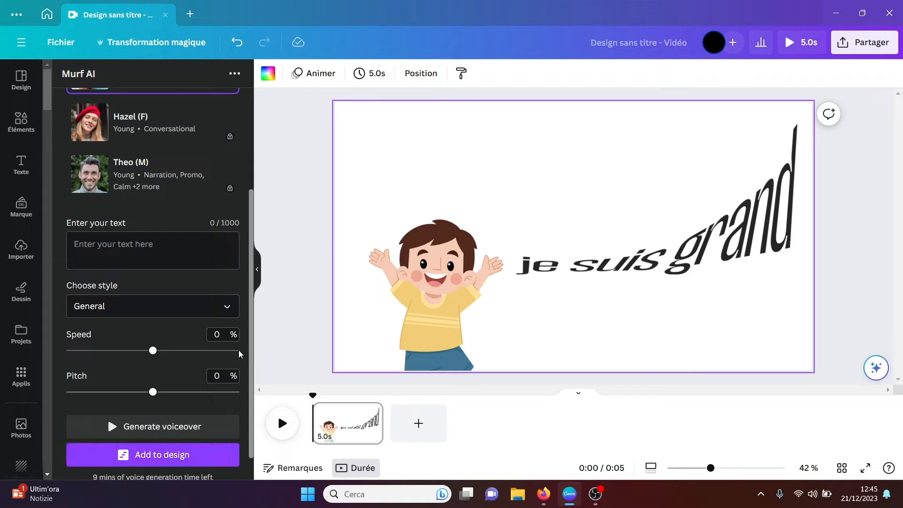
scroll(230, 179, "up", 3)
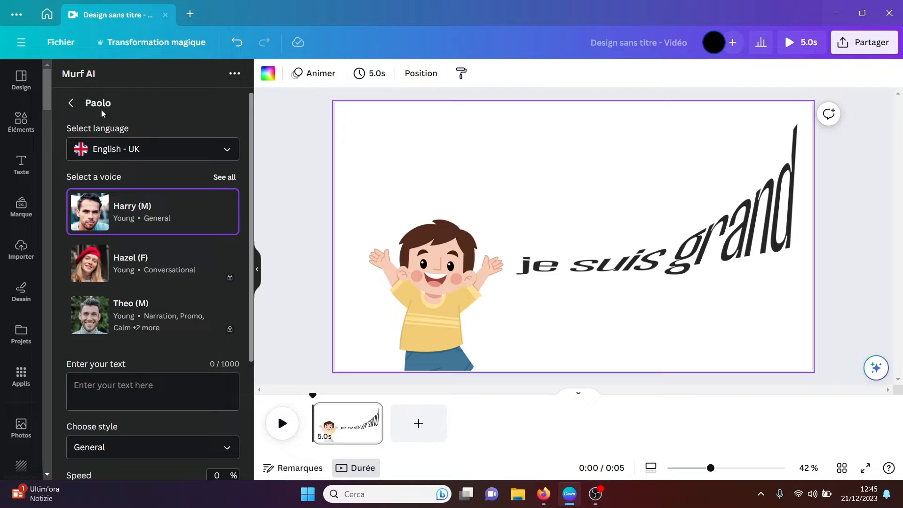
left_click(68, 104)
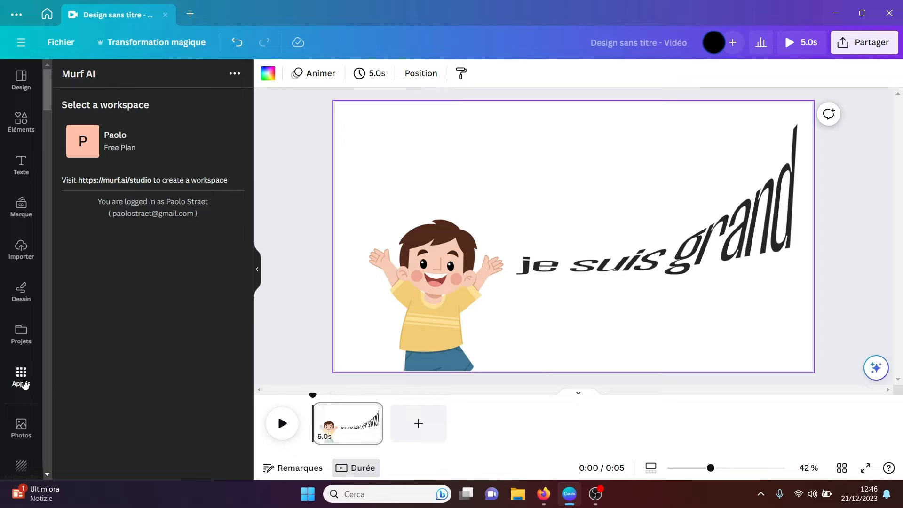
left_click(21, 376)
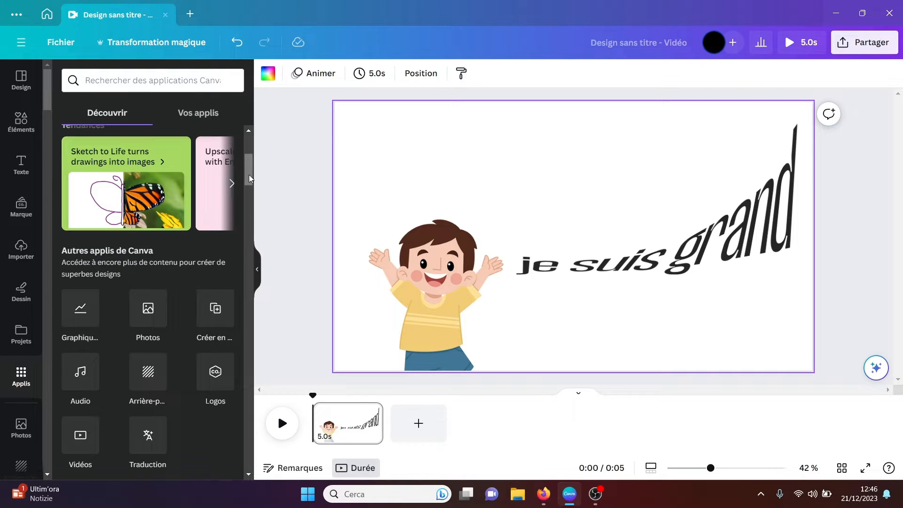
left_click_drag(250, 178, 250, 209)
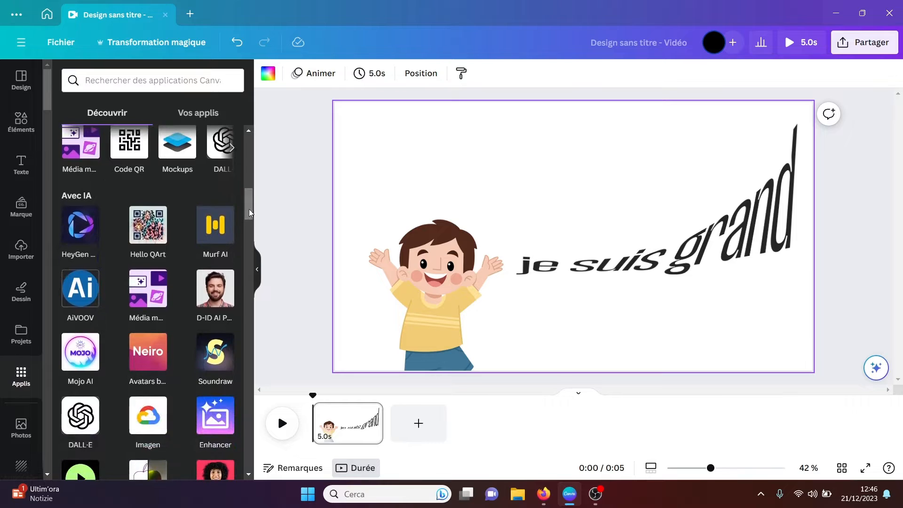
left_click(150, 230)
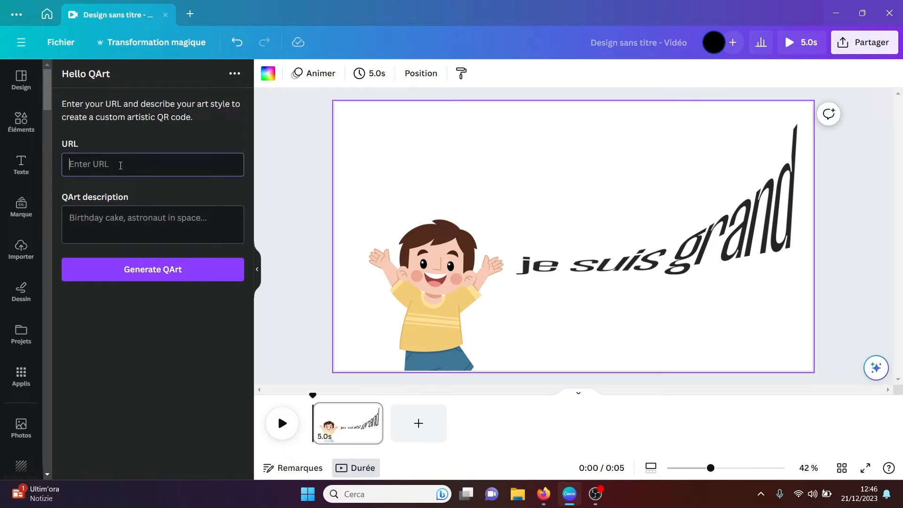
type("https://chat.openai.com/")
left_click(80, 214)
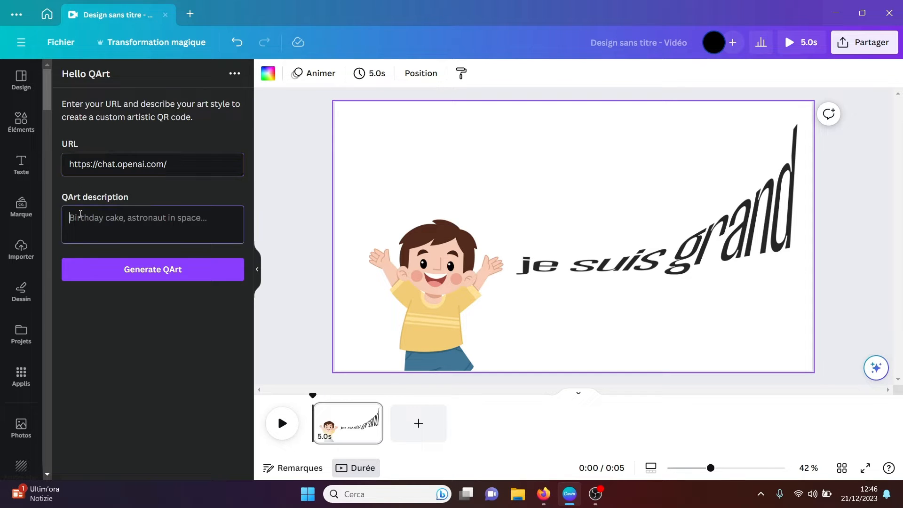
type("water")
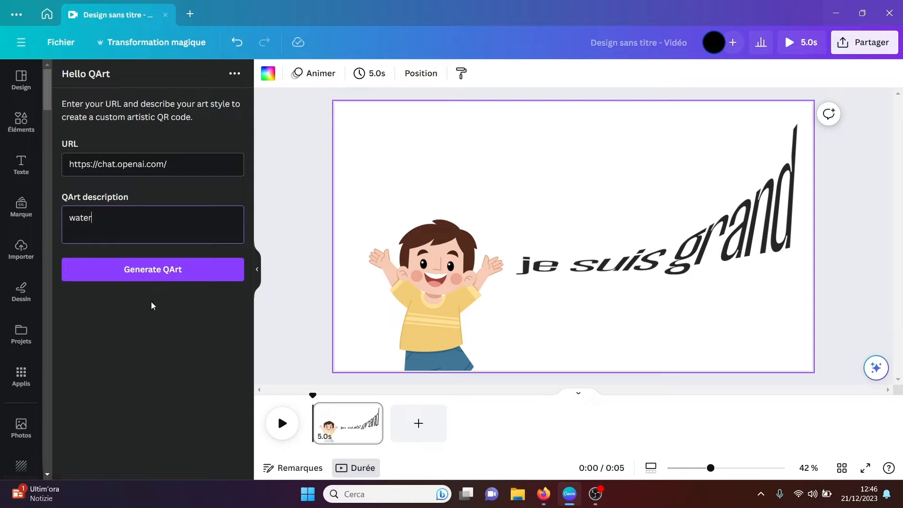
left_click(157, 275)
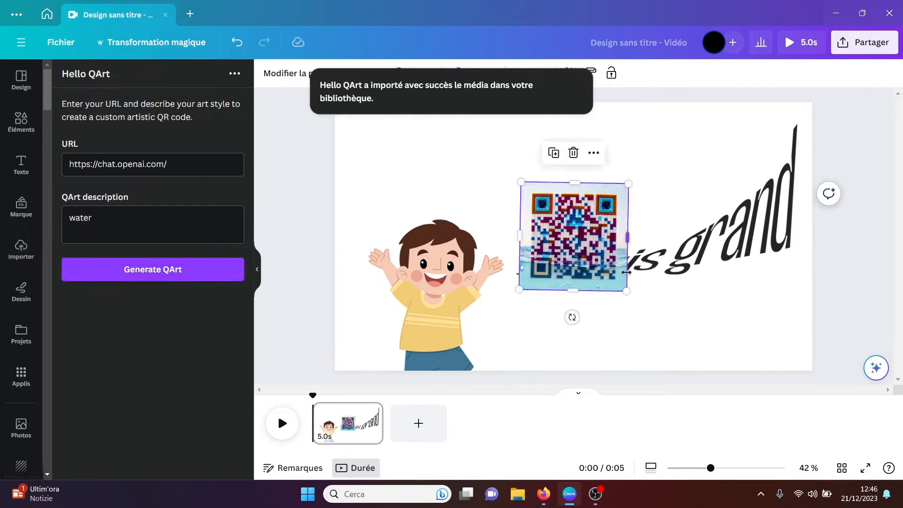
Step: Enlarge the water QR code to about double its size, move it near the page centre and straighten it
left_click_drag(627, 292, 711, 382)
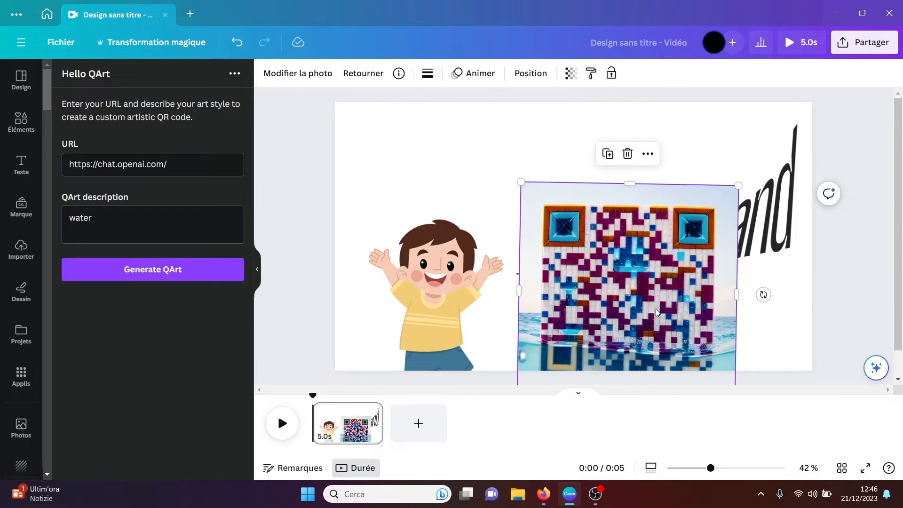
left_click_drag(654, 308, 567, 250)
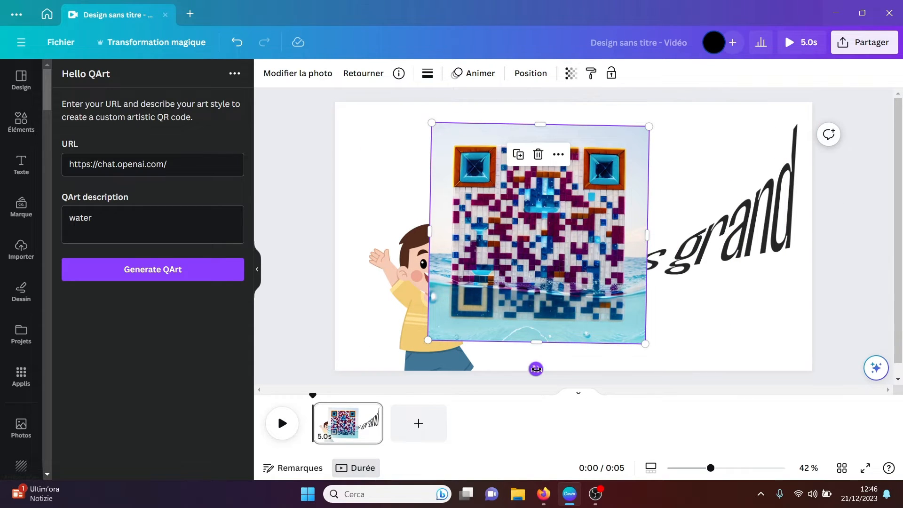
left_click_drag(537, 369, 538, 369)
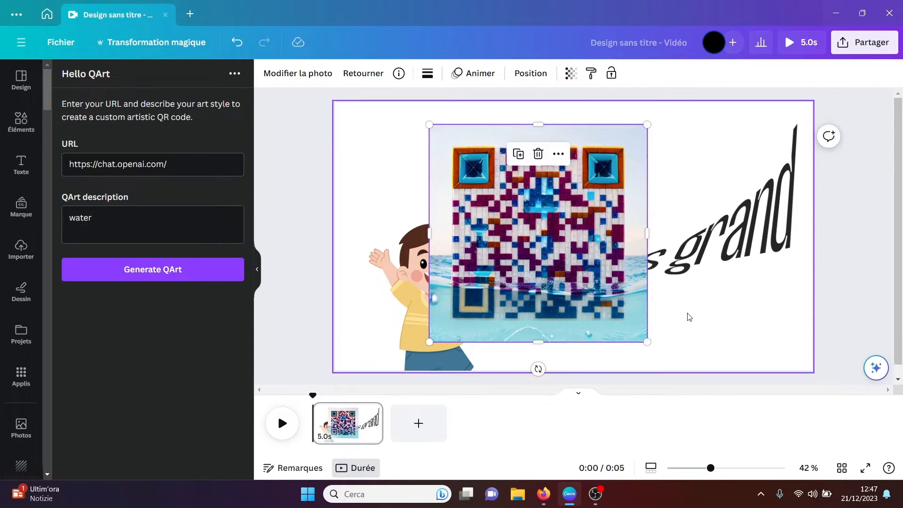
Step: Delete the generated QR code from the page
left_click(689, 316)
left_click(550, 257)
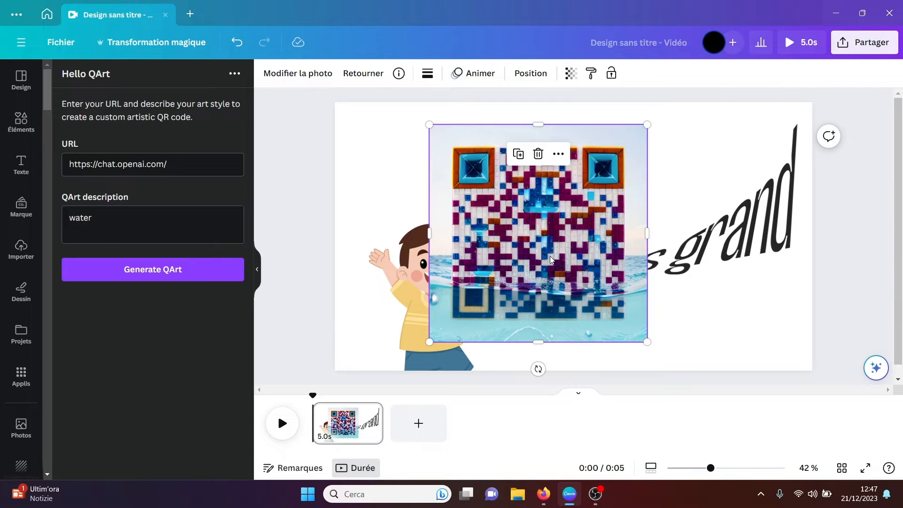
key("Delete")
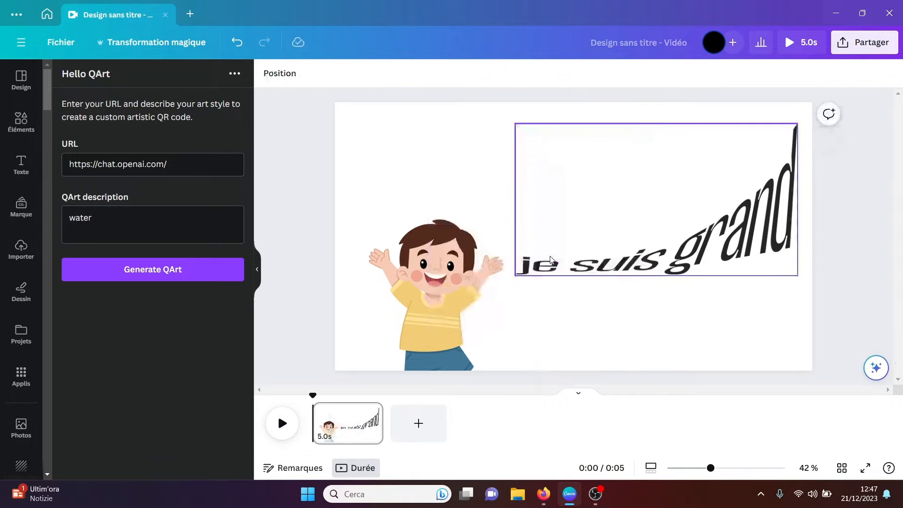
Step: Open the Sketch To Life app and sketch a butterfly outline with a vertical body line and wings on both sides
left_click(21, 376)
left_click_drag(249, 162, 247, 211)
left_click(144, 309)
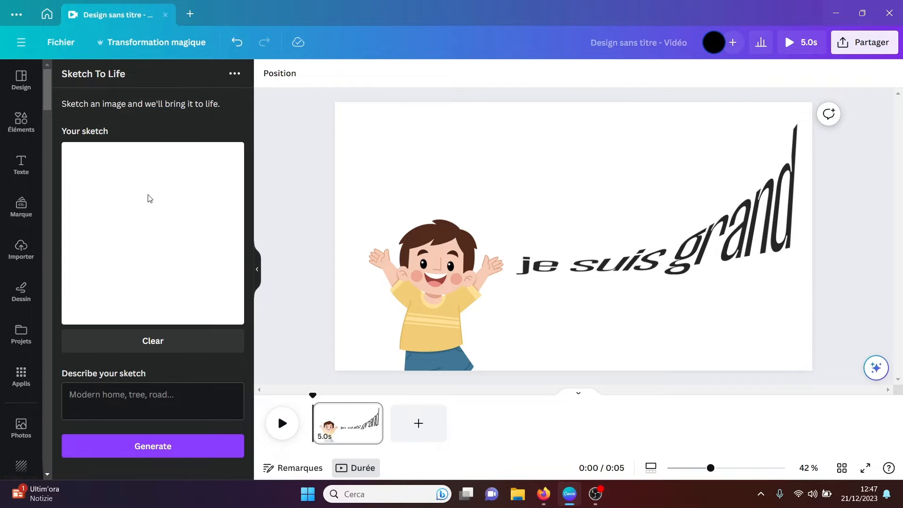
left_click_drag(148, 195, 148, 281)
mouse_move(144, 207)
left_mouse_down()
mouse_move(118, 247)
mouse_move(114, 280)
mouse_move(151, 268)
mouse_move(173, 283)
mouse_move(184, 255)
mouse_move(164, 237)
mouse_move(185, 220)
mouse_move(177, 202)
mouse_move(149, 208)
left_mouse_up()
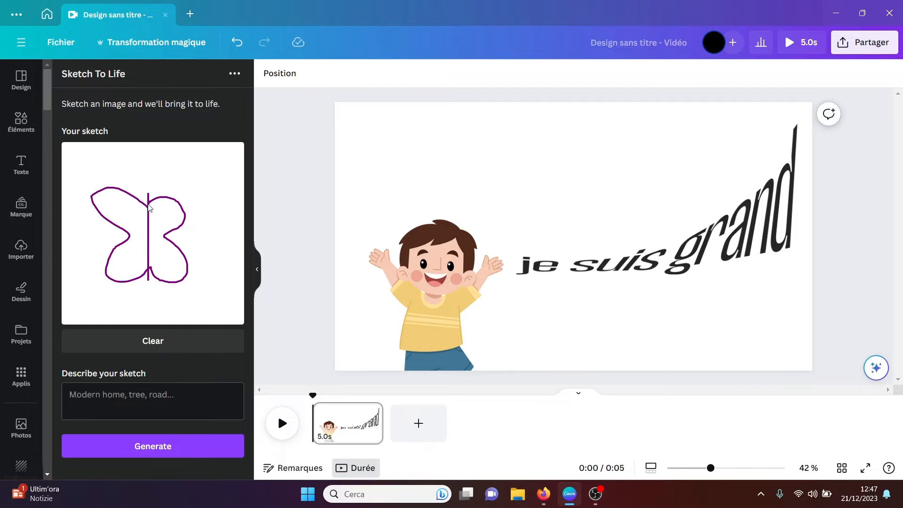
Step: Describe the butterfly sketch as "un pappillo" and generate an image from it
left_click(103, 401)
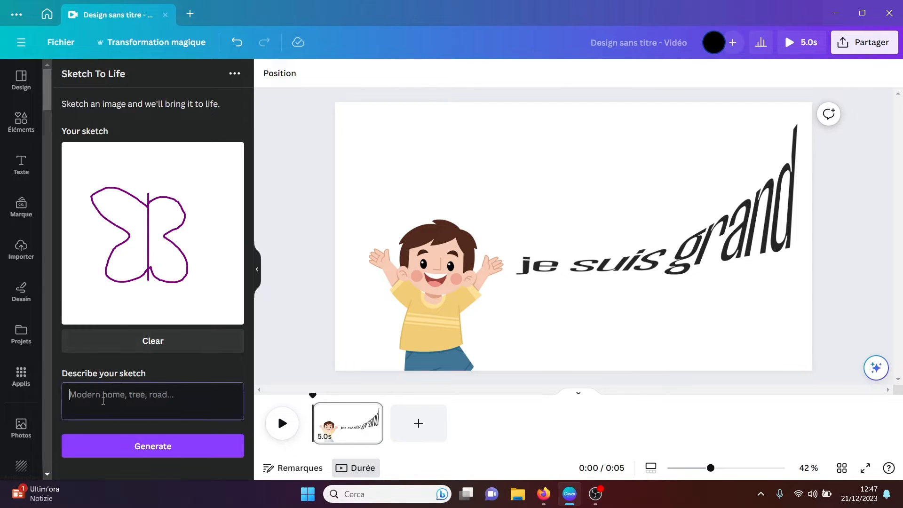
type("un pappi")
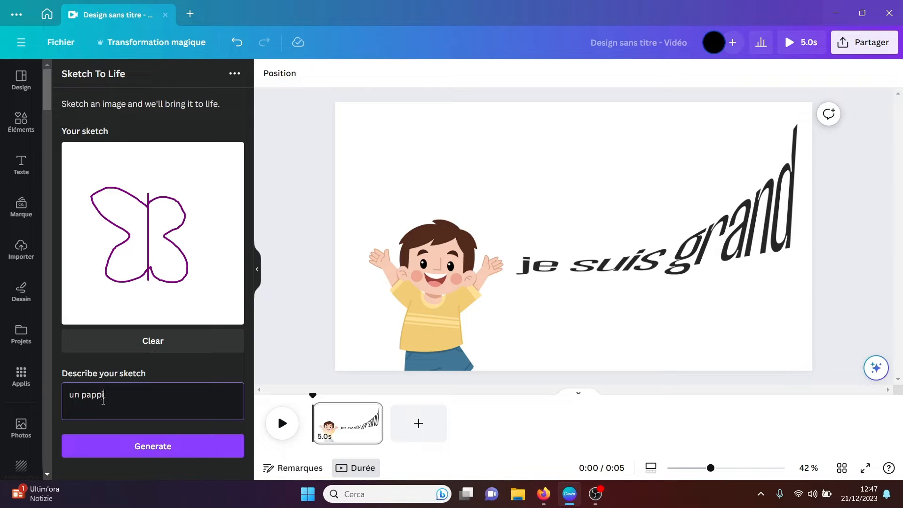
type("llon")
left_click(136, 446)
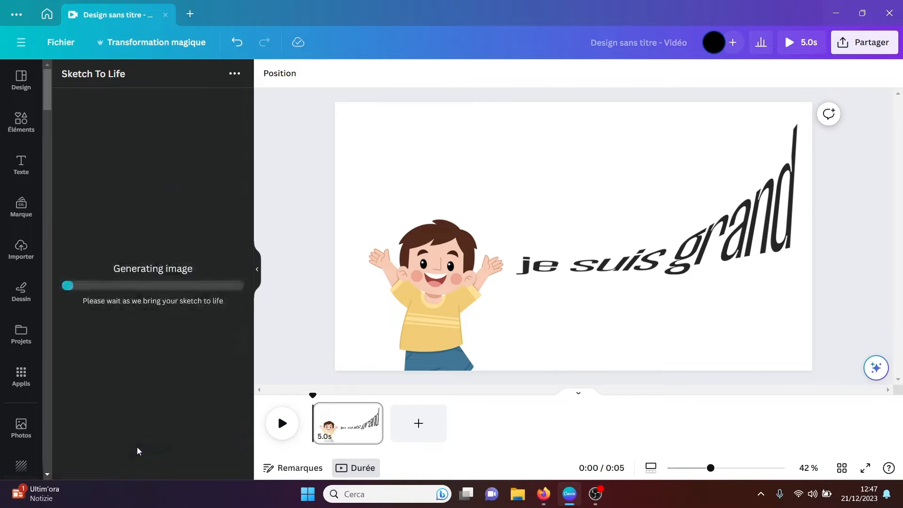
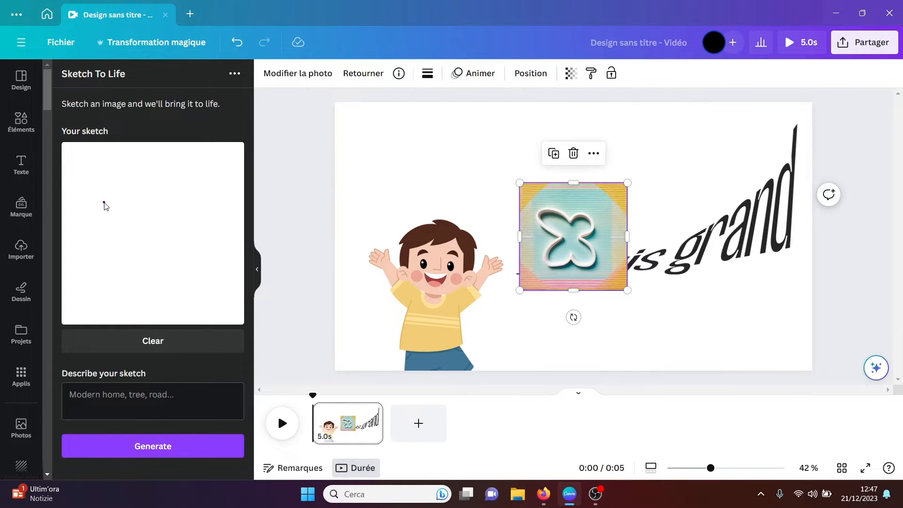
Step: Sketch a church in Sketch To Life with a gabled front, an arched door, a side tower and a cross on top
mouse_move(104, 203)
left_mouse_down()
mouse_move(108, 264)
mouse_move(122, 285)
mouse_move(191, 283)
mouse_move(194, 208)
mouse_move(104, 205)
mouse_move(151, 175)
mouse_move(196, 202)
left_mouse_up()
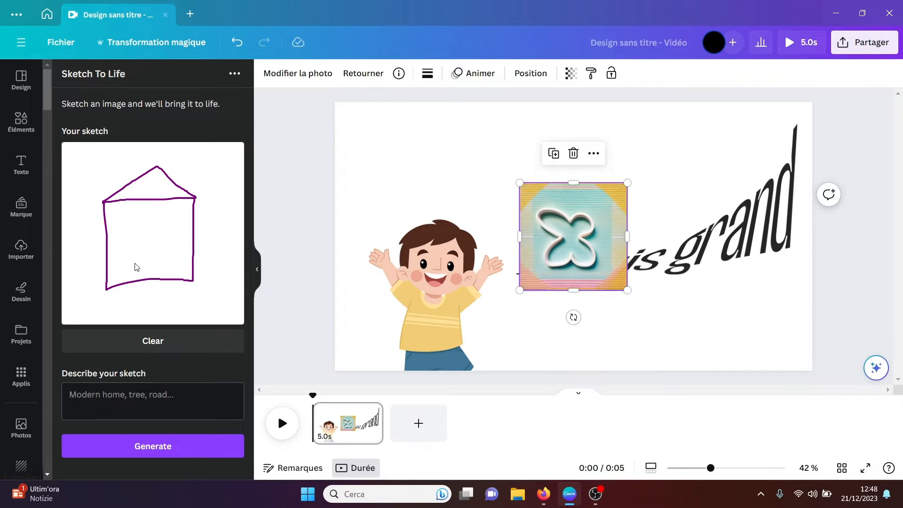
mouse_move(140, 276)
left_mouse_down()
mouse_move(142, 254)
mouse_move(154, 247)
mouse_move(161, 280)
left_mouse_up()
mouse_move(196, 197)
left_mouse_down()
mouse_move(207, 163)
mouse_move(217, 174)
mouse_move(223, 271)
mouse_move(192, 280)
left_mouse_up()
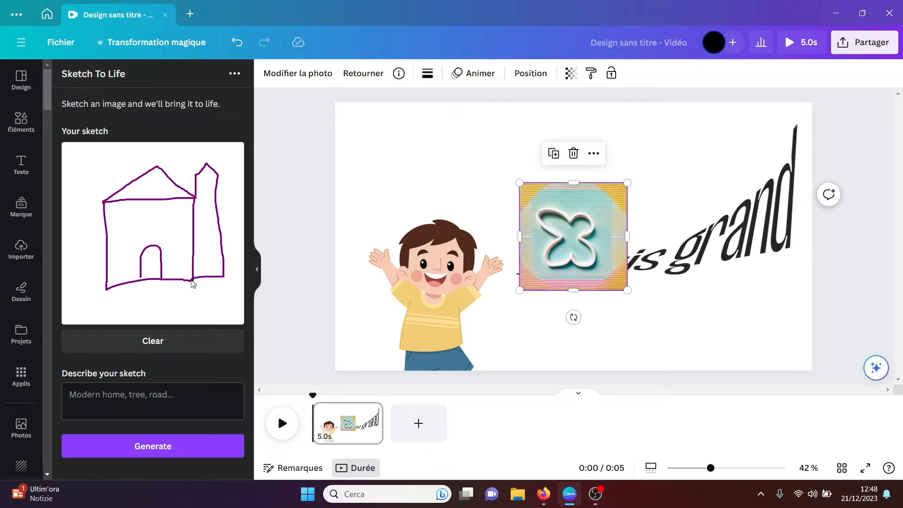
mouse_move(206, 149)
left_mouse_down()
mouse_move(206, 163)
mouse_move(216, 154)
left_mouse_up()
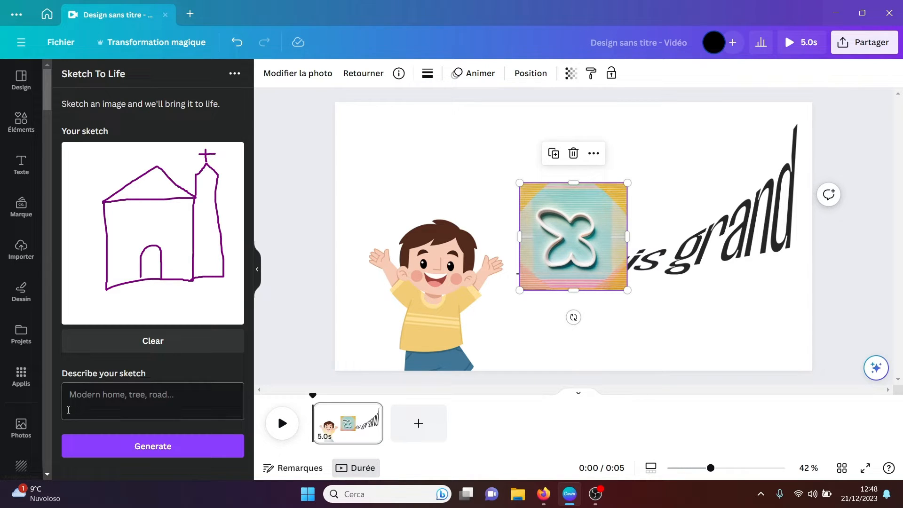
Step: Describe the church sketch as "a church" and generate an image from it
type("a chu")
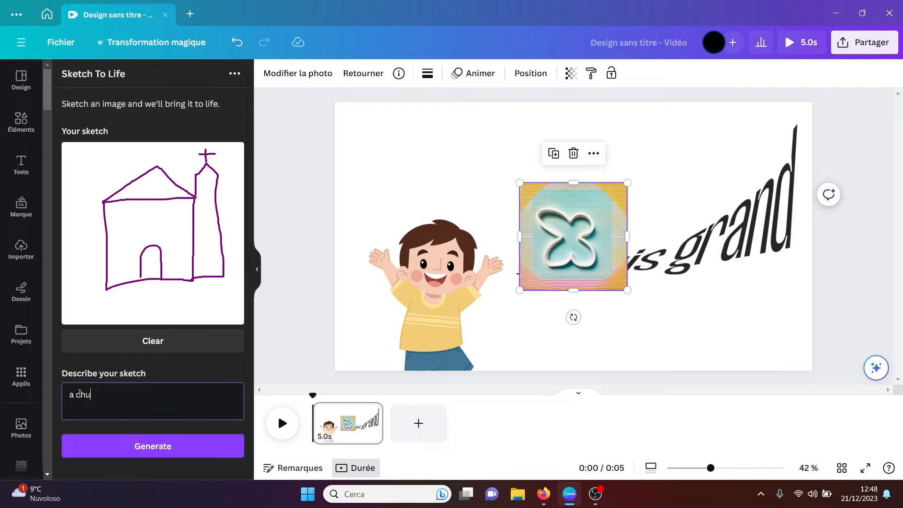
type("rch")
left_click(151, 446)
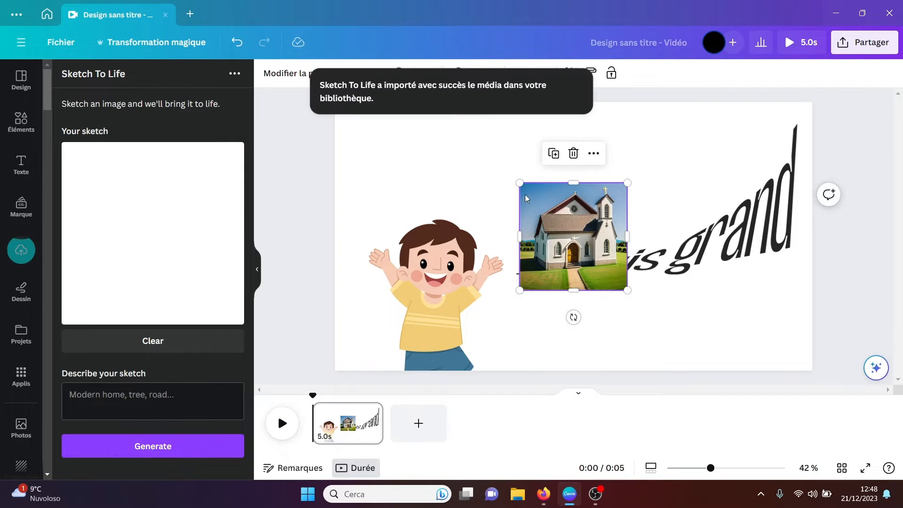
Step: Enlarge the generated church image to about double its size near the page centre, and delete it
left_click_drag(519, 183, 341, 112)
left_click_drag(481, 176, 505, 243)
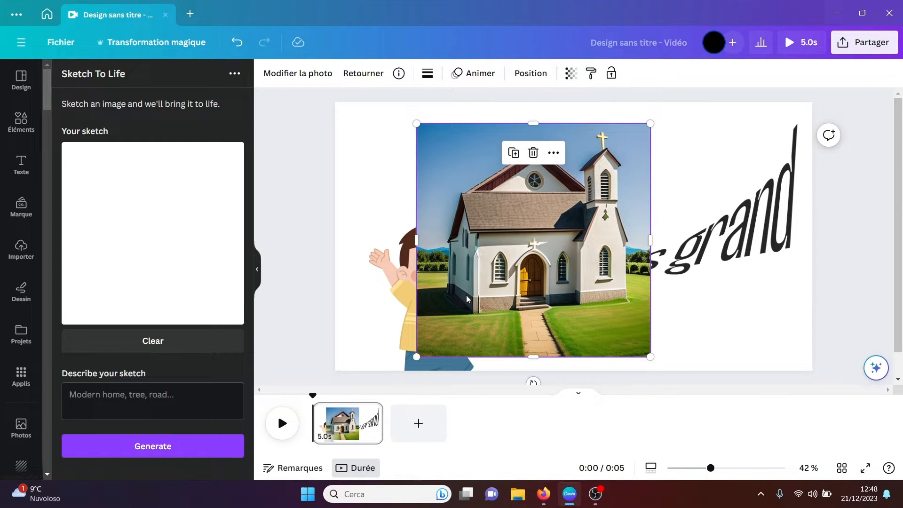
key("Delete")
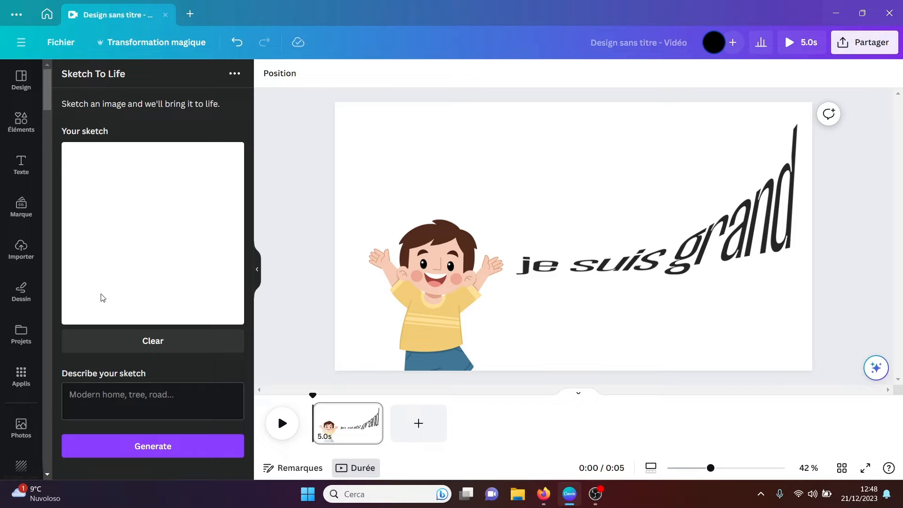
Step: Sketch two large stick figures side by side and a small one below them in Sketch To Life
mouse_move(101, 294)
left_mouse_down()
mouse_move(124, 258)
mouse_move(128, 292)
left_mouse_up()
mouse_move(123, 258)
left_mouse_down()
mouse_move(126, 229)
mouse_move(106, 239)
mouse_move(141, 238)
mouse_move(126, 227)
mouse_move(133, 212)
mouse_move(123, 212)
mouse_move(125, 225)
mouse_move(162, 248)
mouse_move(155, 276)
mouse_move(163, 252)
mouse_move(171, 270)
mouse_move(164, 219)
mouse_move(148, 224)
mouse_move(186, 225)
mouse_move(164, 219)
left_mouse_up()
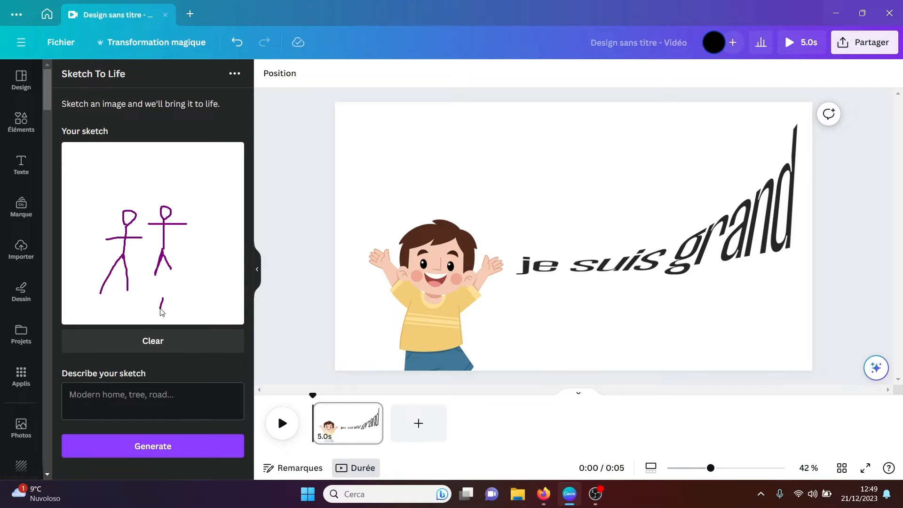
mouse_move(160, 308)
left_mouse_down()
mouse_move(164, 297)
mouse_move(169, 313)
mouse_move(165, 284)
left_mouse_up()
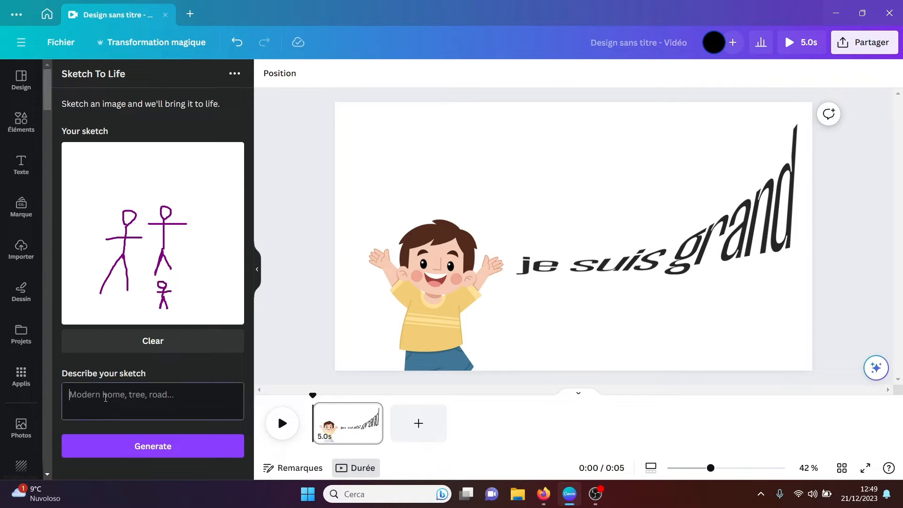
Step: Describe the stick-figure sketch as "a family" and generate an image from it
type("a family")
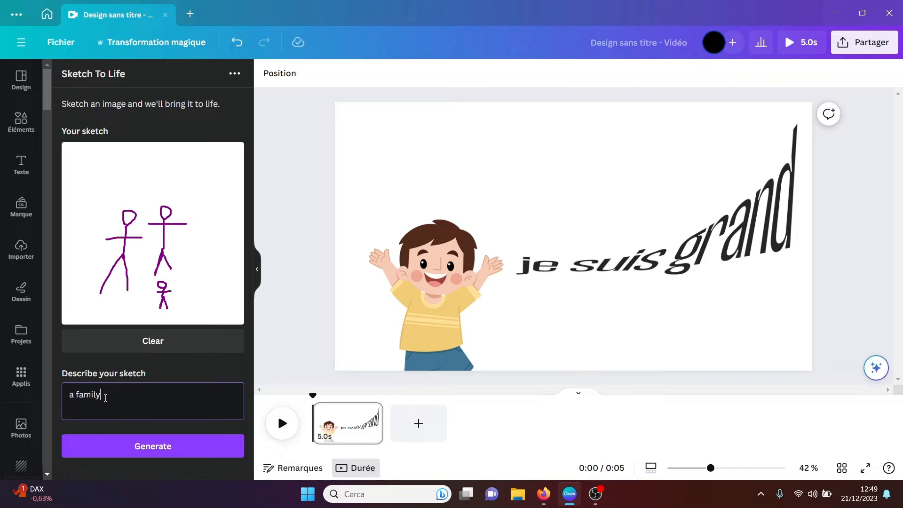
left_click(129, 447)
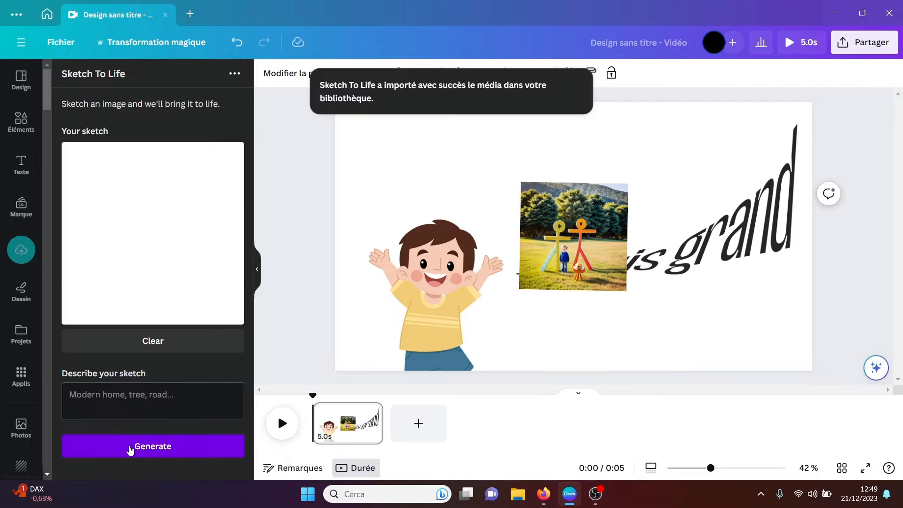
Step: Enlarge the generated family image to about double its size, move it near the page centre, and delete it
left_click(579, 248)
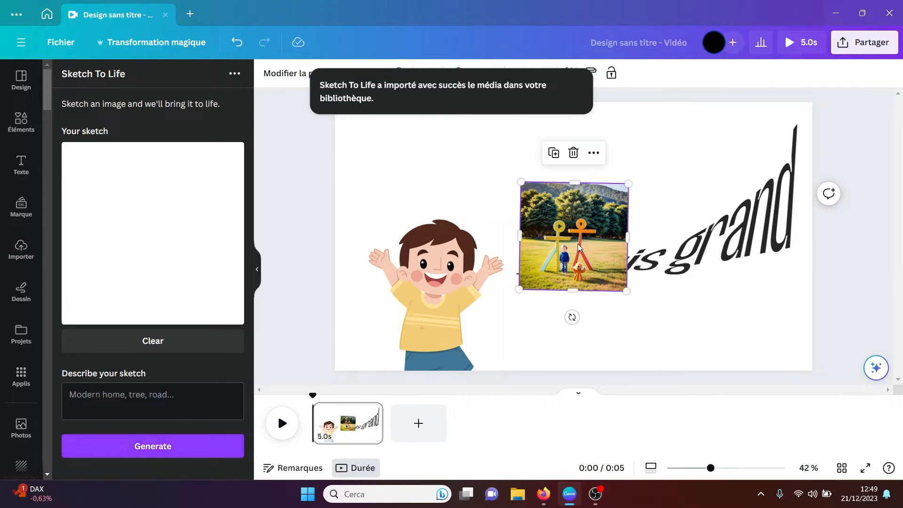
left_click_drag(519, 289, 379, 374)
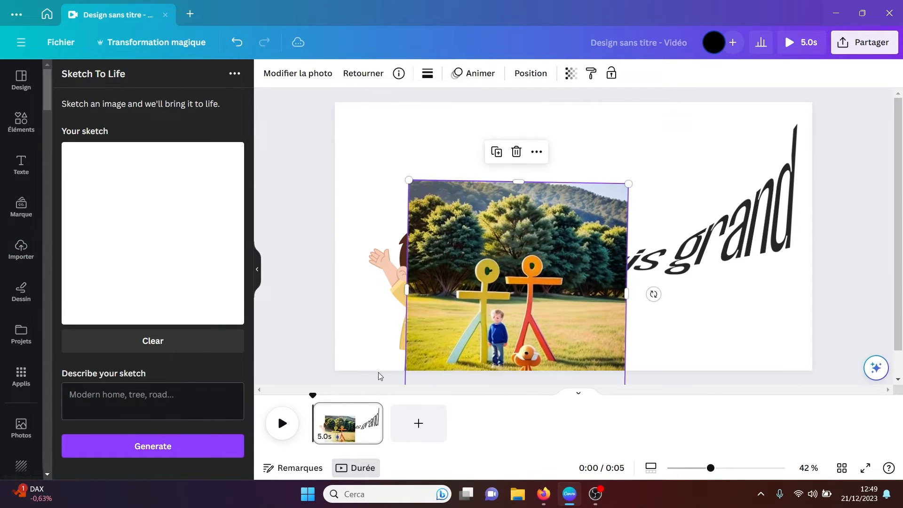
left_click_drag(498, 279, 540, 208)
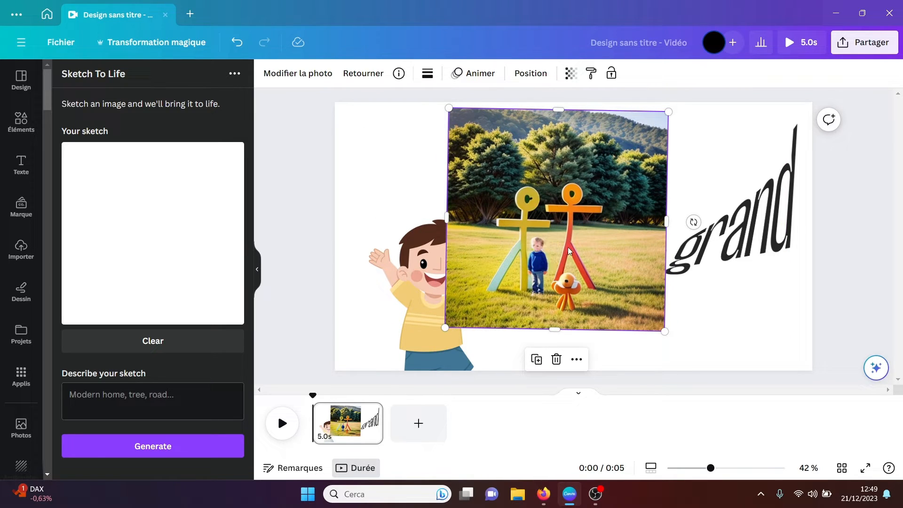
key("Delete")
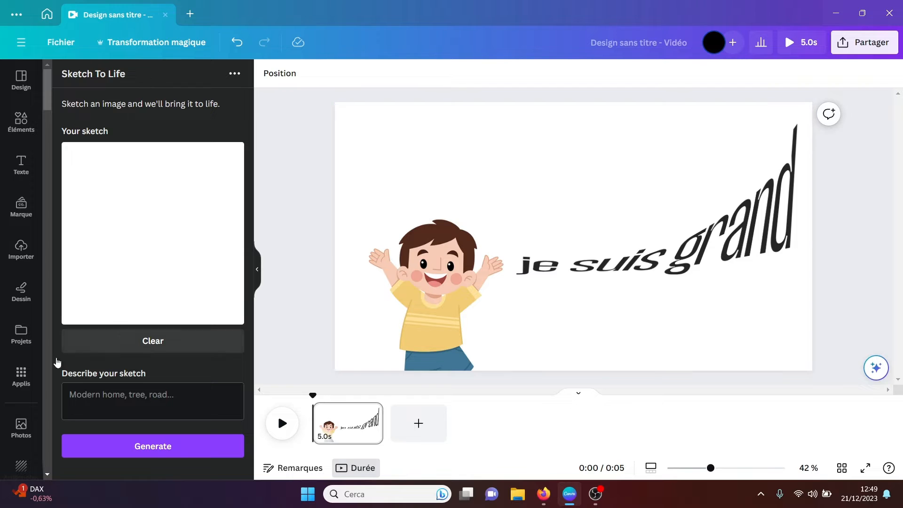
Step: Open the Mojo AI app from the AI apps
left_click(24, 386)
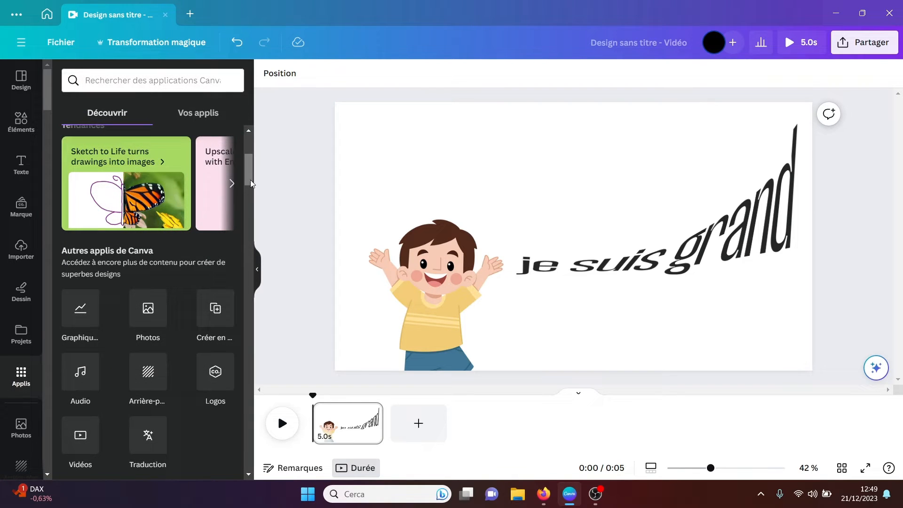
left_click_drag(247, 179, 245, 213)
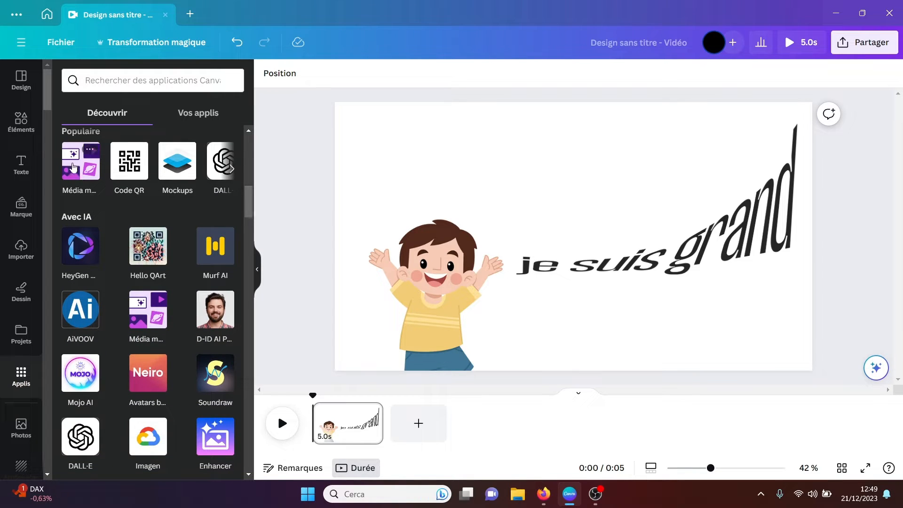
left_click(80, 377)
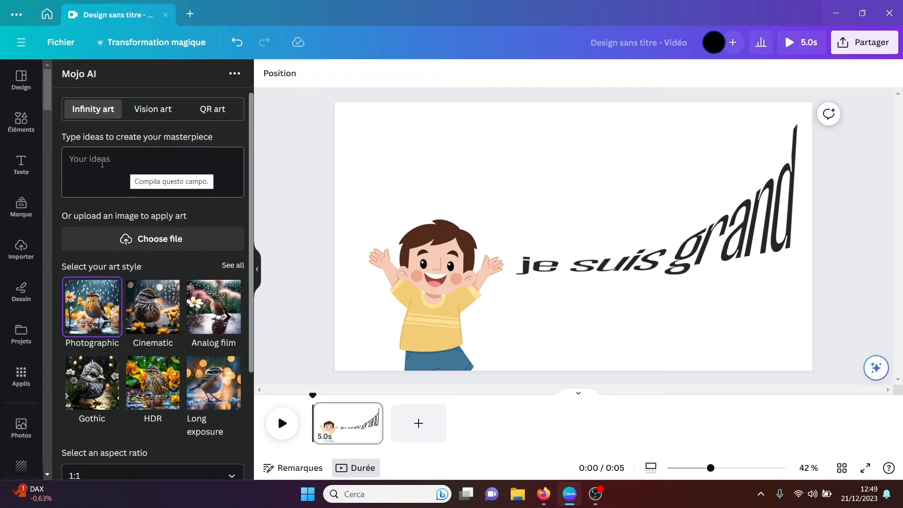
mouse_move(250, 173)
left_mouse_down()
mouse_move(241, 290)
mouse_move(250, 174)
left_mouse_up()
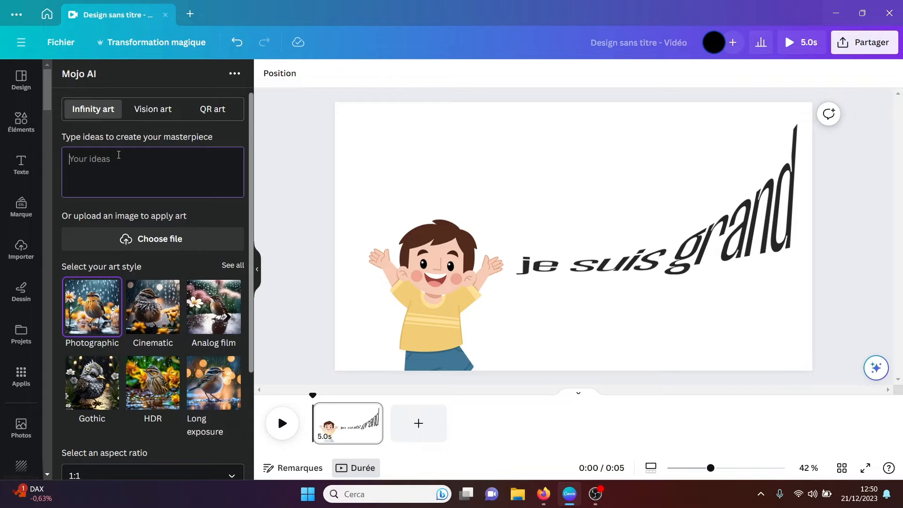
Step: Enter "a horse" as the idea for the Mojo AI Infinity art
type(".")
key("BackSpace")
type("un")
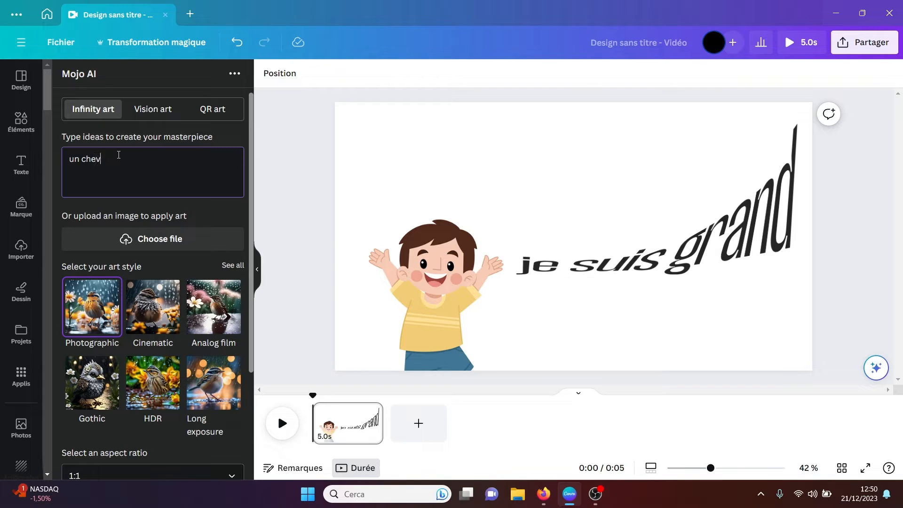
type(" chev")
key("BackSpace")
key("BackSpace")
key("BackSpace")
key("BackSpace")
key("BackSpace")
key("BackSpace")
key("BackSpace")
type("a horse")
Step: Choose the Graffiti art style from Mojo AI's full list of styles
left_click_drag(252, 165, 251, 192)
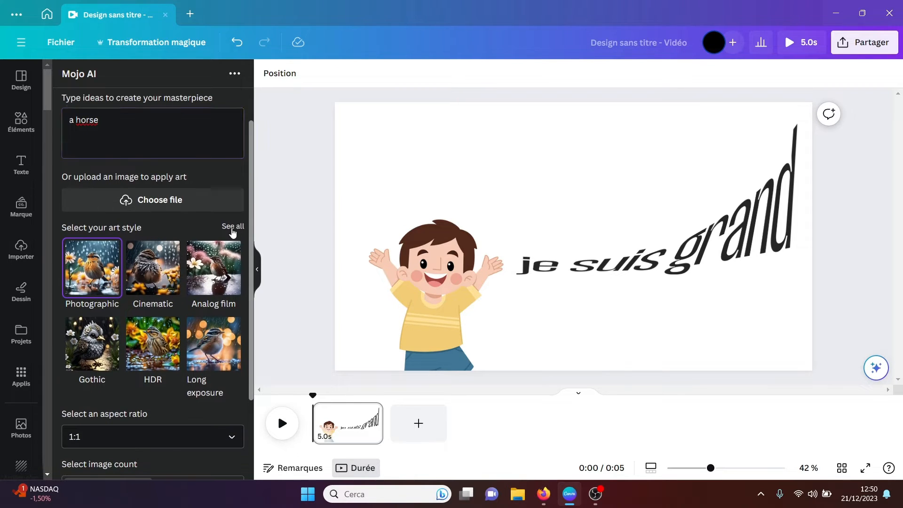
left_click(232, 227)
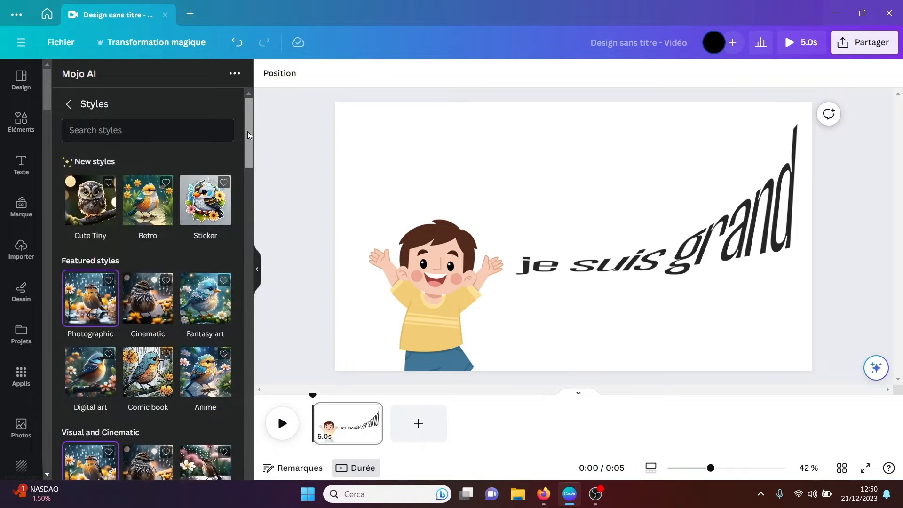
left_click_drag(247, 133, 250, 222)
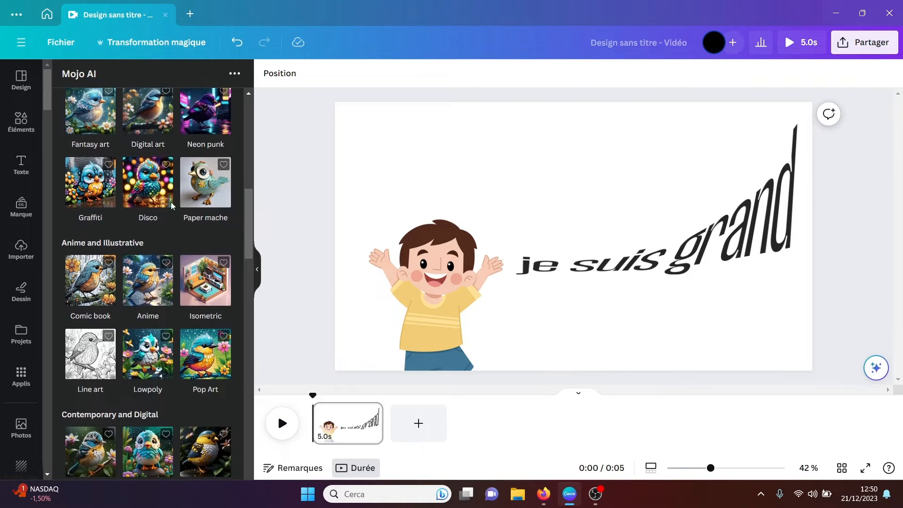
left_click(90, 197)
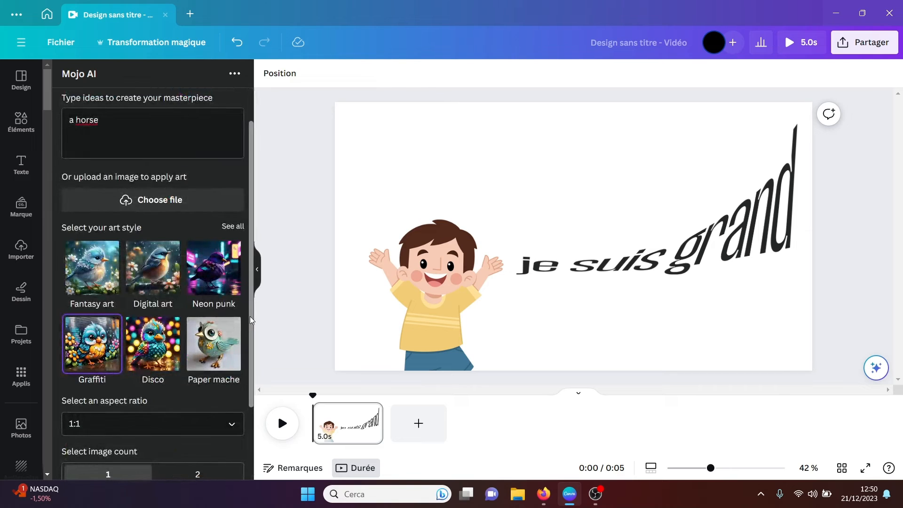
Step: Log in to Mojo AI with a Google account, declining the translation of its login page
left_click_drag(250, 316, 247, 391)
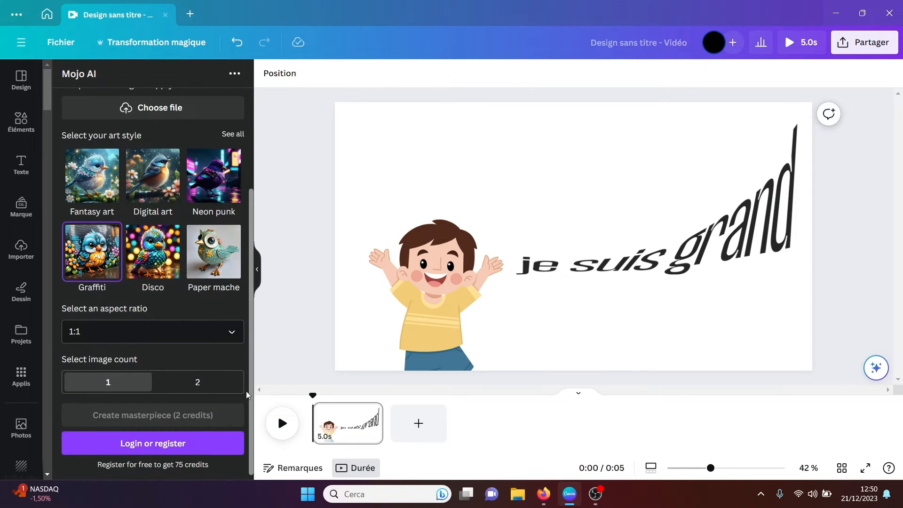
left_click(156, 450)
left_click(158, 353)
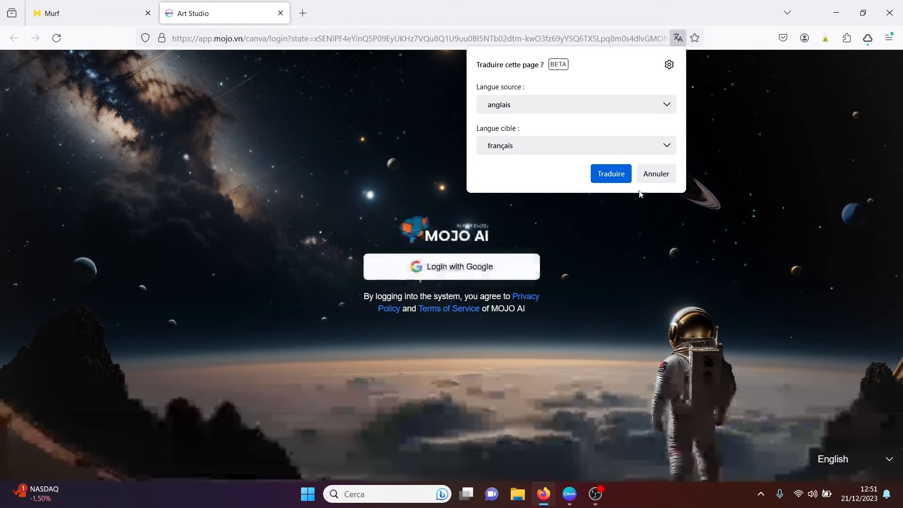
left_click(654, 174)
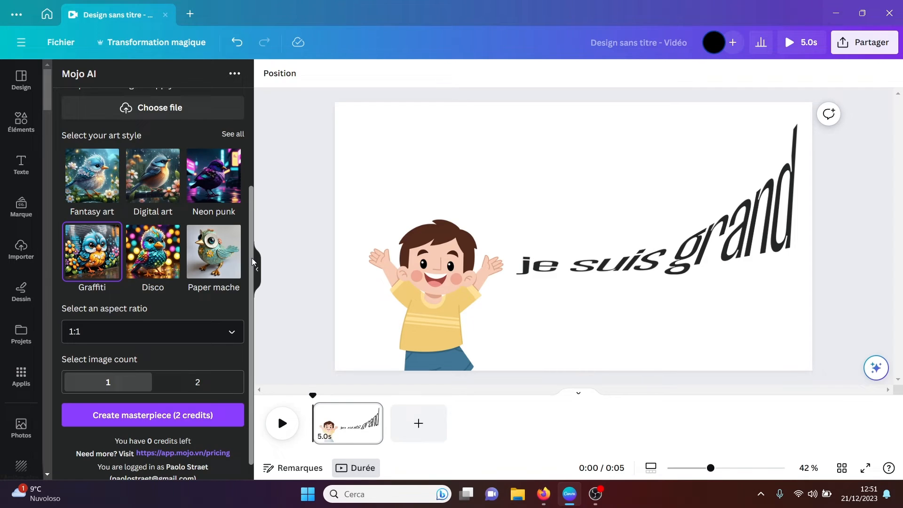
Step: Try to create the Graffiti horse masterpiece with Mojo AI and check the remaining credits
scroll(155, 329, "down", 1)
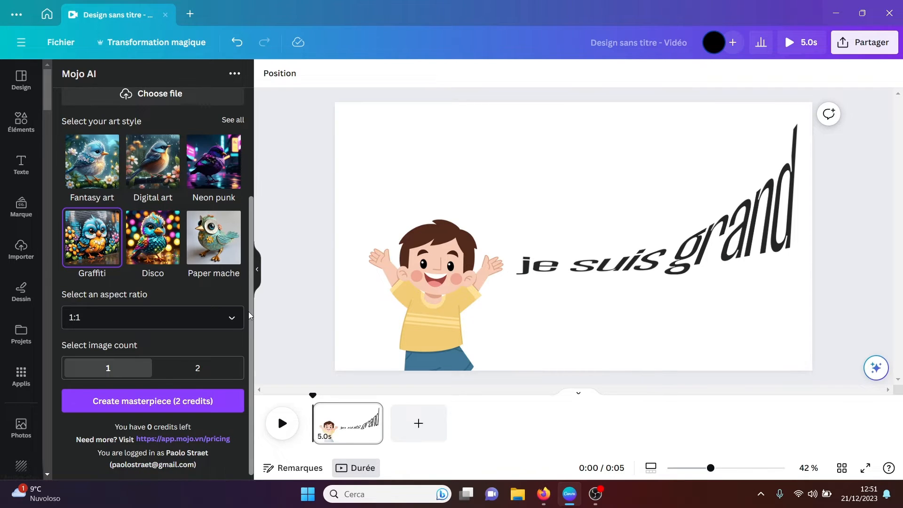
left_click(160, 405)
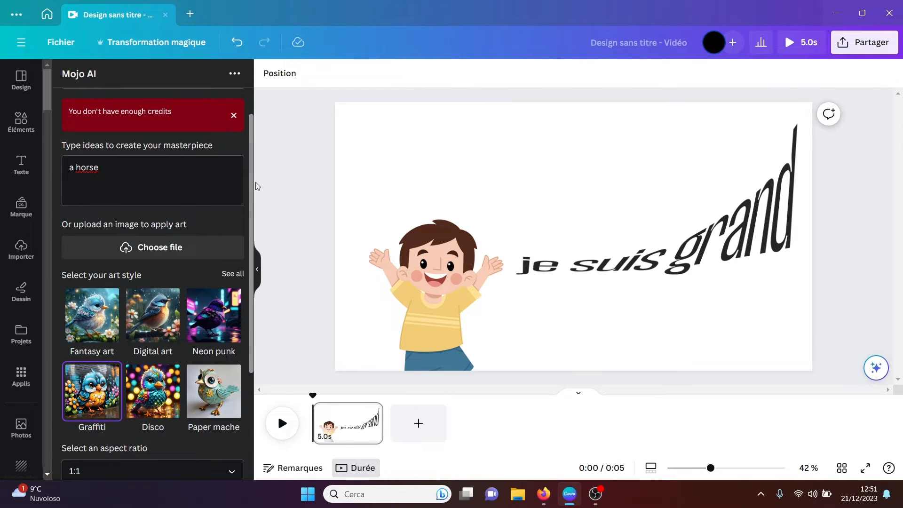
scroll(253, 183, "down", 3)
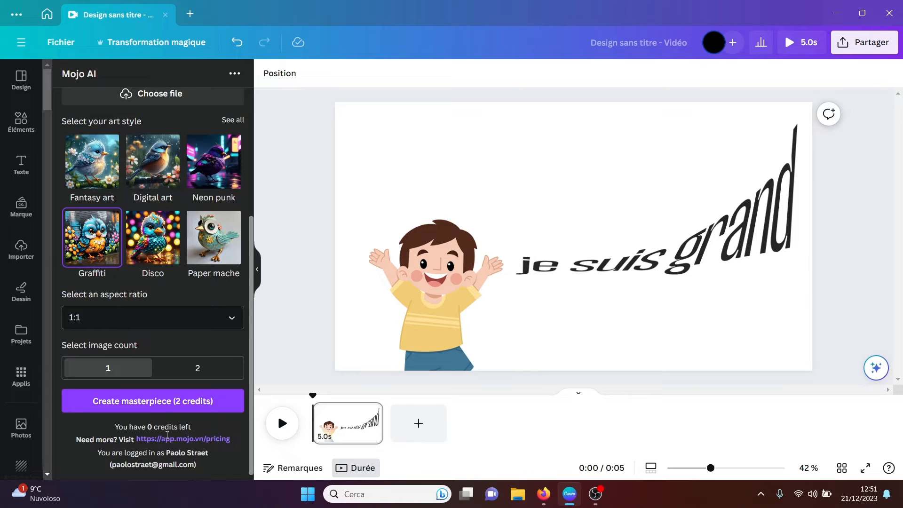
left_click_drag(250, 390, 256, 296)
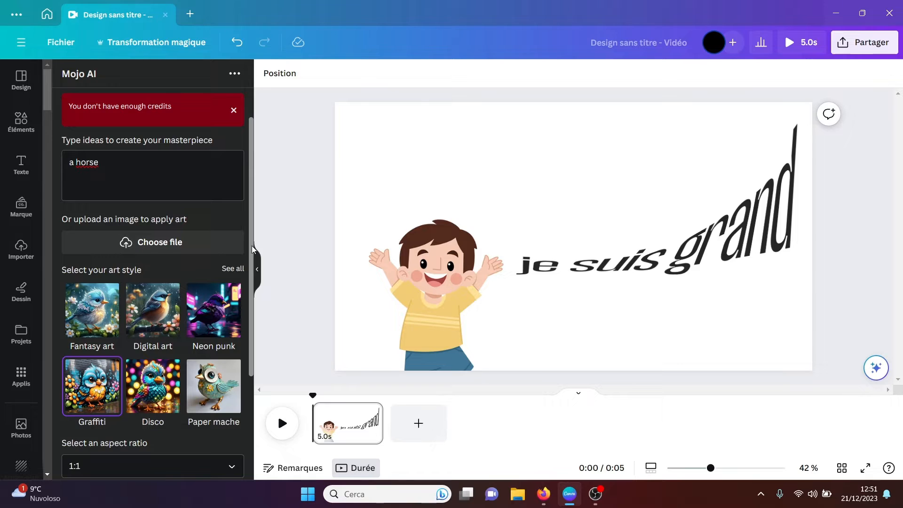
left_click_drag(252, 245, 249, 362)
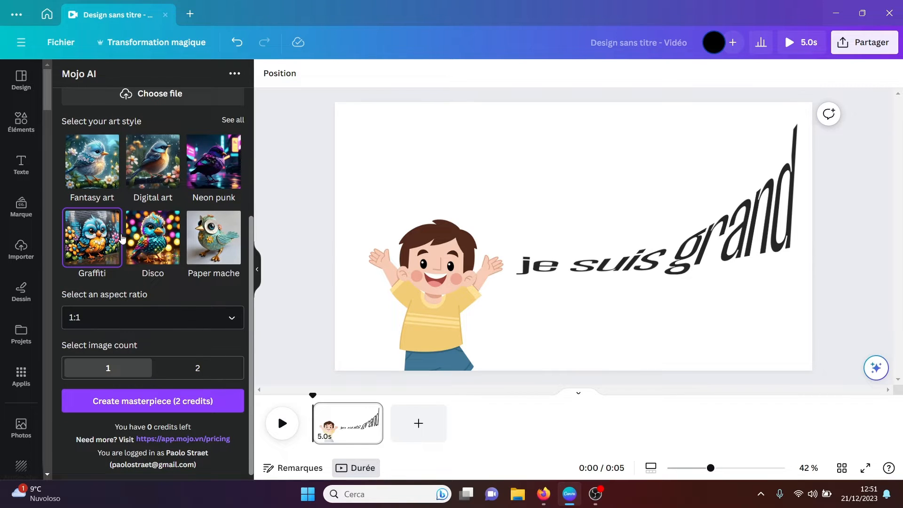
Step: Open the D-ID AI Presenters app from the AI apps
left_click(20, 379)
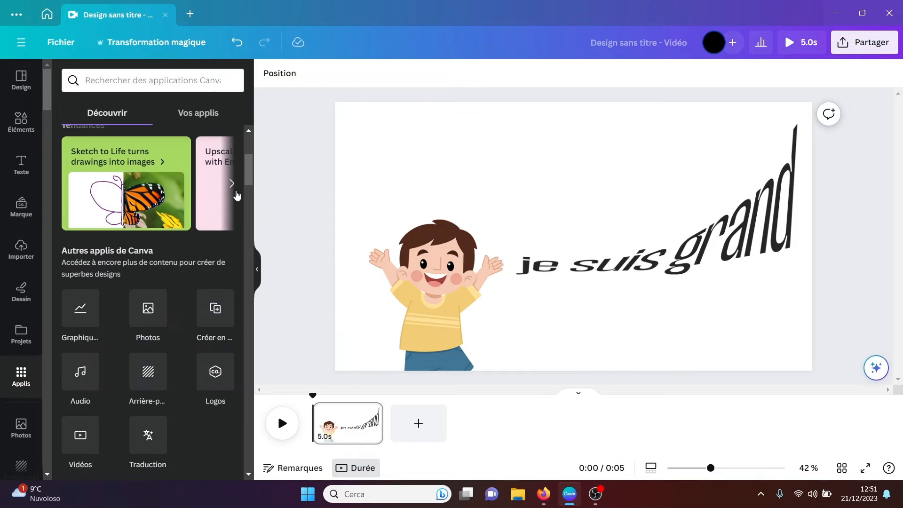
left_click_drag(247, 179, 243, 216)
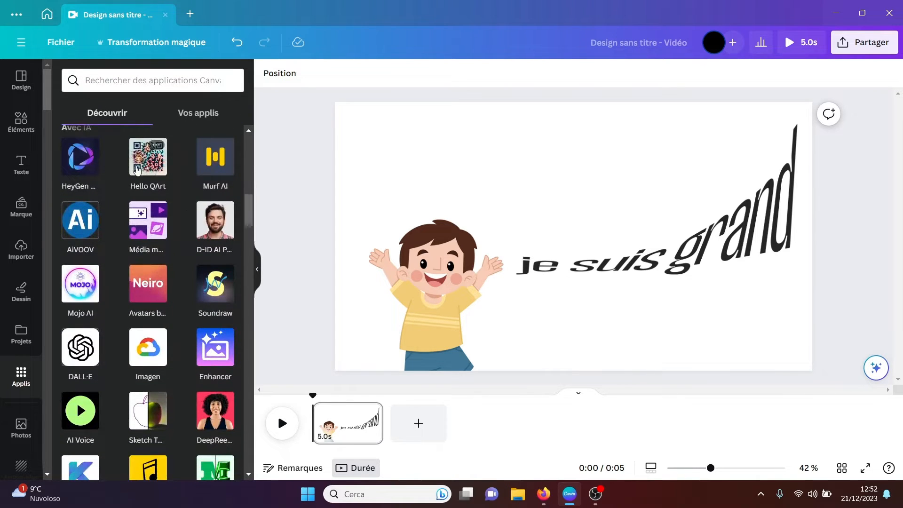
left_click(217, 227)
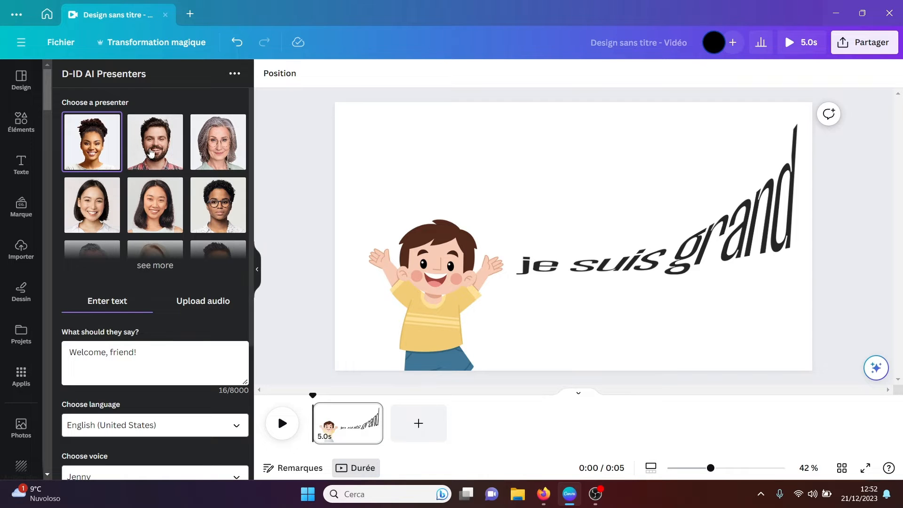
Step: Select the bearded man as D-ID presenter and examine the audio upload option and the text, language, voice and style settings
left_click(151, 154)
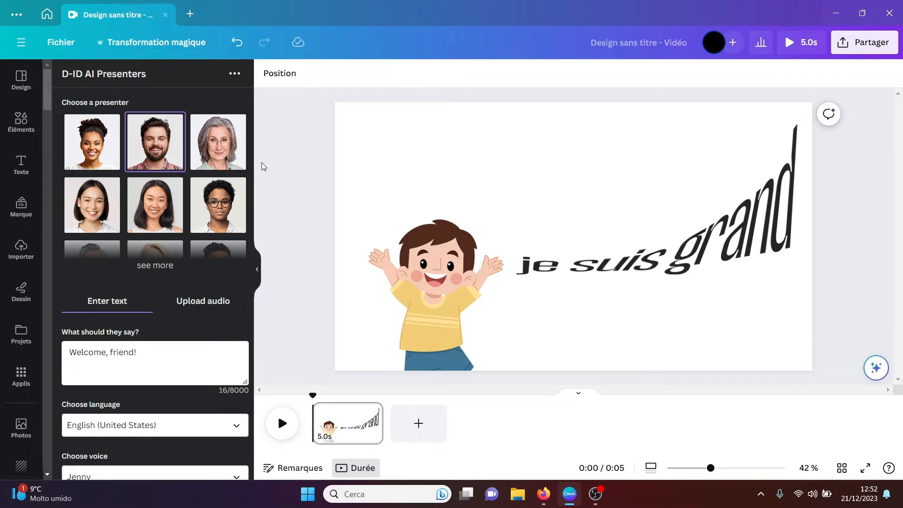
scroll(250, 175, "down", 3)
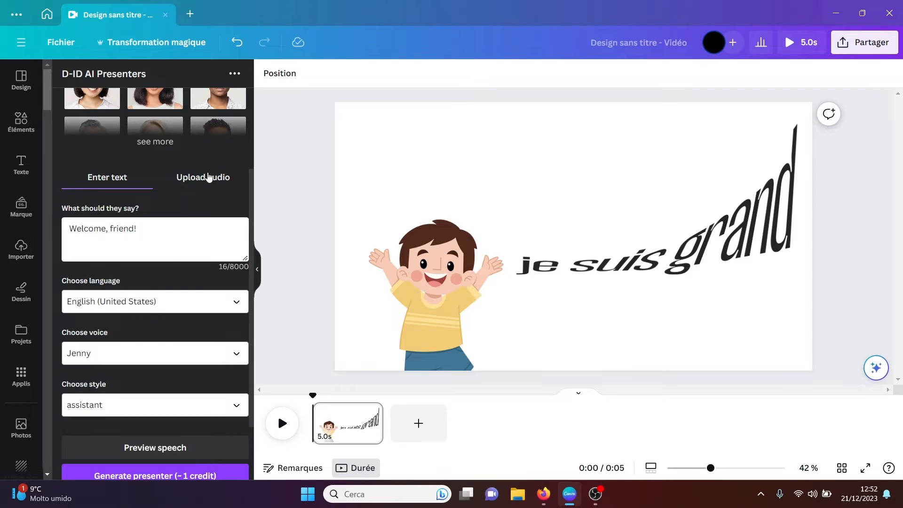
left_click(208, 177)
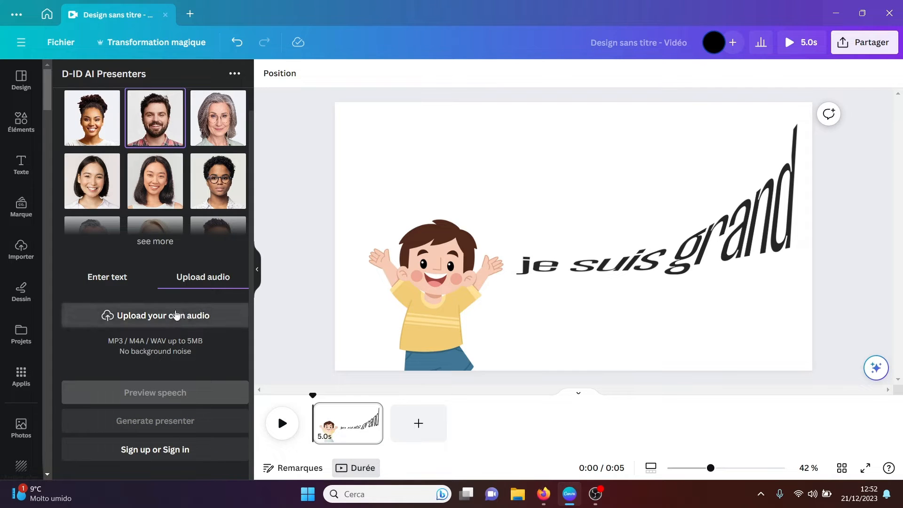
left_click(113, 287)
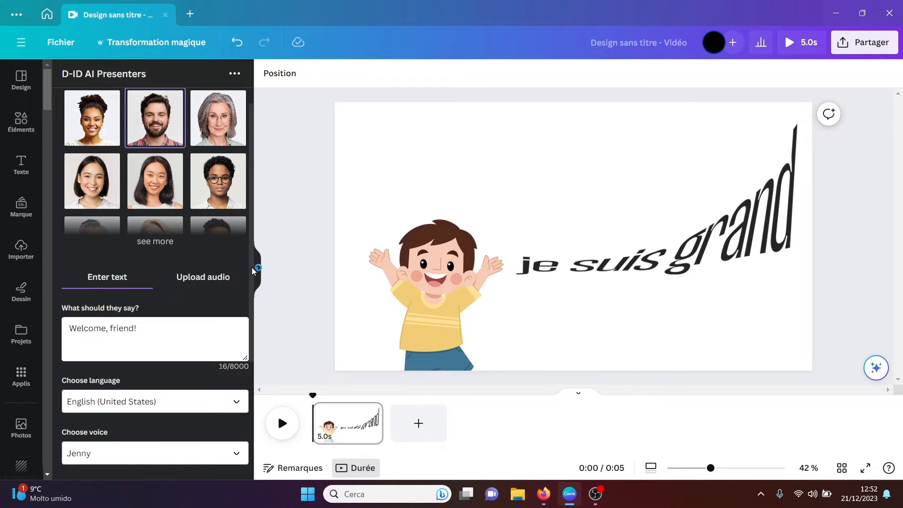
scroll(250, 270, "down", 3)
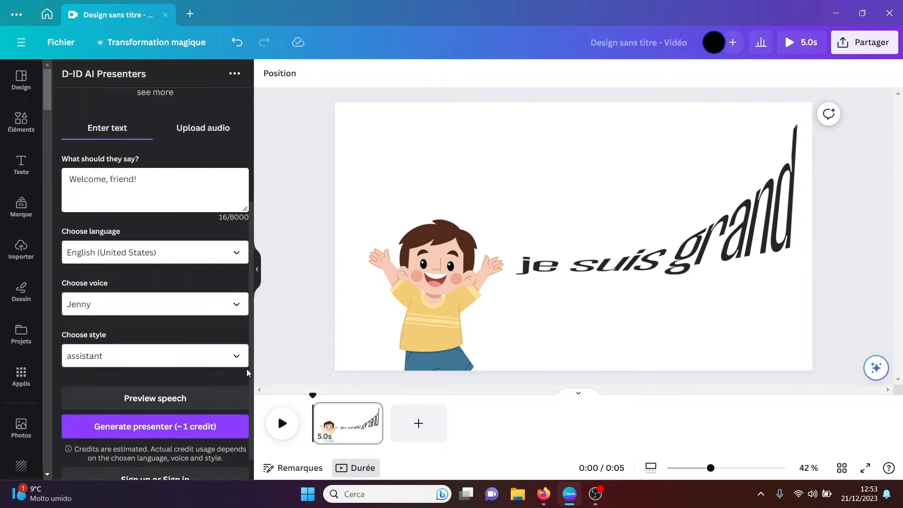
scroll(250, 187, "up", 3)
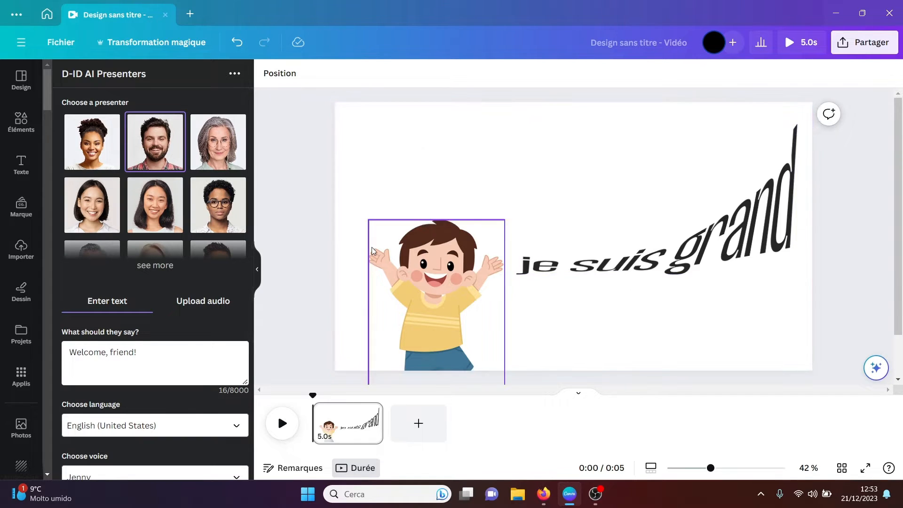
Step: Open the Avatars by NeiroAI app from the AI apps and pick the long-haired avatar in the dark brown shirt
left_click(20, 375)
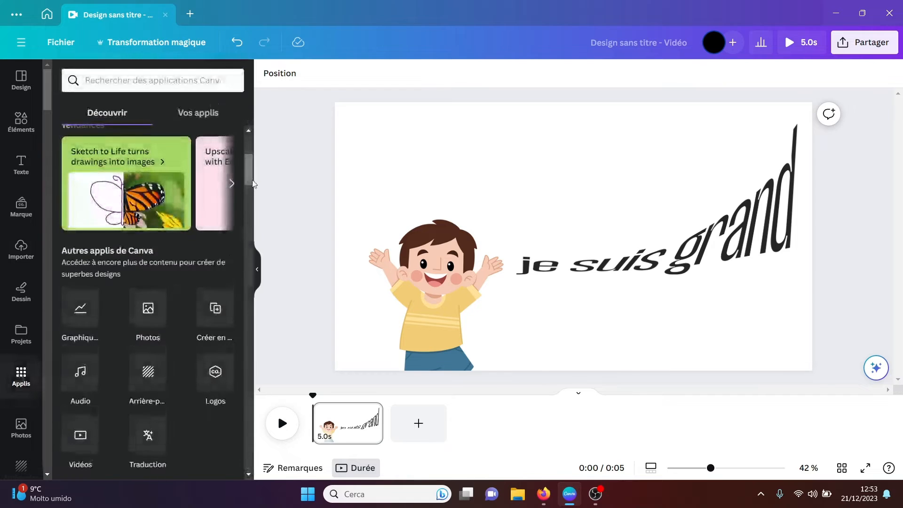
left_click_drag(252, 174, 247, 211)
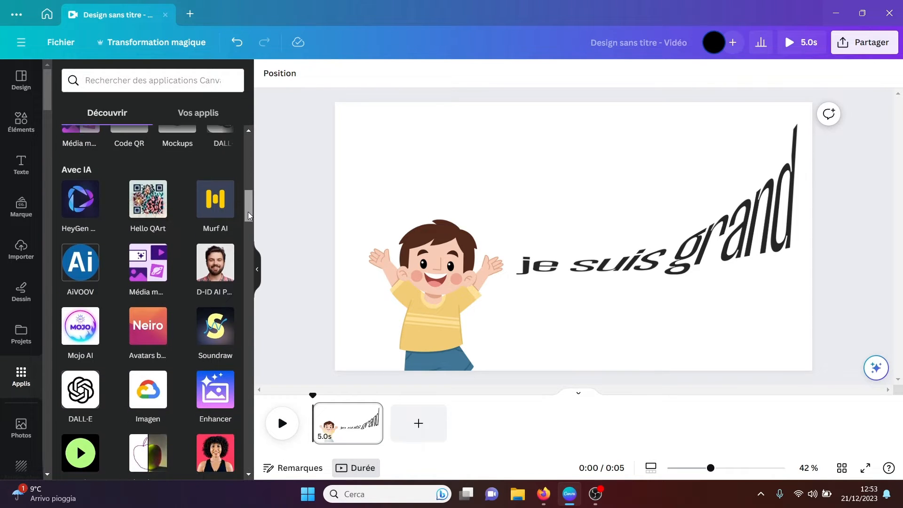
left_click(149, 318)
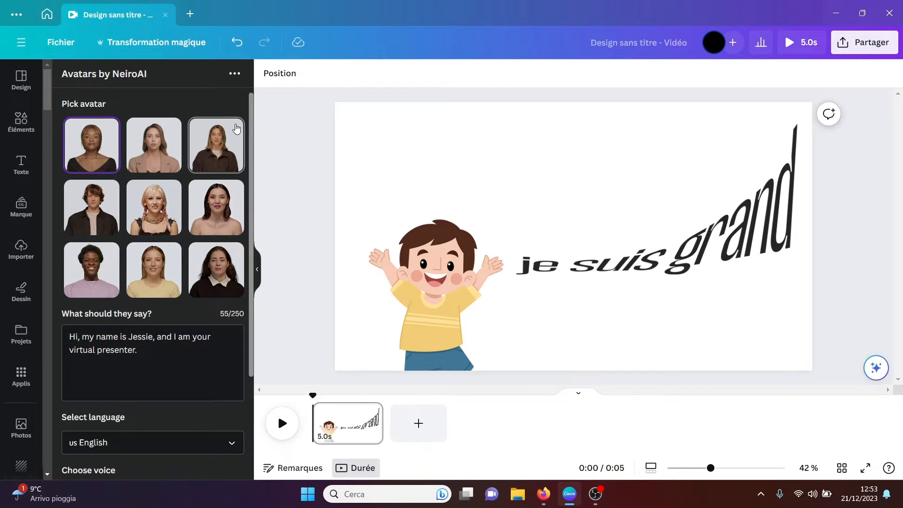
left_click(224, 142)
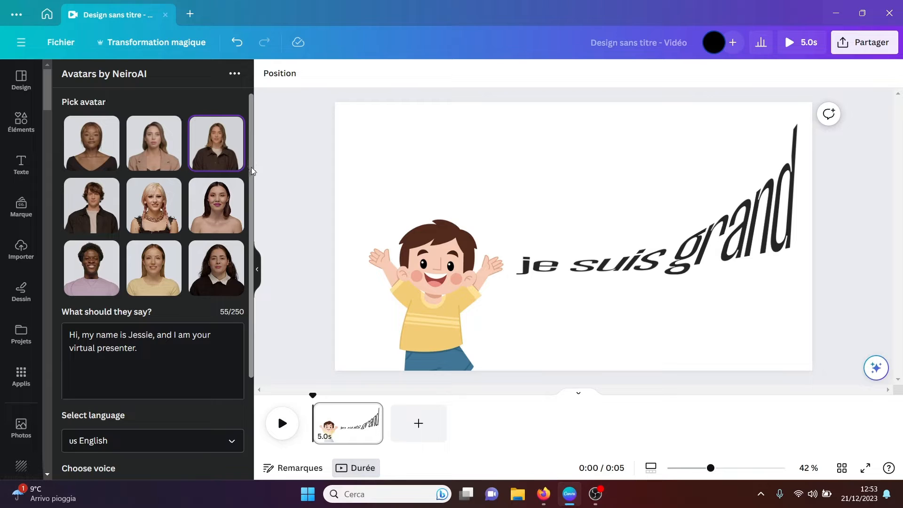
Step: Create the NeiroAI avatar video with the language set to French and the dark-bearded man's voice
scroll(240, 213, "down", 2)
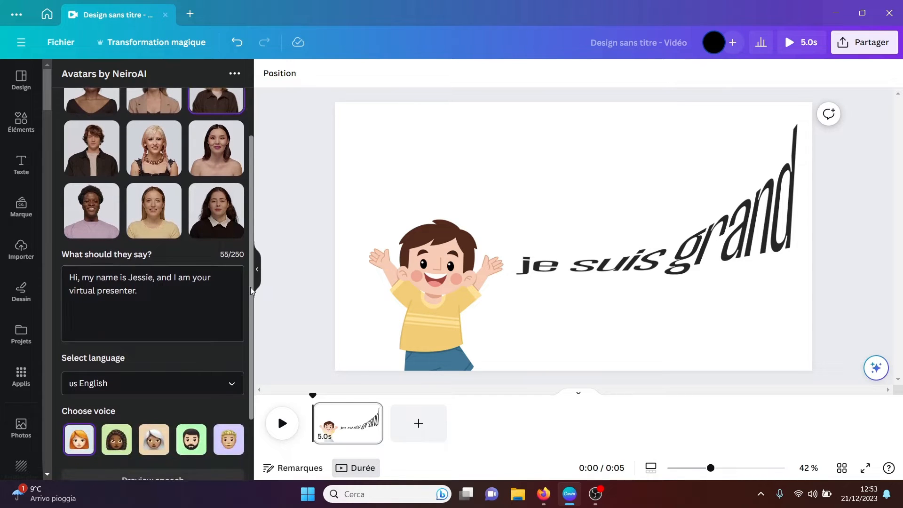
scroll(251, 287, "down", 2)
left_click(230, 310)
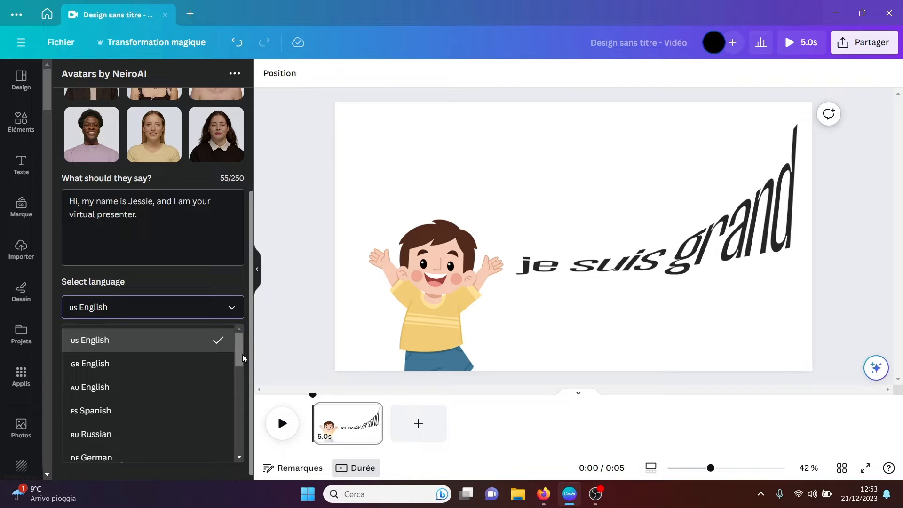
left_click_drag(239, 355, 239, 379)
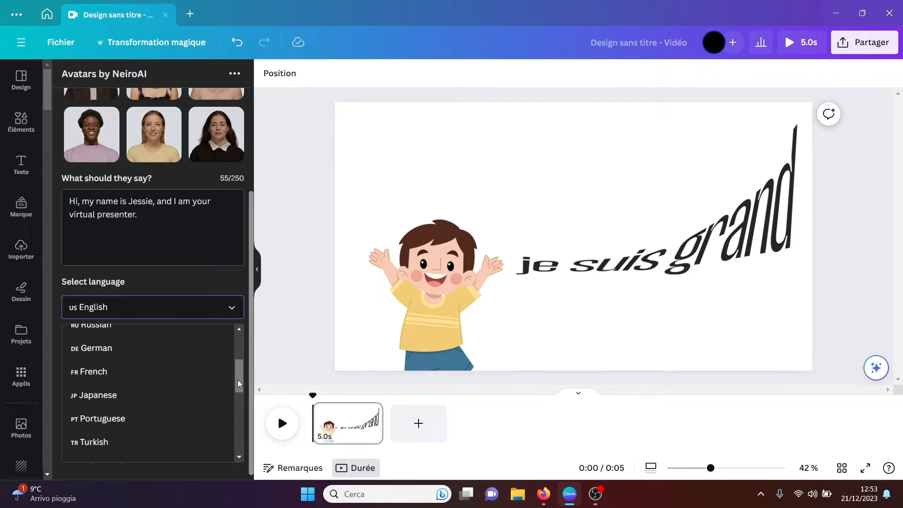
left_click(191, 380)
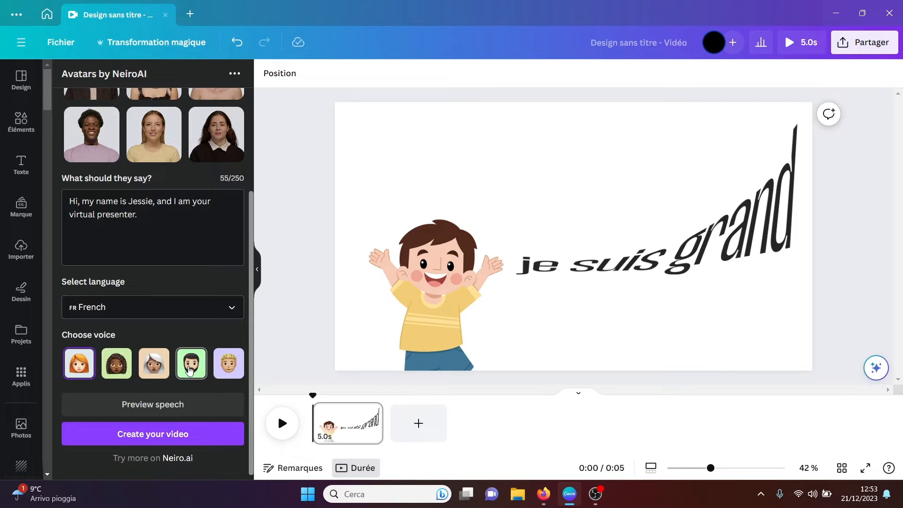
left_click(190, 370)
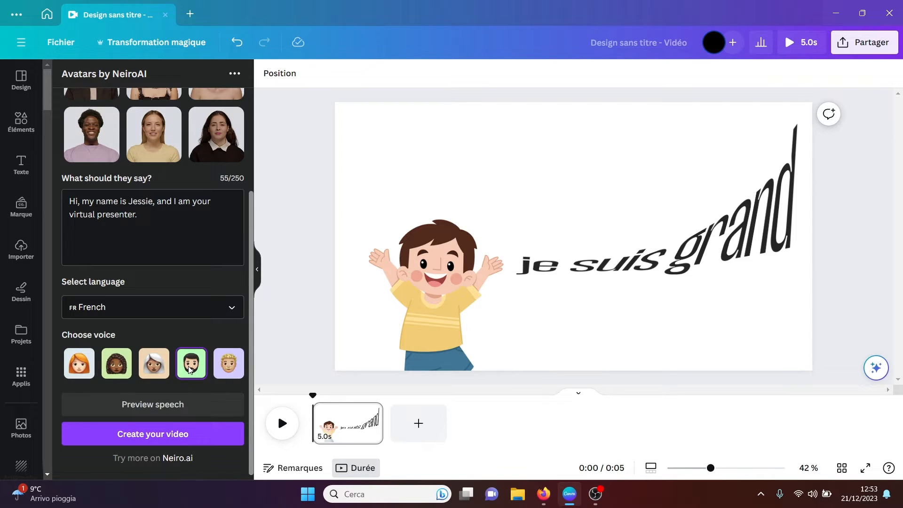
left_click(154, 438)
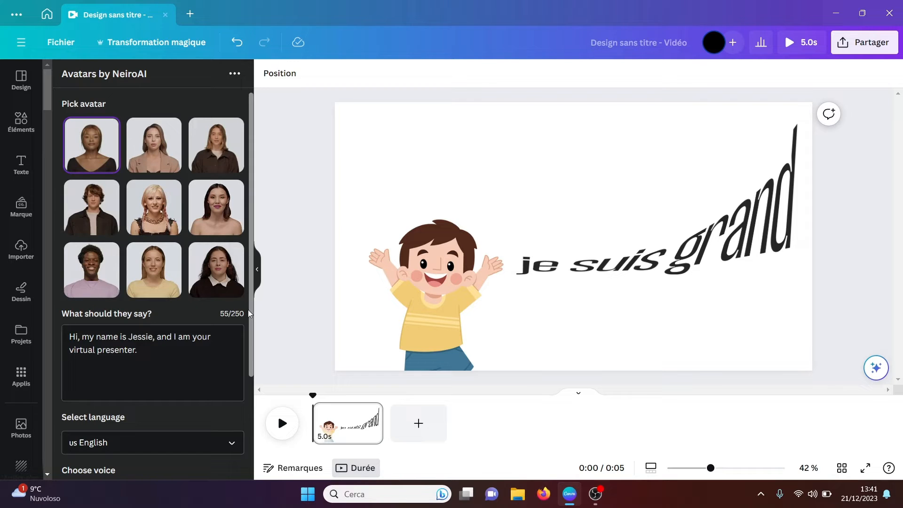
Step: Open the DeepReel AI Videos app from the AI apps and connect it to the account
left_click_drag(250, 360, 247, 256)
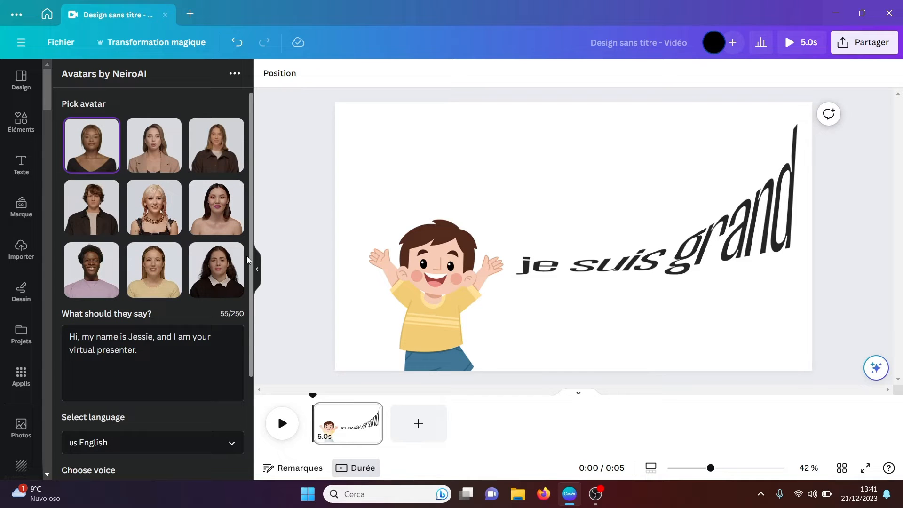
left_click(22, 383)
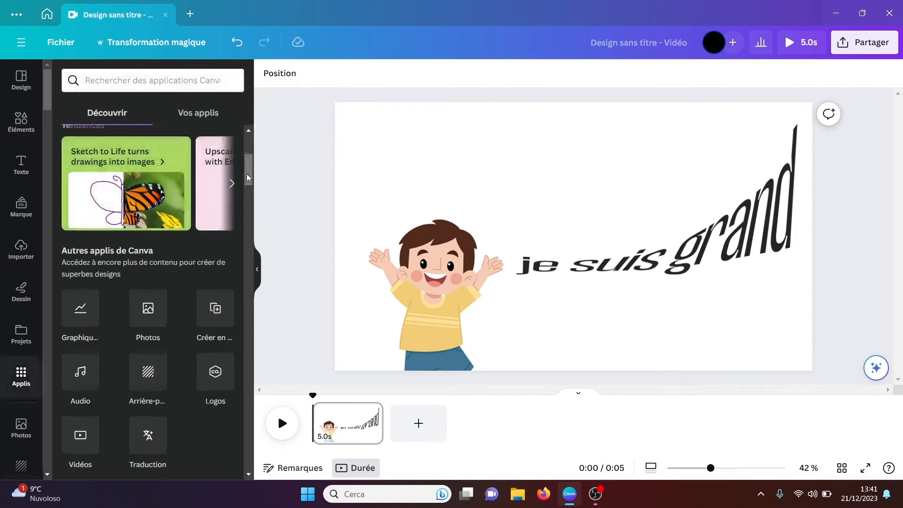
left_click_drag(247, 175, 244, 218)
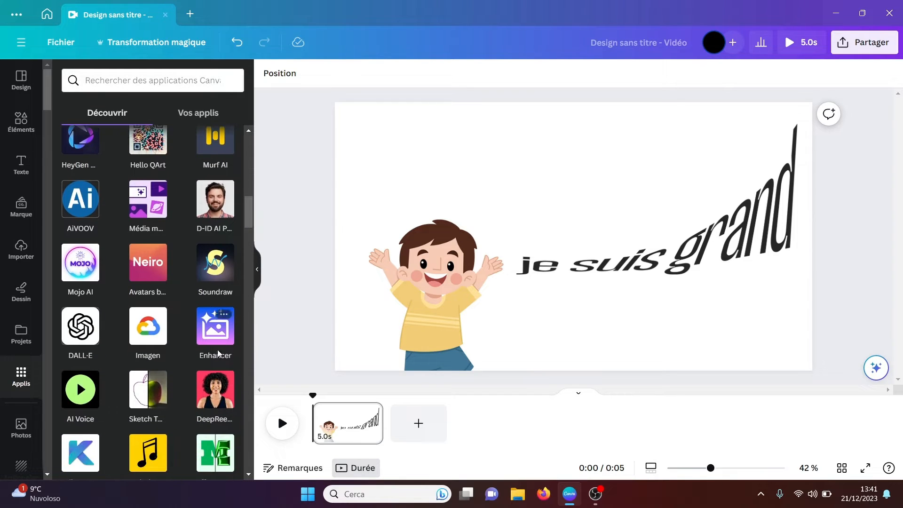
left_click(213, 393)
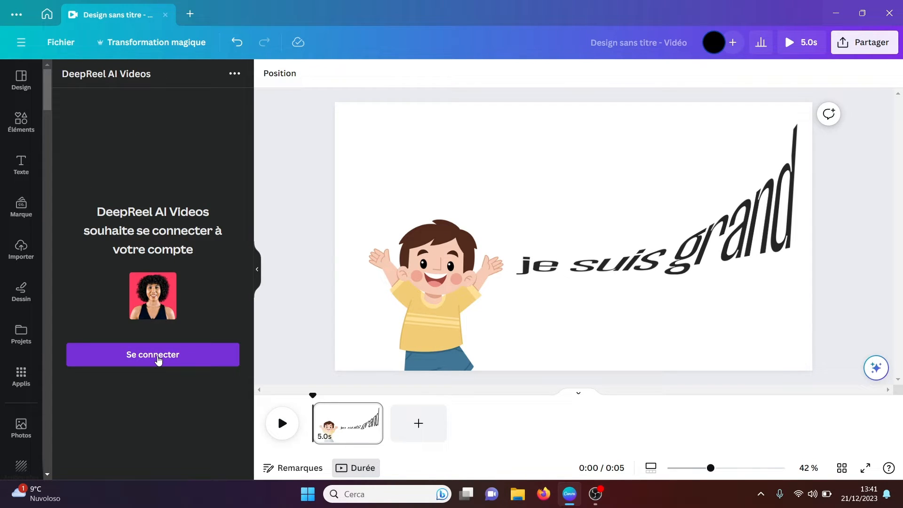
left_click(159, 360)
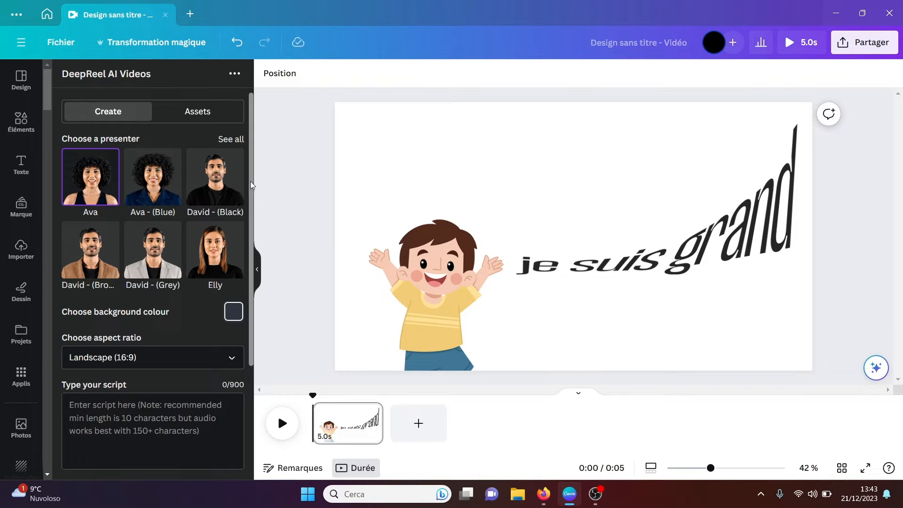
Step: Choose the Ava - (Blue) presenter and set the background colour to dark blue, RGB 31, 64, 107
left_click(156, 183)
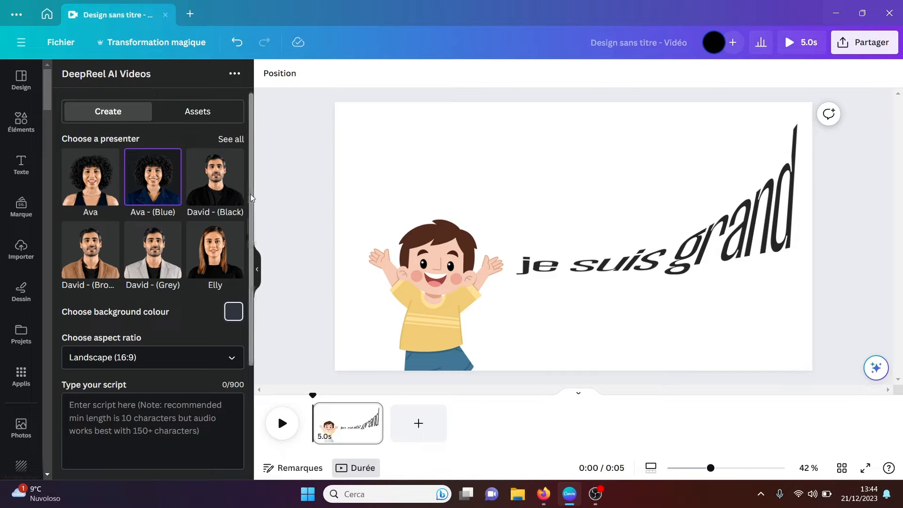
left_click_drag(250, 194, 250, 248)
left_click(235, 234)
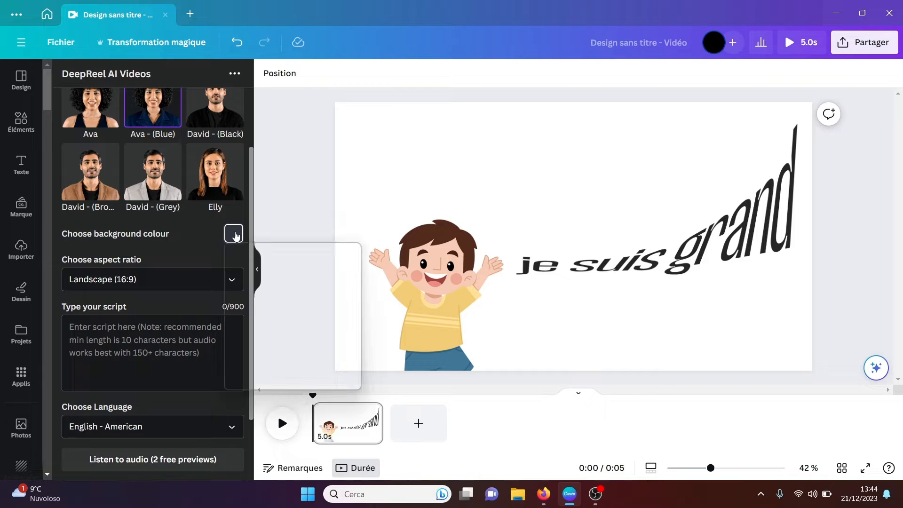
left_click_drag(259, 304, 322, 290)
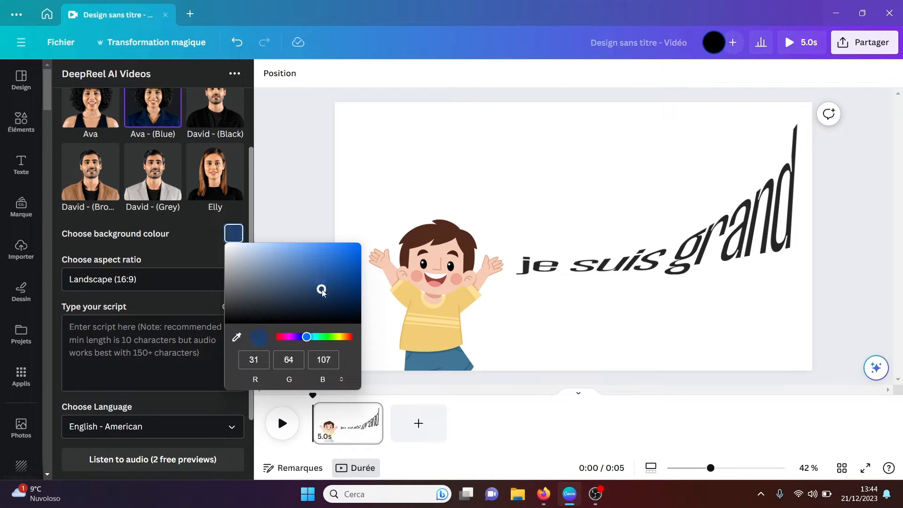
left_click(241, 213)
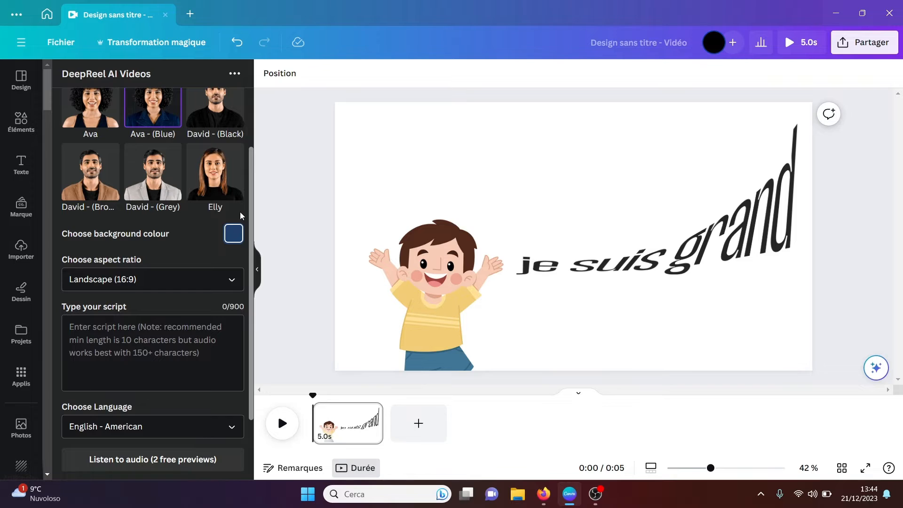
Step: Keep the Landscape (16:9) aspect ratio, enter the script "uuuuuuuuuuuuuu" and generate the DeepReel video
left_click(233, 281)
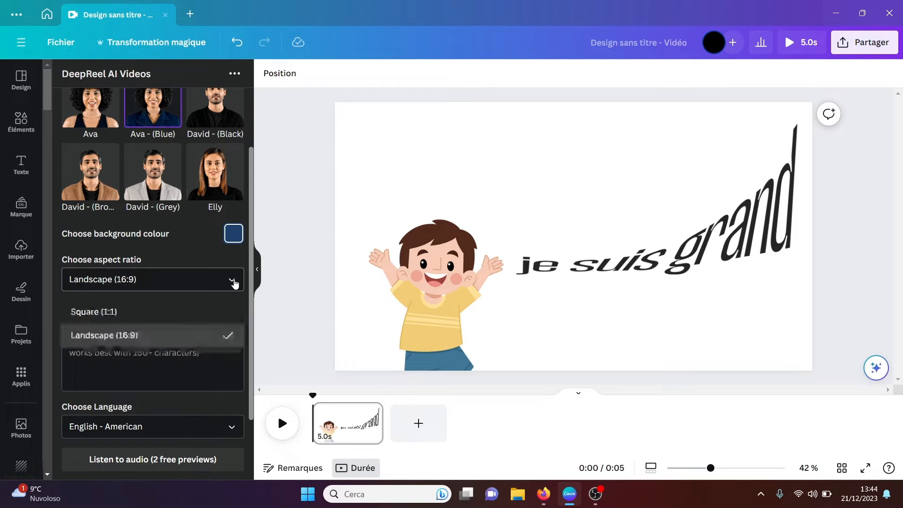
left_click(233, 282)
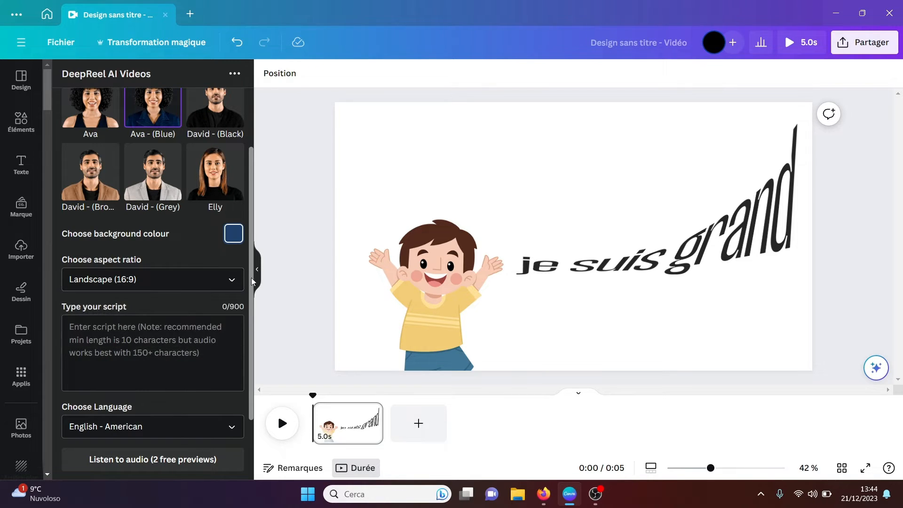
left_click_drag(251, 277, 252, 298)
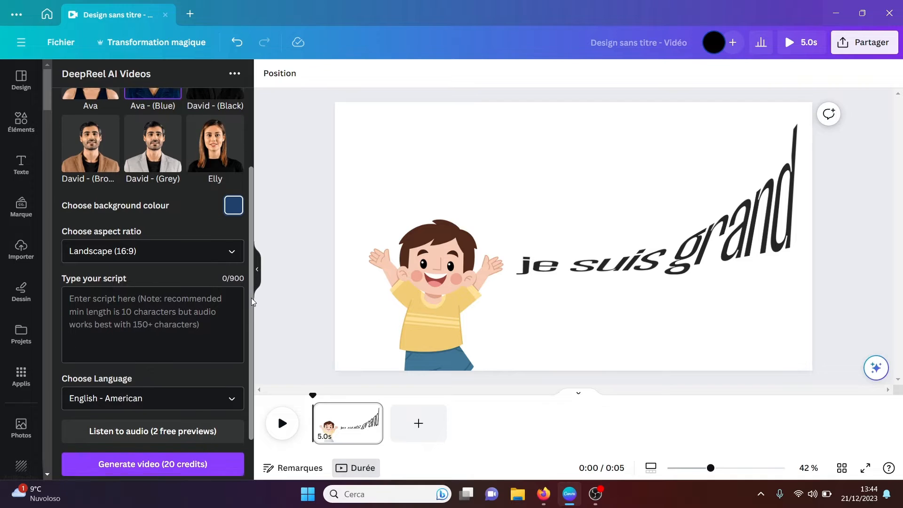
left_click(122, 298)
type("uuuuuuuuuuuuuu")
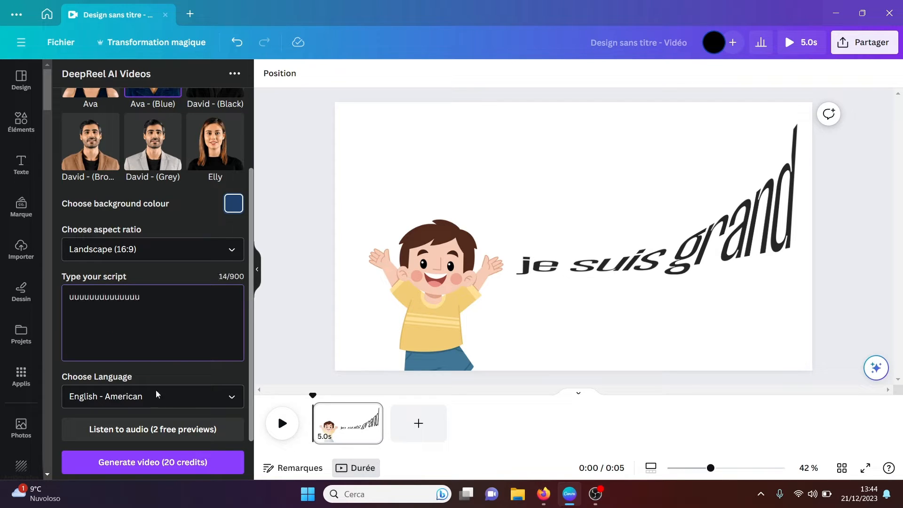
scroll(249, 363, "down", 2)
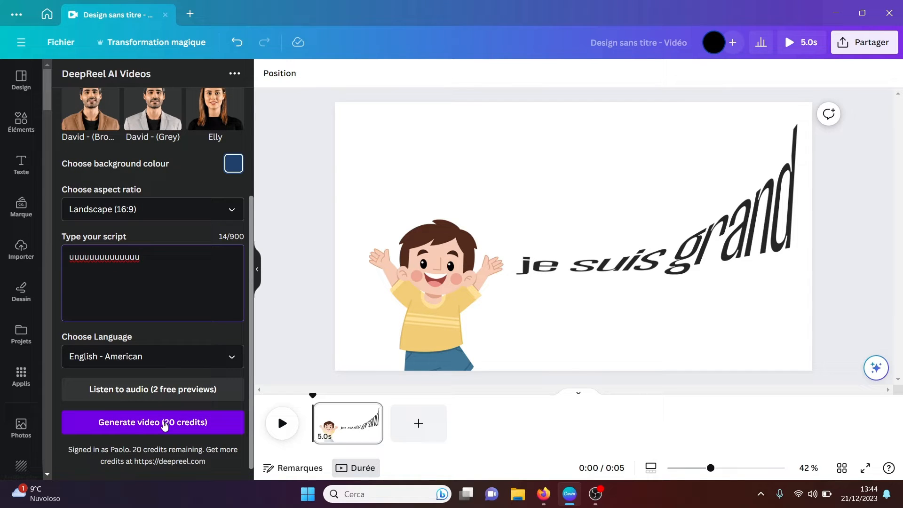
left_click(164, 423)
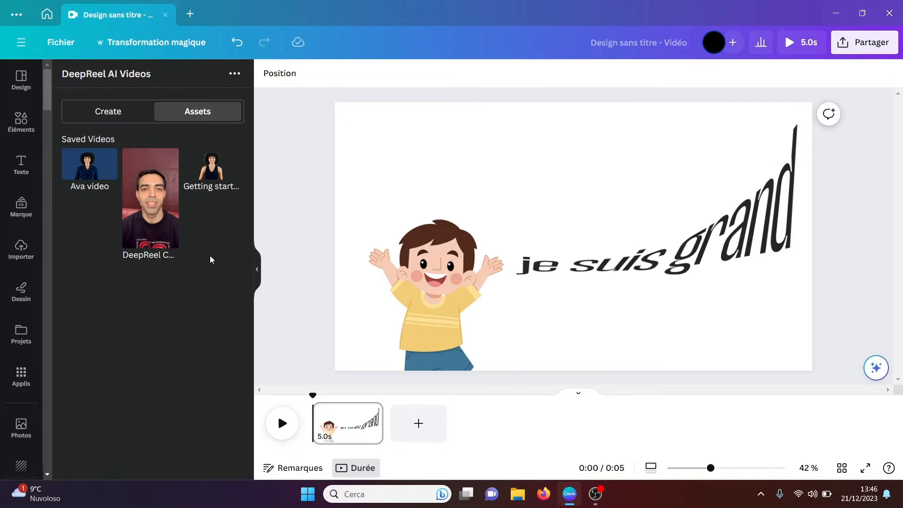
Step: Place the saved Ava video on the page, try the Effaceur d'arrière-plan background remover on it and delete the video
left_click(91, 174)
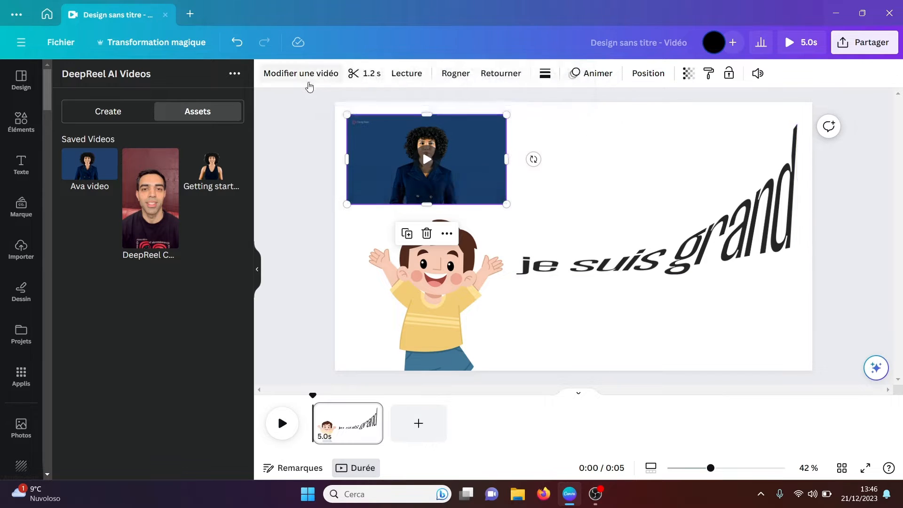
left_click(307, 79)
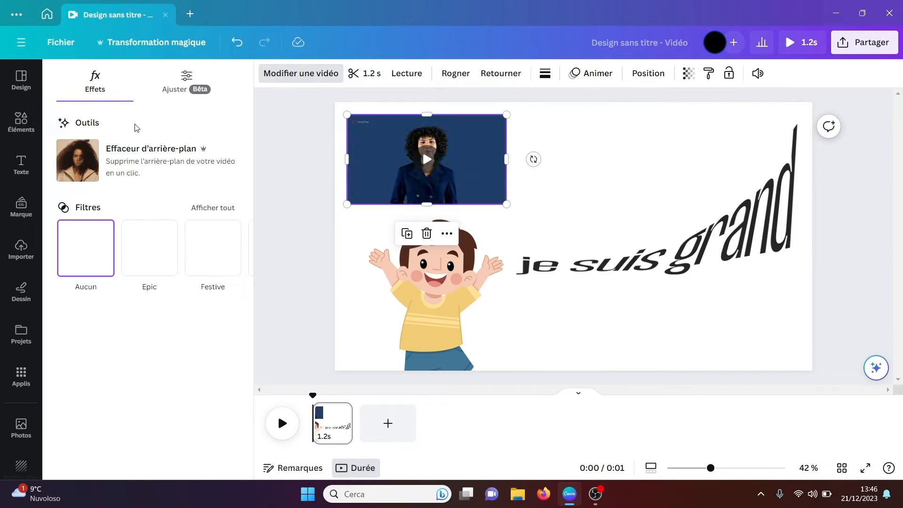
left_click(131, 160)
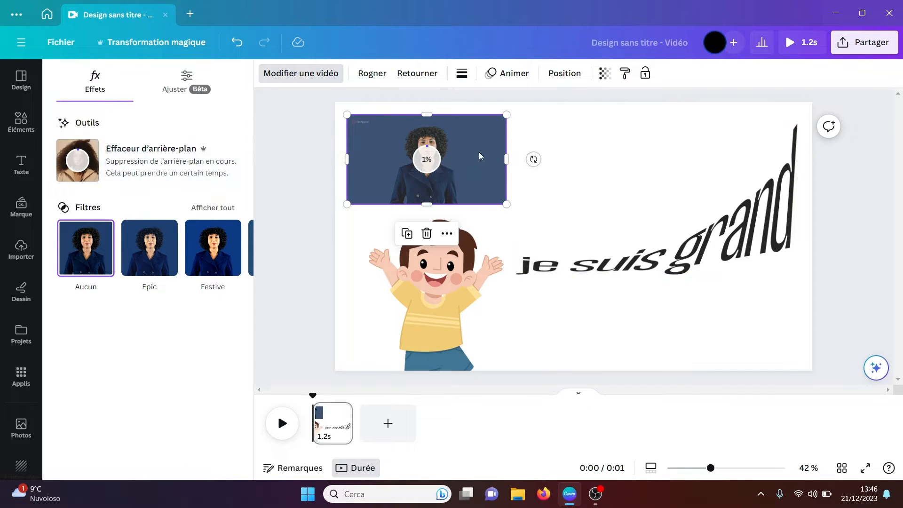
key("Delete")
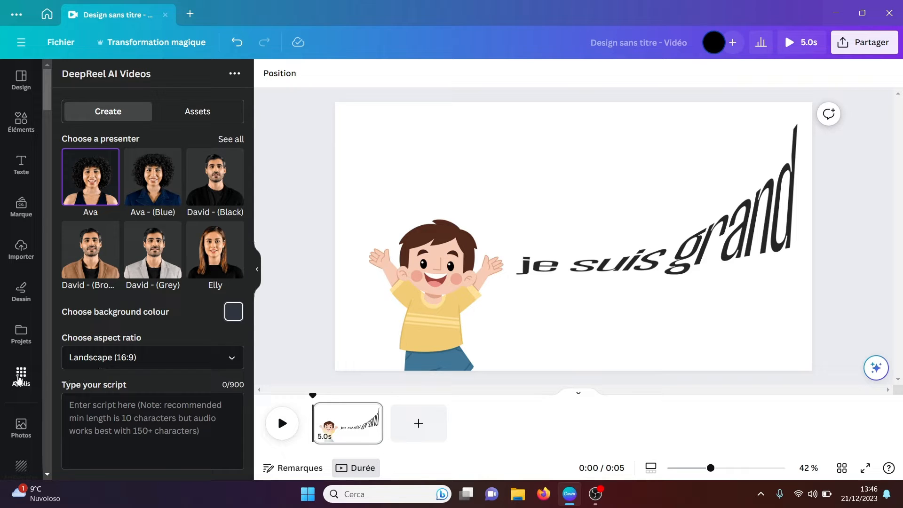
Step: Look at the HeyGen AI Avatars app and the AiVOOV app among the AI apps
left_click(19, 379)
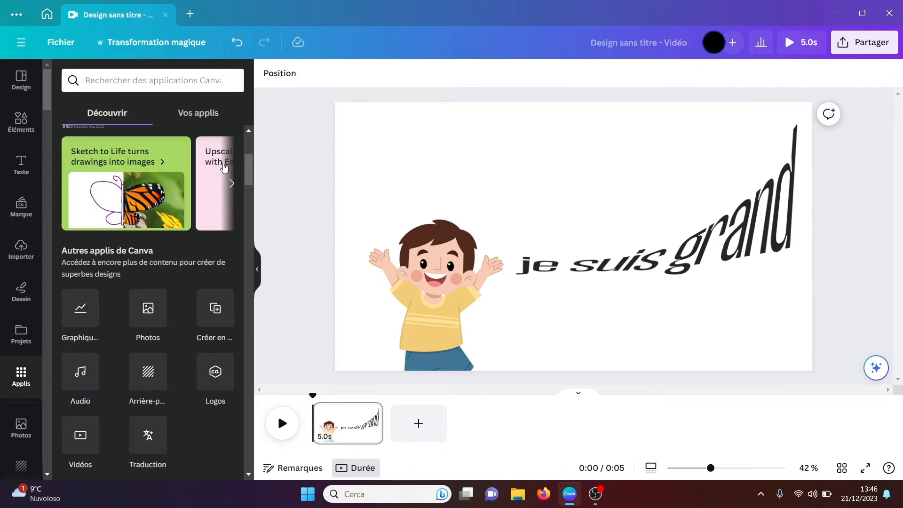
scroll(246, 202, "down", 5)
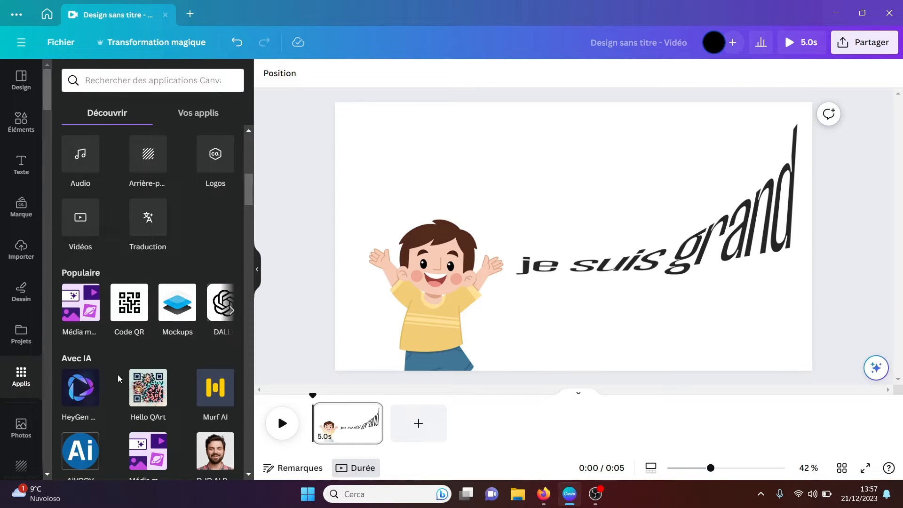
left_click(75, 393)
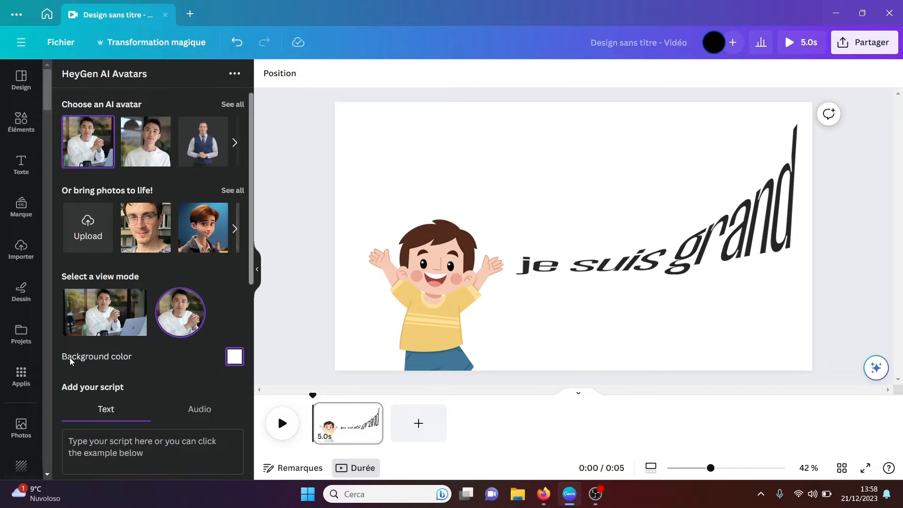
left_click(21, 376)
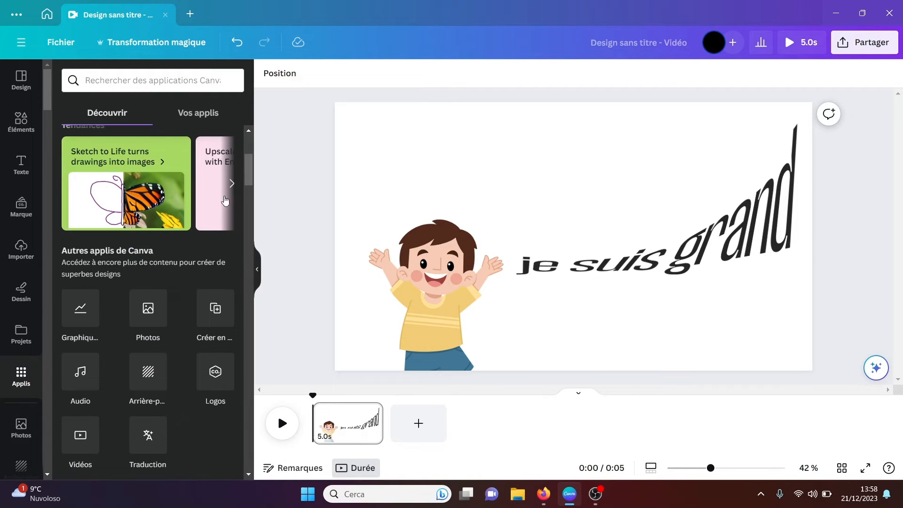
left_click_drag(251, 181, 246, 203)
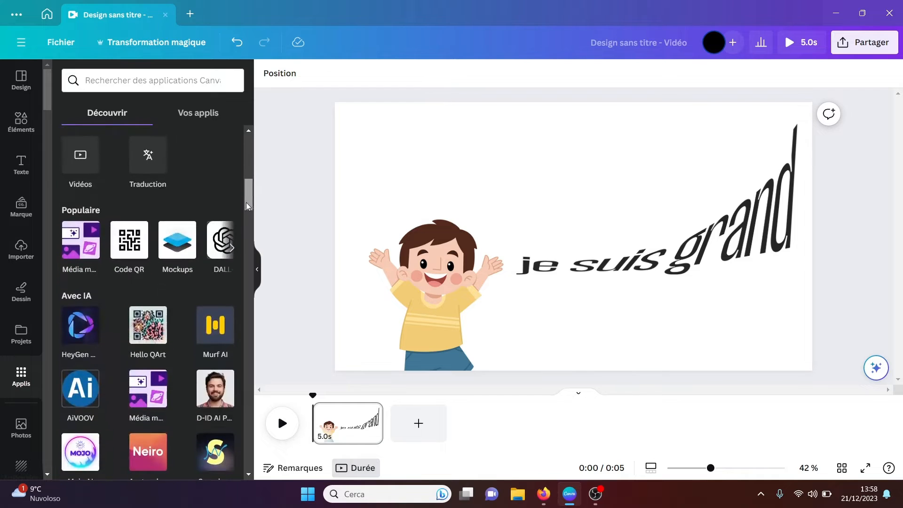
left_click(73, 395)
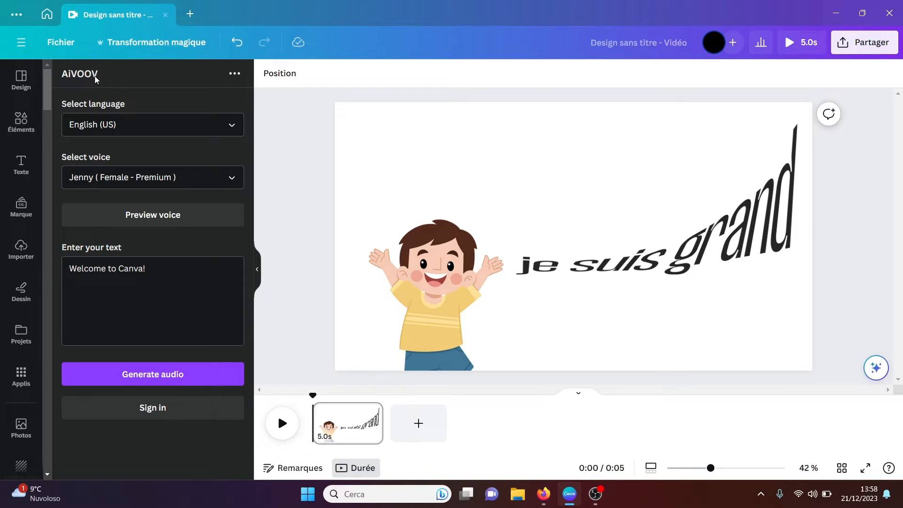
Step: Open the Enhancer app, view the Unsplash site in Firefox and return to the Canva design
left_click(21, 374)
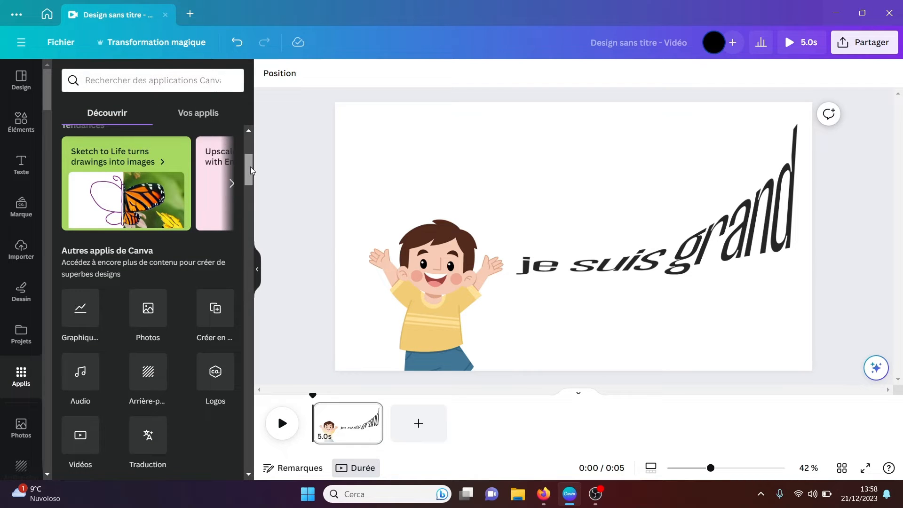
left_click_drag(250, 167, 247, 207)
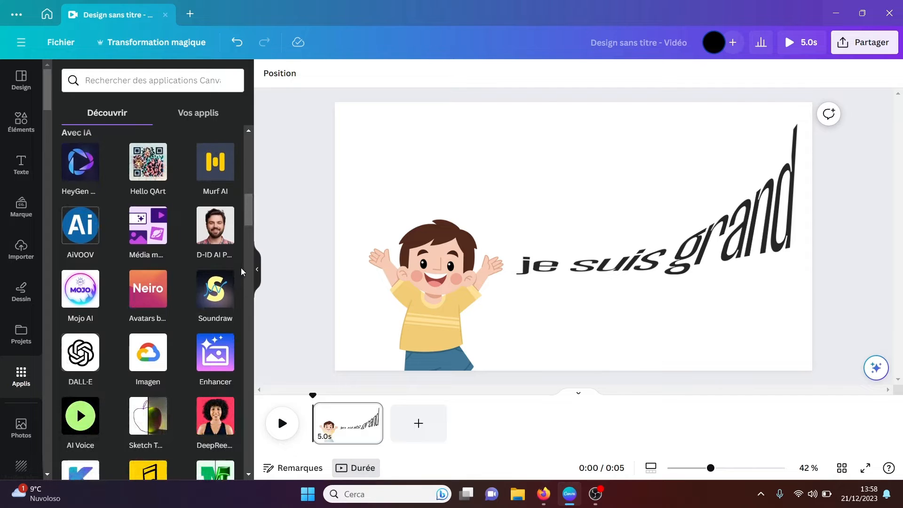
left_click_drag(248, 217, 247, 222)
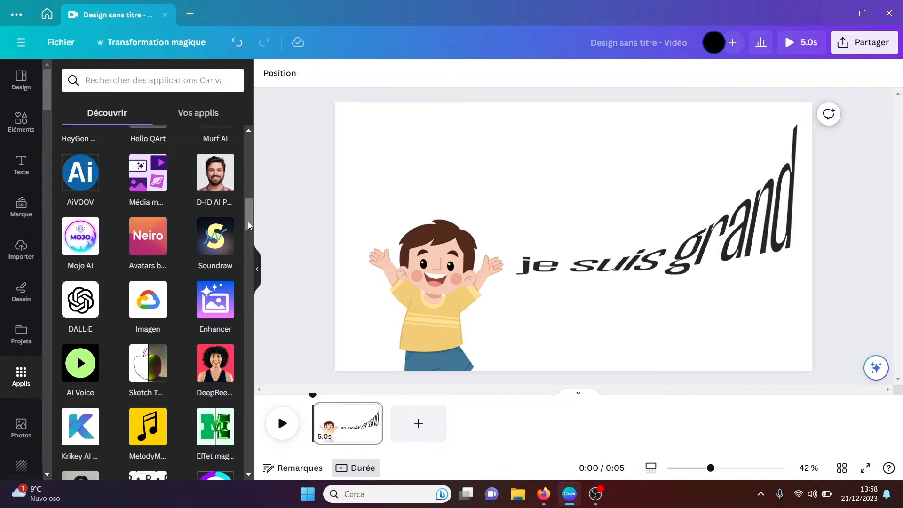
left_click(212, 307)
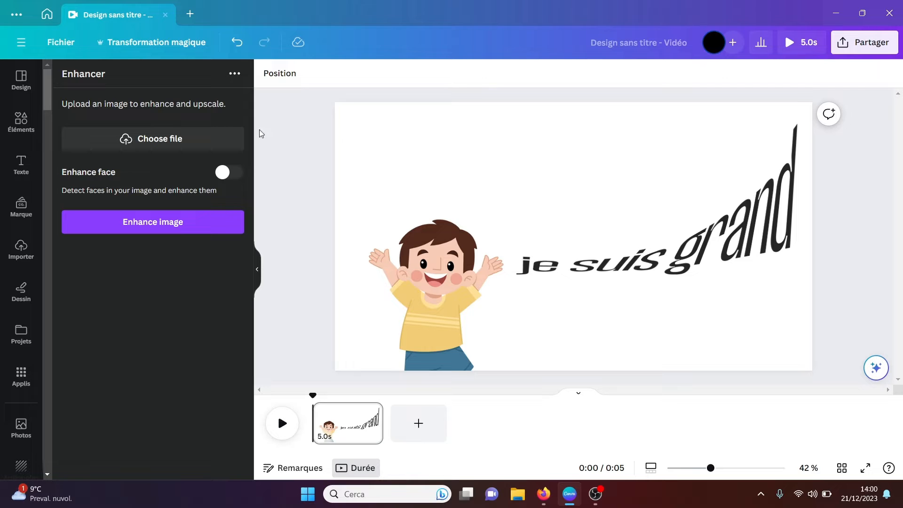
left_click(544, 497)
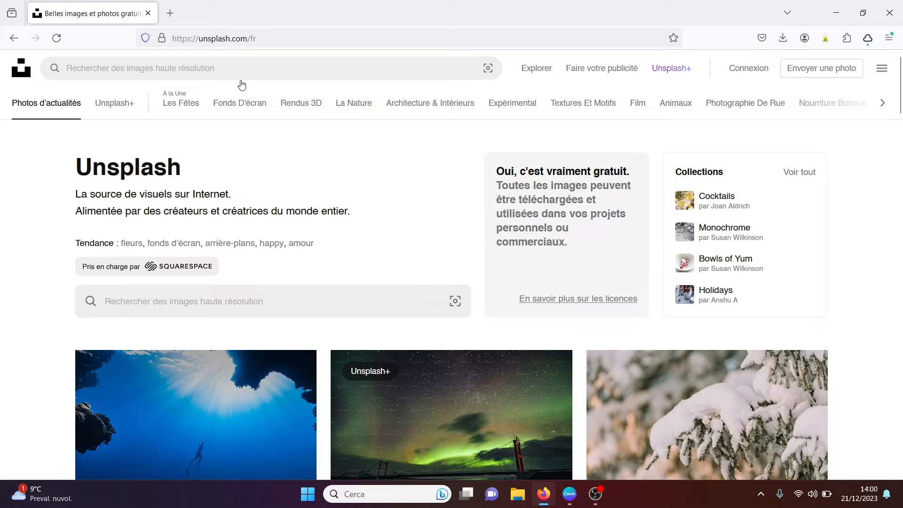
left_click(570, 502)
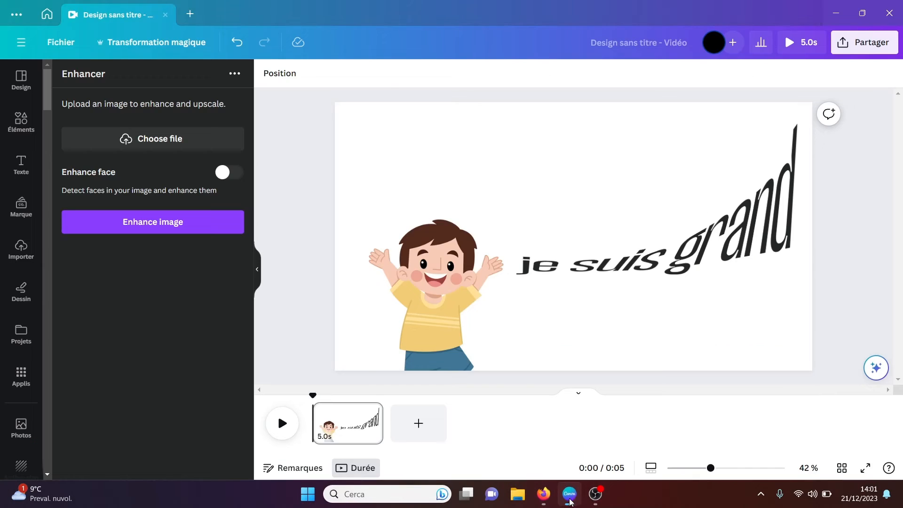
Step: Load the downloaded Unsplash photo ending in (1), the girl on the railway track, into Enhancer and enhance it with Enhance face off
left_click(155, 139)
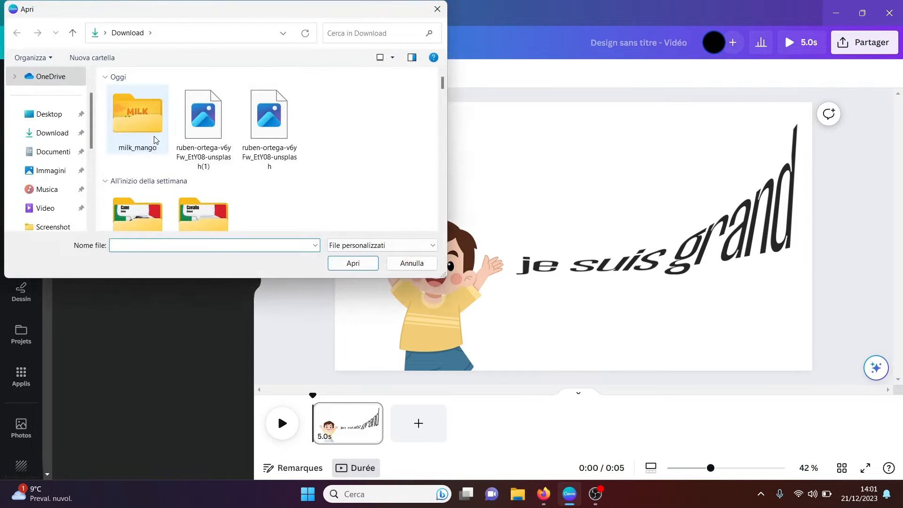
left_click(210, 130)
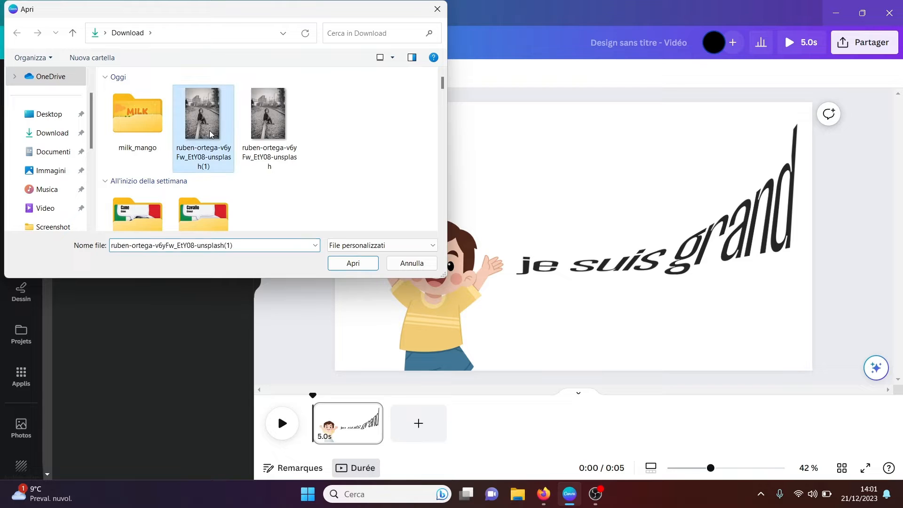
left_click(354, 264)
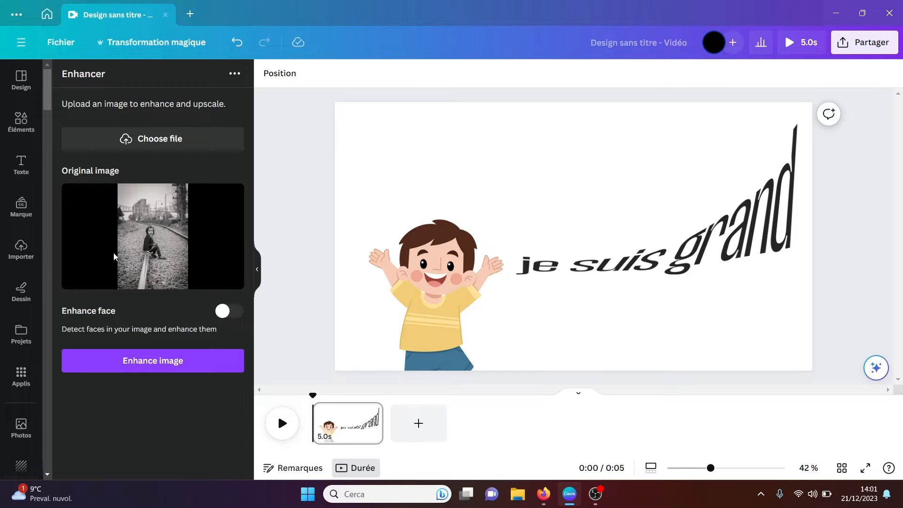
left_click(160, 366)
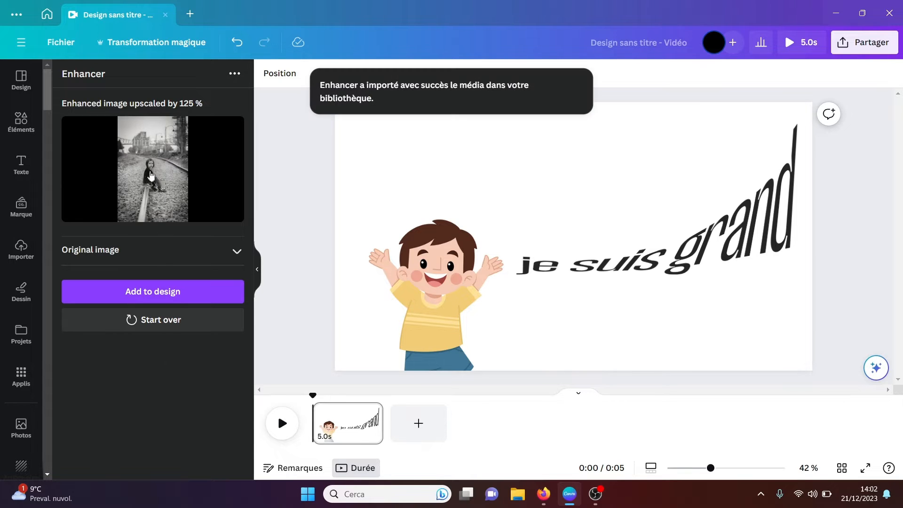
Step: Place the enhanced photo on the page and enlarge it to cover roughly the left half
left_click(151, 175)
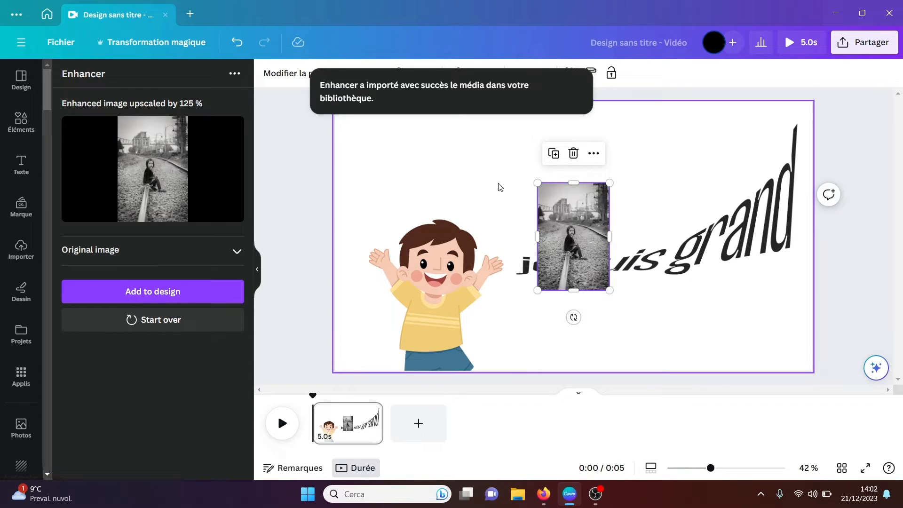
left_click_drag(296, 67, 289, 63)
left_click_drag(432, 178, 406, 295)
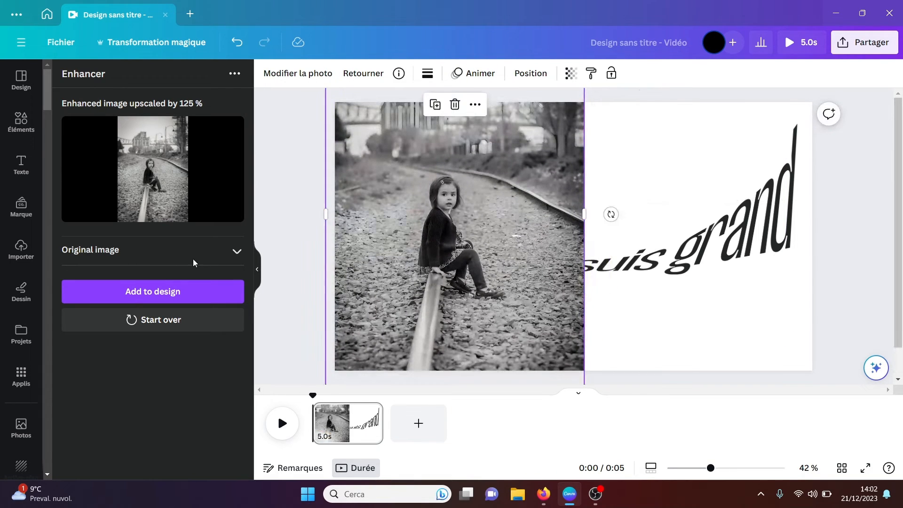
Step: Show the original image in Enhancer, place it enlarged beside the enhanced photo for comparison and delete it
left_click(238, 254)
left_click(136, 323)
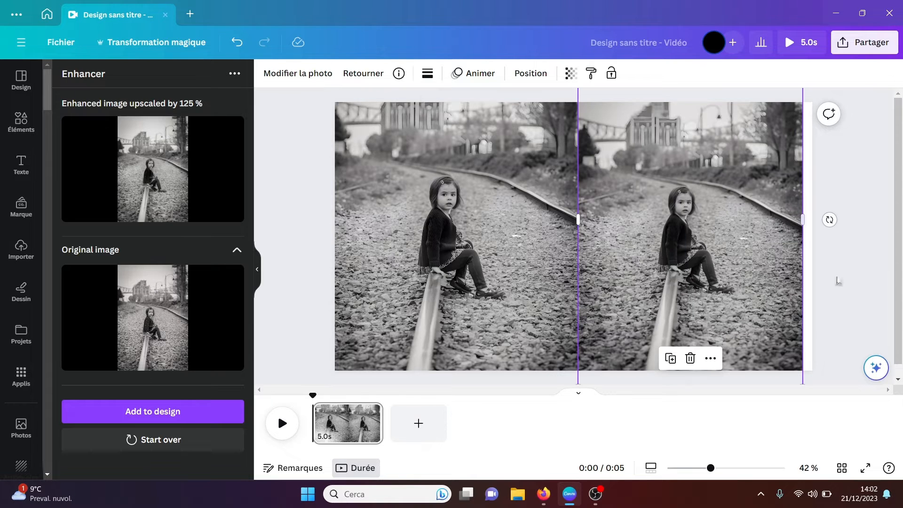
key("Delete")
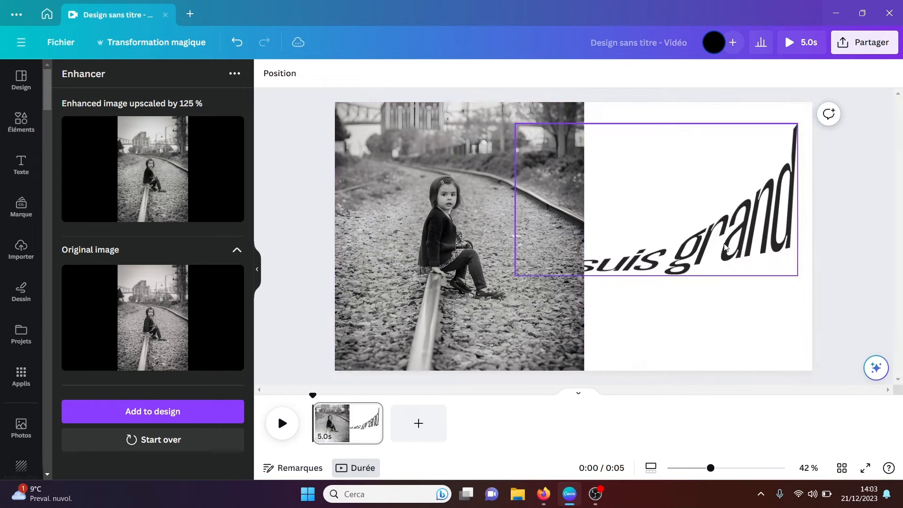
Step: Import the downloaded Unsplash photo ending in (1) and place it enlarged over the right half of the page, beside the enhanced version
left_click(21, 249)
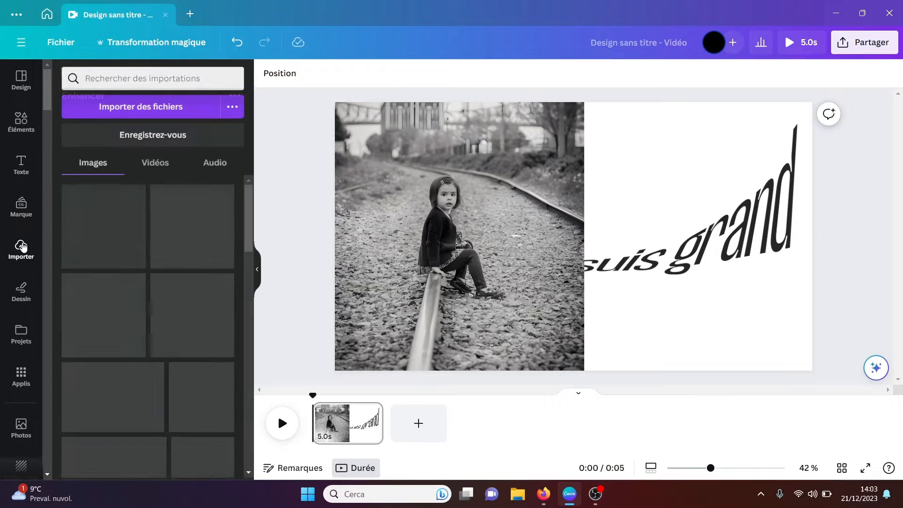
left_click(162, 109)
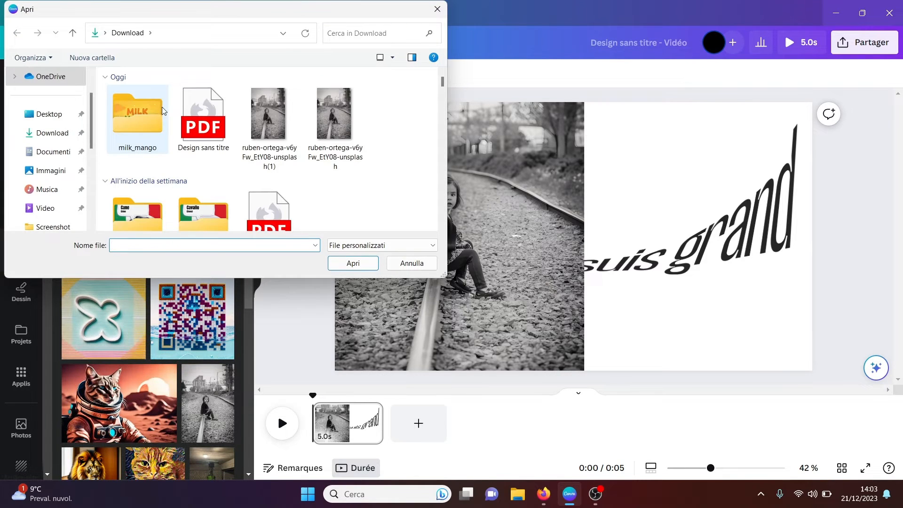
left_click(273, 118)
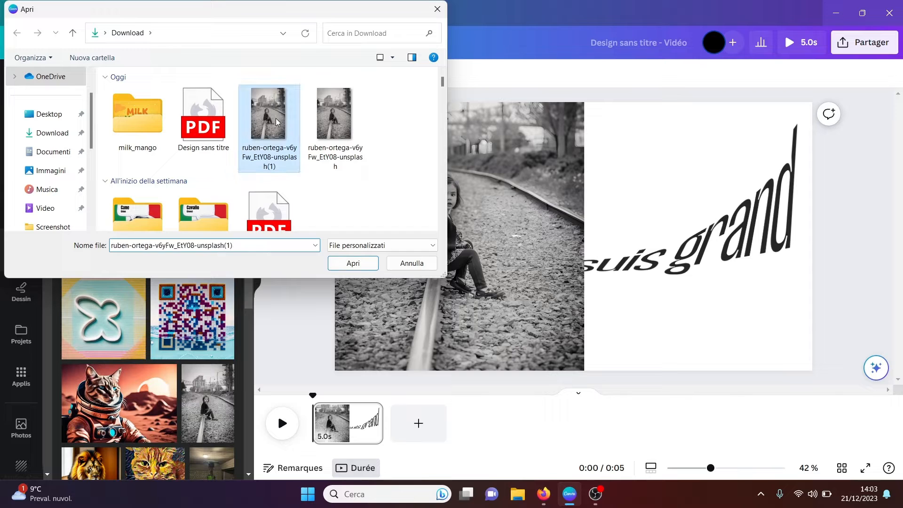
left_click(353, 263)
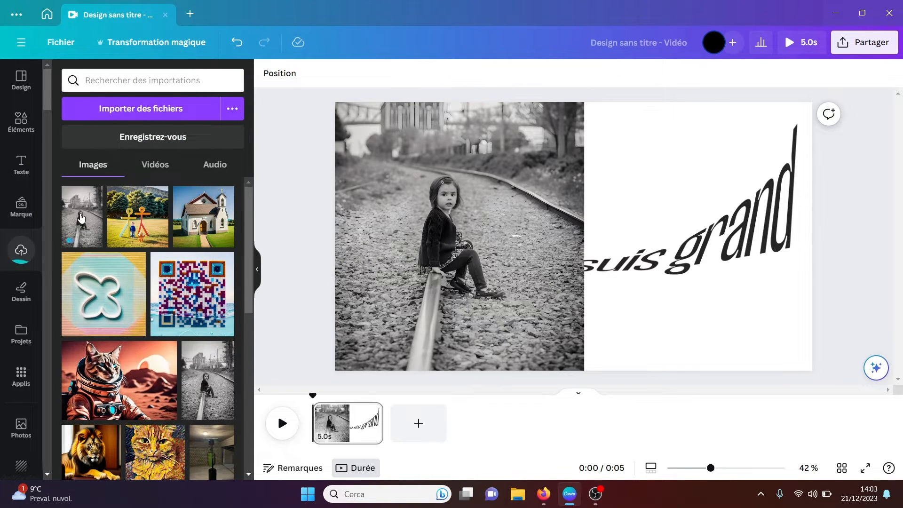
left_click(81, 218)
left_click_drag(642, 134, 882, 4)
left_click_drag(718, 173, 761, 262)
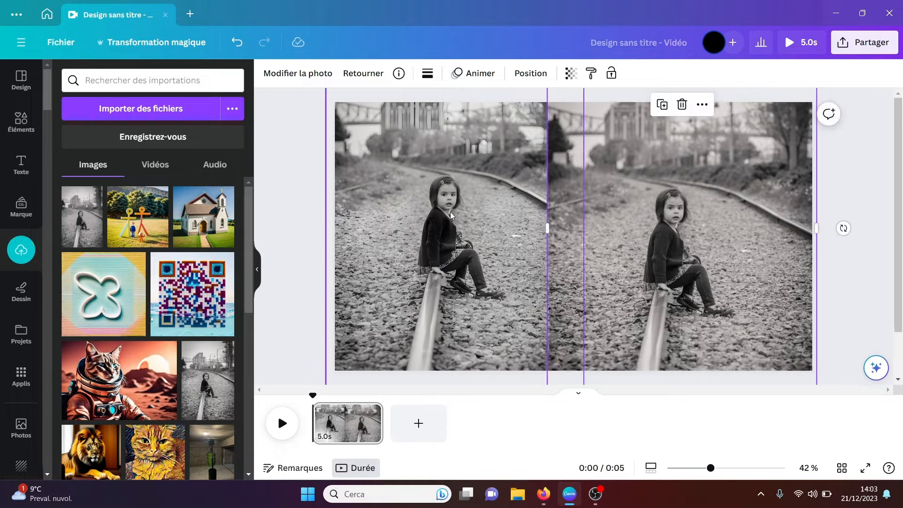
Step: Compare the enhanced and original photos and delete both from the page
left_click(291, 217)
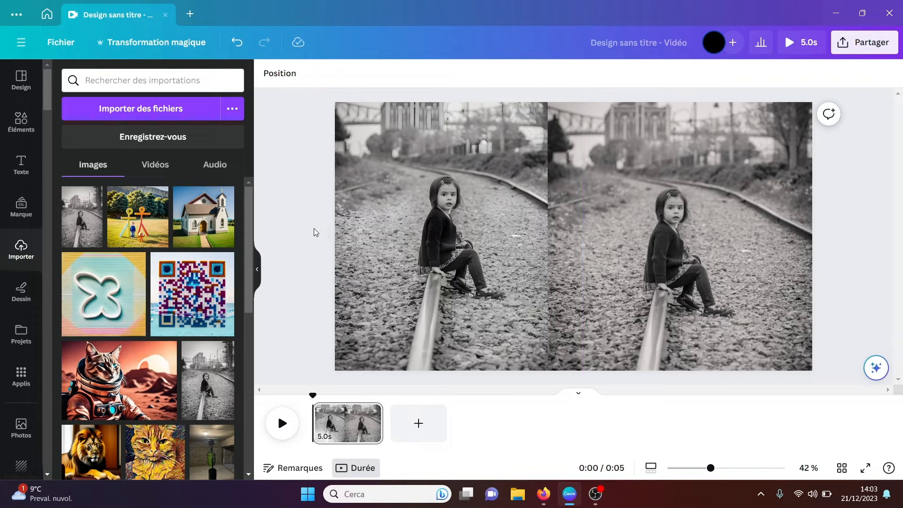
left_click(412, 225)
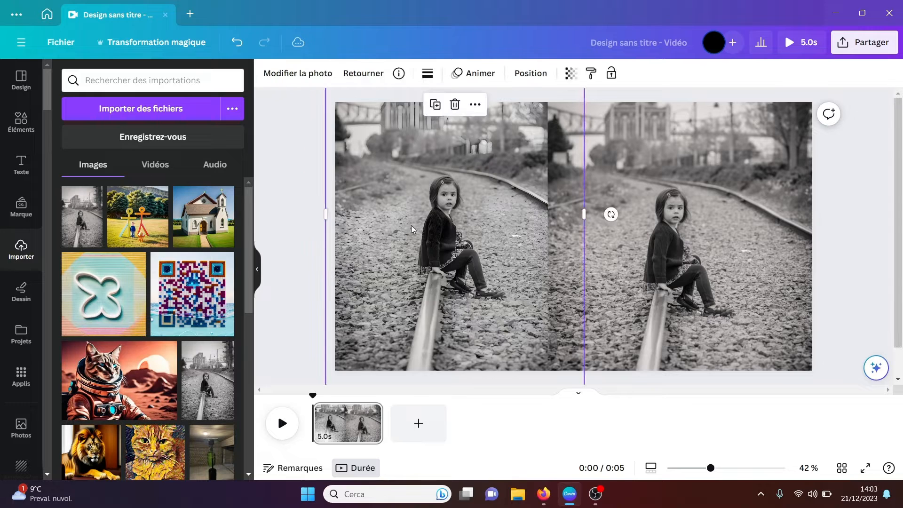
left_click(691, 204)
key("Delete")
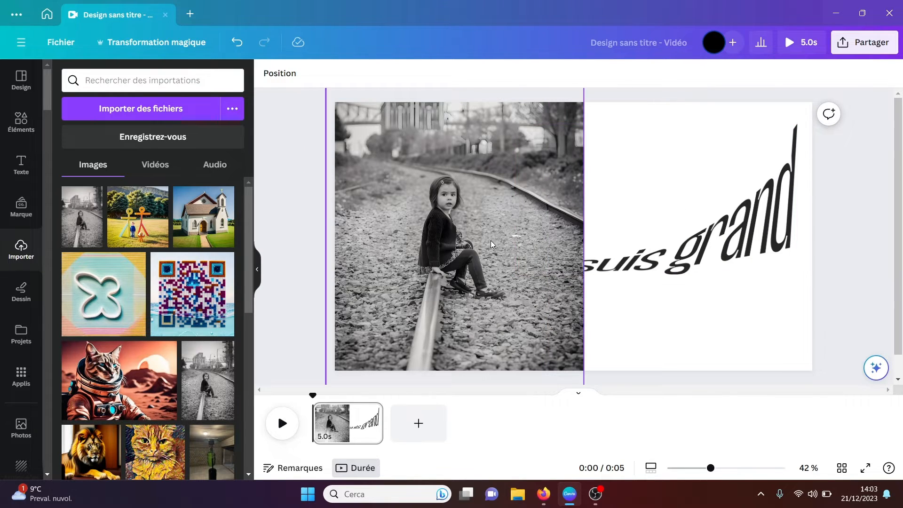
left_click(490, 241)
key("Delete")
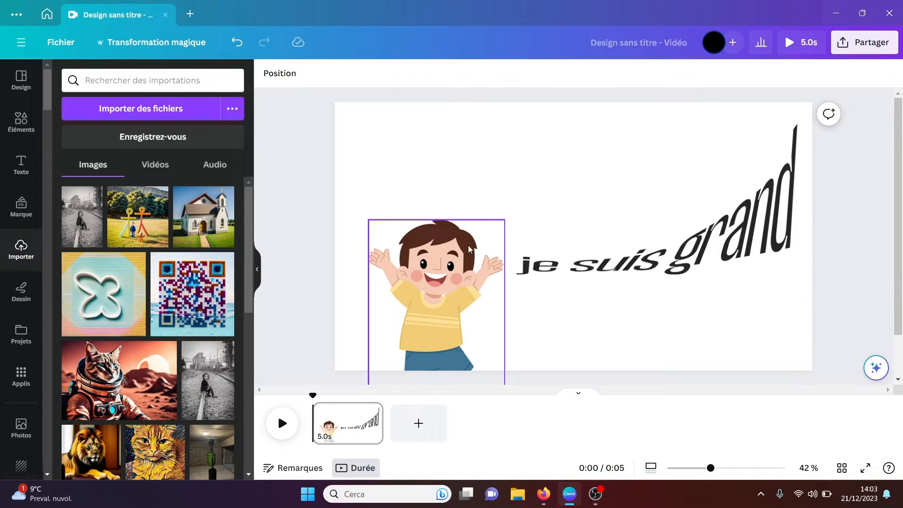
Step: Reopen the Enhancer app from the AI apps to look at its Enhance face option
left_click(21, 374)
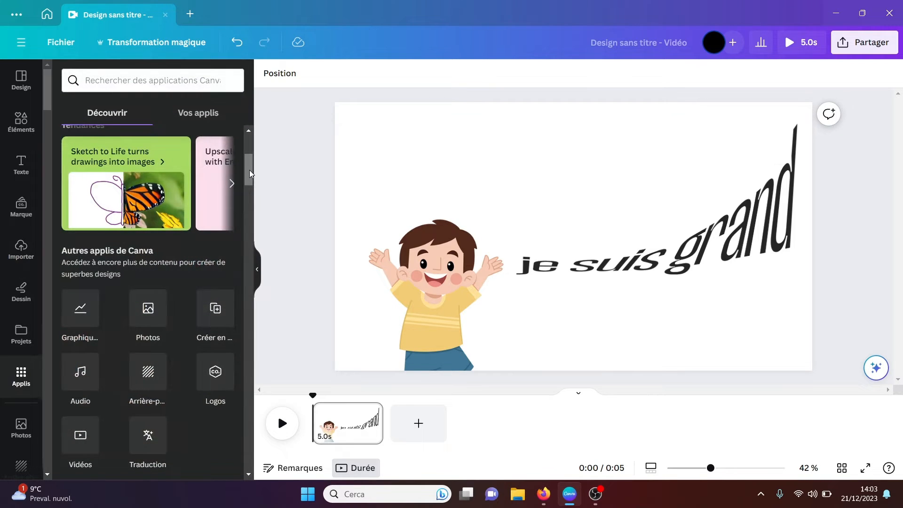
left_click_drag(250, 171, 247, 203)
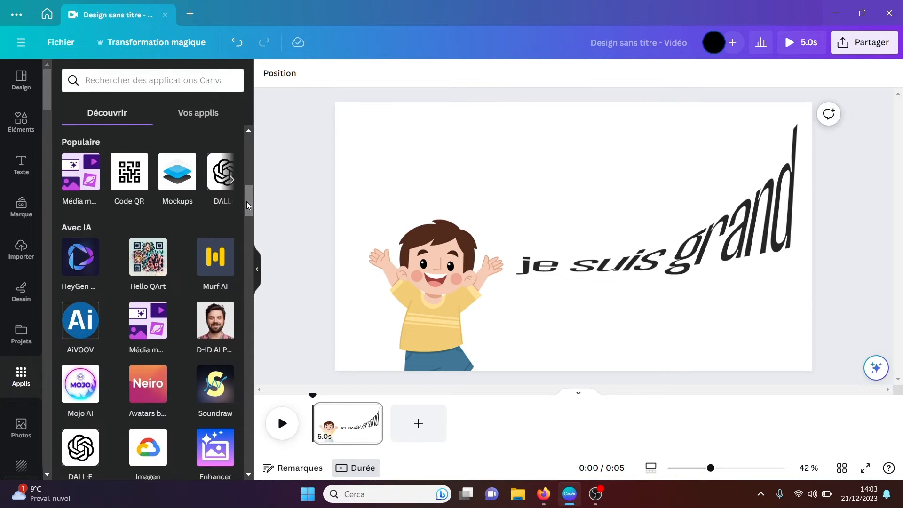
scroll(219, 452, "down", 10)
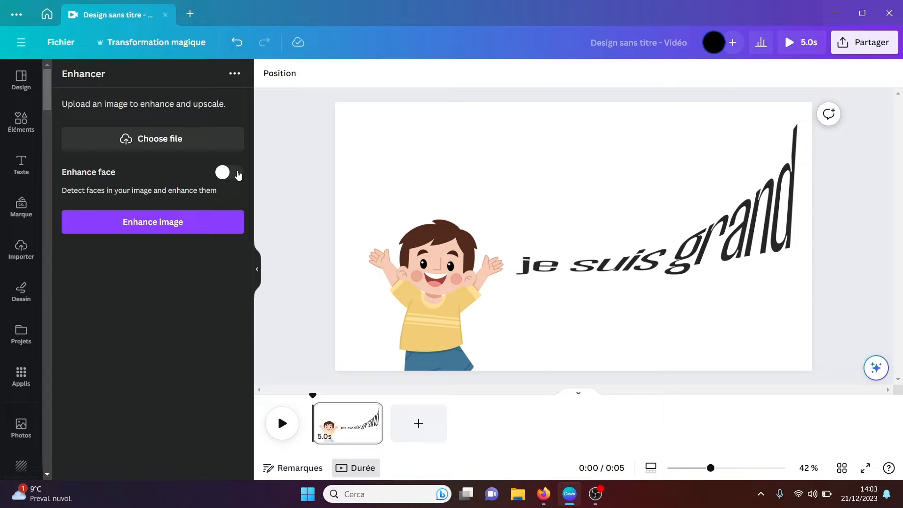
Step: Look at the AI Voice app's account connection page and return to the list of apps
left_click(11, 381)
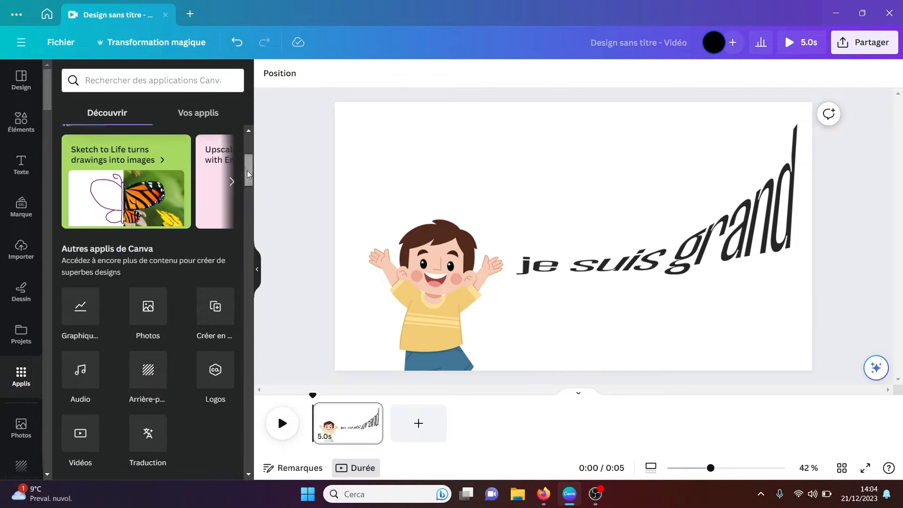
left_click_drag(248, 174, 244, 224)
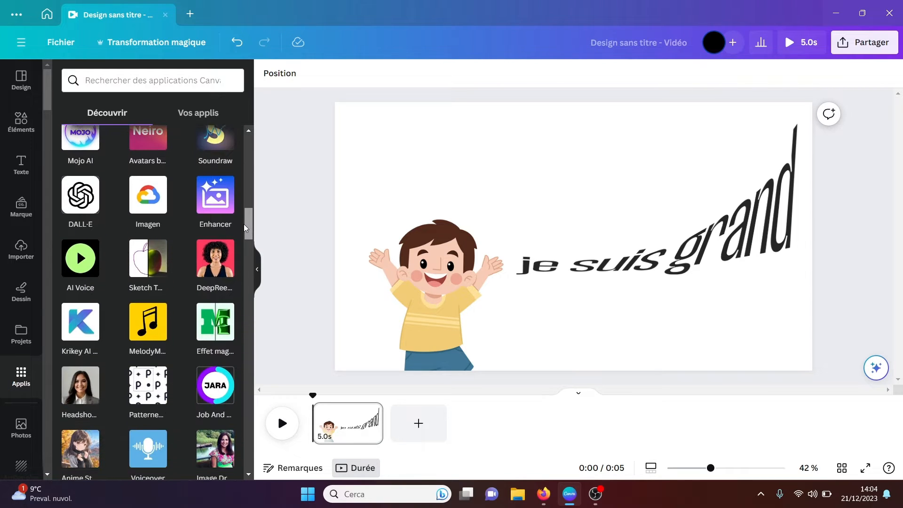
left_click(82, 267)
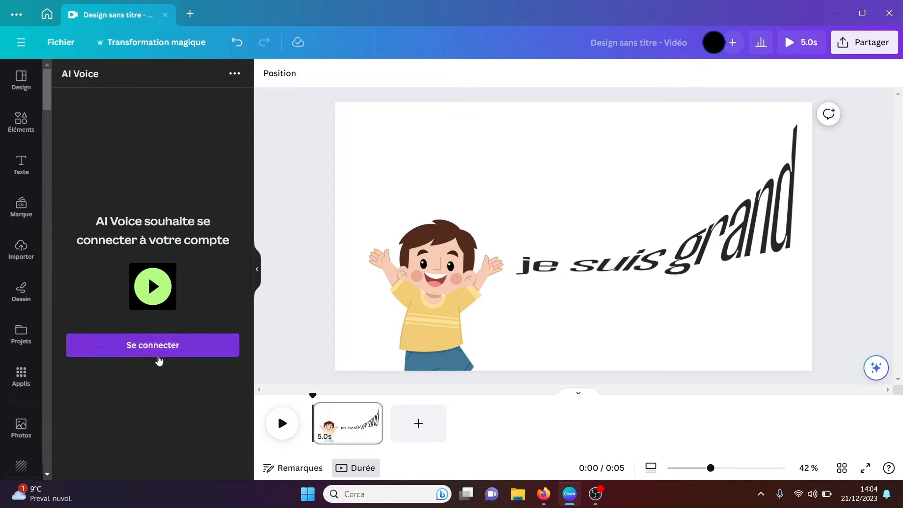
left_click(23, 381)
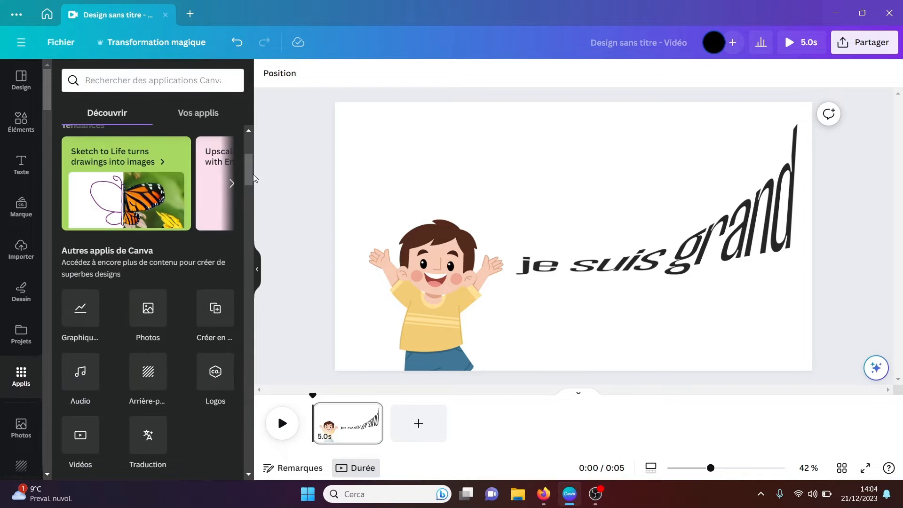
Step: In Krikey AI Animate, generate an animation of the skeleton avatar using Holiday Surprise and the speech "Hello, everyone!"
left_click_drag(248, 174, 245, 226)
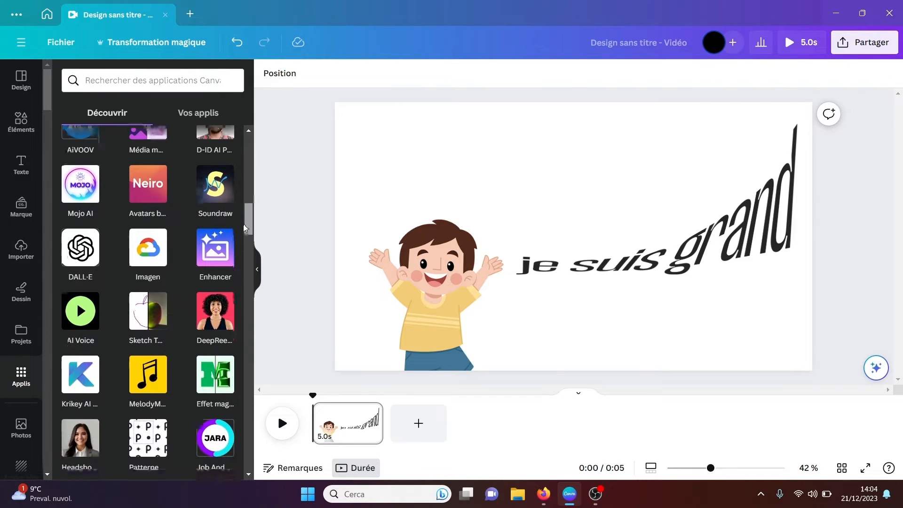
left_click(85, 386)
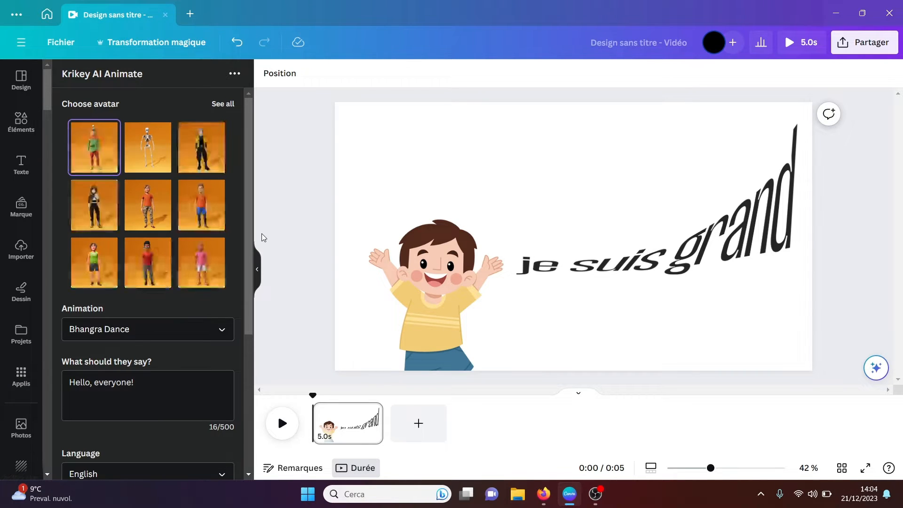
left_click(167, 167)
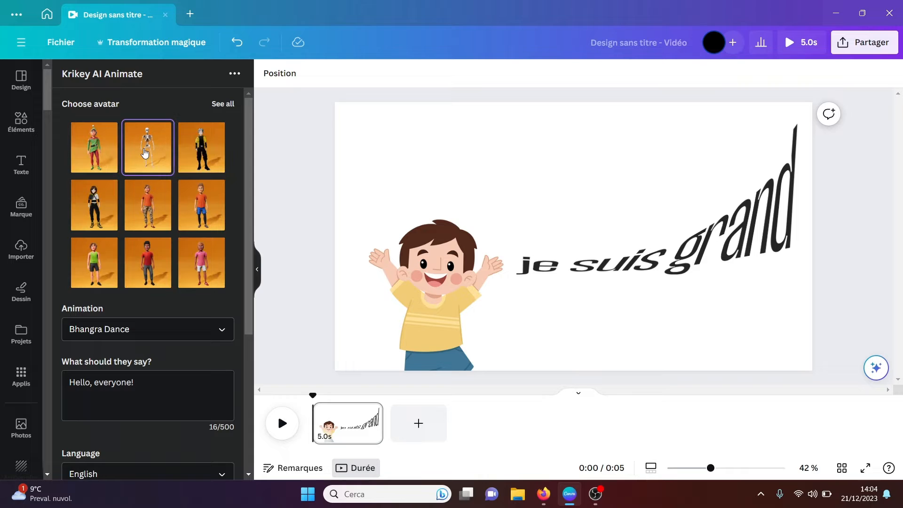
left_click_drag(250, 162, 244, 246)
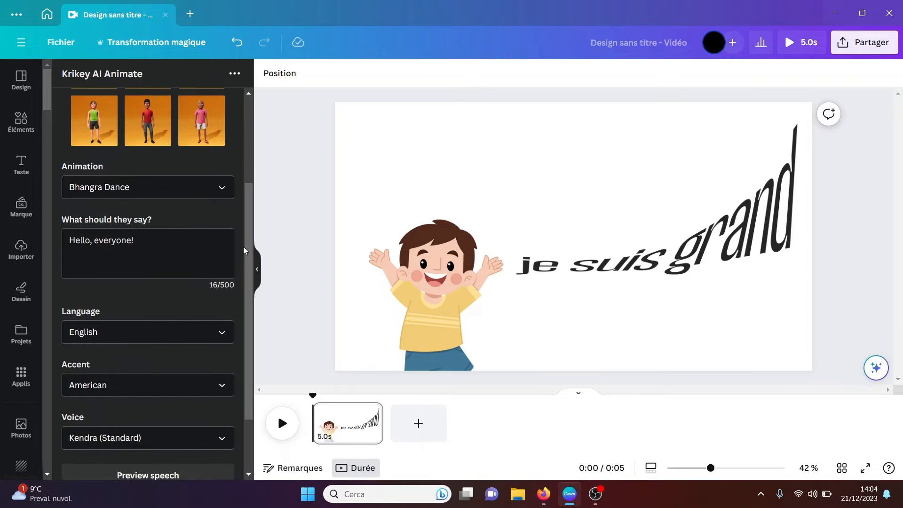
left_click(222, 188)
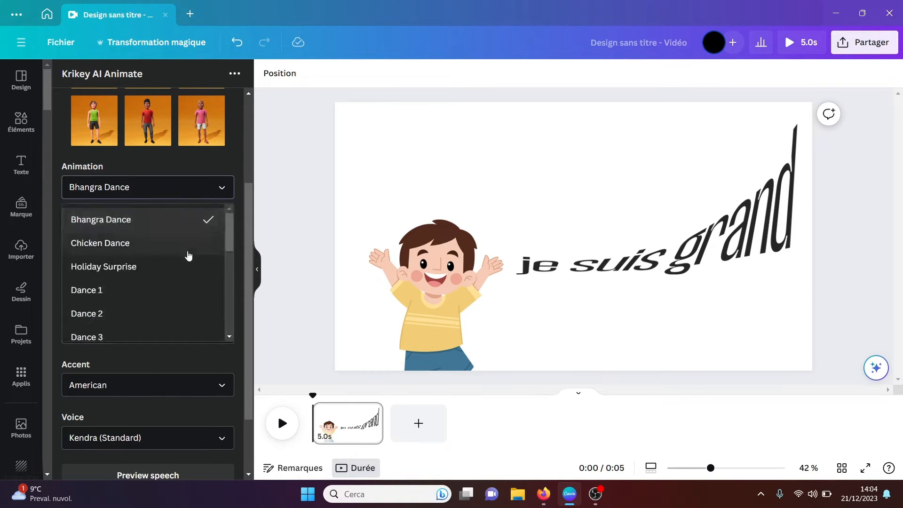
left_click(173, 278)
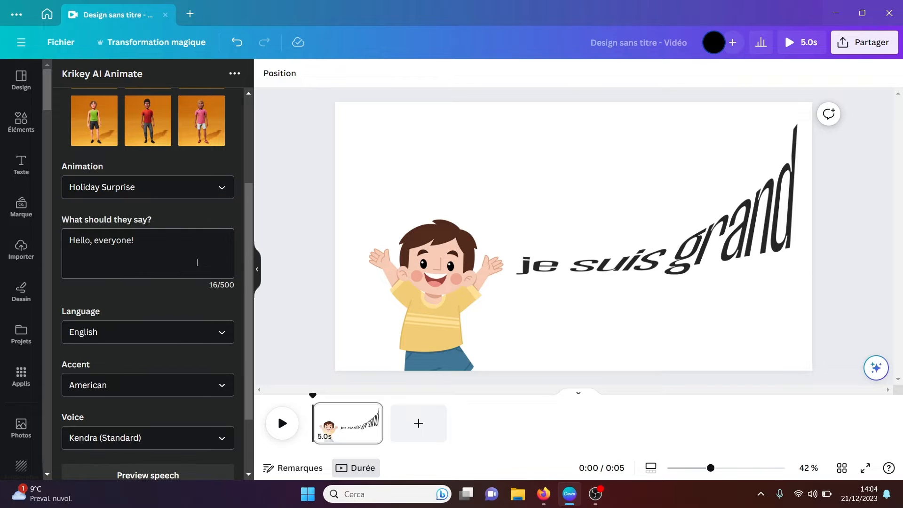
scroll(227, 260, "down", 1)
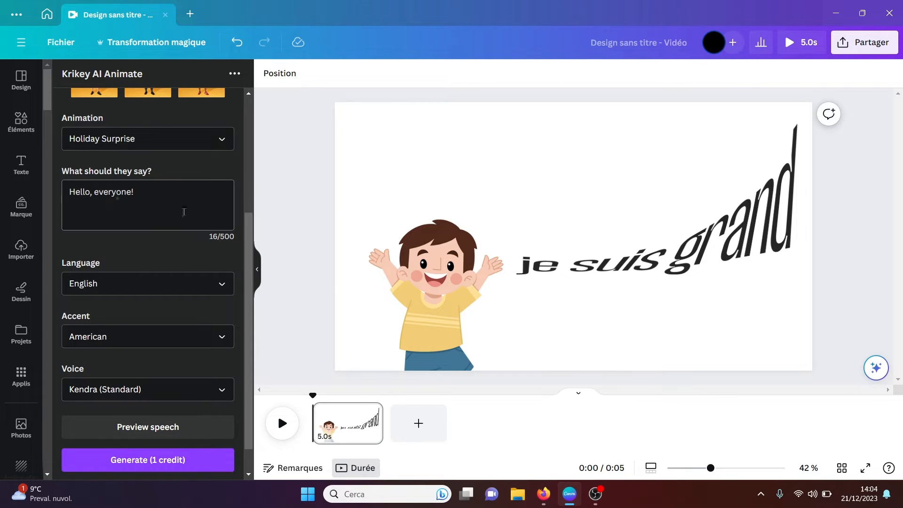
scroll(248, 254, "down", 1)
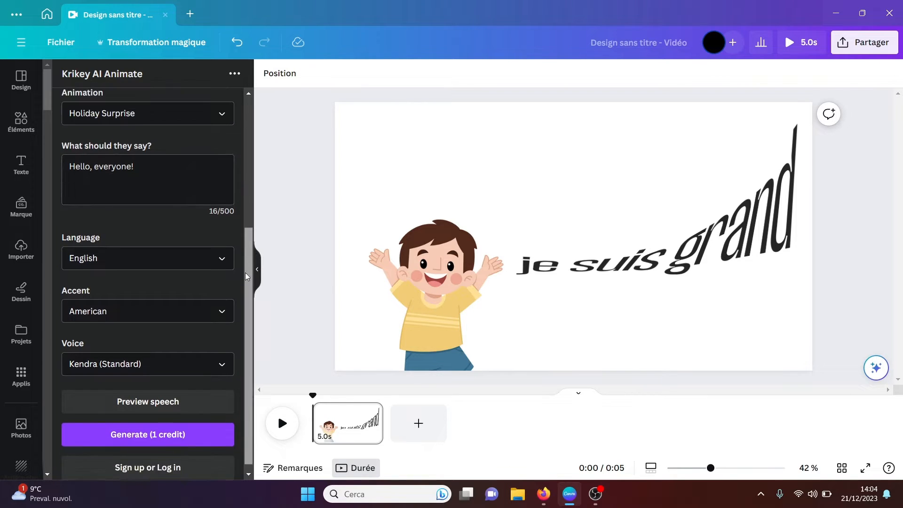
left_click(163, 426)
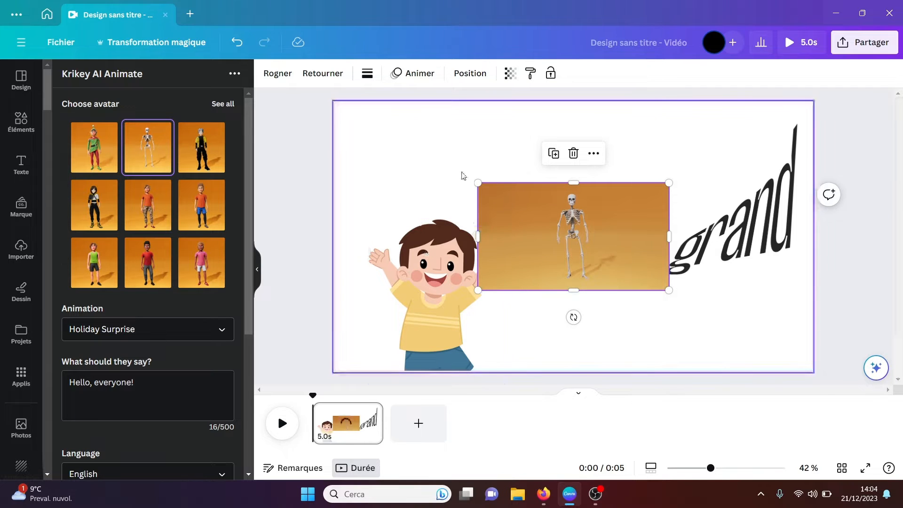
Step: Enlarge the generated skeleton animation over the whole page to preview it, and delete it
left_click_drag(477, 183, 156, 33)
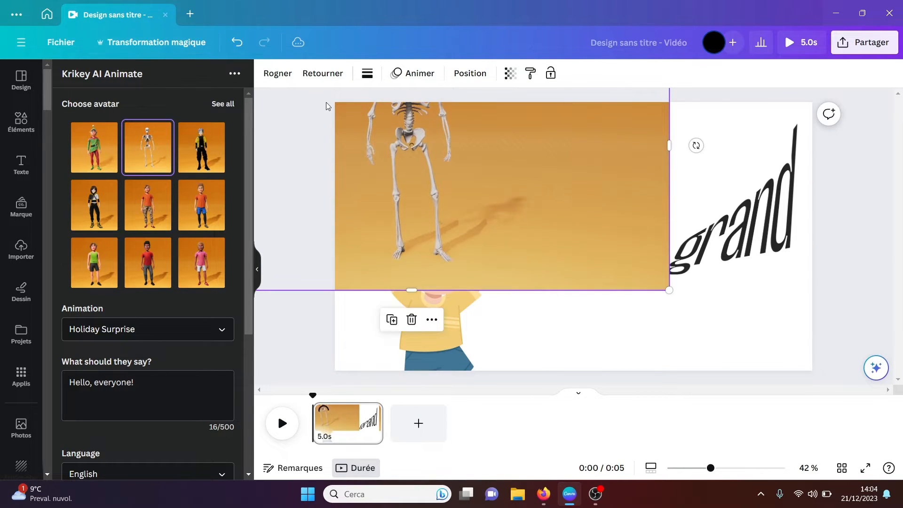
left_click_drag(383, 148, 541, 243)
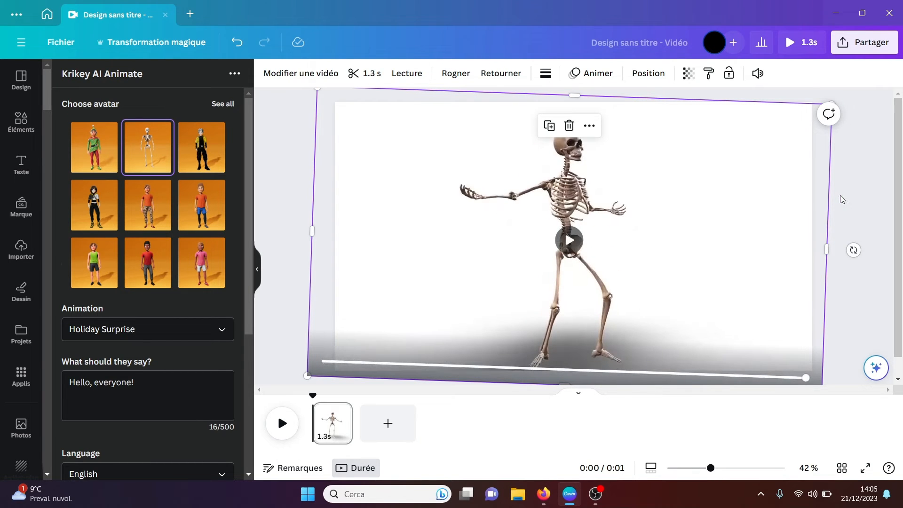
left_click(569, 241)
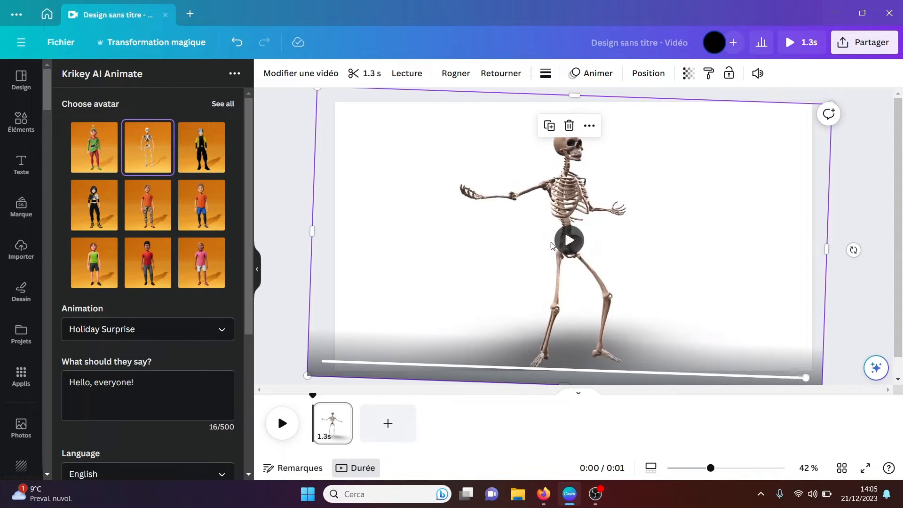
key("Delete")
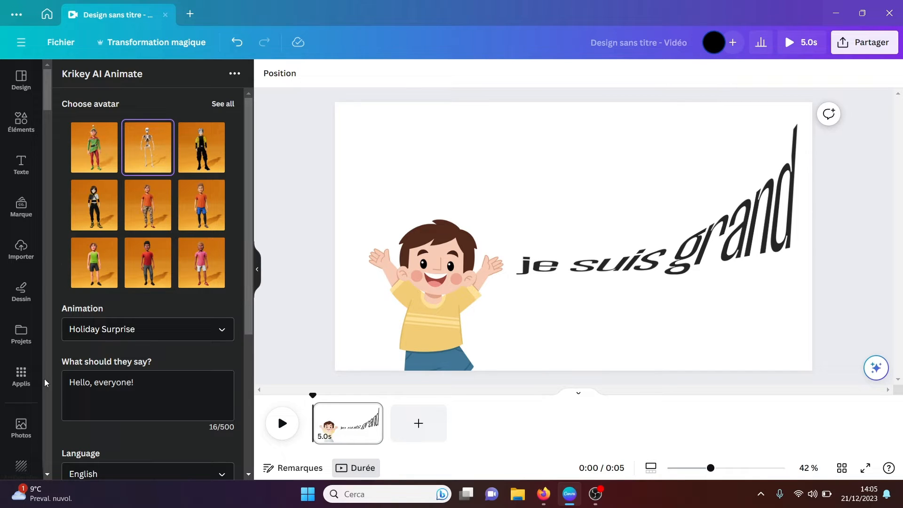
Step: In MelodyMuse, generate a music track described as "jazz music" with an adjusted duration and play it back
left_click(21, 376)
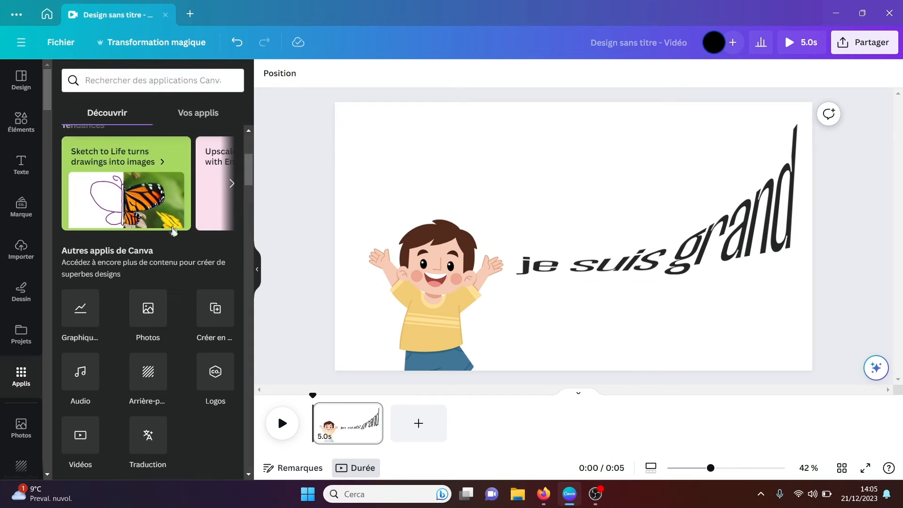
left_click_drag(251, 183, 248, 243)
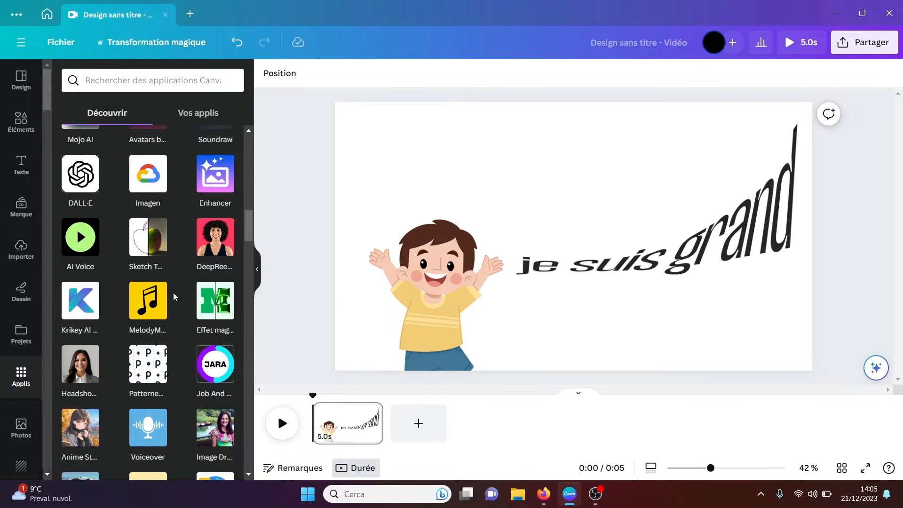
left_click(142, 305)
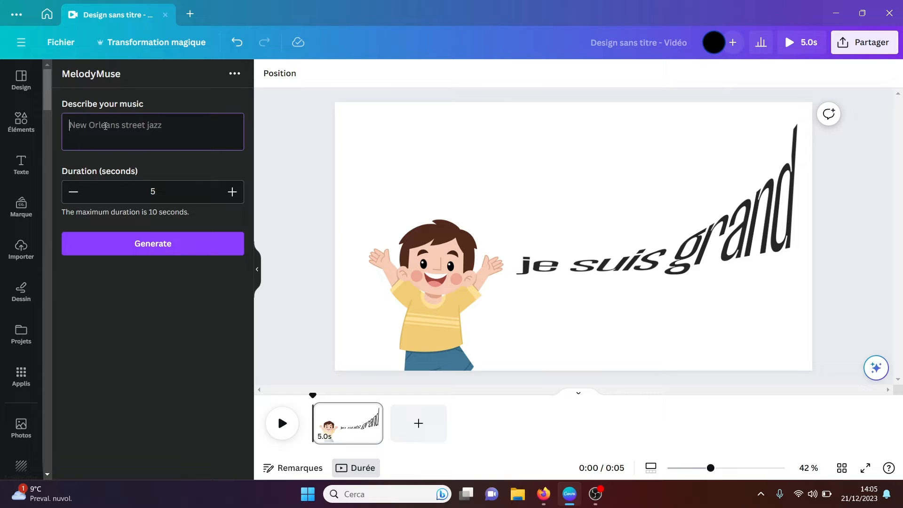
type("ja")
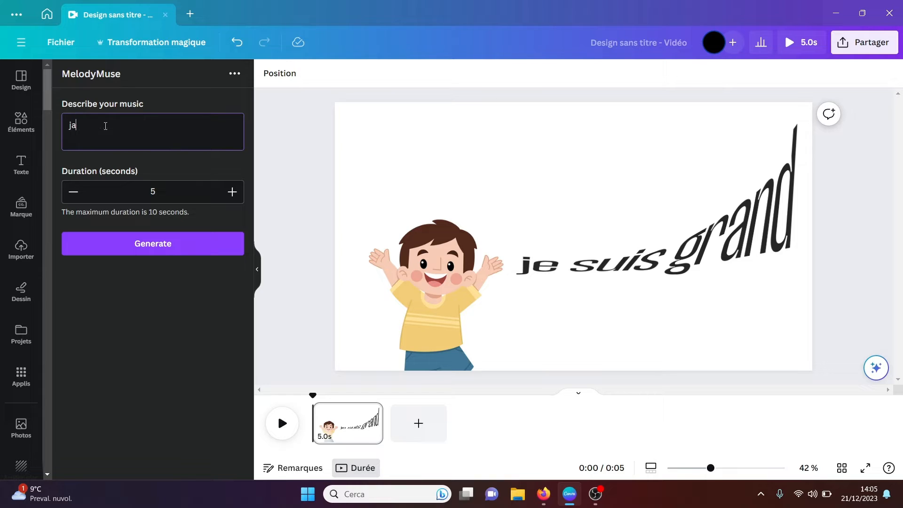
type("zz music")
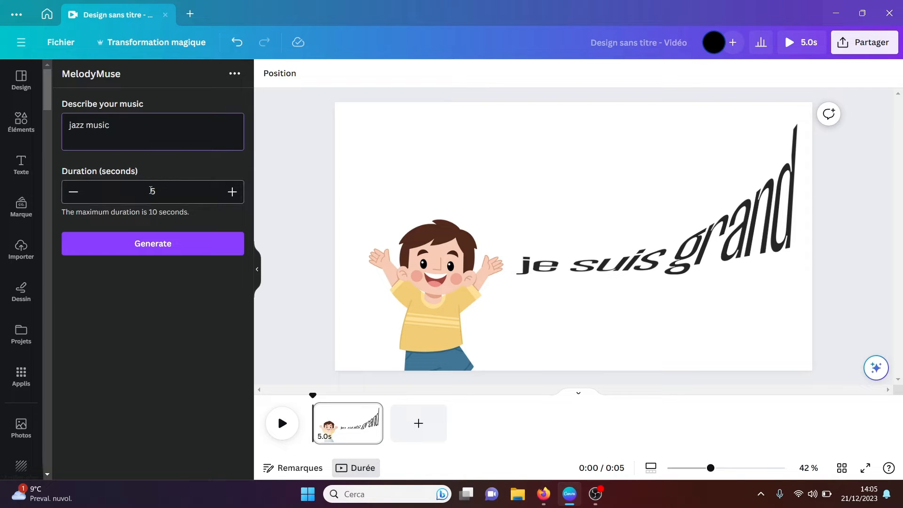
left_click(152, 190)
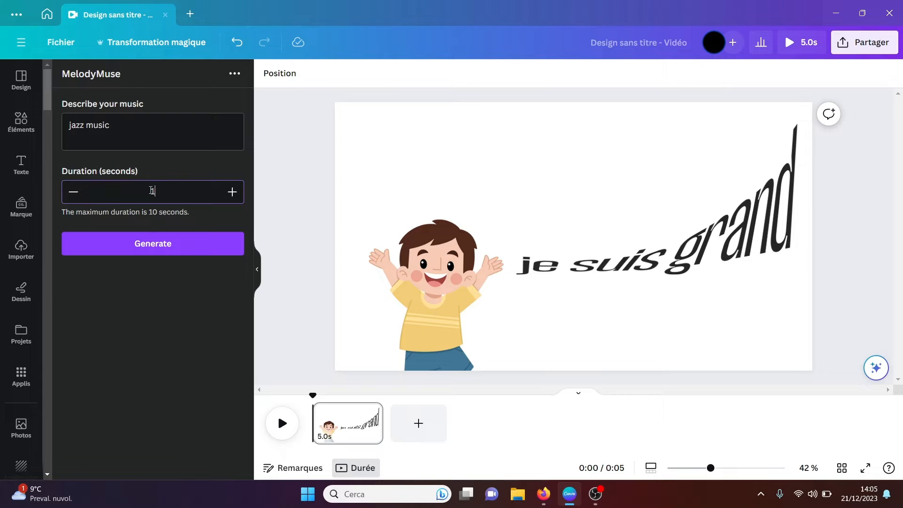
left_click(153, 249)
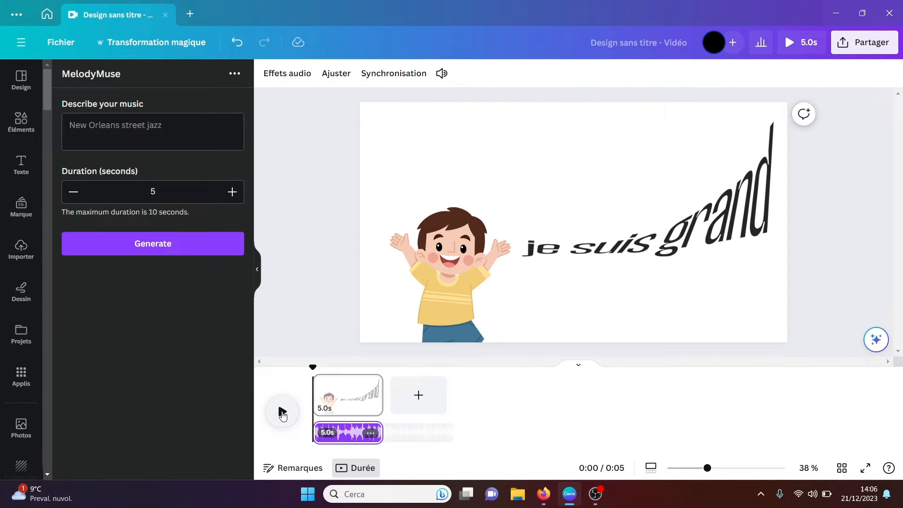
left_click(282, 414)
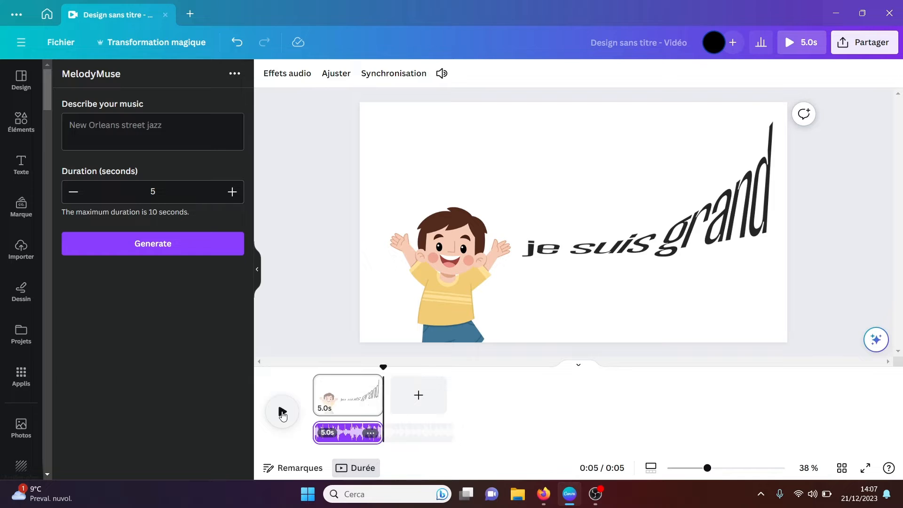
Step: Open the Effet magique app from the AI apps and look at its options and app details
left_click(21, 379)
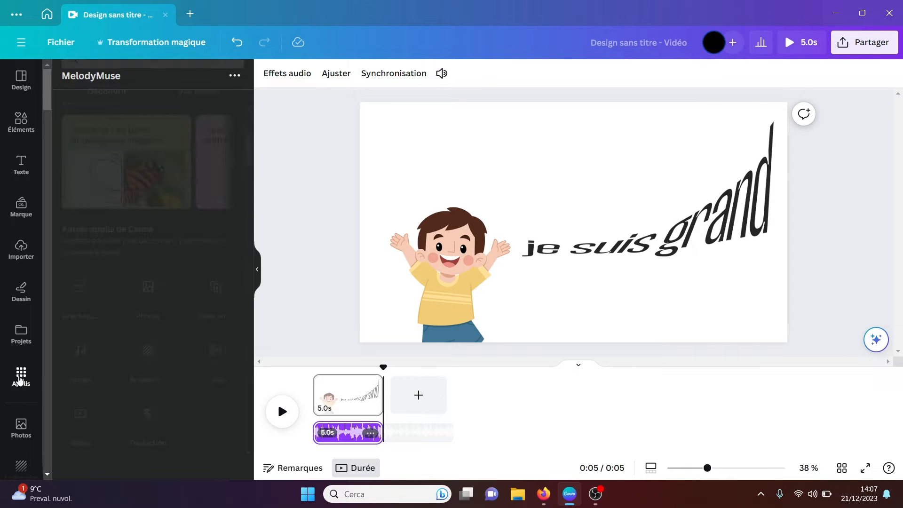
scroll(249, 198, "down", 3)
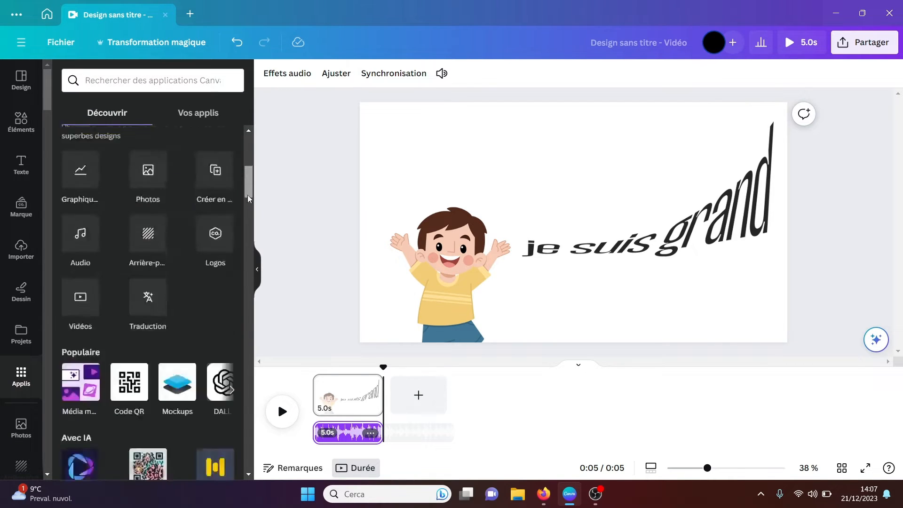
left_click_drag(249, 198, 246, 238)
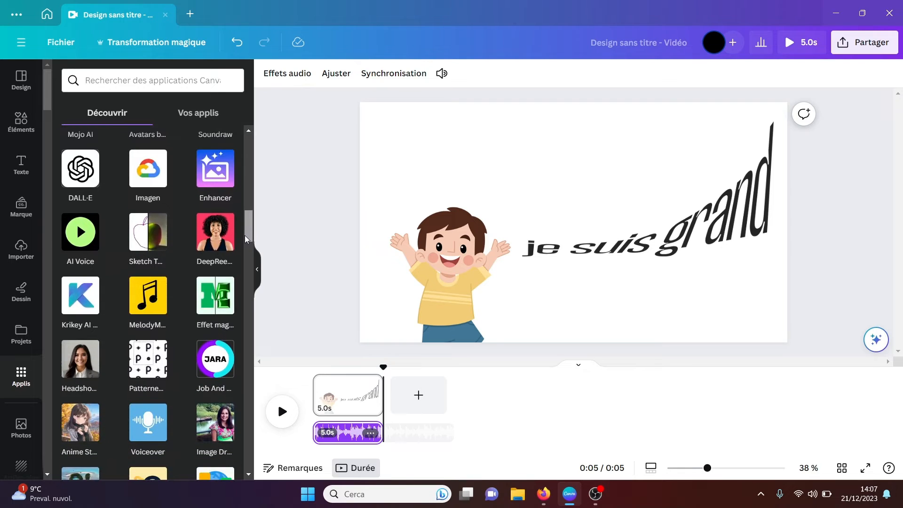
left_click(218, 292)
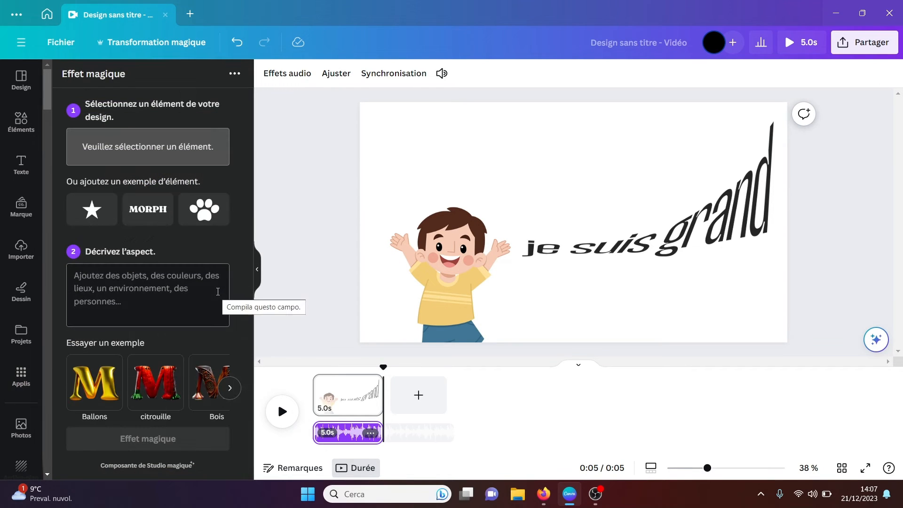
left_click(235, 75)
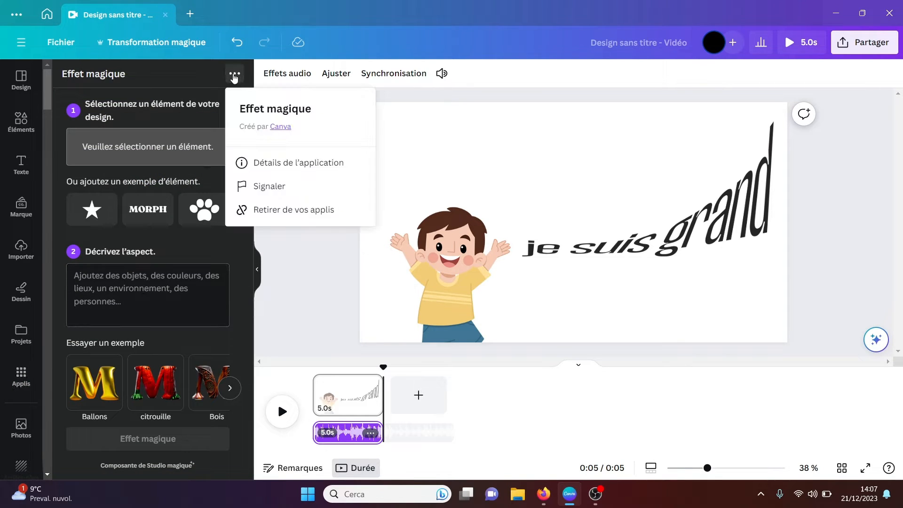
left_click(180, 85)
Step: Add a blank second page to the video and insert a yellow square at its center
left_click(418, 395)
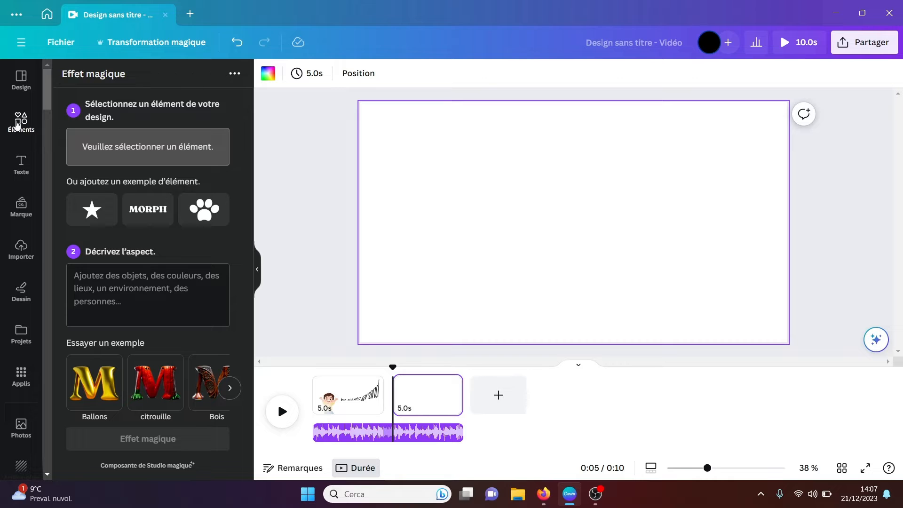
left_click(18, 124)
left_click(81, 83)
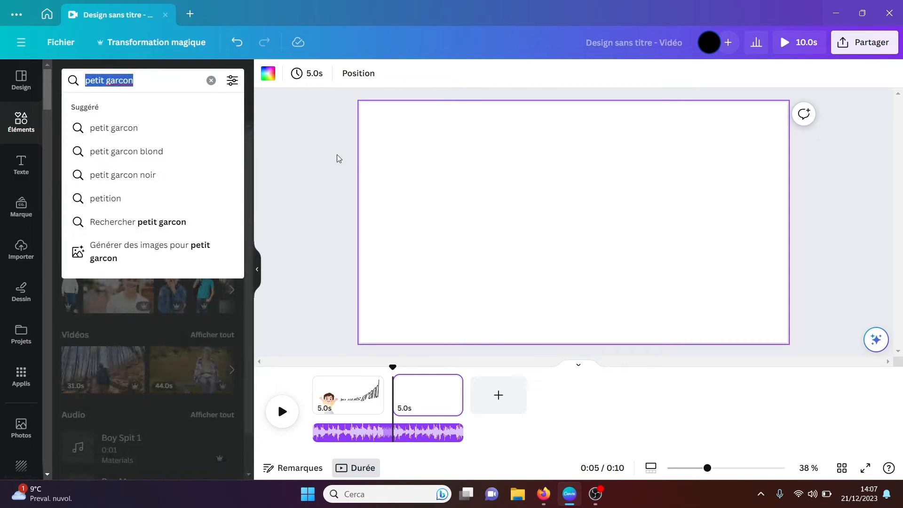
left_click(447, 206)
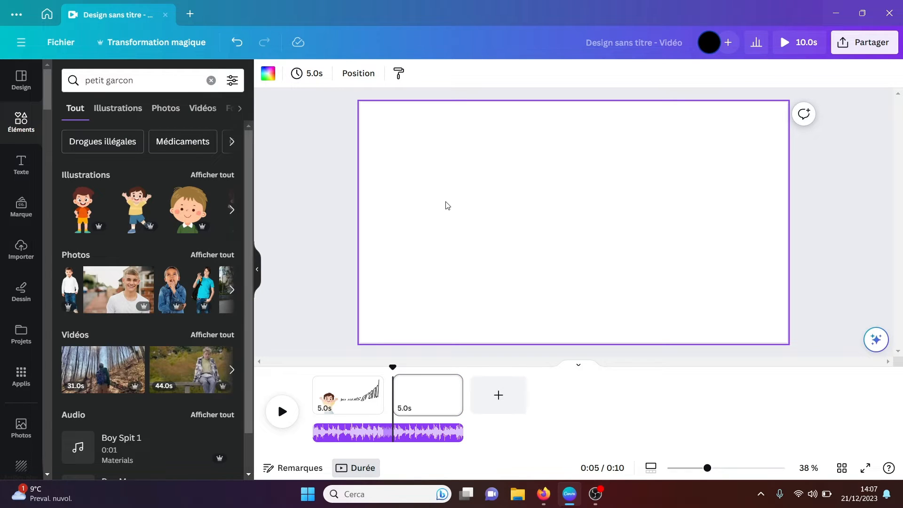
key("r")
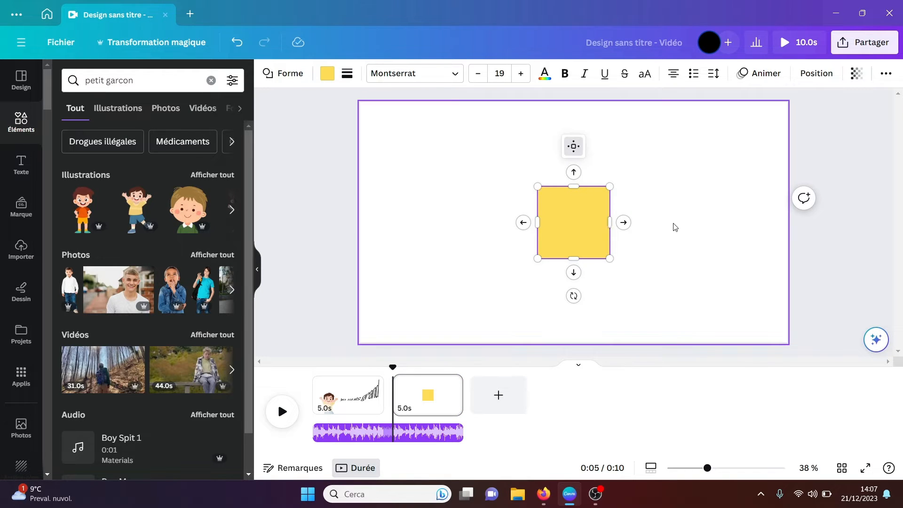
left_click(676, 228)
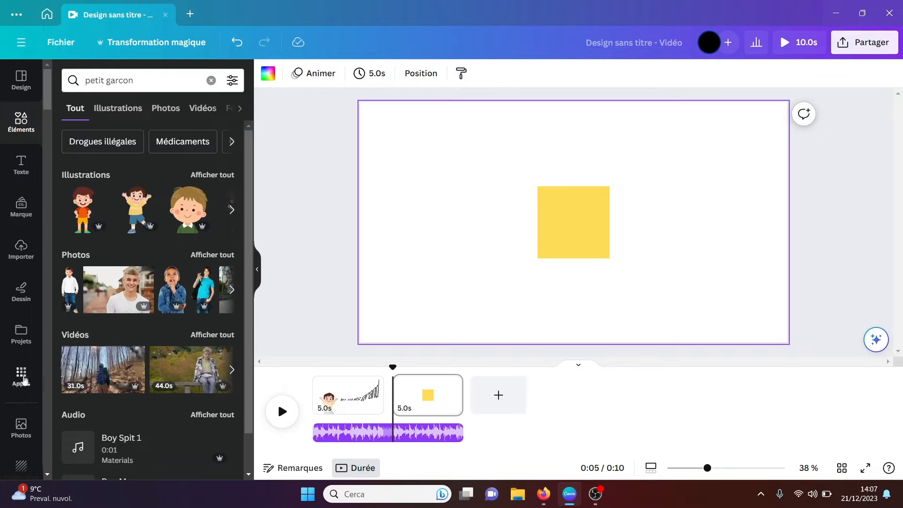
Step: Reopen the Effet magique app and select the yellow square as the element for the effect
left_click(21, 376)
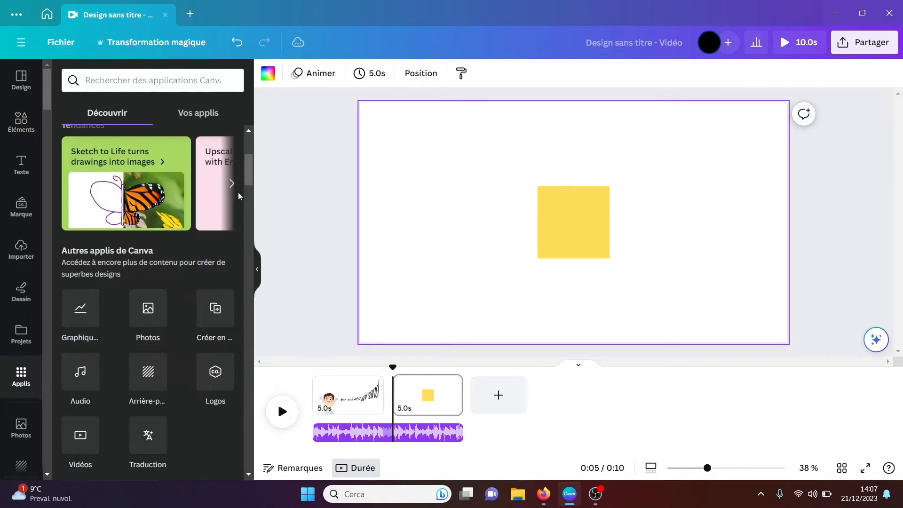
left_click_drag(251, 176, 250, 190)
scroll(243, 254, "down", 9)
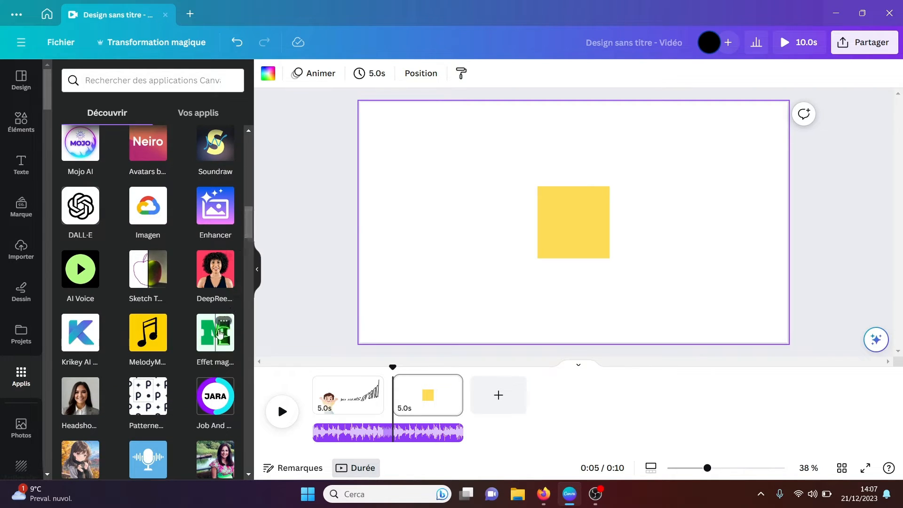
left_click(217, 334)
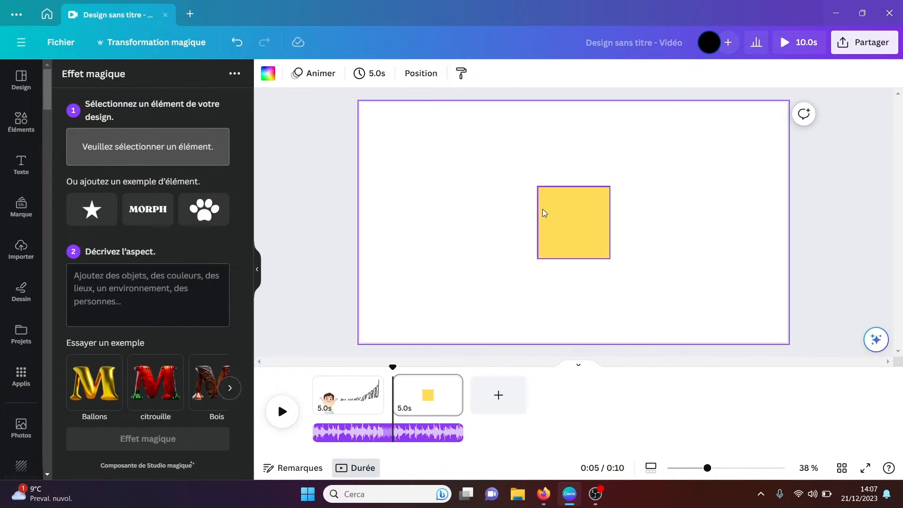
left_click(570, 232)
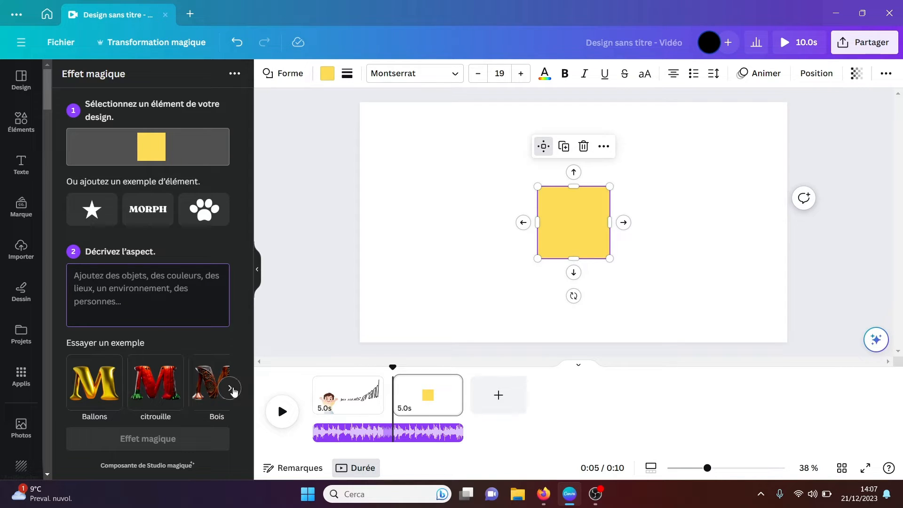
Step: Apply the Bijoux example style to the yellow square and add the generated portrait with the jewelled frame to the page
left_click(231, 389)
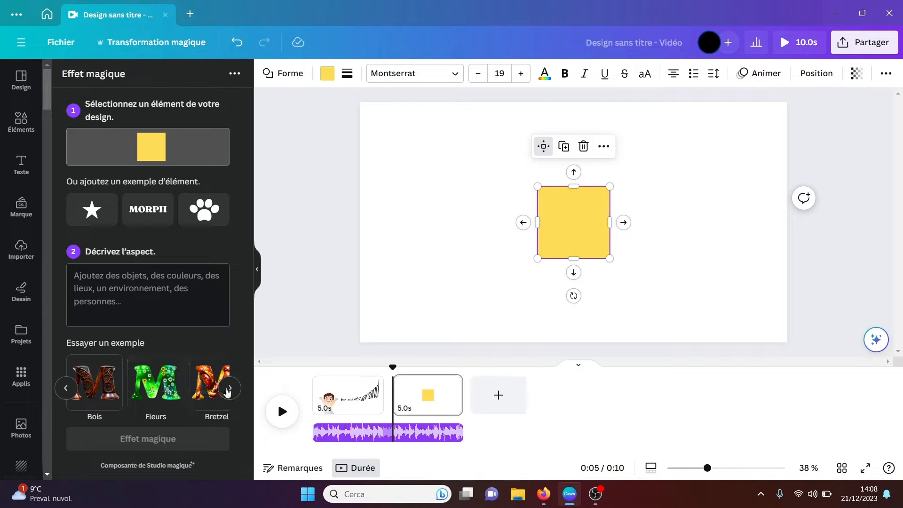
left_click(229, 389)
left_click(230, 389)
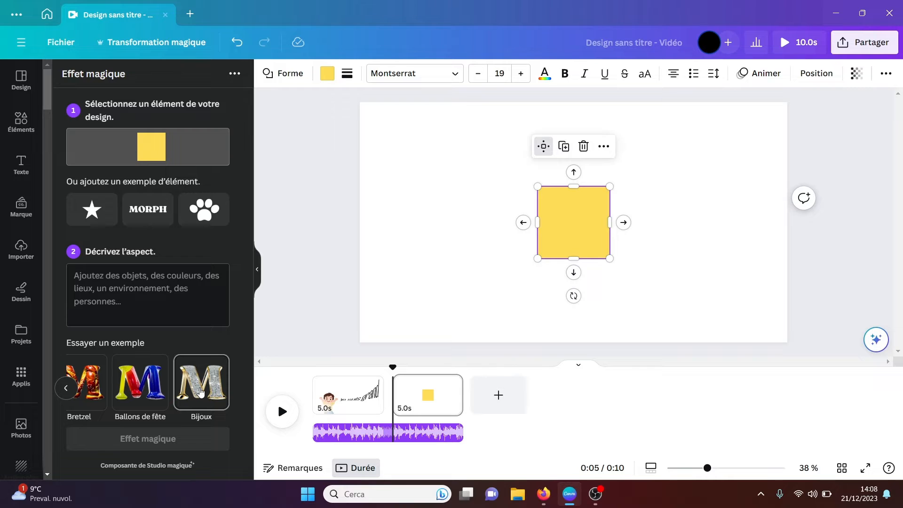
left_click(200, 392)
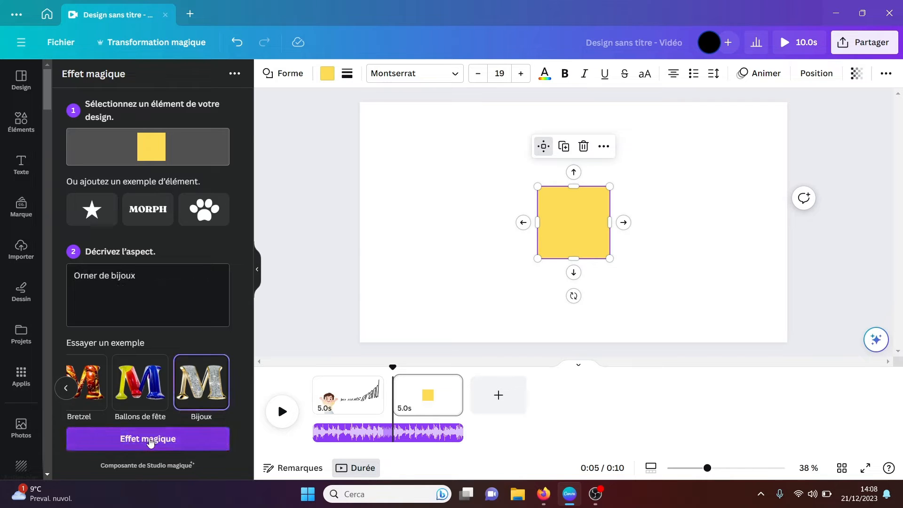
left_click(150, 439)
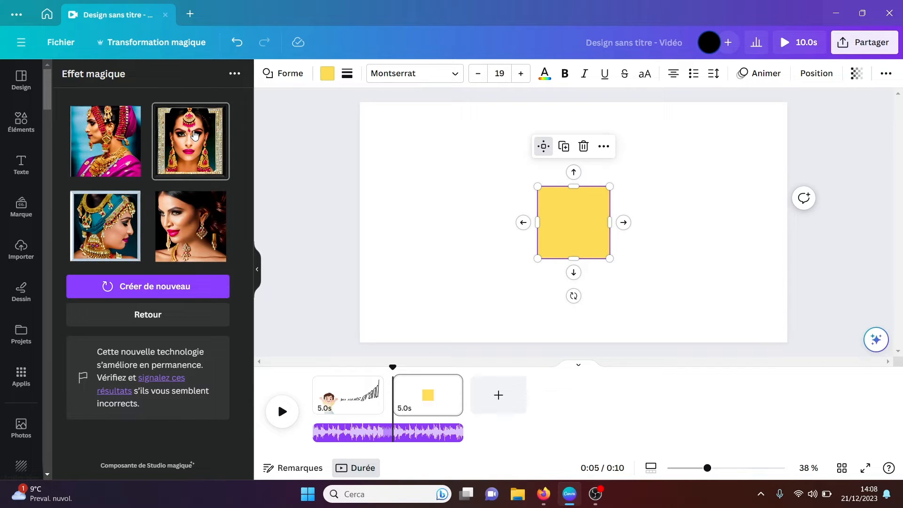
left_click(196, 135)
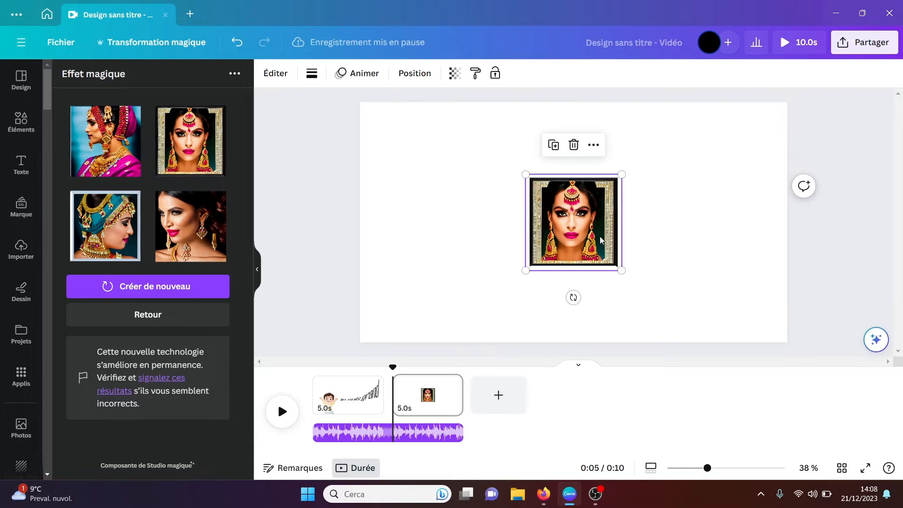
left_click(697, 249)
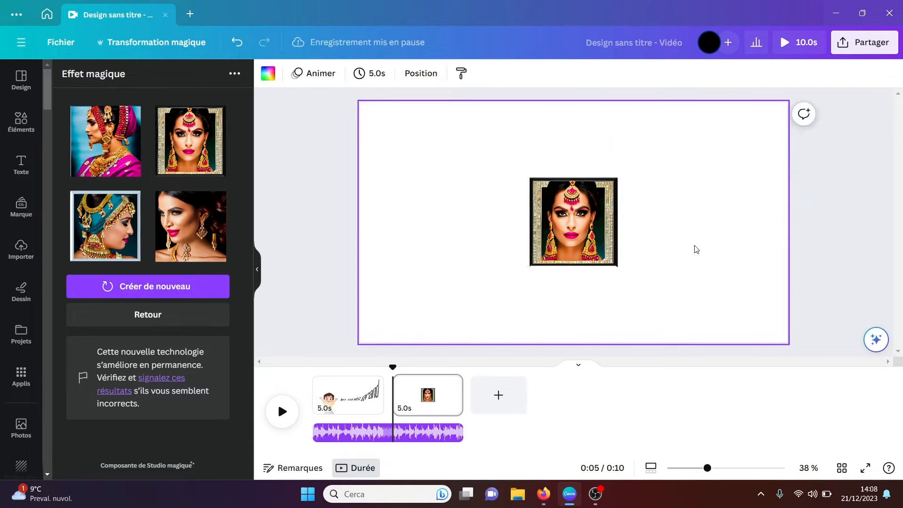
Step: Delete the jewelled portrait, reselect the yellow square and return to the effect settings
left_click(604, 240)
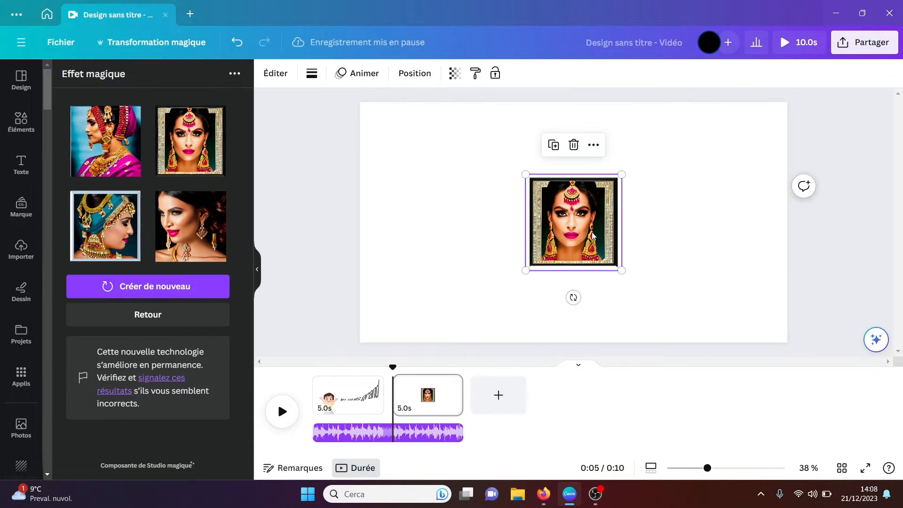
key("Delete")
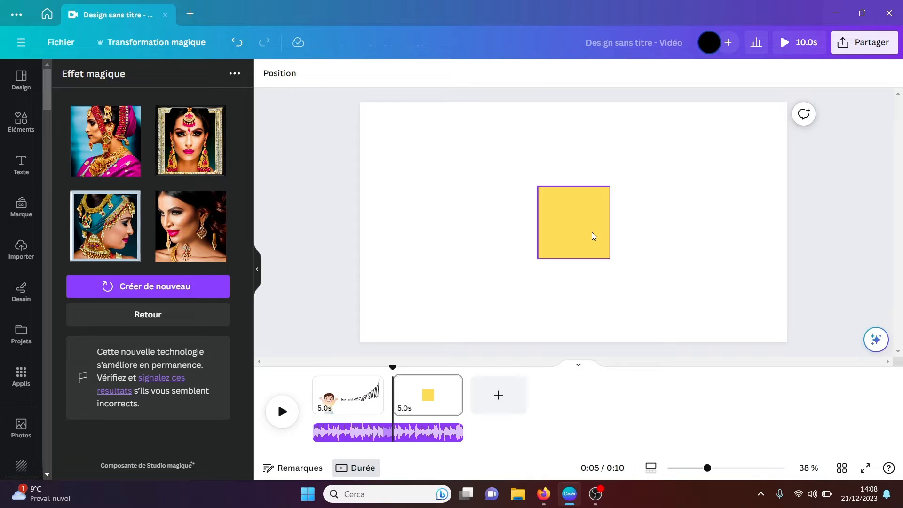
left_click(593, 236)
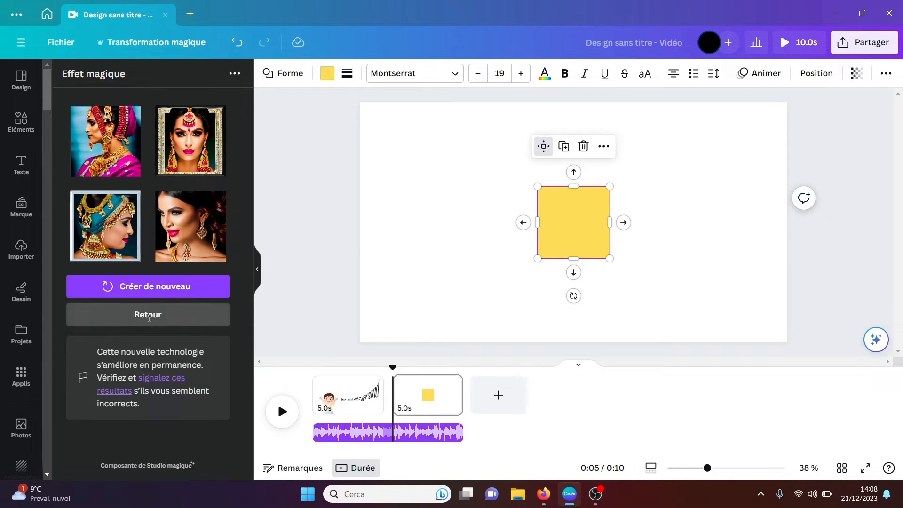
left_click(149, 318)
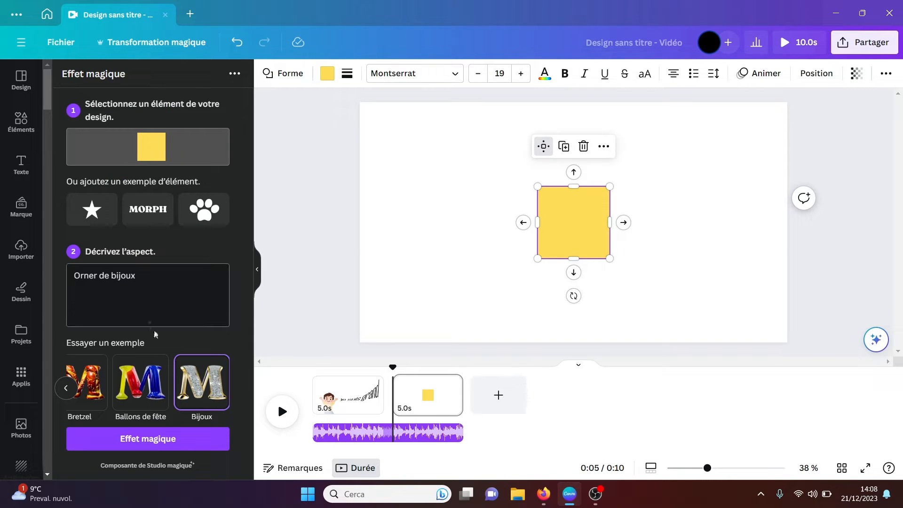
Step: Generate the Fleurs example effect for the yellow square and add the purple flower pattern on white to the page
left_click(67, 391)
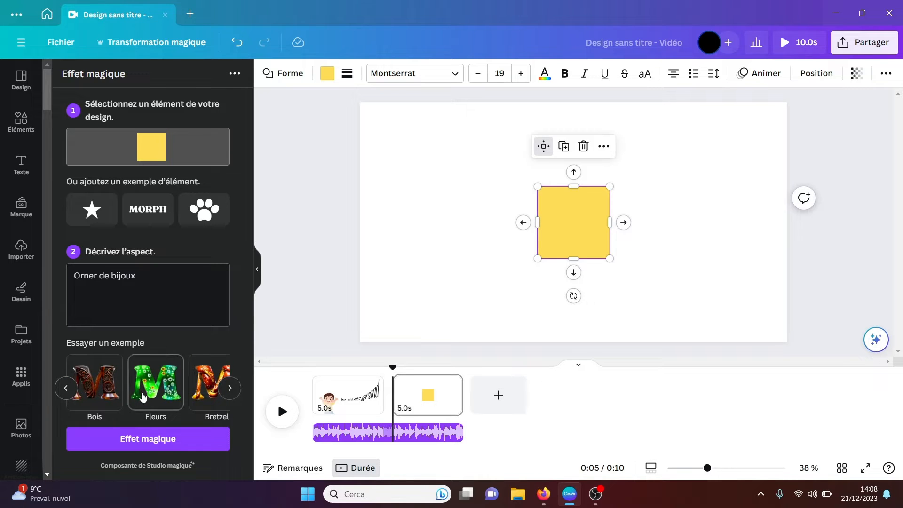
left_click(153, 395)
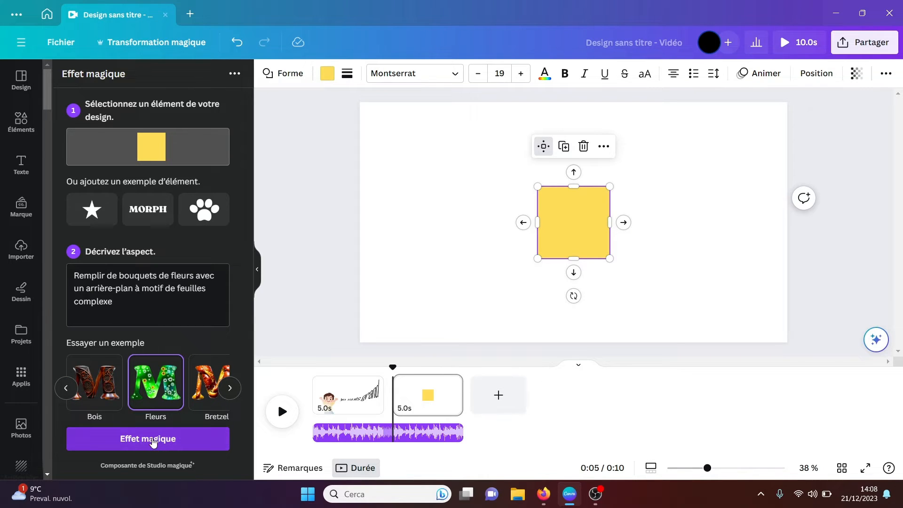
left_click(153, 440)
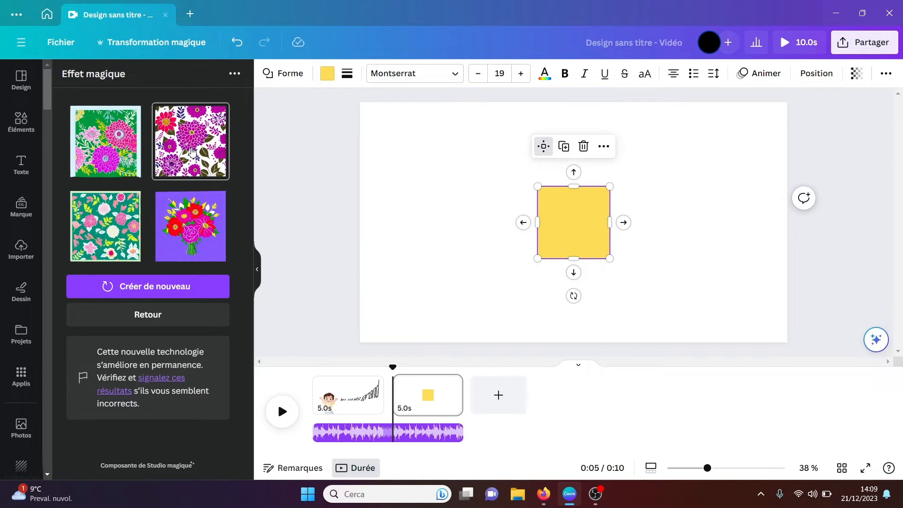
left_click(192, 152)
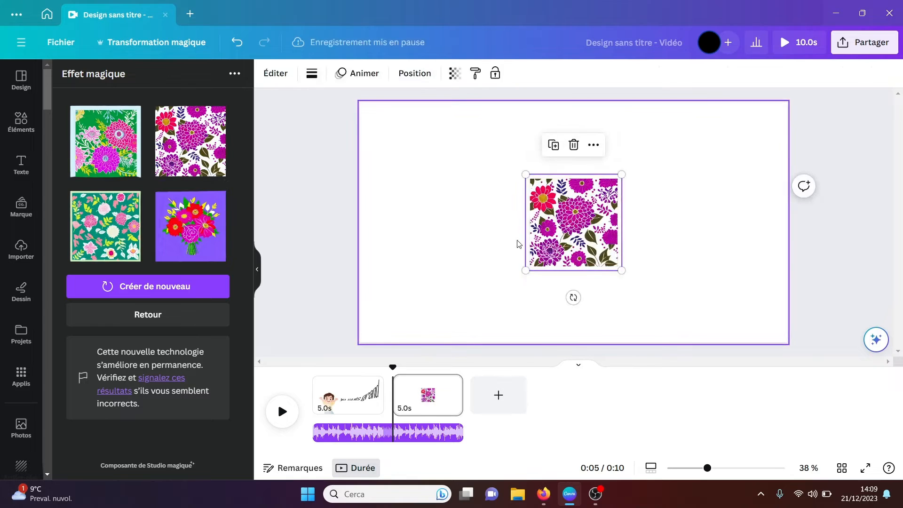
left_click(690, 270)
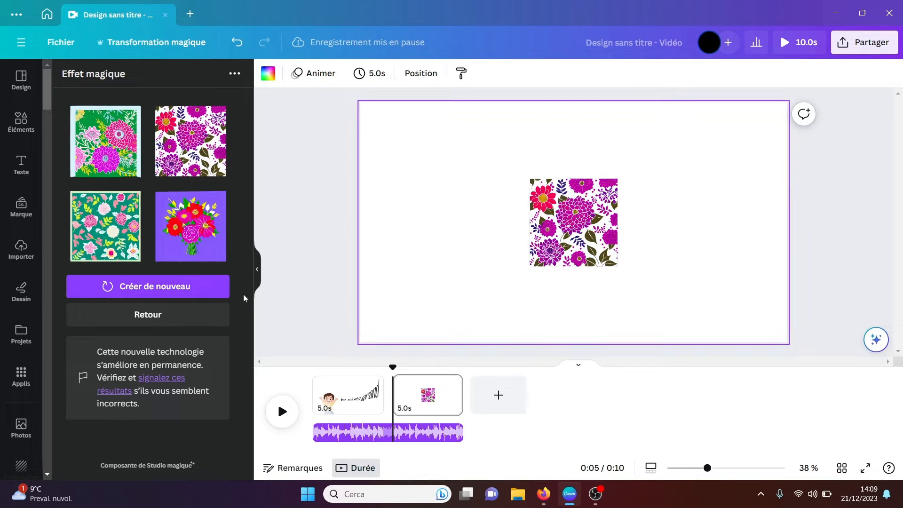
Step: Generate new results for the flower pattern in the Ballons style and place a gold foil square beside it
left_click(203, 306)
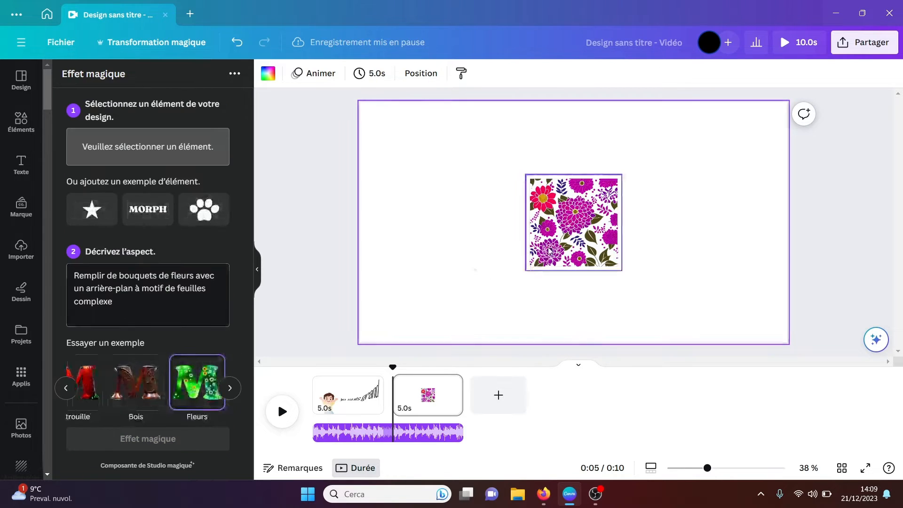
left_click(561, 218)
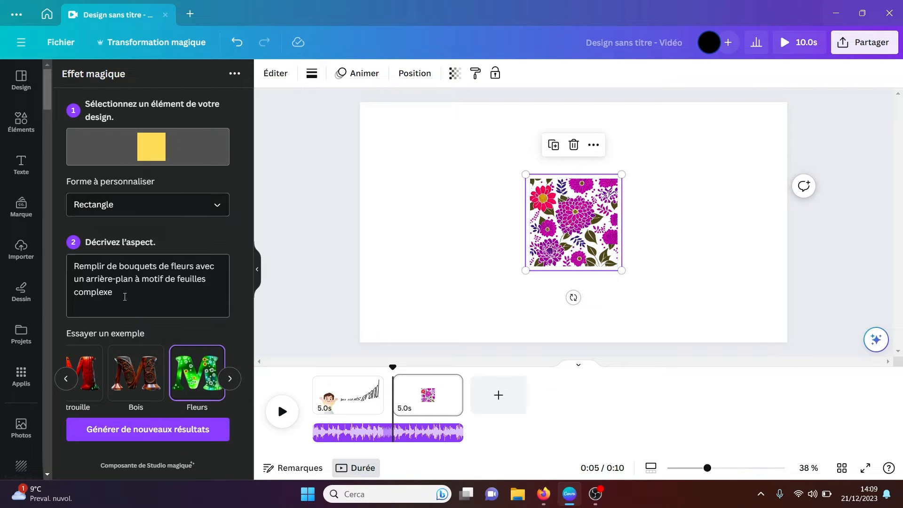
left_click(66, 379)
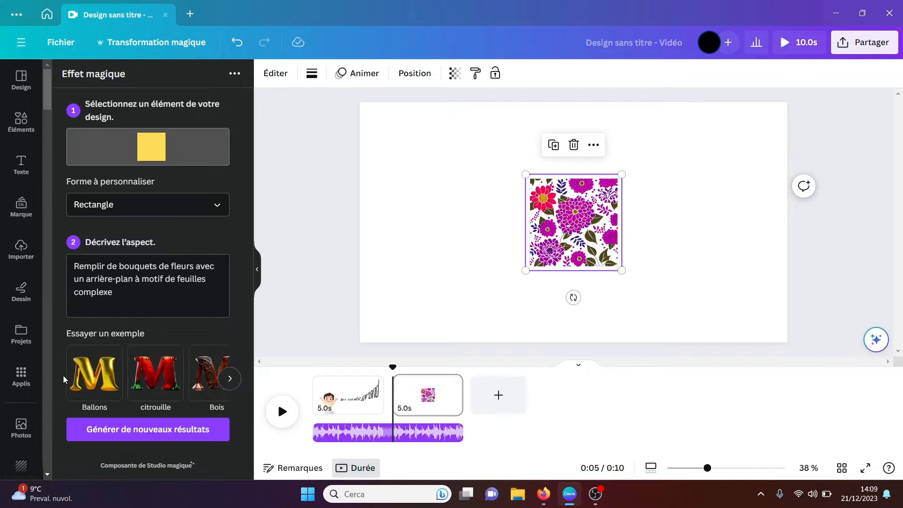
left_click(104, 382)
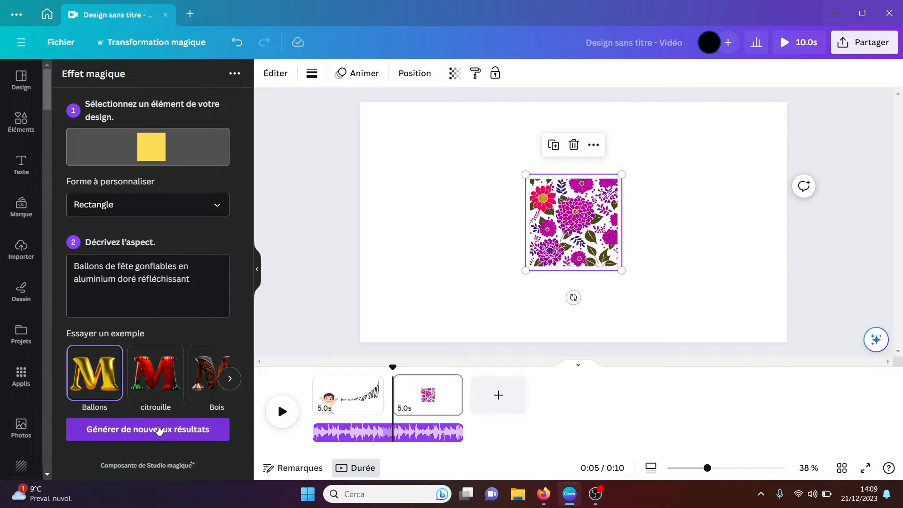
left_click(158, 430)
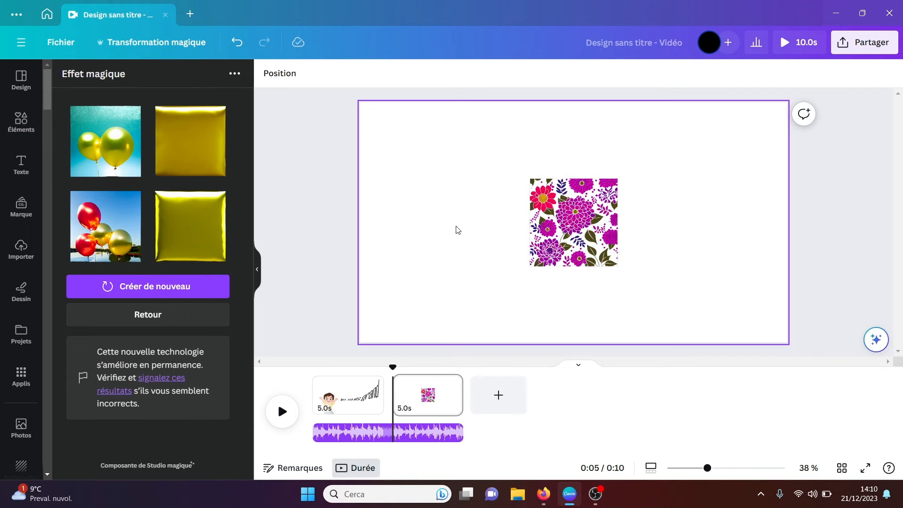
left_click(416, 225)
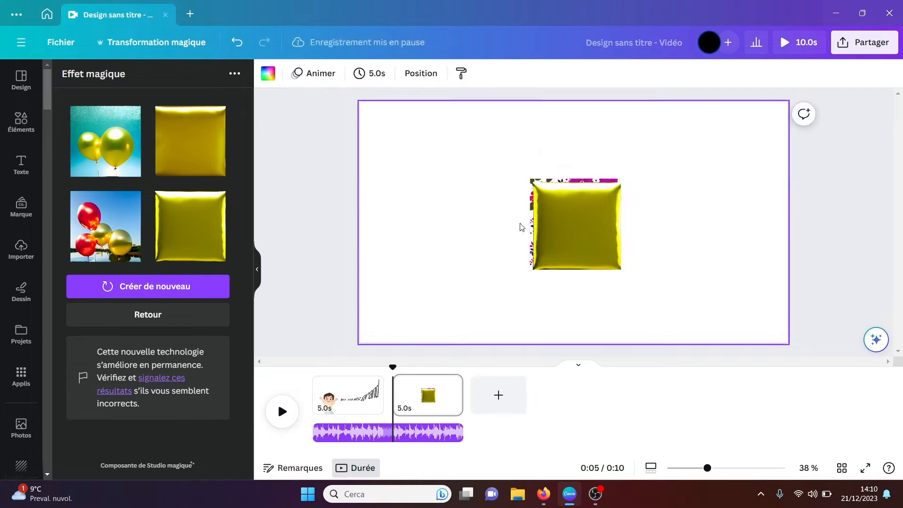
left_click(574, 234)
left_click_drag(575, 234, 437, 232)
Step: Delete the flower pattern, the gold foil square and the yellow square to empty the page
left_click(597, 231)
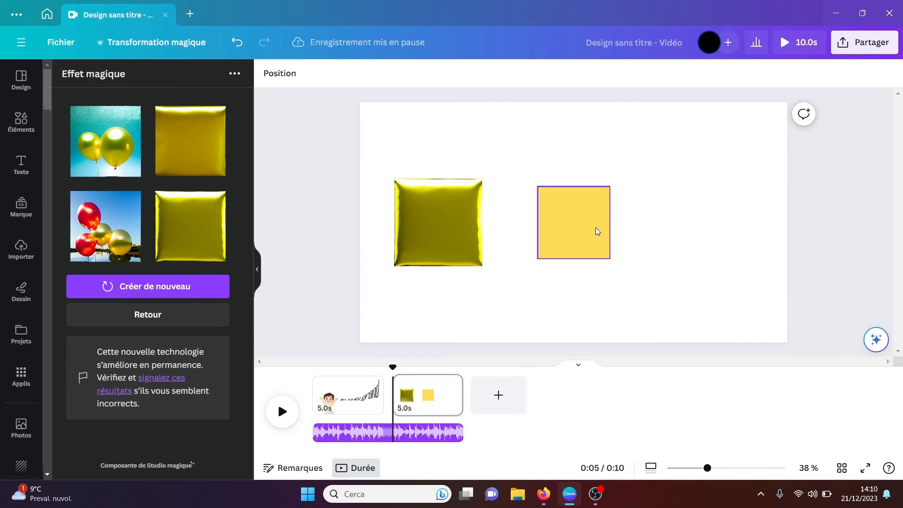
left_click(458, 225)
key("Delete")
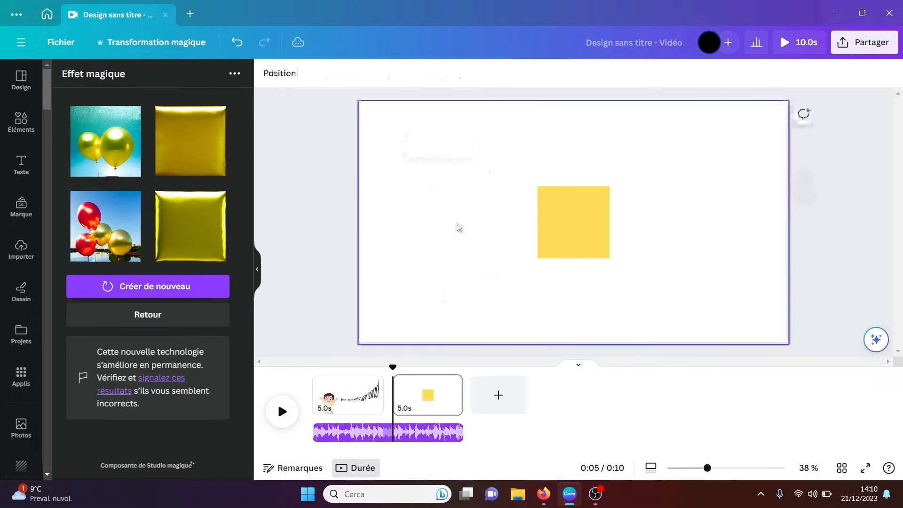
left_click(549, 225)
key("Delete")
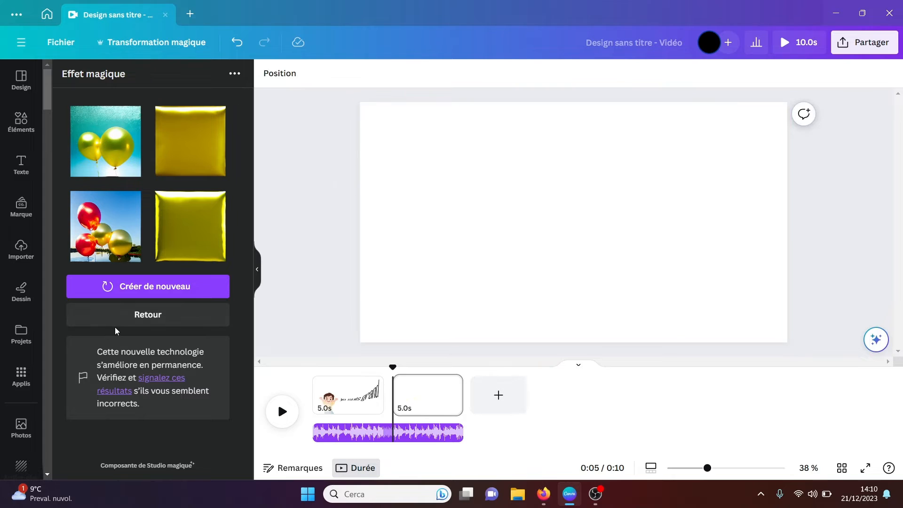
Step: Add the sample paw shape to the page and generate its effect in the citrouille style, "Citrouille d'Halloween"
left_click(138, 314)
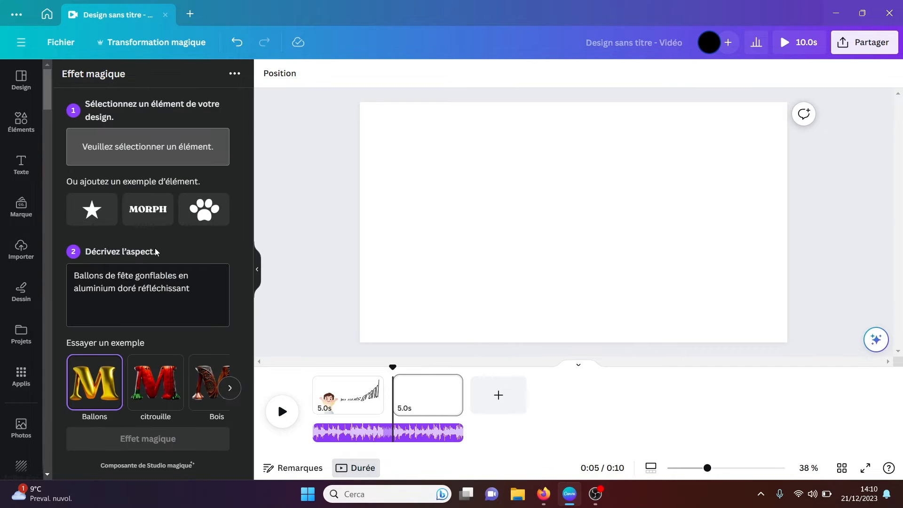
left_click(204, 209)
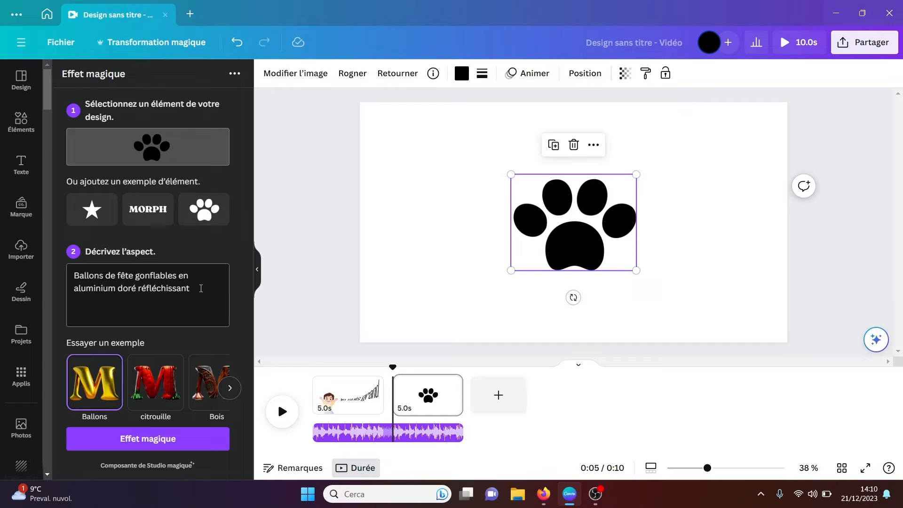
left_click(150, 386)
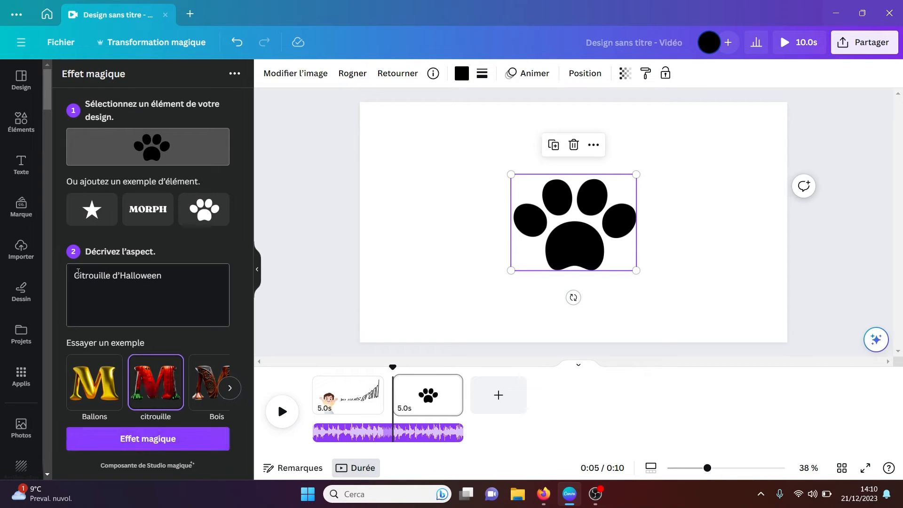
left_click(140, 439)
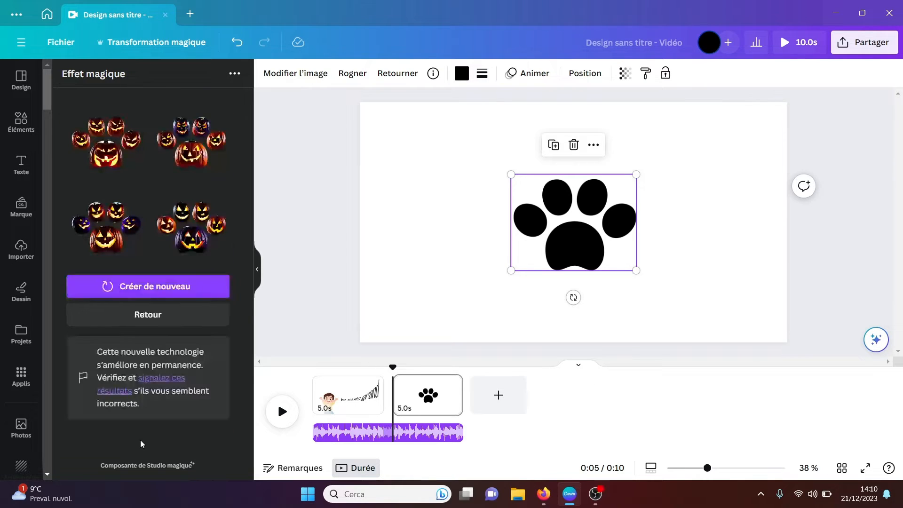
Step: Replace the black paw with the second pumpkin paw result and move it toward the center of the page
left_click(191, 146)
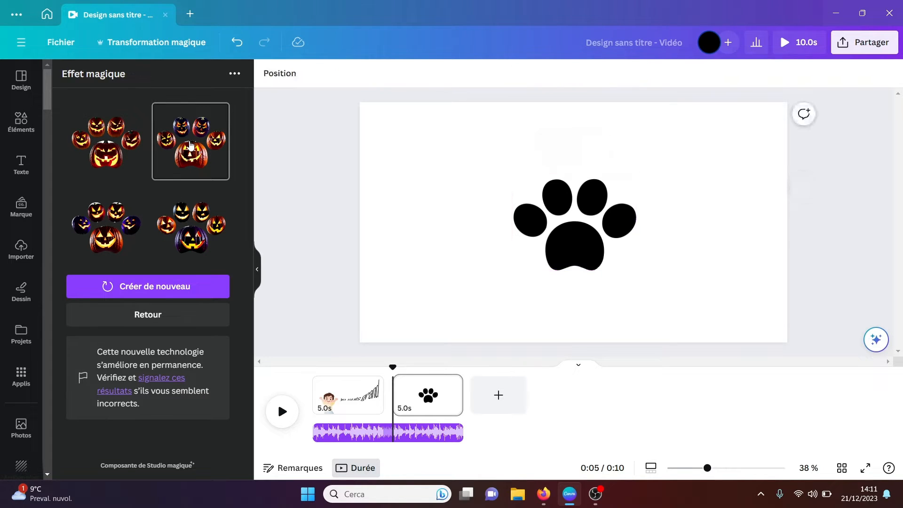
left_click(574, 256)
key("Delete")
left_click_drag(482, 257, 544, 254)
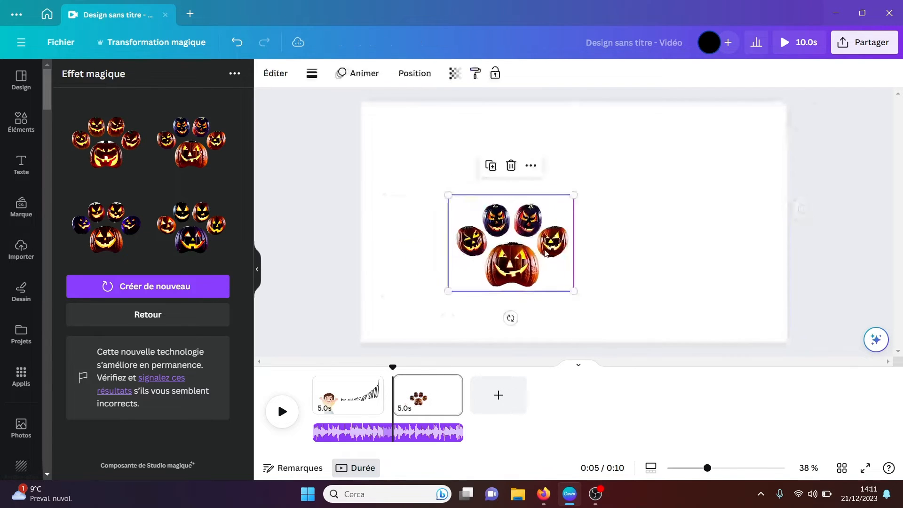
Step: Replace the pumpkin paw with the MORPH sample text element and change its wording to a first name
left_click(185, 314)
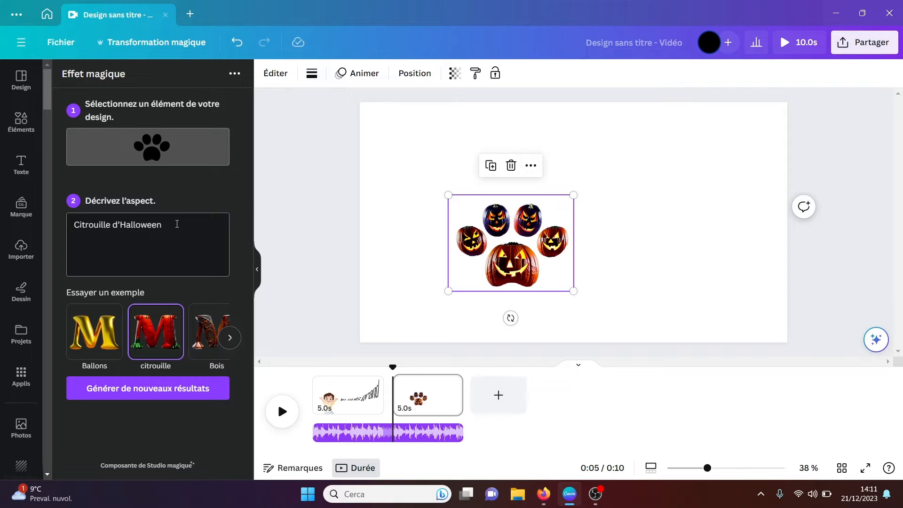
key("Delete")
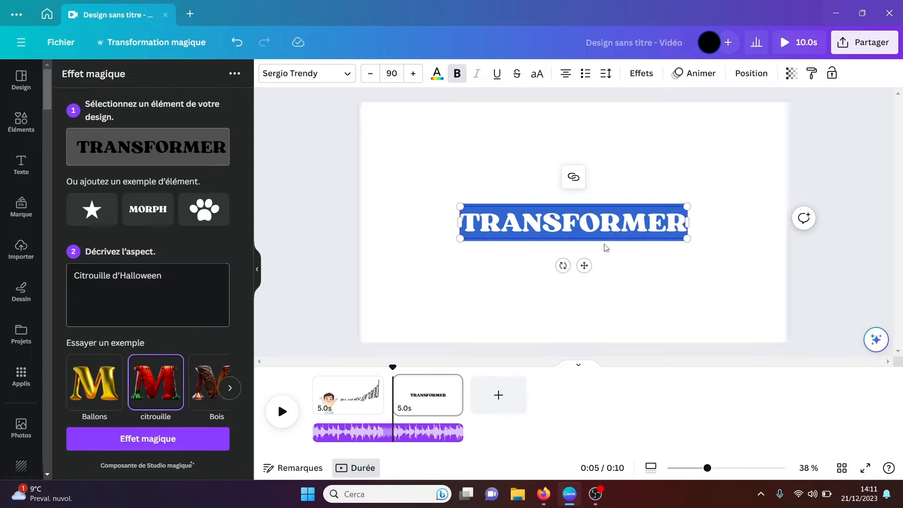
left_click_drag(683, 226, 467, 226)
type("paolo")
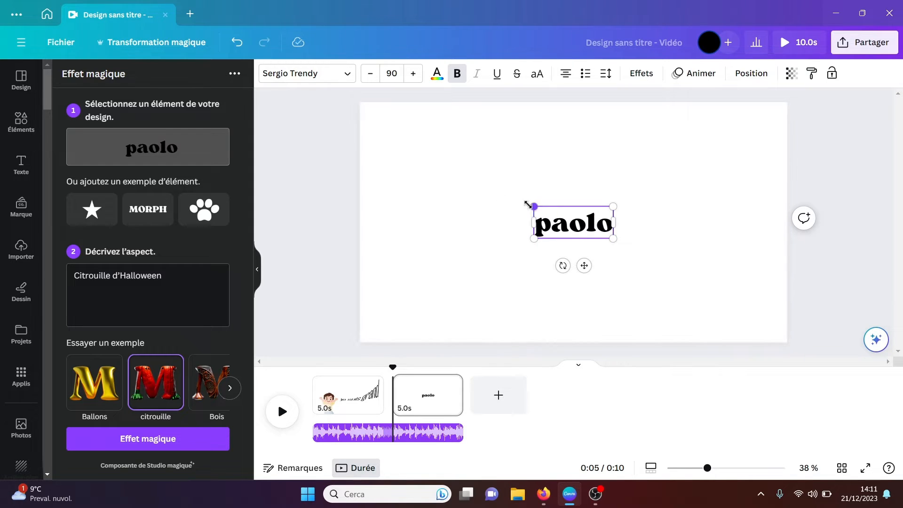
Step: Enlarge the name text to font size 253 and center it on the page
left_click_drag(527, 203, 384, 145)
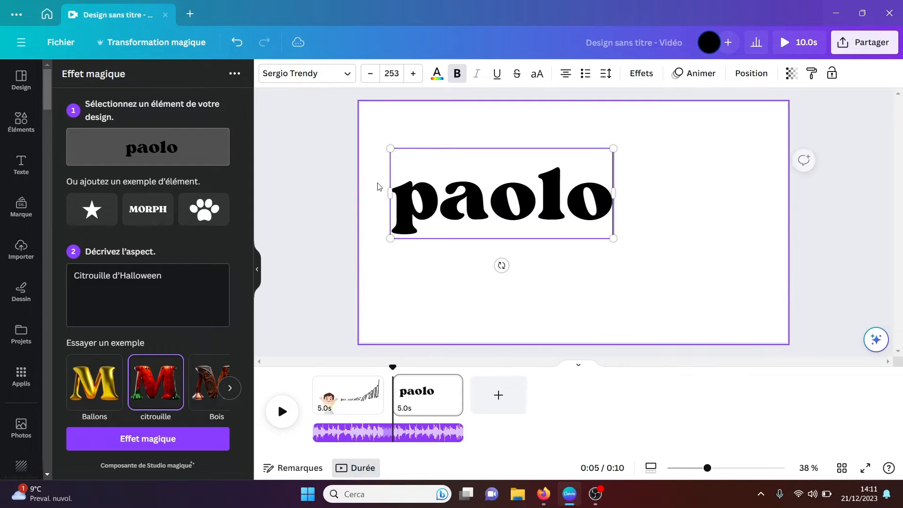
left_click(677, 264)
left_click_drag(503, 220, 575, 250)
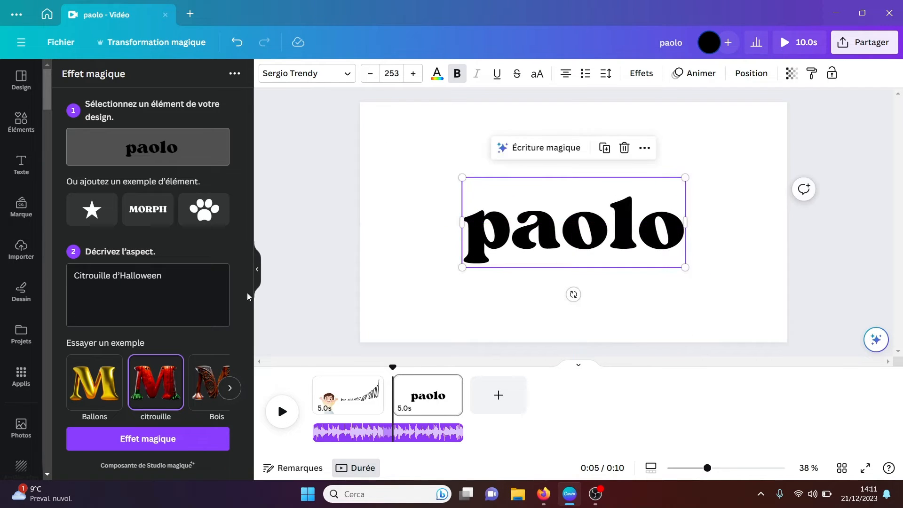
Step: Replace the effect description with "du sable" and generate the magic effect for the name text
left_click_drag(163, 276, 76, 277)
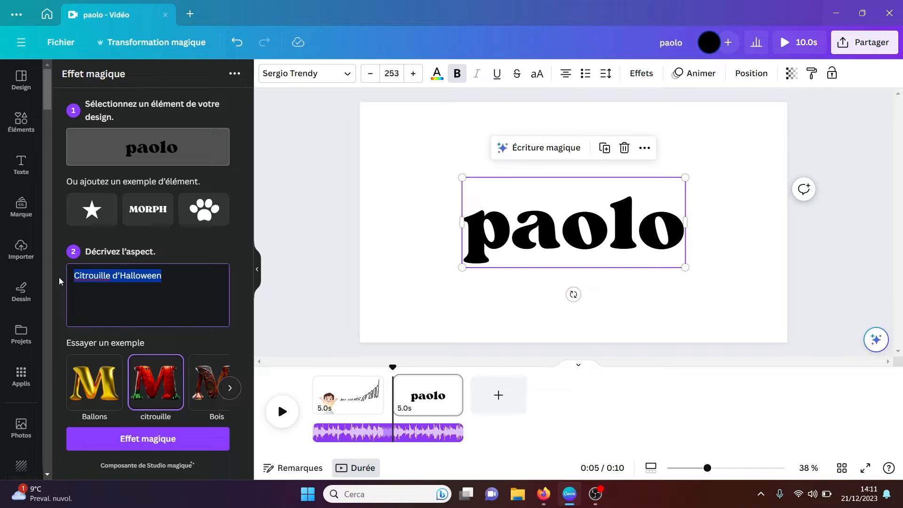
type("du ")
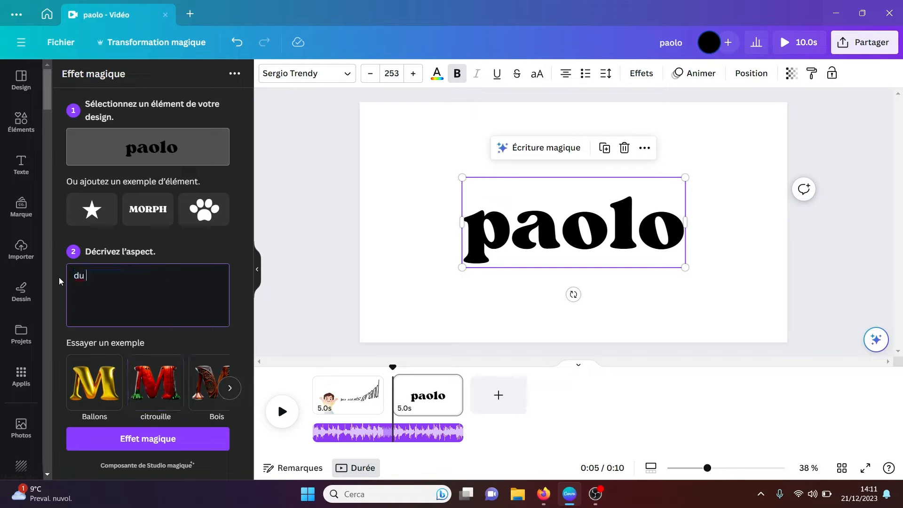
type("sable")
left_click(150, 443)
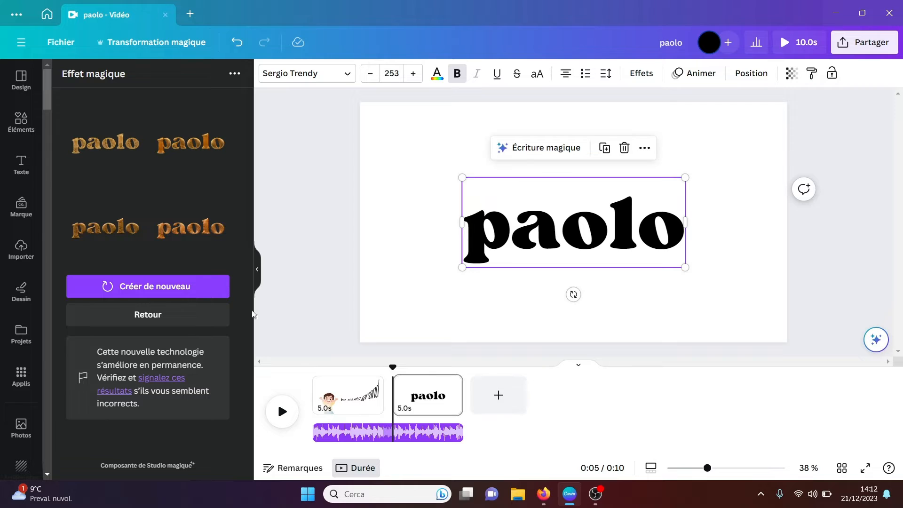
Step: Add the first sand-textured result to the page, enlarge it and move it above the black name text
left_click(103, 147)
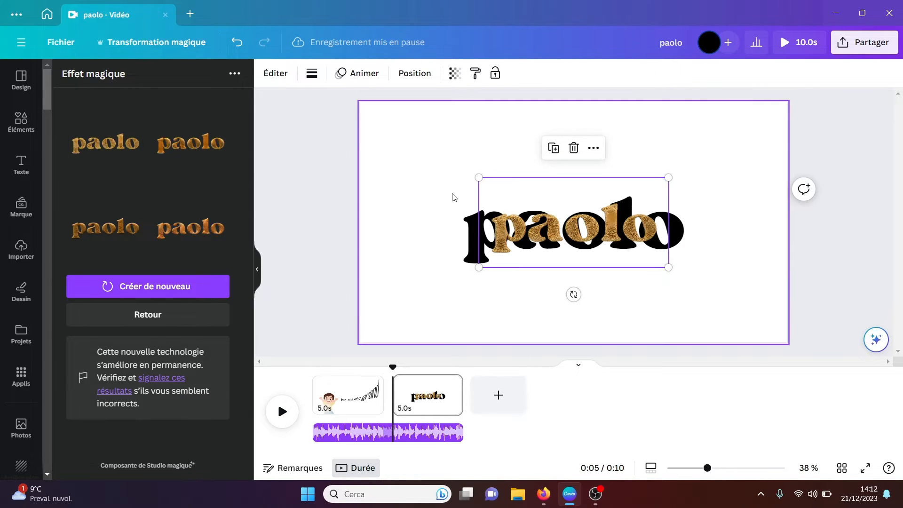
left_click_drag(480, 178, 345, 114)
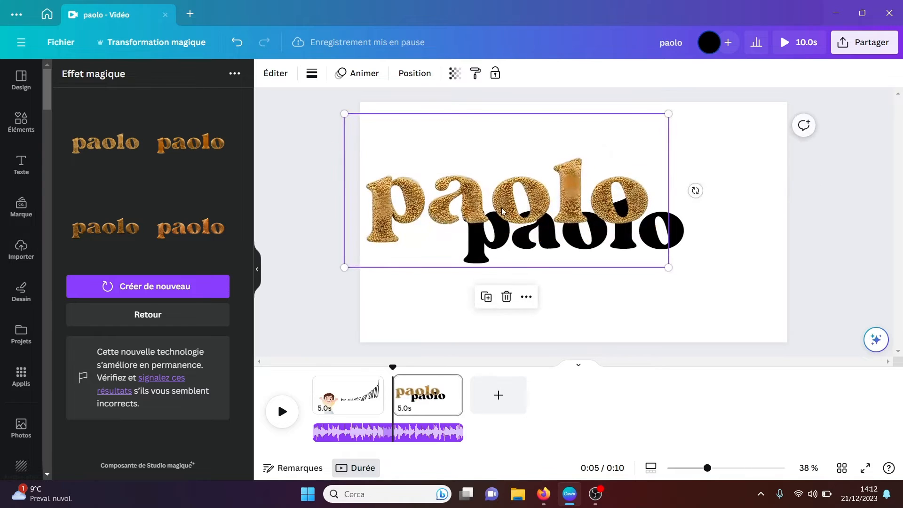
left_click_drag(505, 210, 540, 181)
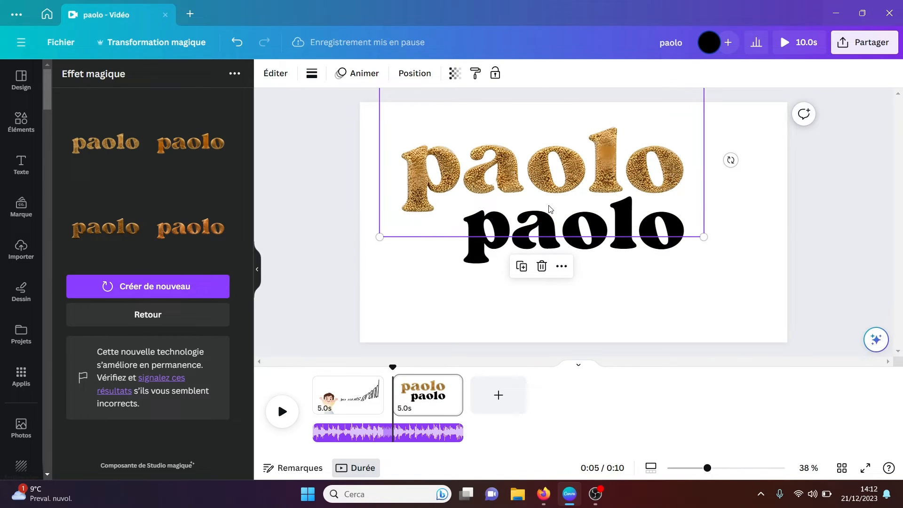
Step: Delete the black name text and the sand-textured name from the page
left_click(584, 257)
key("Delete")
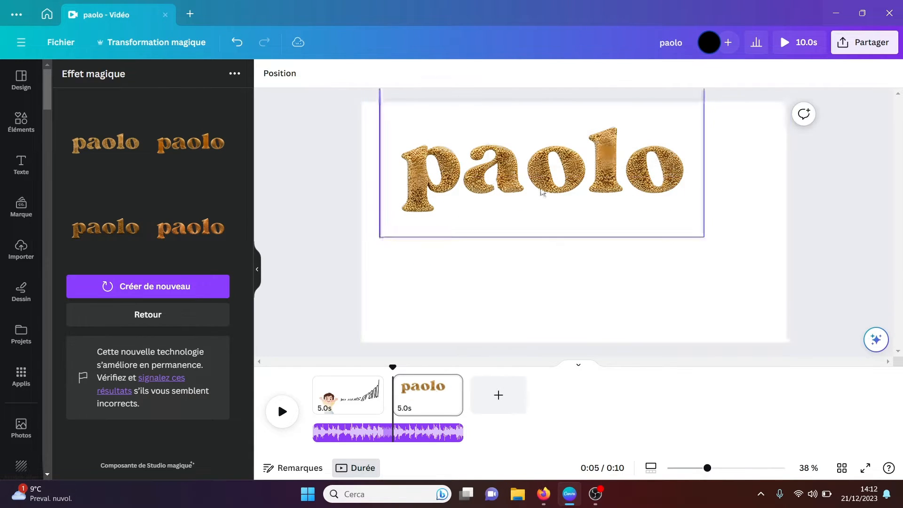
left_click(542, 191)
key("Delete")
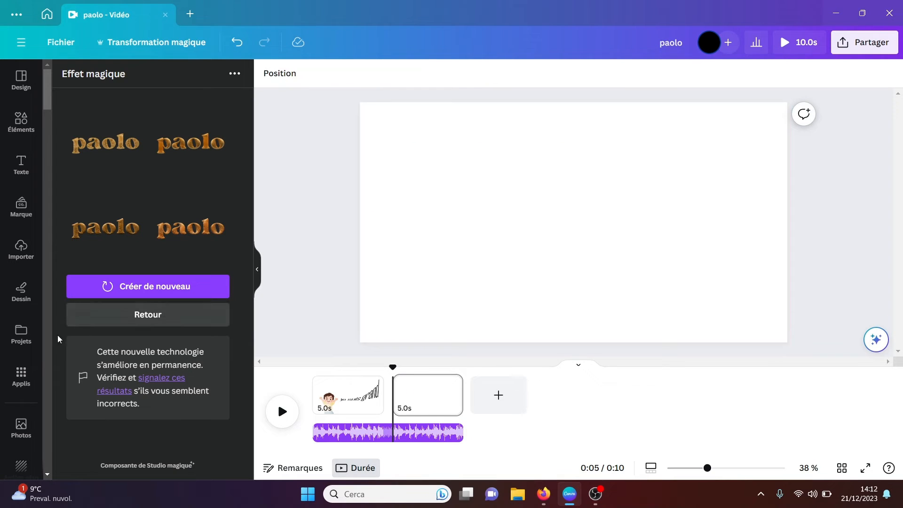
Step: Search the apps for "bra" and open the Brandfetch app
left_click(21, 377)
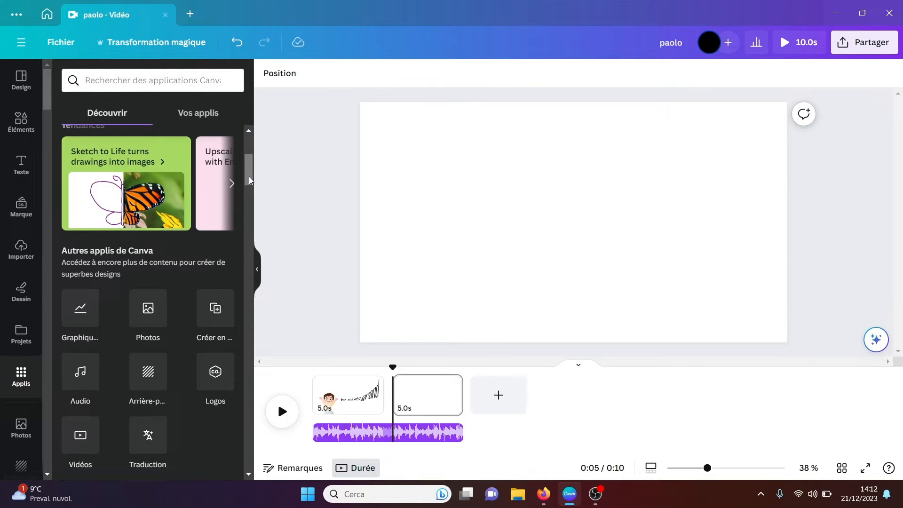
left_click(174, 82)
type("bra")
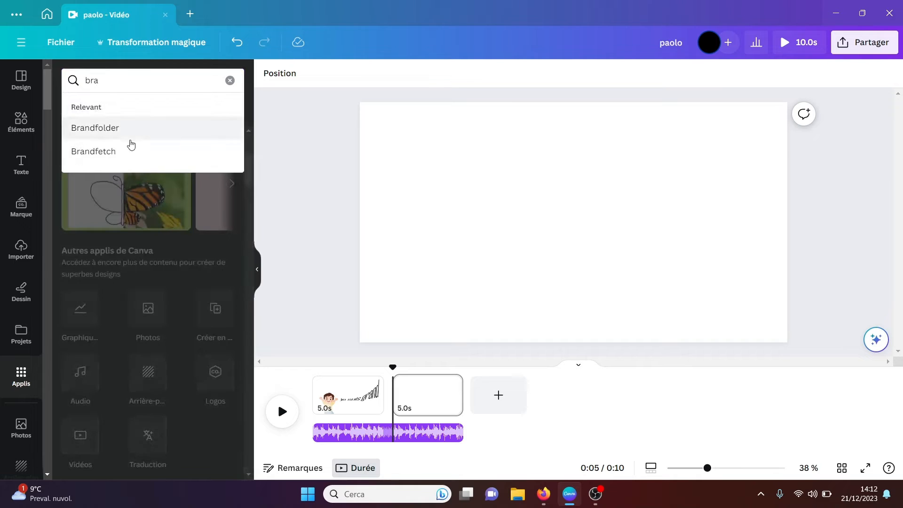
left_click(121, 151)
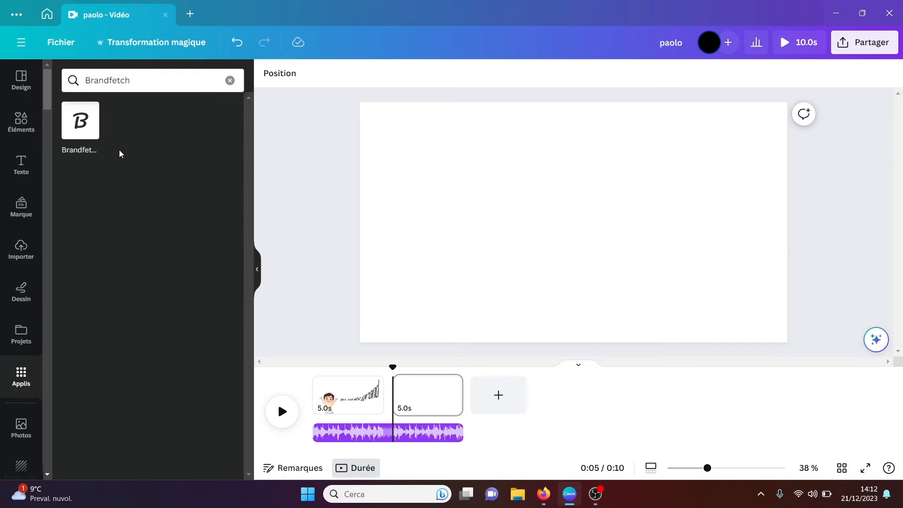
left_click(80, 126)
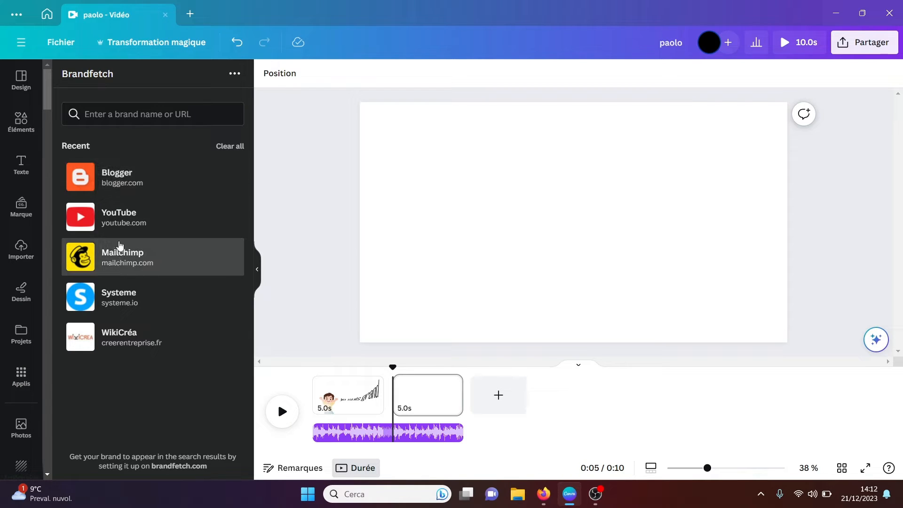
Step: Add the black Mailchimp wordmark logo to the page and look through the brand's colors and images
left_click(114, 259)
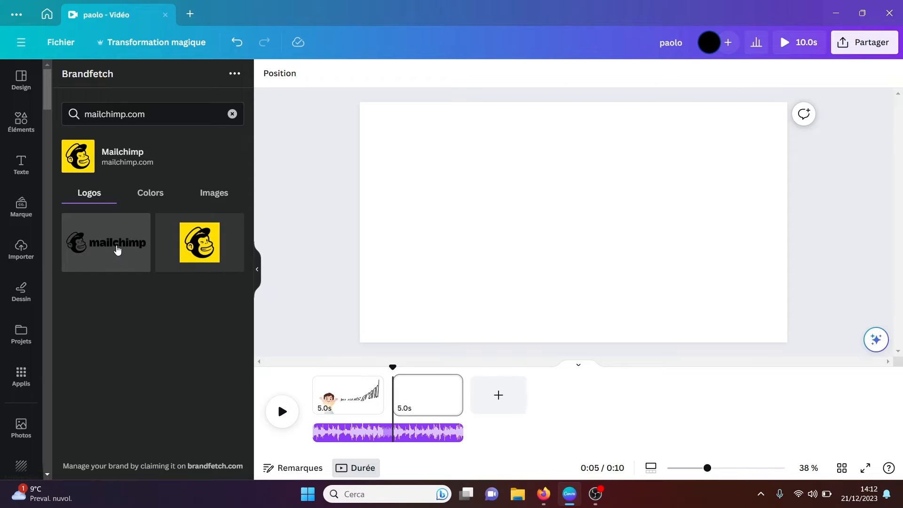
left_click(111, 241)
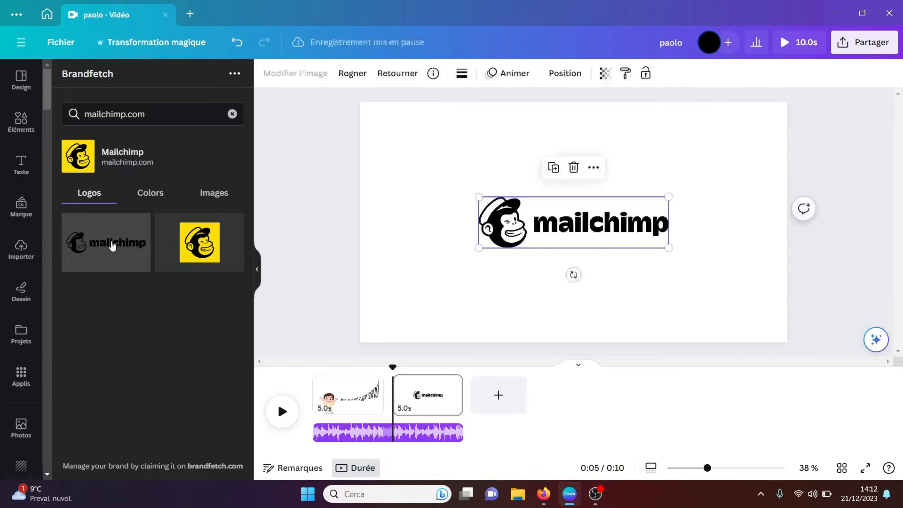
left_click(153, 196)
left_click(218, 197)
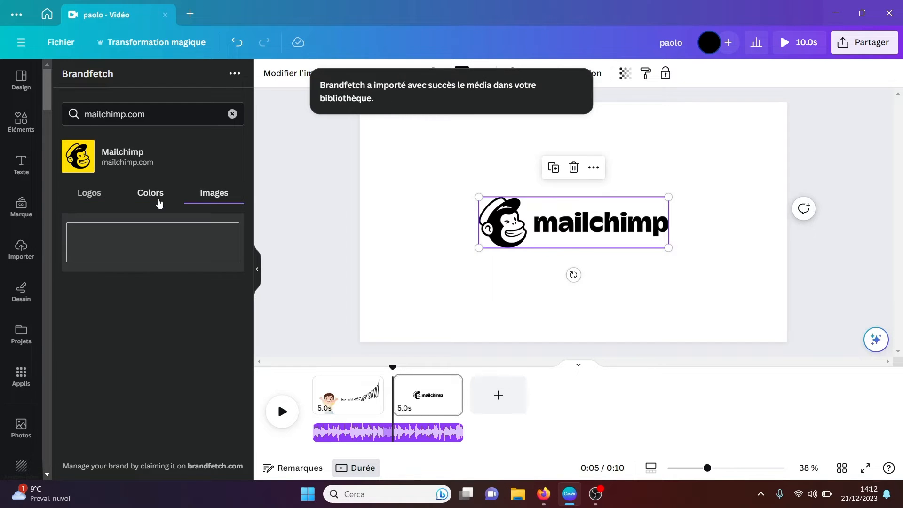
left_click(151, 200)
left_click(206, 201)
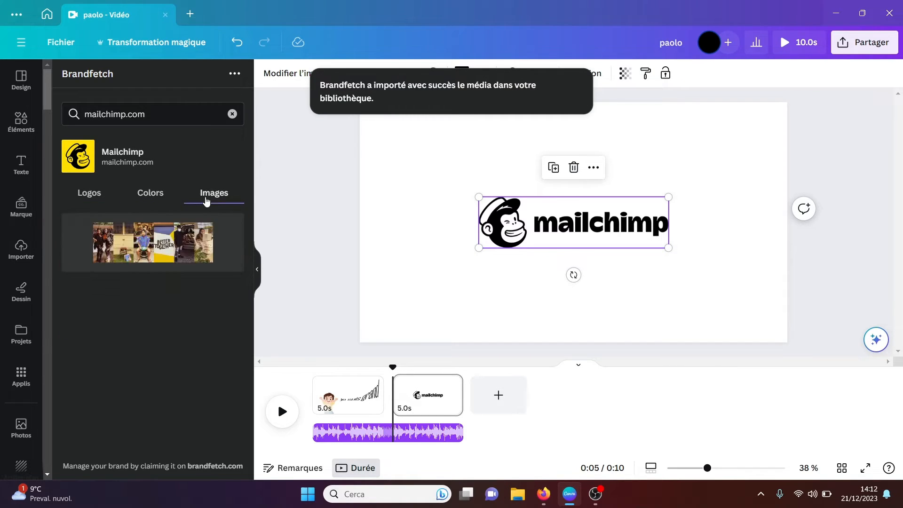
left_click(80, 196)
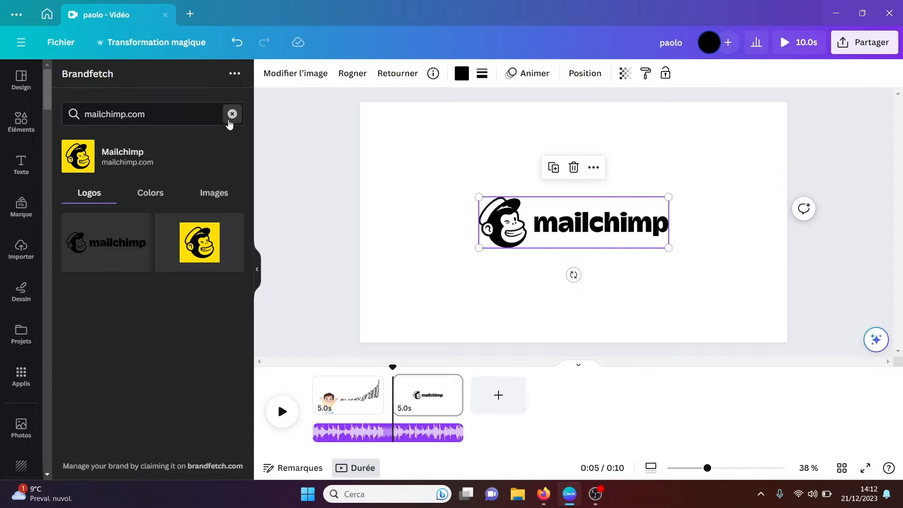
Step: Find the Shopify brand, place its green bag logo beside the Mailchimp logo, and look through its colors and images
left_click(231, 116)
type("s")
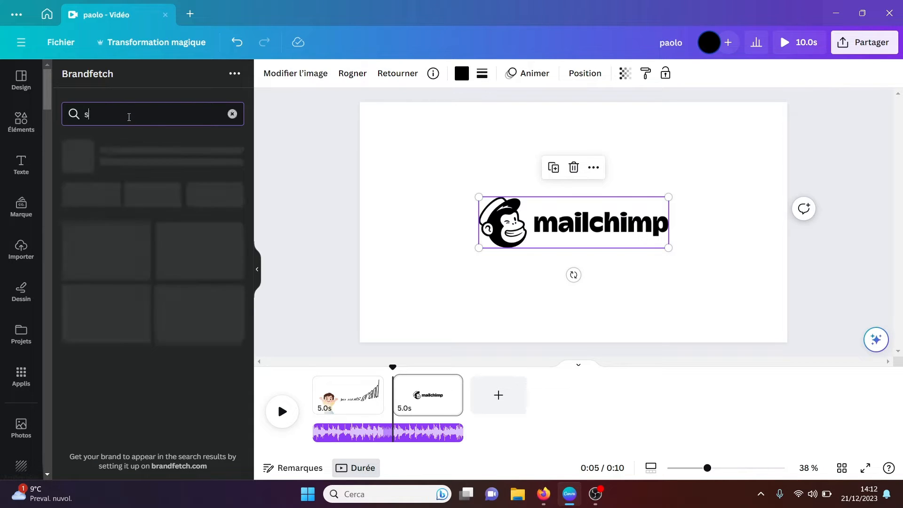
type("hopify")
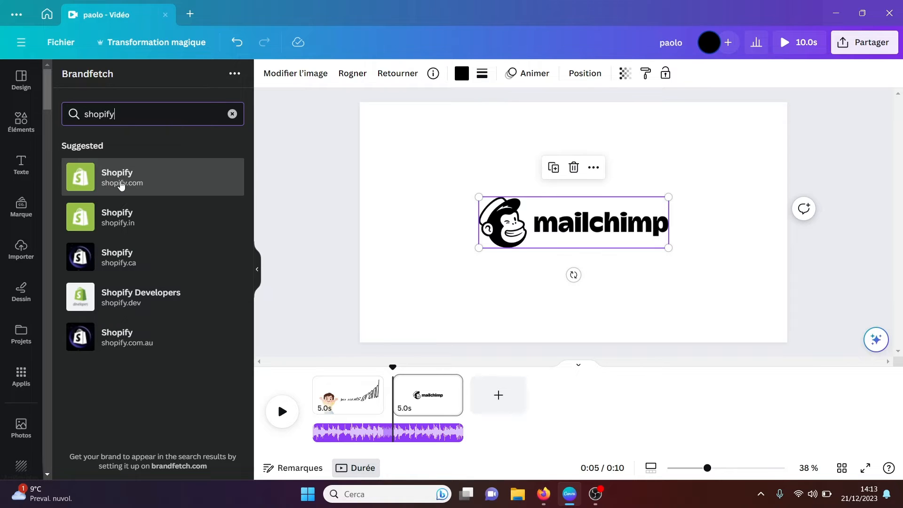
left_click(121, 183)
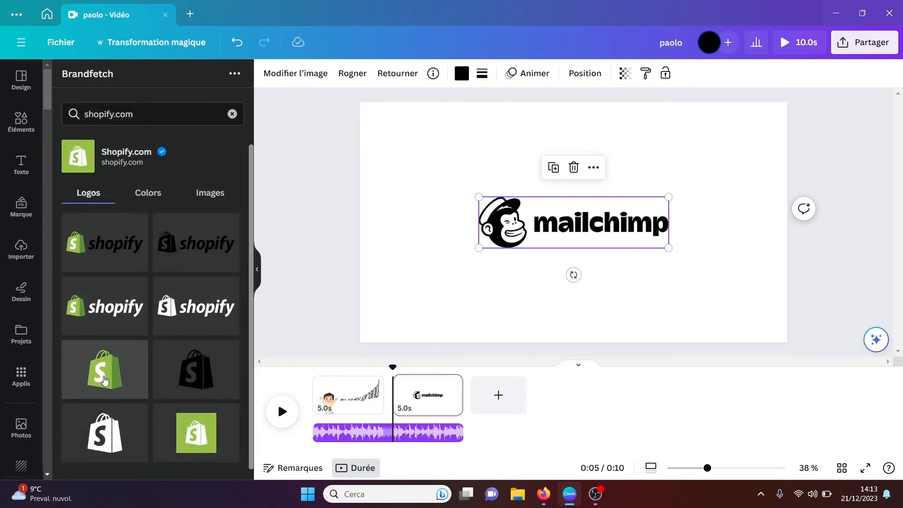
left_click(116, 374)
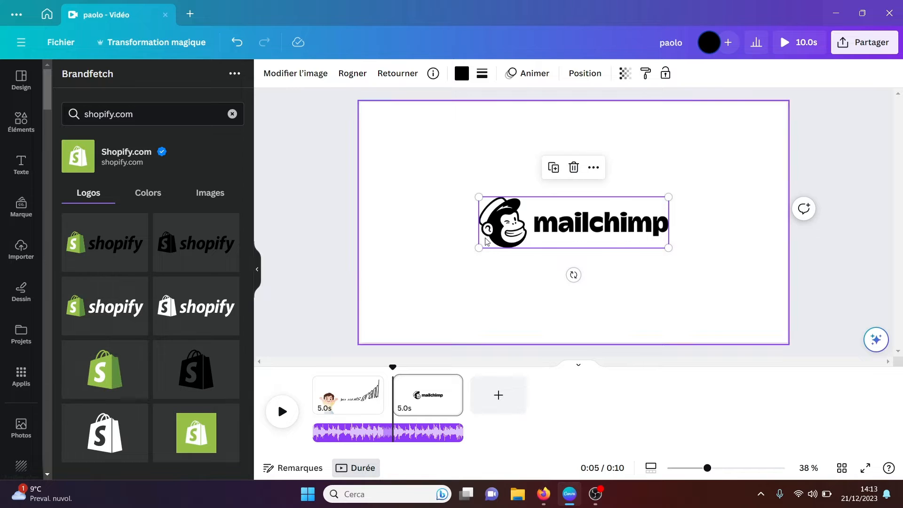
left_click_drag(568, 230, 421, 268)
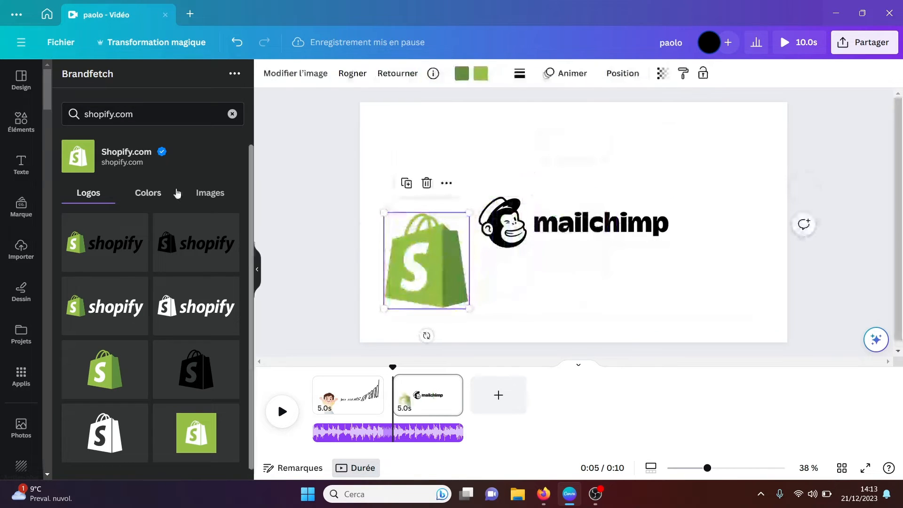
left_click(152, 197)
left_click(219, 198)
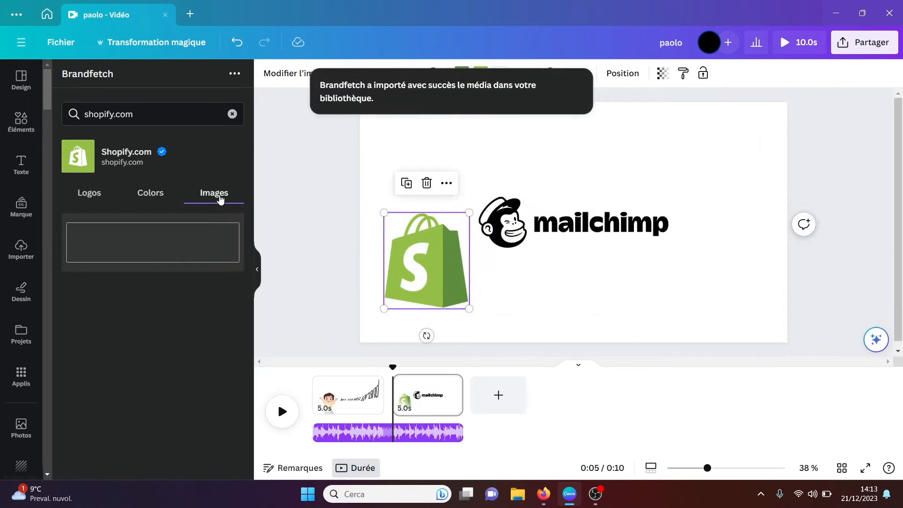
left_click(232, 115)
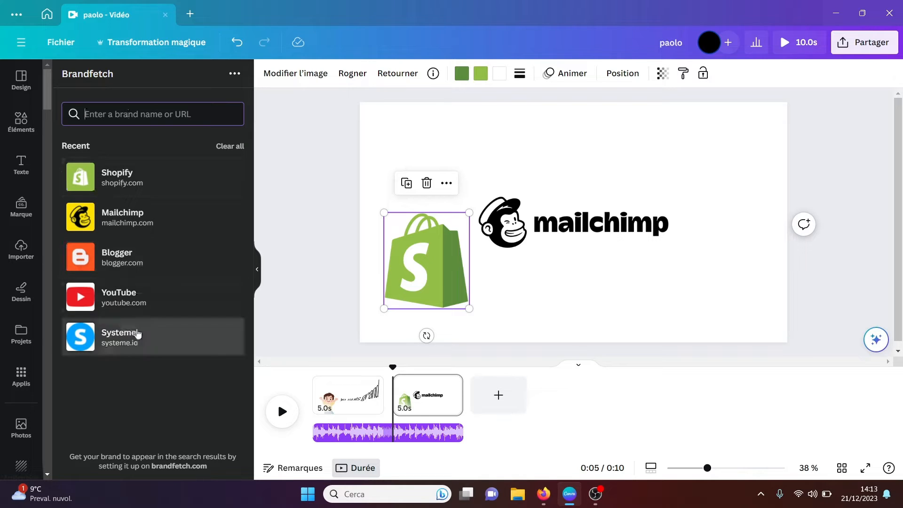
Step: Search the apps for "lot" and open the LottieFiles app
left_click(27, 379)
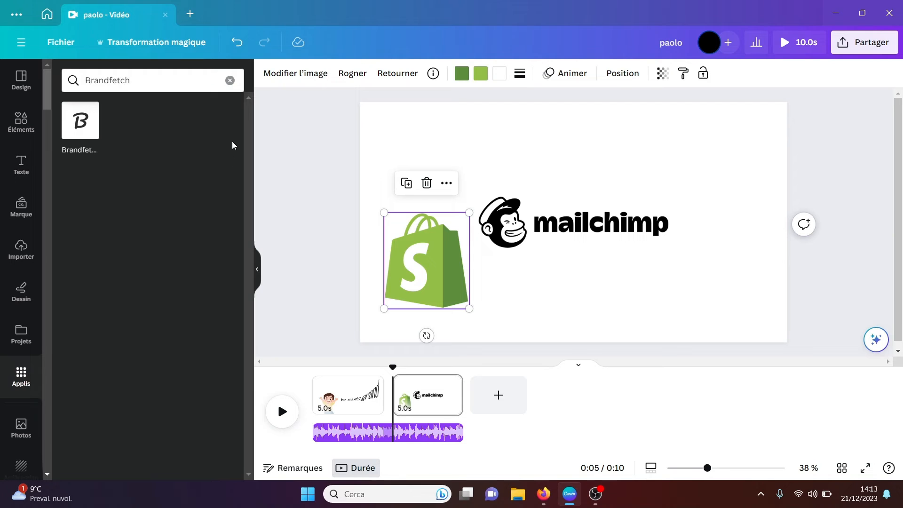
left_click(231, 80)
type("lott")
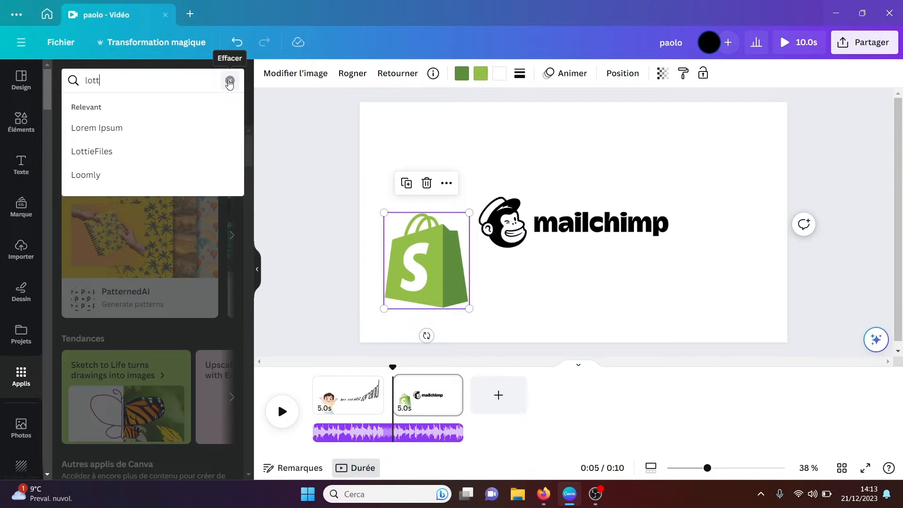
key("Return")
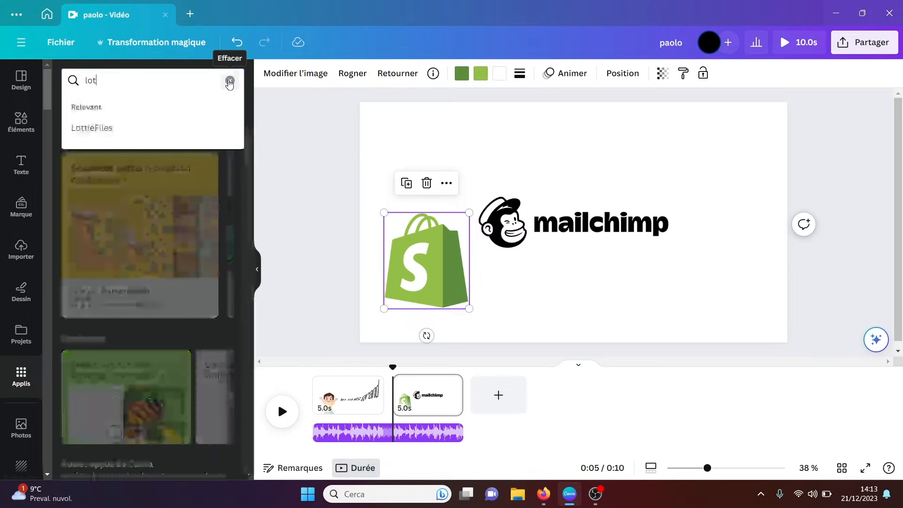
left_click(150, 129)
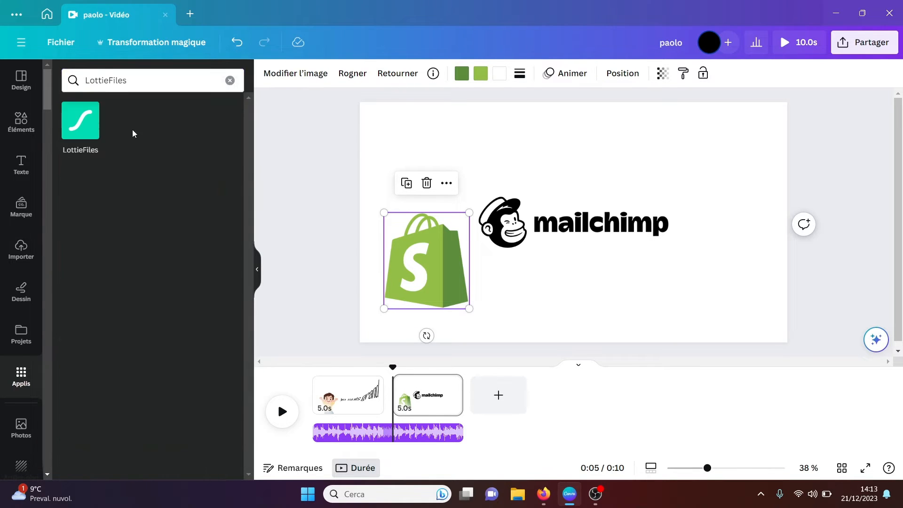
left_click(77, 128)
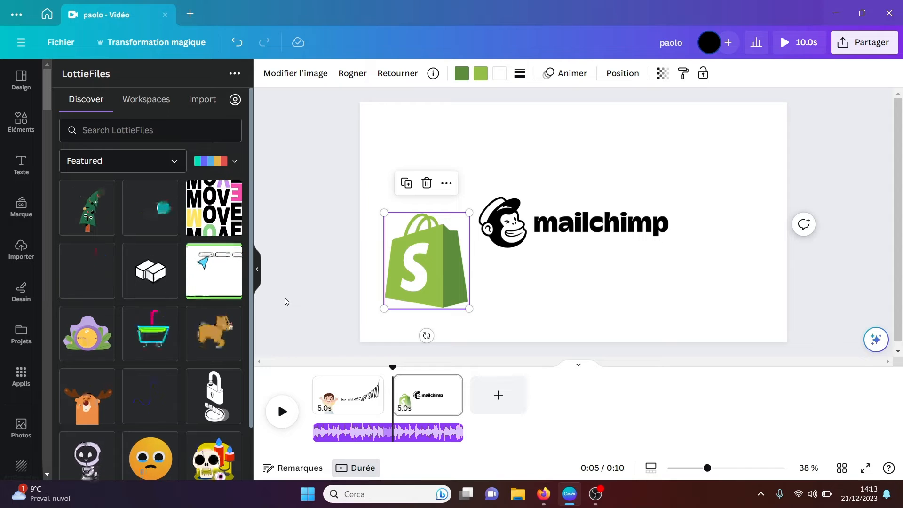
Step: Add the Rudolphchi reindeer animation to the design and enlarge it over the Mailchimp logo on the page
left_click(219, 338)
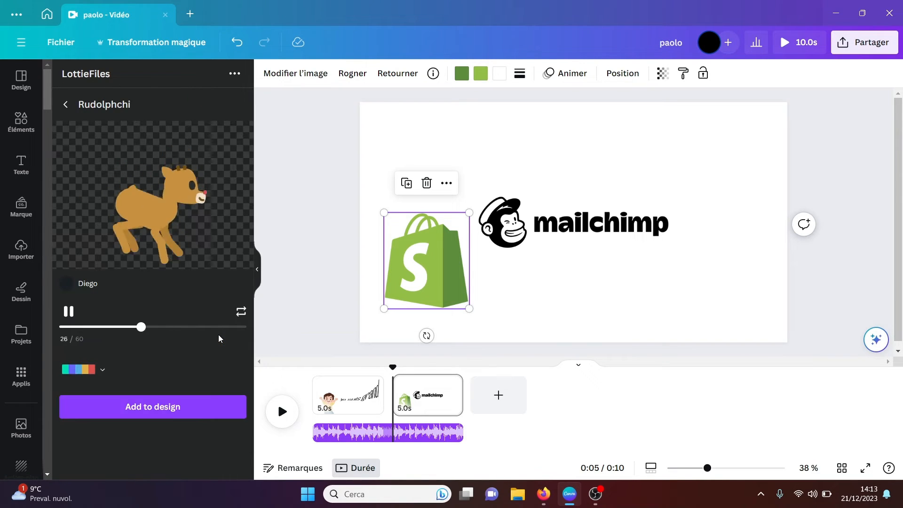
left_click(163, 409)
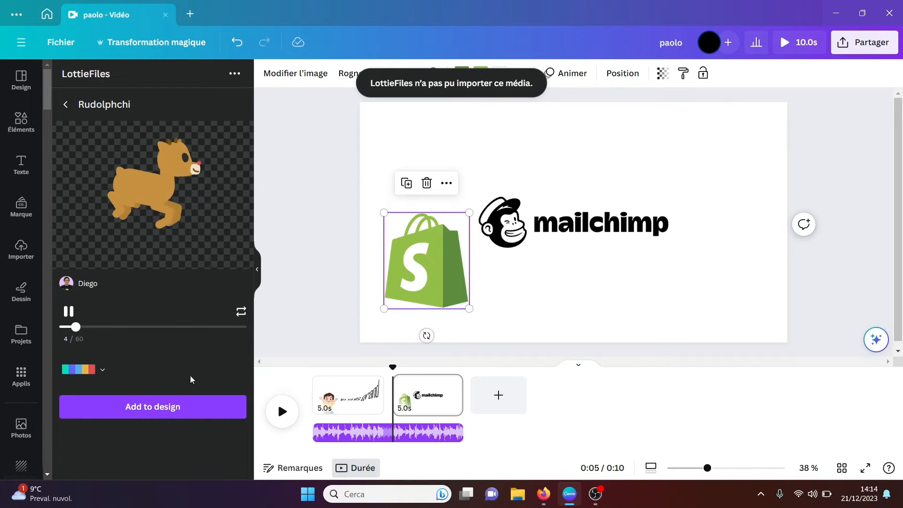
left_click(165, 411)
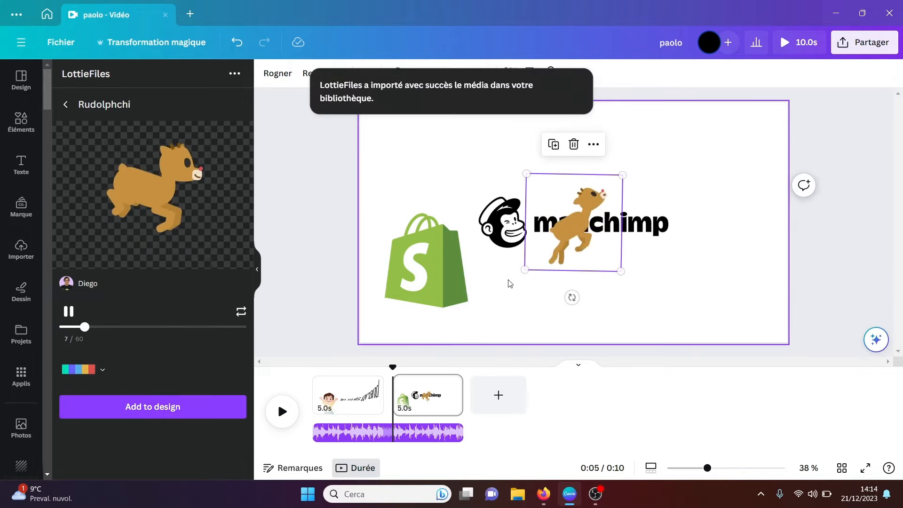
left_click_drag(556, 225, 647, 264)
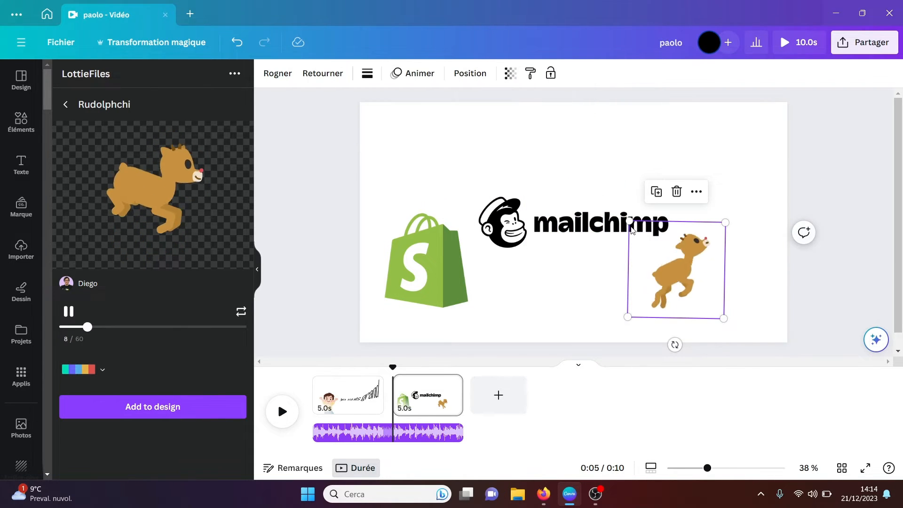
left_click_drag(630, 222, 468, 162)
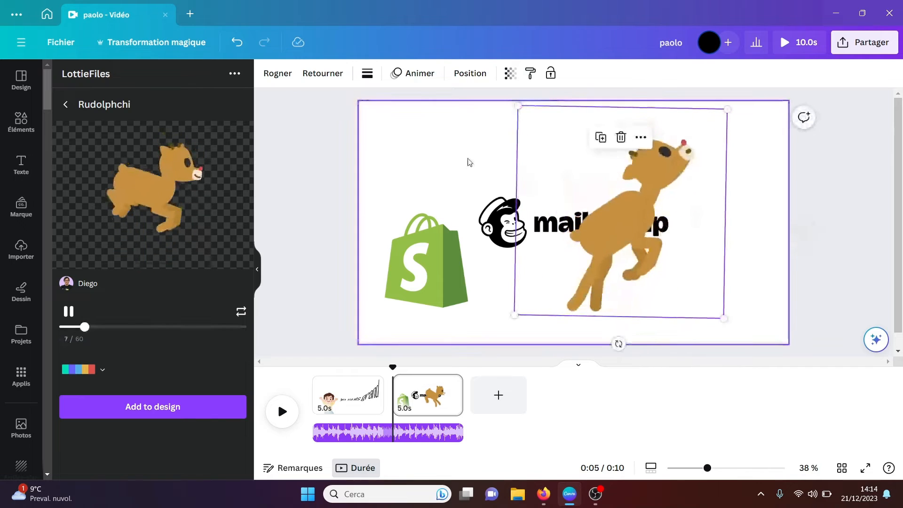
left_click(748, 213)
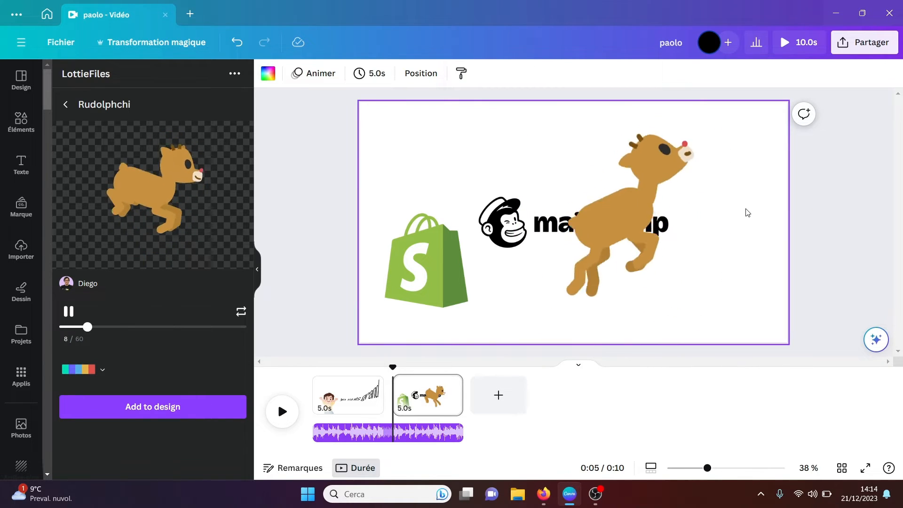
Step: Delete the reindeer animation from the page and preview the Elementor_Christmas Tree animation in LottieFiles
left_click(647, 222)
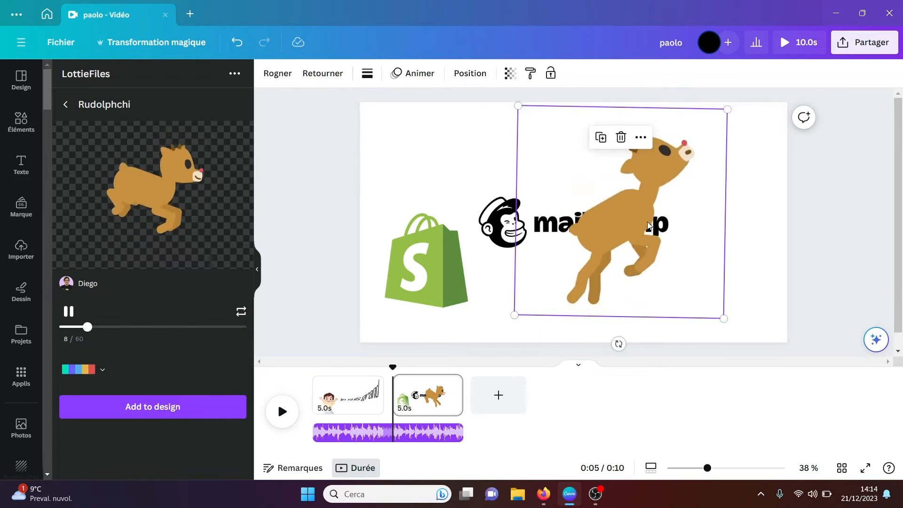
key("Delete")
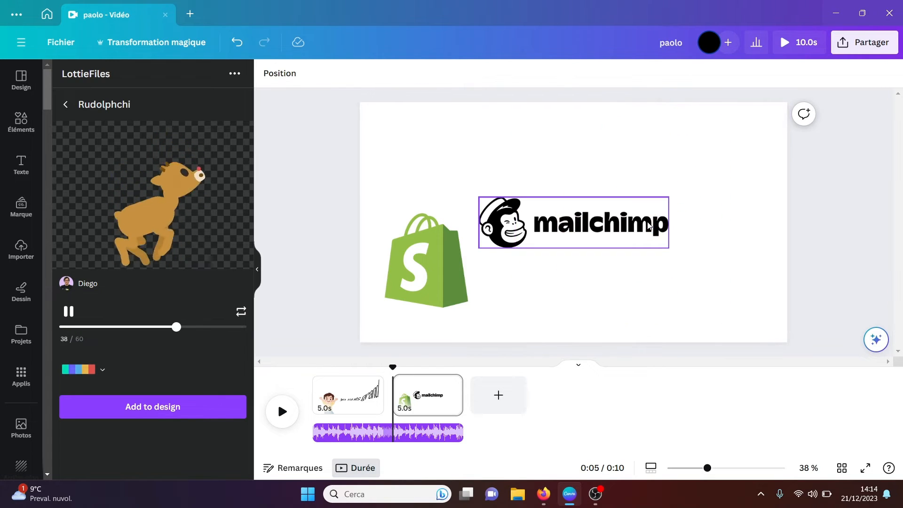
left_click(66, 105)
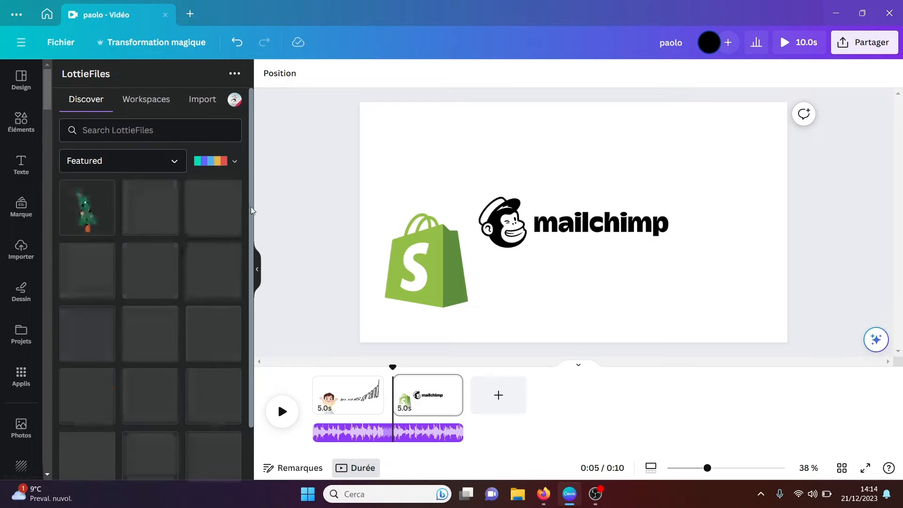
scroll(249, 257, "down", 2)
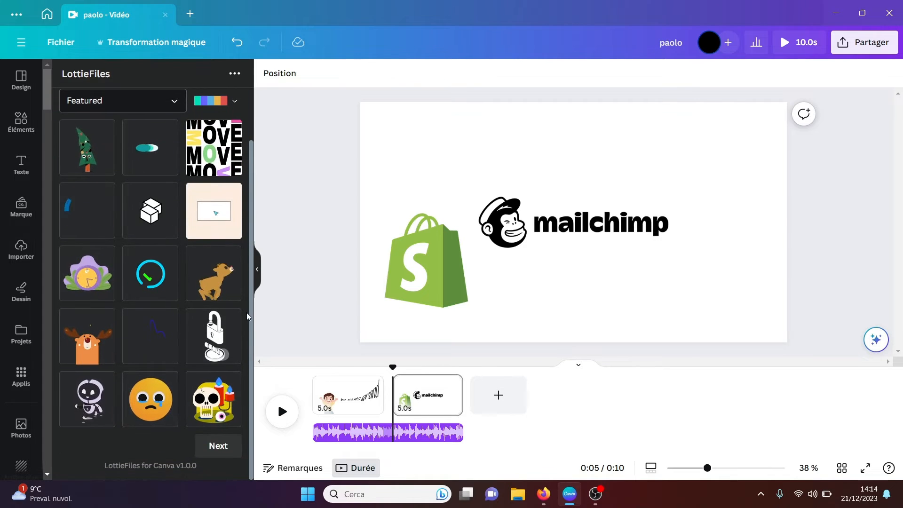
scroll(249, 203, "up", 2)
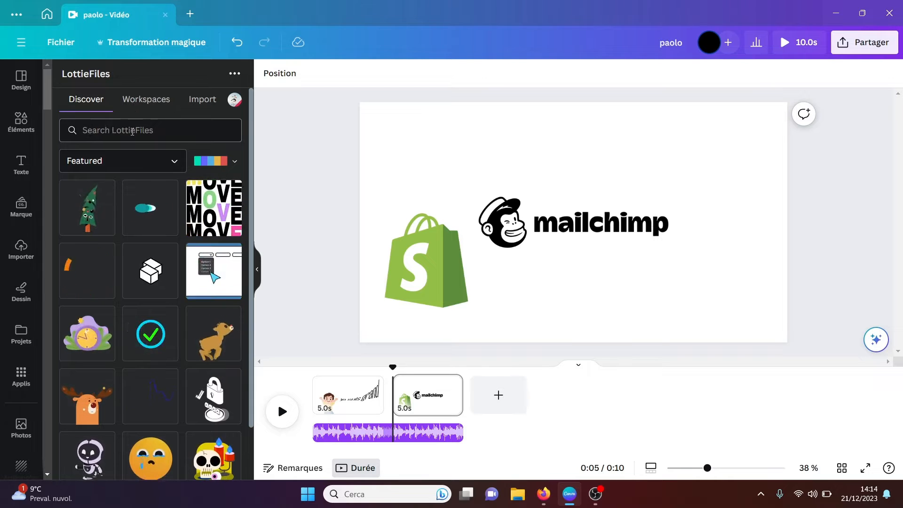
left_click(93, 221)
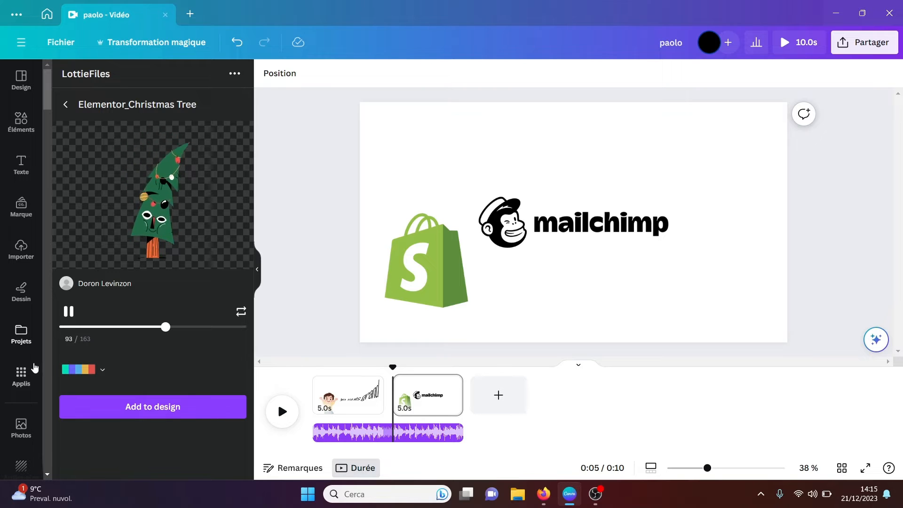
Step: Open the GIPHY app and search its GIFs for "night"
left_click(20, 375)
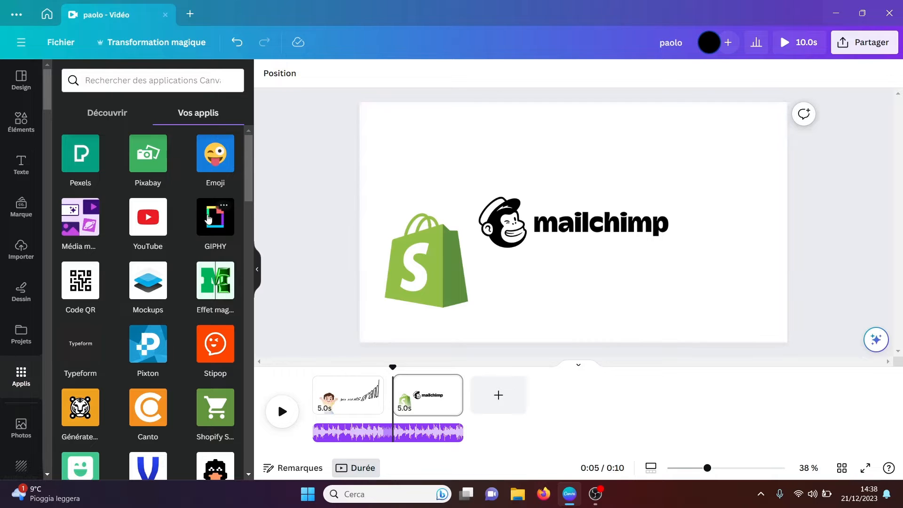
left_click(208, 218)
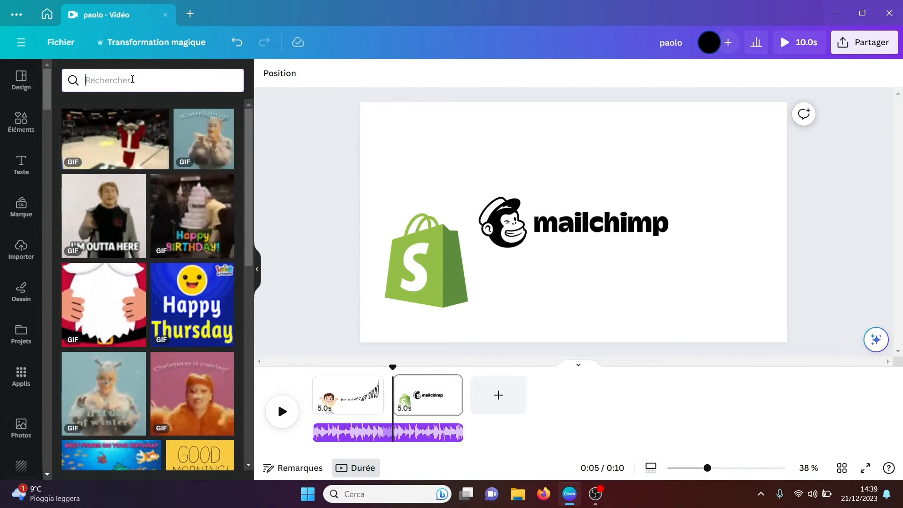
left_click(133, 79)
type("night")
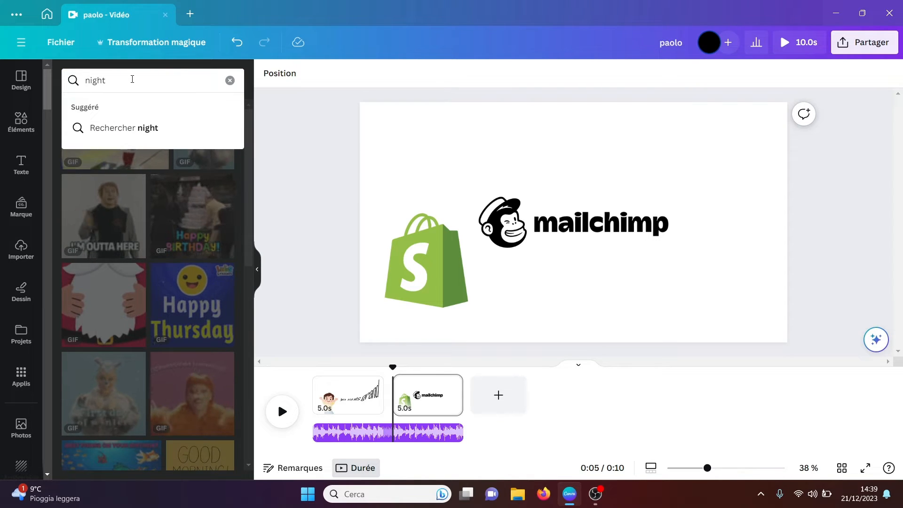
key("Return")
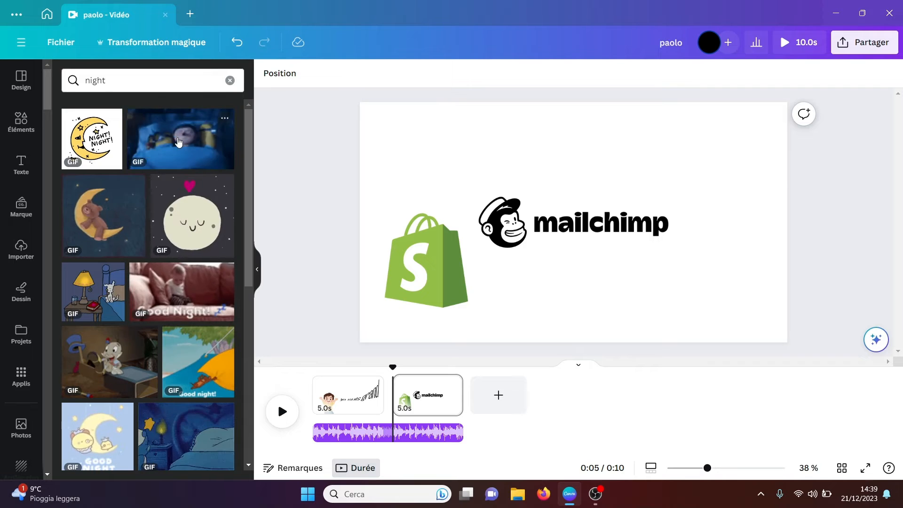
Step: Try the GIF of a bear sleeping on a crescent moon on the page and remove it again
left_click(104, 211)
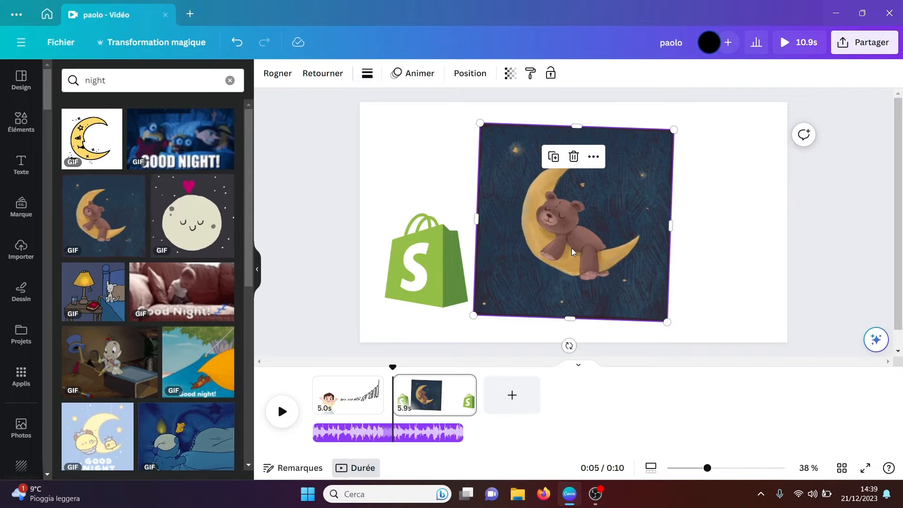
left_click_drag(572, 252, 210, 226)
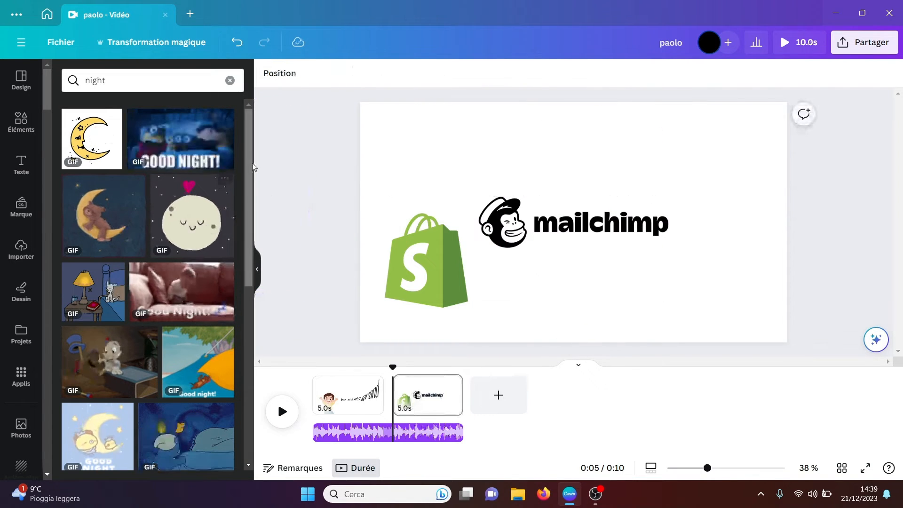
Step: Look through the rest of the night GIFs and clear the search
left_click_drag(250, 168, 242, 283)
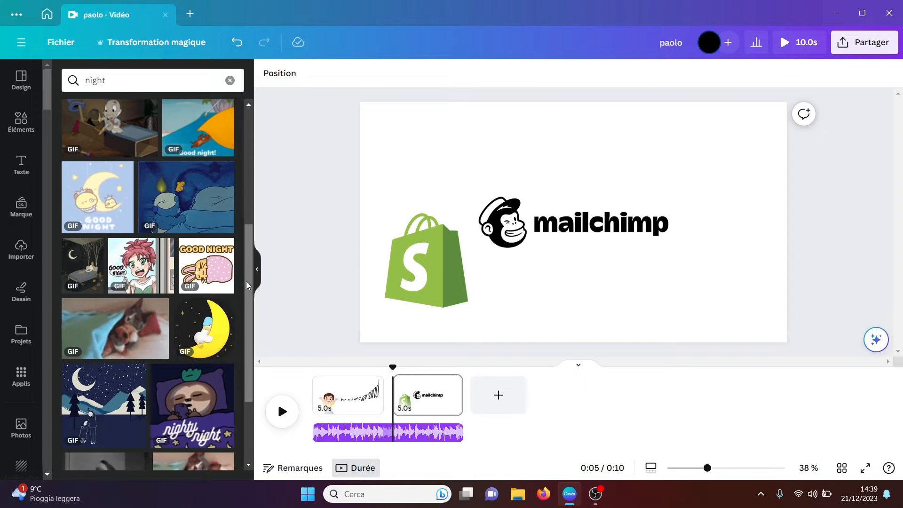
left_click_drag(250, 296, 248, 375)
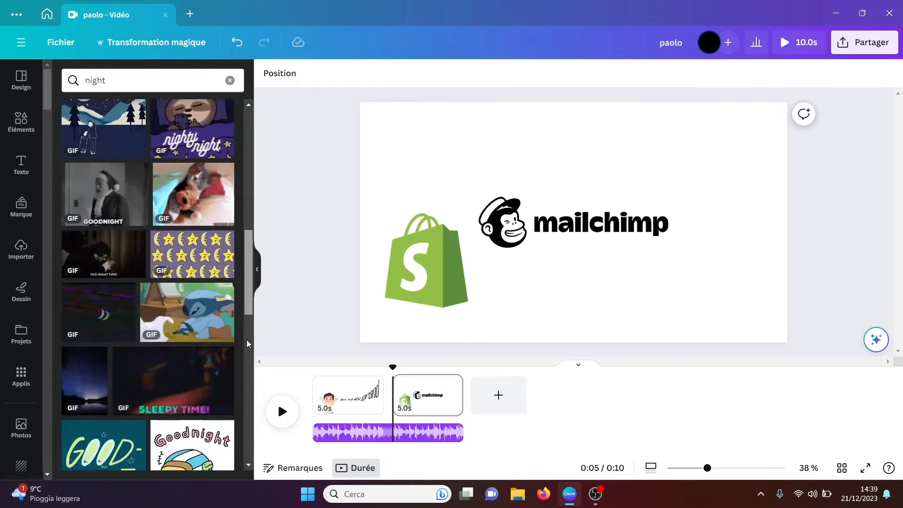
left_click_drag(249, 294, 242, 175)
left_click(230, 81)
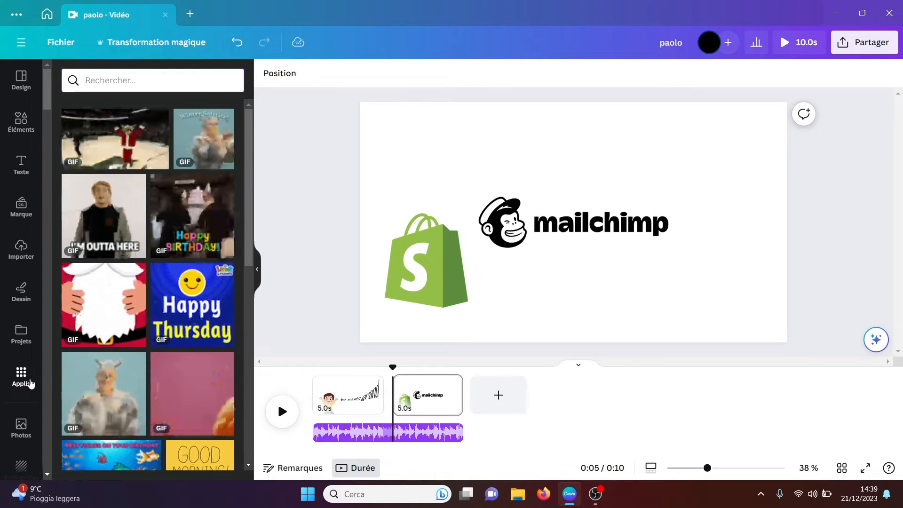
Step: Return to the list of your own apps and open the Iconduck app
left_click(29, 382)
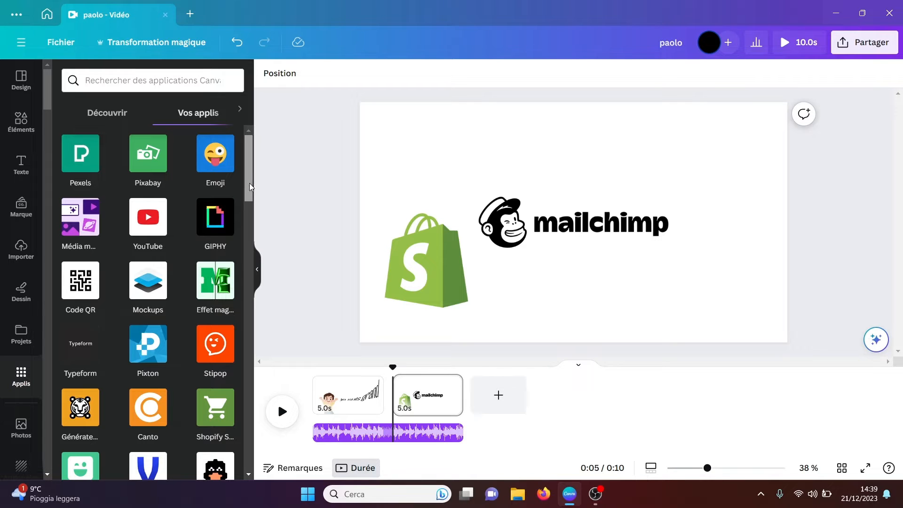
left_click_drag(246, 188, 250, 214)
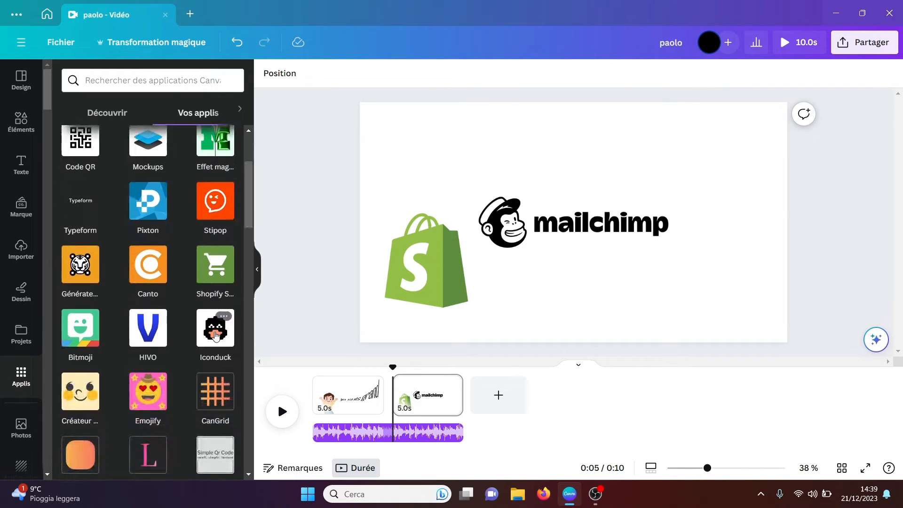
left_click(216, 335)
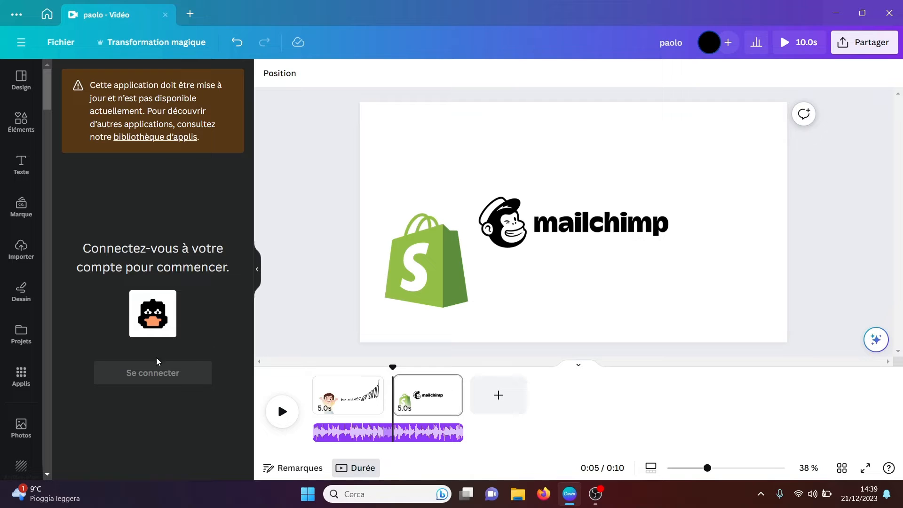
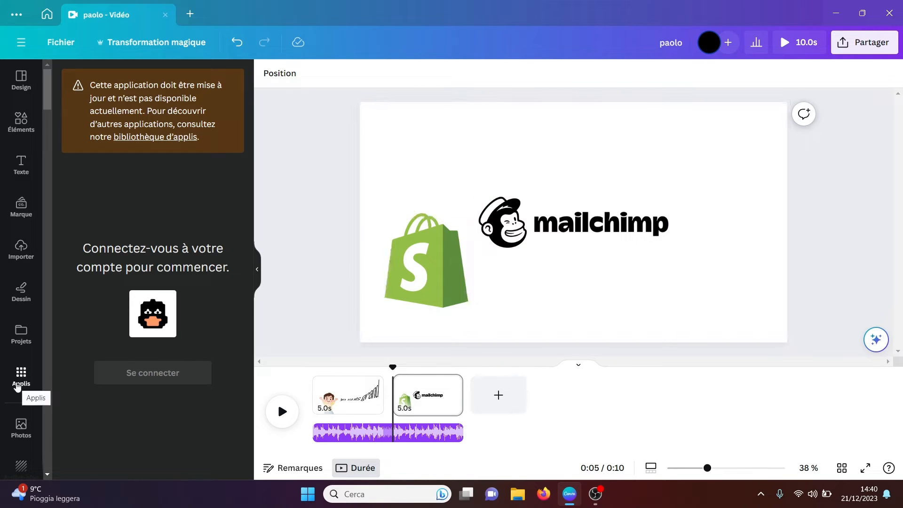
Step: Return to the list of your own apps and open the "Créateur ..." character app listed beside Emojify
left_click(18, 386)
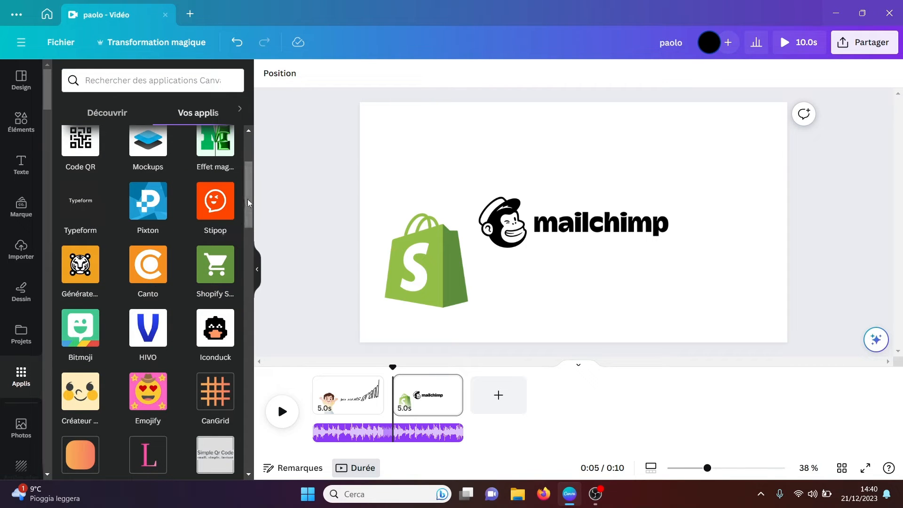
scroll(83, 303, "down", 2)
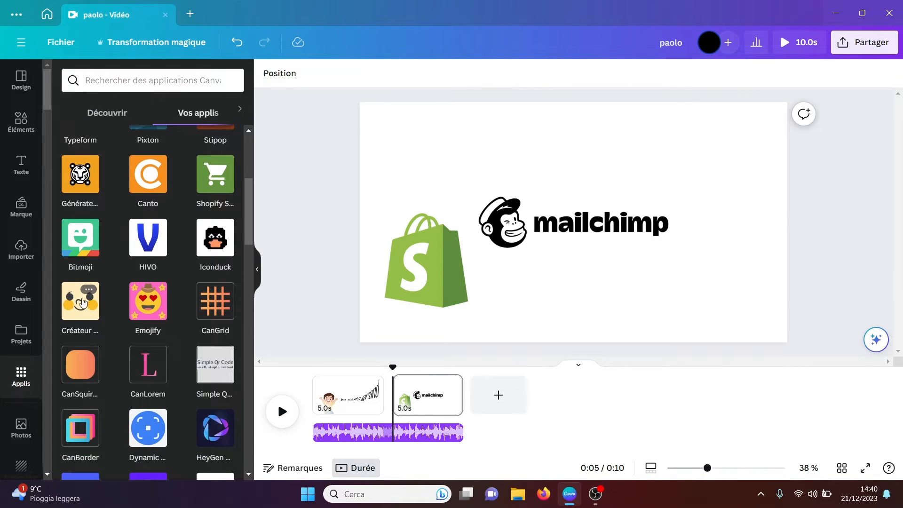
left_click(75, 311)
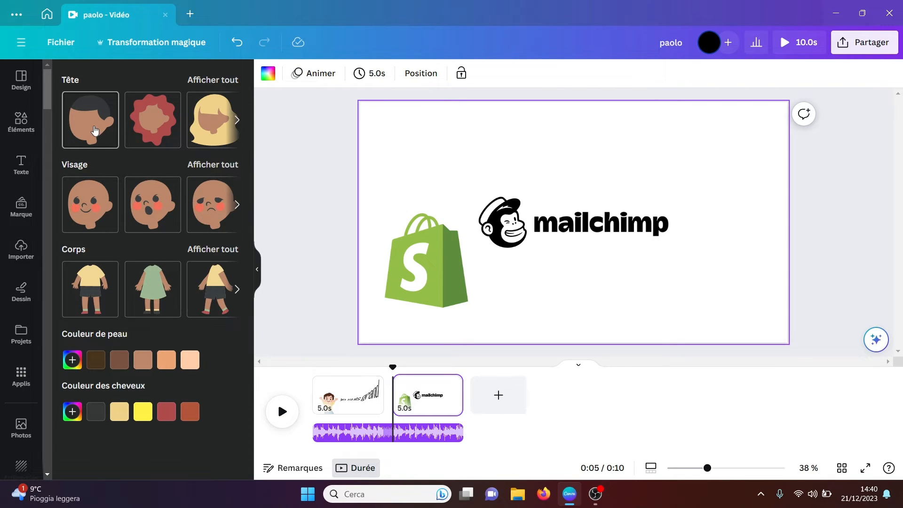
Step: Build a character with the short-haired head, open-mouthed face, walking body, light orange skin and bright yellow hair
left_click(95, 130)
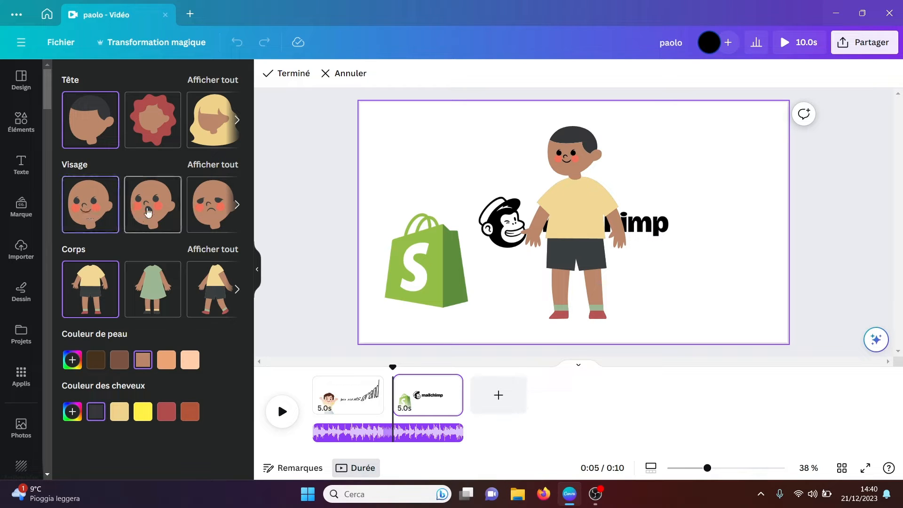
left_click(157, 213)
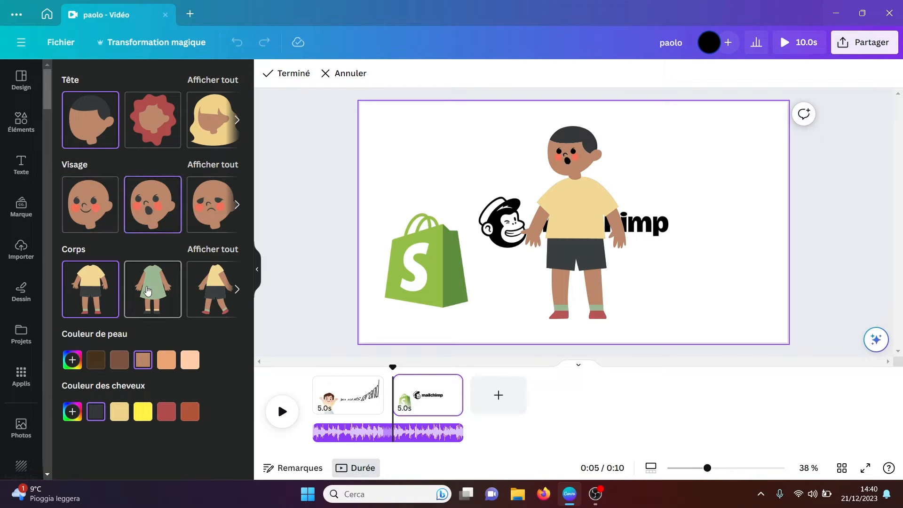
left_click(205, 288)
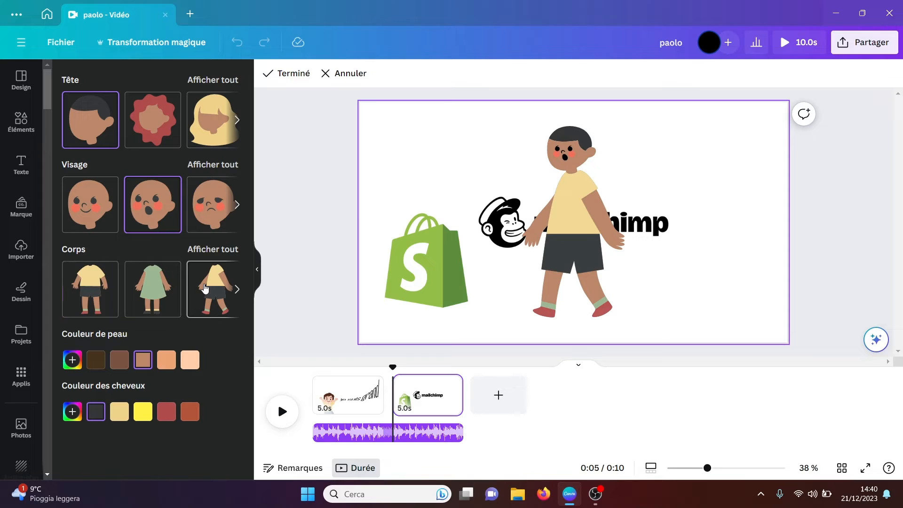
left_click(120, 361)
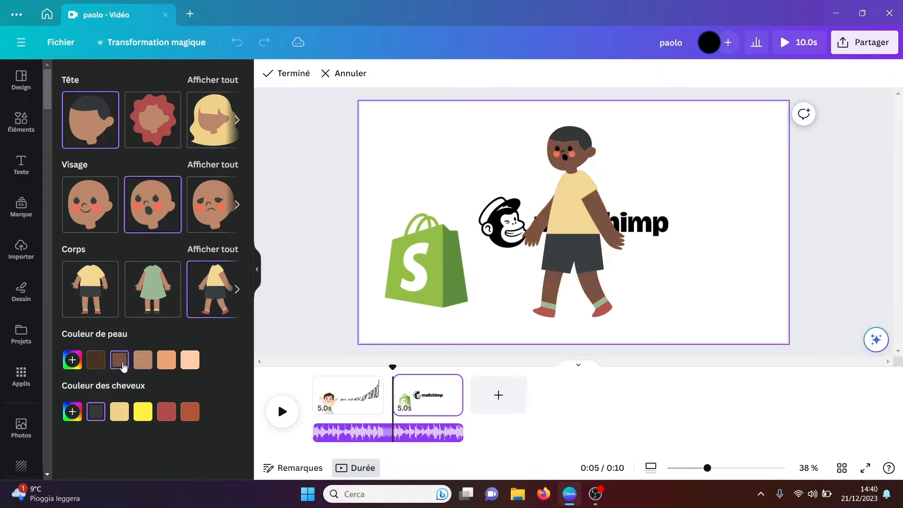
left_click(169, 361)
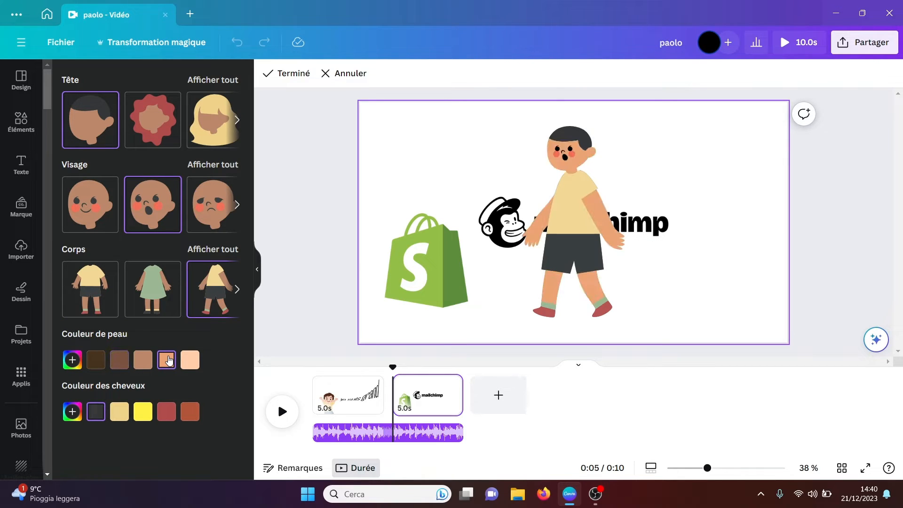
left_click(138, 418)
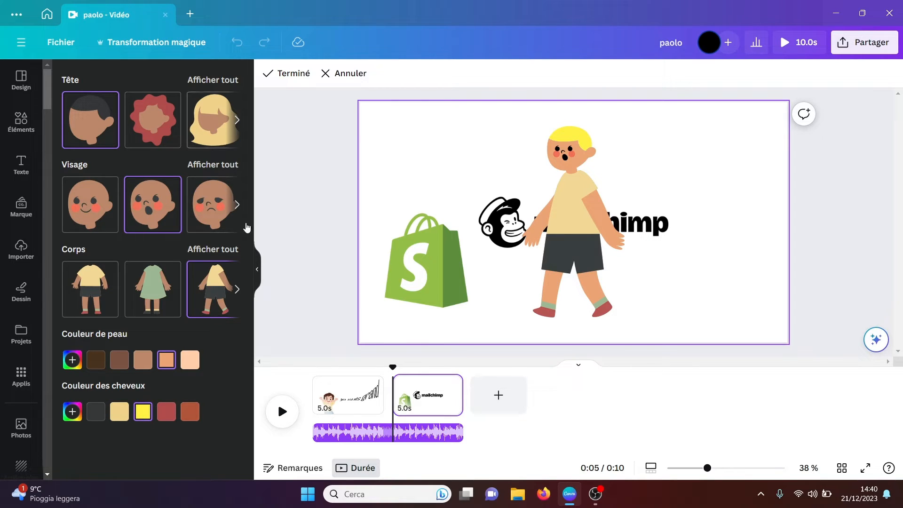
Step: Finish the walking character, shrink it and place it to the right of the Mailchimp logo
left_click(282, 76)
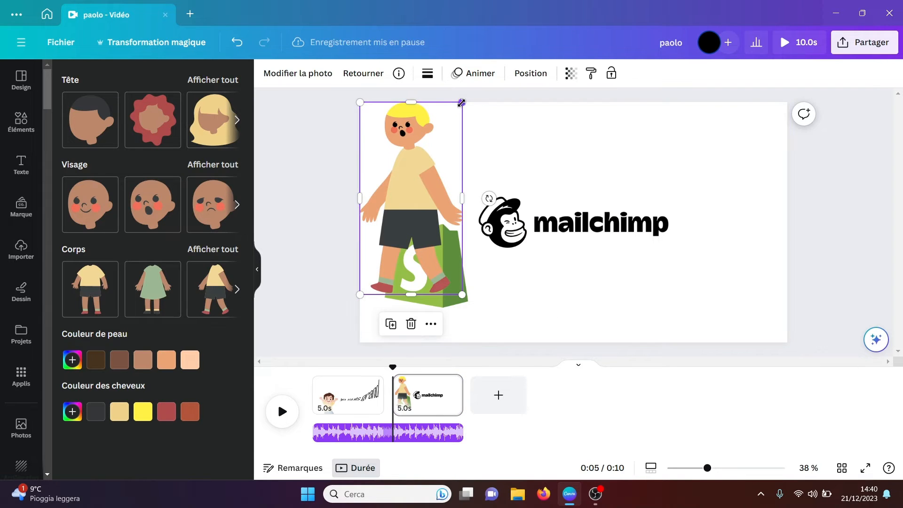
left_click_drag(462, 102, 426, 198)
left_click_drag(391, 274, 708, 262)
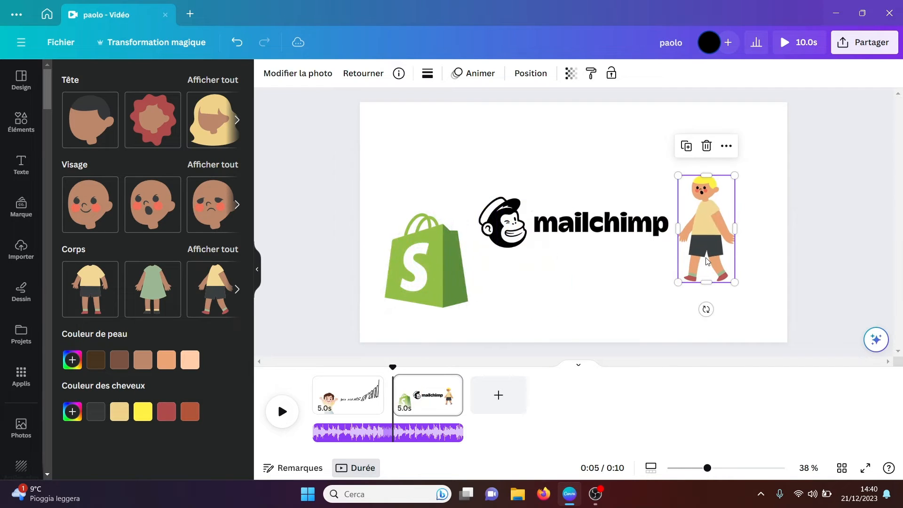
Step: Delete the Mailchimp and Shopify logos from the page
left_click(527, 203)
key("Delete")
left_click(453, 239)
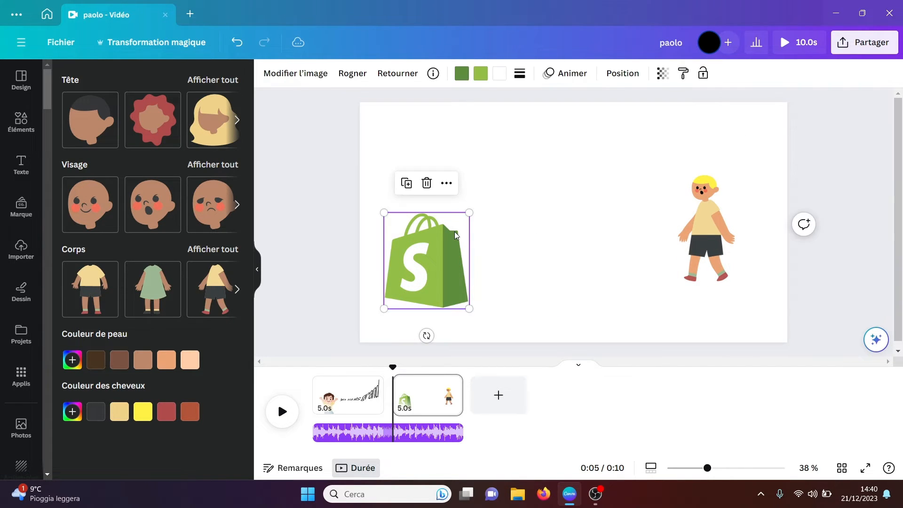
key("Delete")
Step: Enlarge the walking character and place it at the page's lower right so its lower legs extend past the edge
left_click(717, 209)
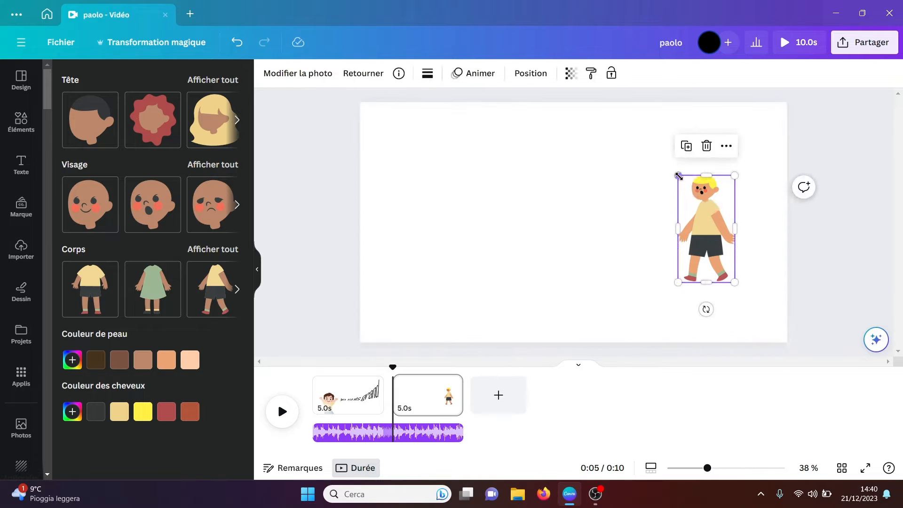
left_click_drag(678, 175, 624, 75)
left_click_drag(701, 242, 718, 323)
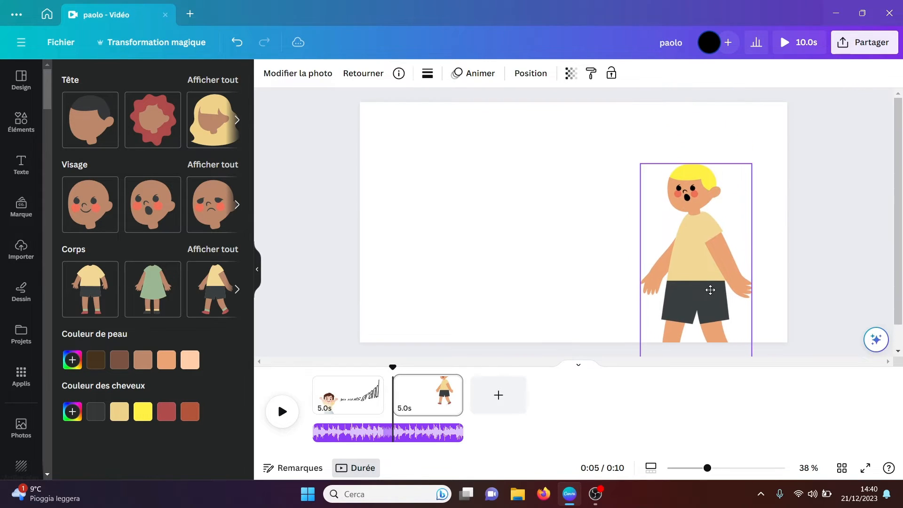
left_click(526, 228)
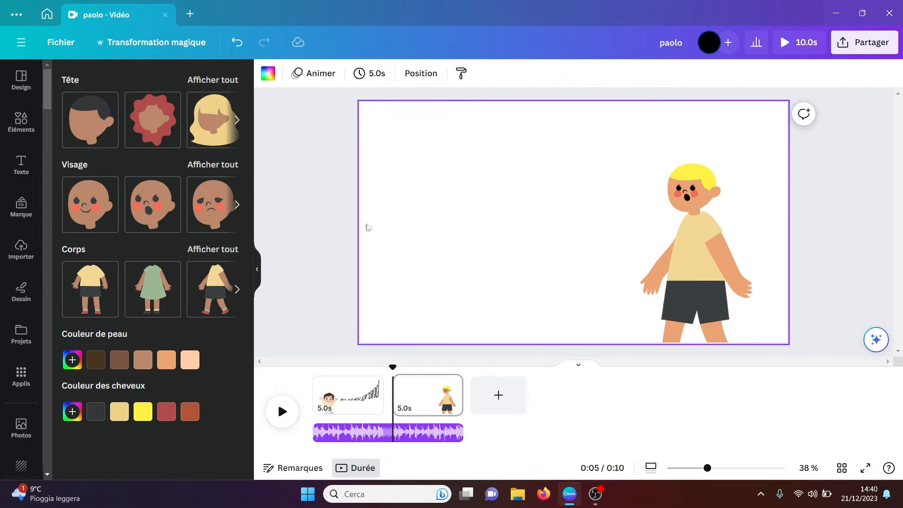
Step: Build a second character with the short-haired head, sad face, standing body, light orange skin and bright yellow hair
left_click(92, 126)
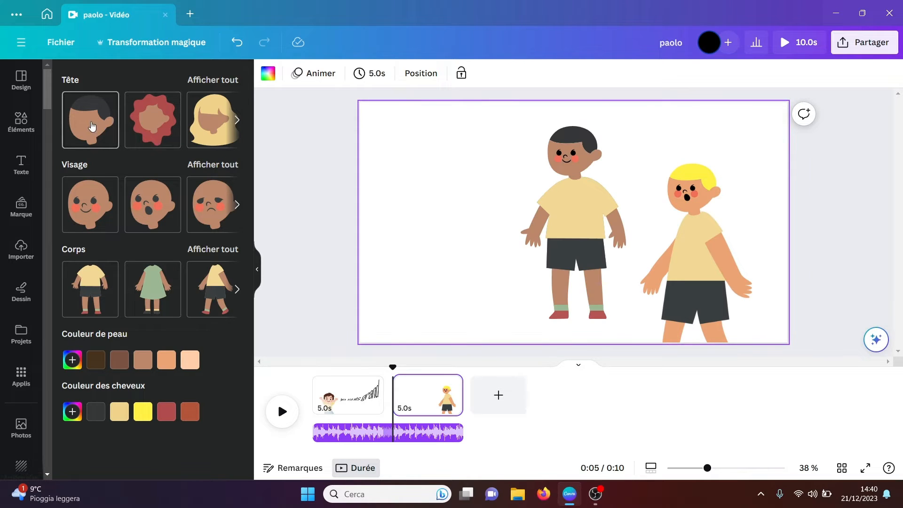
left_click(214, 206)
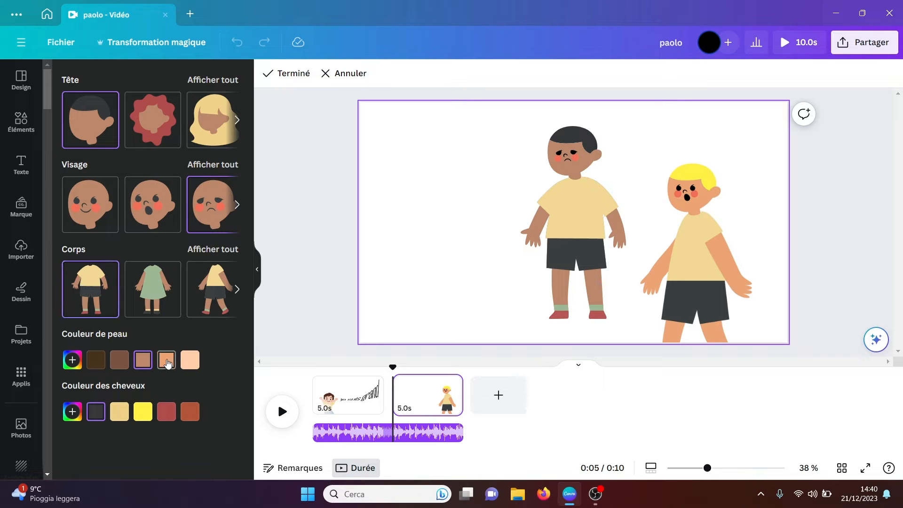
left_click(168, 362)
left_click(150, 414)
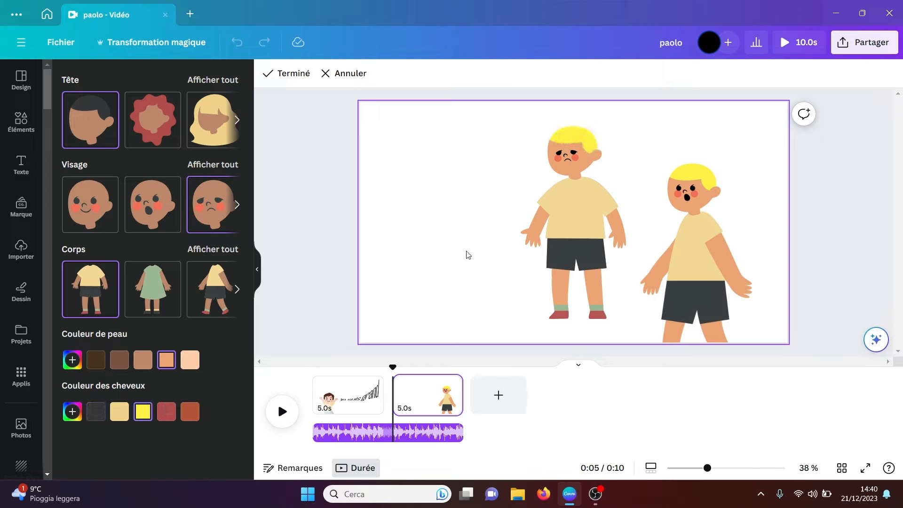
Step: Finish the sad character, shrink it slightly and place it left of the page's centre
left_click(292, 74)
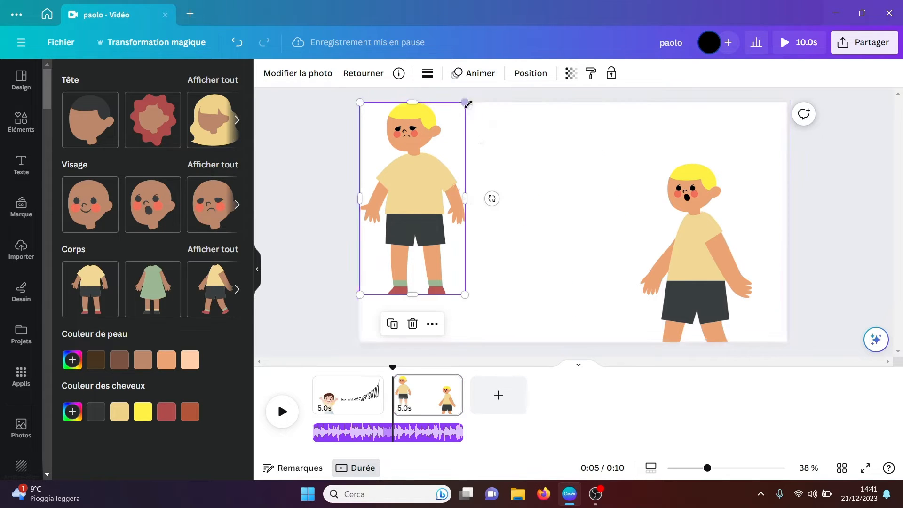
left_click_drag(466, 109, 449, 137)
left_click_drag(442, 187, 541, 190)
left_click(448, 232)
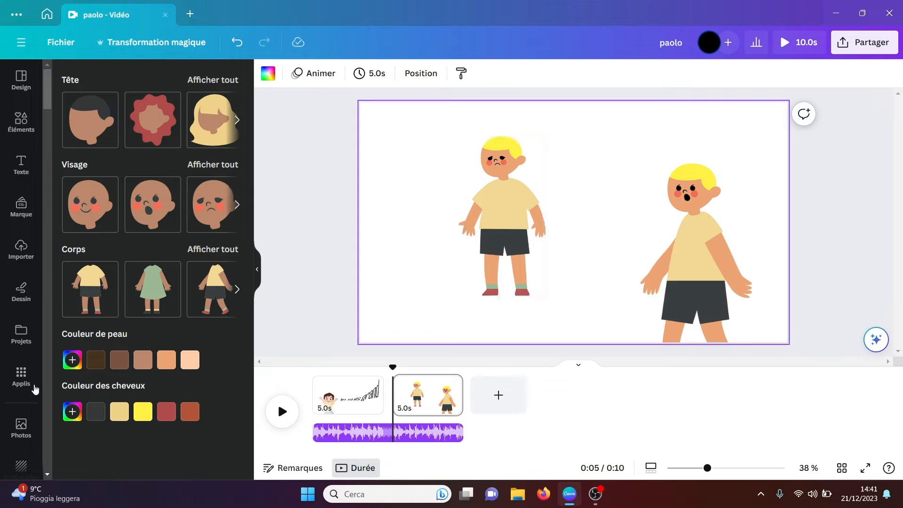
Step: Return to the list of your own apps and open the CanGrid app
left_click(21, 376)
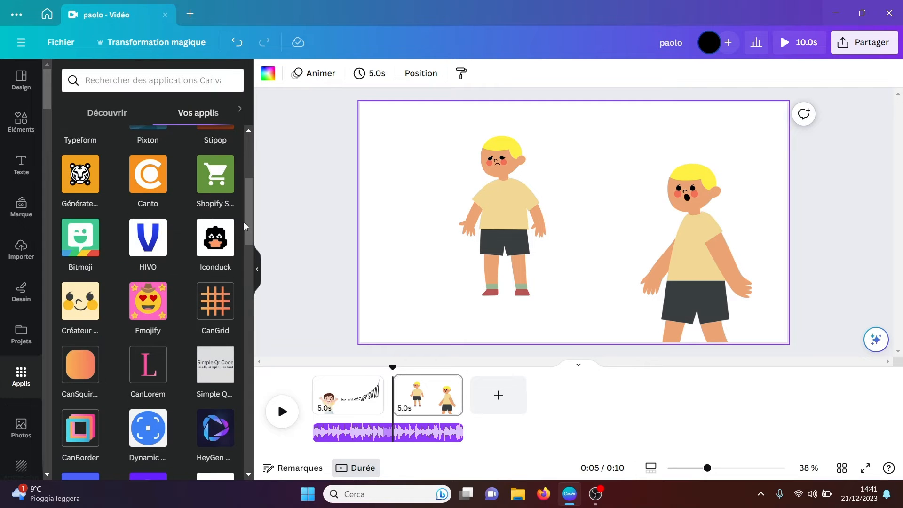
left_click(255, 230)
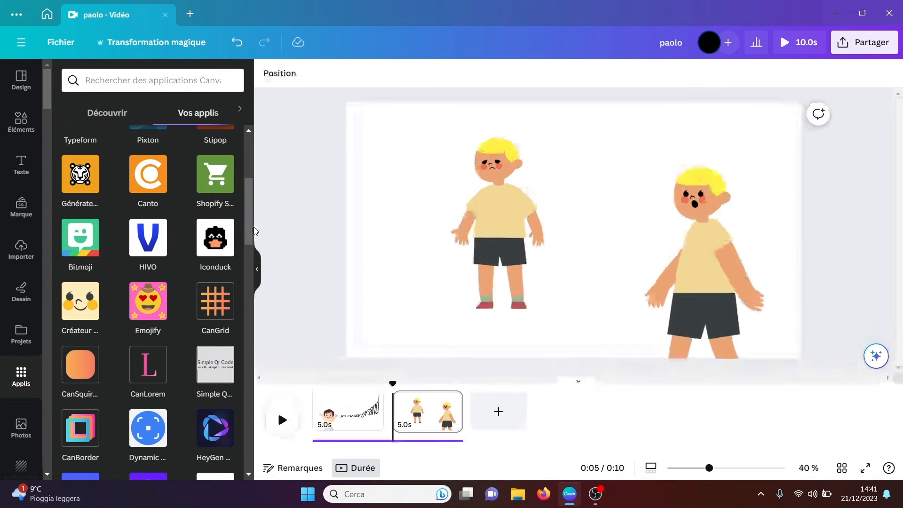
left_click(213, 307)
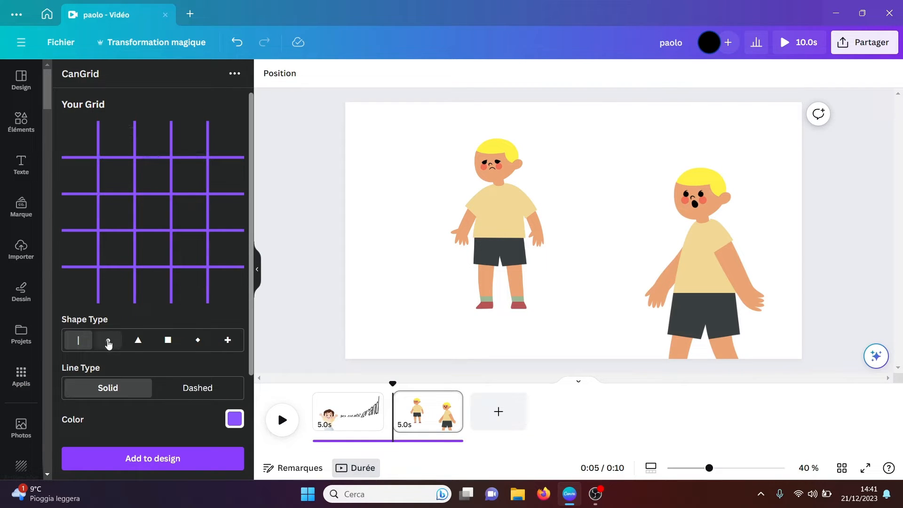
Step: Try the dot, triangle, square, diamond and plus shape types for the grid and go back to lines
left_click(109, 341)
left_click(139, 342)
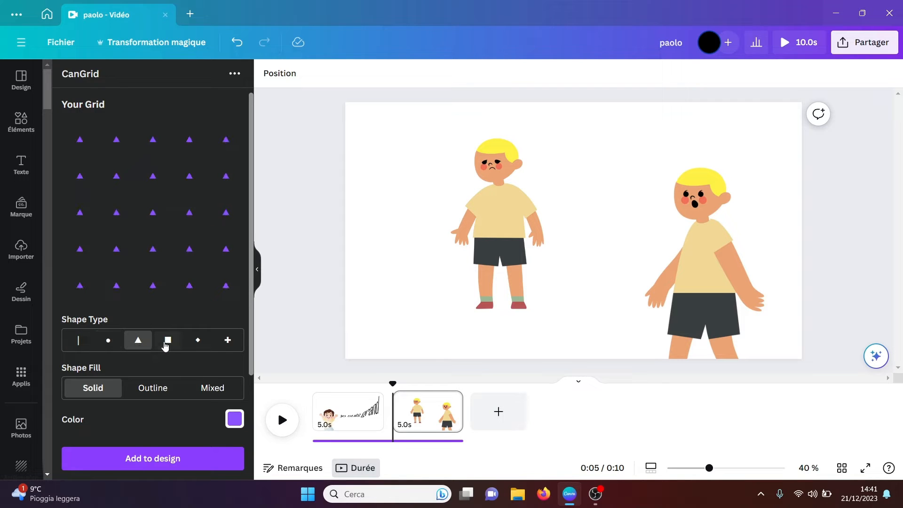
left_click(168, 344)
left_click(197, 349)
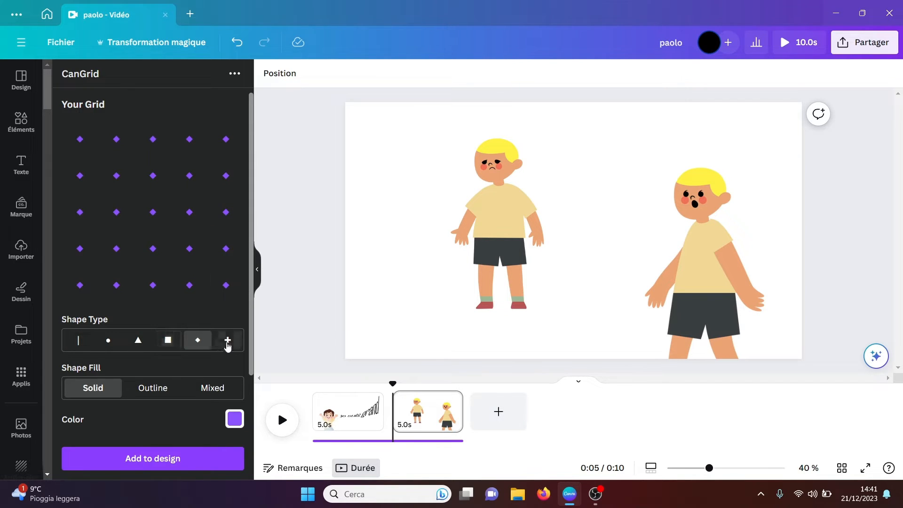
left_click(228, 343)
left_click(74, 345)
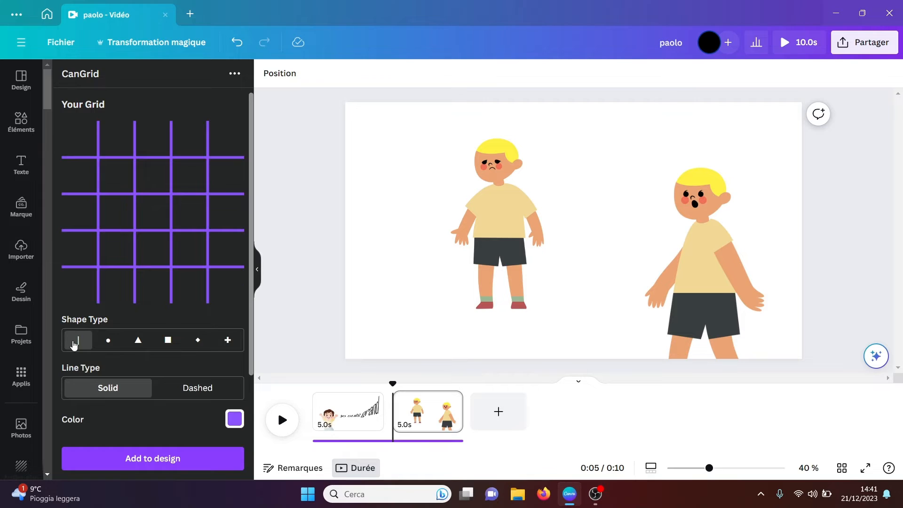
Step: Try the Dashed line type on the grid and switch back to Solid
left_click_drag(249, 342, 250, 368)
left_click(189, 353)
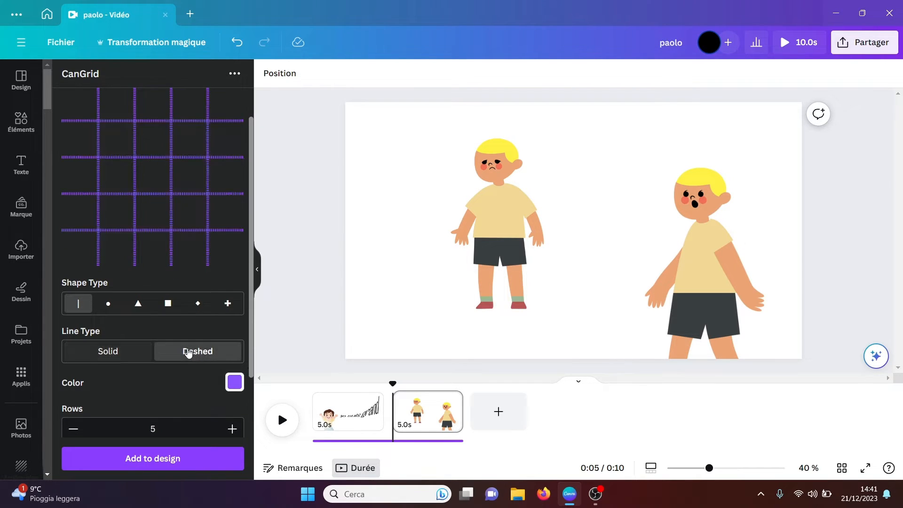
left_click(135, 353)
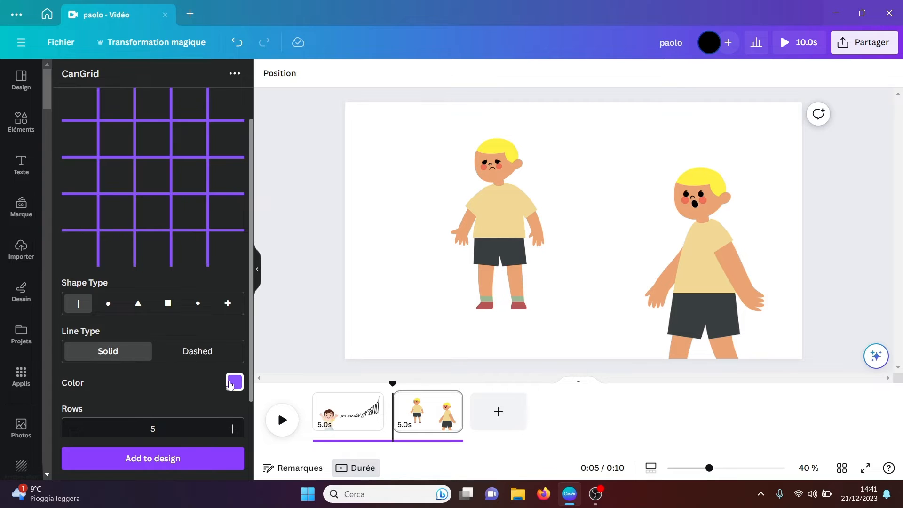
Step: Change the grid's colour to the light blue recommended swatch
left_click(233, 383)
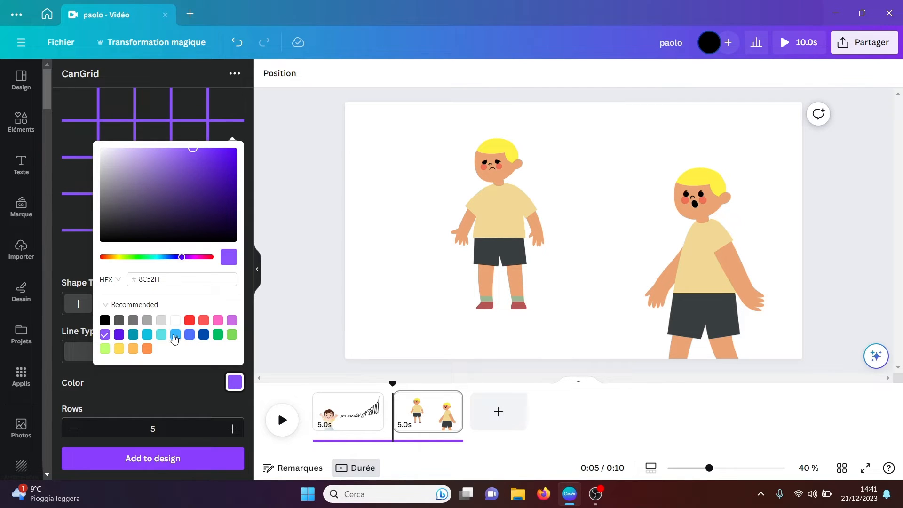
left_click(174, 338)
left_click(169, 389)
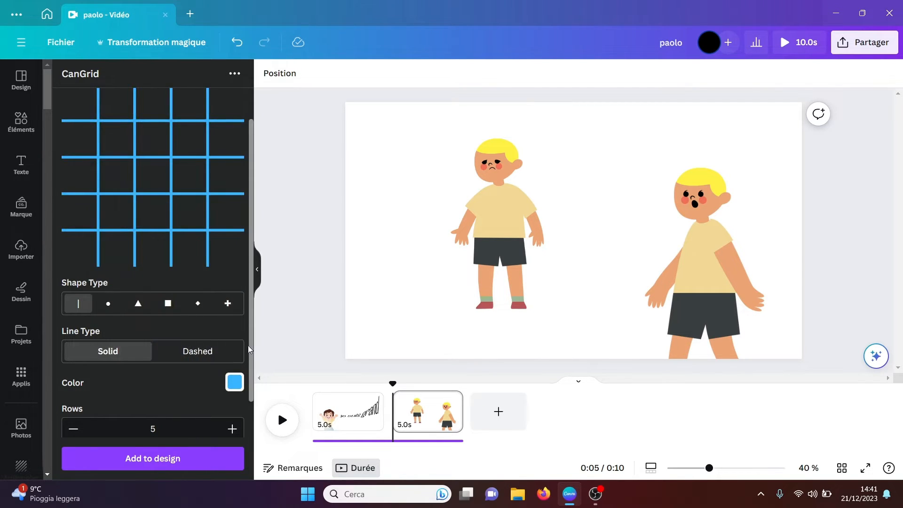
Step: Set the grid to 3 rows and 2 columns and raise its stroke width to about the middle of the range
scroll(251, 407, "down", 2)
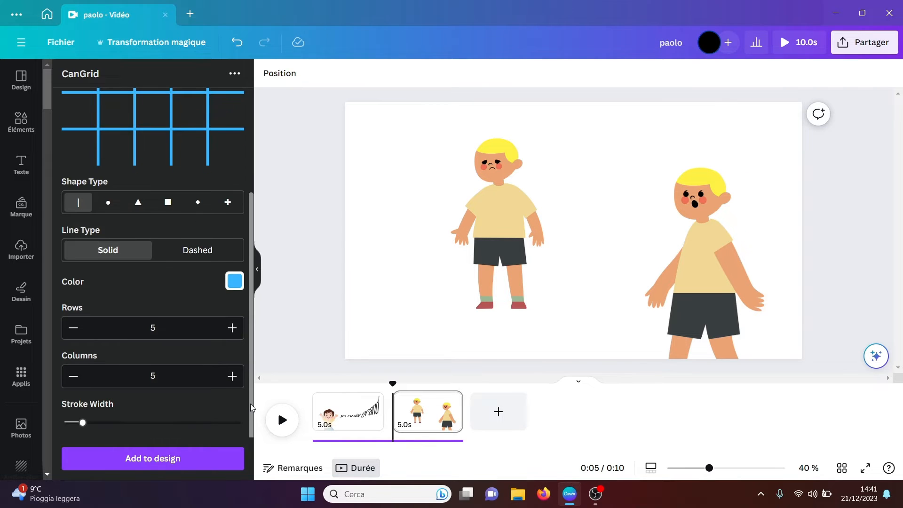
left_click(74, 328)
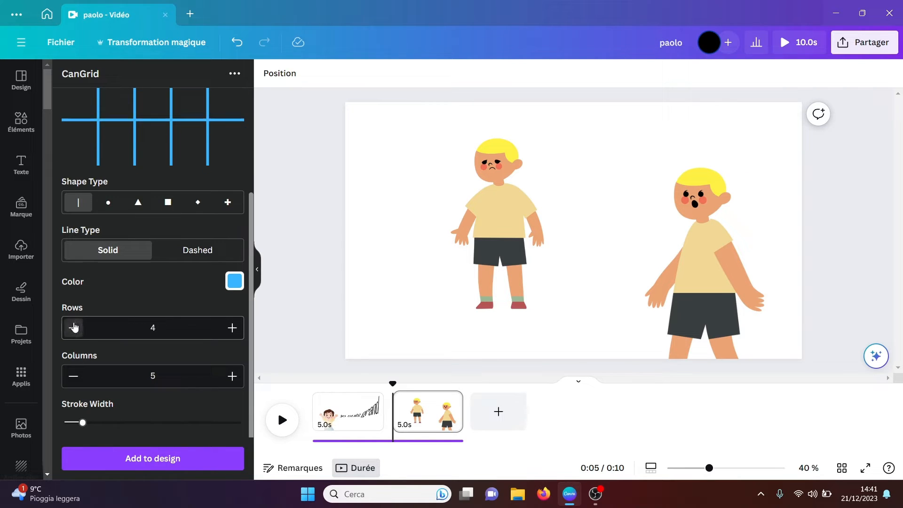
left_click(74, 327)
left_click(73, 376)
left_click(73, 376)
left_click(73, 376)
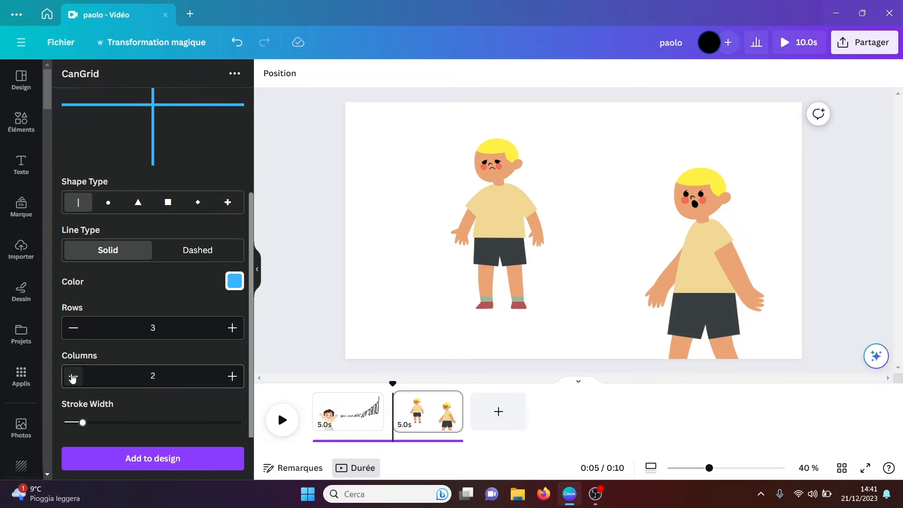
left_click_drag(83, 422, 155, 422)
Step: Try the blue grid on the page beside the sad character and remove it again
left_click(157, 462)
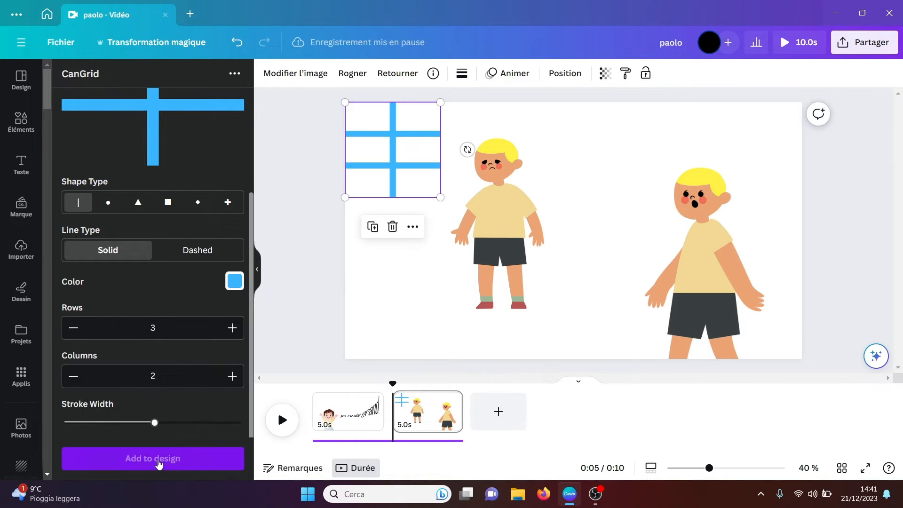
left_click_drag(404, 149, 407, 266)
key("Delete")
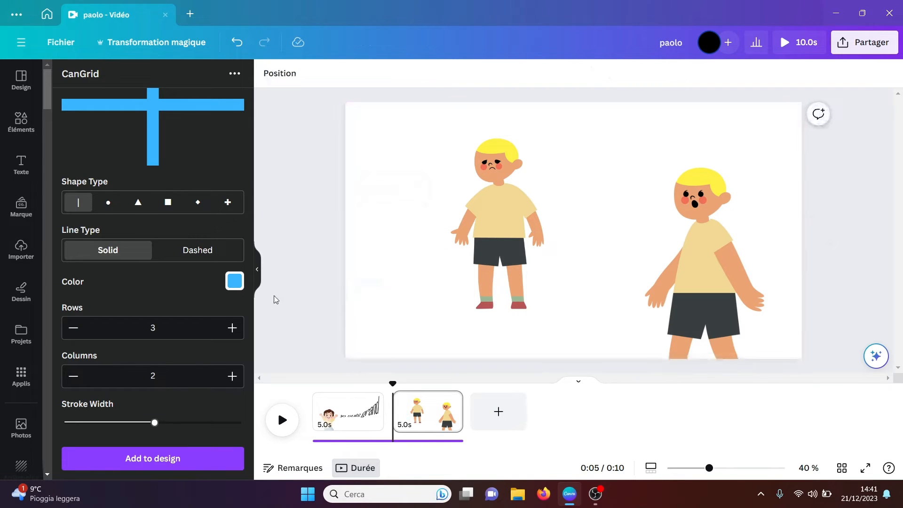
Step: Find the CanWave app among your installed apps and open it
scroll(254, 165, "up", 3)
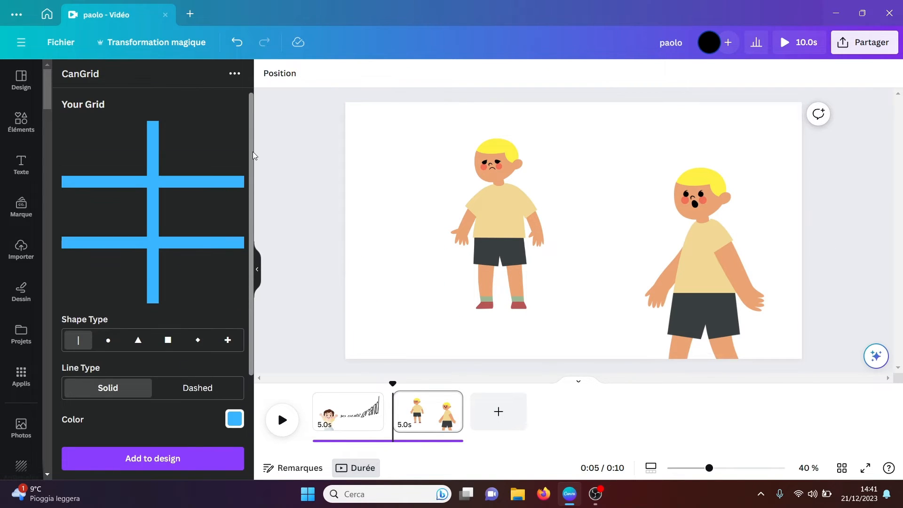
left_click(21, 377)
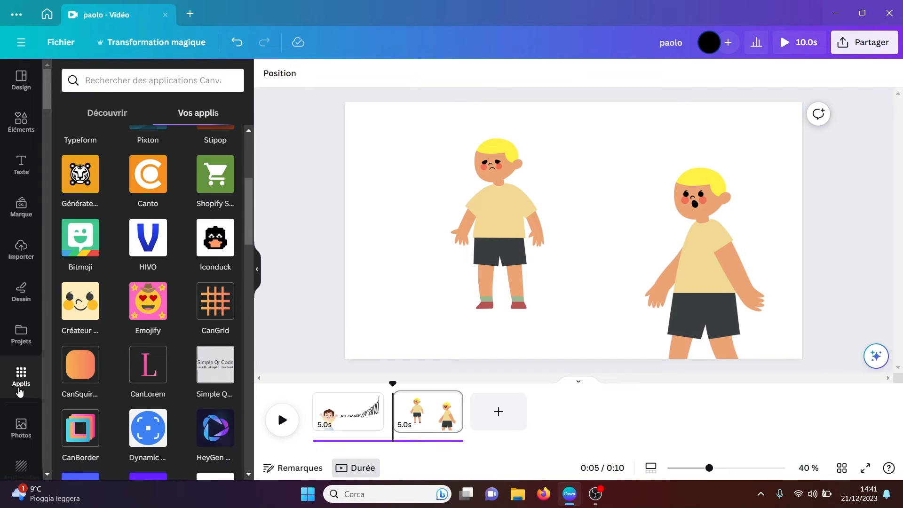
left_click_drag(249, 208, 249, 228)
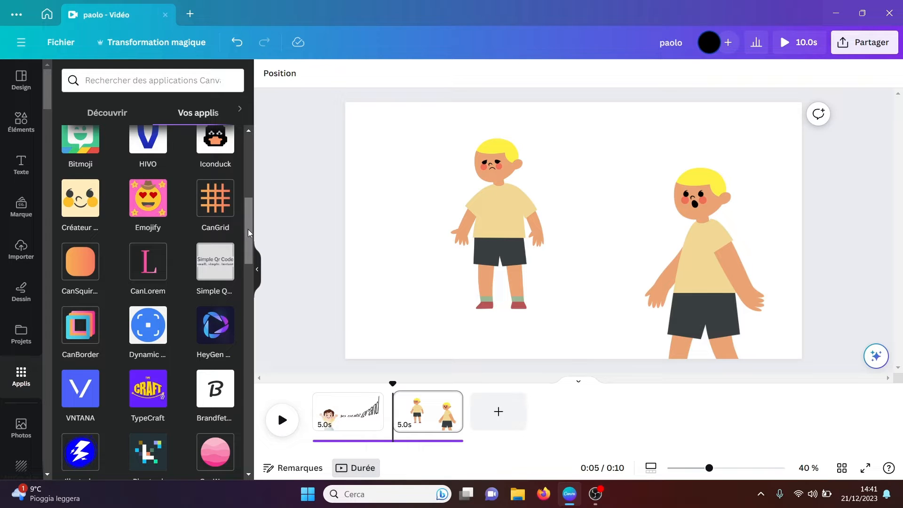
scroll(197, 306, "down", 2)
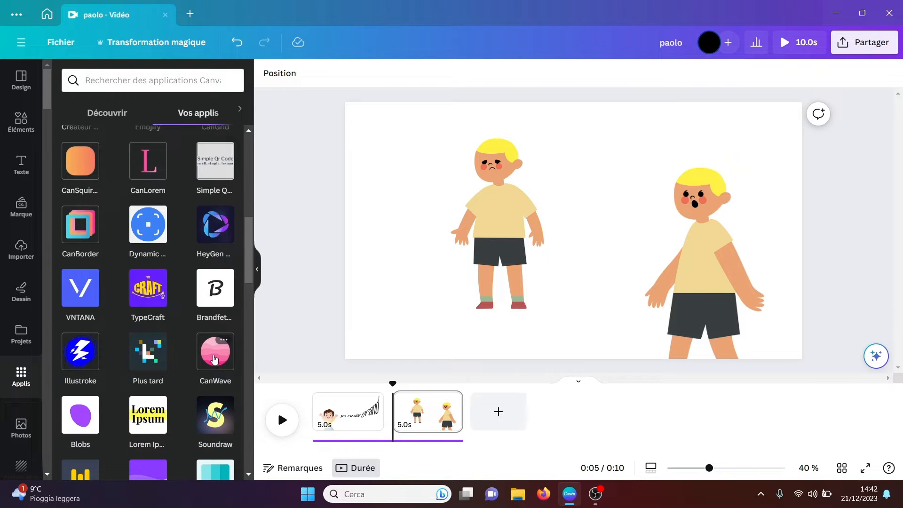
left_click(215, 359)
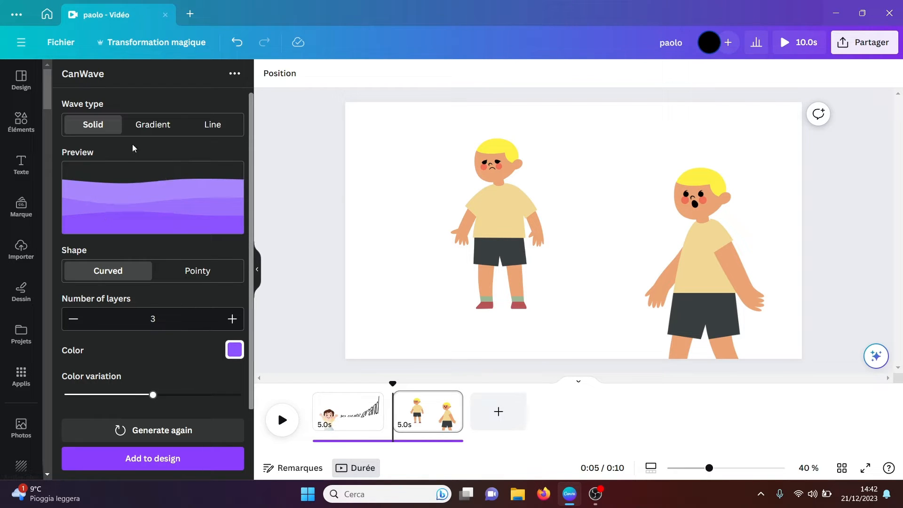
Step: Configure the wave as Gradient type with the Pointy shape and 5 layers
left_click(143, 134)
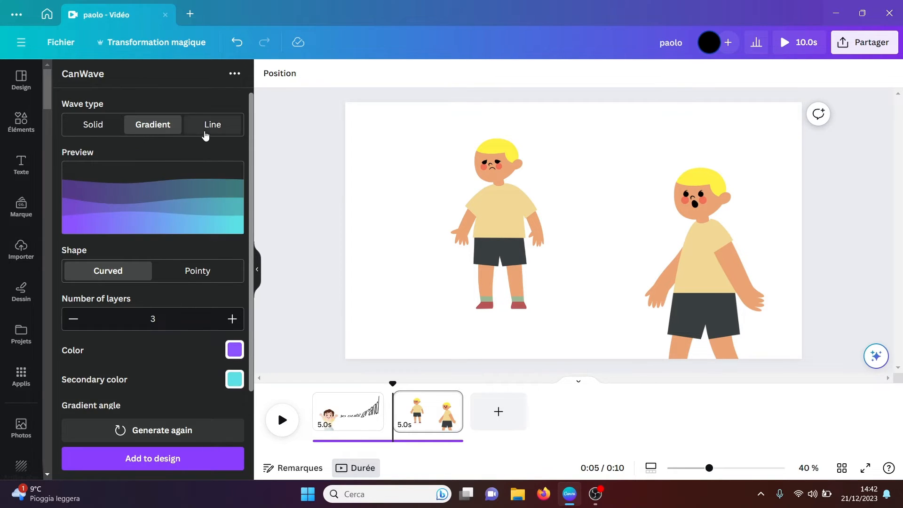
left_click(208, 135)
left_click(156, 129)
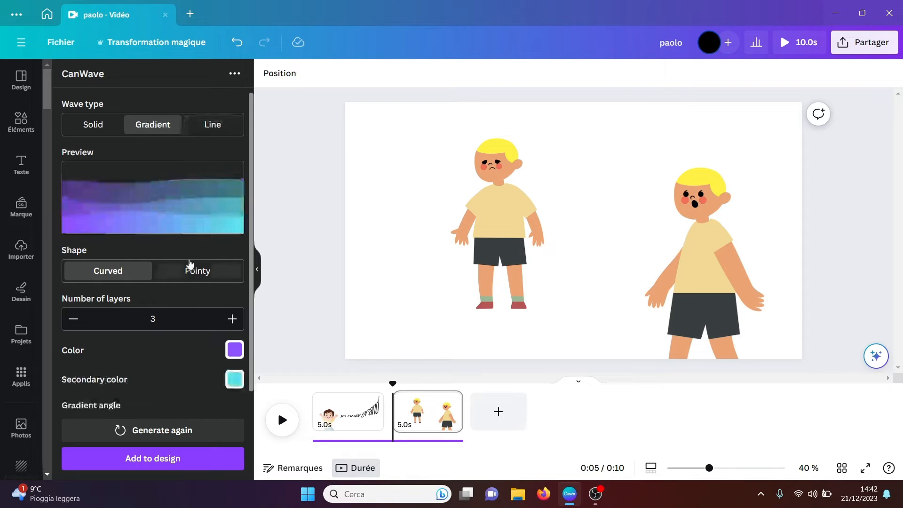
left_click(207, 272)
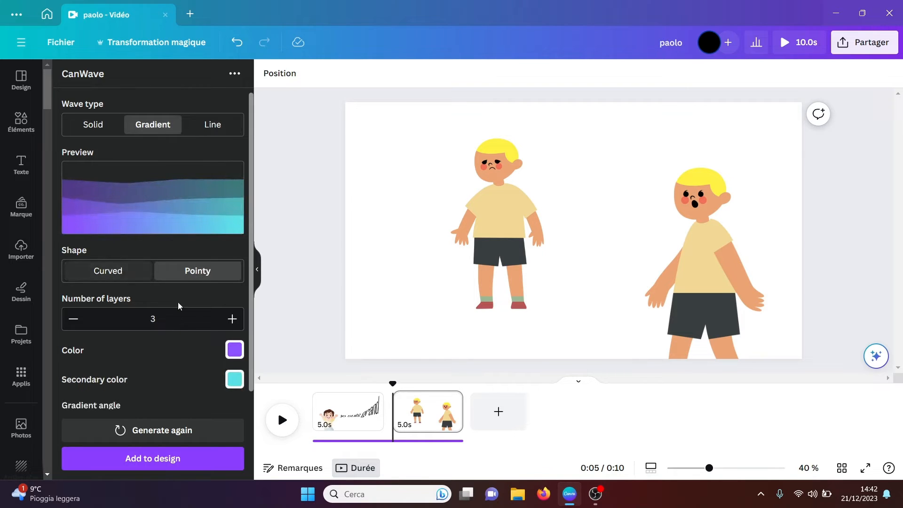
double_click(232, 319)
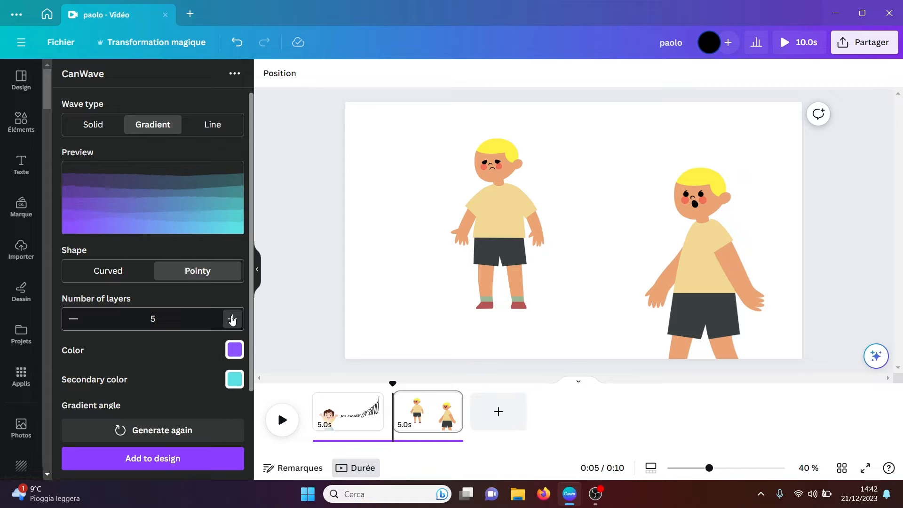
left_click(237, 352)
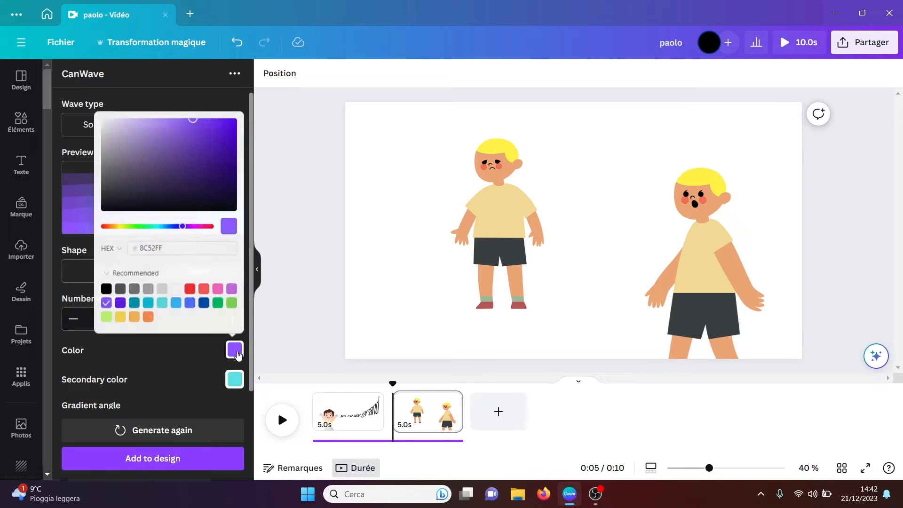
left_click(236, 353)
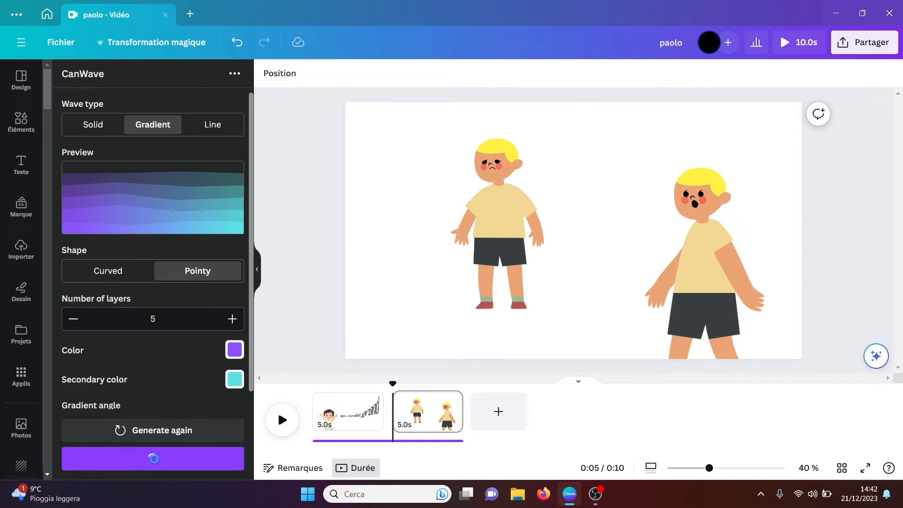
Step: Add the gradient wave to the page and enlarge it to span the full page width along the lower edge
left_click(169, 458)
left_click_drag(473, 134, 474, 295)
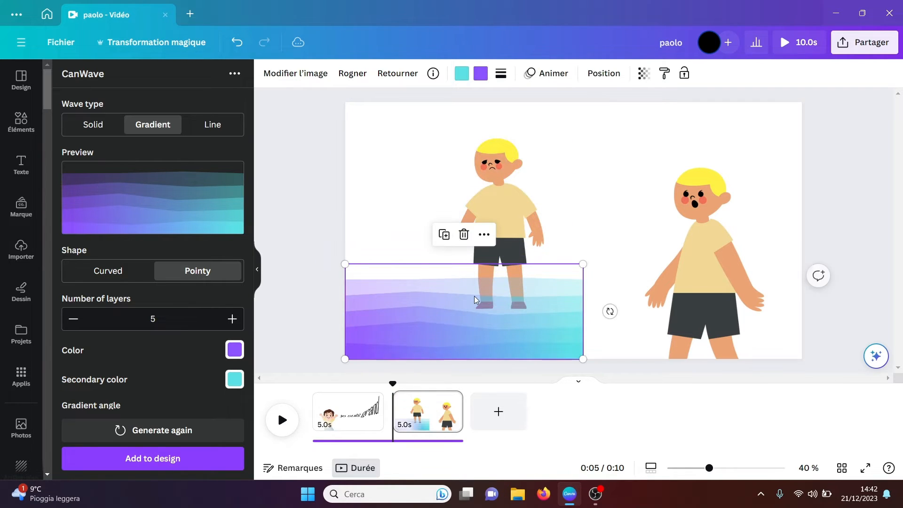
left_click_drag(676, 226, 804, 177)
left_click(851, 175)
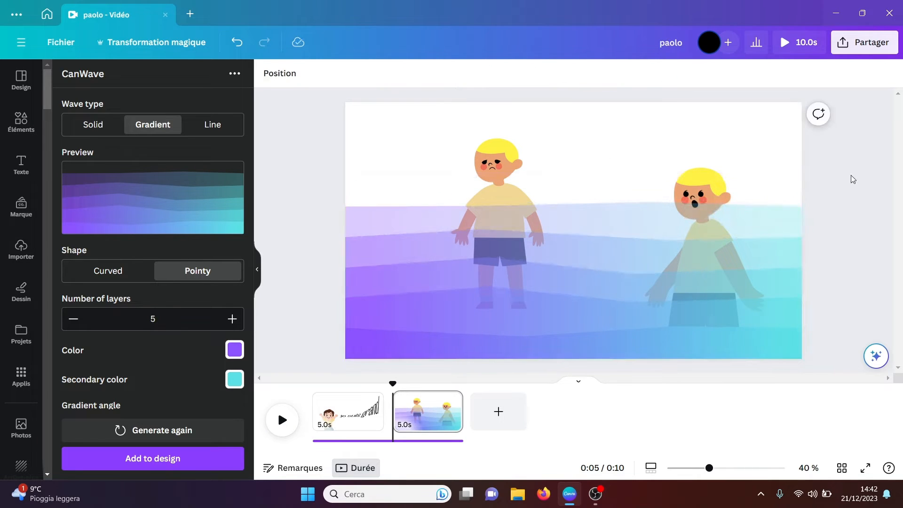
Step: Try the red photo colour in place of the wave's purple, and delete the wave from the page
left_click(609, 300)
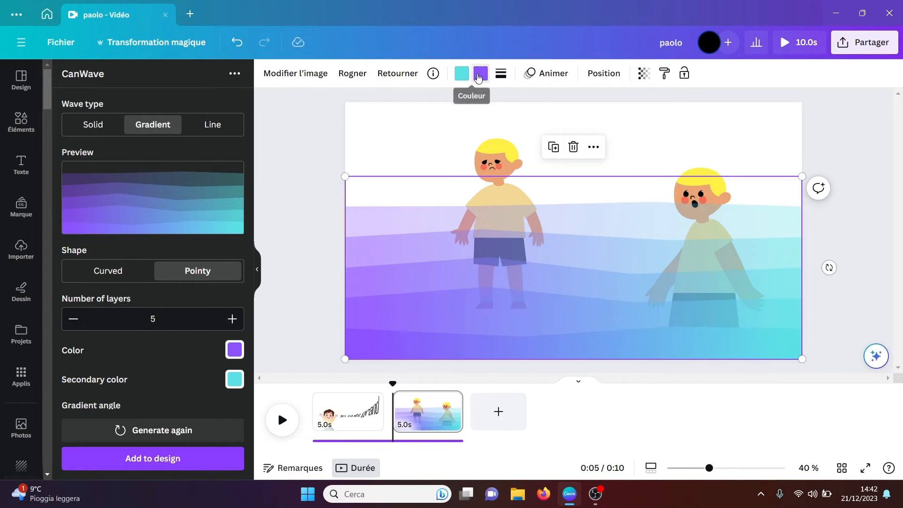
left_click(480, 73)
left_click(218, 308)
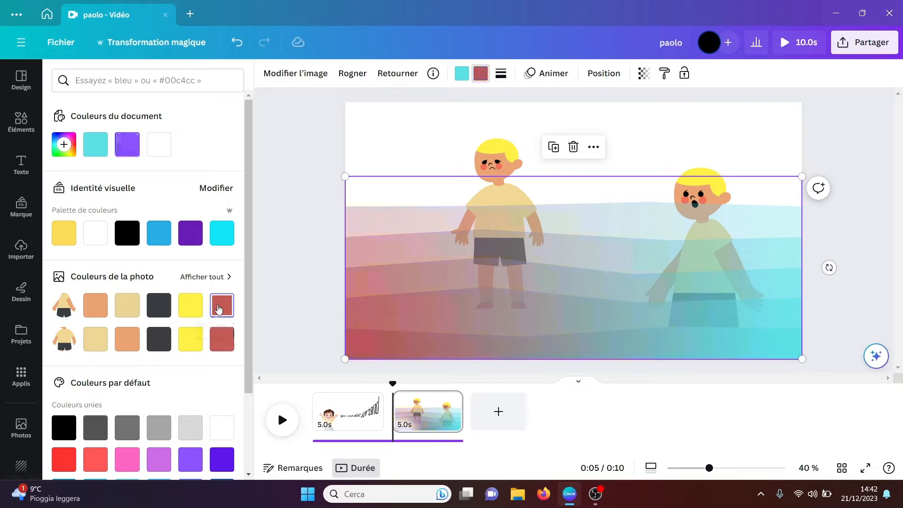
left_click(270, 281)
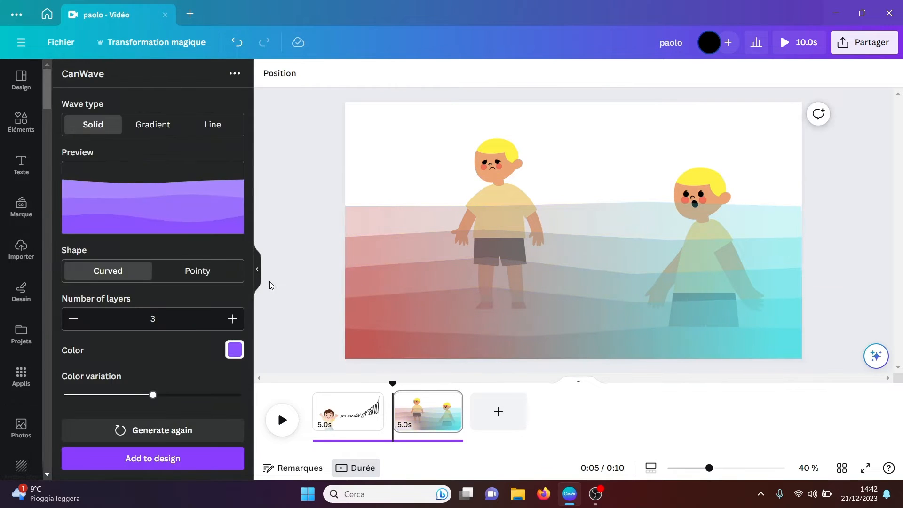
left_click(434, 287)
key("Delete")
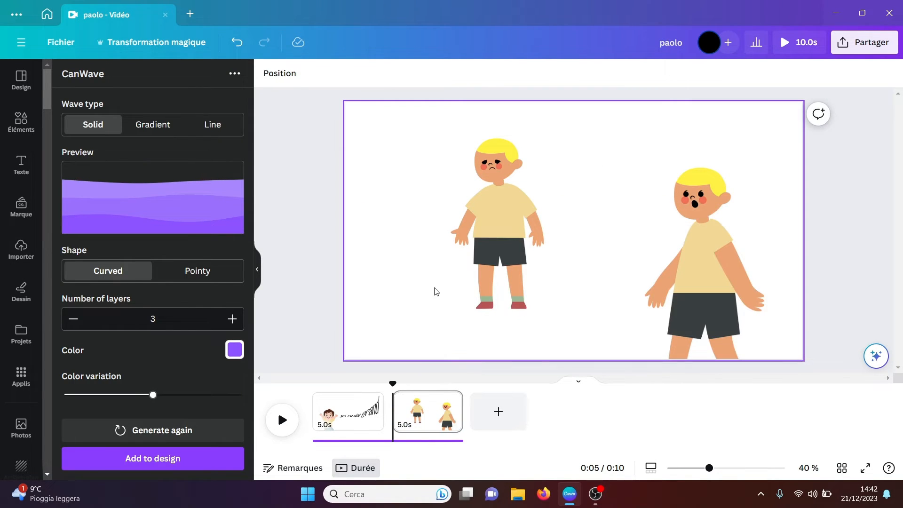
Step: Open the Wave Generator app and set up a square-stepped wave with the Wave amount at about two thirds of its range
left_click(22, 376)
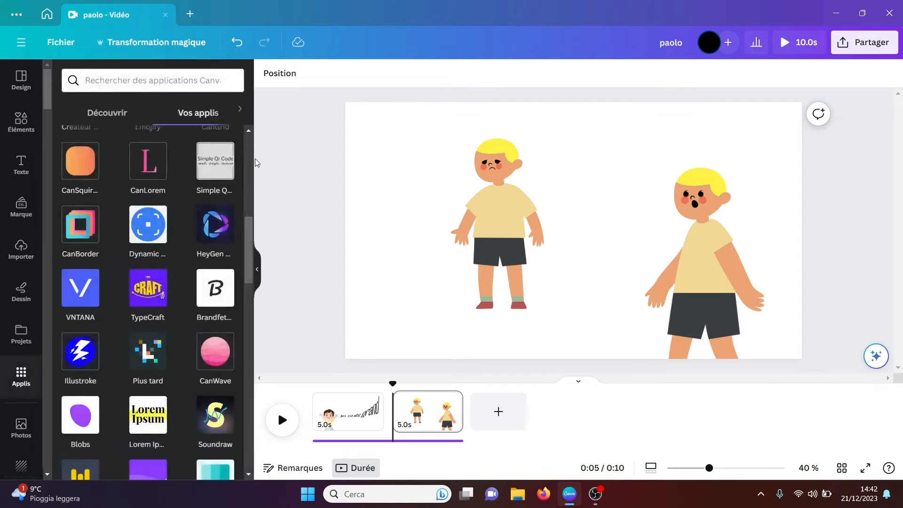
left_click_drag(247, 228, 244, 250)
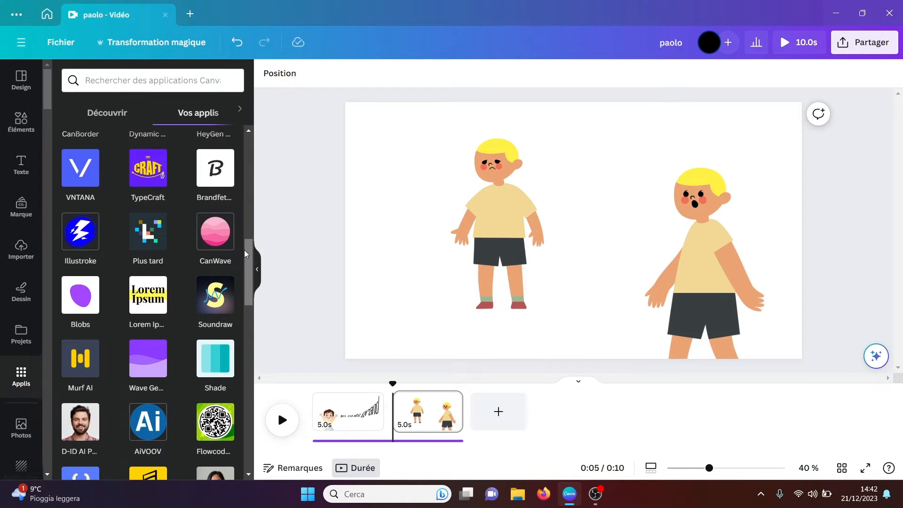
left_click(147, 365)
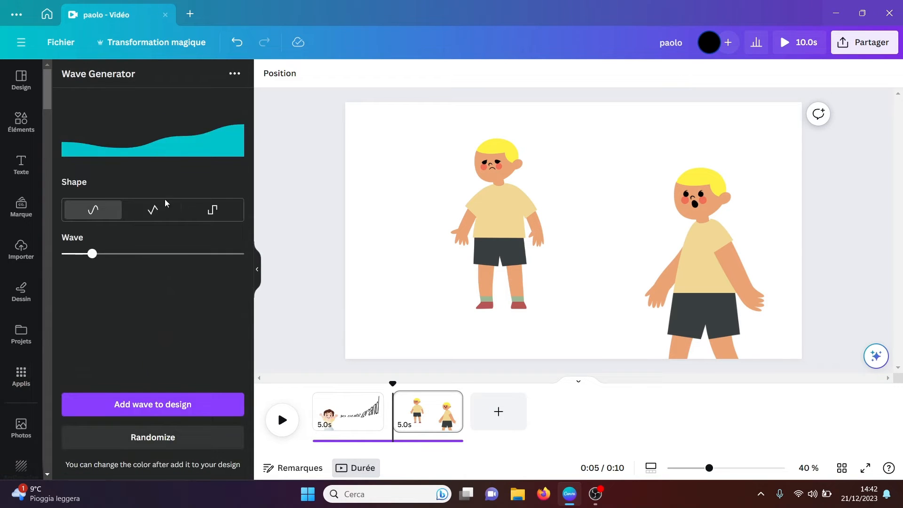
left_click(152, 212)
left_click(197, 215)
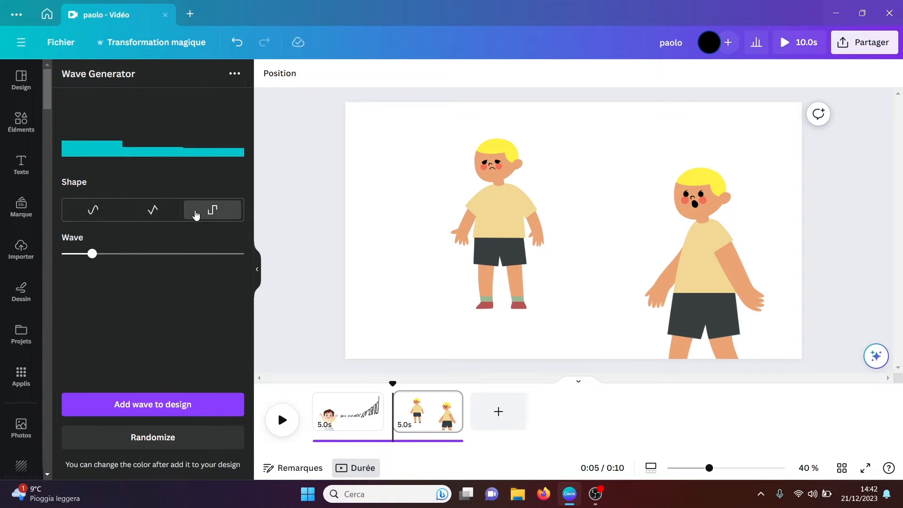
left_click_drag(98, 255, 188, 252)
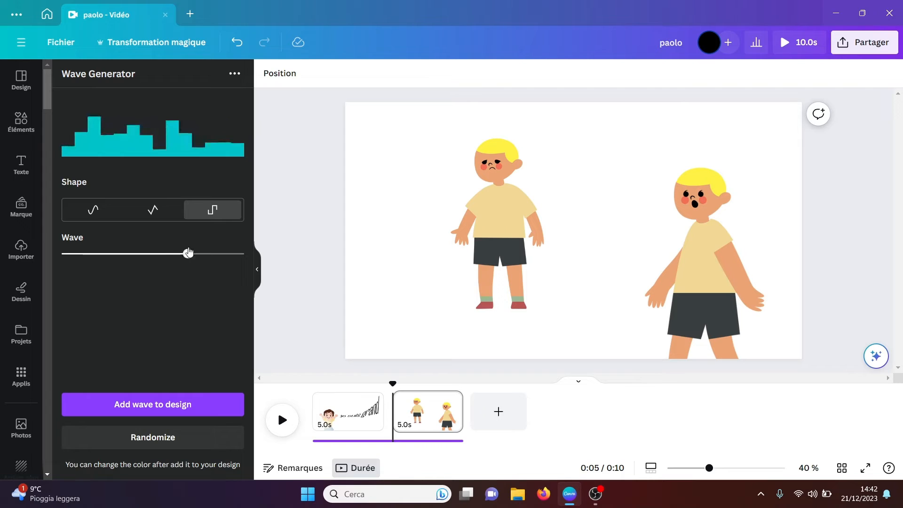
Step: Add the stepped wave to the page and enlarge it across the full width of the page's lower edge
left_click(150, 411)
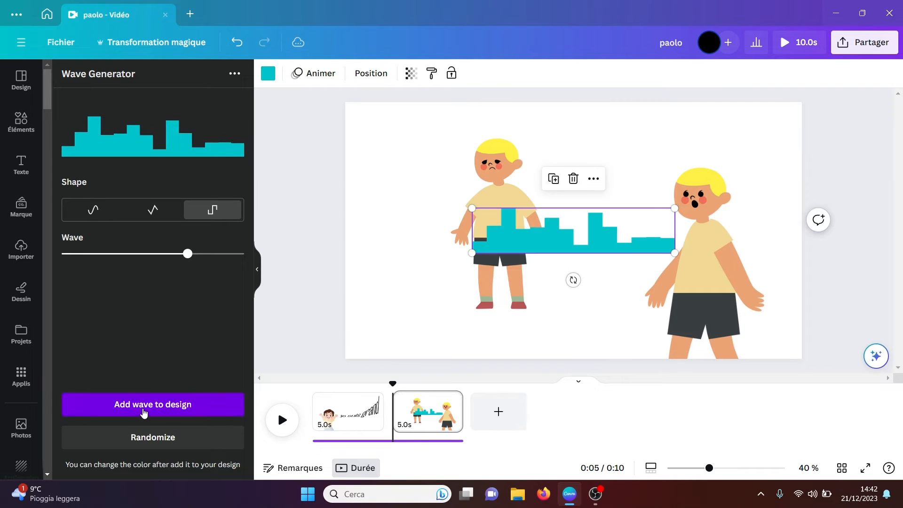
left_click_drag(539, 250, 413, 354)
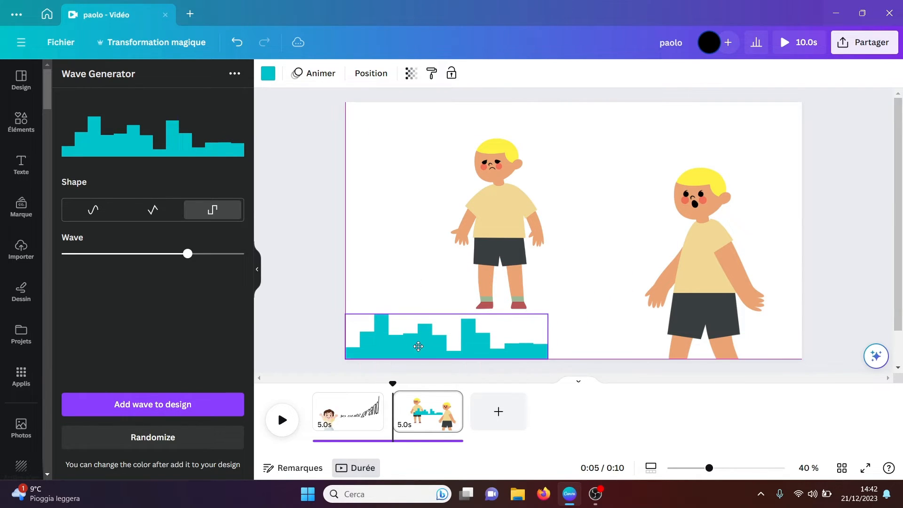
left_click_drag(548, 316, 810, 256)
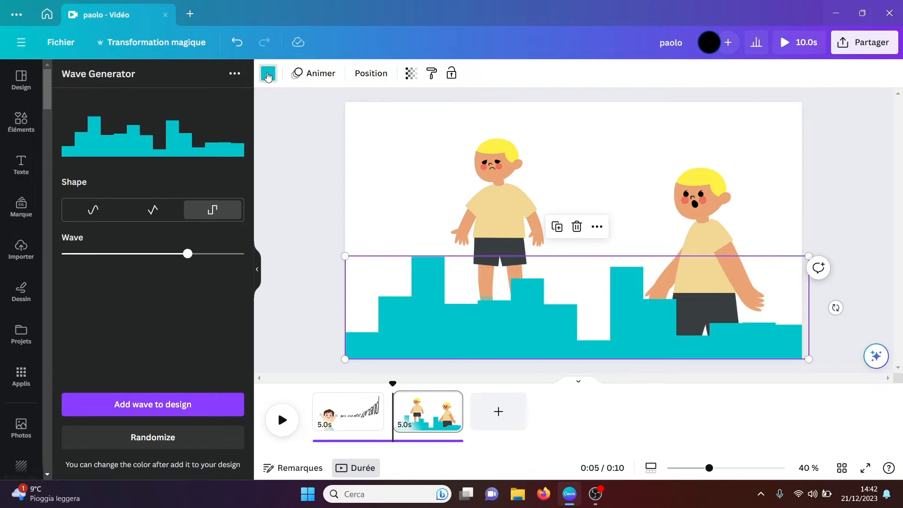
Step: Recolour the stepped wave with black from the brand palette and deselect it
left_click(268, 73)
left_click(127, 233)
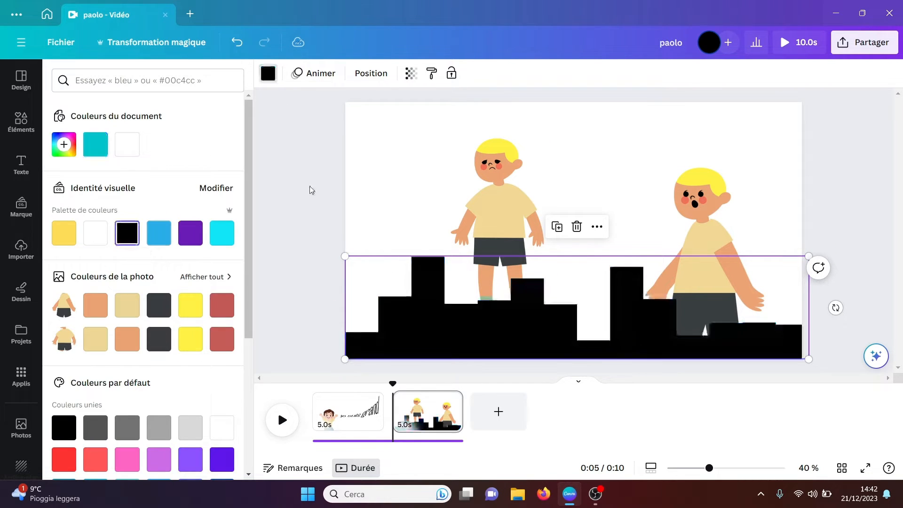
key("Escape")
left_click(310, 185)
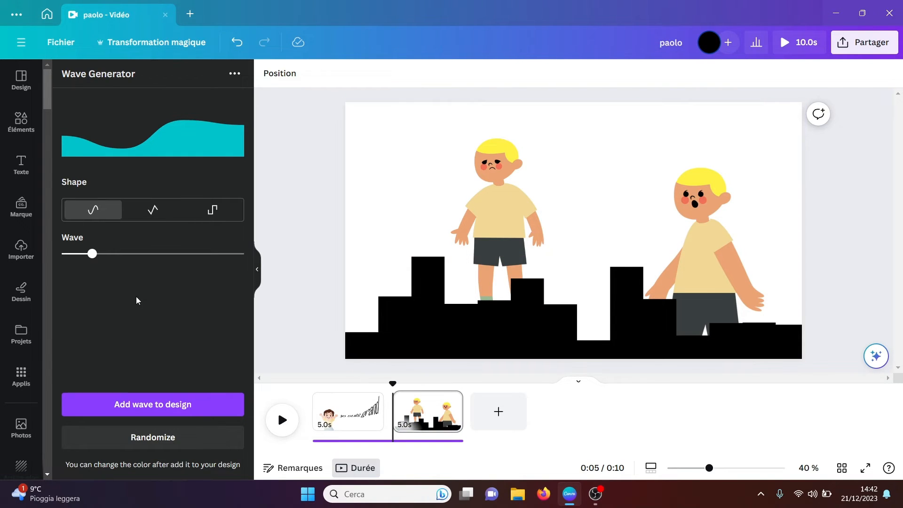
Step: Open the Blobs app, generate a green blob and place it partly over the page's upper-right corner
left_click(21, 375)
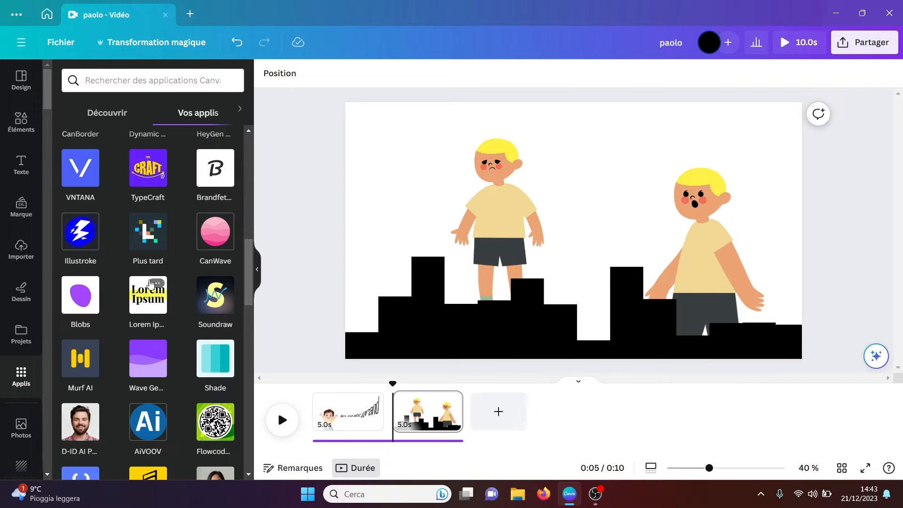
left_click(81, 296)
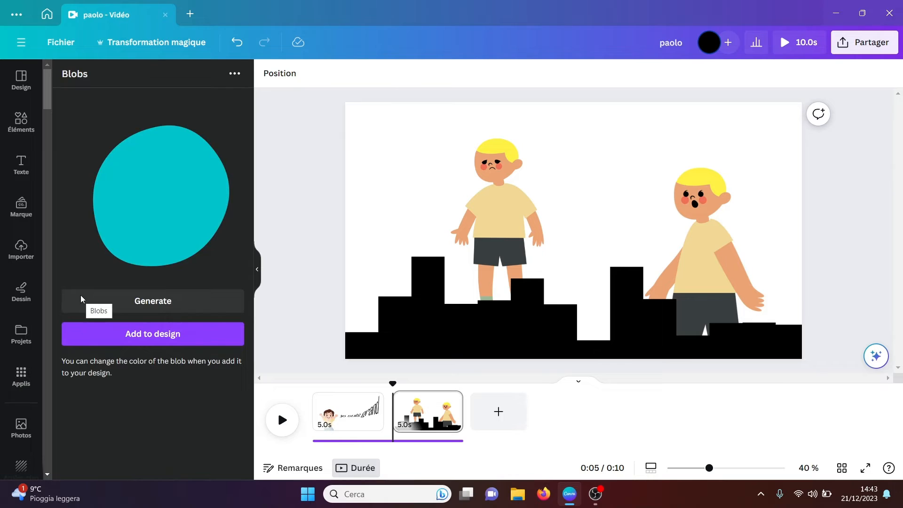
left_click(154, 306)
left_click(155, 335)
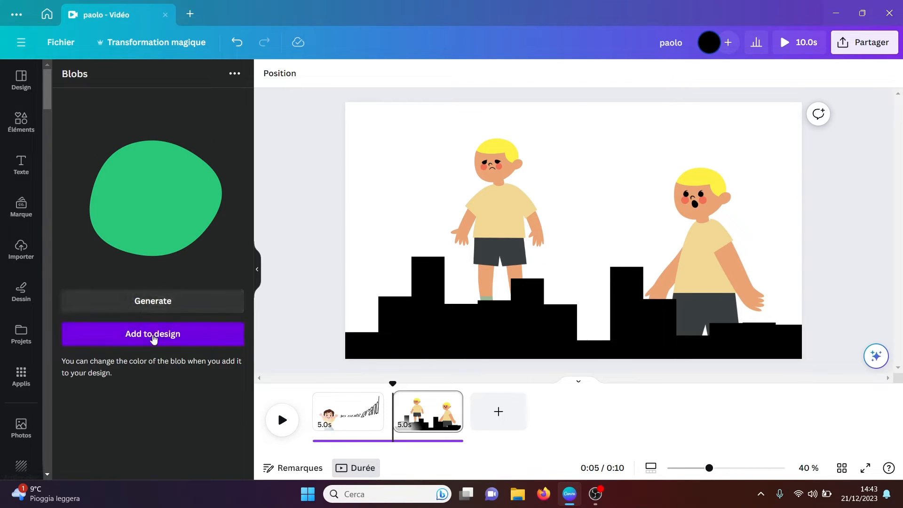
left_click_drag(568, 213, 770, 102)
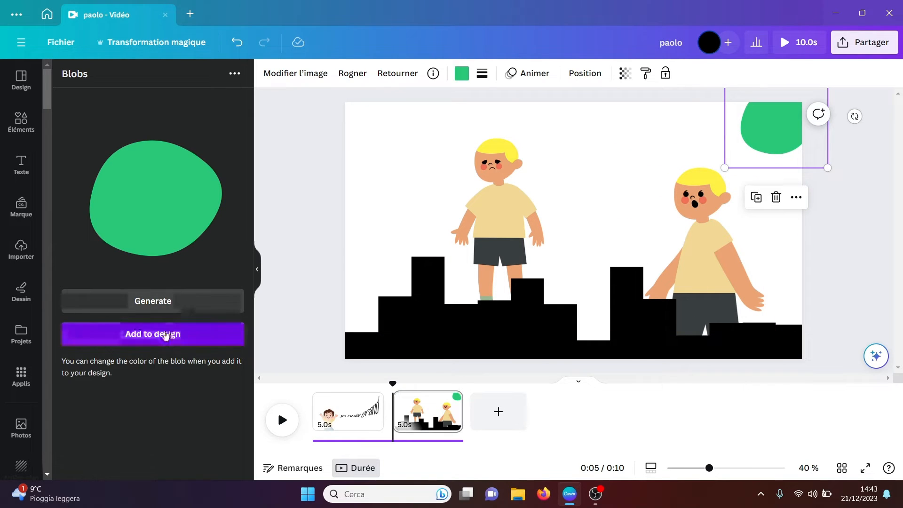
Step: Generate a second green blob and place it on the page between the two characters
left_click(161, 310)
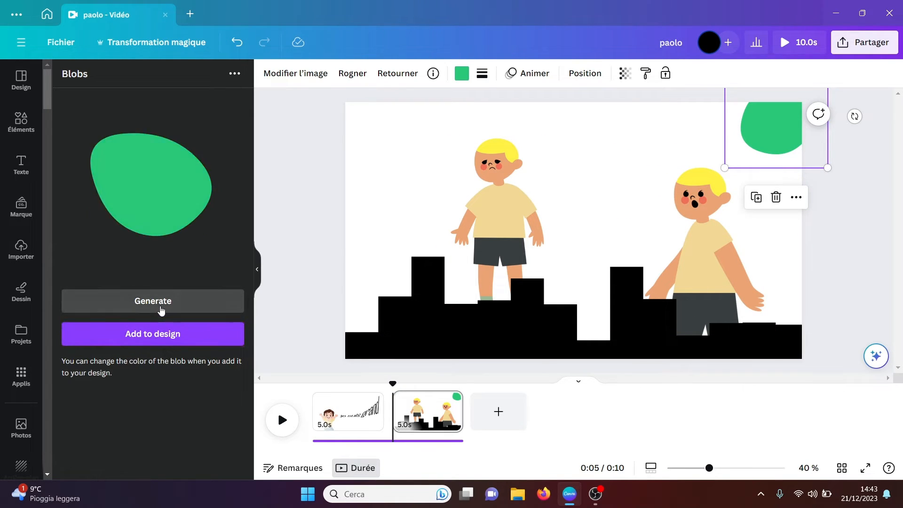
left_click(157, 338)
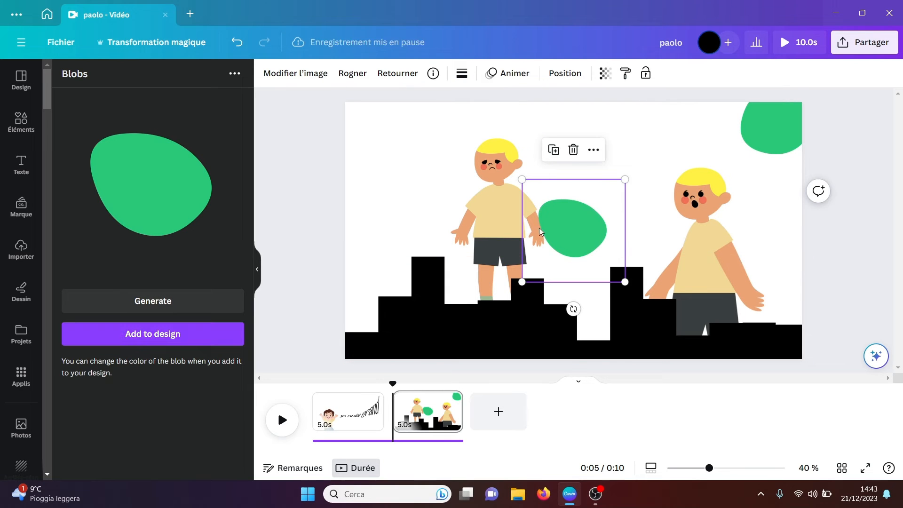
left_click_drag(567, 218, 599, 199)
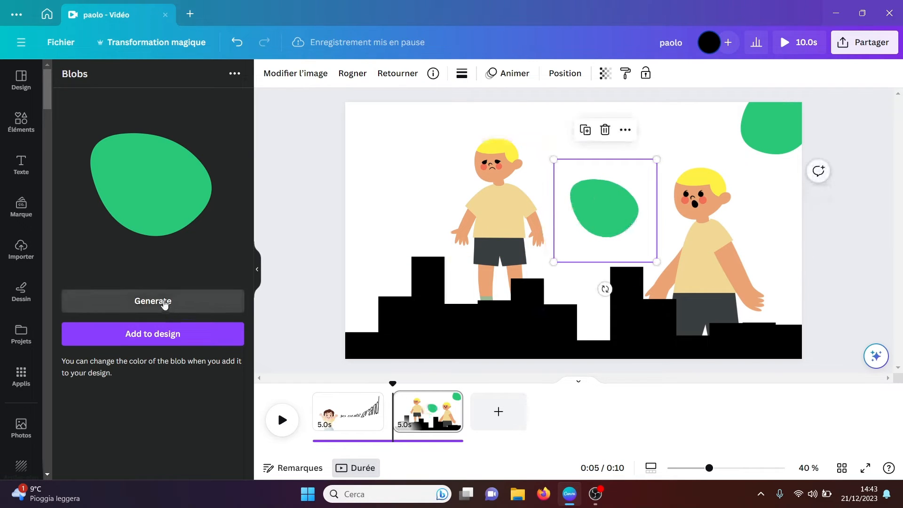
Step: Generate a yellow blob and place it partly over the page's upper-left corner
left_click(162, 302)
left_click(164, 303)
left_click(157, 339)
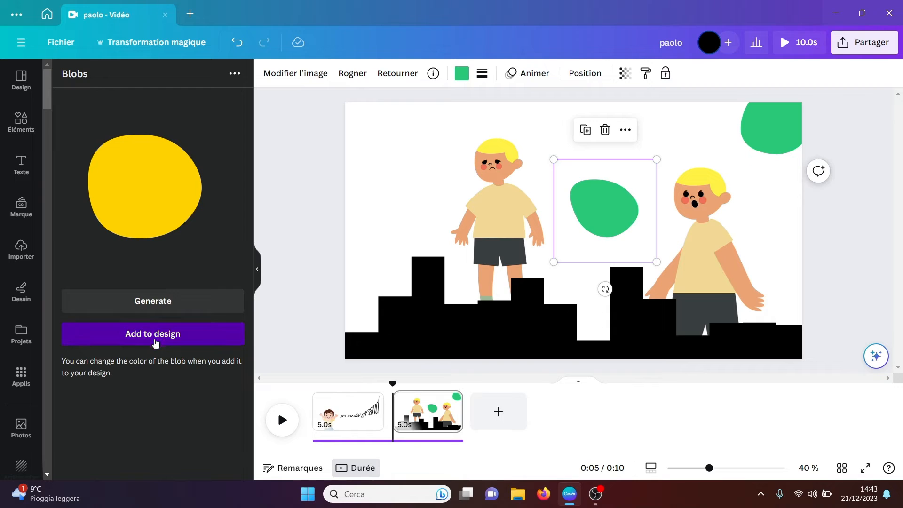
left_click_drag(571, 229, 360, 121)
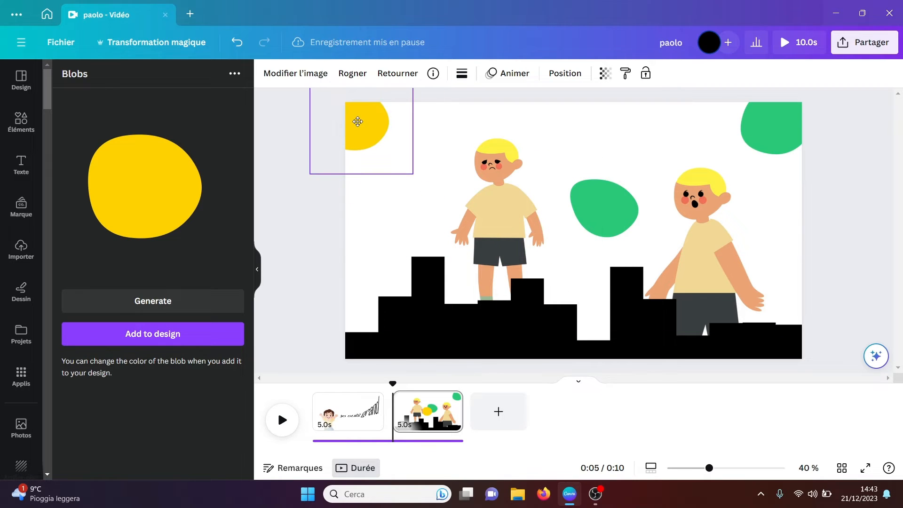
left_click(300, 214)
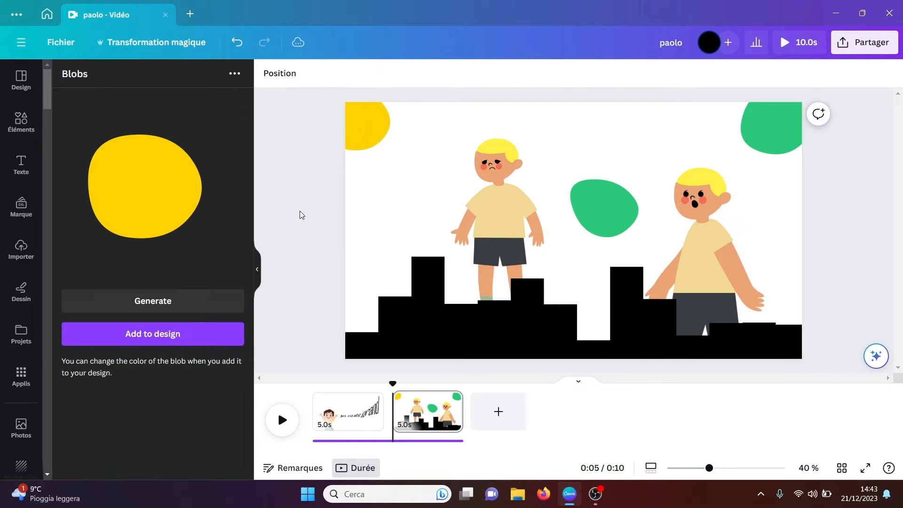
Step: Open the Shade app, set the base colour to green #65A74A, and place its palette on the page below the yellow blob
left_click(21, 383)
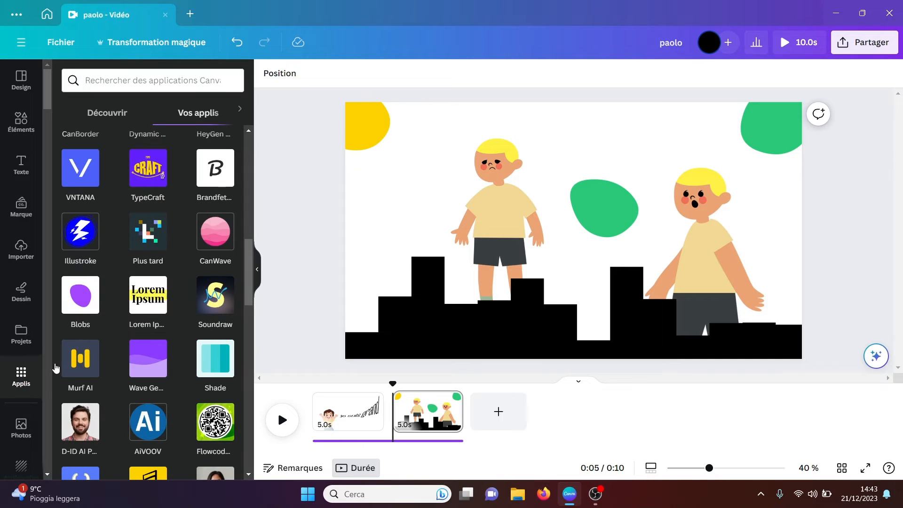
left_click_drag(246, 292, 244, 298)
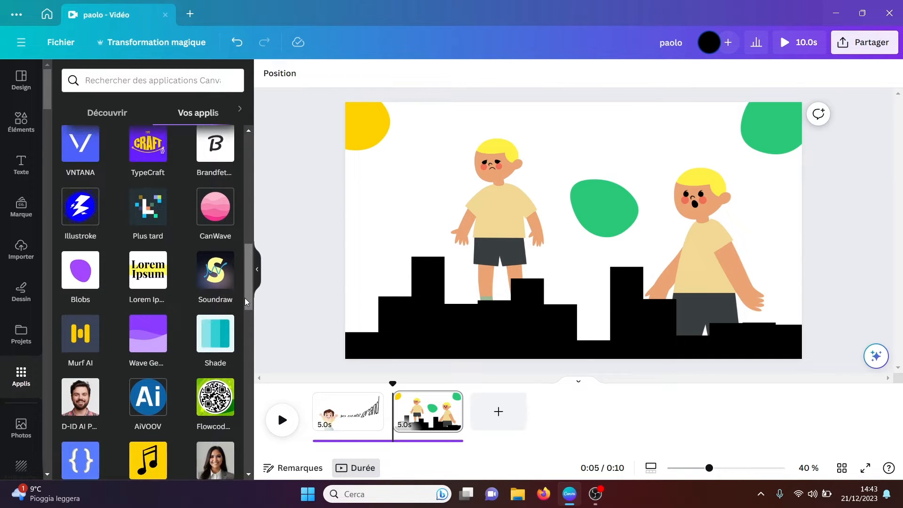
left_click(214, 338)
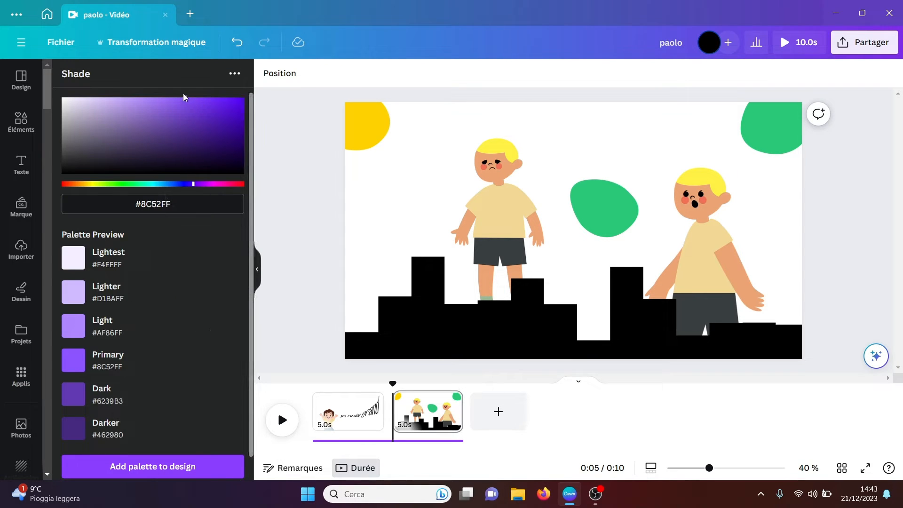
left_click(123, 140)
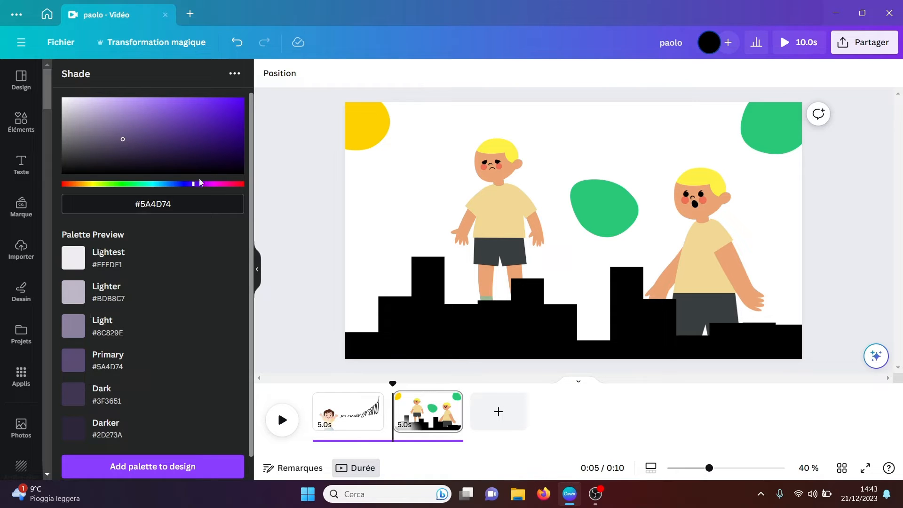
left_click(223, 151)
left_click(115, 184)
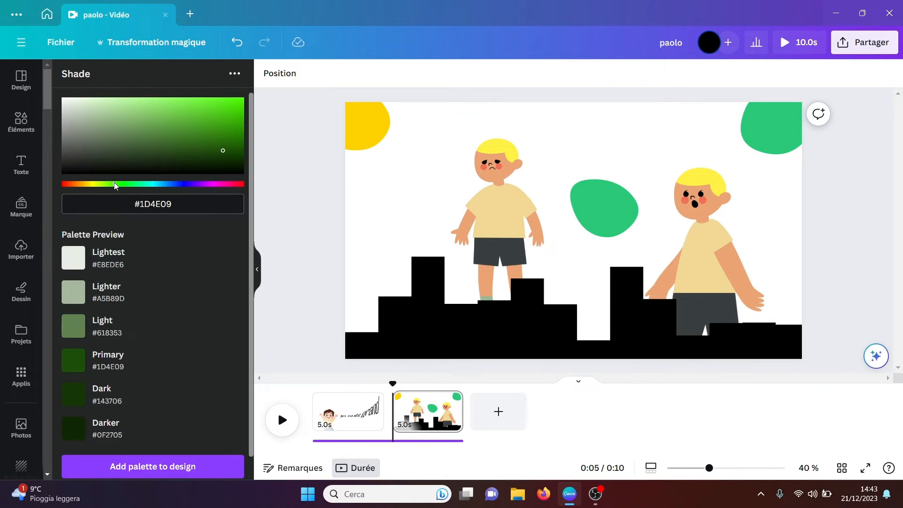
left_click(163, 123)
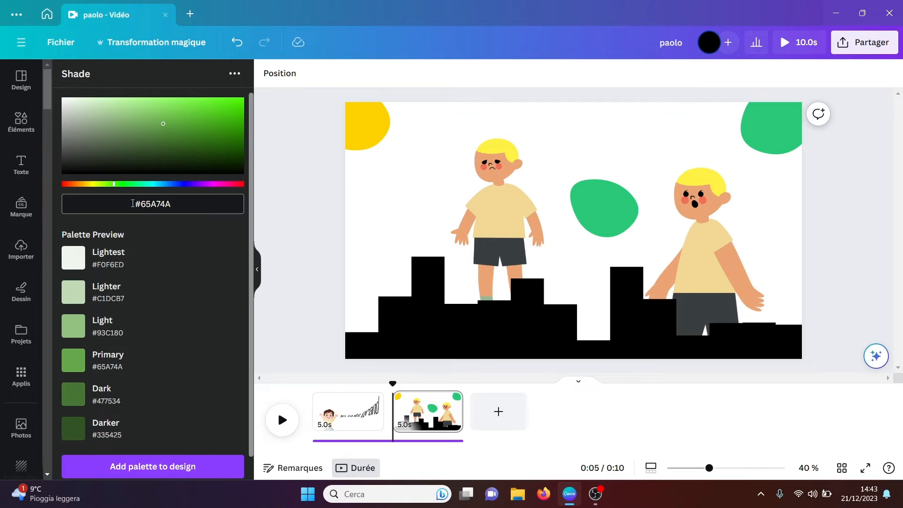
left_click(136, 472)
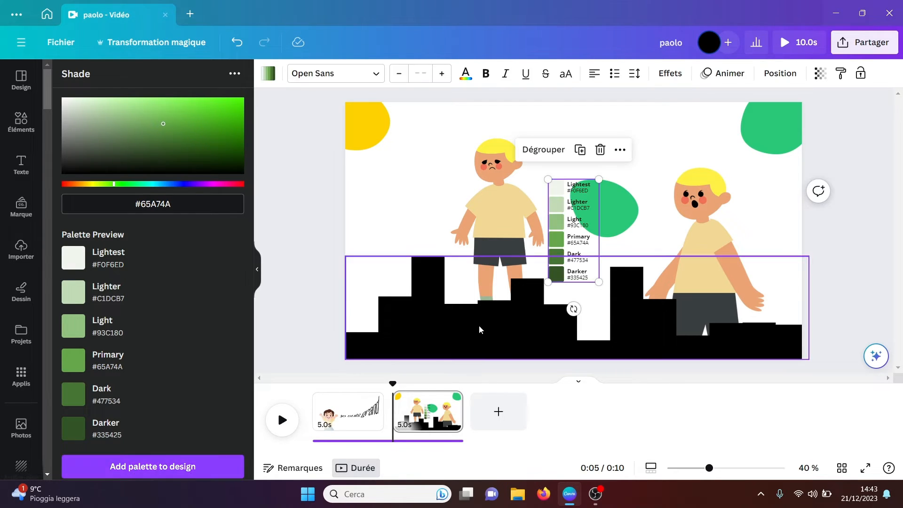
left_click_drag(565, 245, 369, 240)
Step: Recolour the yellow blob by sampling the palette's primary green #65A74A with the eyedropper, and deselect it
left_click(384, 116)
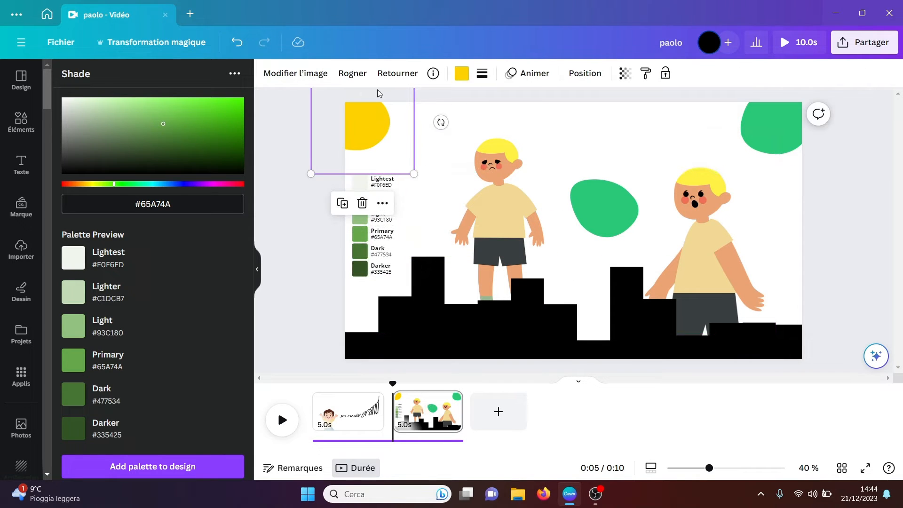
left_click(462, 74)
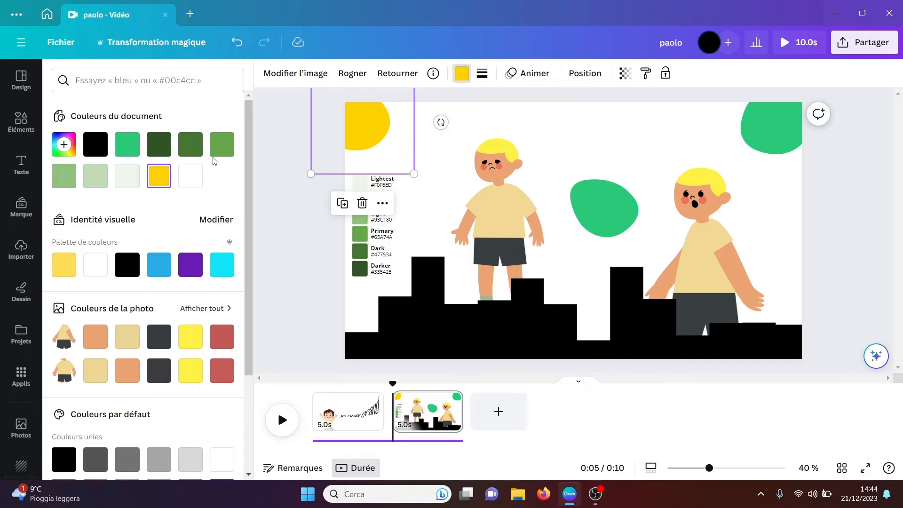
left_click(64, 144)
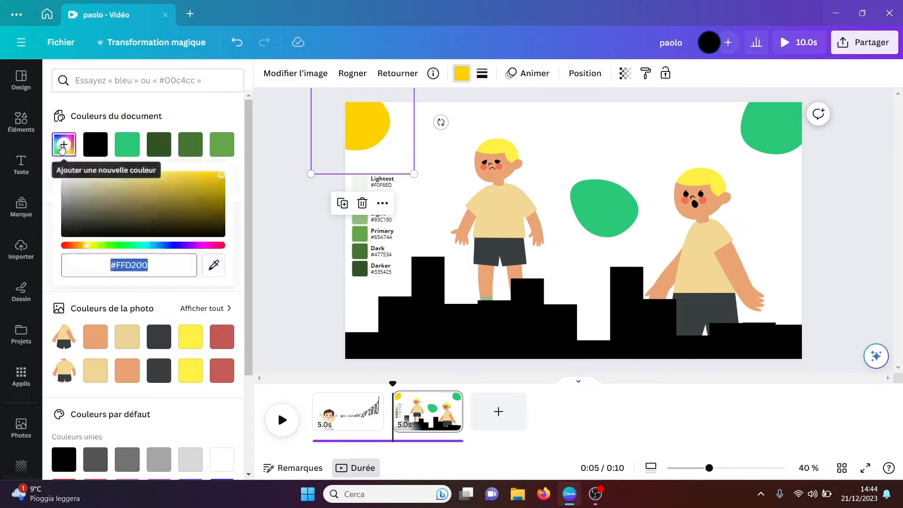
left_click(215, 266)
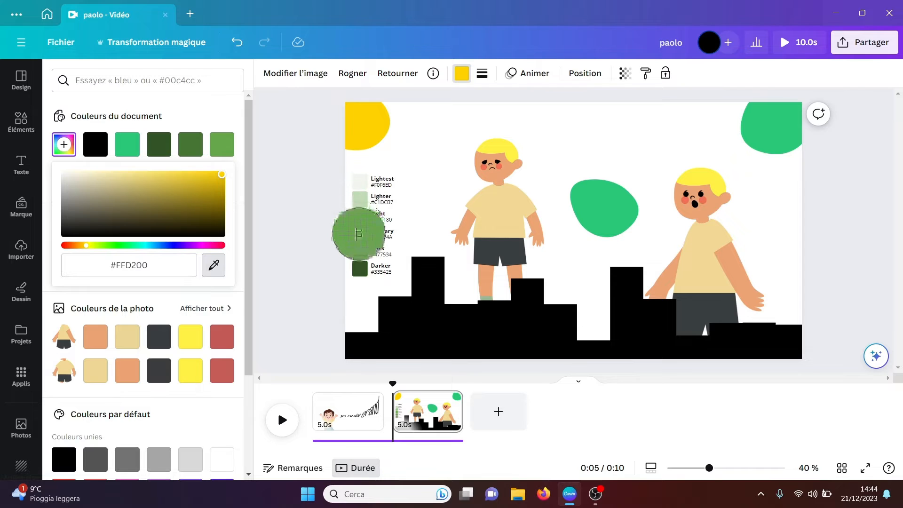
left_click(359, 235)
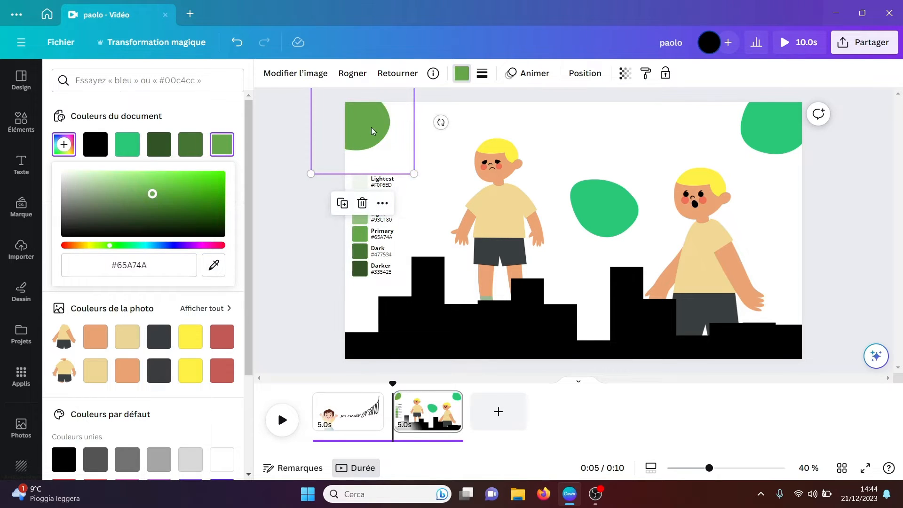
left_click(442, 139)
Step: Delete the recoloured blob in the upper-left corner and move the green palette off the page
left_click(359, 125)
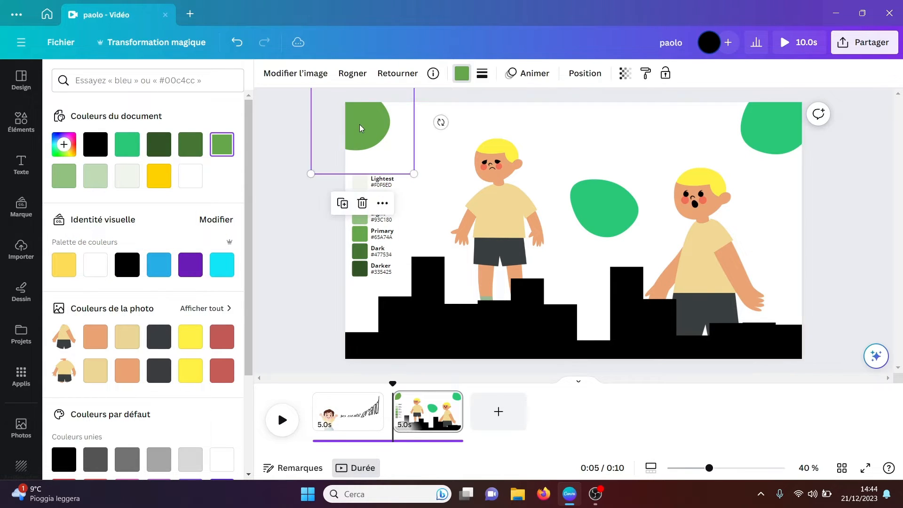
left_click(362, 203)
left_click(354, 199)
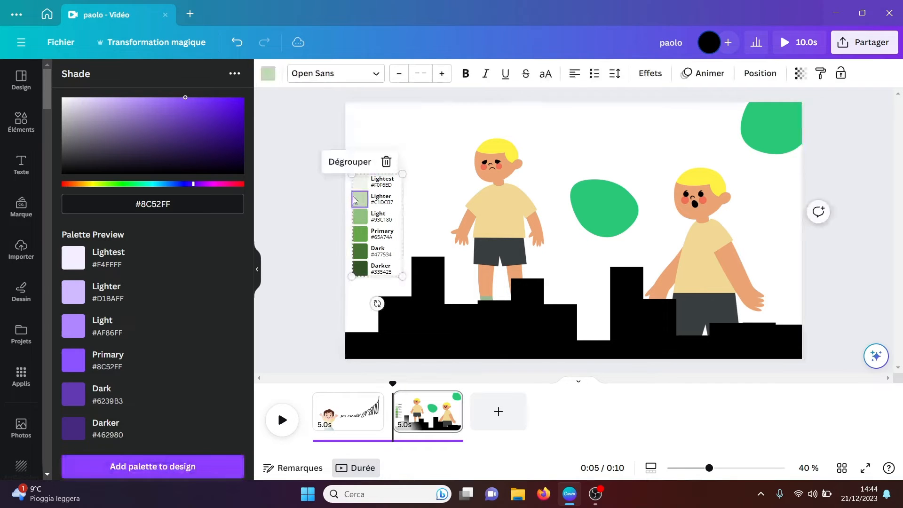
left_click_drag(380, 213, 302, 208)
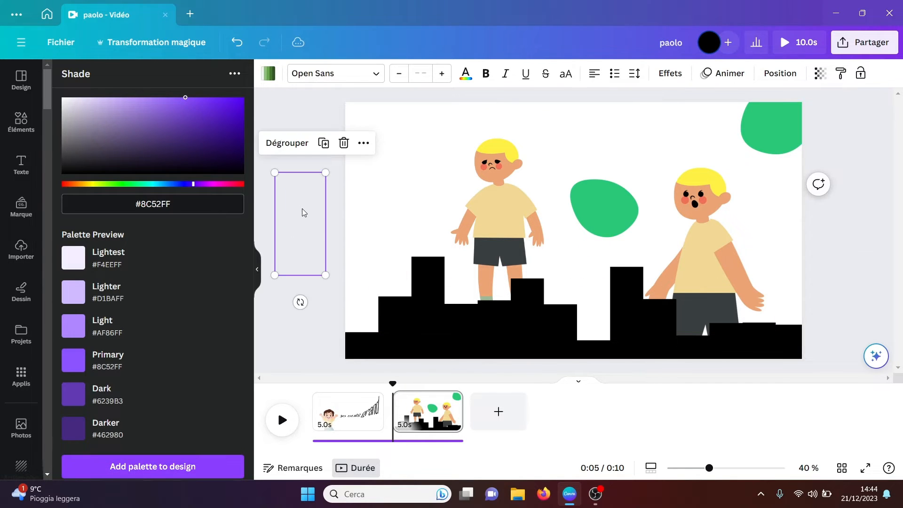
left_click(392, 224)
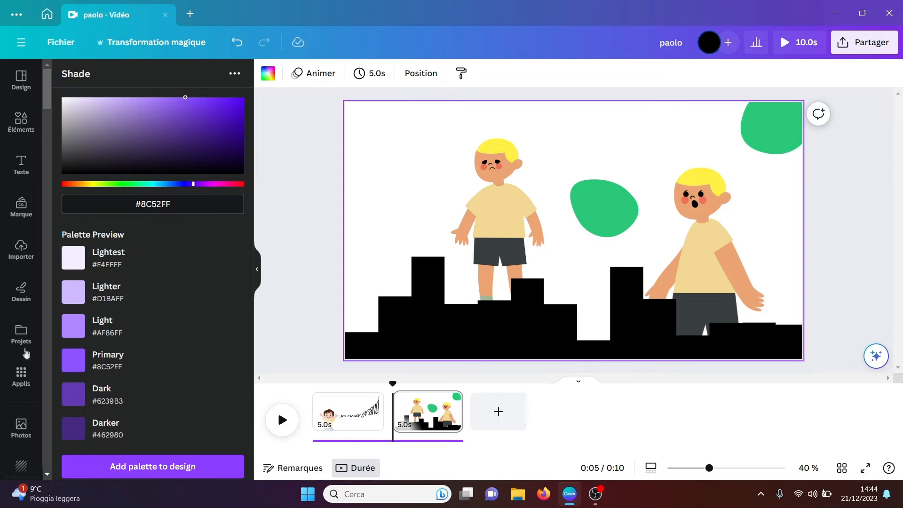
Step: Open the Flowcode QR app and preview the QR code in light blue and in dark pink
left_click(19, 377)
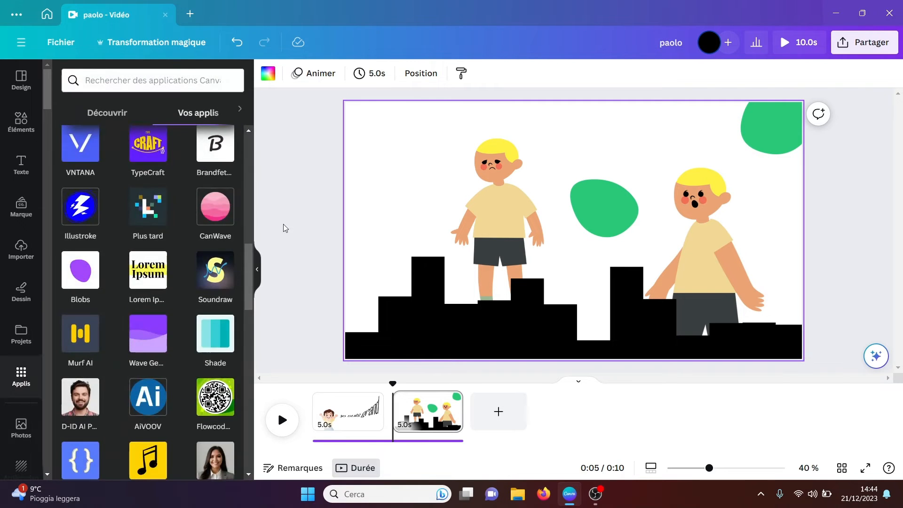
left_click_drag(251, 289, 248, 310)
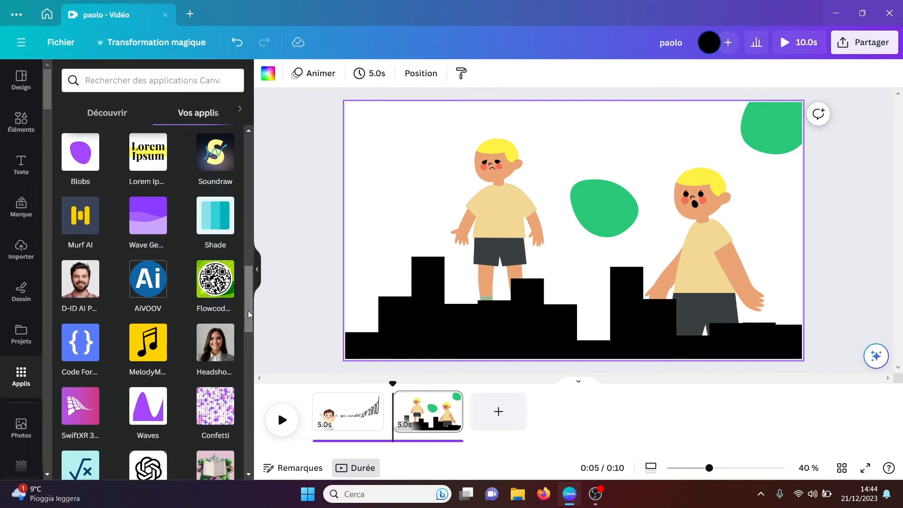
left_click(214, 285)
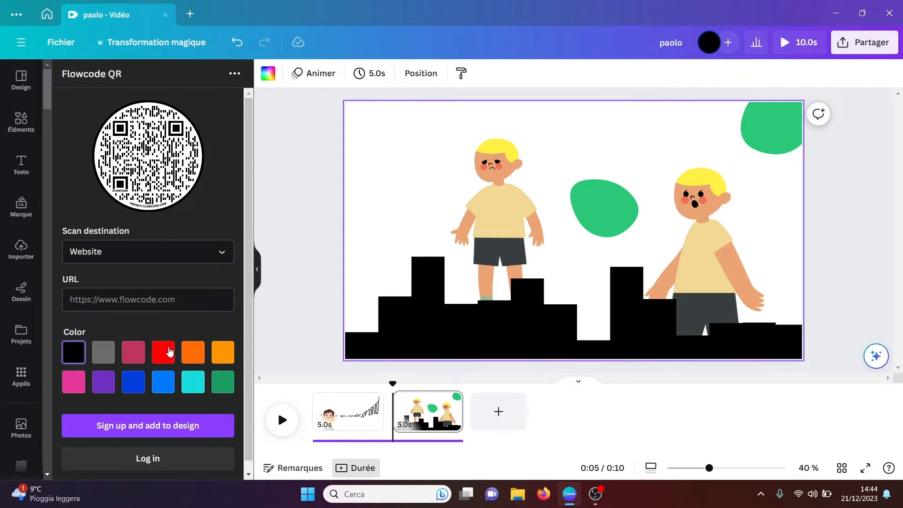
left_click(165, 387)
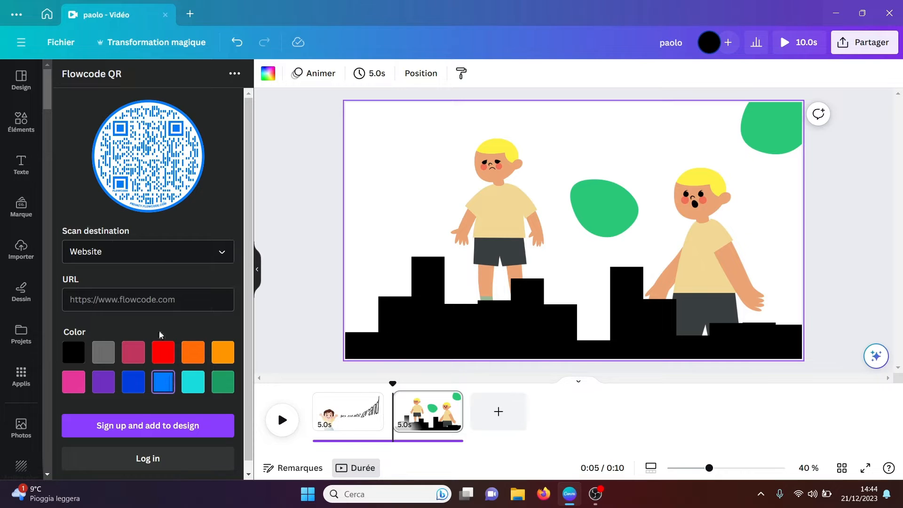
left_click(134, 353)
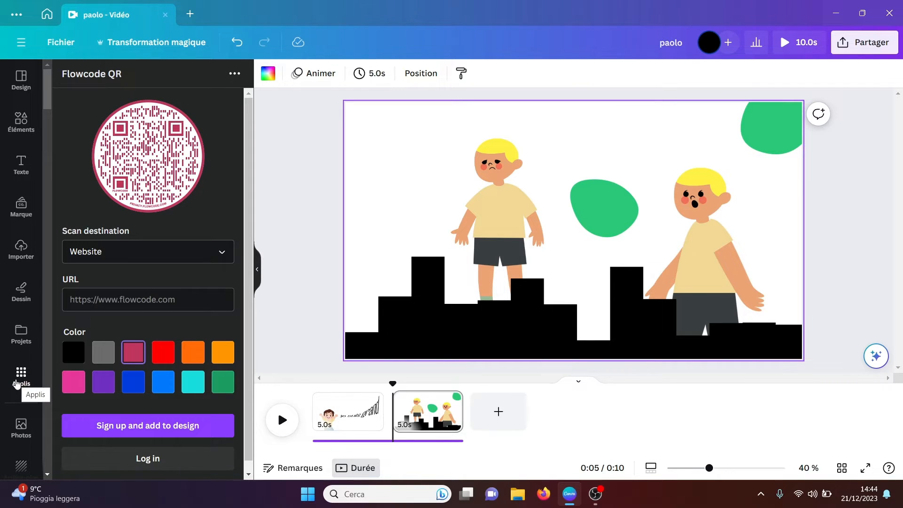
Step: Open the Waves app and choose the Curves wave shape with a 16:9 aspect ratio
left_click(17, 383)
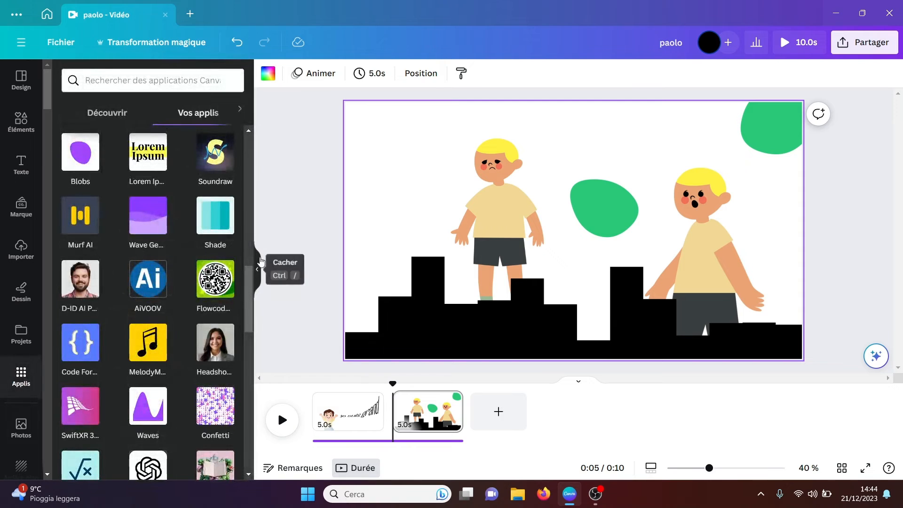
left_click_drag(251, 275, 247, 292)
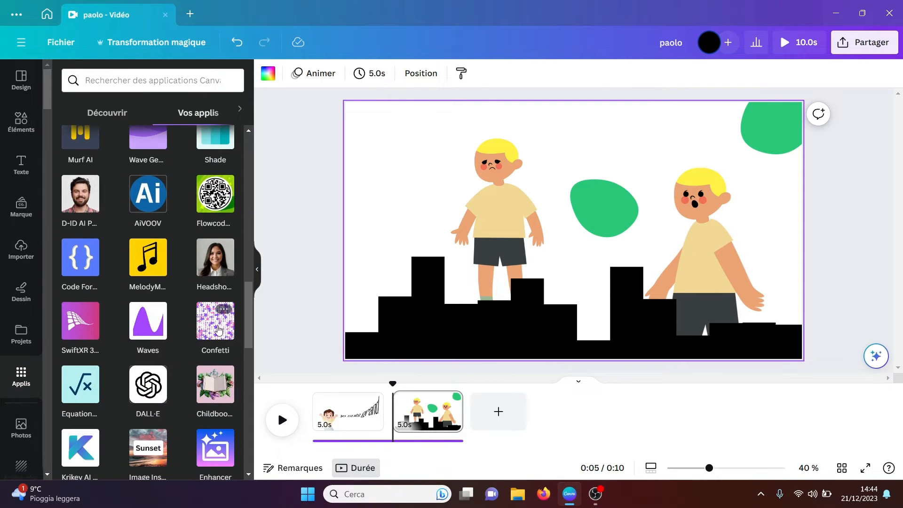
left_click(154, 327)
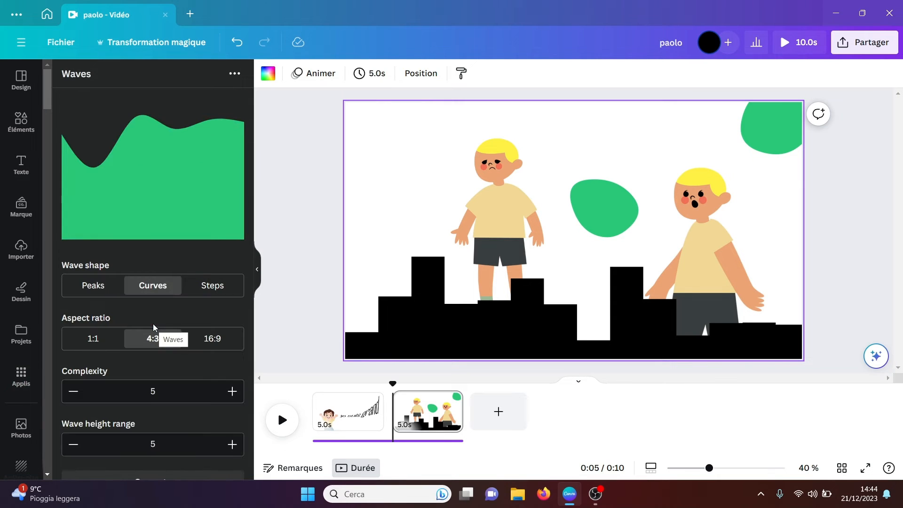
left_click(220, 283)
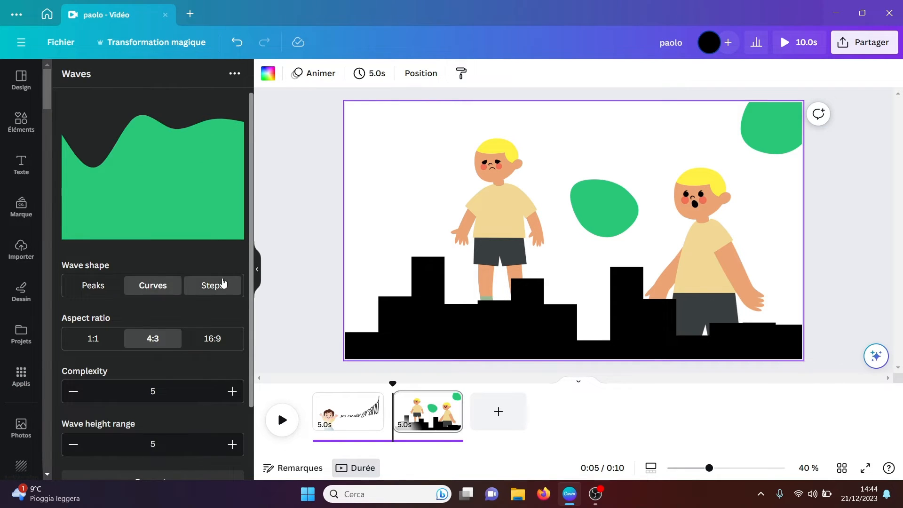
left_click(215, 340)
left_click(155, 284)
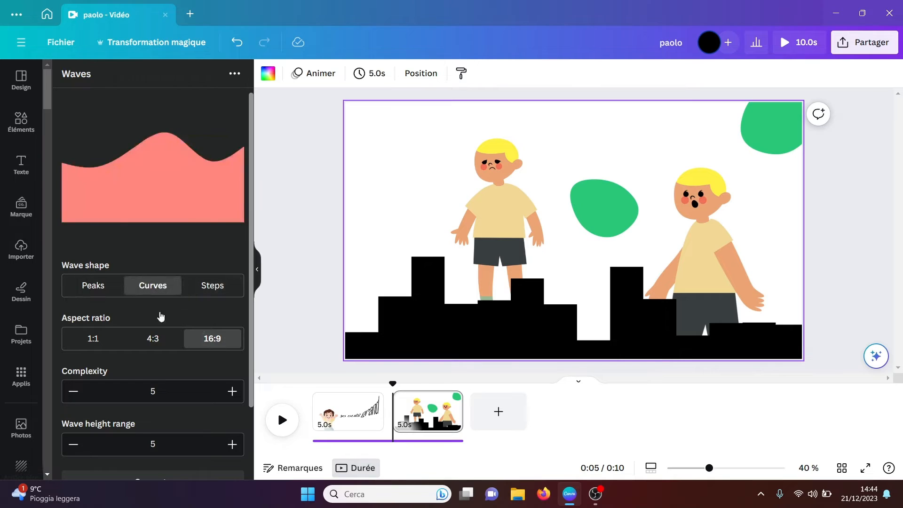
Step: Set the wave's complexity to 8 and its wave height range to 6
left_click(233, 391)
left_click(232, 391)
left_click(232, 392)
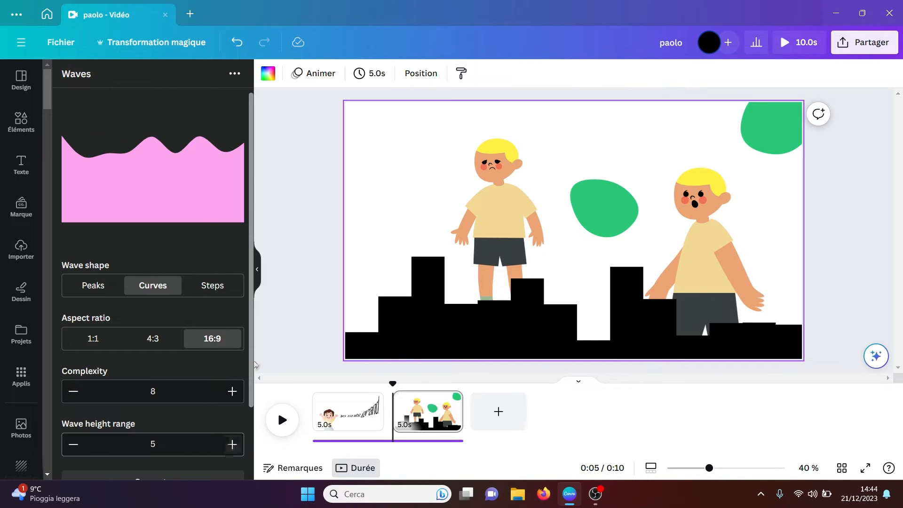
scroll(251, 368, "down", 2)
left_click(232, 375)
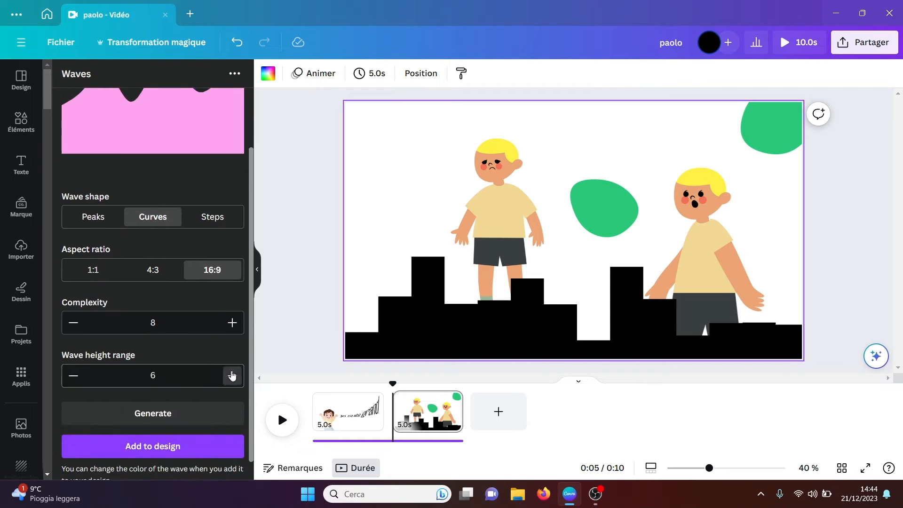
Step: Add the pink wave to the page, try it at the lower-left corner, and move it off the page
left_click(164, 448)
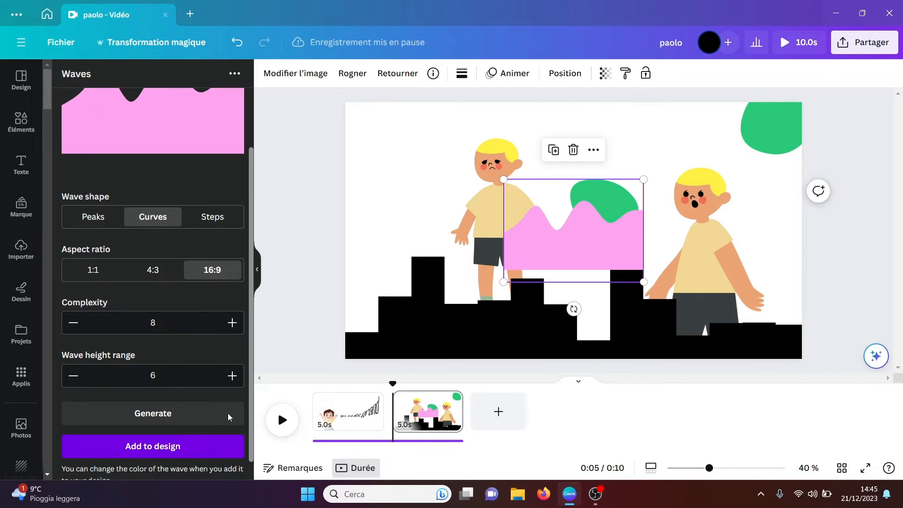
left_click_drag(568, 224, 410, 317)
left_click_drag(485, 271, 467, 288)
left_click_drag(441, 337, 289, 317)
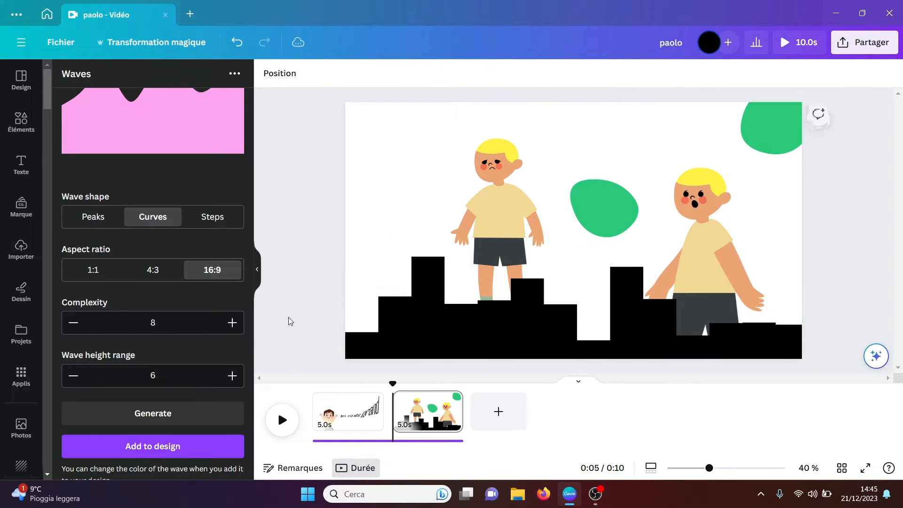
Step: Open the Equations app and delete all the elements on the second page
left_click(25, 382)
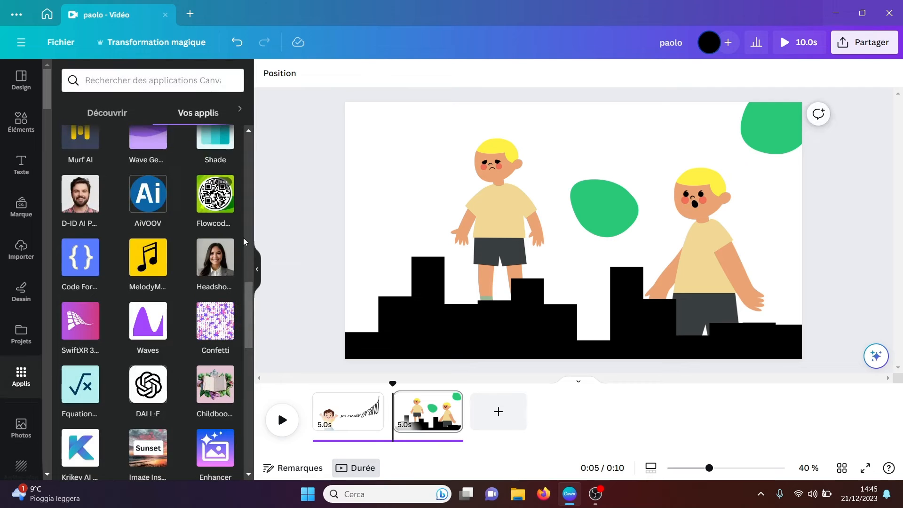
left_click_drag(249, 308, 247, 317)
left_click(79, 353)
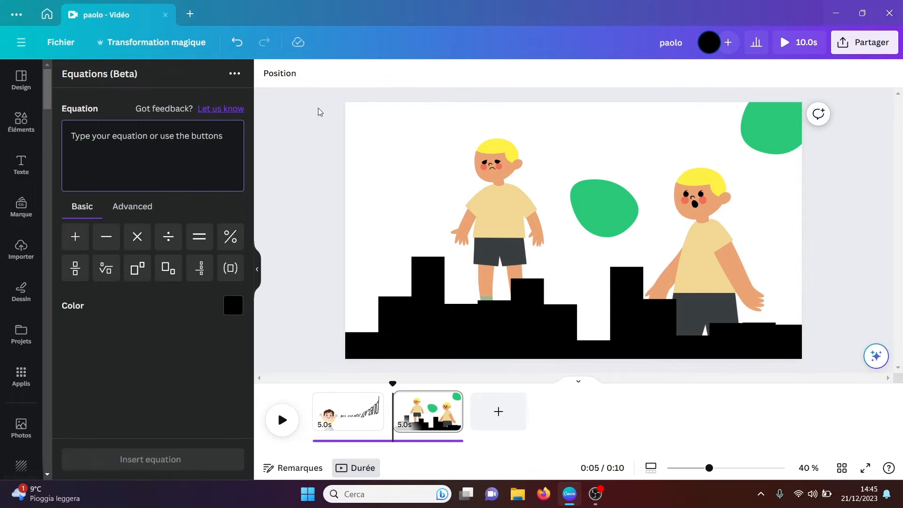
left_click_drag(318, 112, 808, 363)
key("Delete")
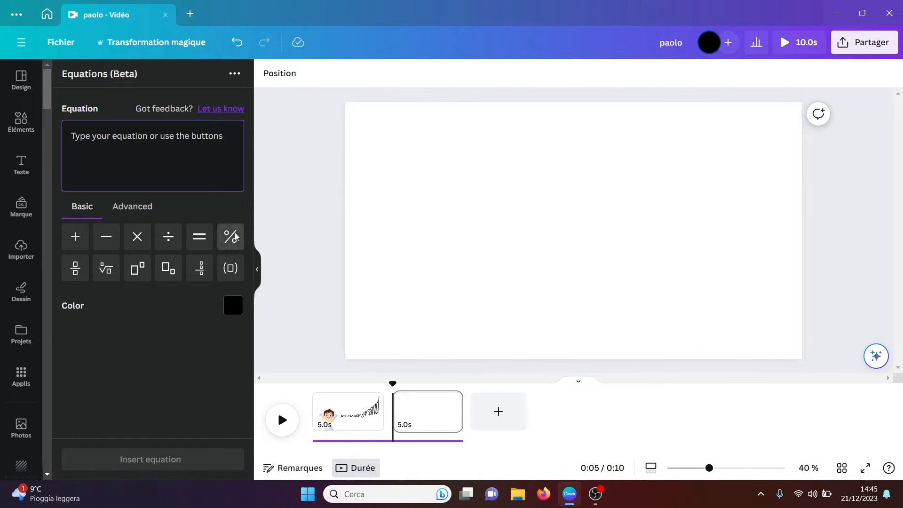
Step: Compose the equation 5 to the power 7, times the fifth root of 9, followed by an equals sign
left_click(138, 271)
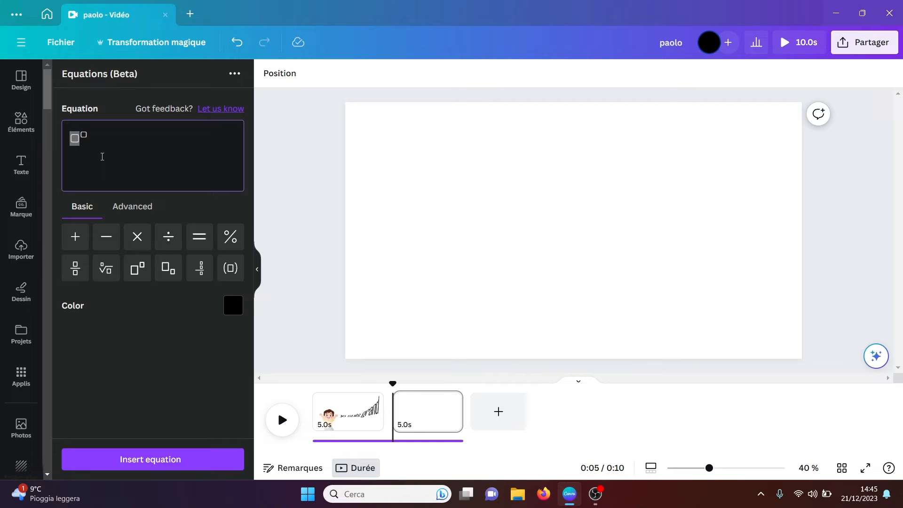
type("5⁷")
left_click(134, 238)
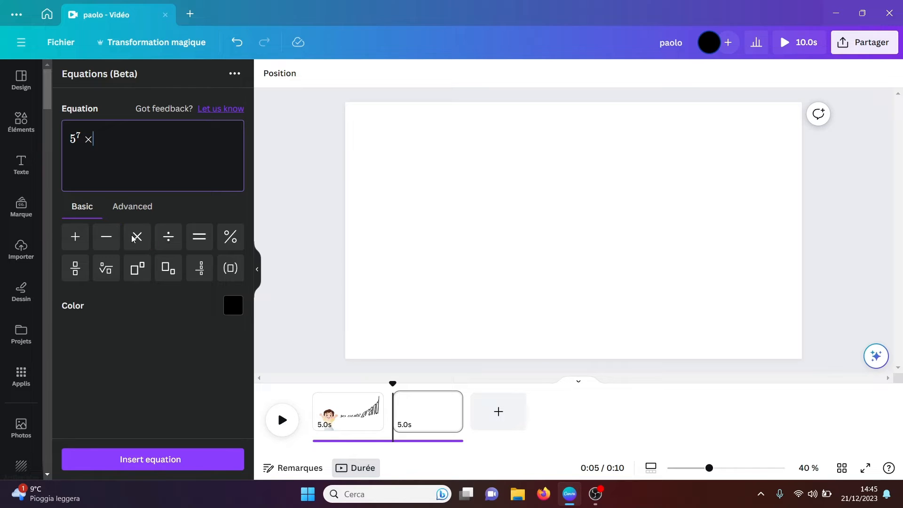
left_click(108, 273)
type("5")
left_click(115, 141)
type("9")
key("Right")
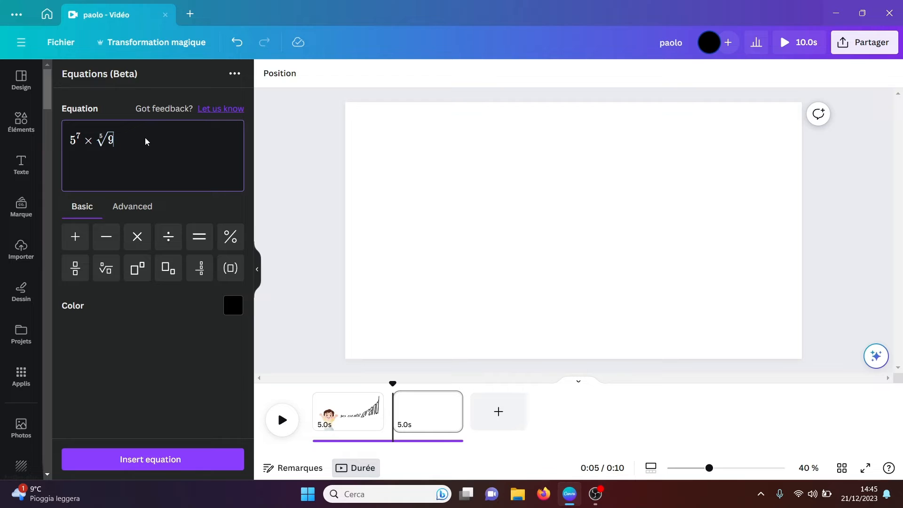
left_click(200, 237)
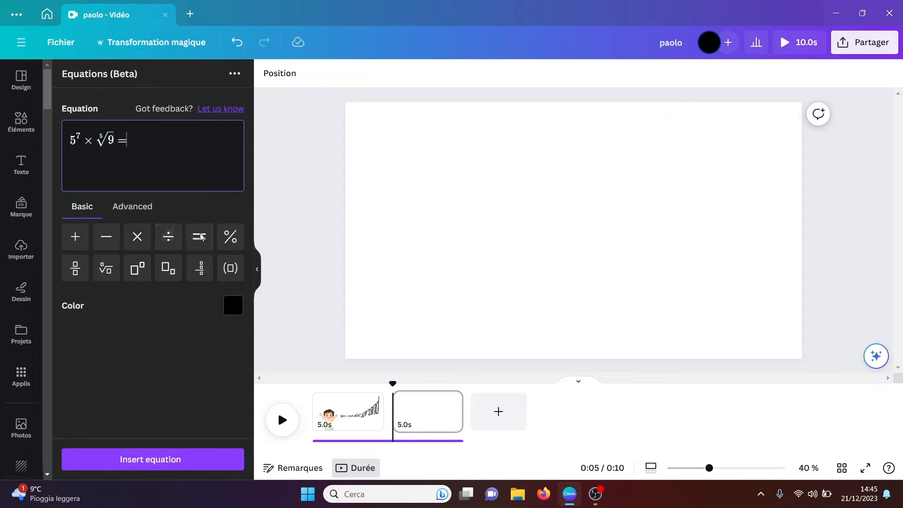
Step: Insert the equation on the page, move it toward the upper-left area and enlarge it across most of the page width
left_click(156, 459)
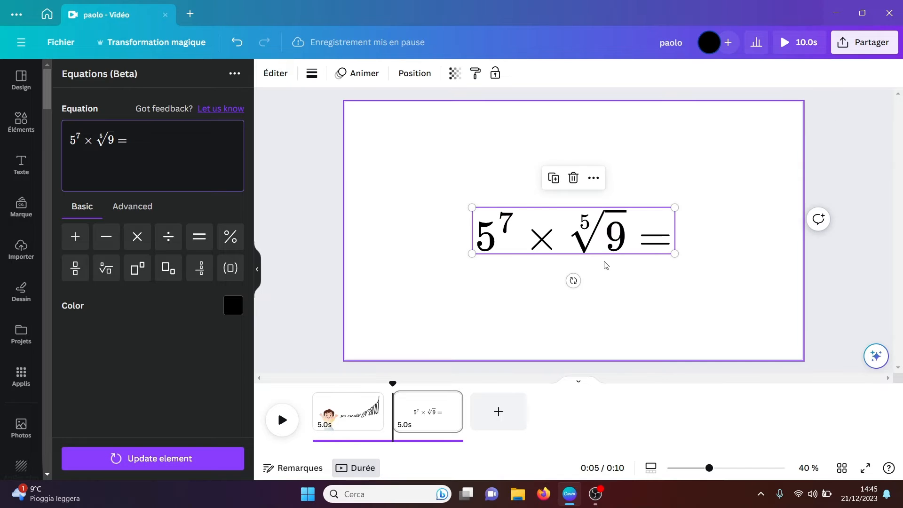
left_click_drag(602, 248, 515, 190)
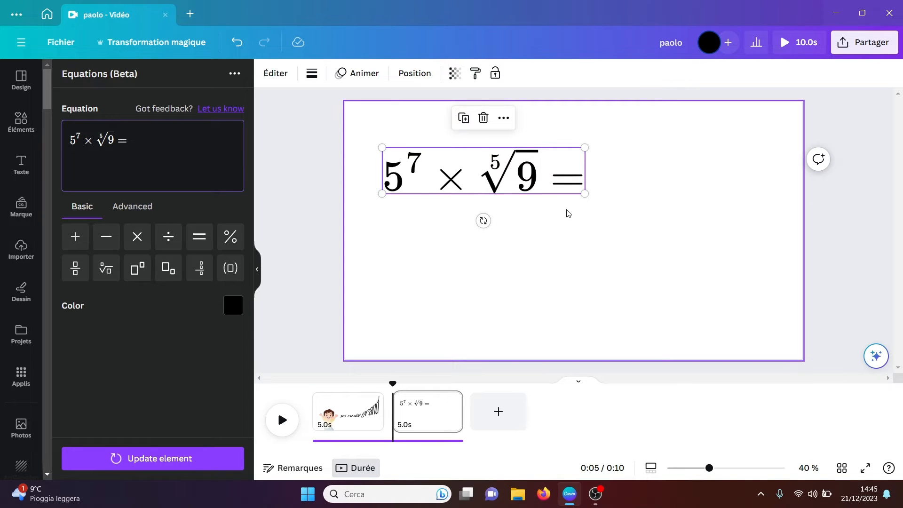
left_click_drag(585, 194, 733, 277)
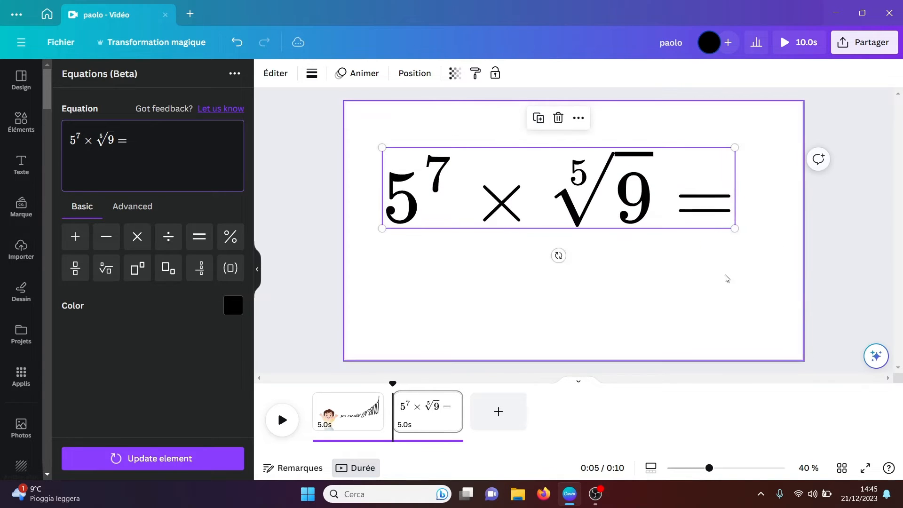
left_click(605, 312)
left_click(548, 180)
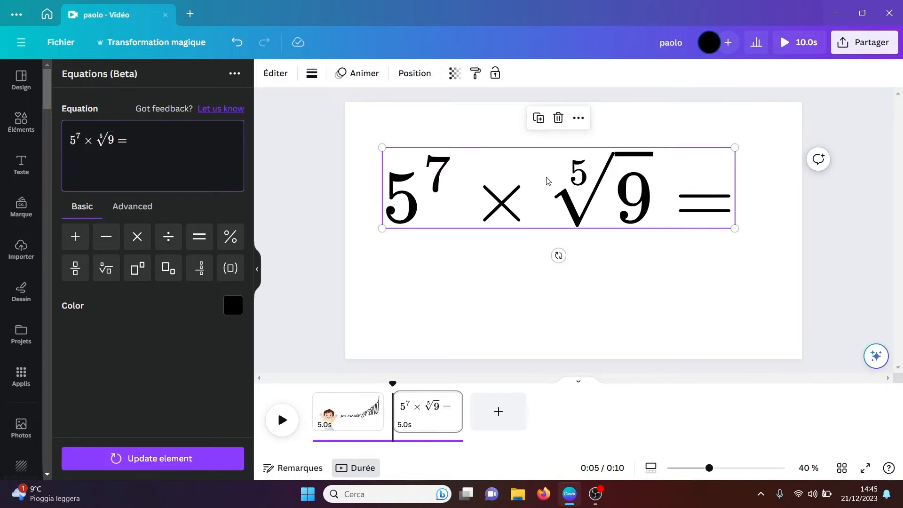
left_click(502, 278)
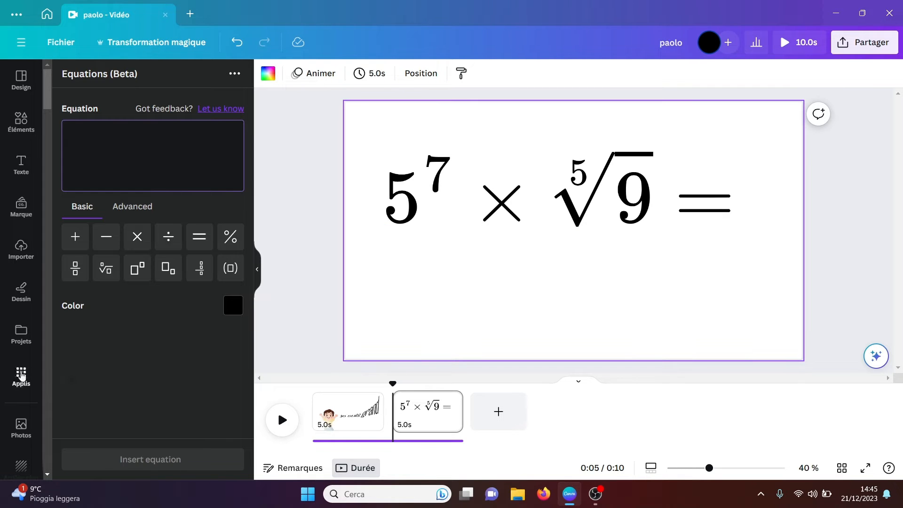
Step: Open the Confetti app and exclude the Cross and Sun types from the confetti pattern
left_click(22, 375)
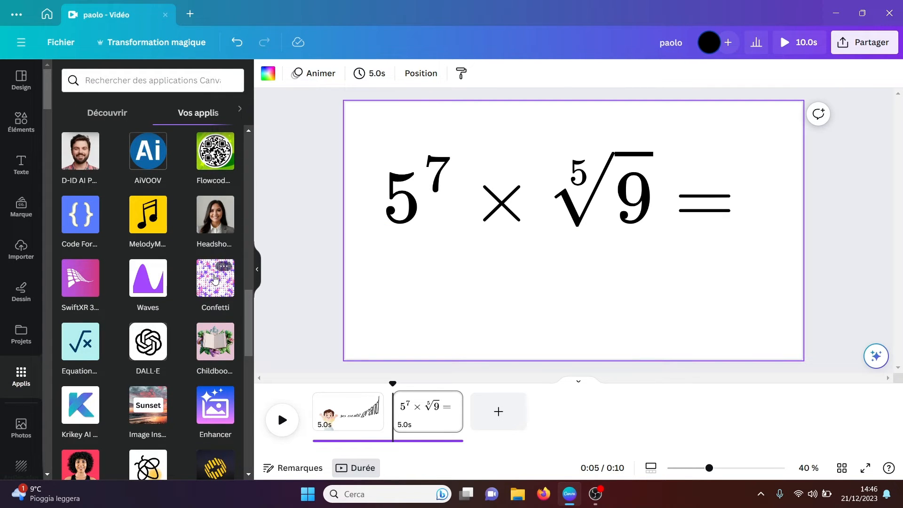
left_click(214, 279)
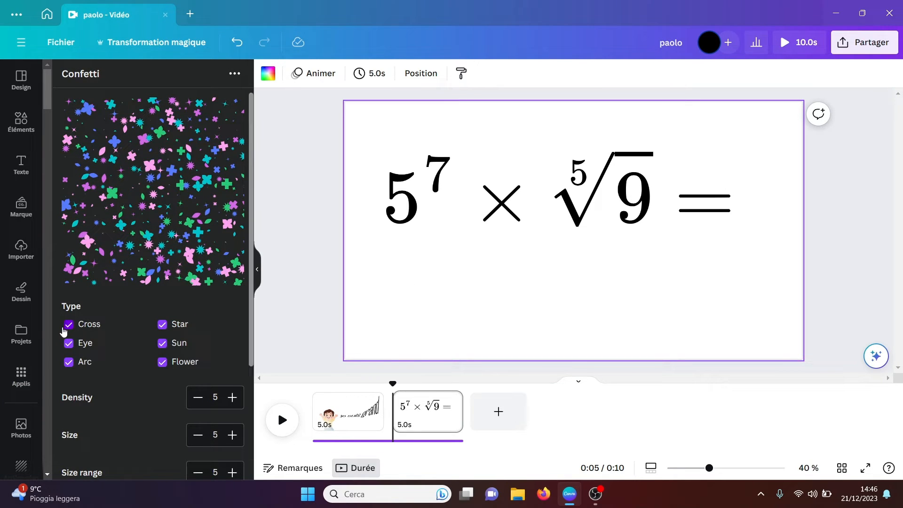
left_click(84, 328)
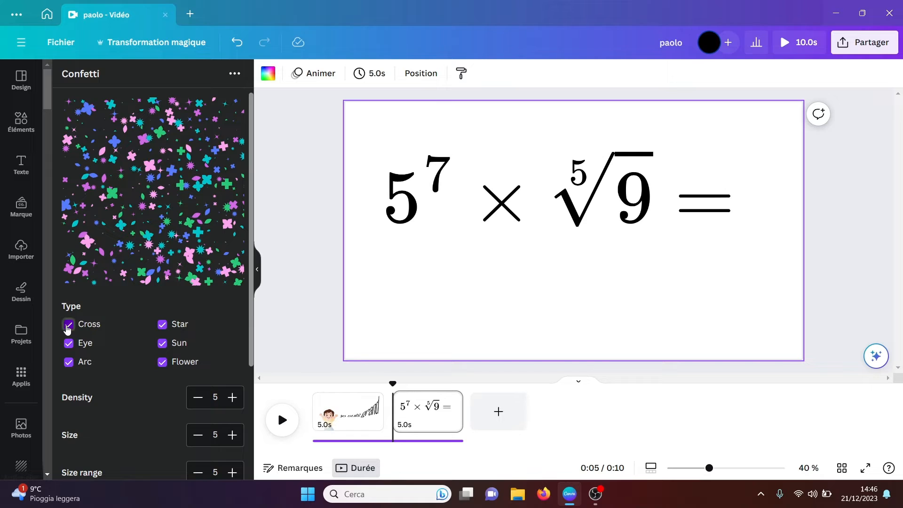
left_click(162, 343)
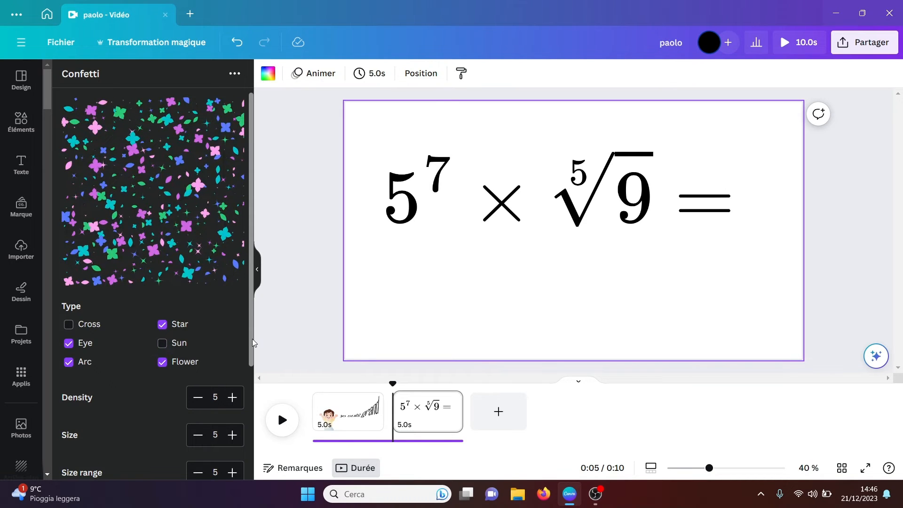
Step: Set the confetti's density to 2 and its size to 7
scroll(252, 339, "down", 1)
left_click(198, 365)
left_click(198, 362)
left_click(199, 363)
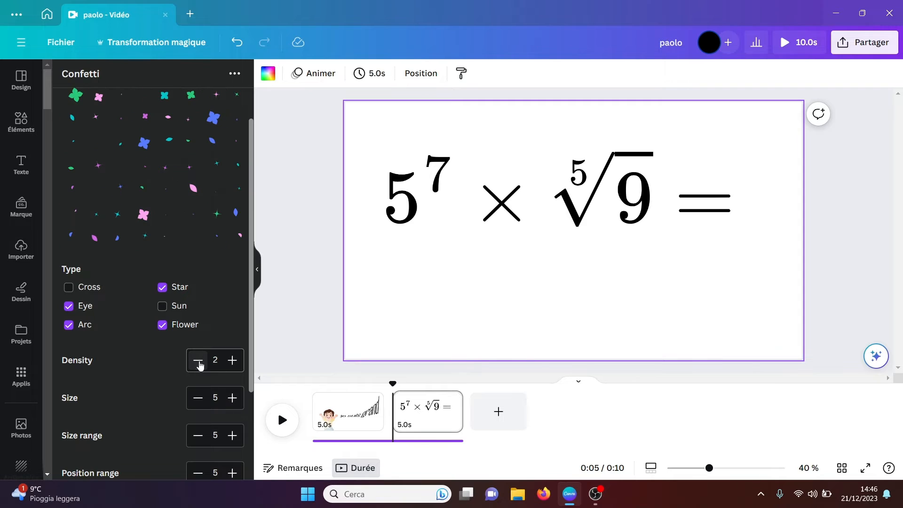
left_click(233, 398)
left_click(232, 399)
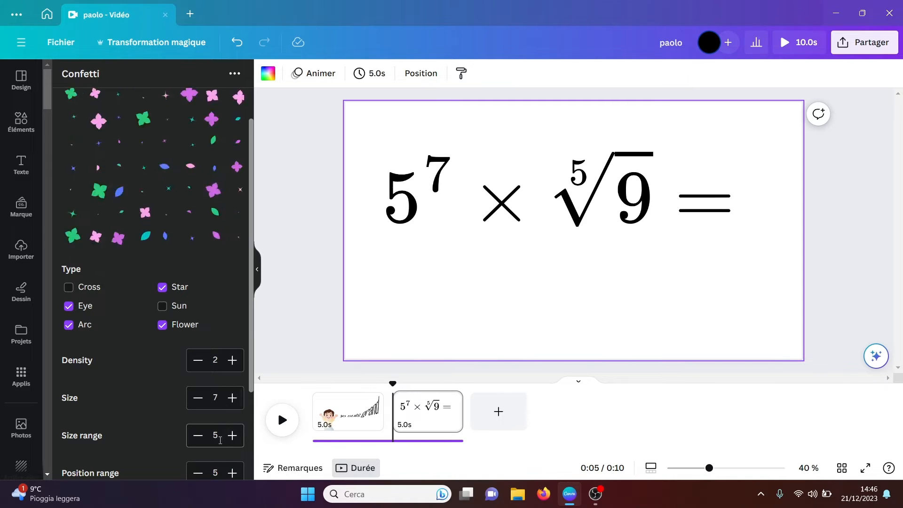
Step: Add the confetti to the page and enlarge it from the upper-left corner to about the full page height
left_click_drag(250, 385, 242, 472)
left_click(187, 433)
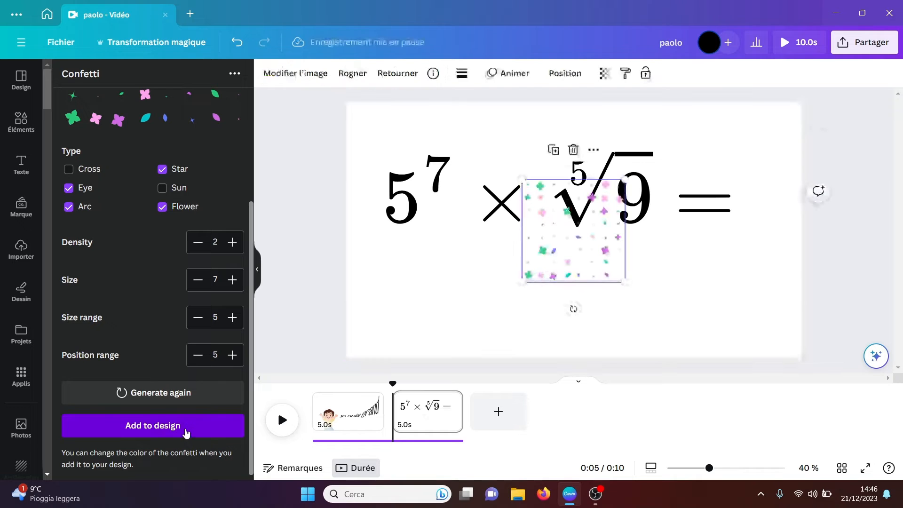
left_click_drag(564, 256, 389, 174)
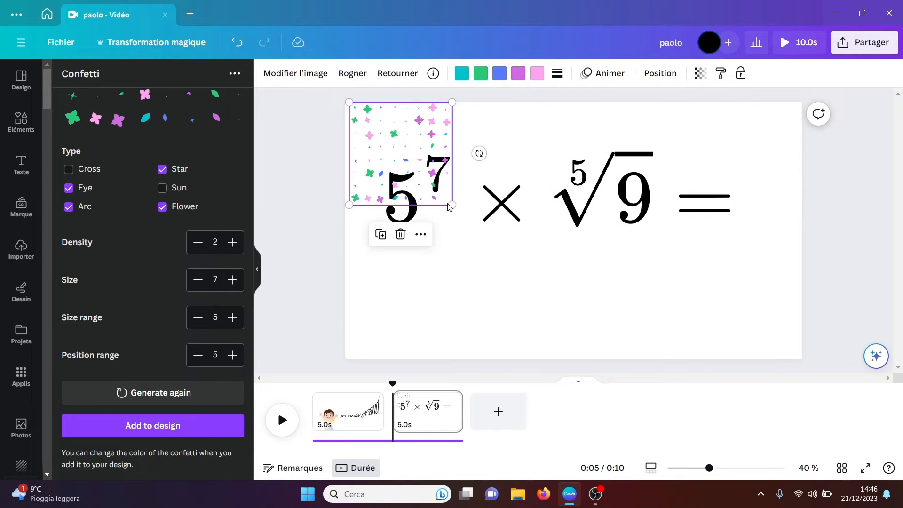
left_click_drag(447, 202, 615, 367)
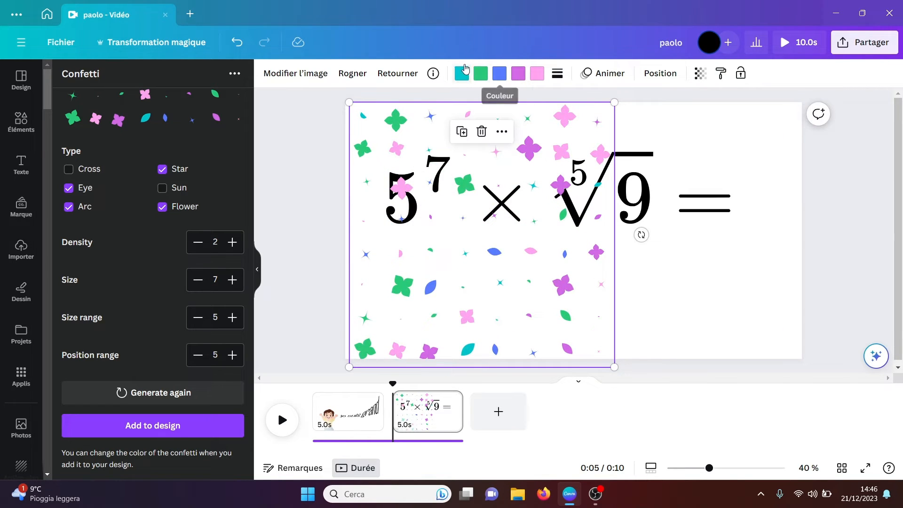
Step: Delete the confetti from the page
left_click(313, 186)
left_click(430, 287)
key("Delete")
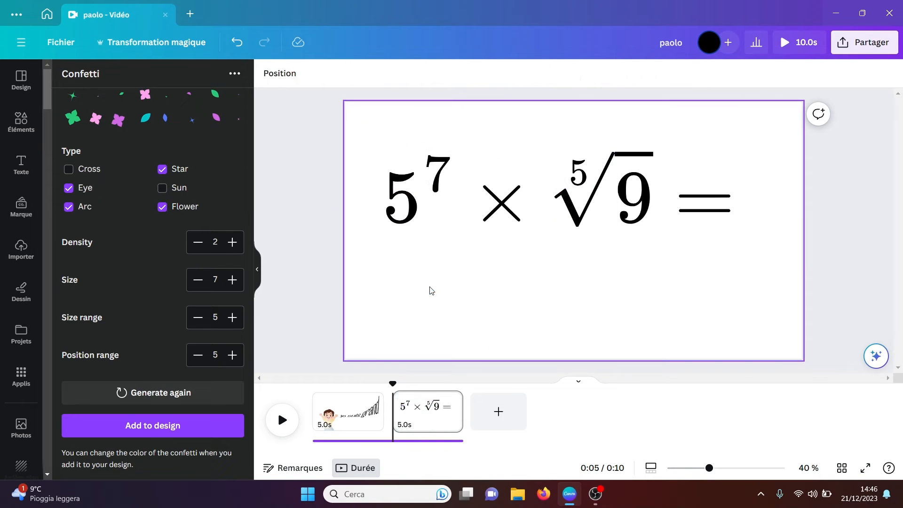
Step: Open the Childbook.AI app and browse the illustrations of The Story of Humility Apple
left_click(20, 376)
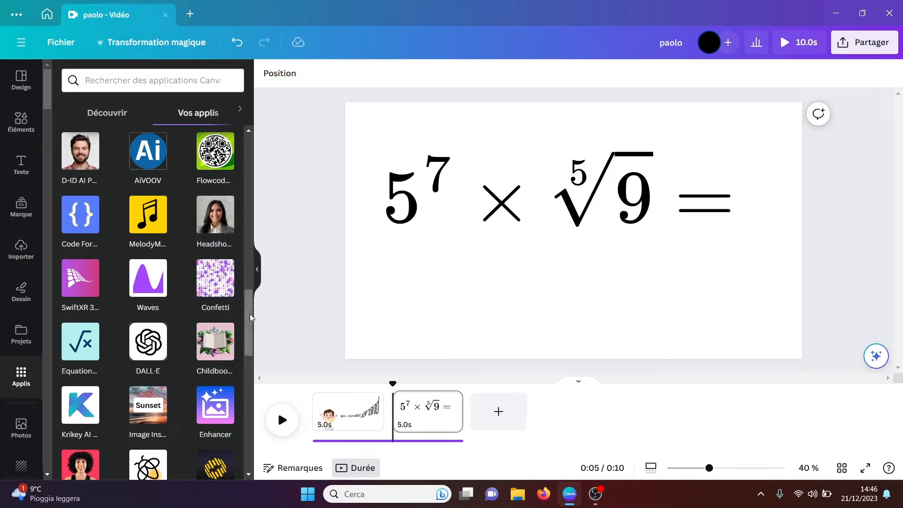
left_click_drag(250, 314, 249, 325)
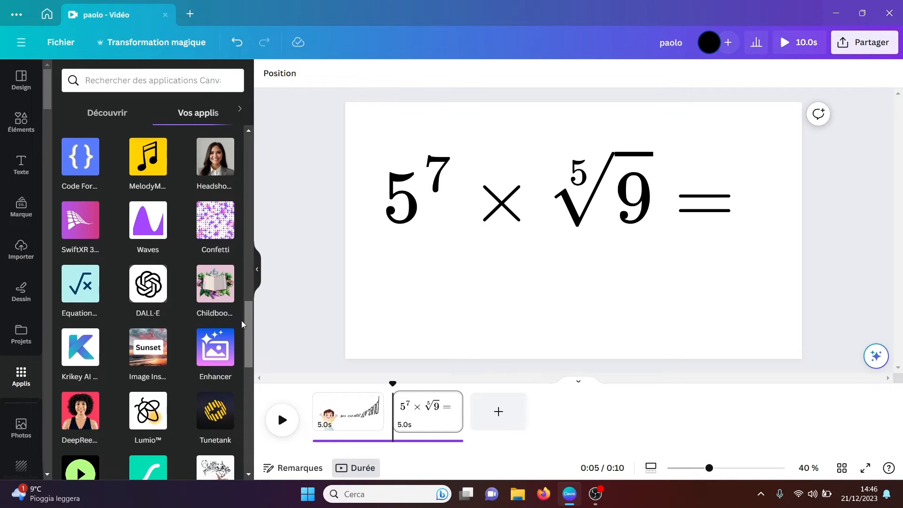
left_click(216, 290)
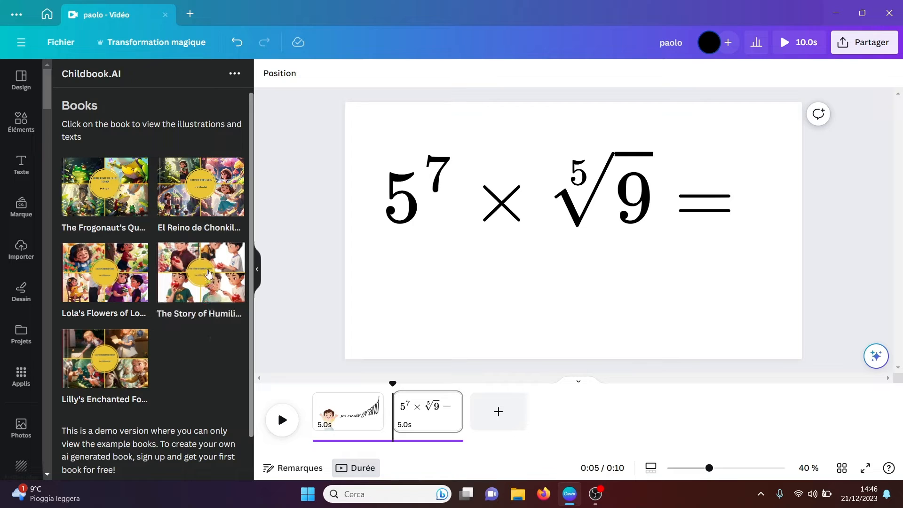
left_click(203, 276)
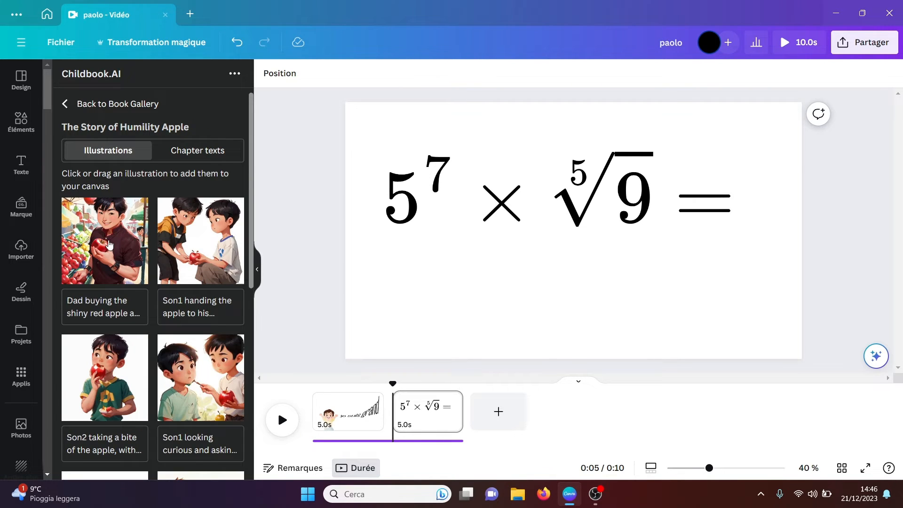
left_click_drag(252, 259, 252, 379)
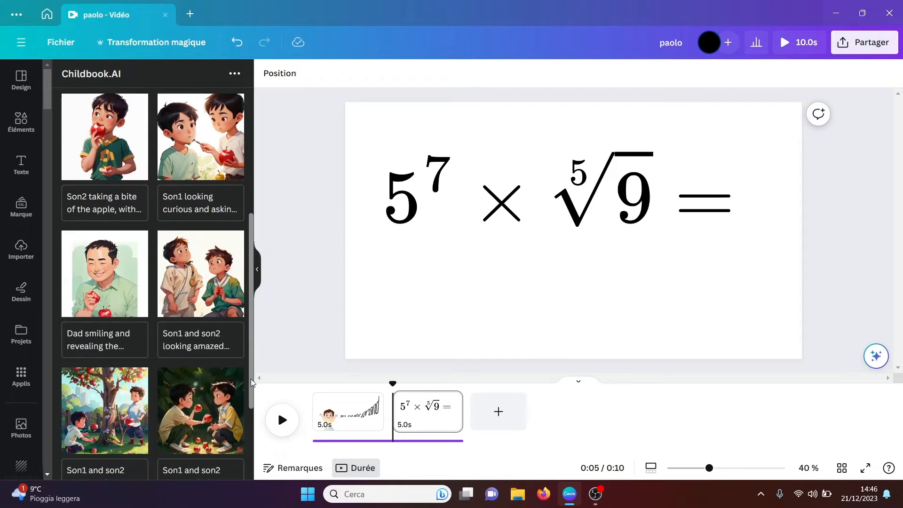
scroll(178, 245, "up", 4)
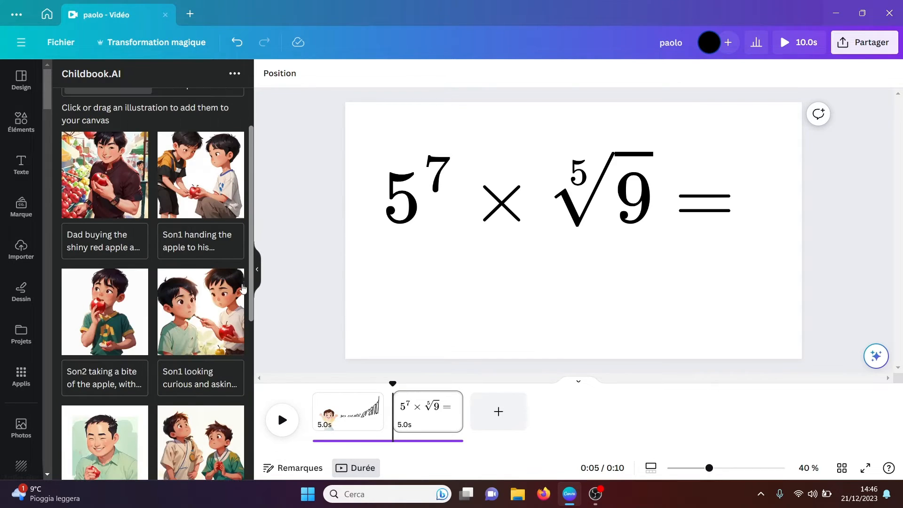
Step: Try the illustration of the dad buying the red apple on the page, remove it and return to the book gallery
left_click(101, 157)
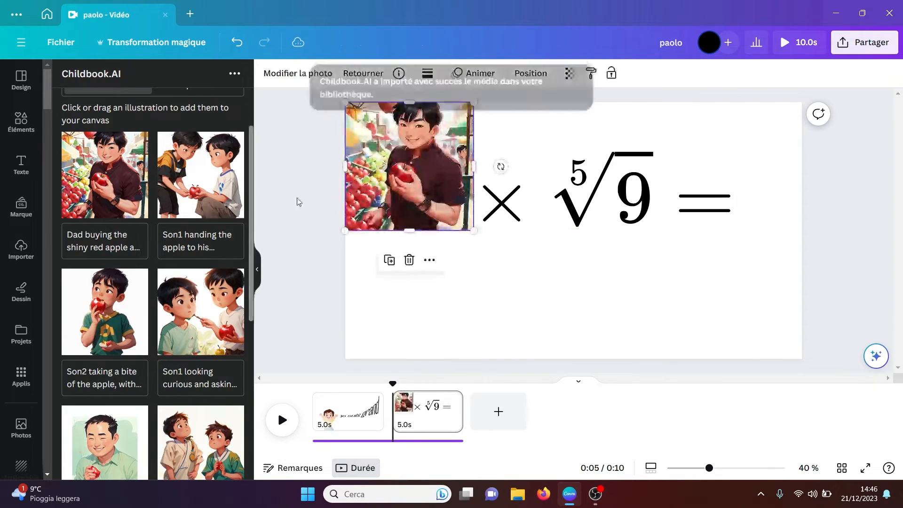
key("Delete")
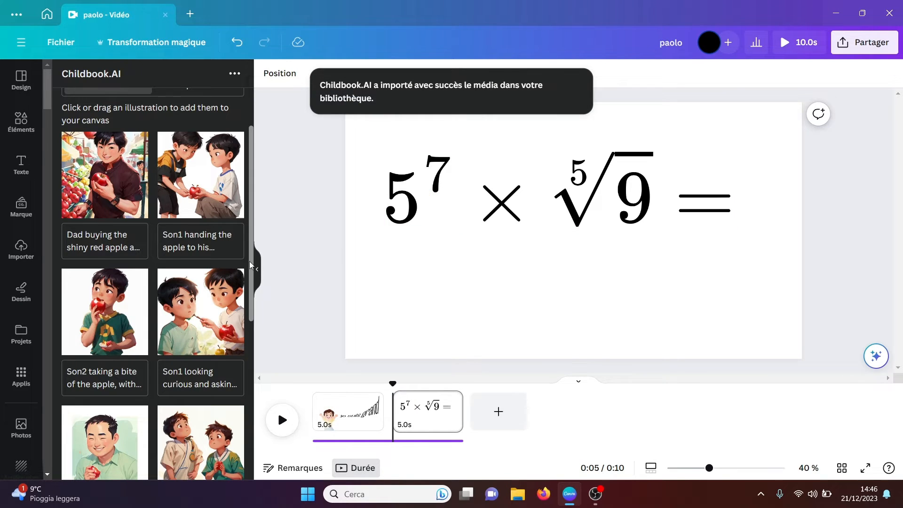
left_click_drag(250, 261, 251, 183)
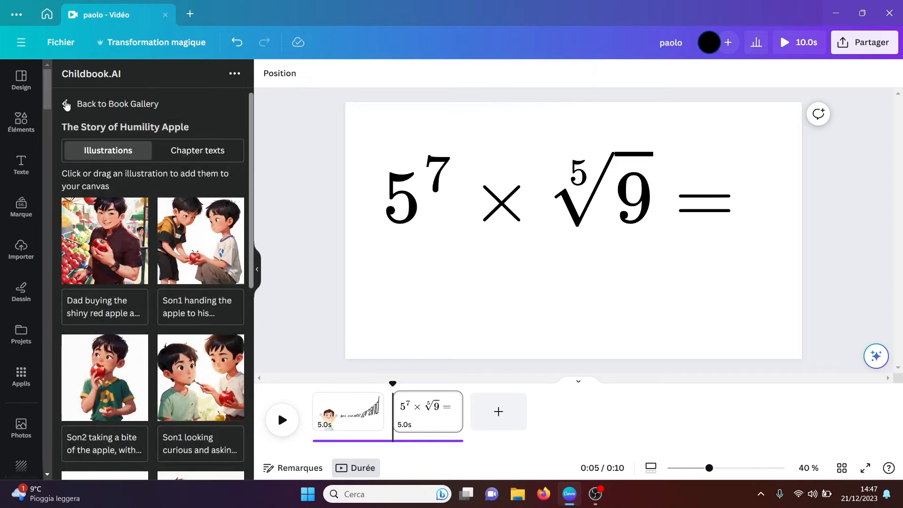
left_click(66, 104)
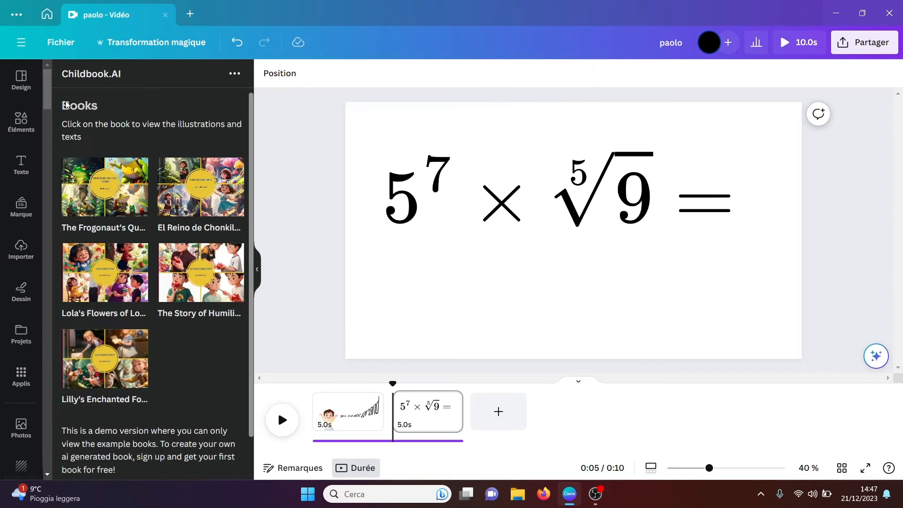
Step: Open the Tunetank app from the installed apps to view its music tracks
left_click(22, 378)
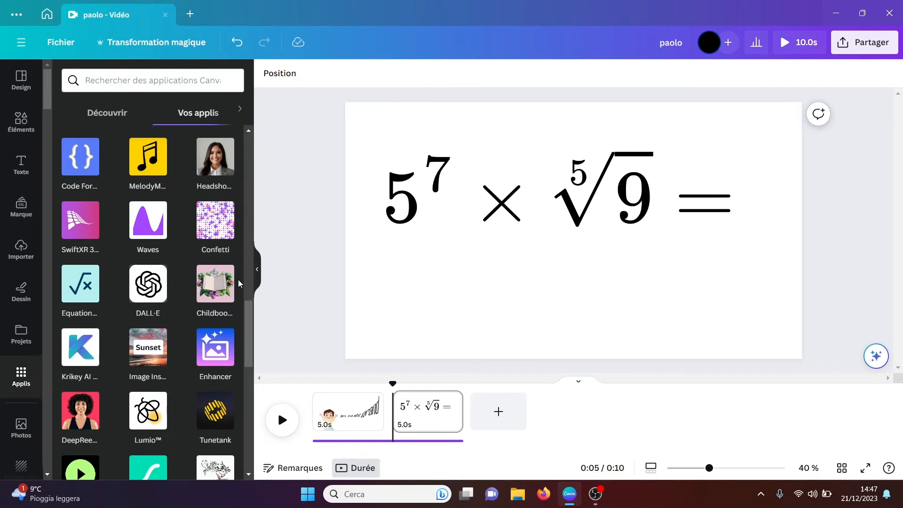
left_click_drag(248, 326, 247, 341)
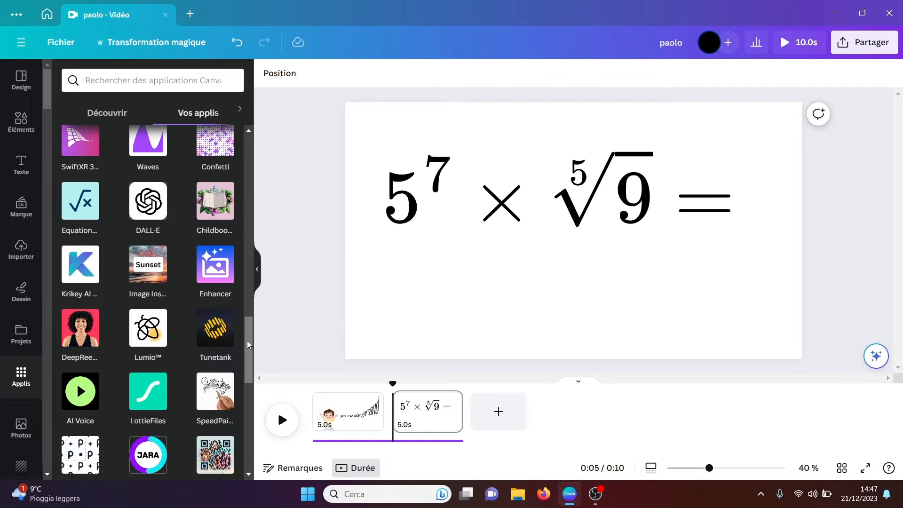
left_click(218, 336)
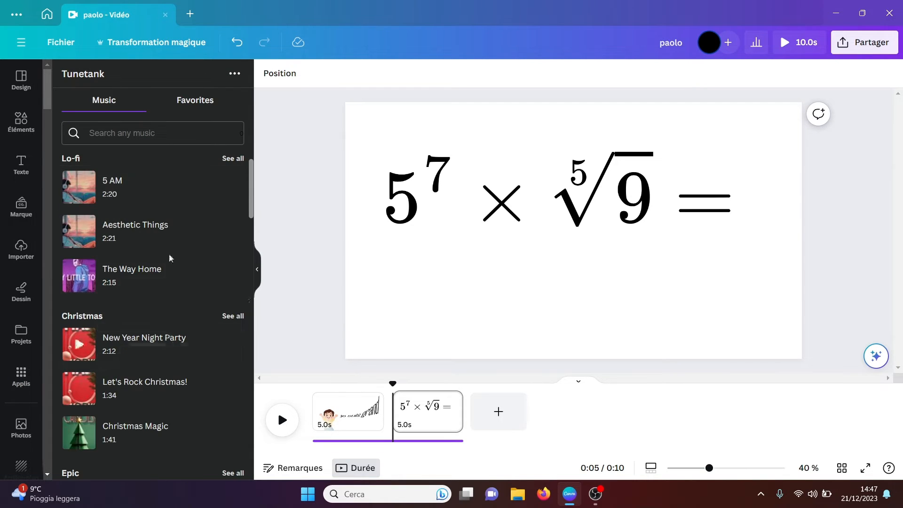
Step: Browse Tunetank's music genres beyond Lo-fi and Christmas, and open the favorites page
mouse_move(224, 281)
left_click_drag(250, 191, 249, 280)
mouse_move(83, 325)
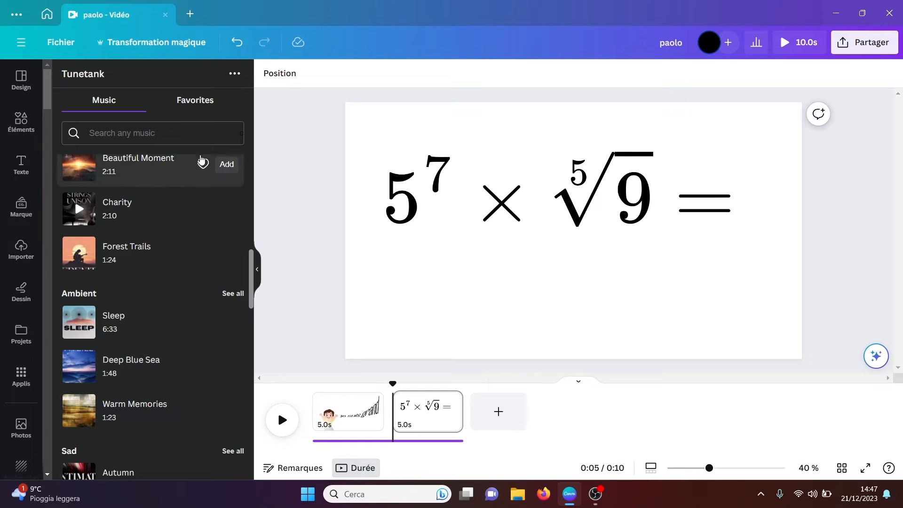
left_click(196, 107)
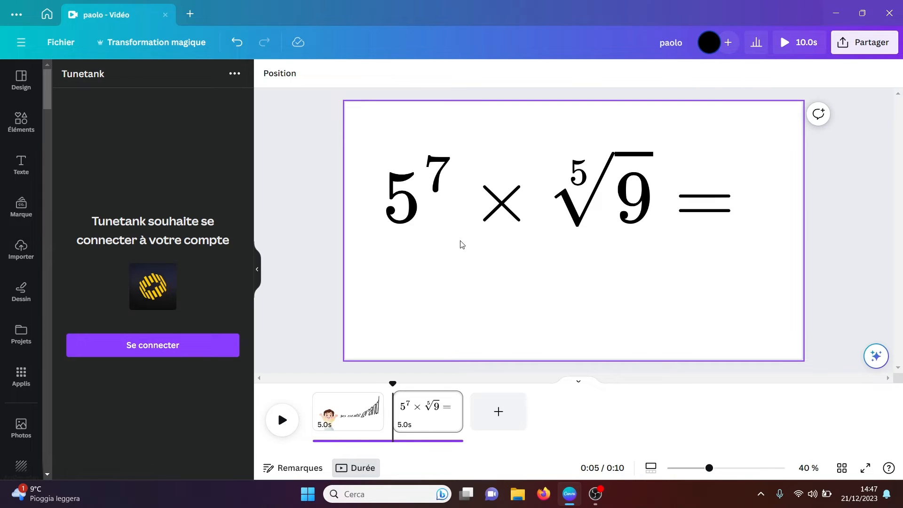
Step: Delete the audio track running beneath both pages in the timeline
left_click(373, 441)
key("Delete")
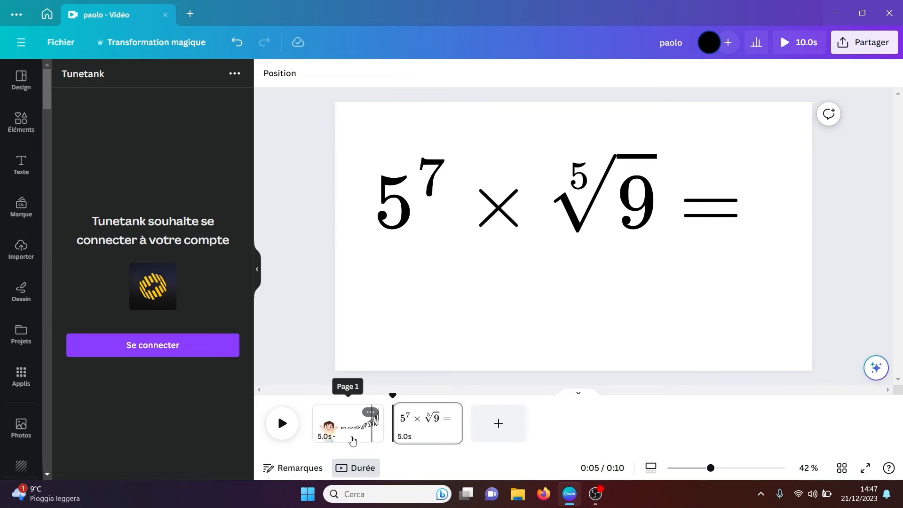
Step: Open the SpeedPaint app from the installed apps and delete the equation from the second page
left_click(27, 380)
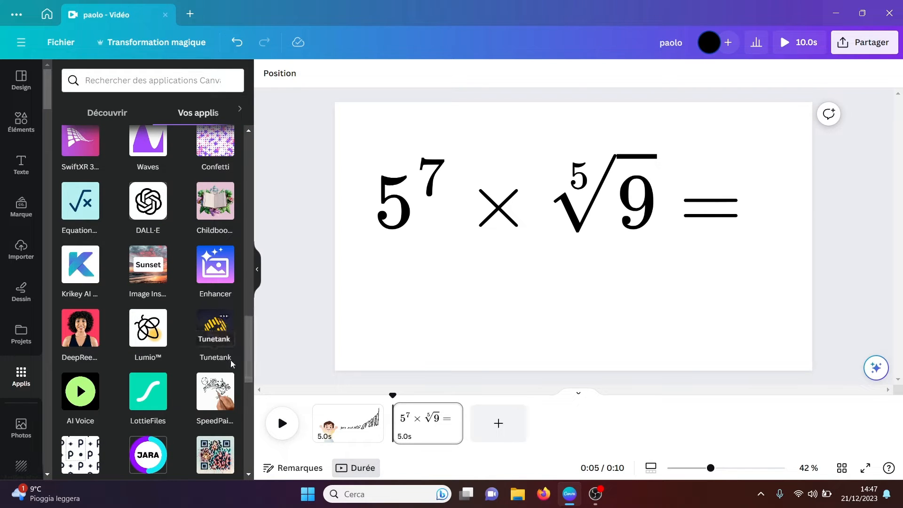
left_click_drag(250, 366, 249, 377)
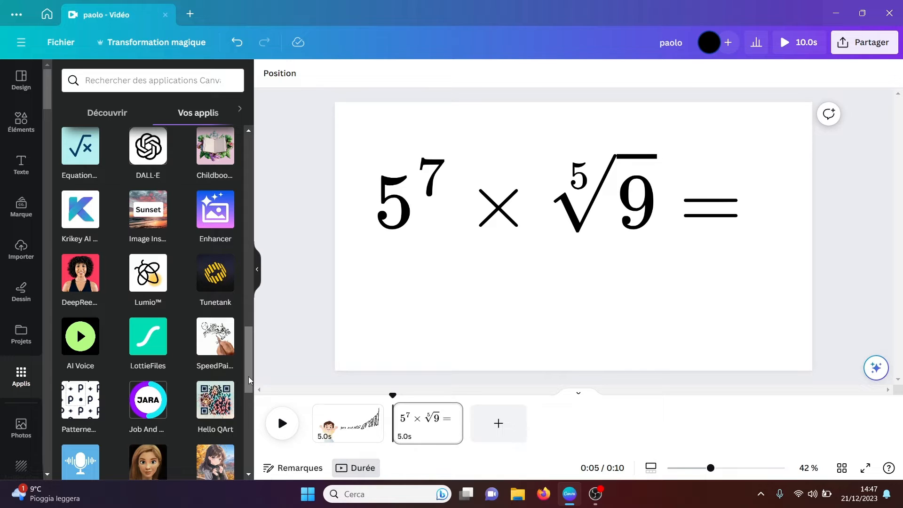
left_click(214, 338)
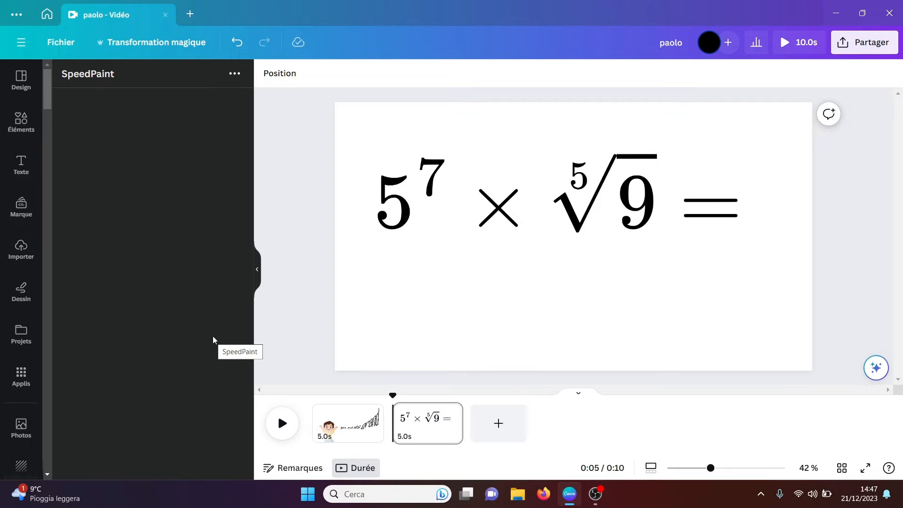
left_click(459, 236)
key("Delete")
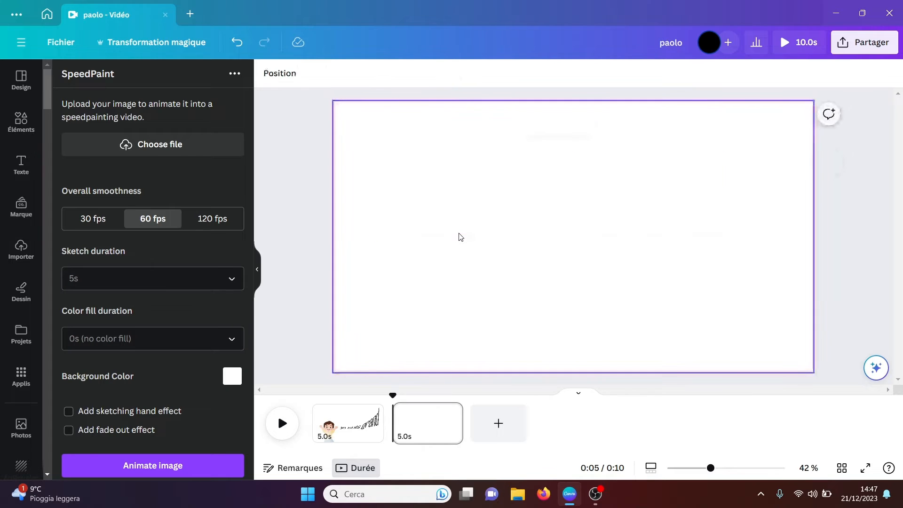
Step: Upload the black-and-white photo of the girl by the railway track from the Download folder into SpeedPaint
left_click(153, 152)
left_click(205, 121)
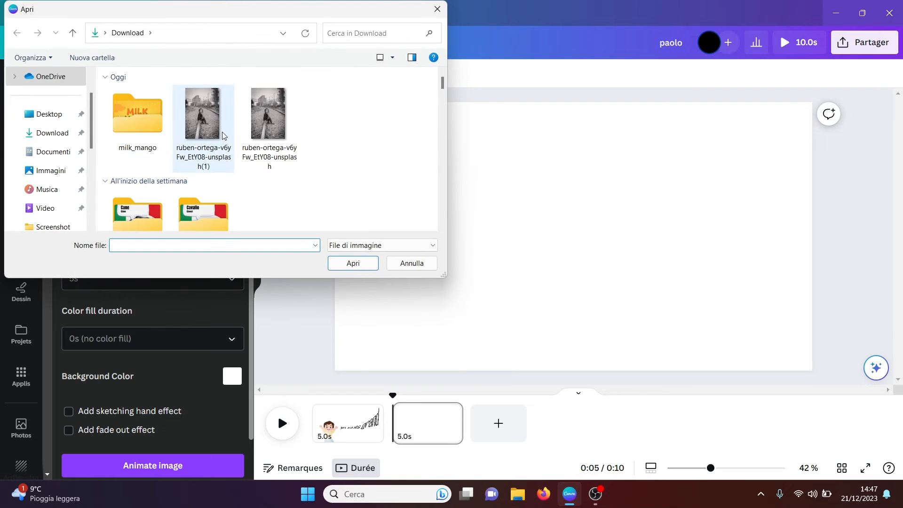
left_click(353, 263)
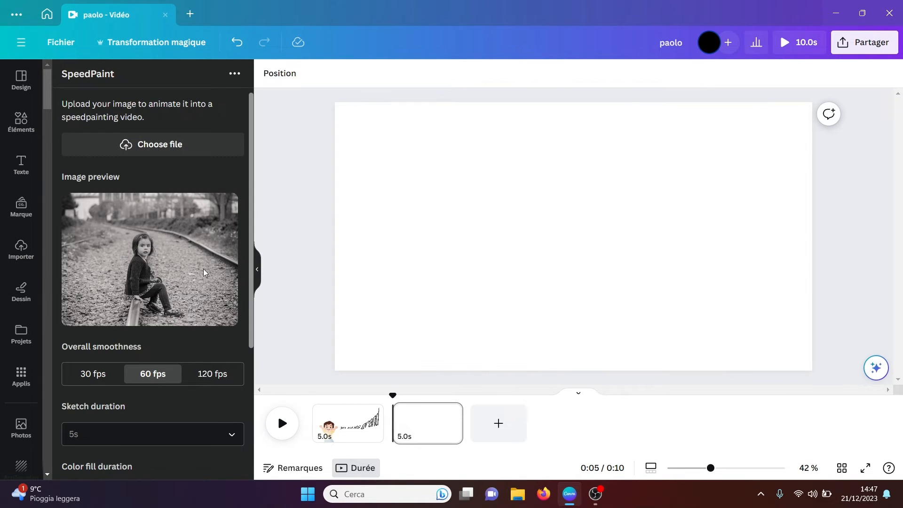
Step: Set the SpeedPaint sketch duration to 10s and check the available color fill durations
left_click_drag(250, 266, 244, 392)
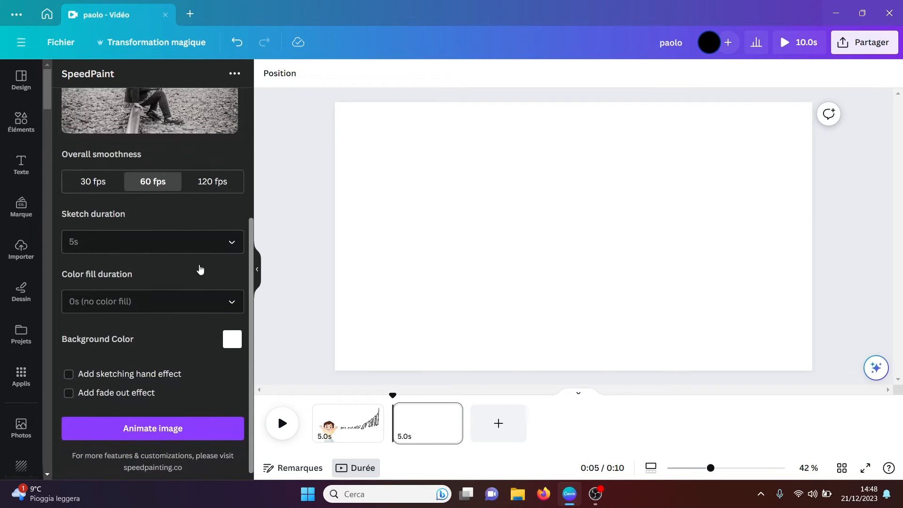
left_click(234, 244)
left_click(141, 341)
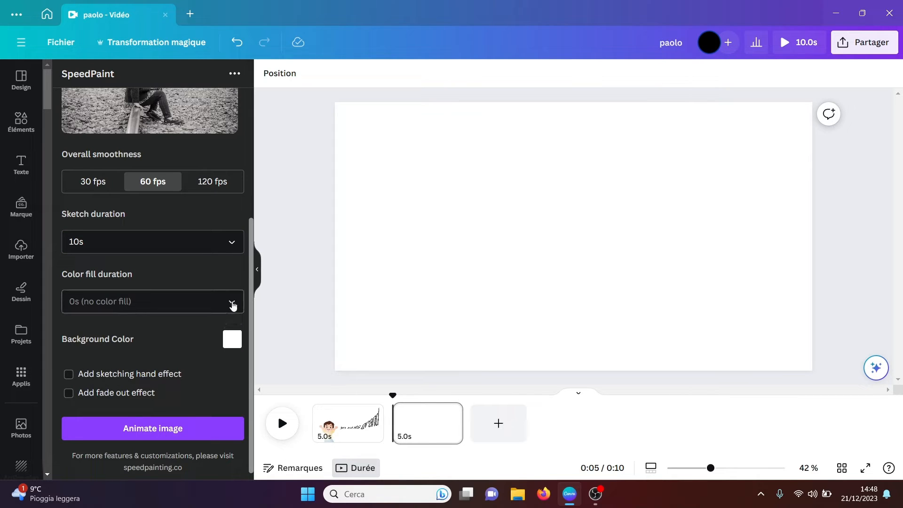
left_click(233, 304)
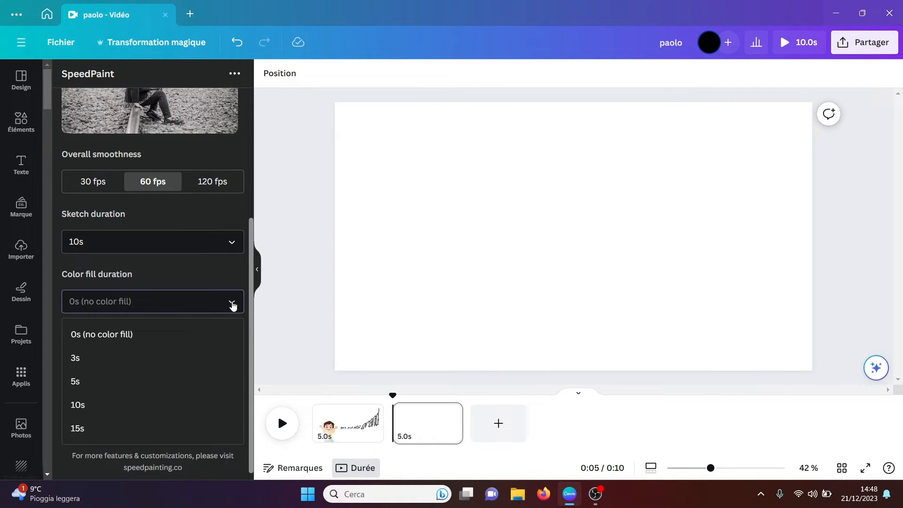
left_click(234, 306)
scroll(250, 301, "down", 1)
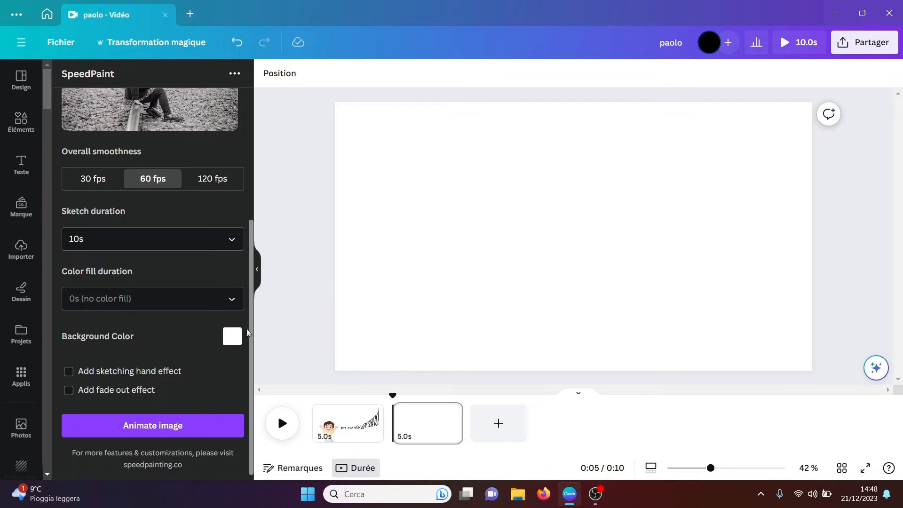
Step: Add the sketching hand effect and animate the uploaded image
left_click(68, 371)
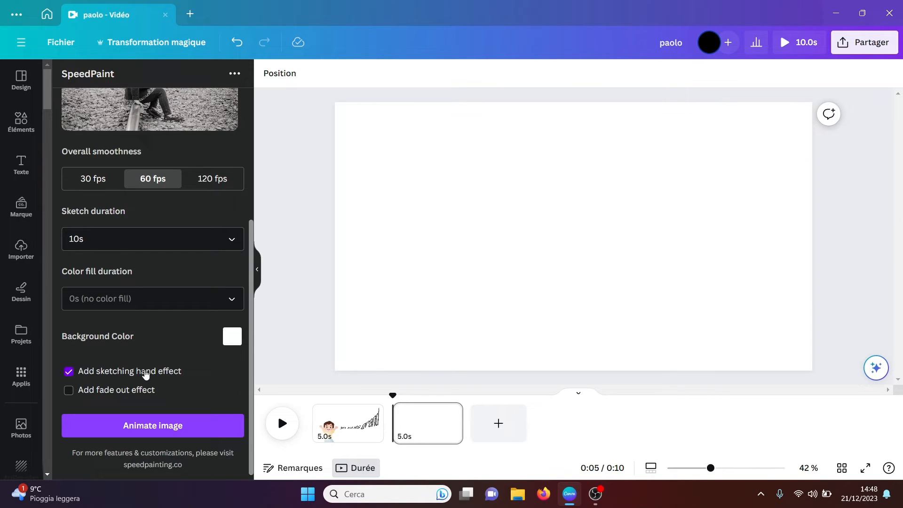
left_click(157, 429)
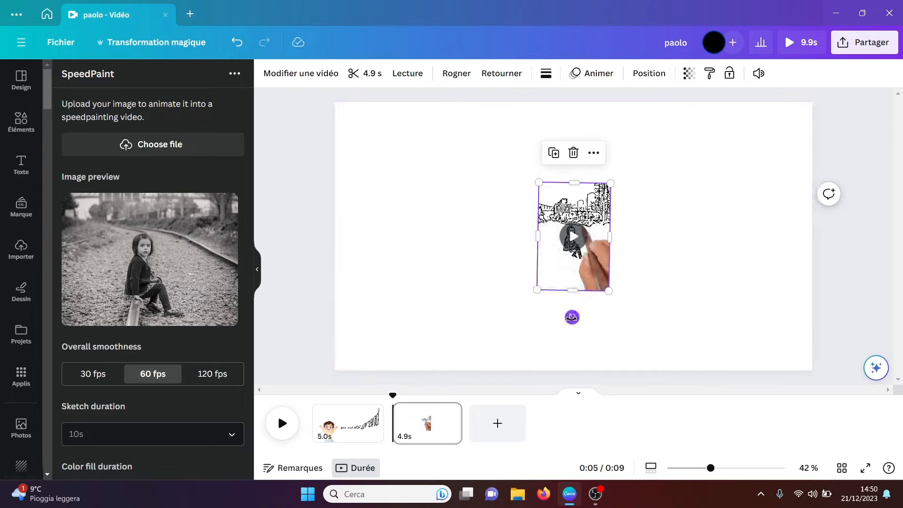
Step: Straighten the sketch video and enlarge it to fill the full height of the page
left_click_drag(572, 318, 573, 317)
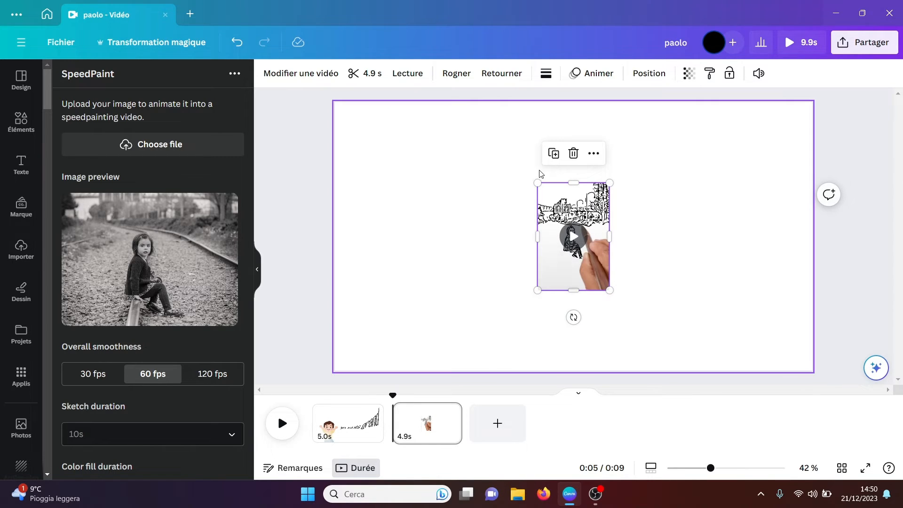
left_click_drag(537, 182, 452, 131)
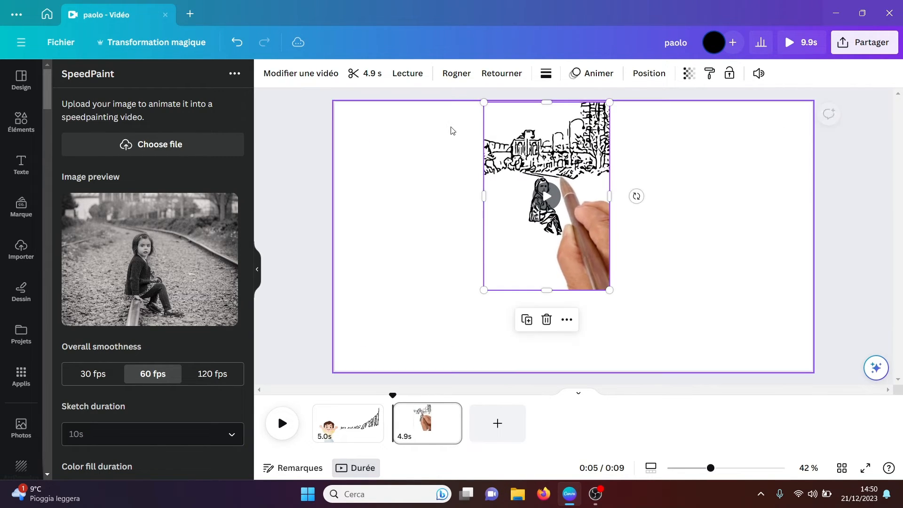
left_click_drag(609, 290, 664, 371)
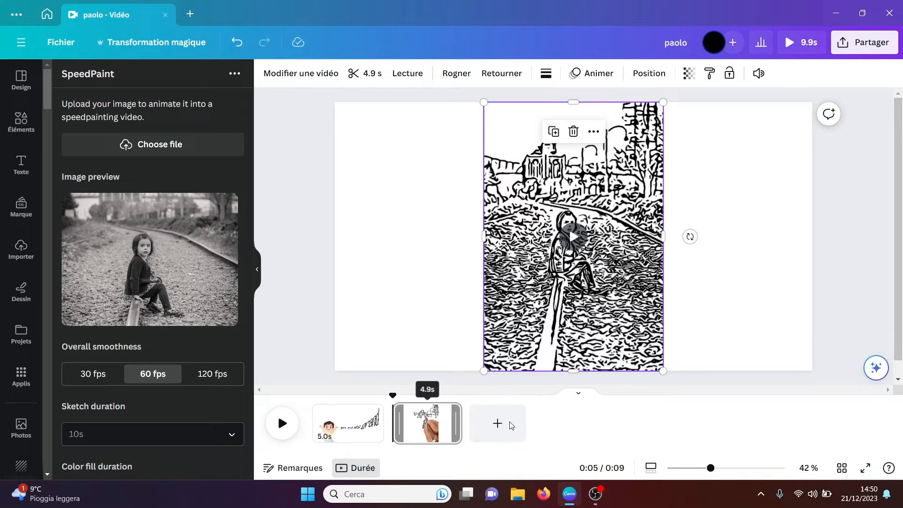
Step: Play back the design from the end of the first page and replay the sketch video page
left_click_drag(512, 426, 578, 424)
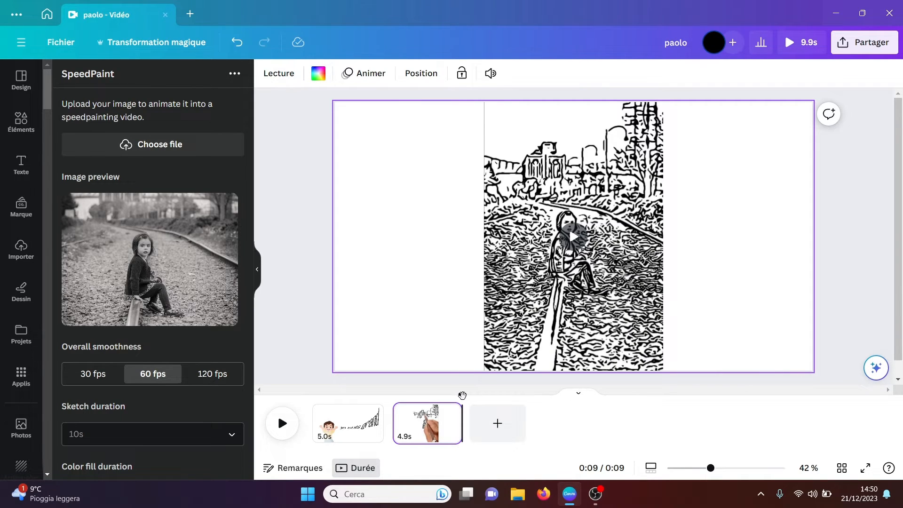
left_click_drag(462, 395, 384, 395)
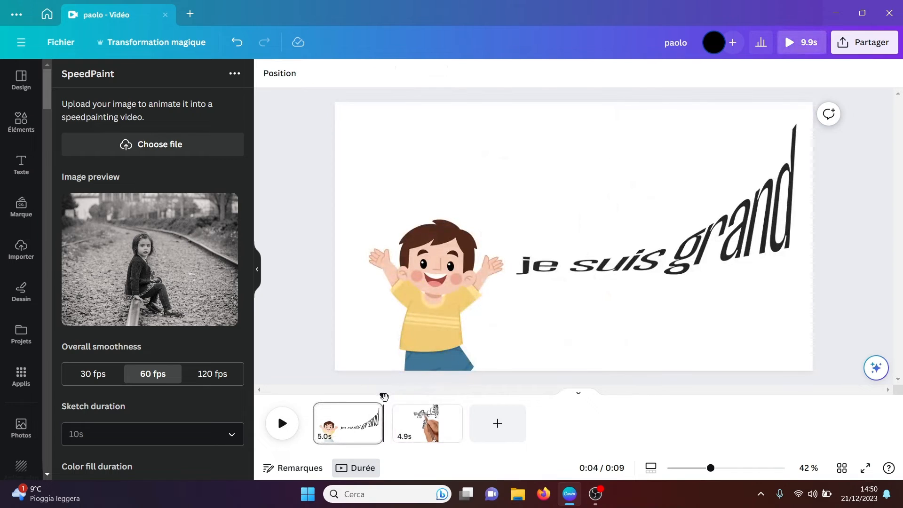
left_click(278, 423)
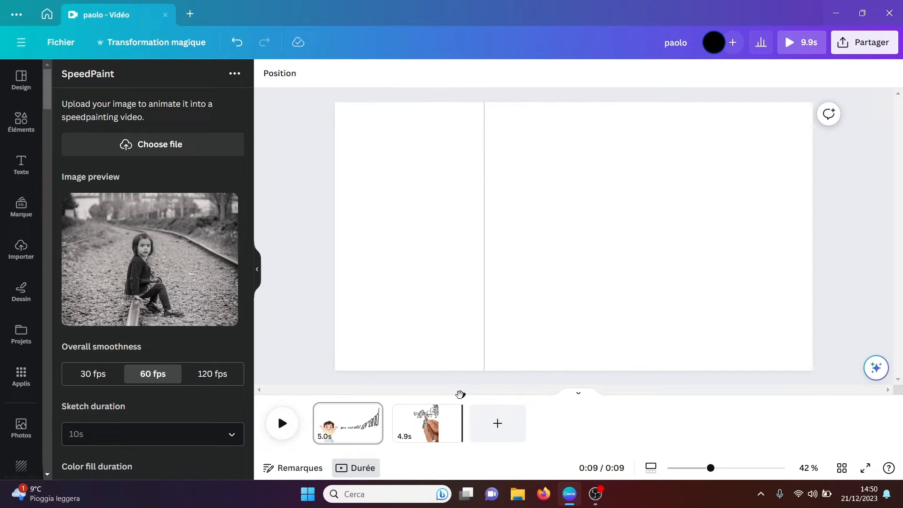
left_click_drag(460, 394, 399, 397)
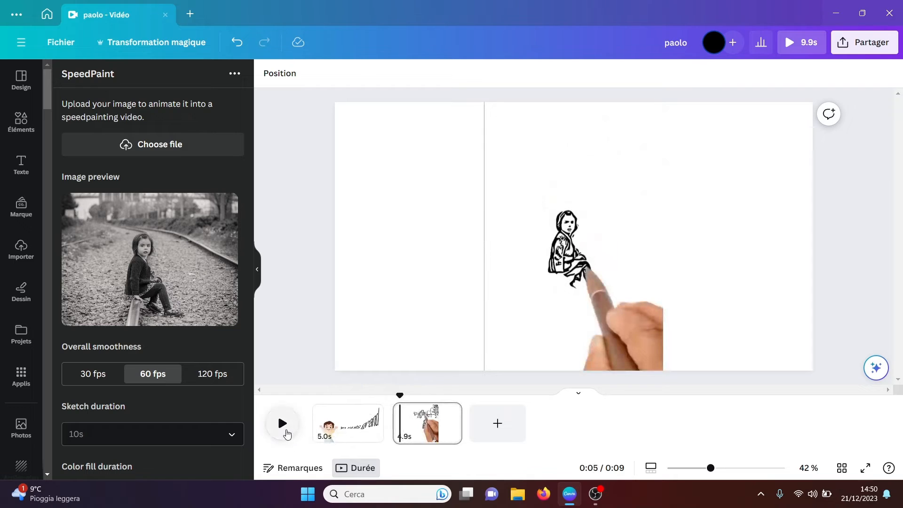
left_click(284, 425)
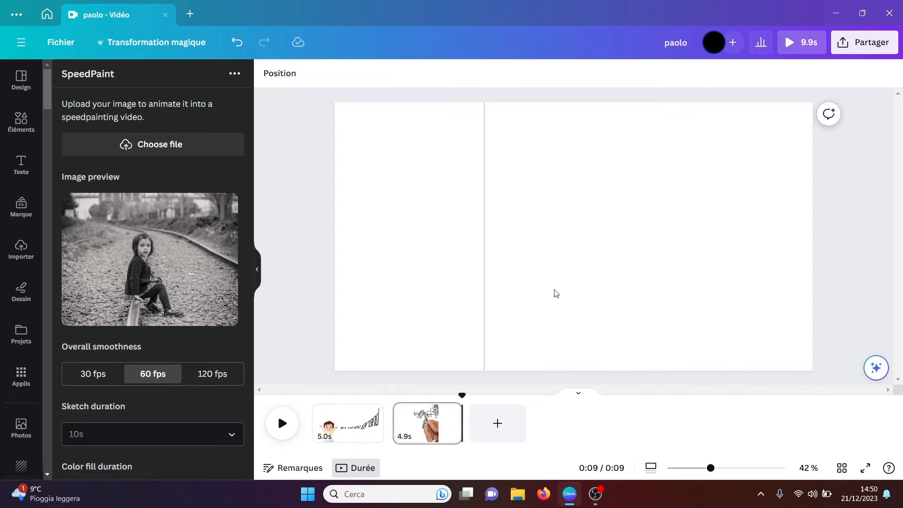
Step: Add a blank 5.0s page between the first page and the sketch video page
left_click(555, 293)
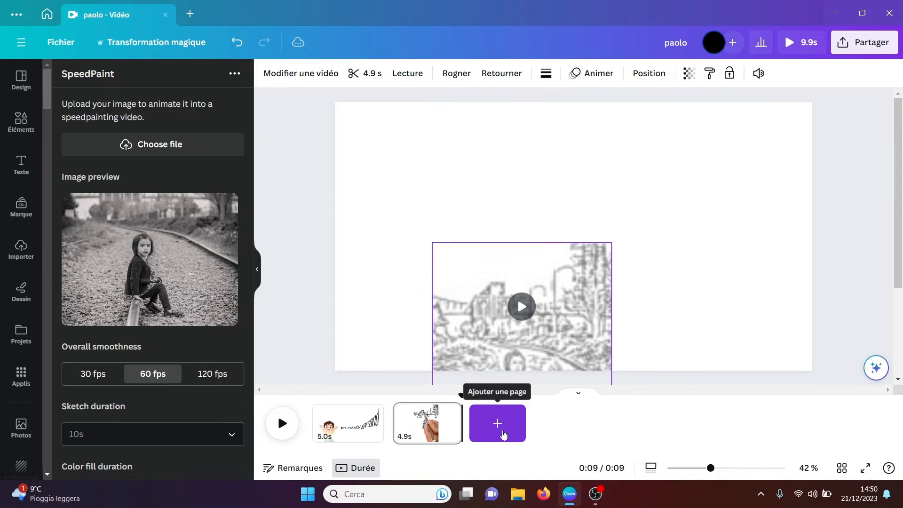
left_click(497, 423)
left_click(537, 426)
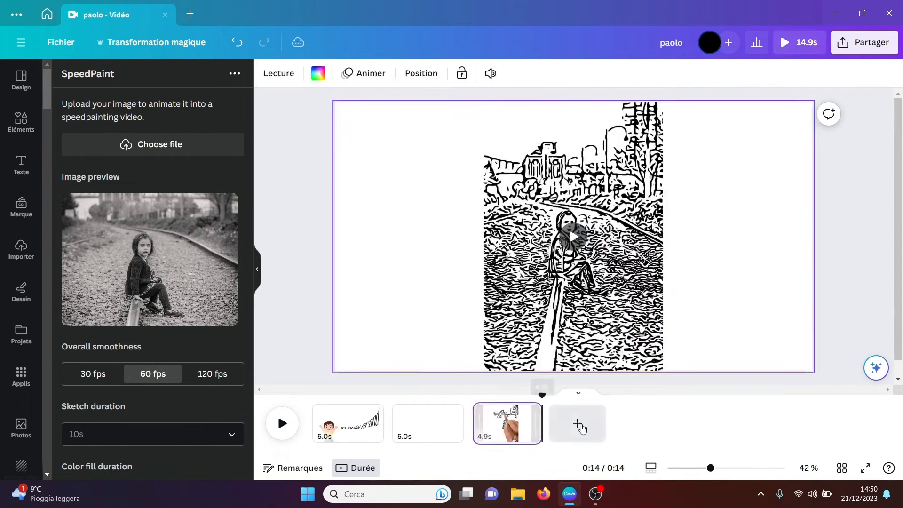
Step: Delete the sketch video from the last page
left_click(577, 245)
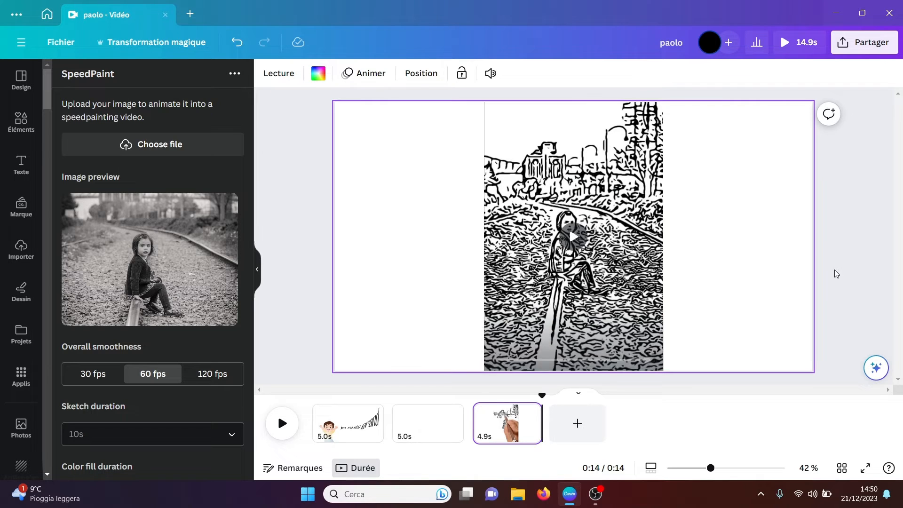
left_click(645, 260)
key("Delete")
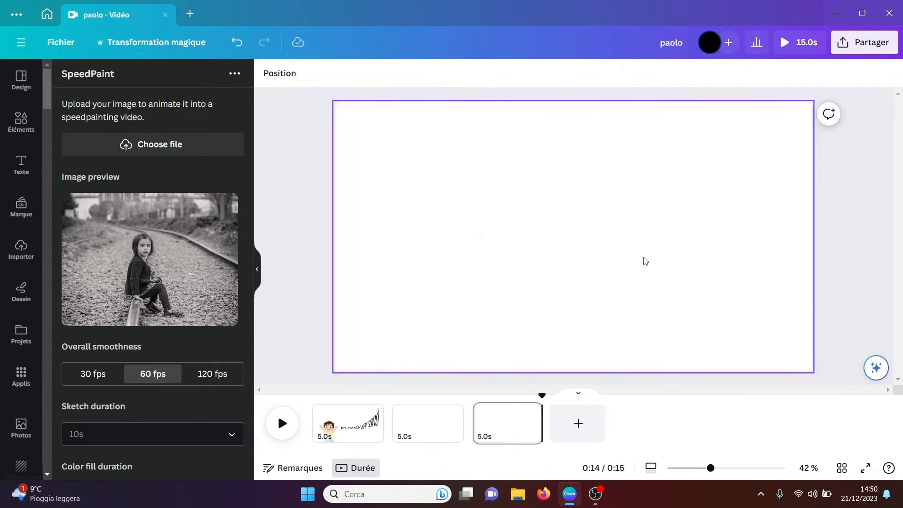
Step: Open the Job And Resume AI app and enter the candidate's full name and "Project Manager" as the resume text
left_click(22, 376)
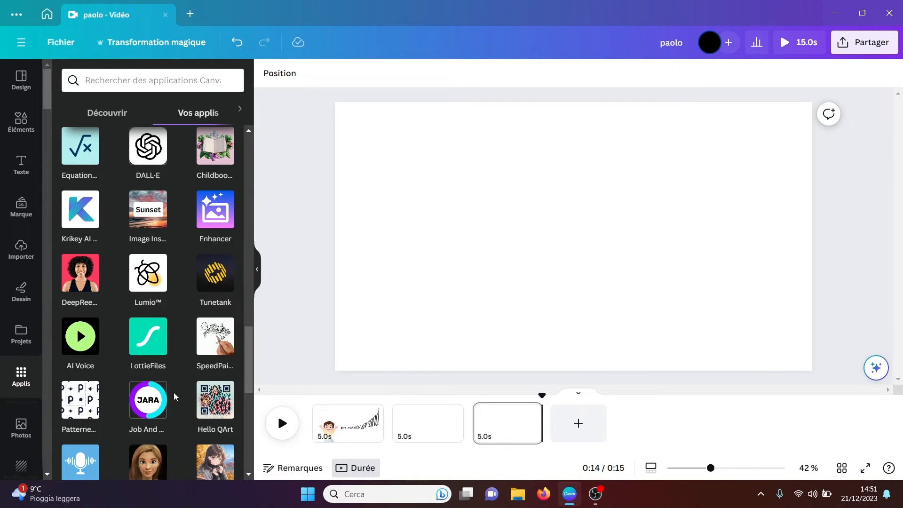
left_click(149, 400)
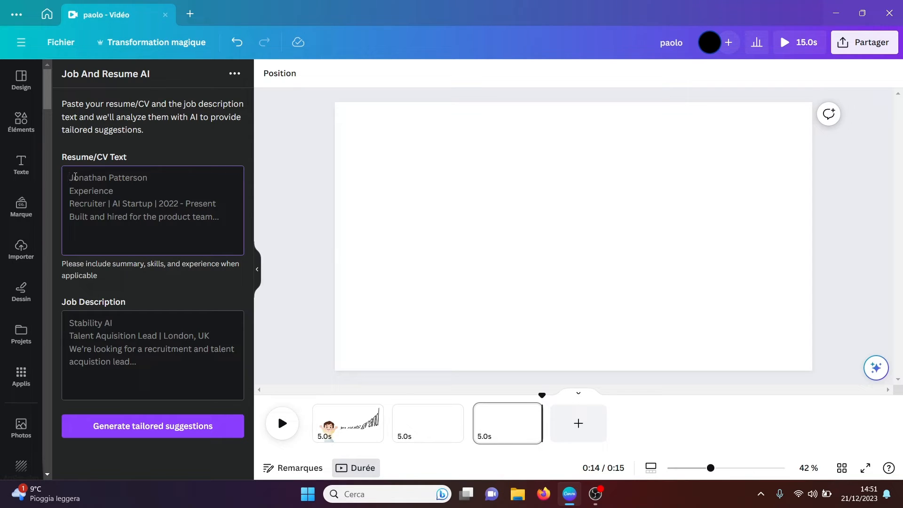
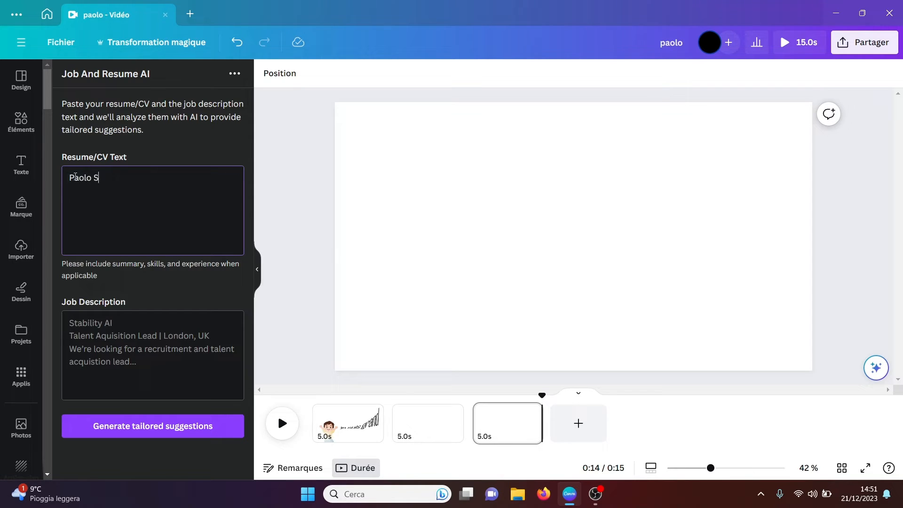
type("Project Manager")
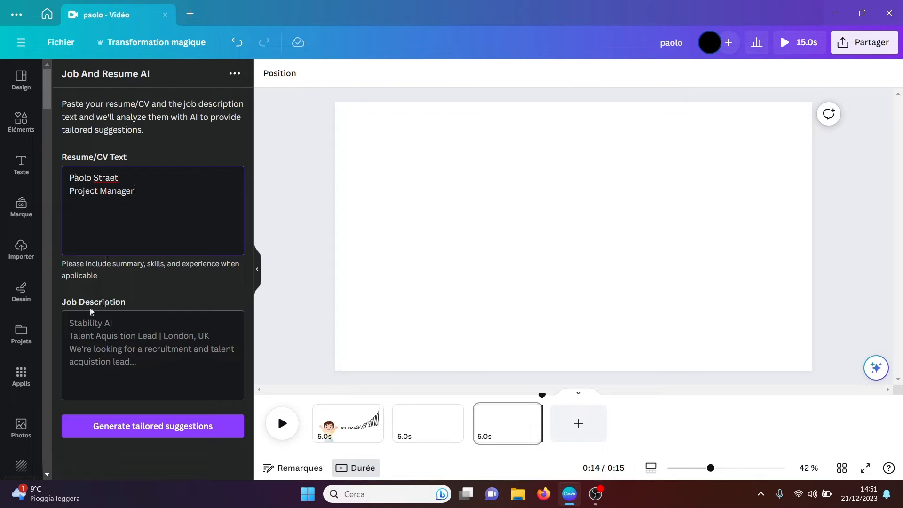
Step: Generate tailored suggestions with "Canva" as the job description and review the suggested summary and skills
left_click(82, 324)
type("C")
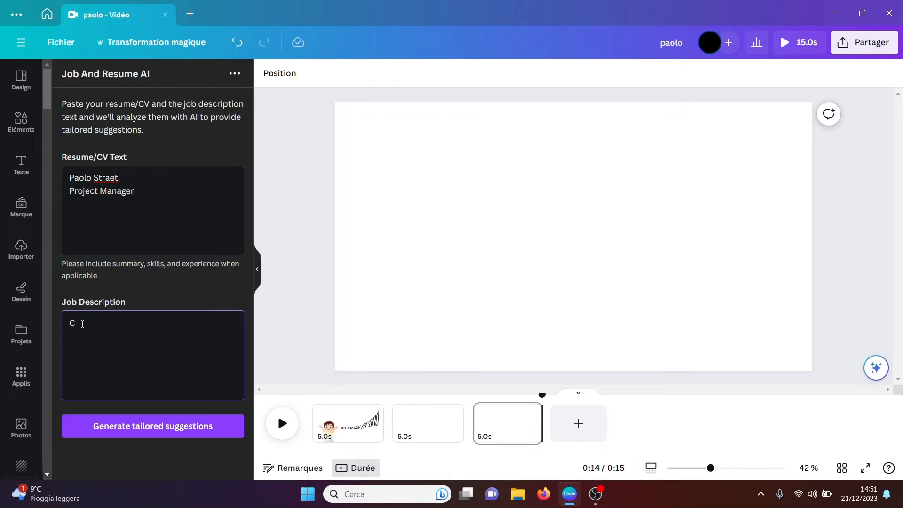
type("anva")
left_click(157, 432)
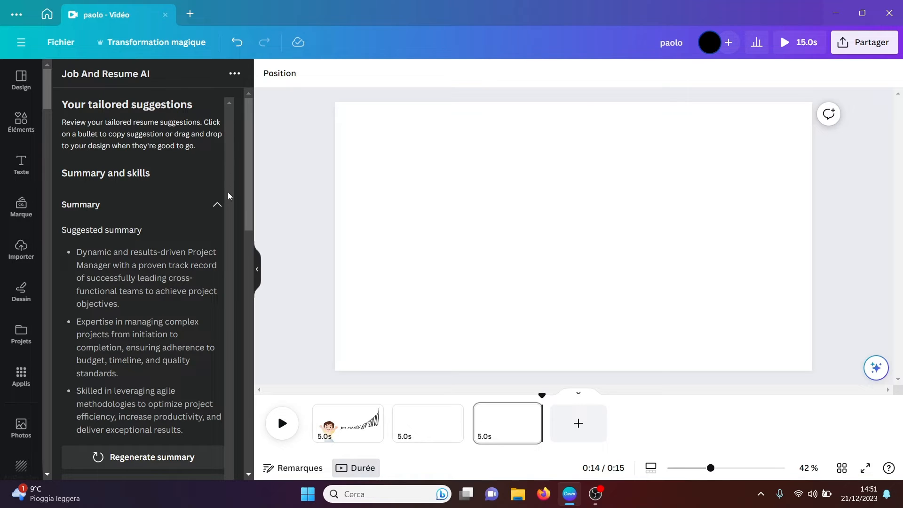
left_click_drag(244, 194, 242, 310)
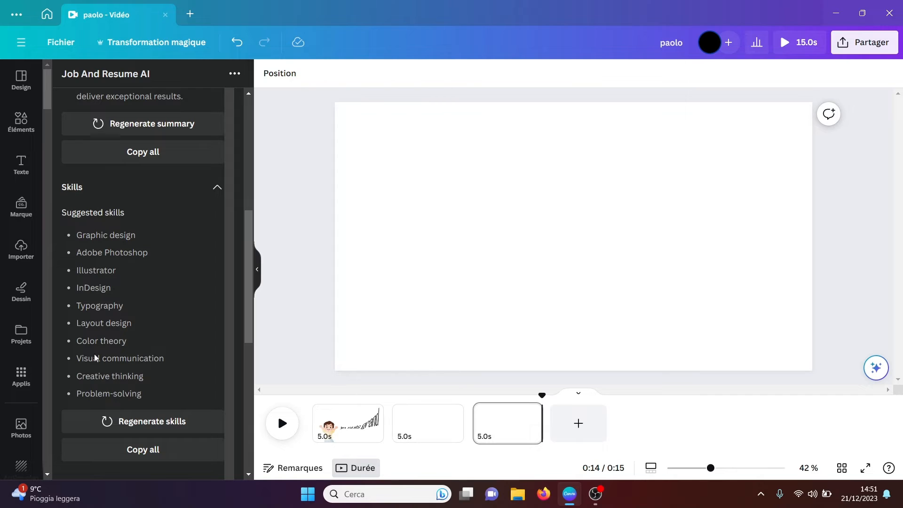
Step: Read the suggested cover letter, look back over the summary and skills, and collapse the app panel
left_click_drag(247, 277, 242, 384)
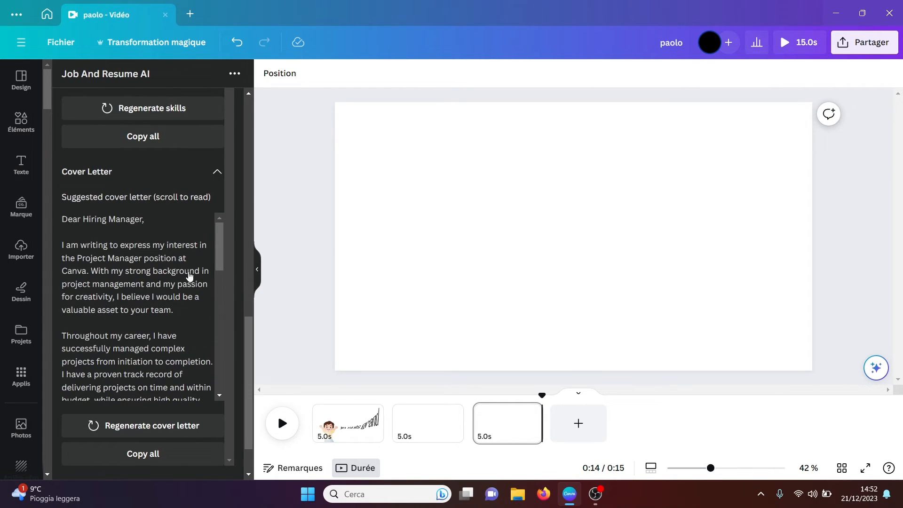
left_click_drag(215, 260, 256, 130)
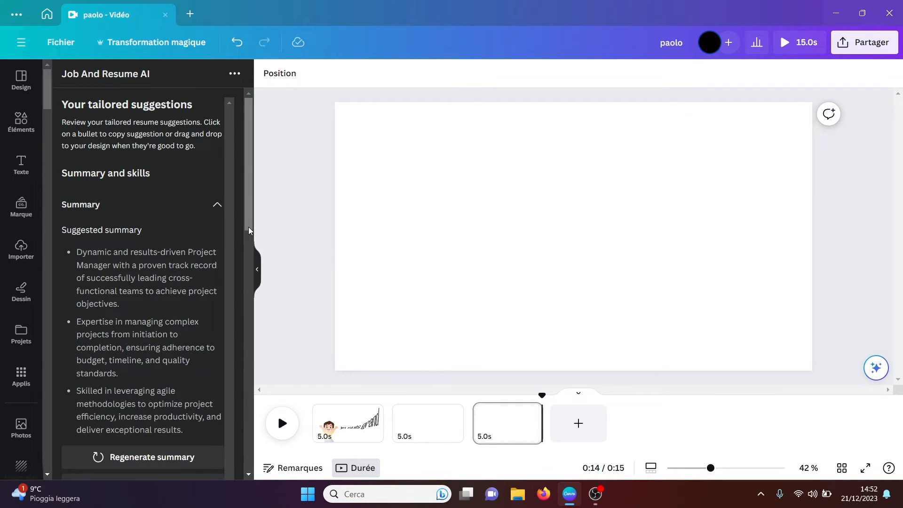
left_click_drag(249, 228, 245, 381)
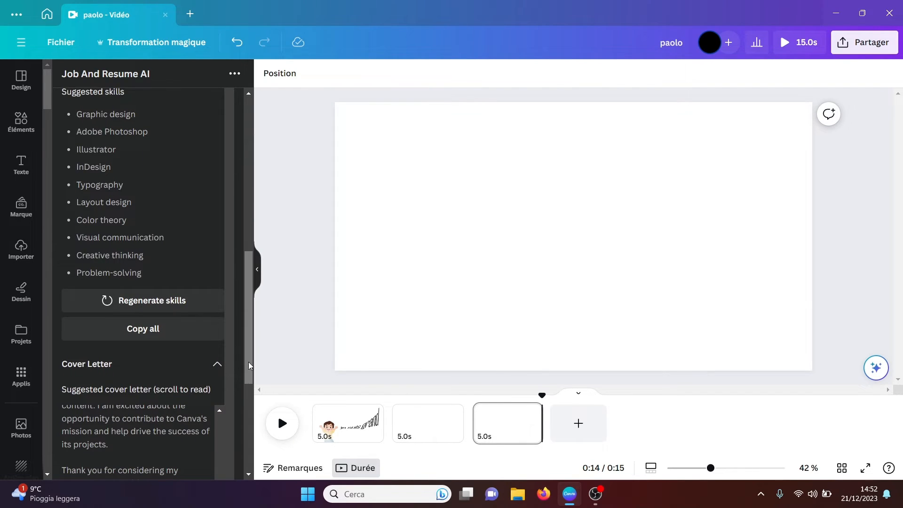
left_click(257, 270)
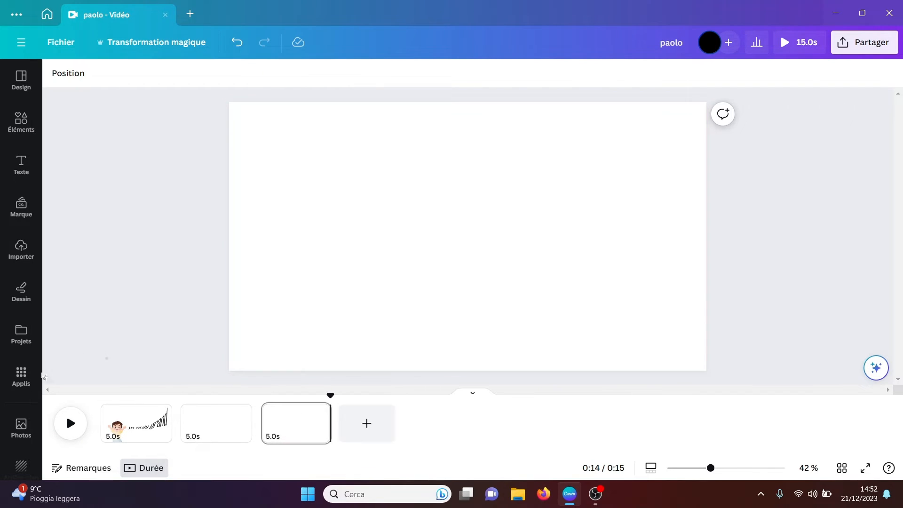
Step: Request 4 images of an "apple" pattern in the PatternedAI app and connect the app to the account
left_click(21, 376)
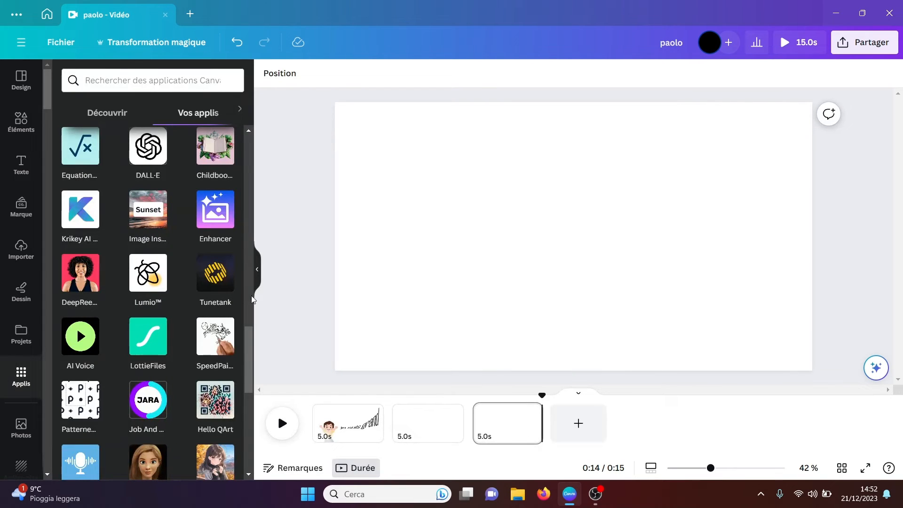
left_click(73, 408)
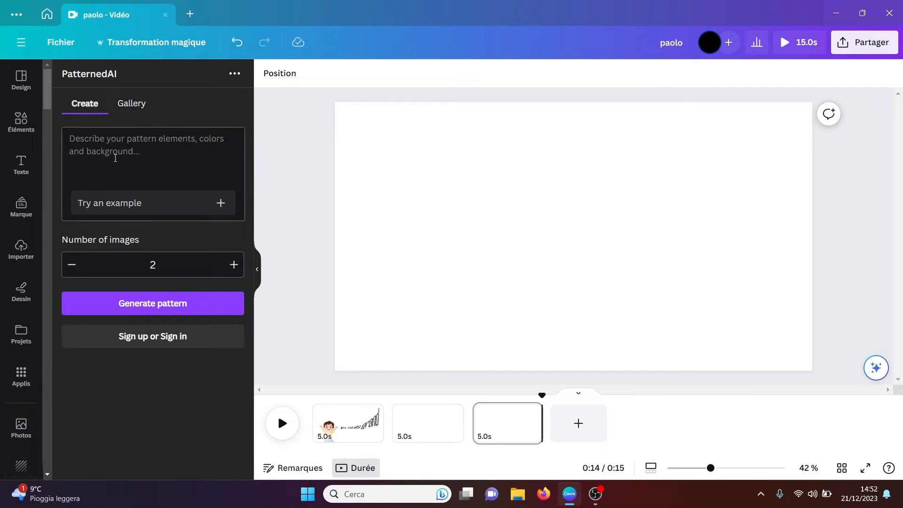
left_click(99, 145)
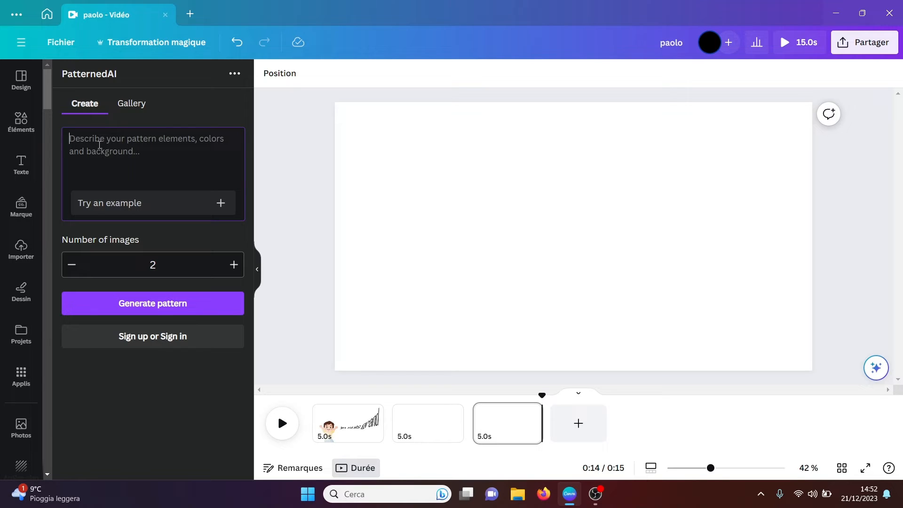
type("apple")
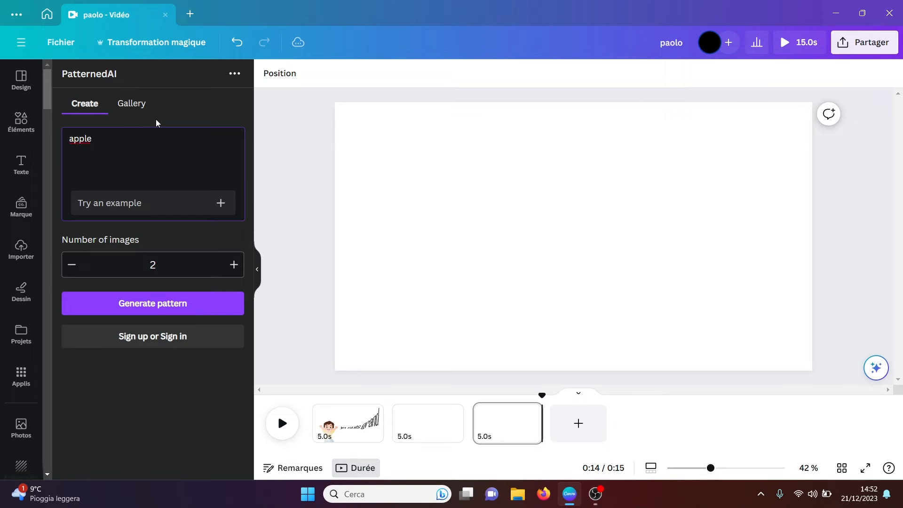
left_click(235, 265)
left_click(235, 266)
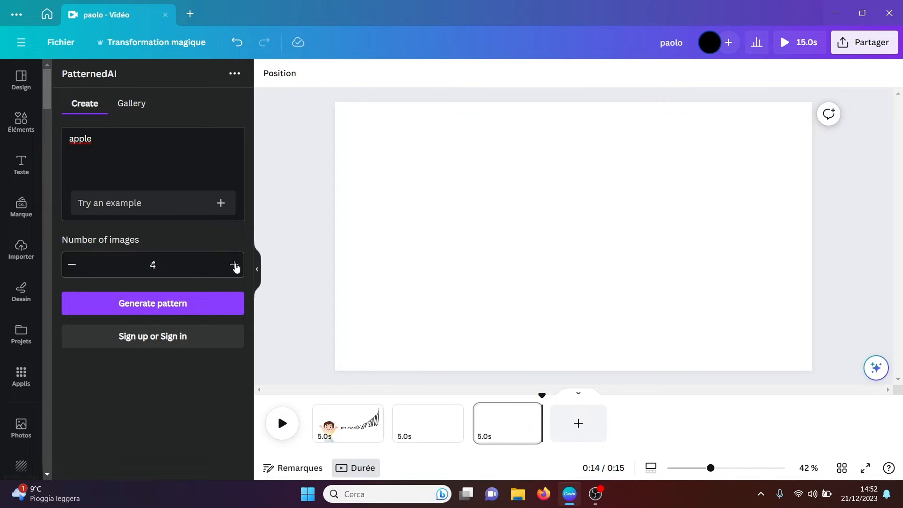
left_click(160, 309)
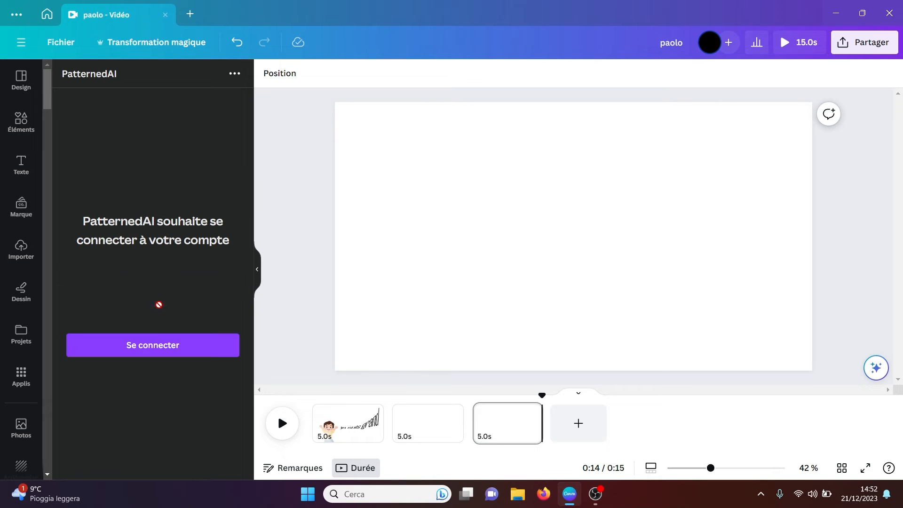
left_click(152, 354)
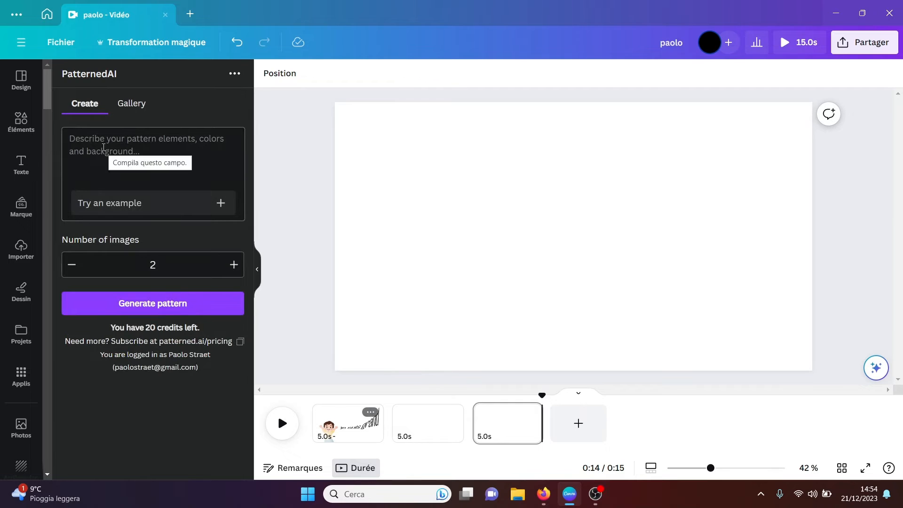
Step: Generate PatternedAI patterns from the description "apple"
left_click(89, 140)
type("a")
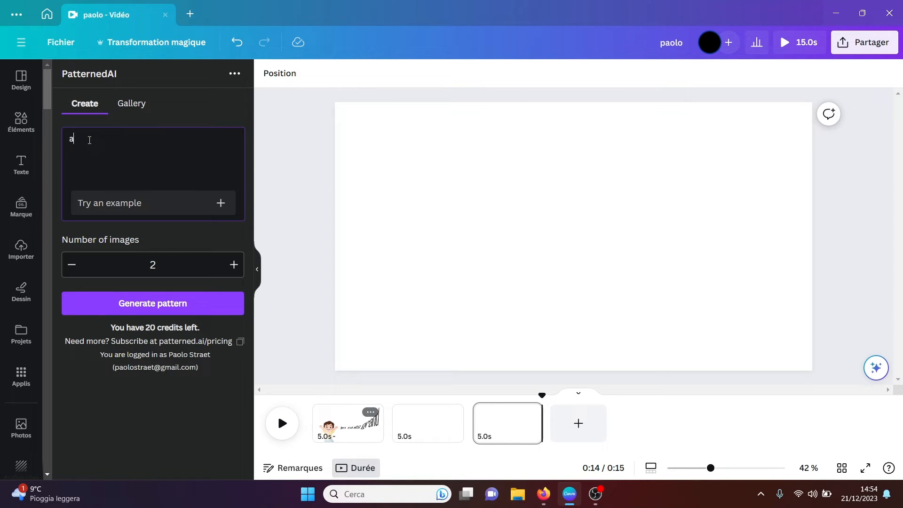
type("pple")
left_click(162, 305)
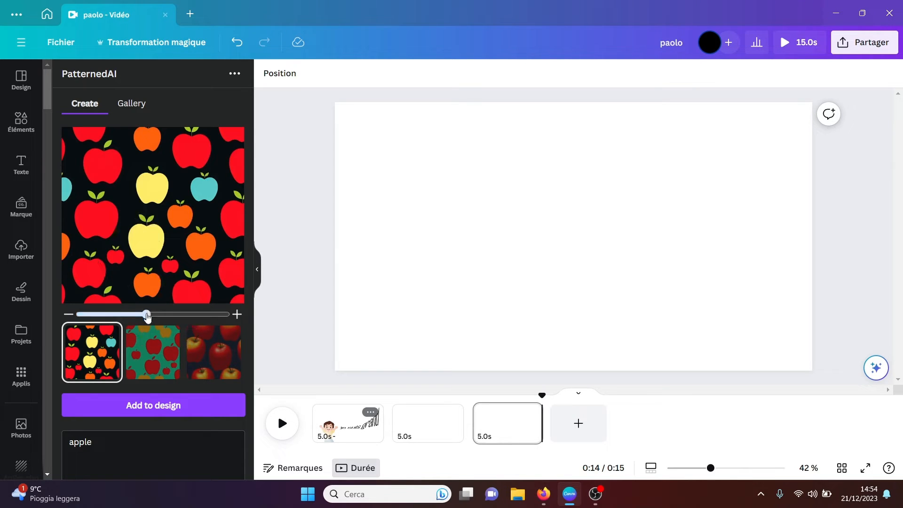
Step: Compare the three generated apple patterns at larger and smaller scales, returning to the multicoloured apples on black
left_click_drag(147, 315, 238, 315)
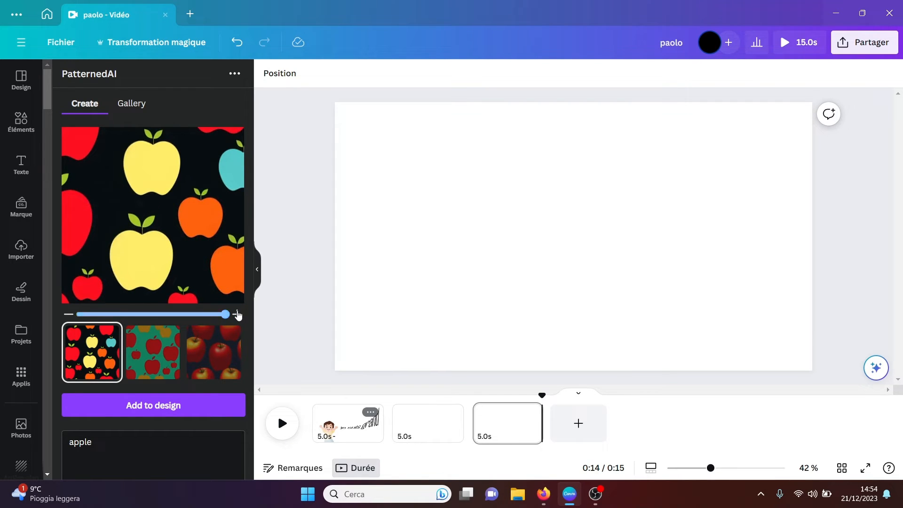
left_click(158, 354)
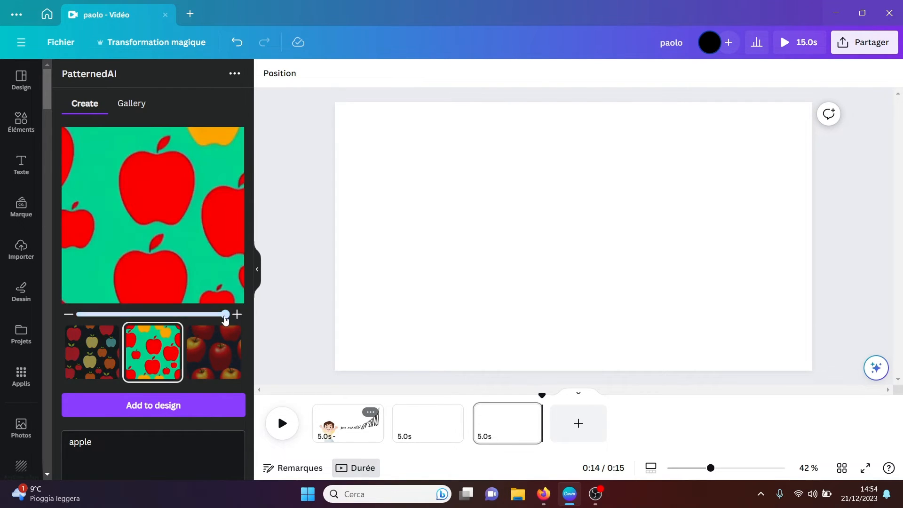
left_click_drag(225, 315, 78, 314)
left_click(211, 358)
left_click(83, 355)
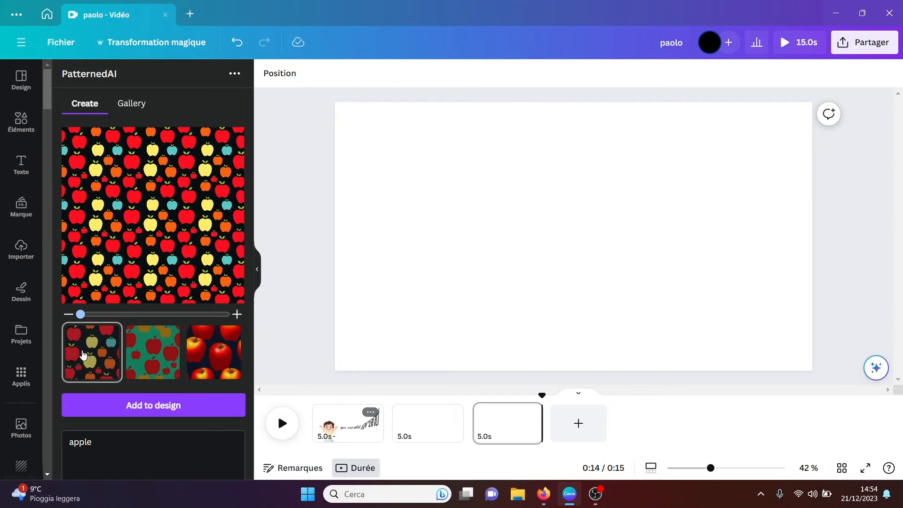
Step: Fill the last page with the black multicoloured apple pattern at the smallest scale, and add it again at the largest scale
left_click(148, 410)
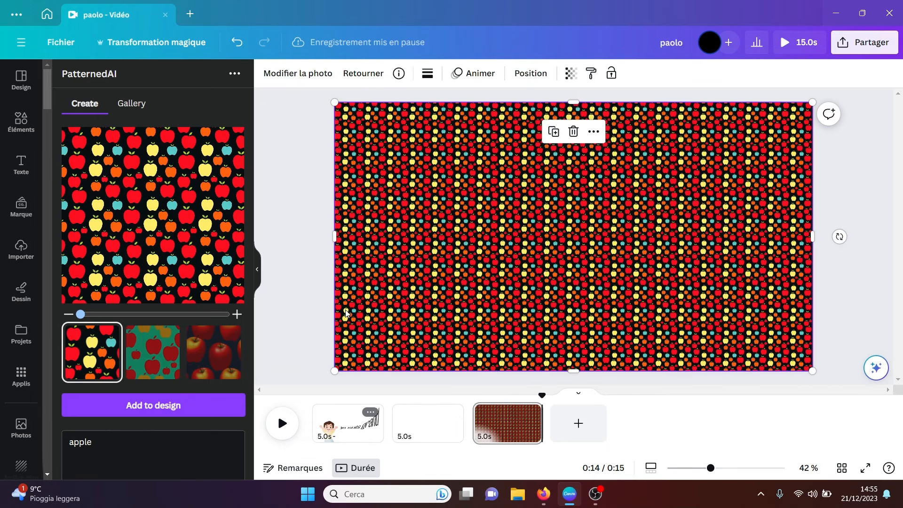
left_click(858, 274)
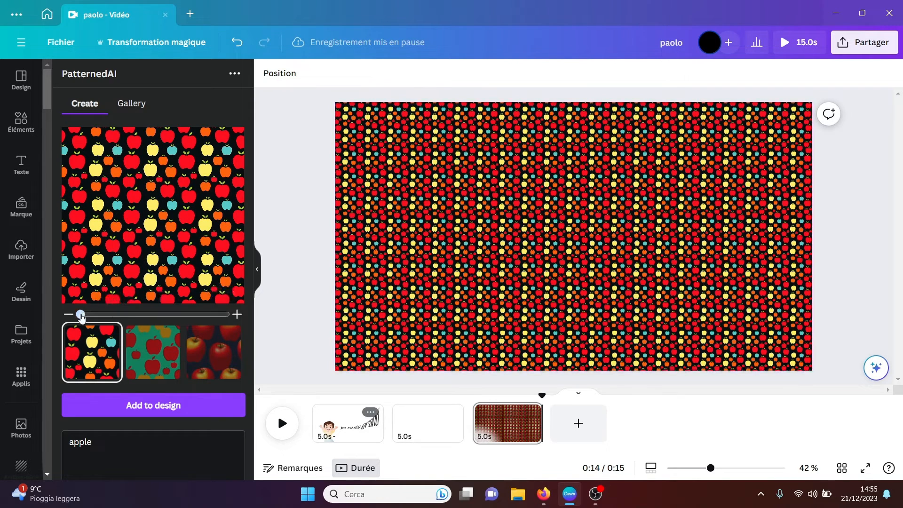
left_click_drag(81, 315, 225, 314)
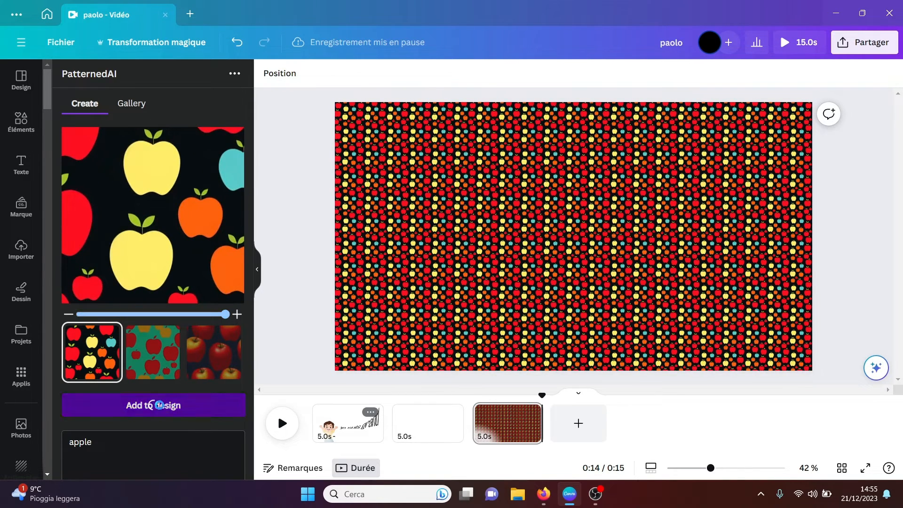
left_click(151, 405)
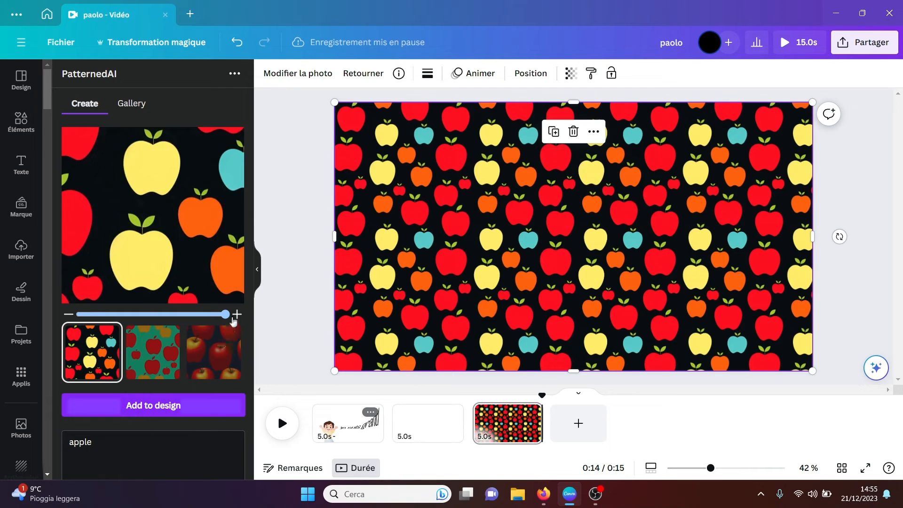
left_click(290, 309)
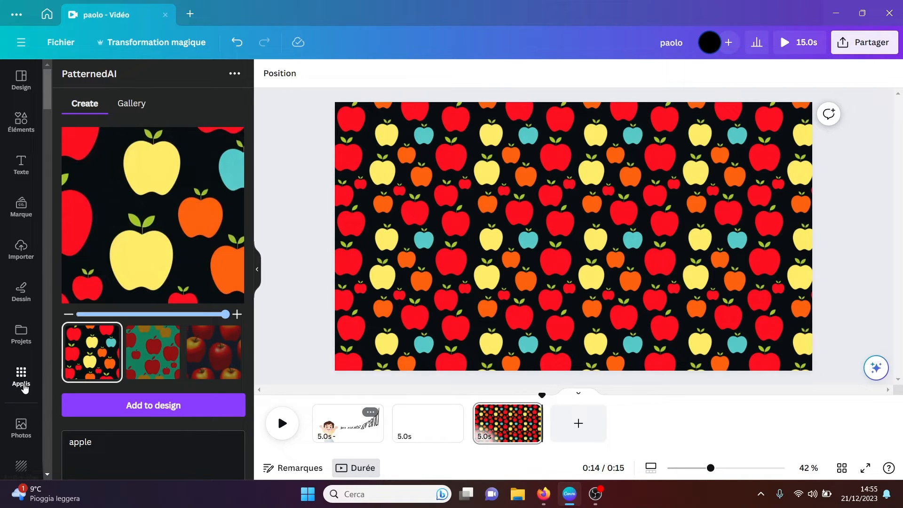
Step: Create an image with the Anime Style app from the description "girl near a moutain"
left_click(23, 382)
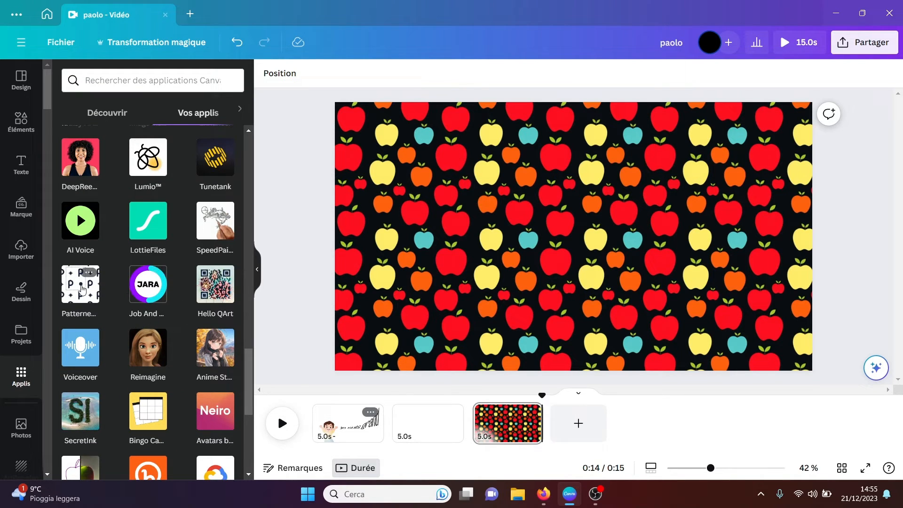
left_click(222, 347)
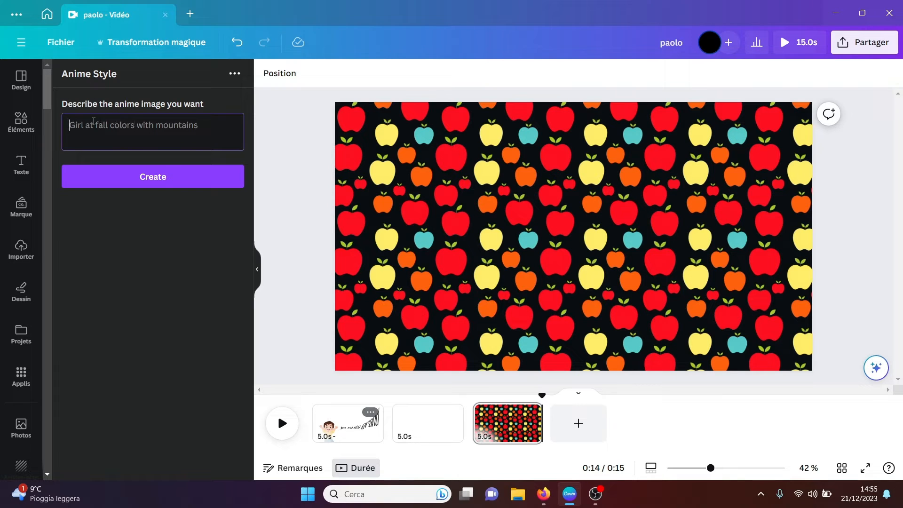
type("girl")
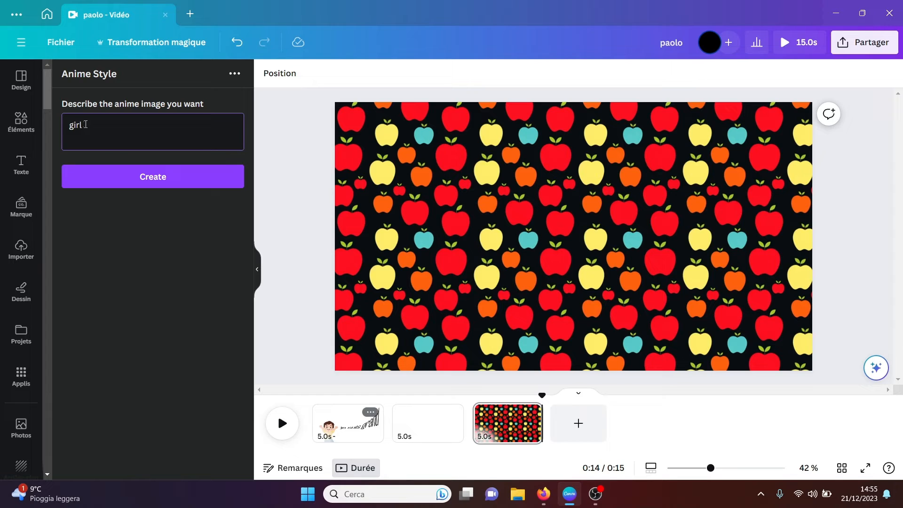
type(" near a moutain")
left_click(144, 180)
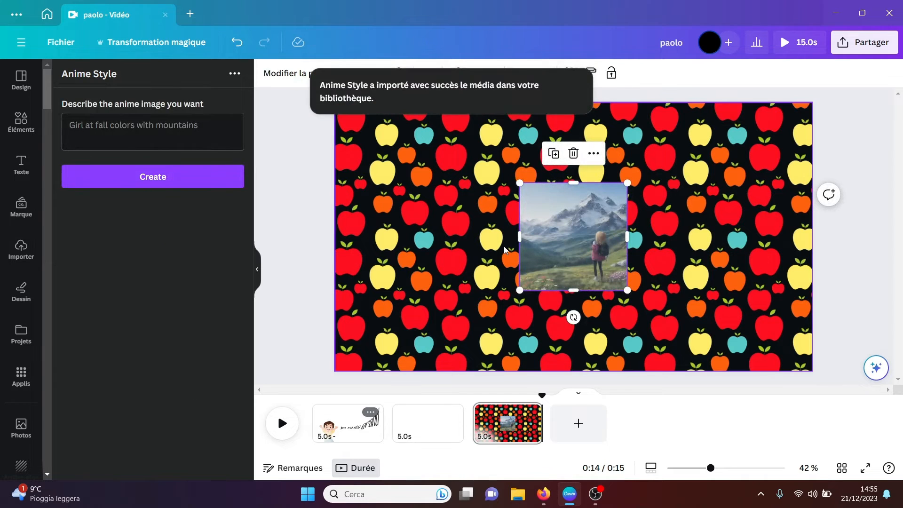
Step: Enlarge the girl-and-mountain image and move it down within the page to view it, then delete it
left_click_drag(520, 183, 305, 108)
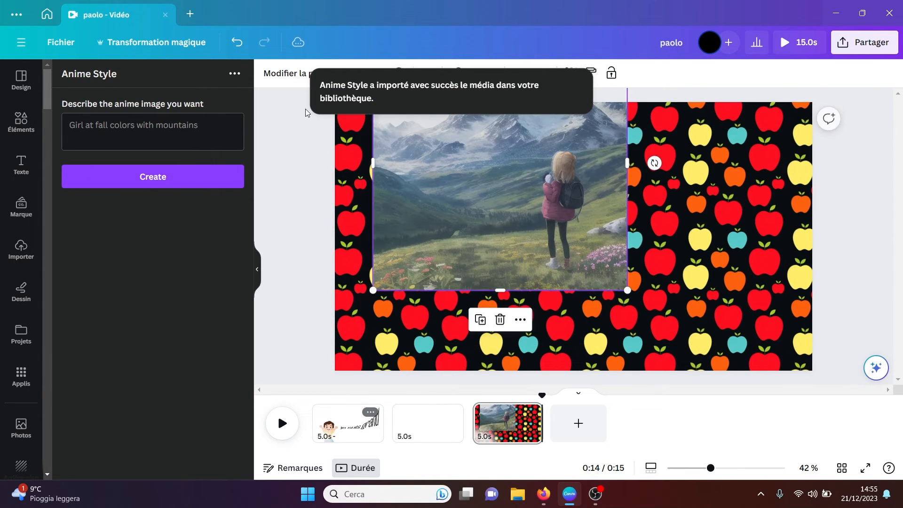
left_click_drag(456, 166, 446, 245)
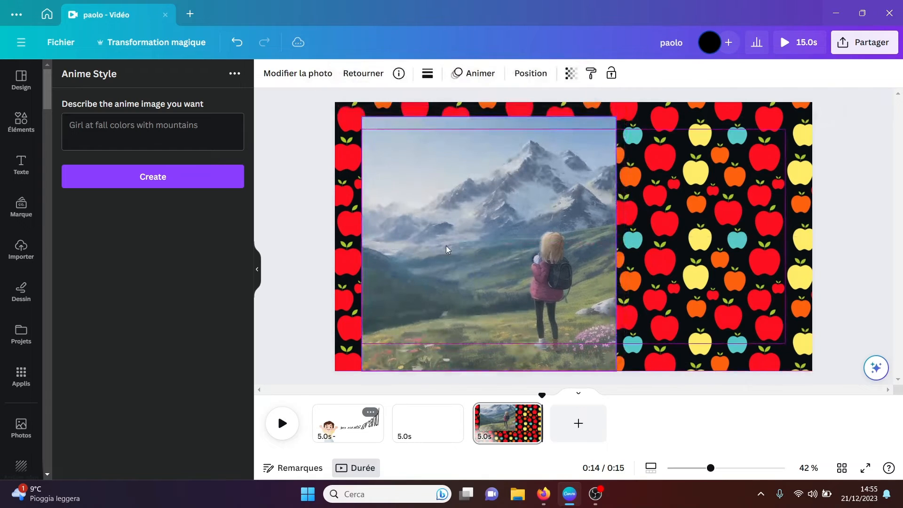
left_click(288, 260)
left_click(473, 251)
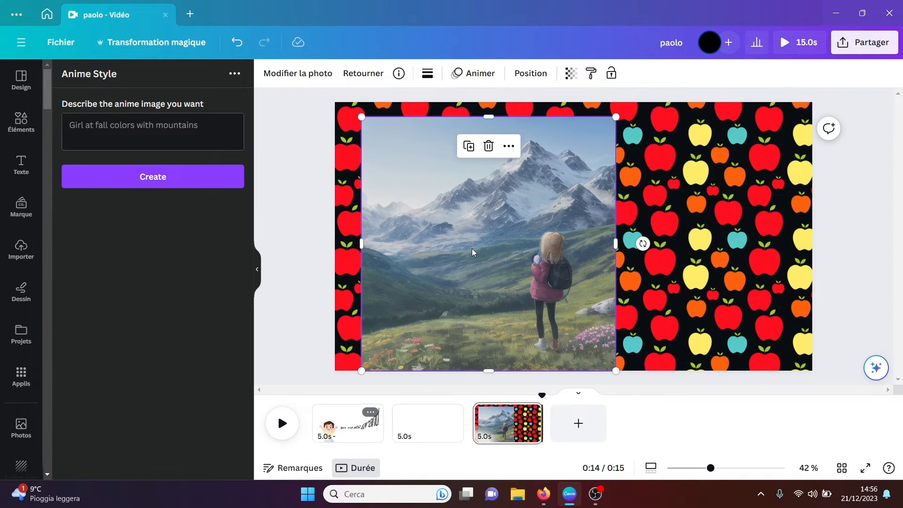
key("Delete")
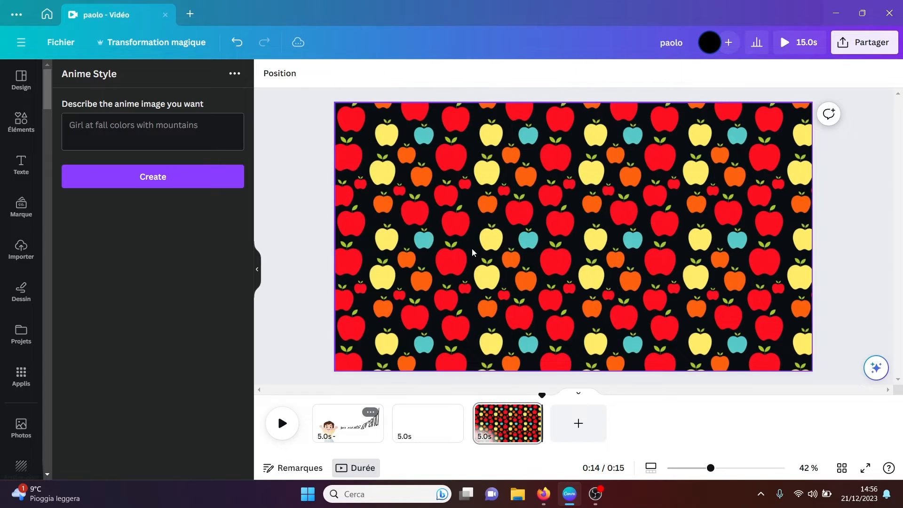
Step: Generate a SecretInk illusion image with the message "t" and the background description "paris"
left_click(20, 379)
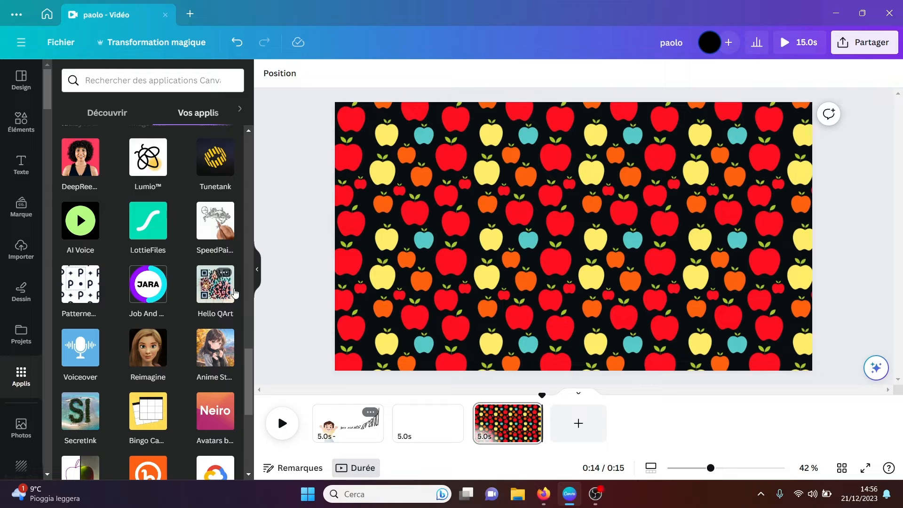
left_click(75, 411)
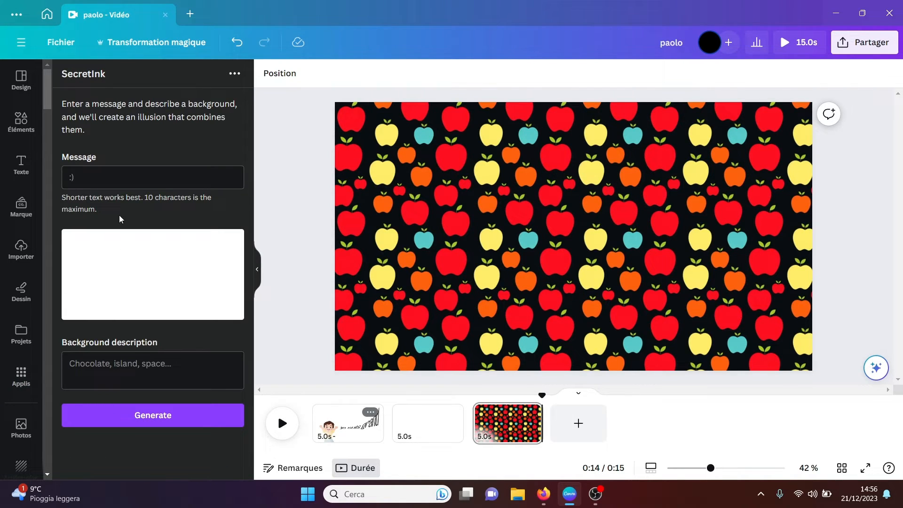
left_click(86, 177)
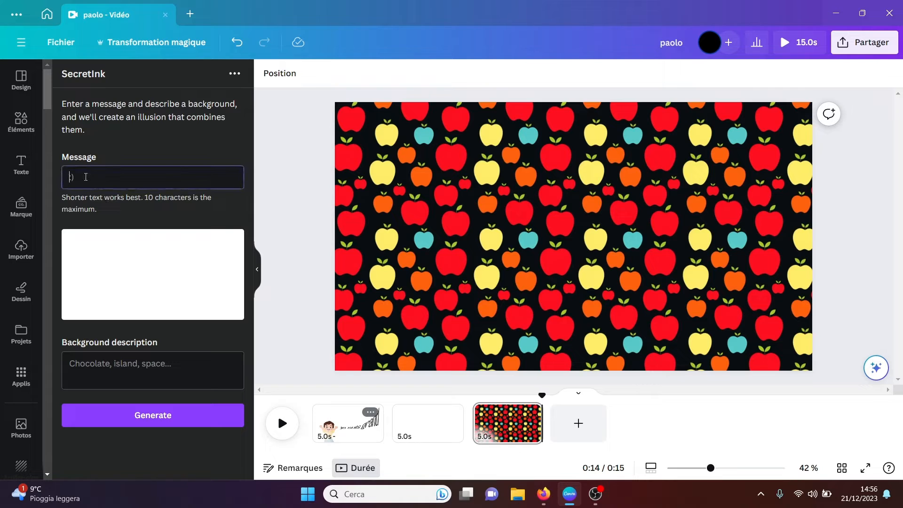
type("t")
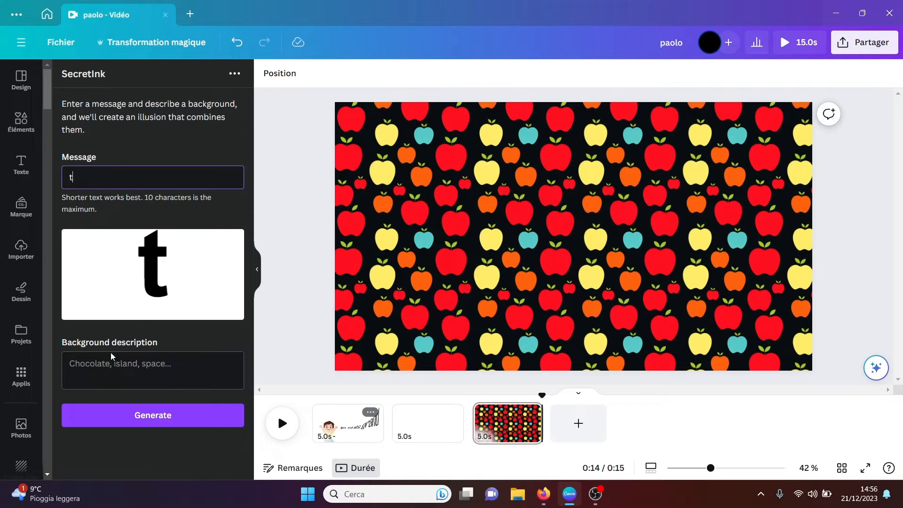
left_click(100, 367)
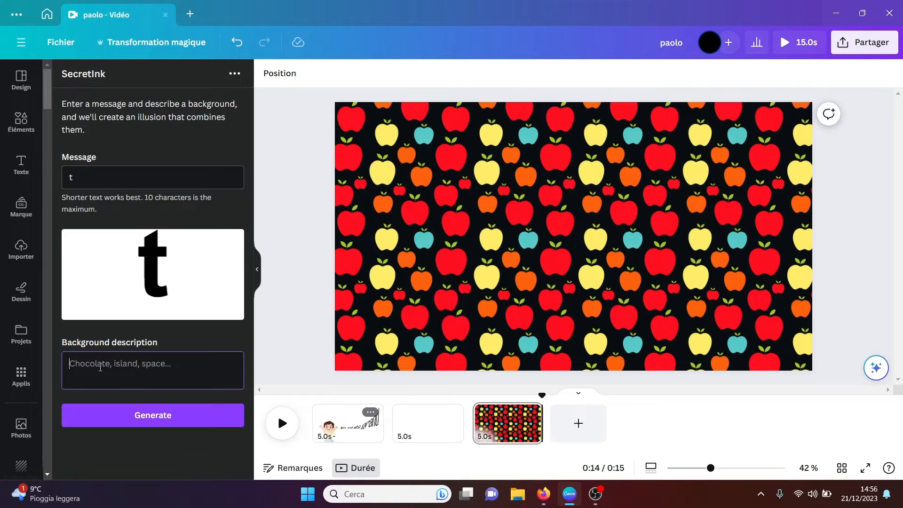
type("paris")
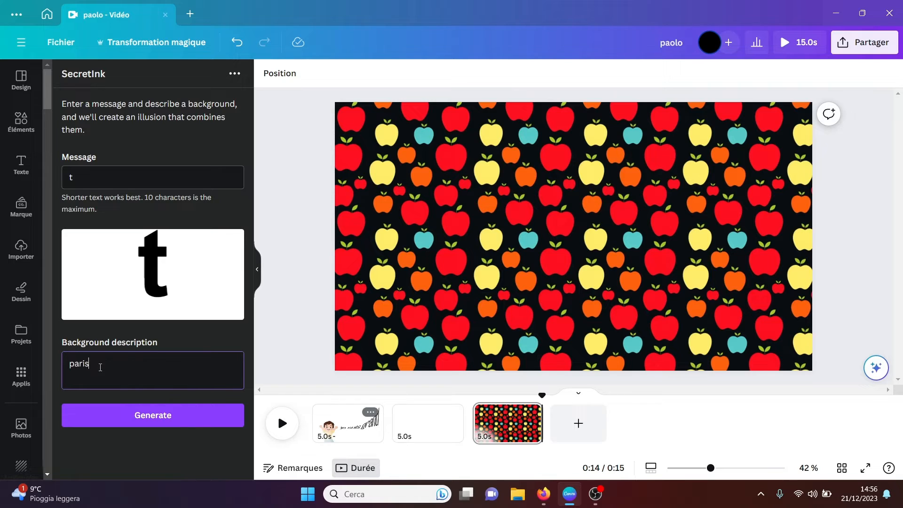
left_click(140, 418)
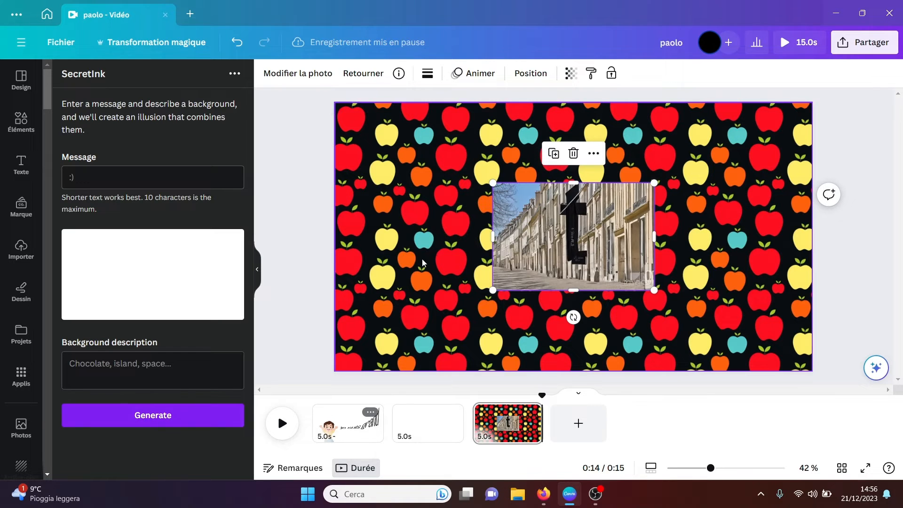
Step: Enlarge the Paris street illusion image and centre it roughly on the page to view it, then delete it
left_click_drag(491, 182, 333, 113)
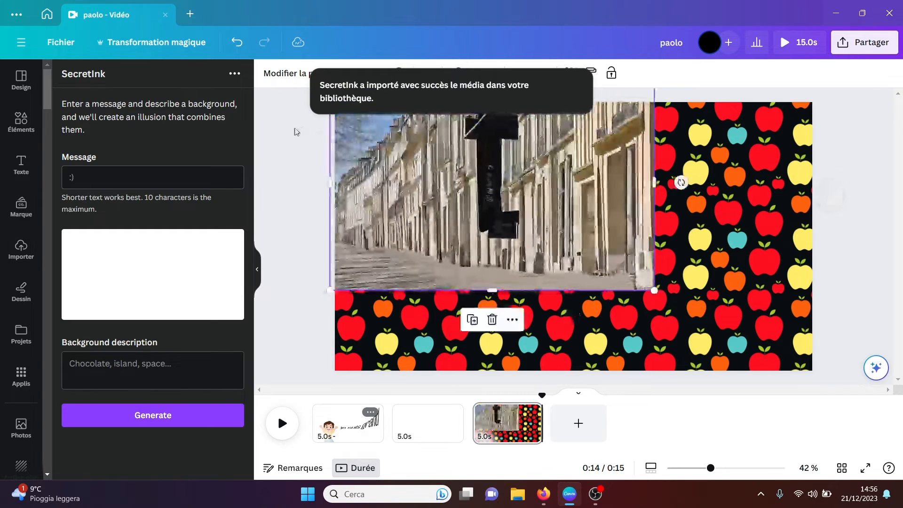
left_click_drag(461, 215, 494, 253)
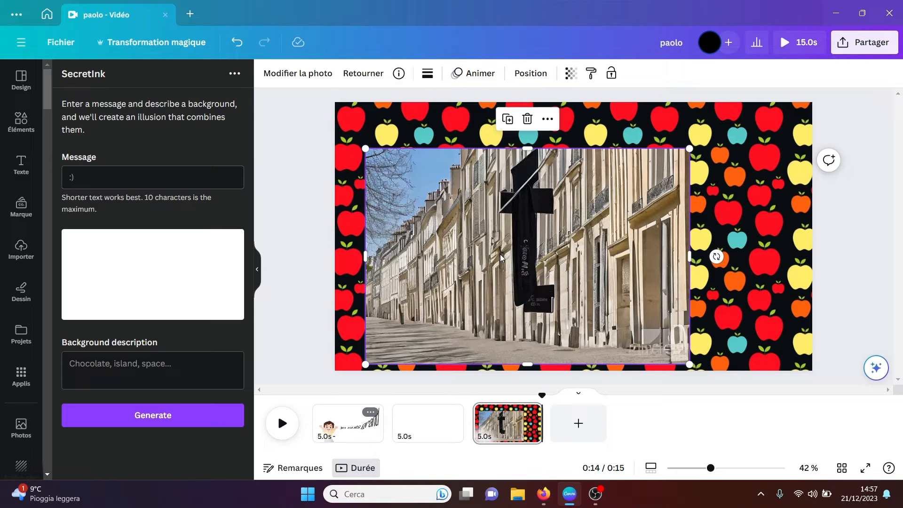
key("Delete")
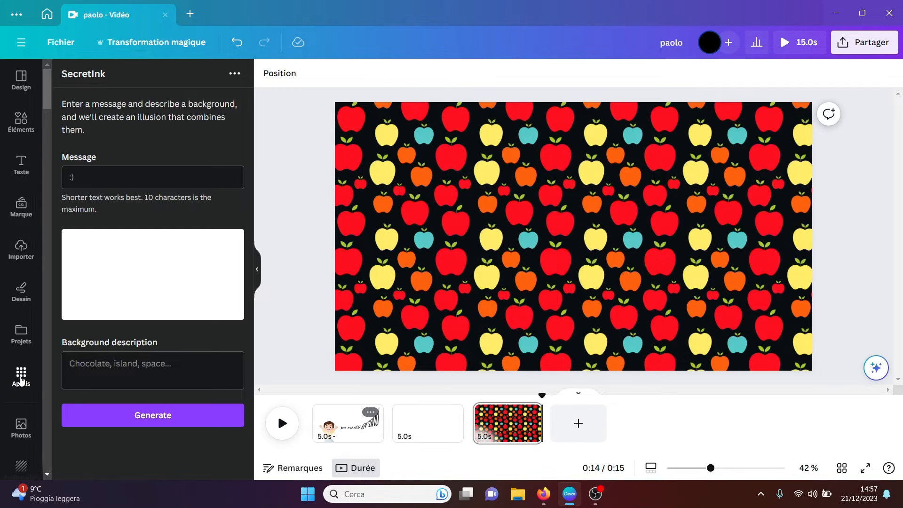
Step: Enhance the black-and-white photo of the girl on the railway track, the copy marked (1) in Download, with PixelPerfect and add it to the page
left_click(21, 378)
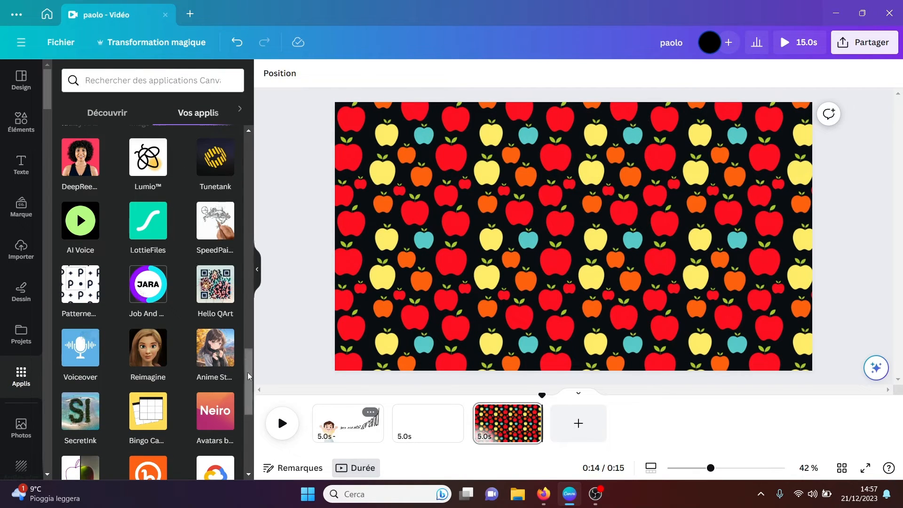
left_click_drag(247, 372, 241, 435)
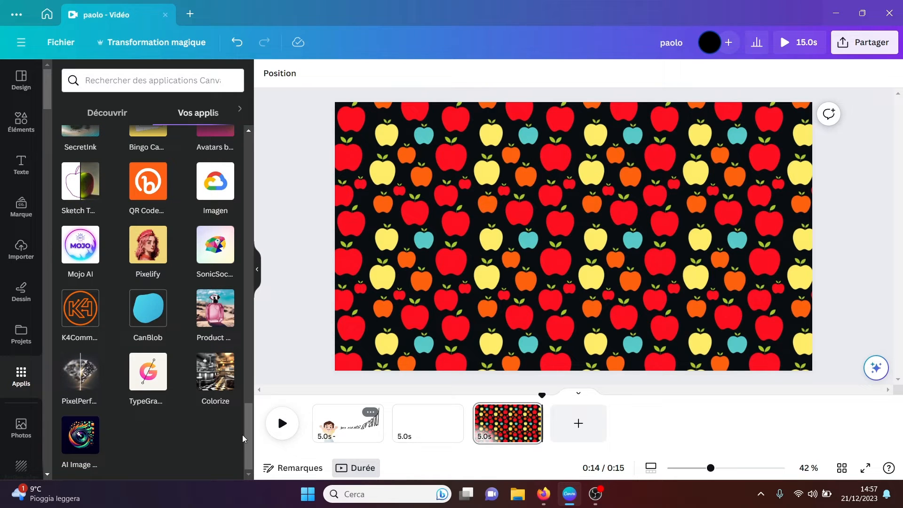
left_click(77, 370)
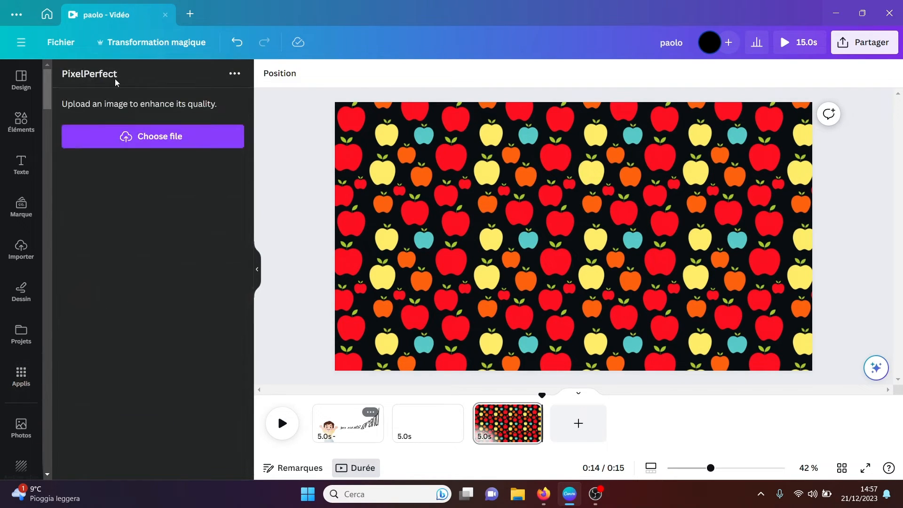
left_click(158, 136)
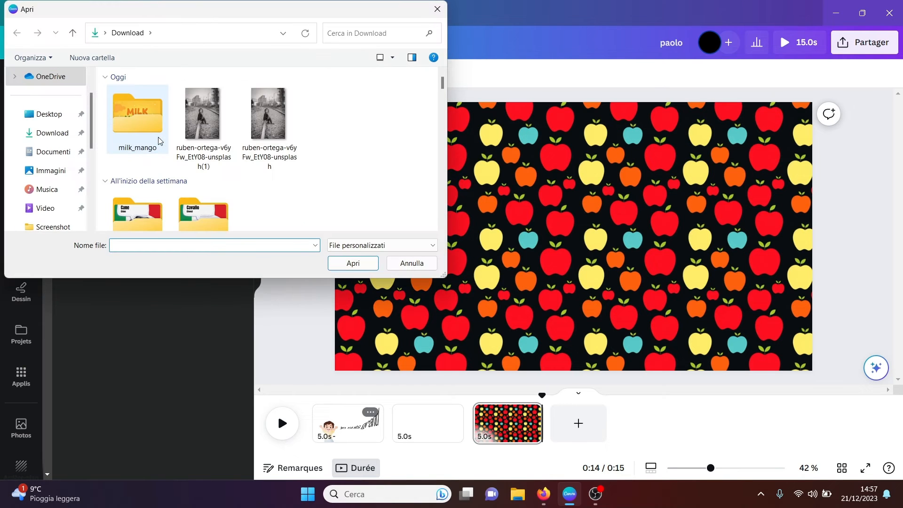
left_click(230, 127)
left_click(355, 264)
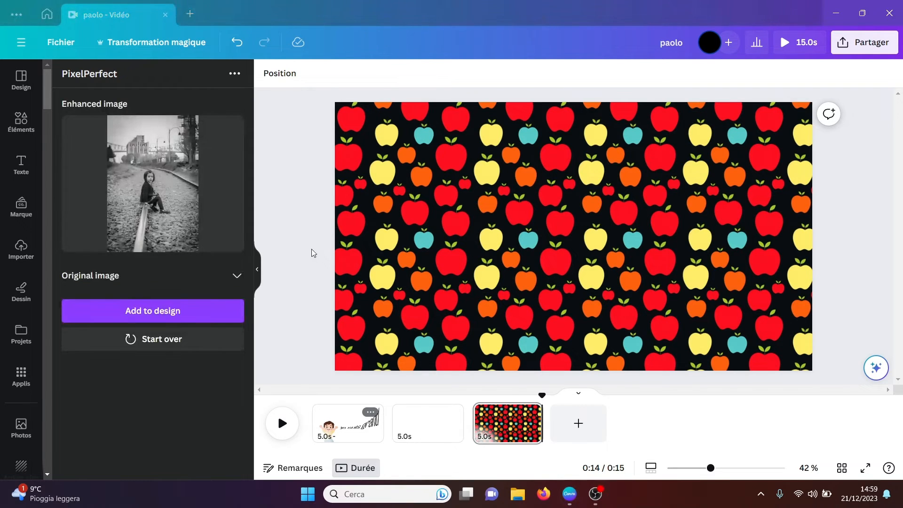
left_click(184, 314)
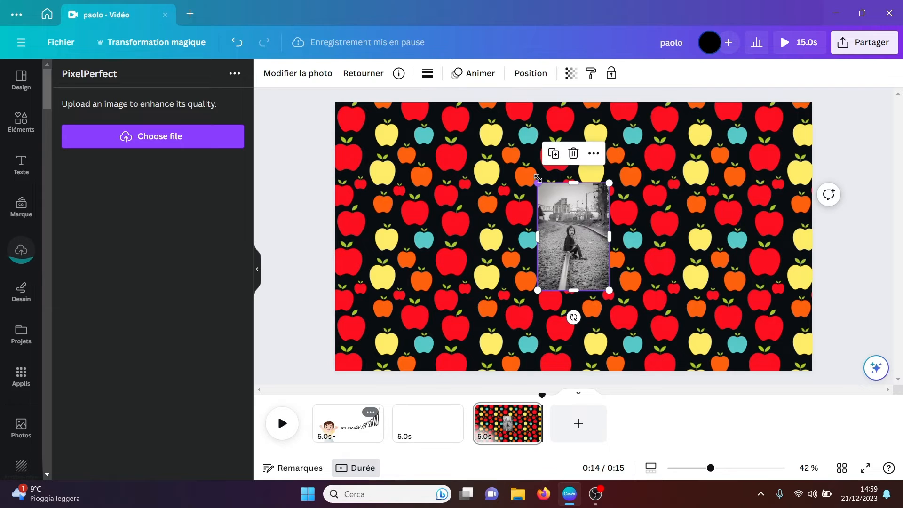
Step: Enlarge the enhanced railway photo to the page's full height and move it into view for inspection, then delete it
left_click_drag(537, 182, 251, 60)
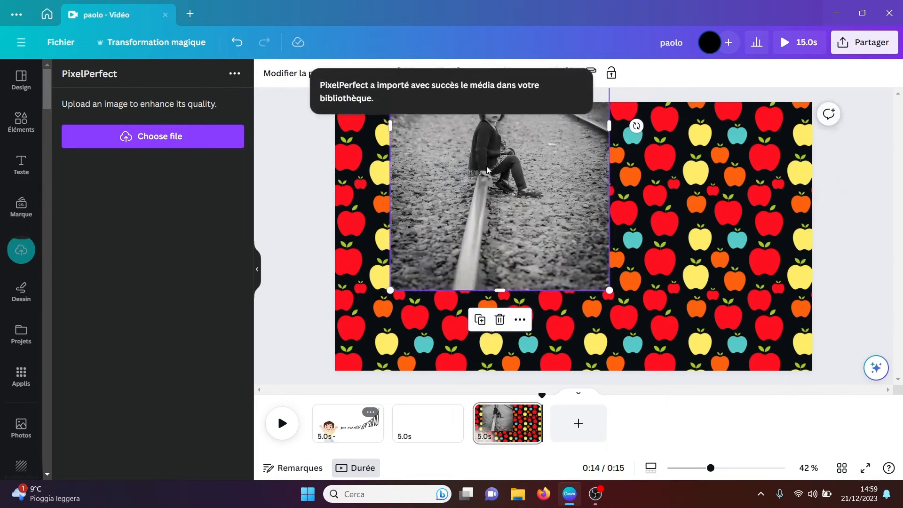
left_click_drag(486, 168, 499, 282)
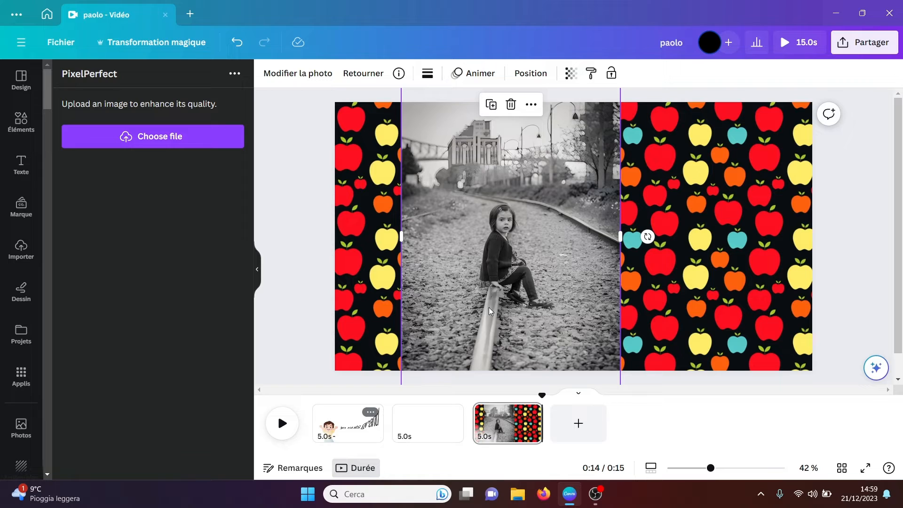
left_click(325, 289)
left_click(447, 282)
key("Delete")
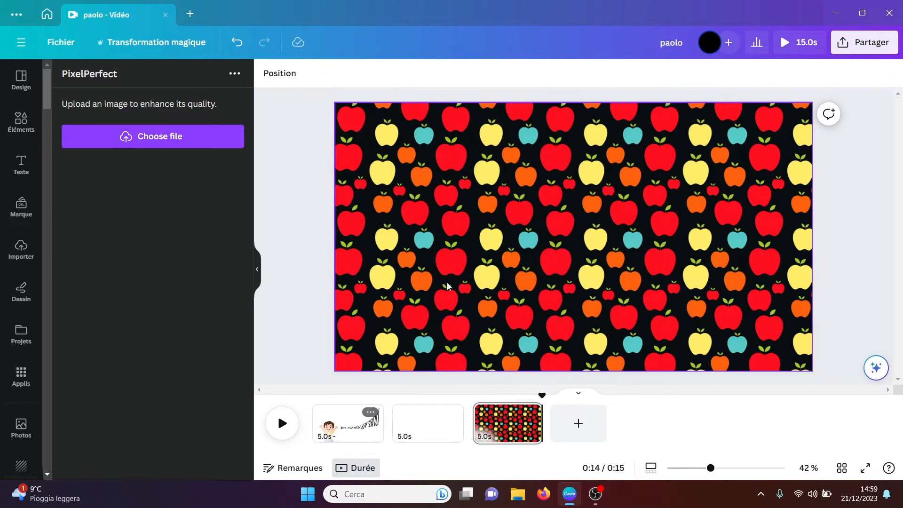
Step: Upload the black-and-white railway photo marked (1) from Download to the Colorize app and start colorizing it
left_click(21, 384)
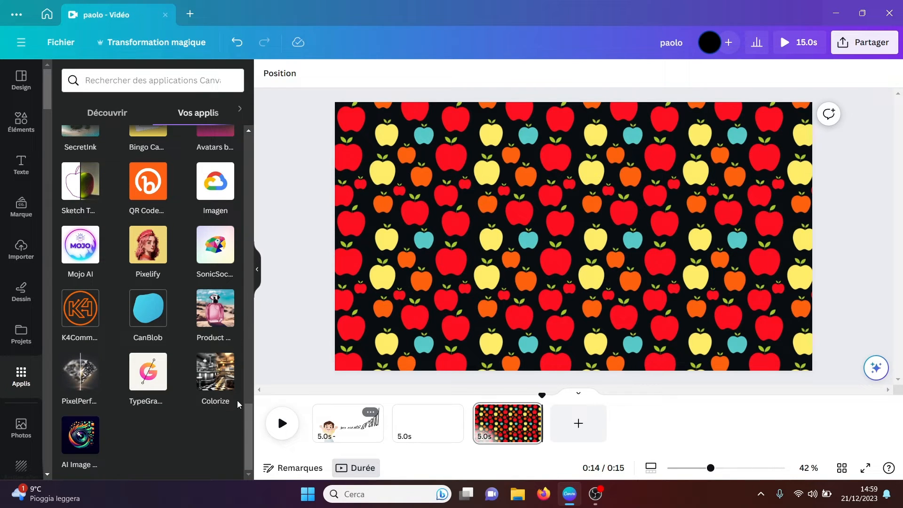
left_click(218, 372)
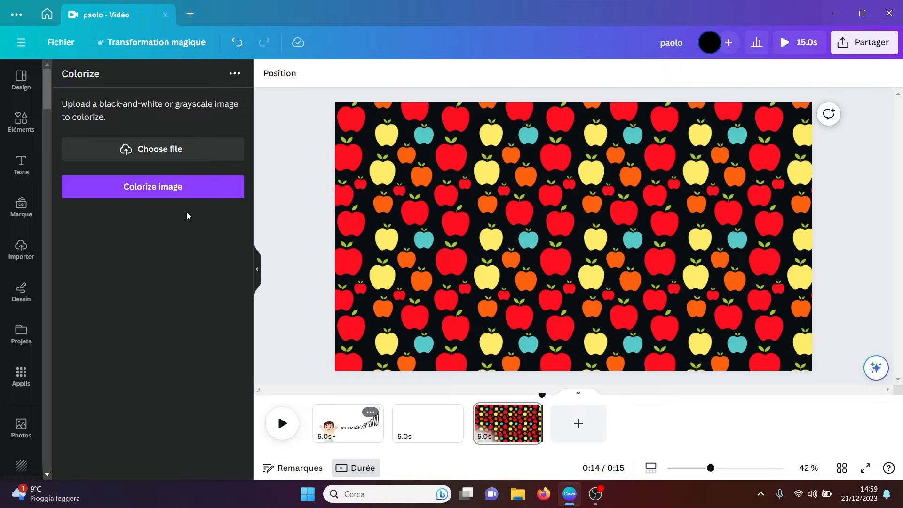
left_click(161, 152)
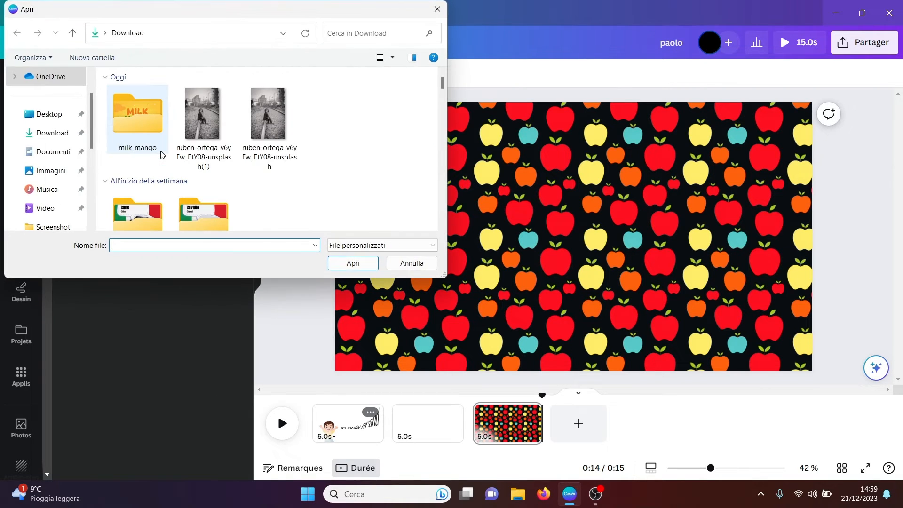
left_click(204, 118)
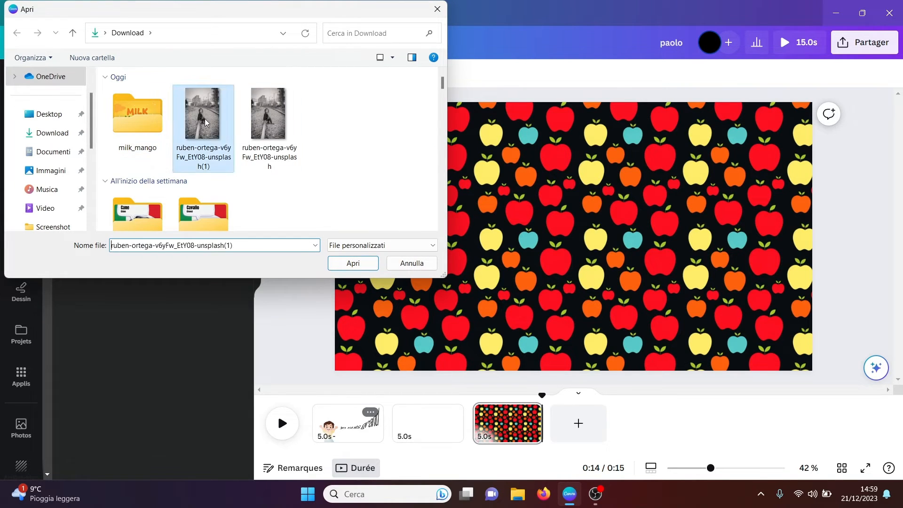
left_click(338, 266)
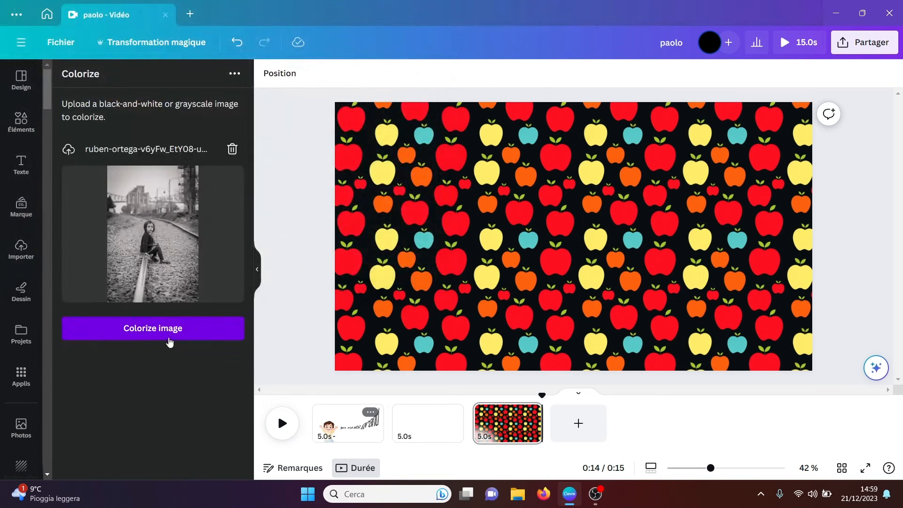
left_click(154, 331)
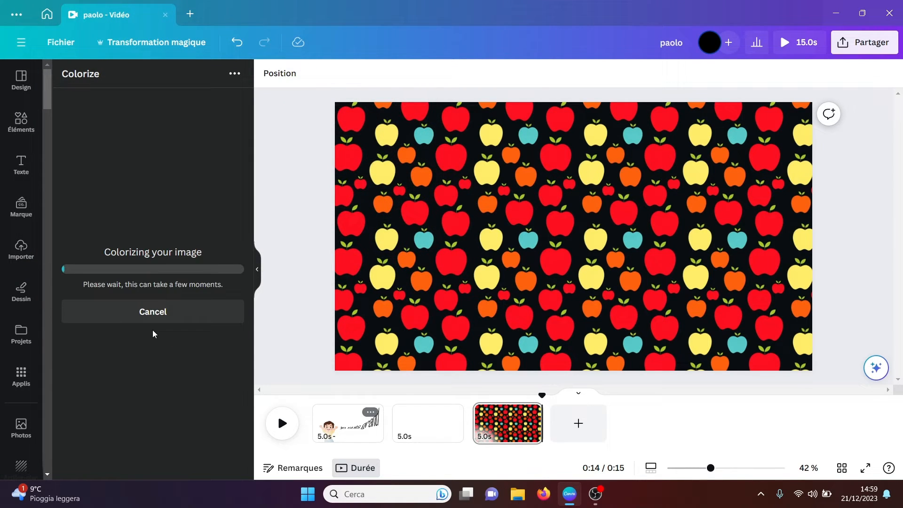
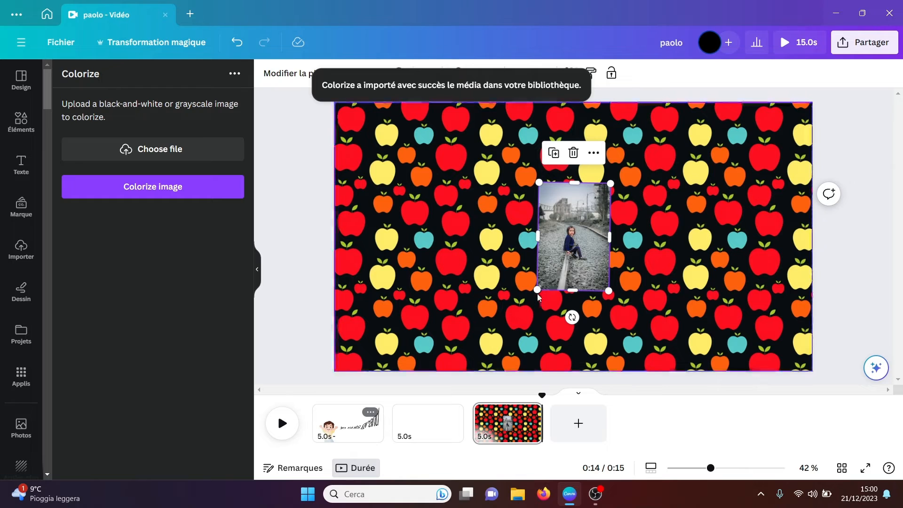
Step: Enlarge the colorized railway photo beyond the page's full height to inspect it, then delete it
left_click_drag(537, 290, 426, 386)
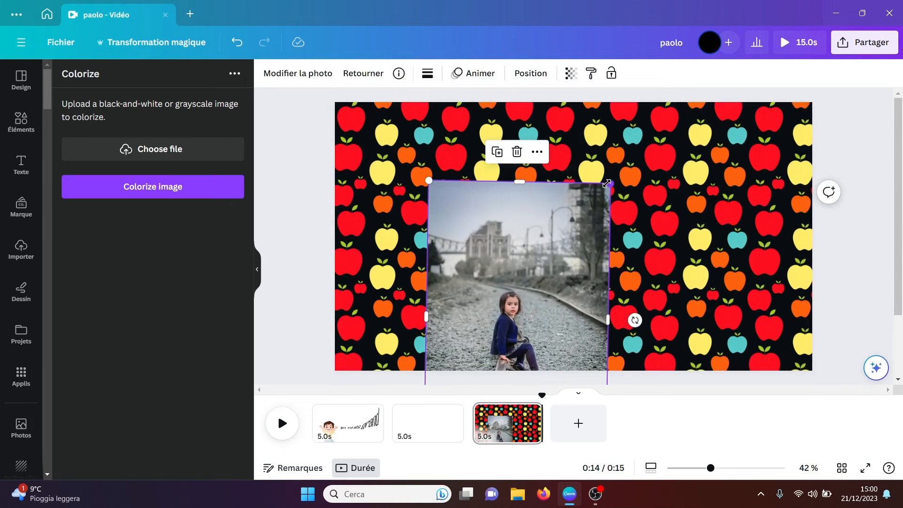
left_click_drag(606, 182, 775, 11)
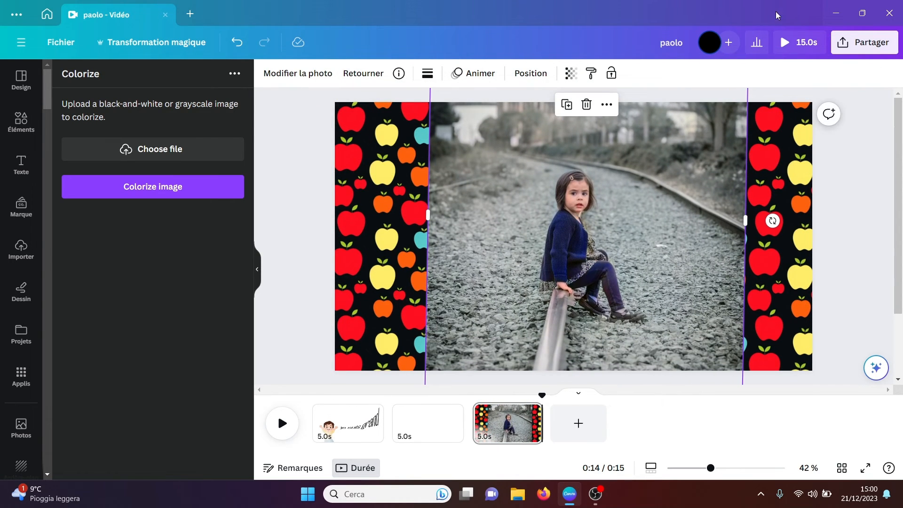
left_click(843, 178)
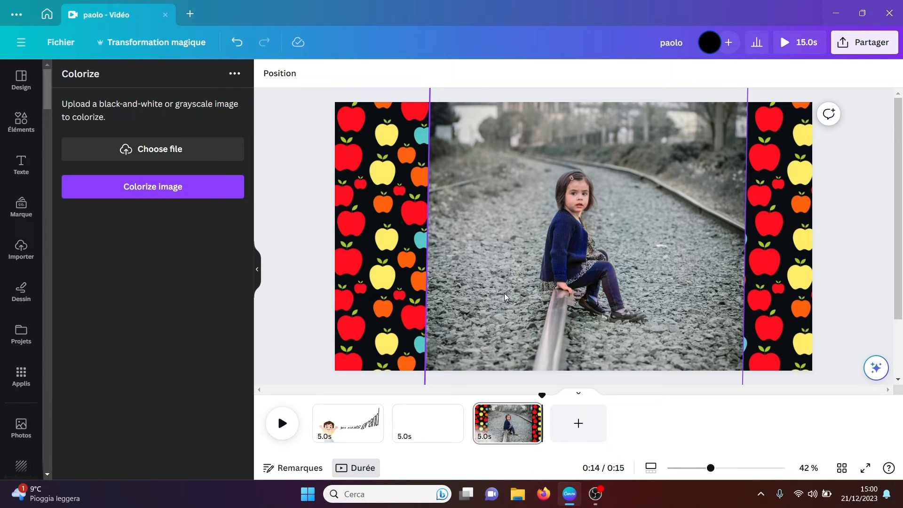
left_click(580, 248)
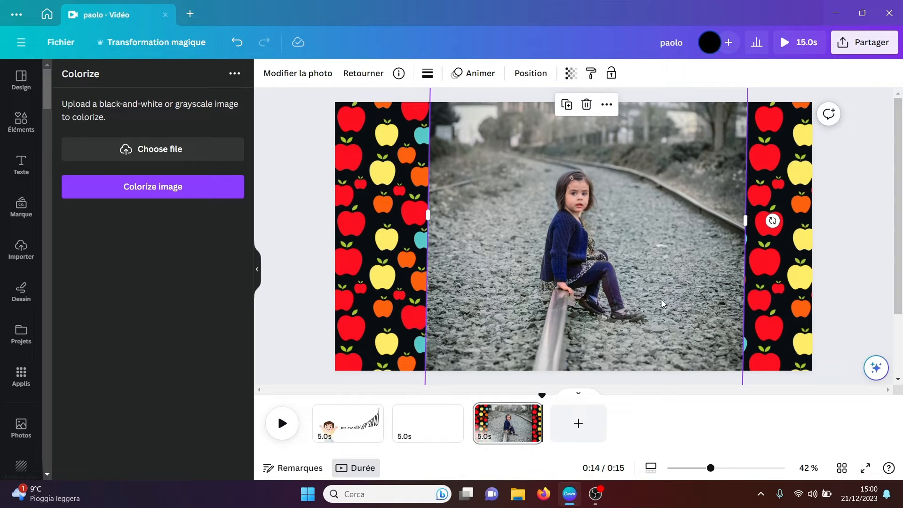
key("Delete")
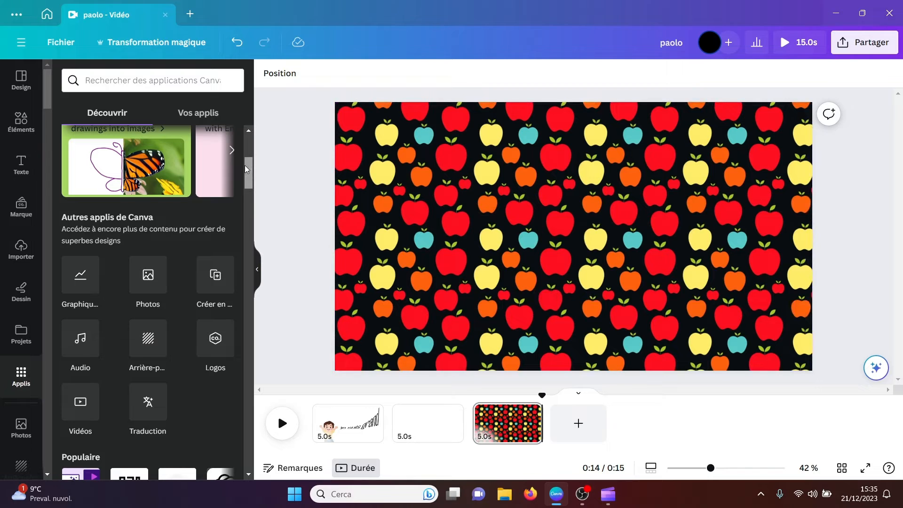
Step: Open the Image Dreamer app and upload the black-and-white railway photo marked (1) from Download as Image 1
left_click_drag(244, 165, 244, 230)
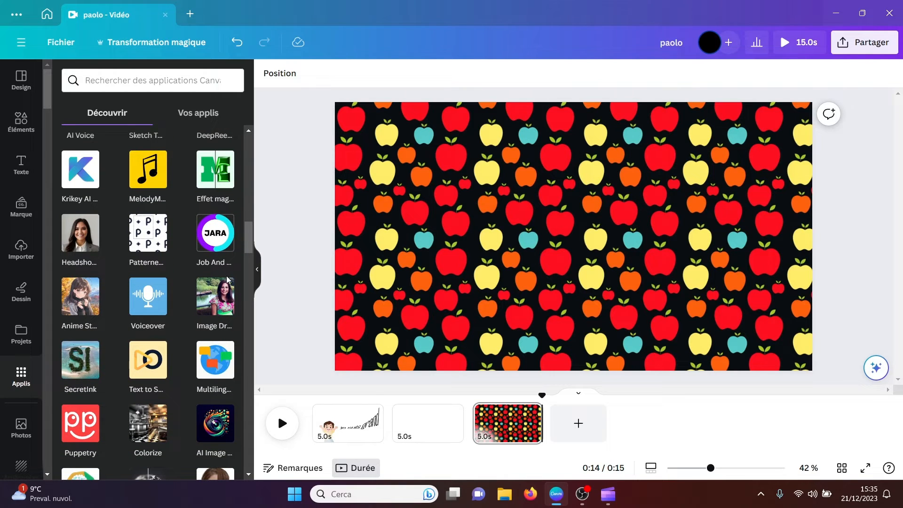
left_click(212, 305)
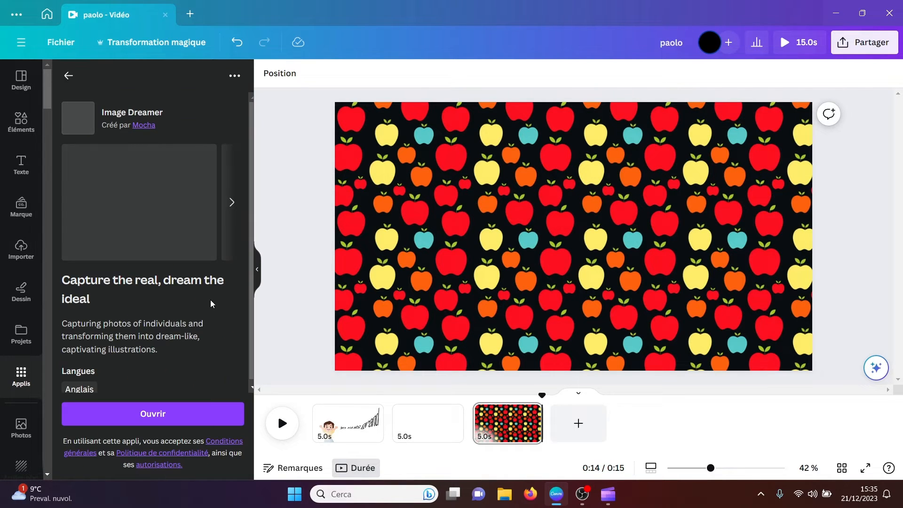
left_click(155, 413)
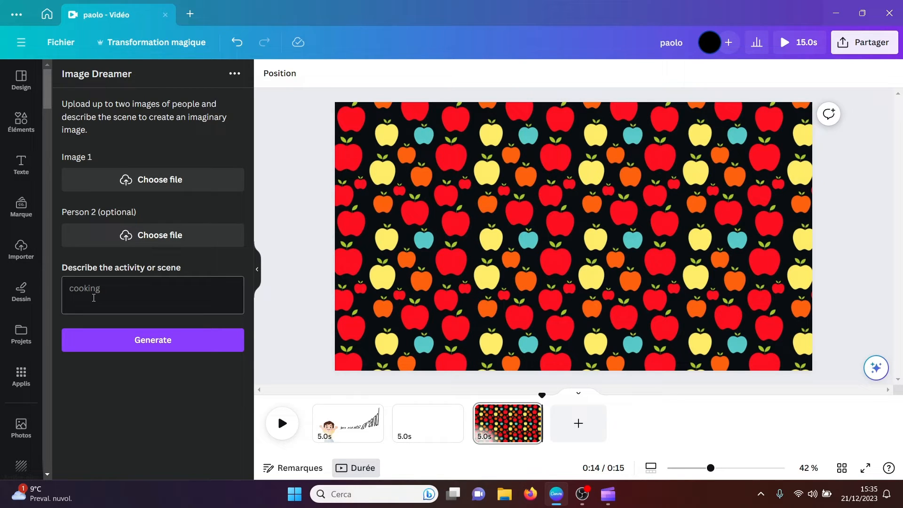
left_click(158, 185)
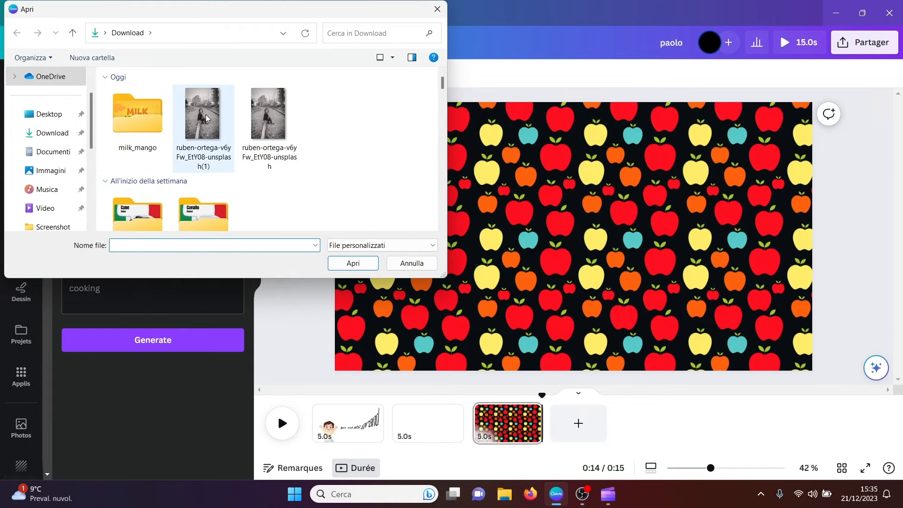
left_click(204, 115)
left_click(353, 263)
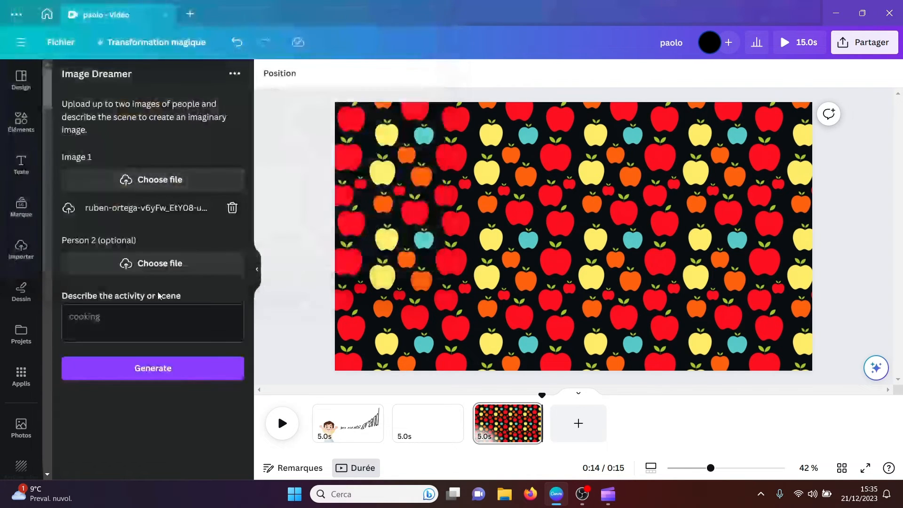
Step: Describe the Image Dreamer scene as "on the moon" and generate the image
left_click(101, 318)
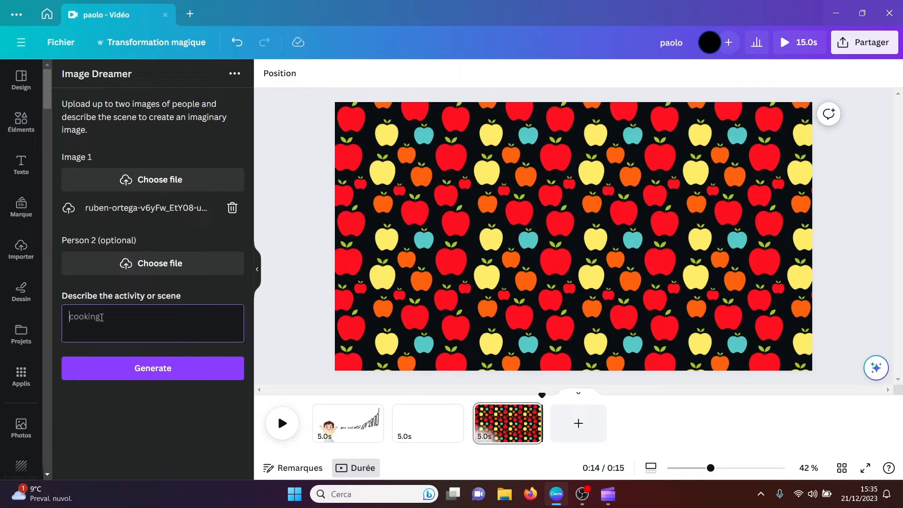
type("on the moon")
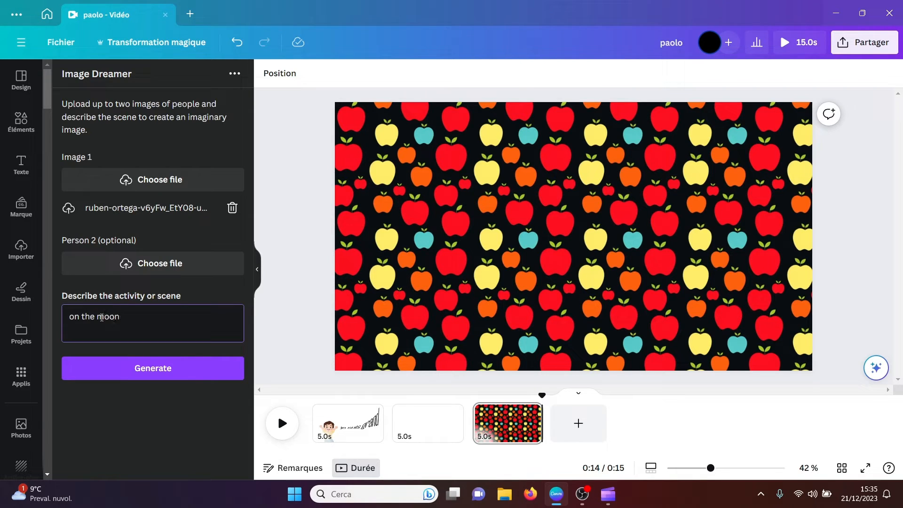
left_click(154, 367)
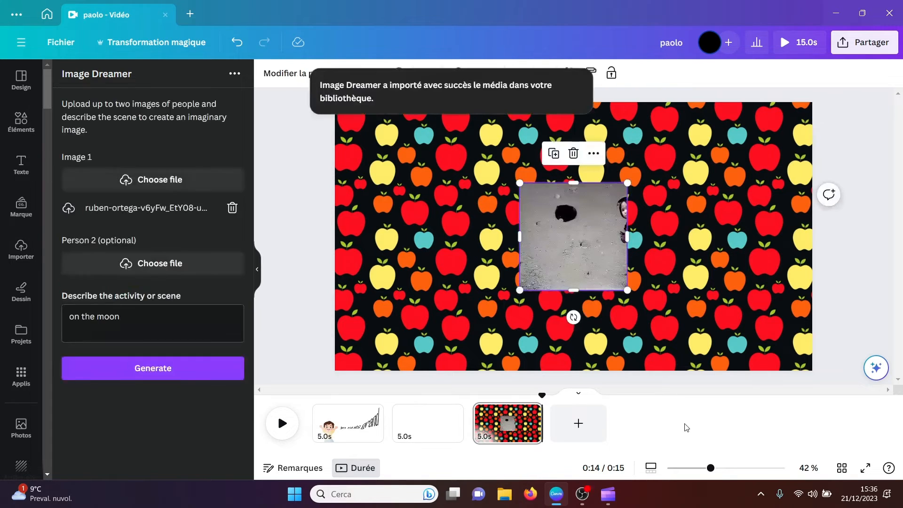
Step: Enlarge the generated moon image and move it up to roughly the page's centre for viewing, then delete it
left_click_drag(420, 320, 391, 417)
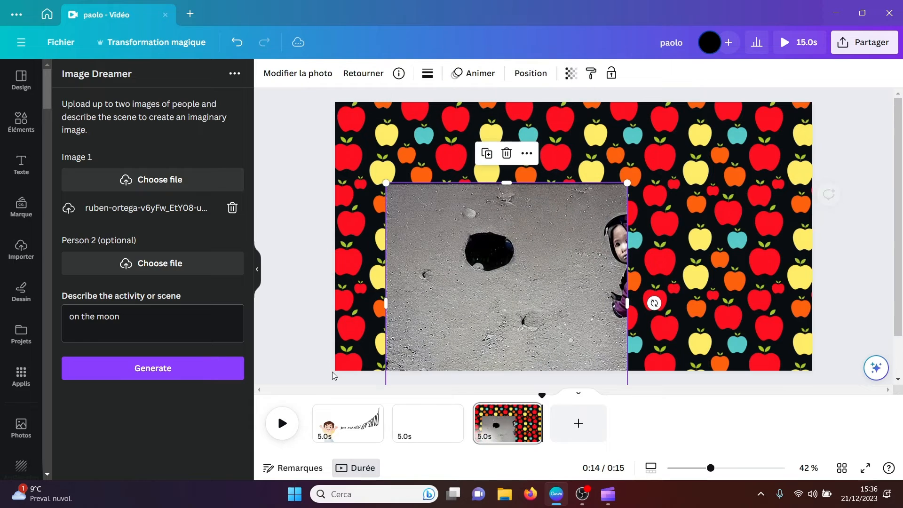
left_click_drag(521, 251, 546, 184)
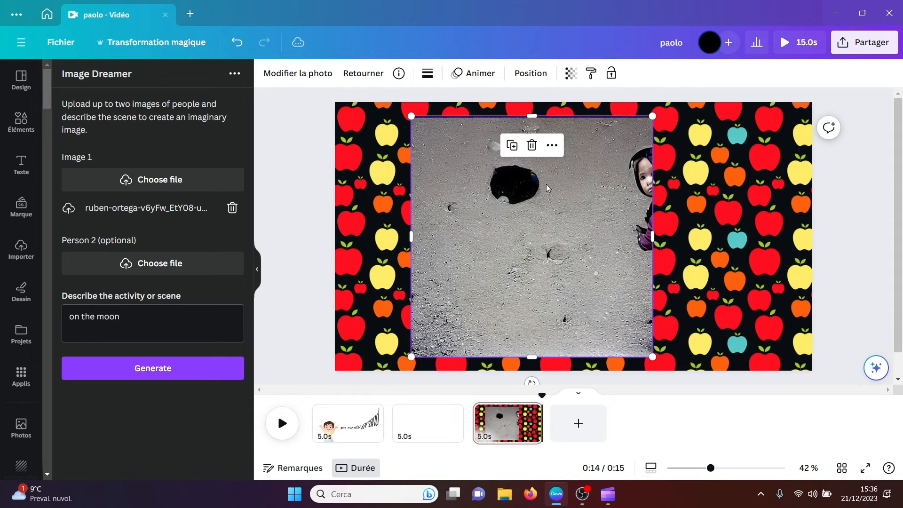
key("Delete")
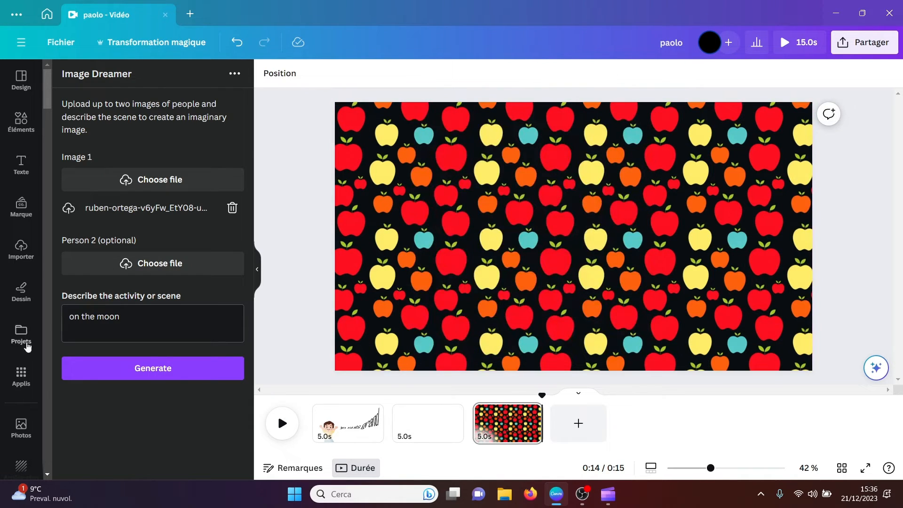
Step: Open the Text to Speech app and review its text, language, voice, volume, speed and pitch options
left_click(18, 383)
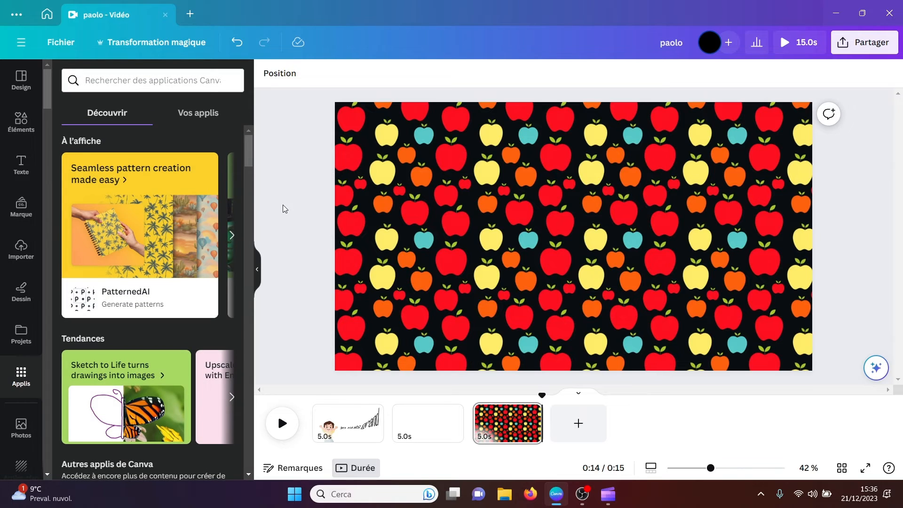
left_click_drag(248, 157, 244, 252)
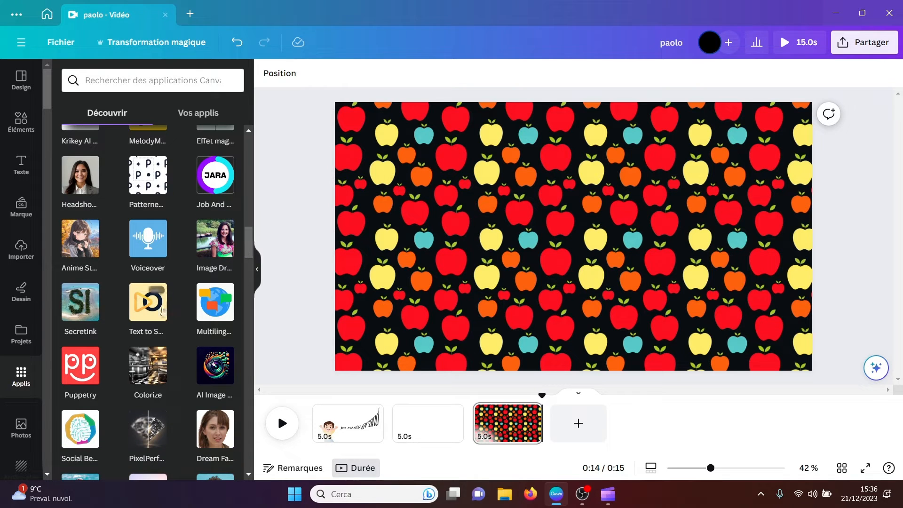
left_click(143, 303)
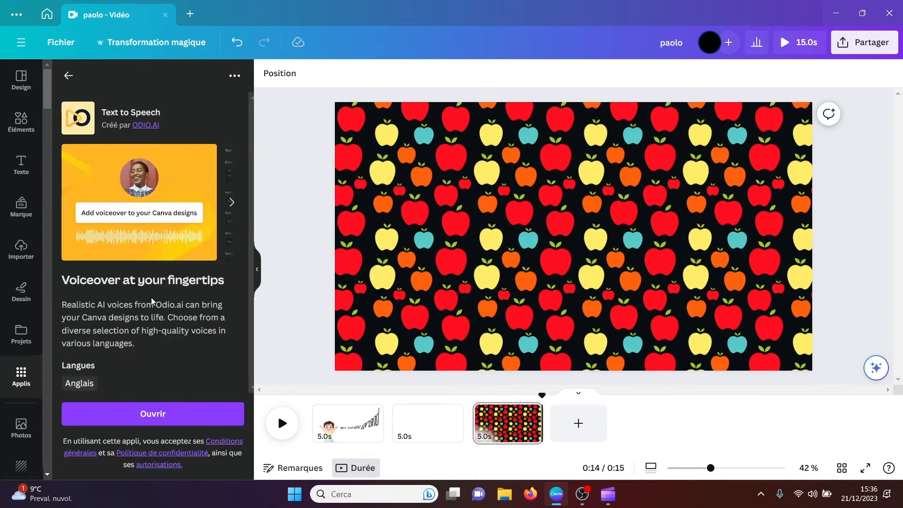
left_click(148, 414)
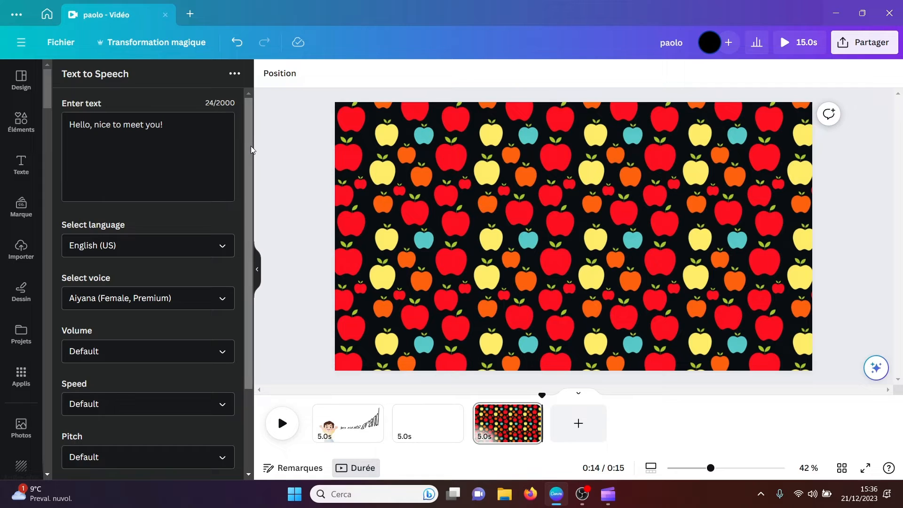
left_click_drag(250, 146, 248, 207)
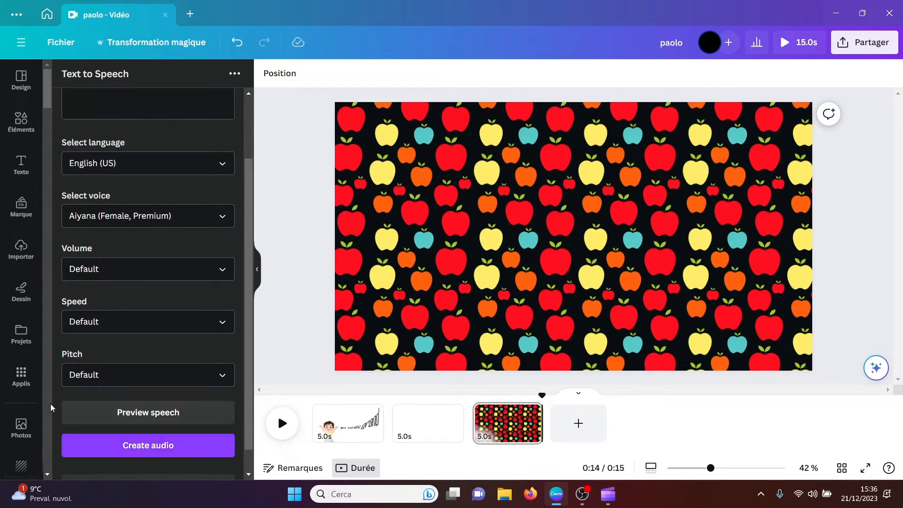
Step: Find the Headshot Pro app among Canva's apps and open it
left_click(22, 376)
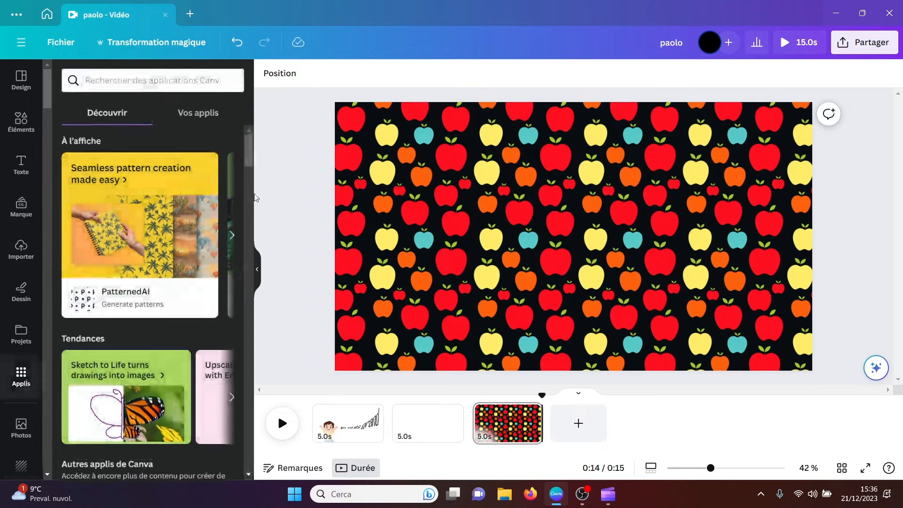
left_click_drag(248, 148, 248, 233)
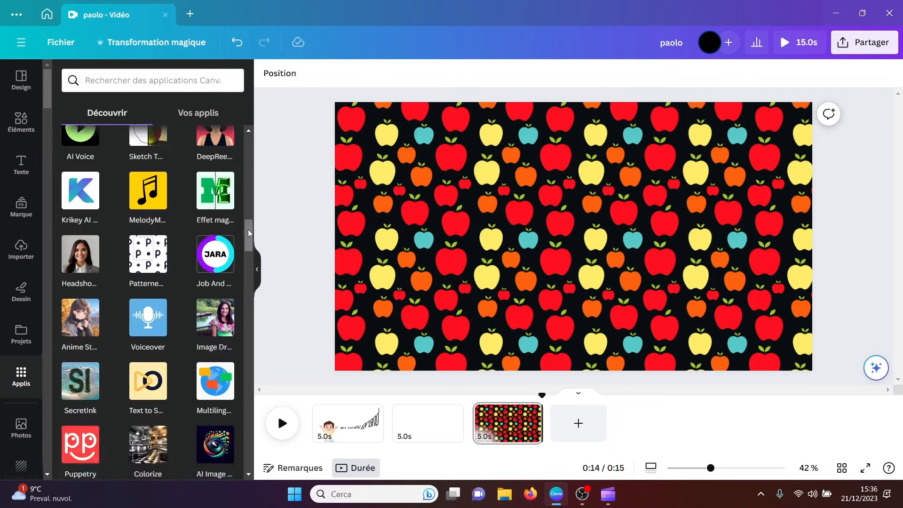
left_click(85, 262)
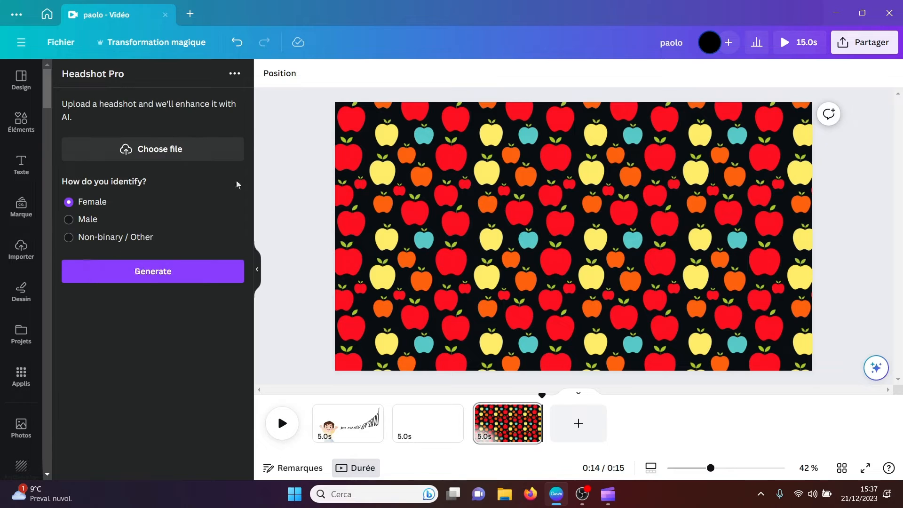
Step: Upload the man-with-laptop photo marked (1) from Download to Headshot Pro and generate a headshot with the Male option
left_click(175, 155)
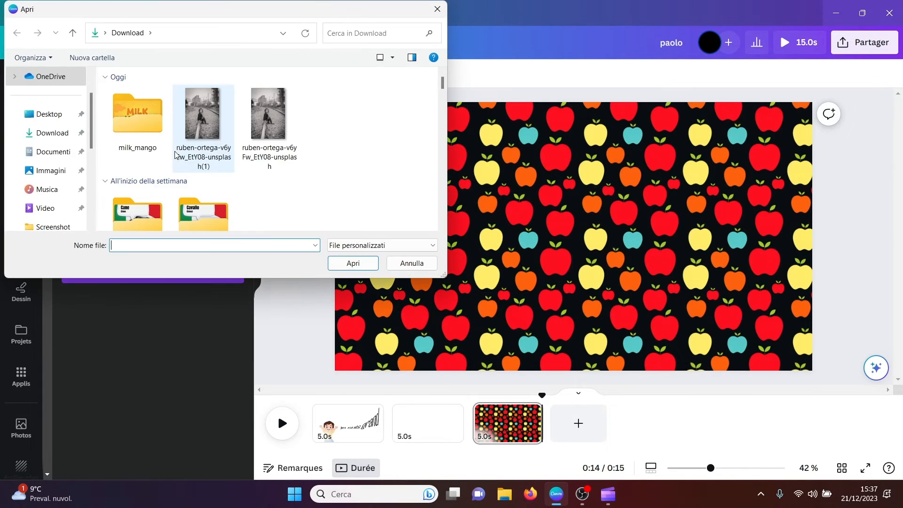
left_click_drag(442, 83, 438, 140)
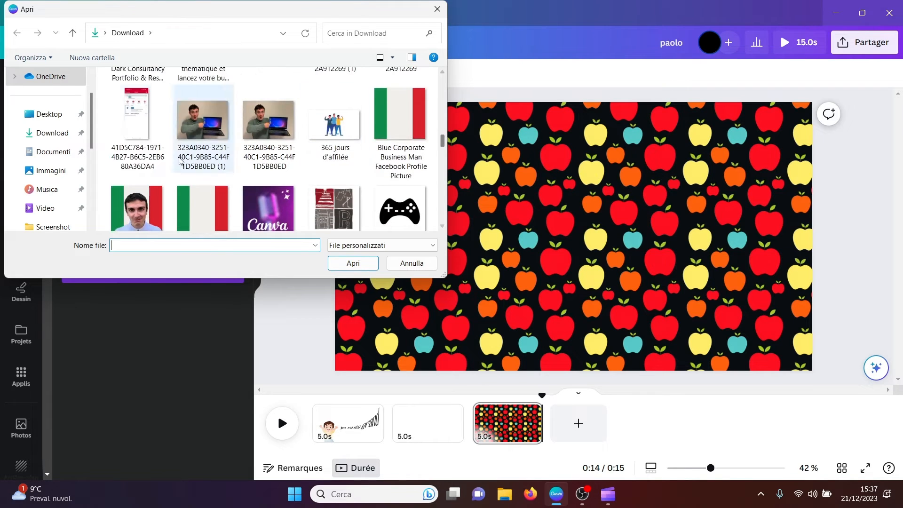
left_click(212, 129)
left_click(356, 263)
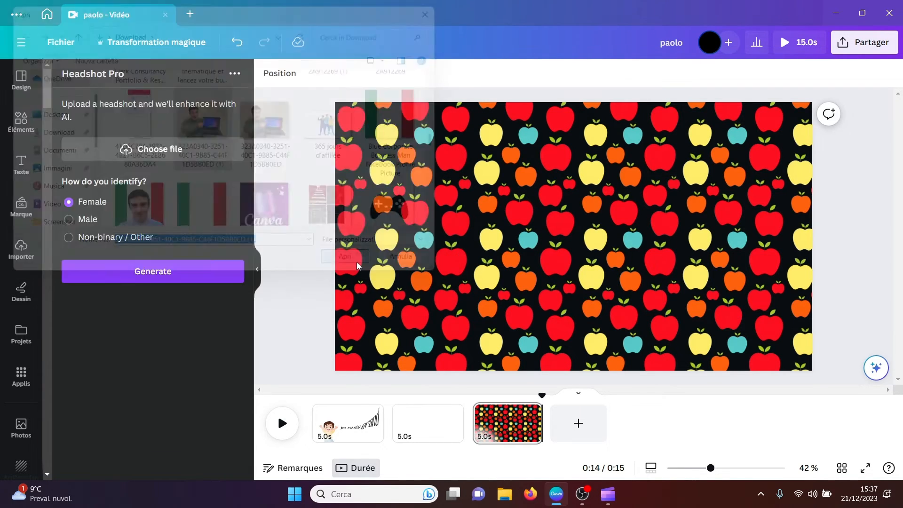
left_click(91, 221)
left_click(123, 271)
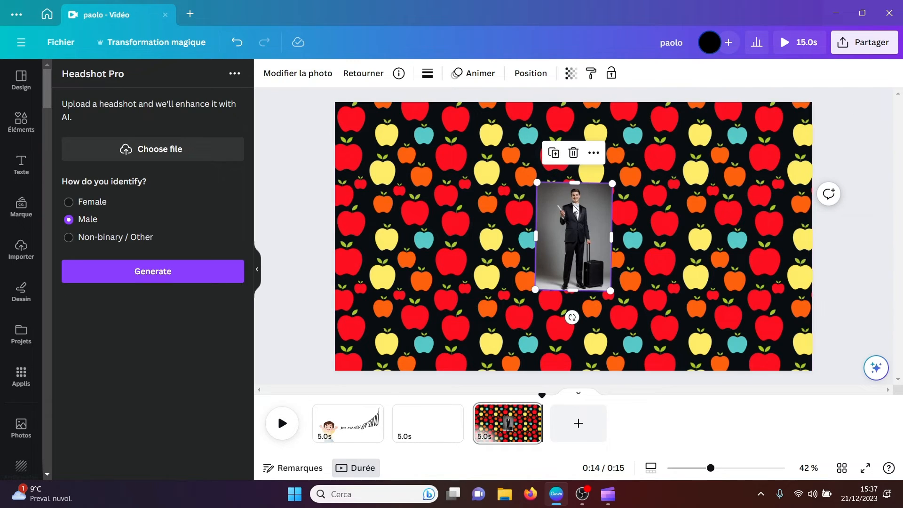
Step: Enlarge the generated image of the man in a suit with a suitcase for viewing, then delete it
left_click_drag(536, 290, 368, 374)
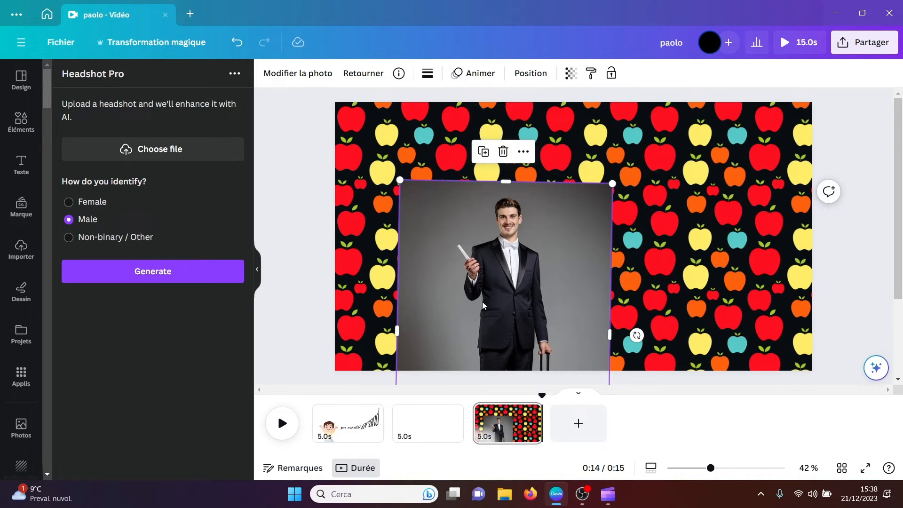
key("Delete")
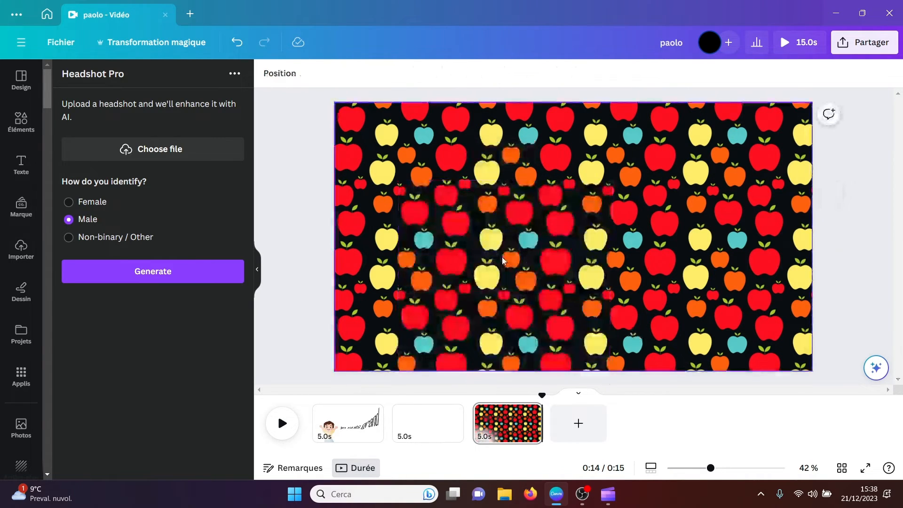
Step: Generate a Male headshot from the Blue Modern Business Man portrait in Download, then delete the result from the page
left_click(168, 152)
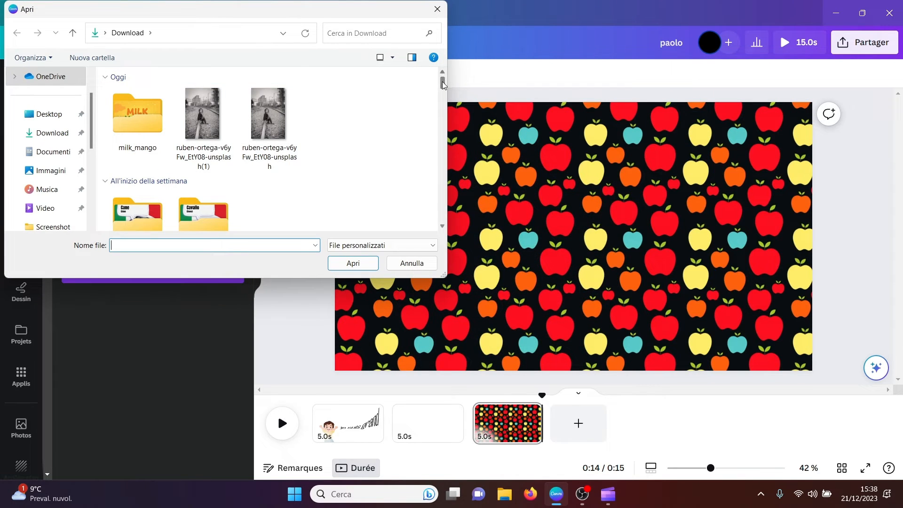
left_click_drag(442, 81, 425, 137)
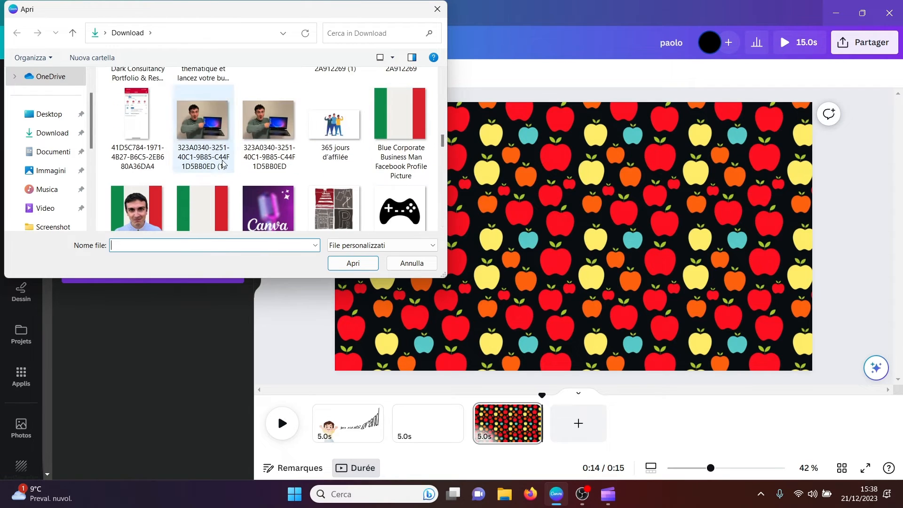
left_click(145, 215)
left_click(359, 262)
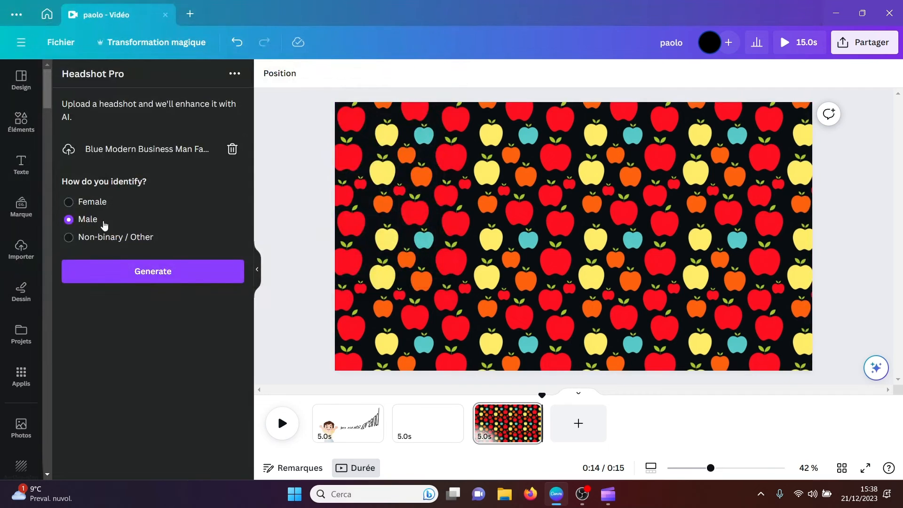
left_click(160, 273)
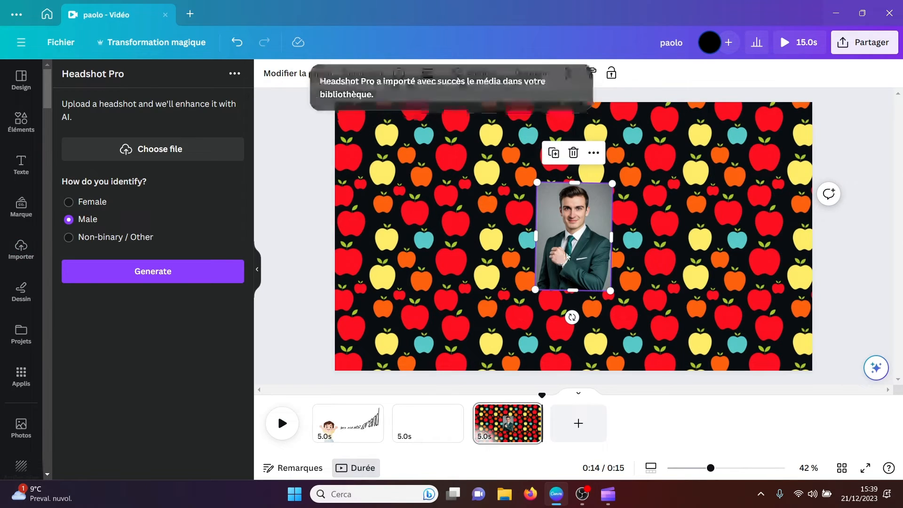
key("Delete")
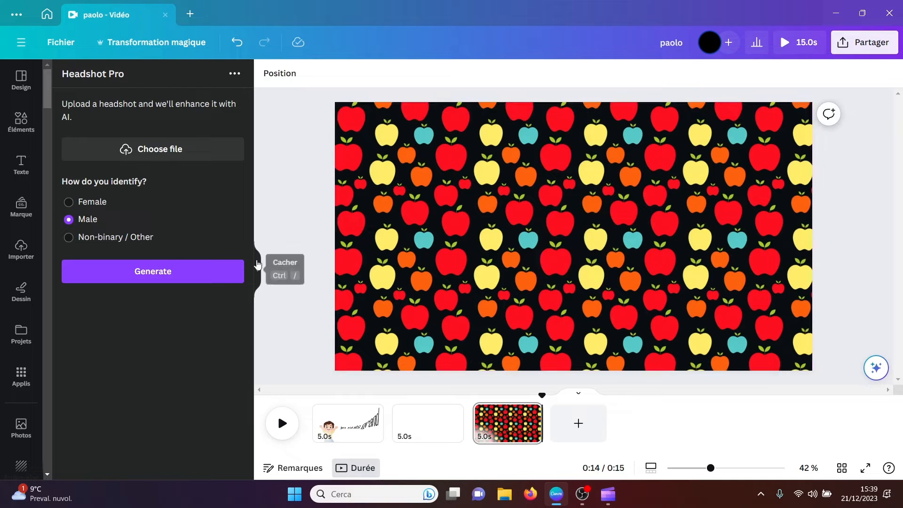
Step: Find the AI Image Gen app among Canva's apps and open it
left_click(21, 384)
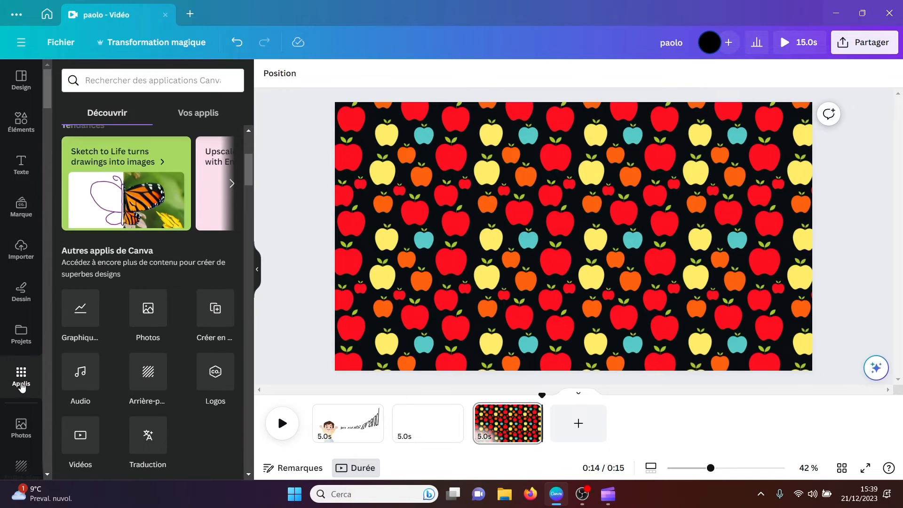
scroll(247, 186, "down", 2)
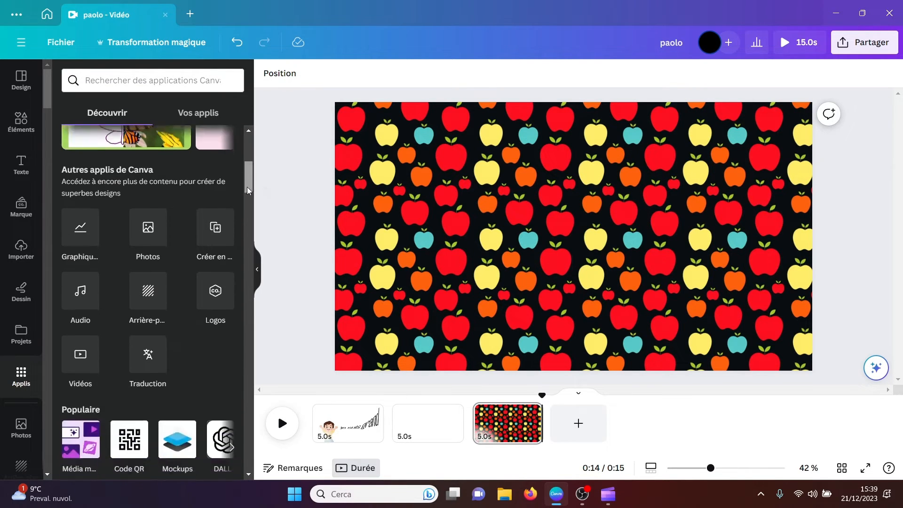
left_click_drag(247, 187, 248, 258)
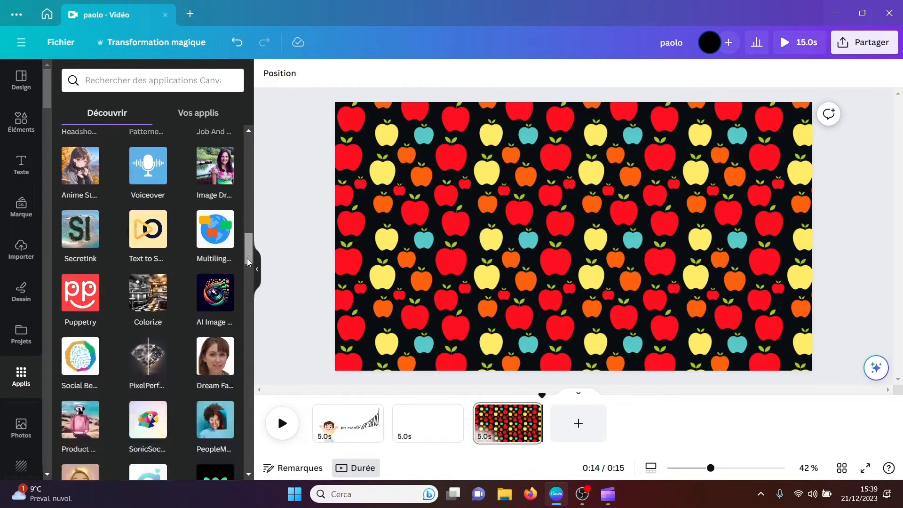
left_click(210, 299)
Step: Try to generate an image from the description "a dog" in AI Image Gen, then cancel the generation
left_click(96, 132)
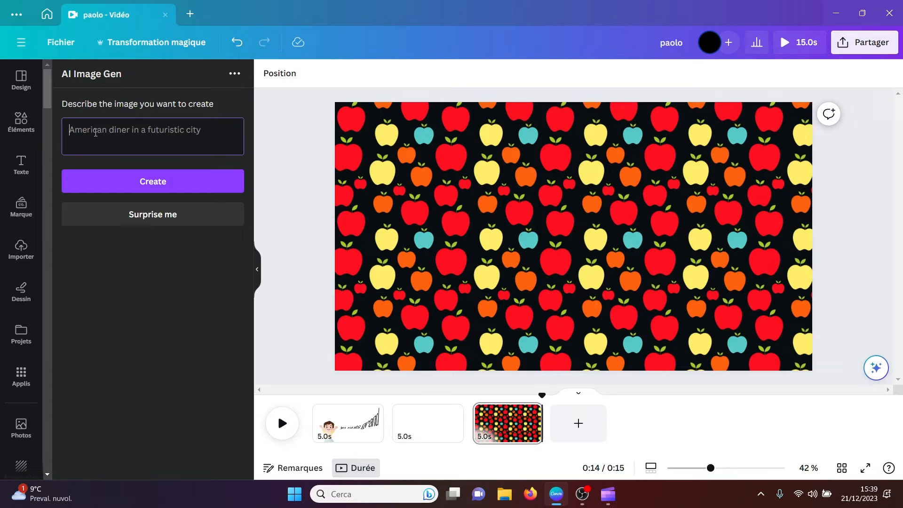
type("a dog")
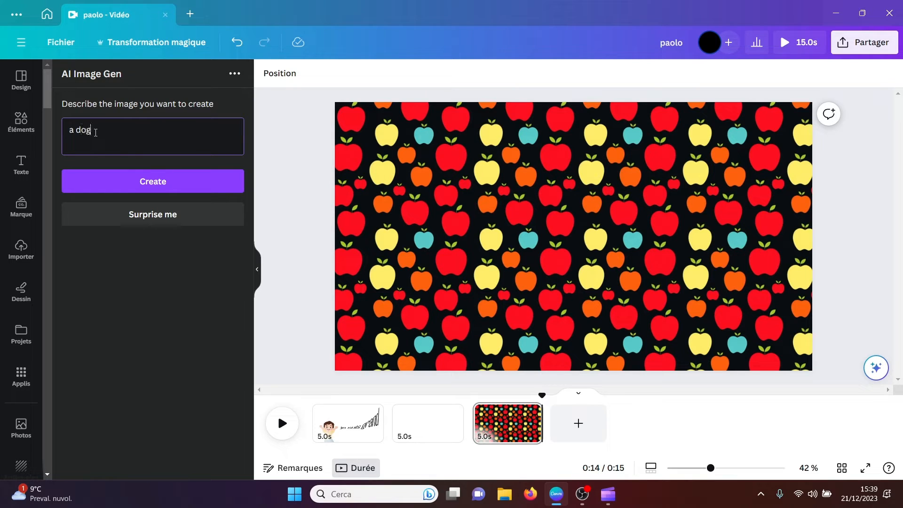
left_click(136, 180)
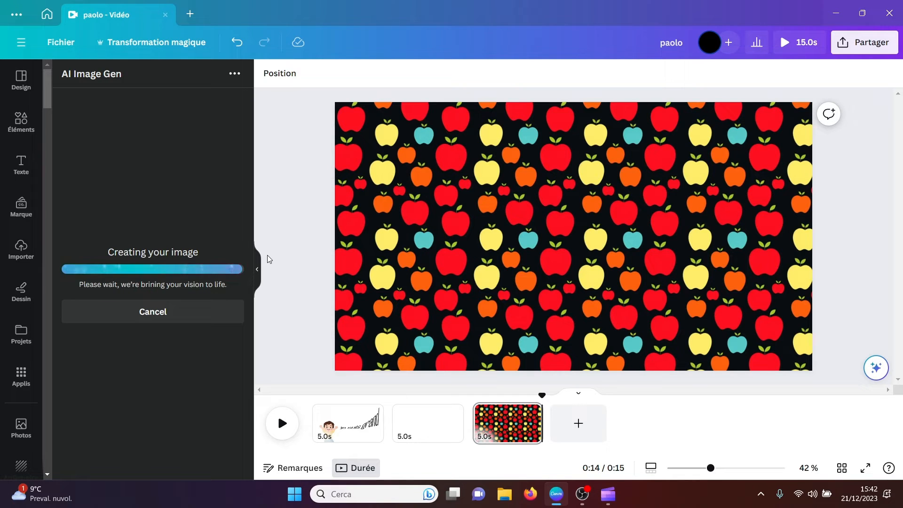
left_click(175, 313)
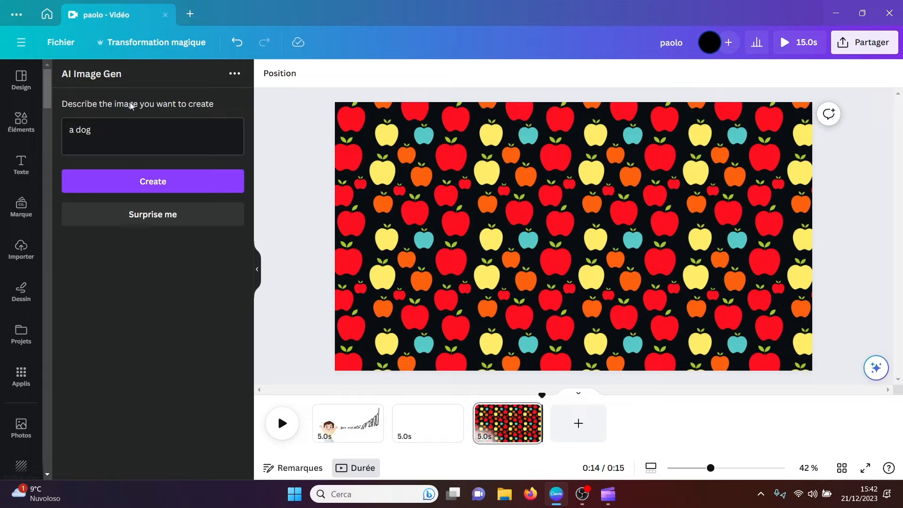
Step: Return to Canva's apps and open the Multilingual app for translated voiceovers
left_click(21, 376)
left_click_drag(249, 174, 248, 255)
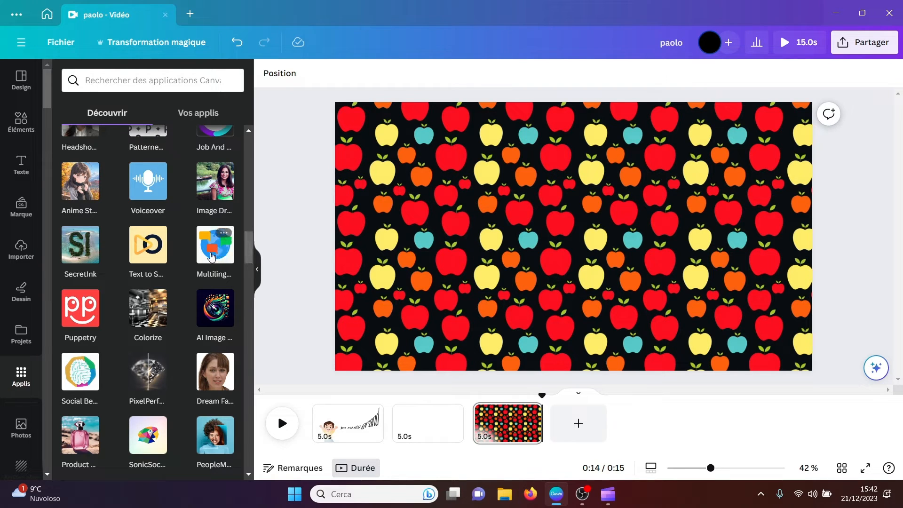
left_click(212, 256)
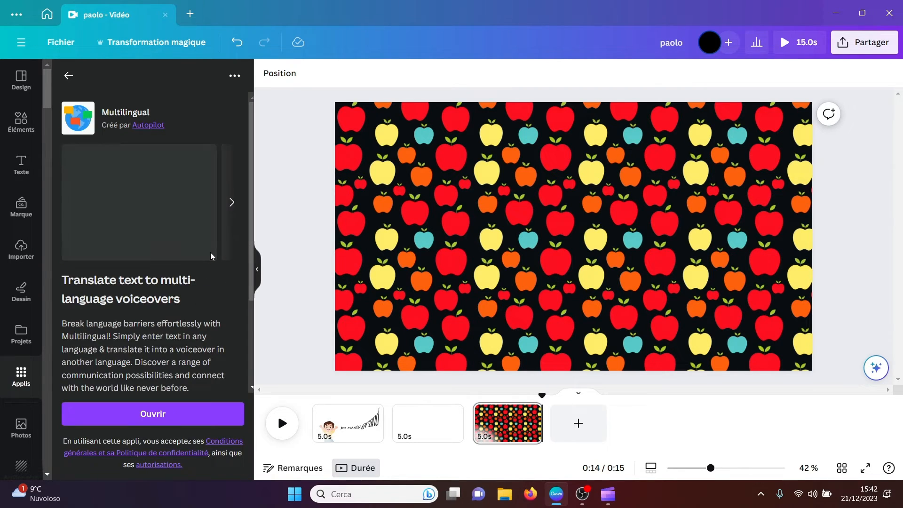
left_click(149, 415)
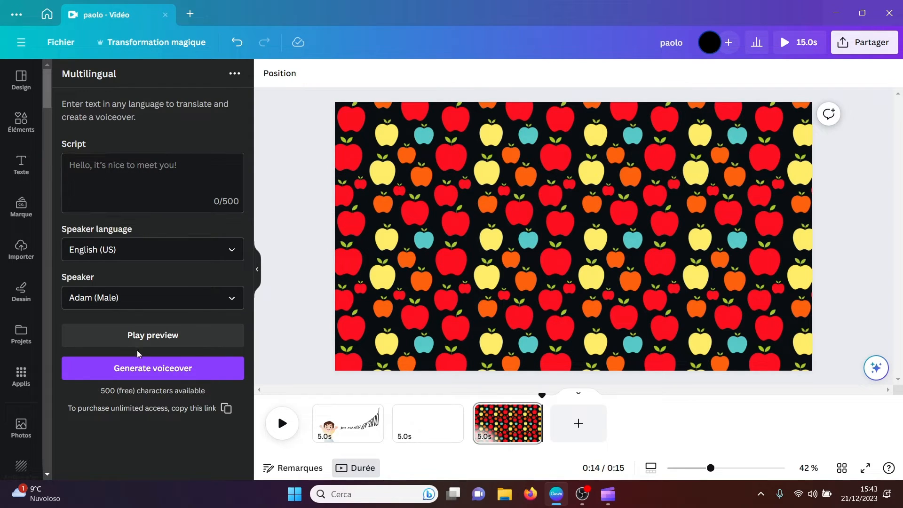
Step: Find the SonicSocial app among Canva's apps and open it
left_click(19, 379)
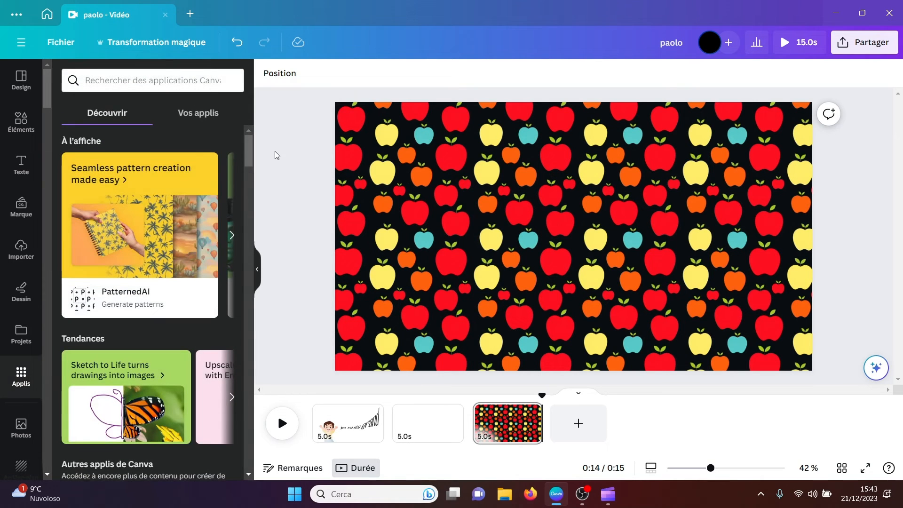
left_click_drag(250, 152, 250, 259)
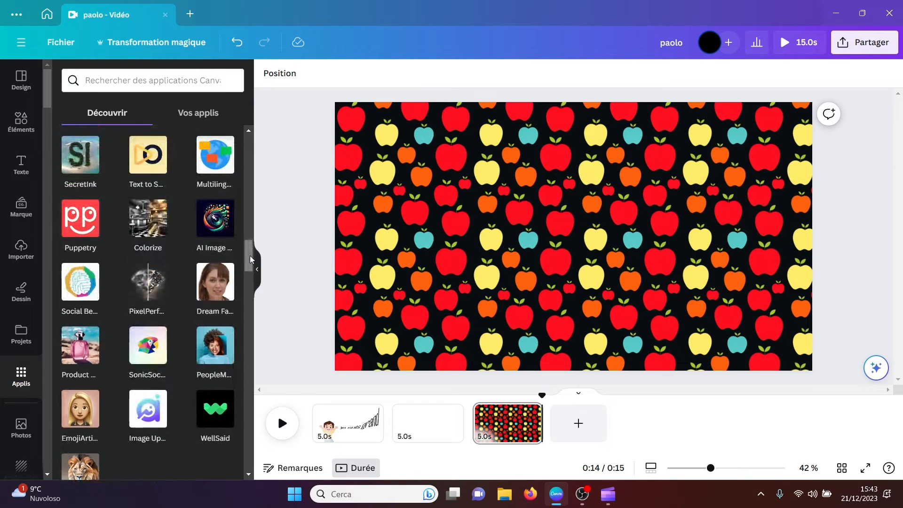
left_click(147, 352)
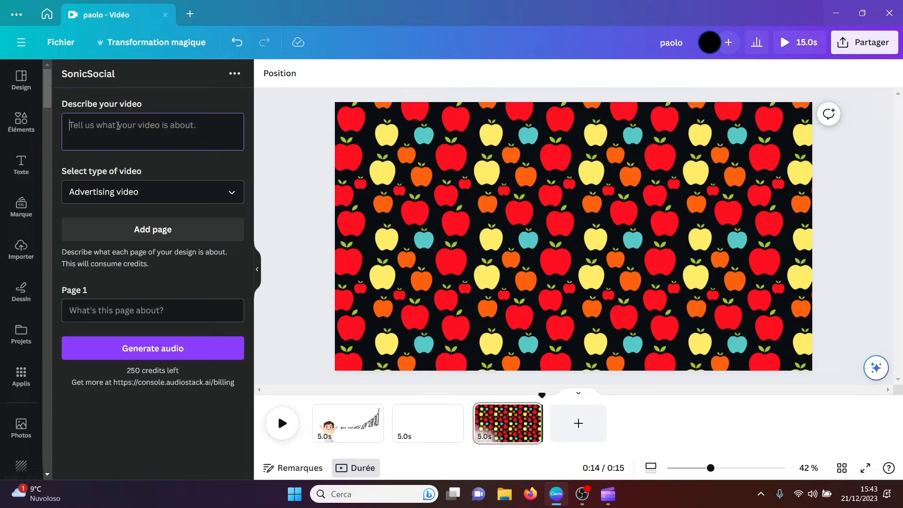
Step: Describe the video as "une intro" in SonicSocial and choose Fitness and working out video as its type
type("une intr")
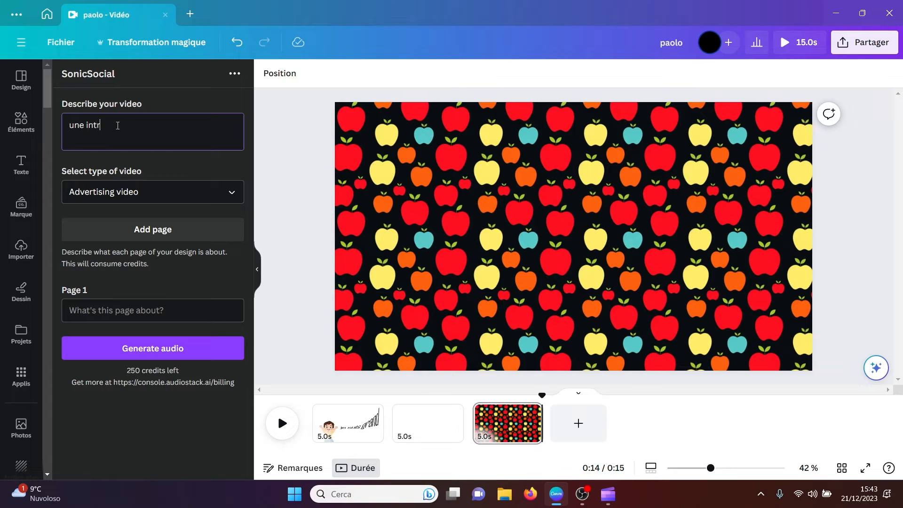
type("o")
left_click(232, 196)
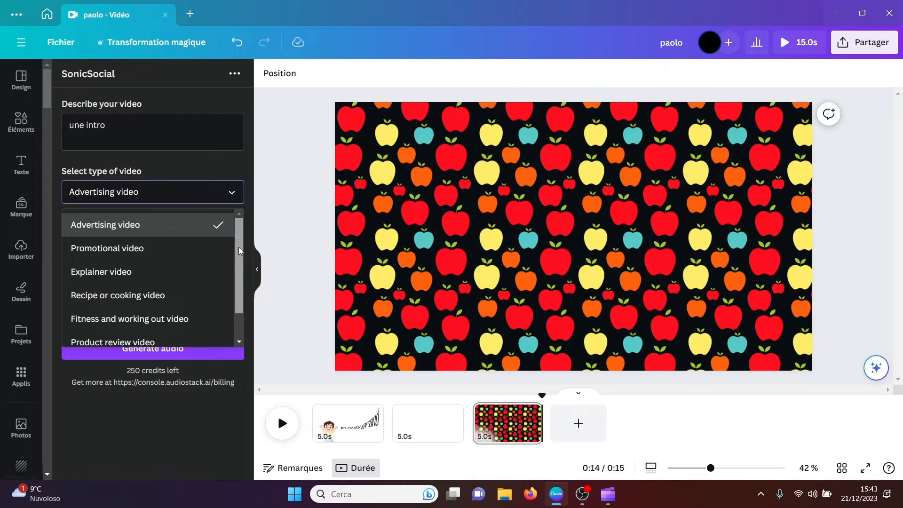
mouse_move(239, 247)
left_mouse_down()
mouse_move(236, 270)
mouse_move(236, 258)
left_mouse_up()
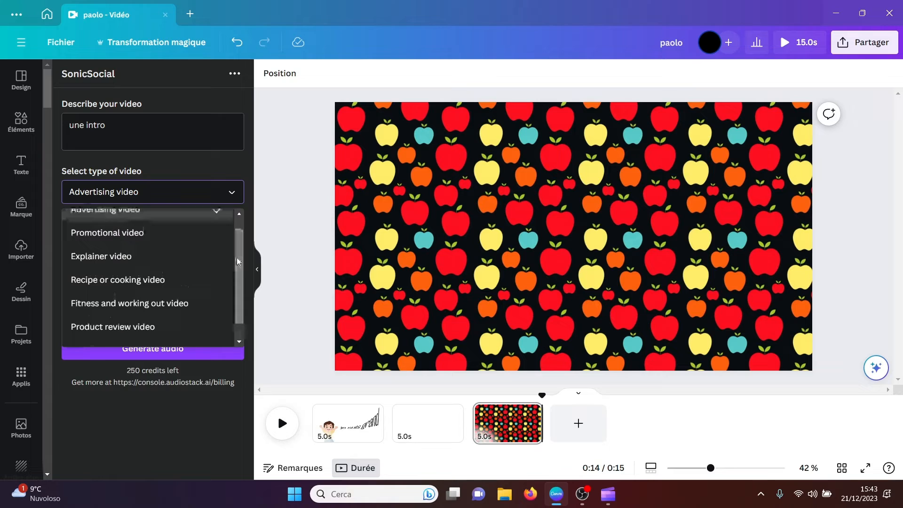
left_click(182, 303)
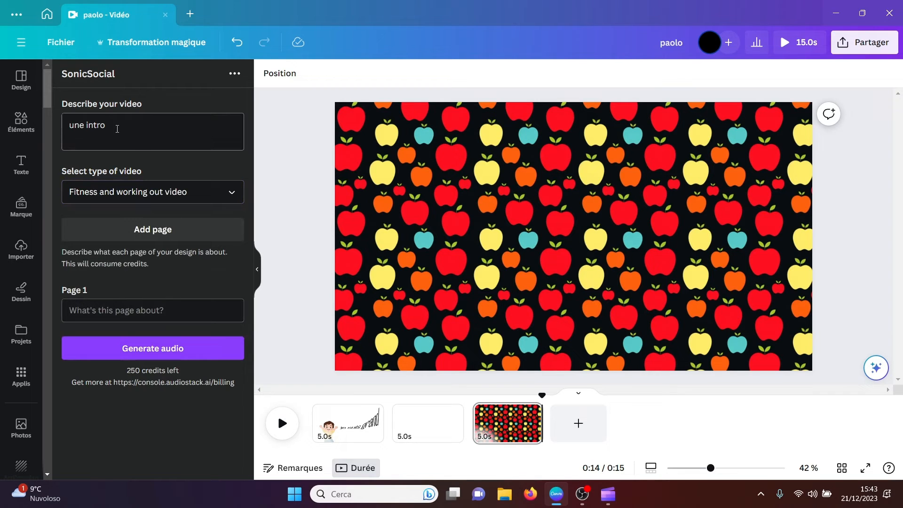
Step: Replace the video description with "une équipe de football"
left_click_drag(117, 129, 47, 122)
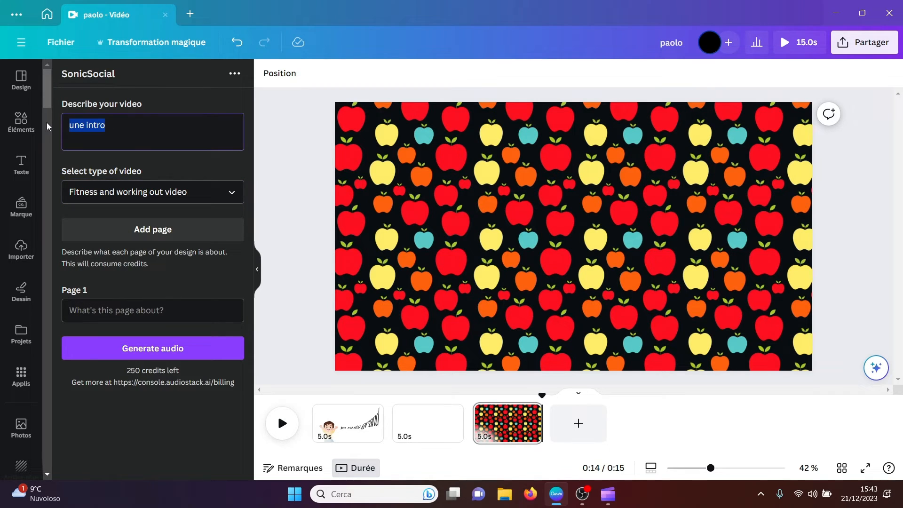
type("une")
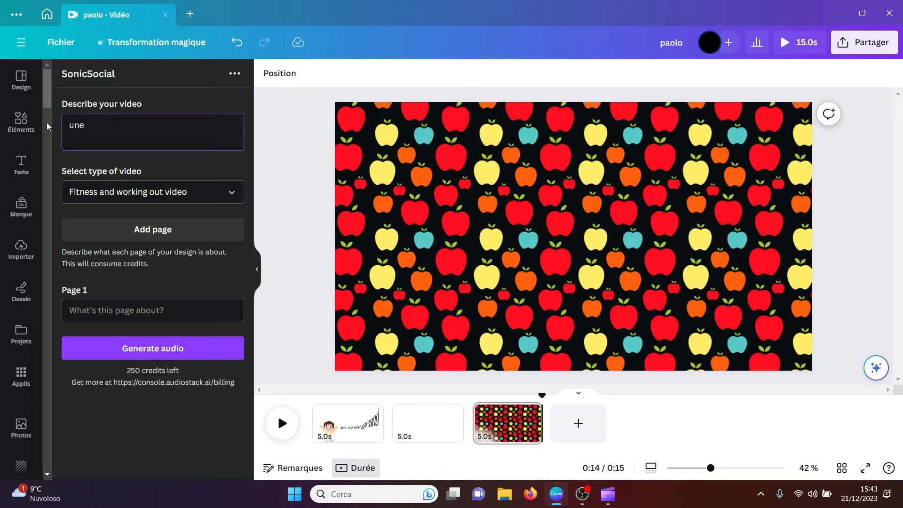
type(" équipe de football")
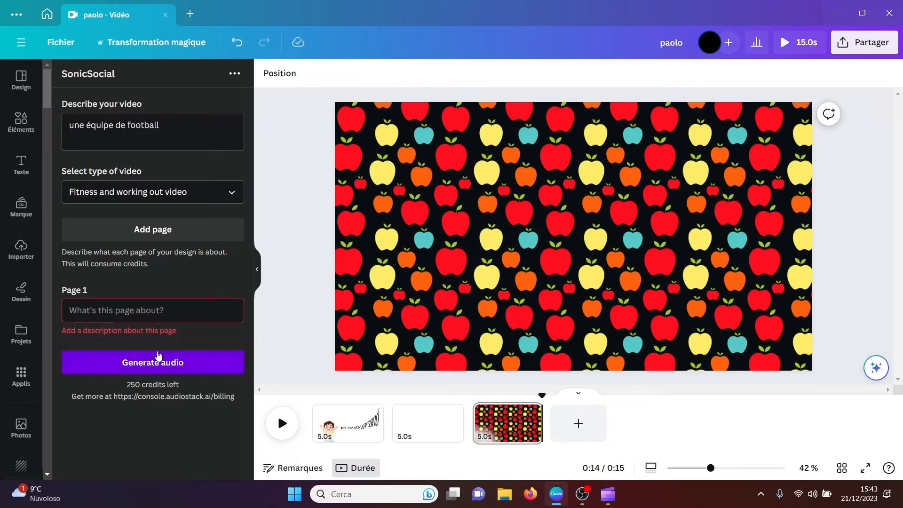
Step: Fill in the Page 1 description with text beginning "une équ" and generate the SonicSocial audio
left_click(127, 311)
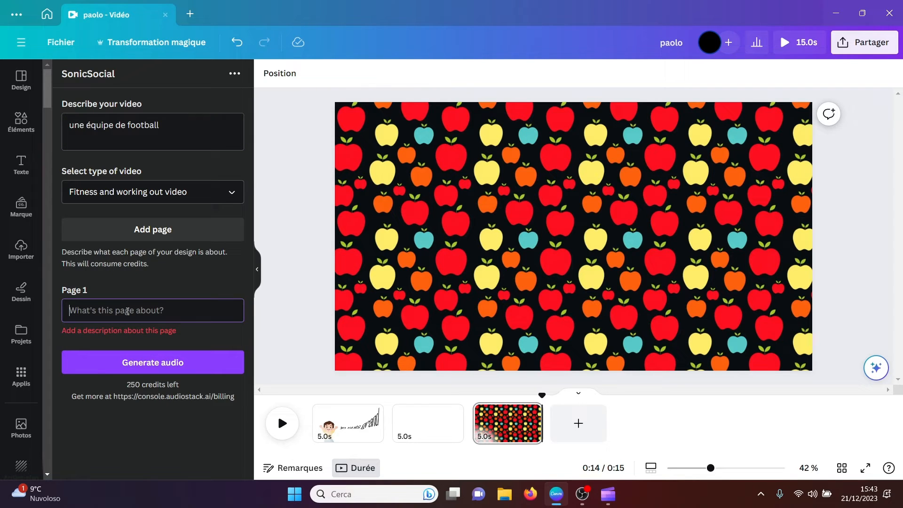
type("une é")
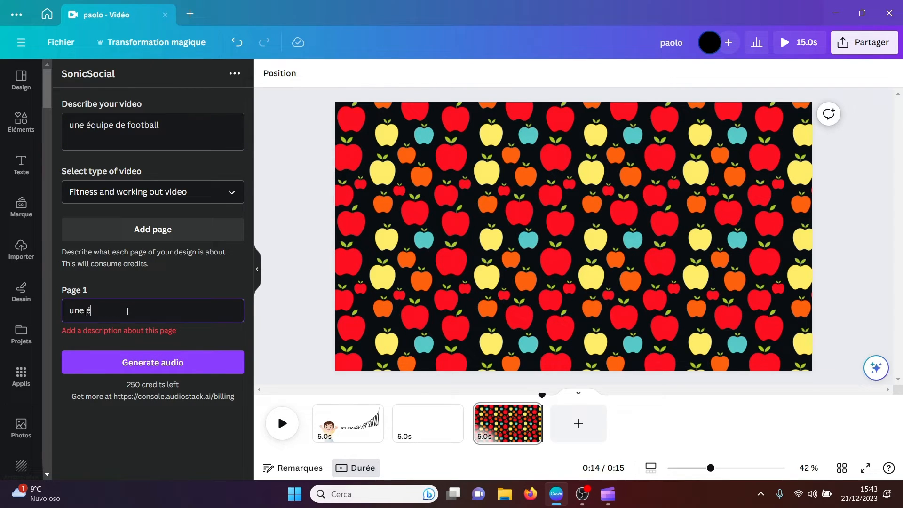
type("quipe de football")
left_click(153, 361)
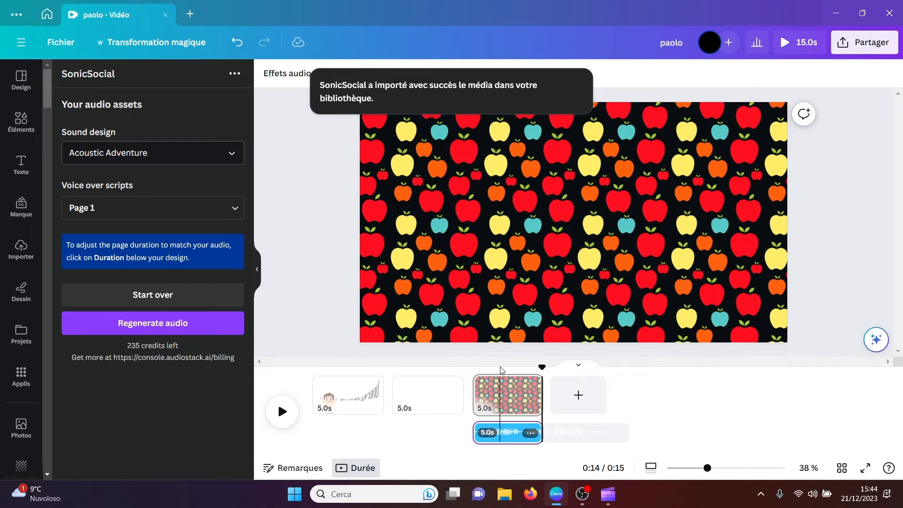
Step: Extend the third page to 11.9 s so it covers the generated audio, and play it from the page's start
left_click_drag(542, 367, 467, 372)
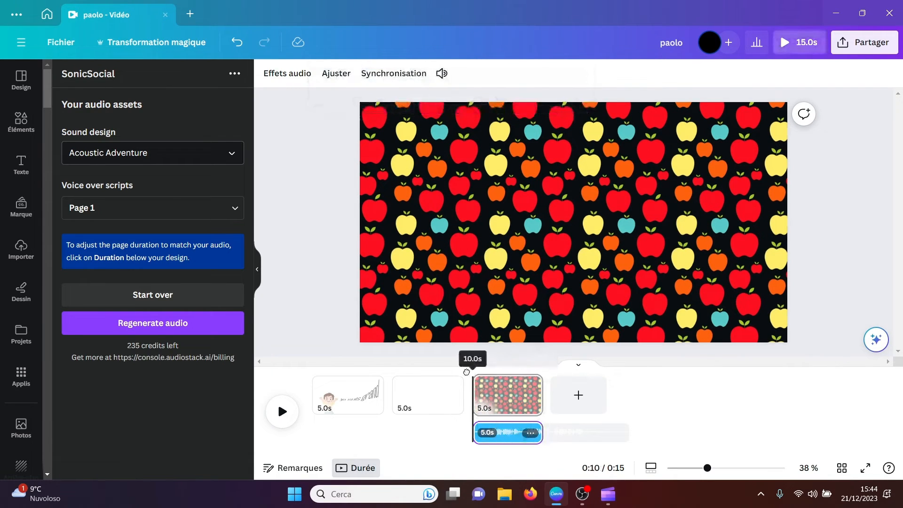
left_click(285, 417)
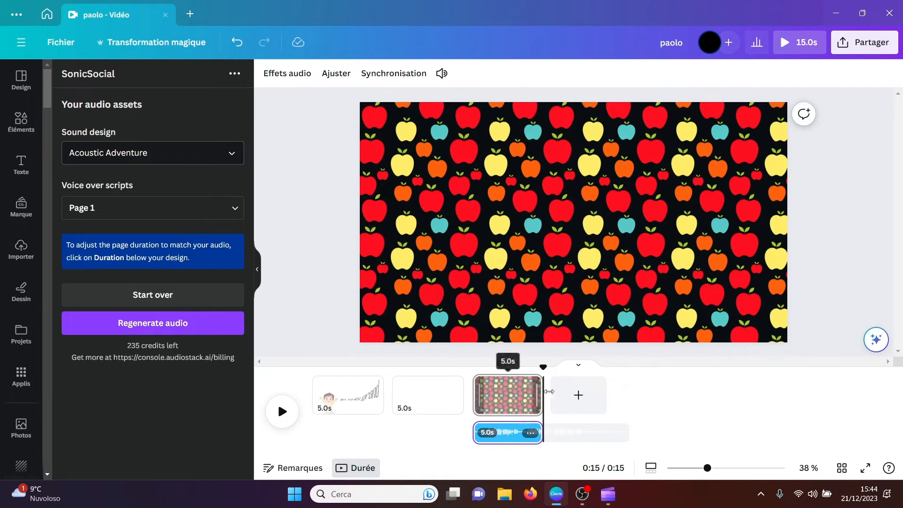
left_click_drag(538, 393, 475, 375)
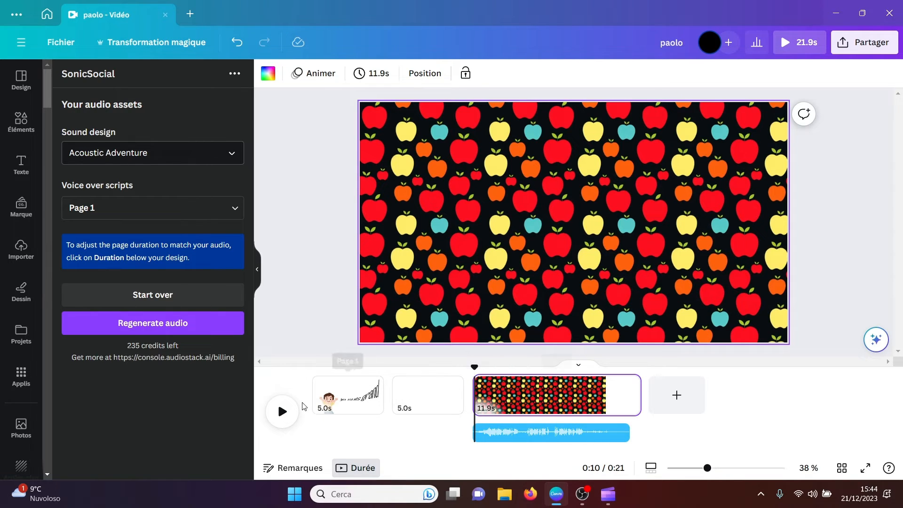
left_click(282, 412)
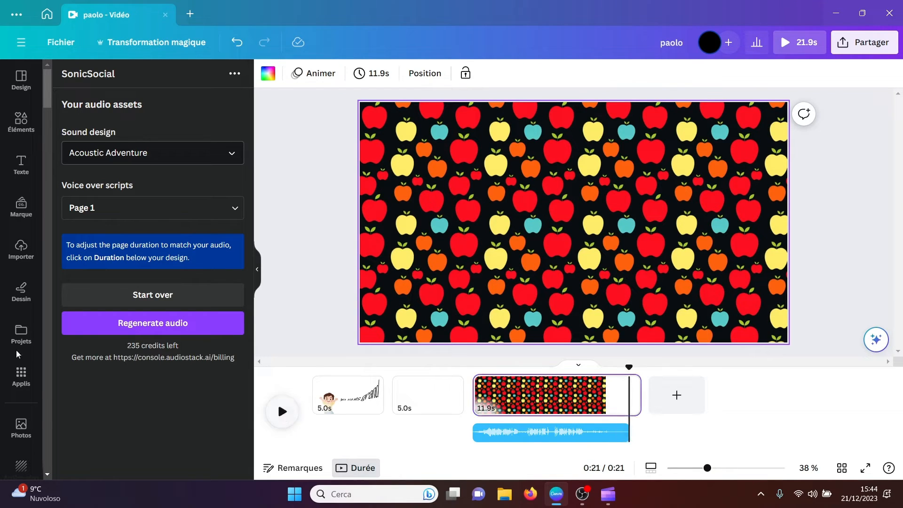
Step: Find the Puppetry app among Canva's apps and open it
left_click(20, 379)
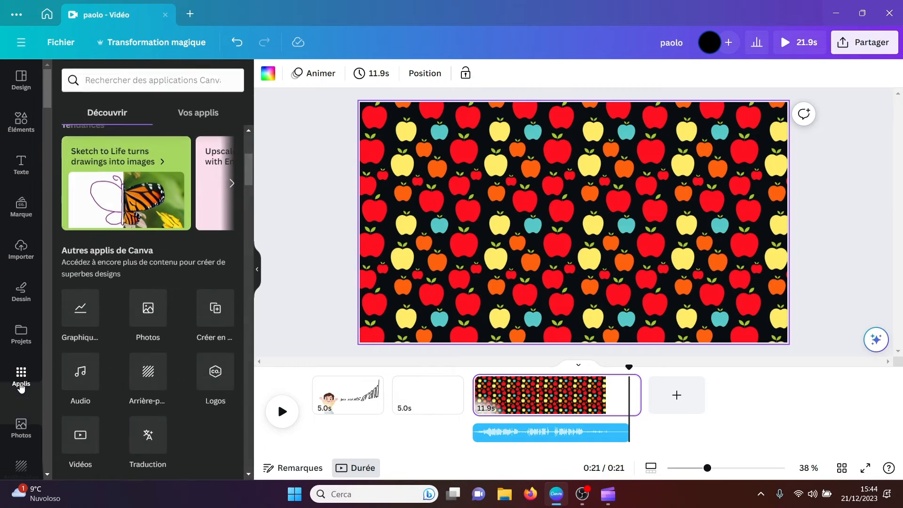
left_click_drag(251, 175, 253, 266)
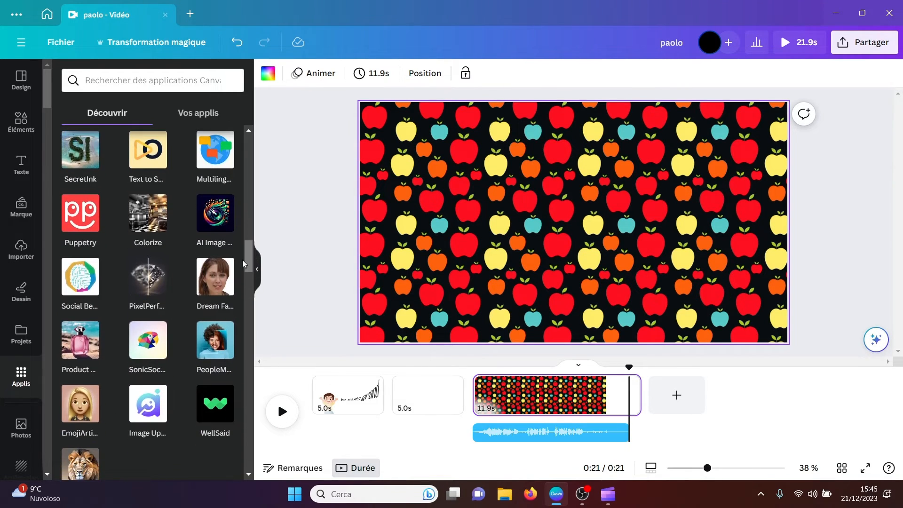
left_click(81, 222)
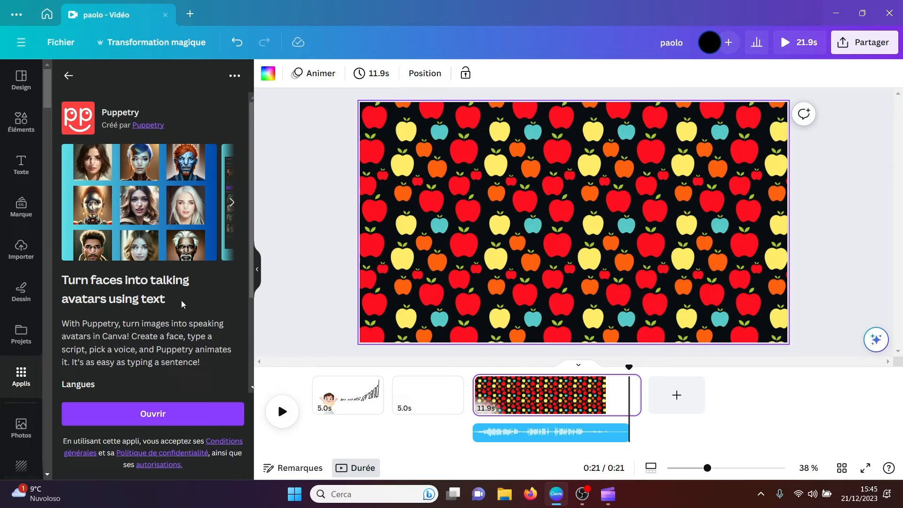
left_click(149, 412)
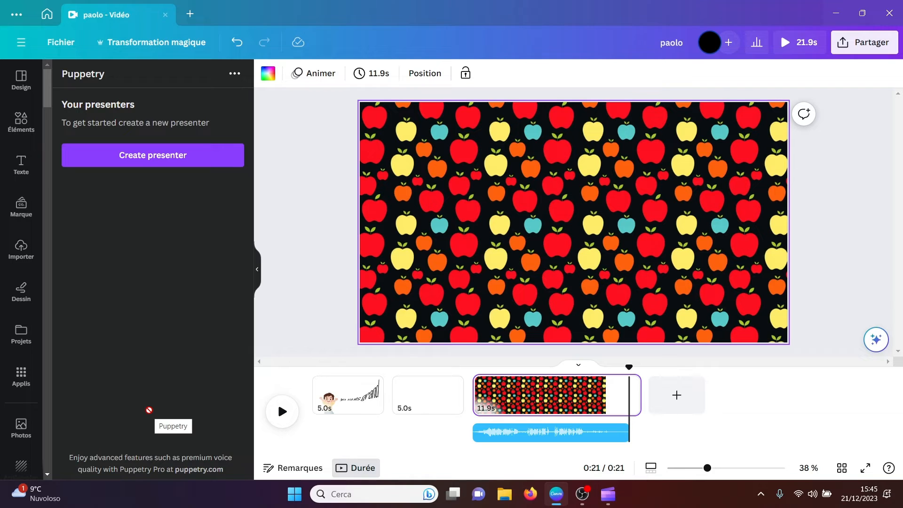
Step: Create a Puppetry presenter: Woman, Pale skin, Sarcastic expression, Blue hair, Bushy eyebrows and Emo fashion style
left_click(148, 160)
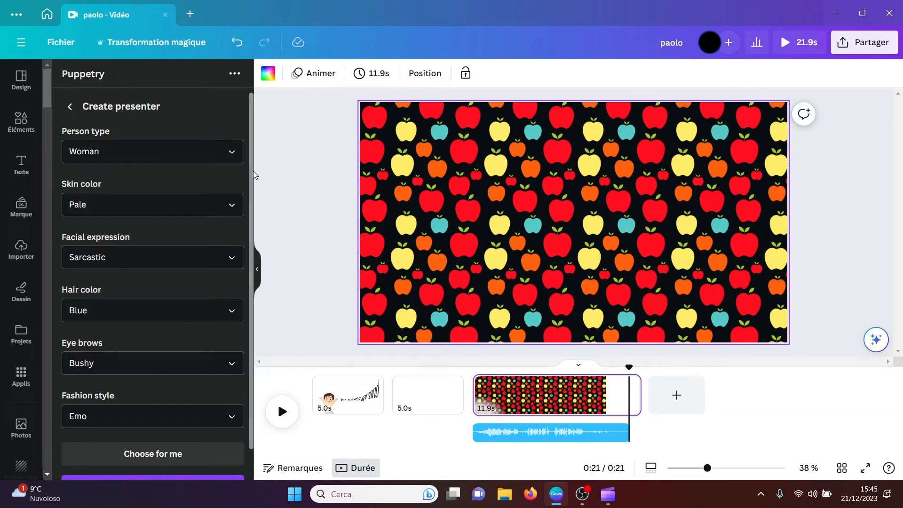
scroll(250, 174, "down", 1)
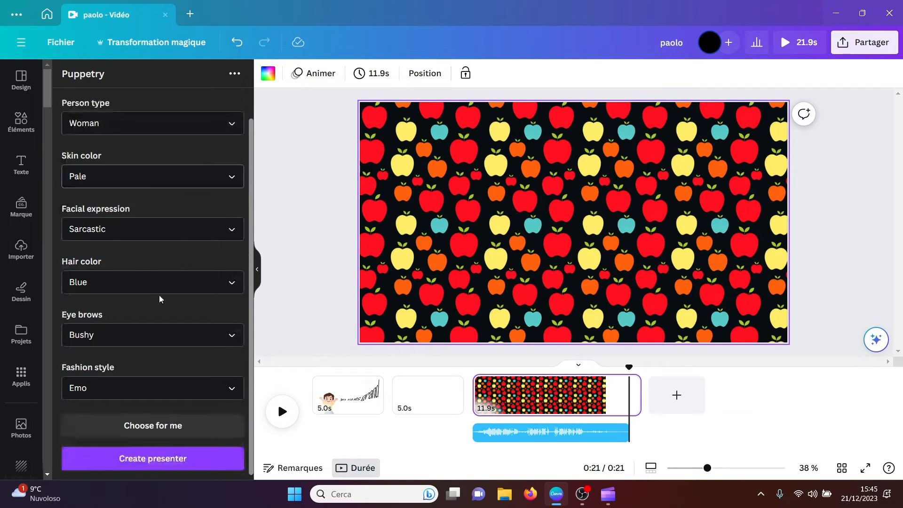
left_click(158, 463)
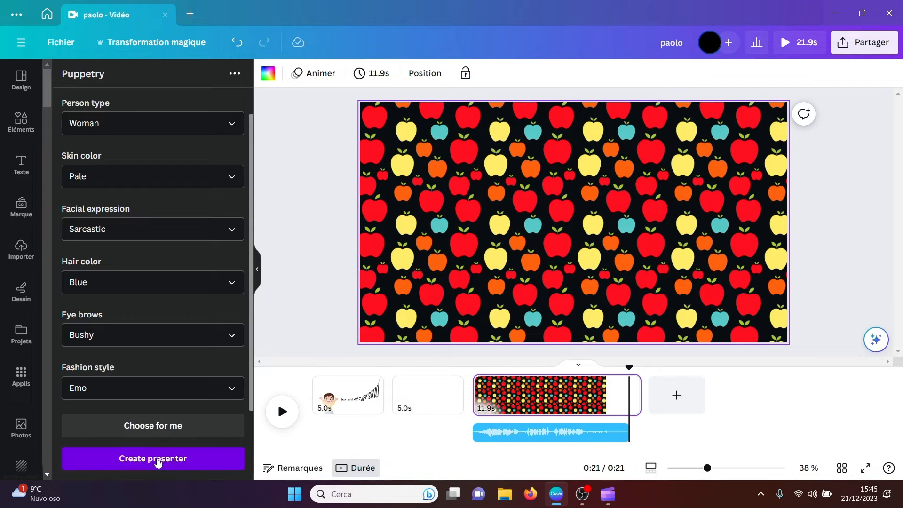
left_click_drag(249, 383, 245, 463)
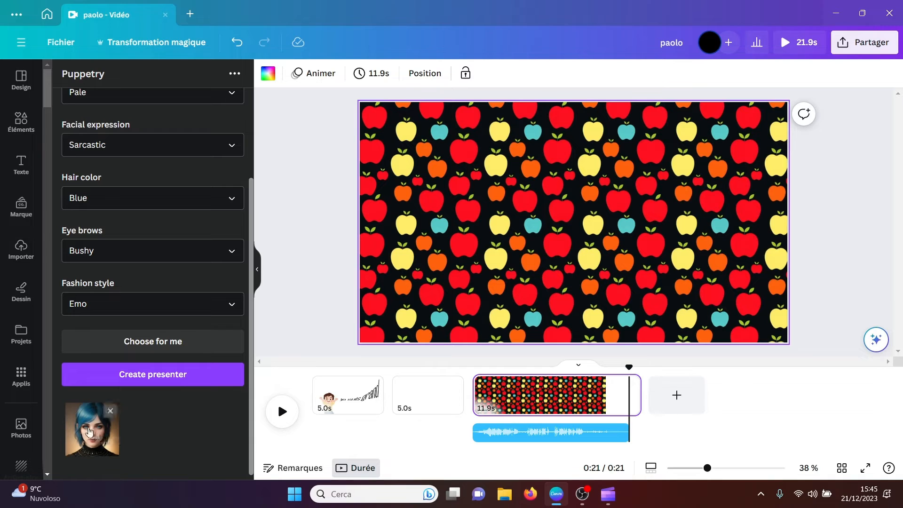
Step: Generate a second Puppetry presenter with the same traits, and a third with automatically chosen traits
left_click(151, 377)
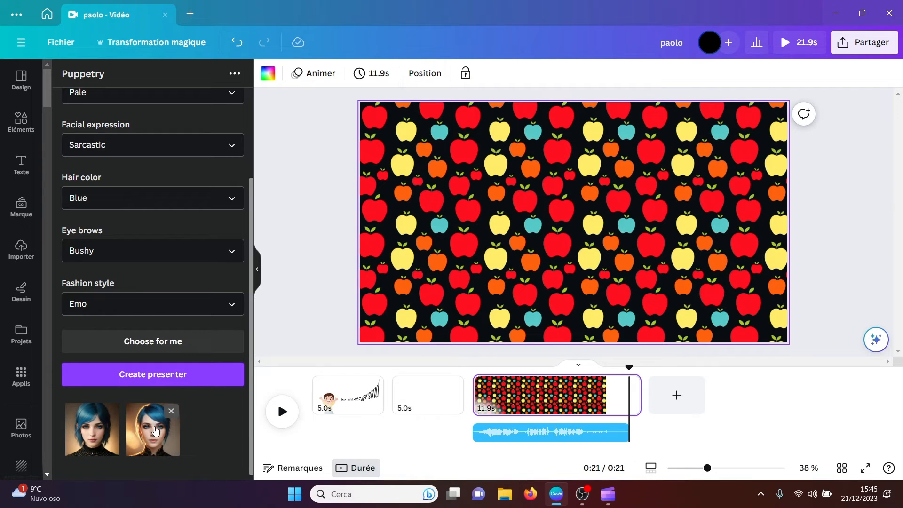
left_click(157, 340)
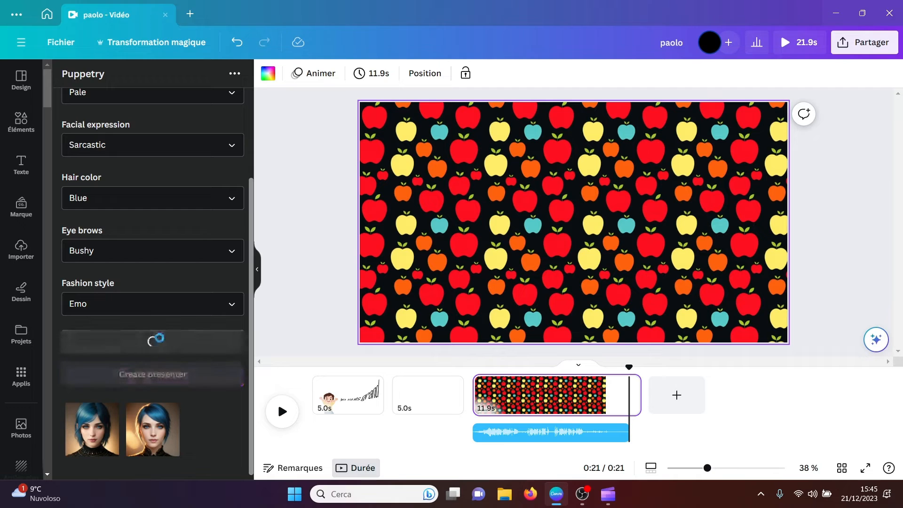
left_click_drag(252, 373, 236, 389)
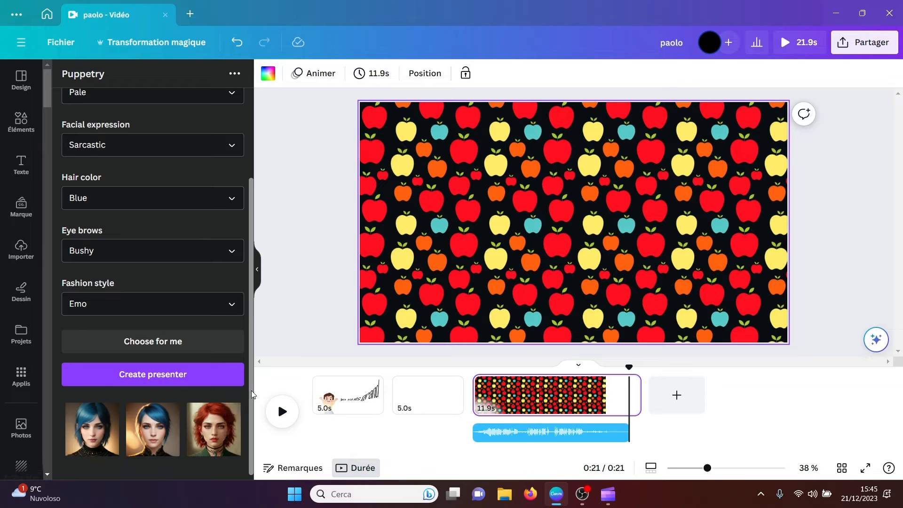
Step: Generate a Puppetry video from the second blue-haired presenter, using the script "Life's like a movie. Write your own ending." and the Female voice
left_click_drag(251, 391, 165, 212)
left_click(71, 105)
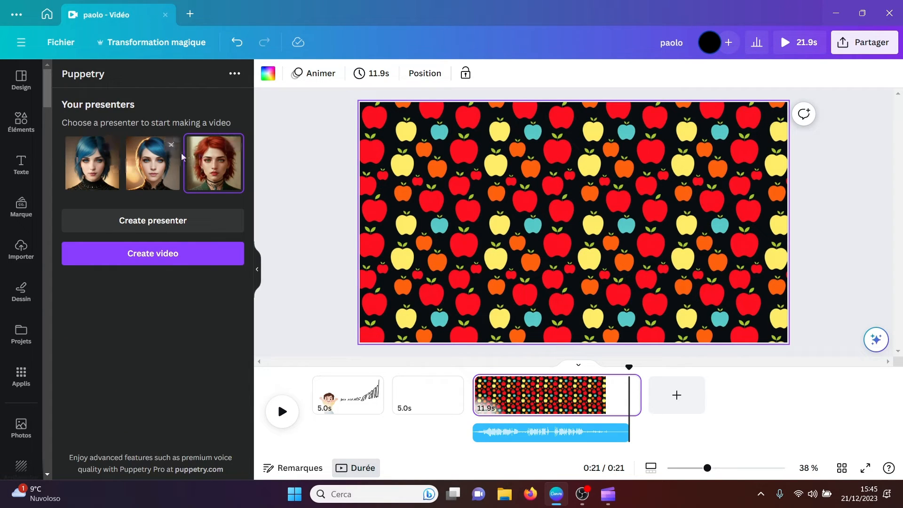
left_click(158, 168)
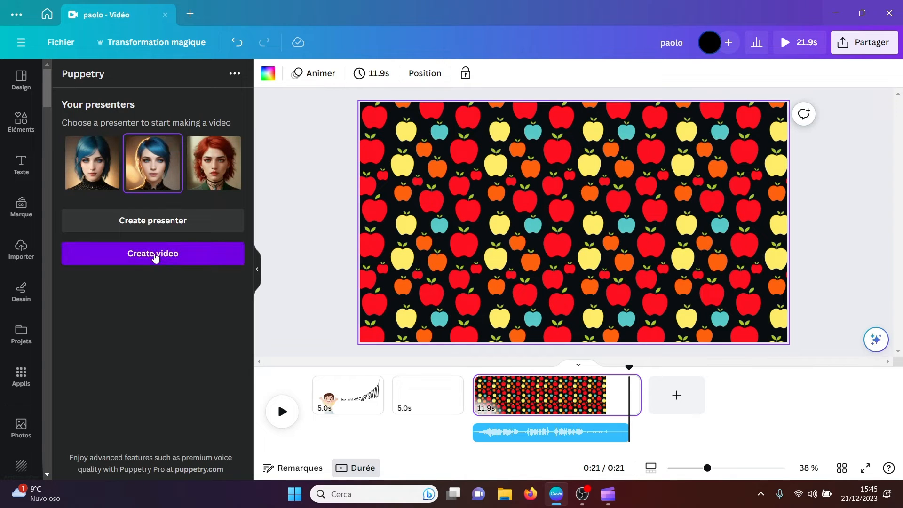
left_click(156, 256)
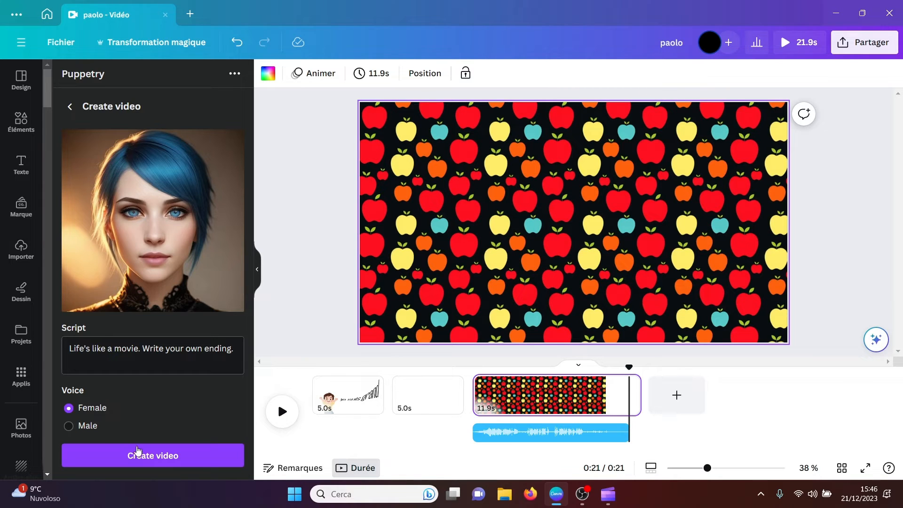
left_click(142, 455)
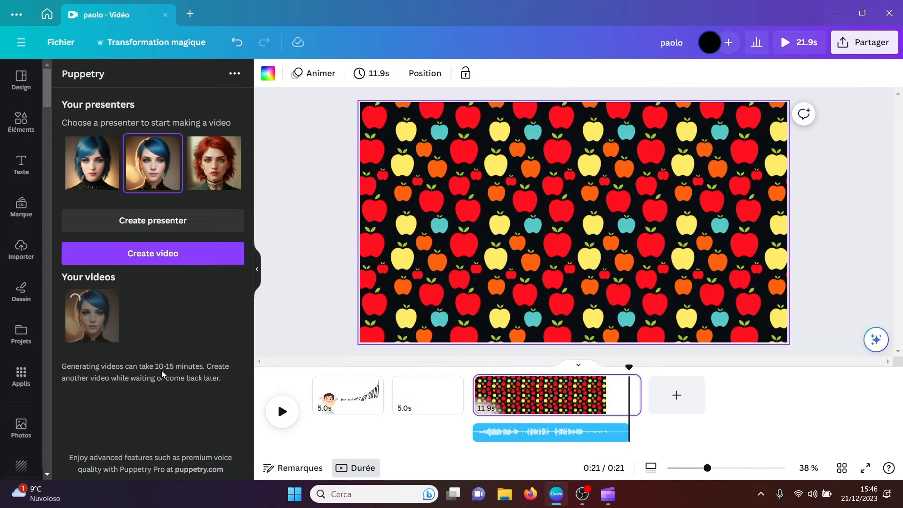
Step: Find the Social Bellow app among Canva's apps, open it and dismiss its notice about tokens
left_click(21, 376)
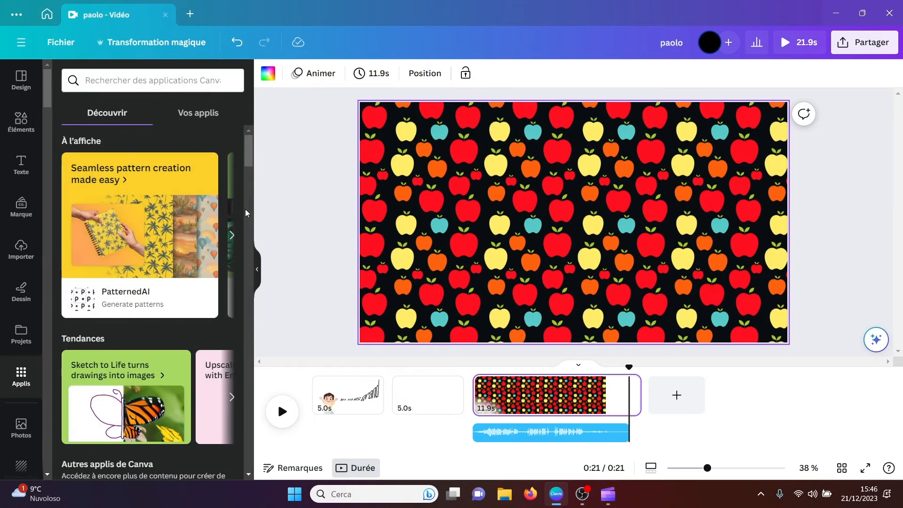
left_click_drag(248, 149, 248, 259)
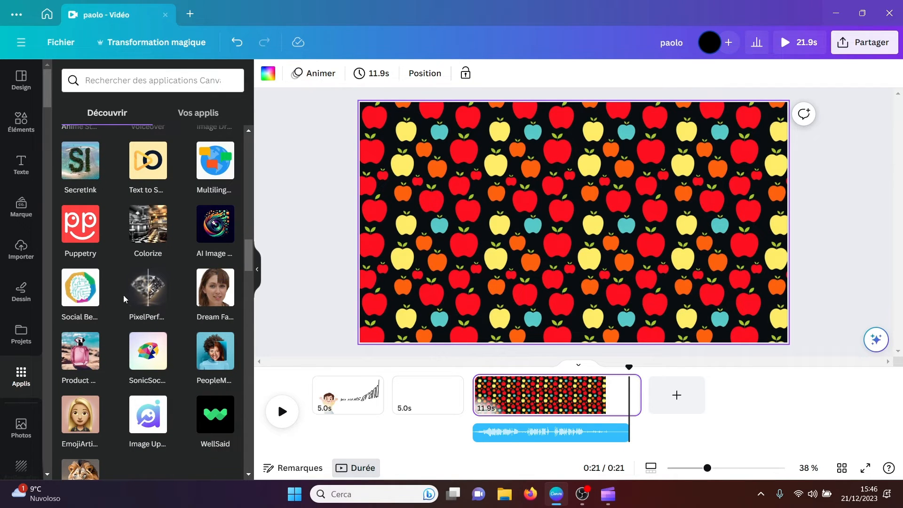
left_click(86, 294)
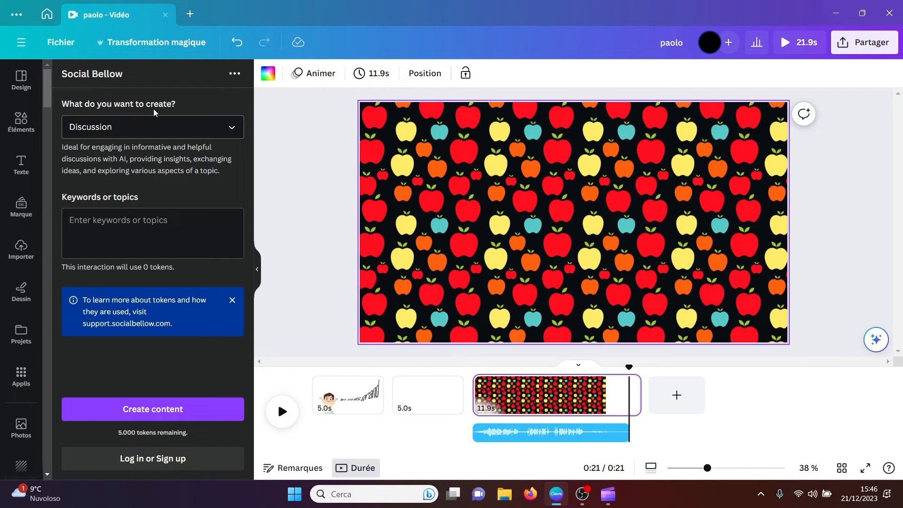
left_click(232, 300)
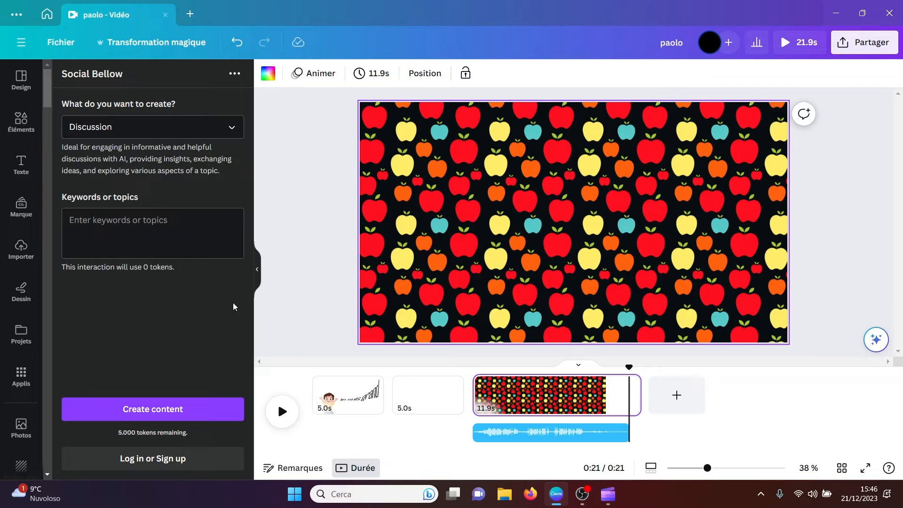
Step: Generate a Blog post in Social Bellow with the keywords "Tutorial Canva" and read it through to the end
left_click(232, 127)
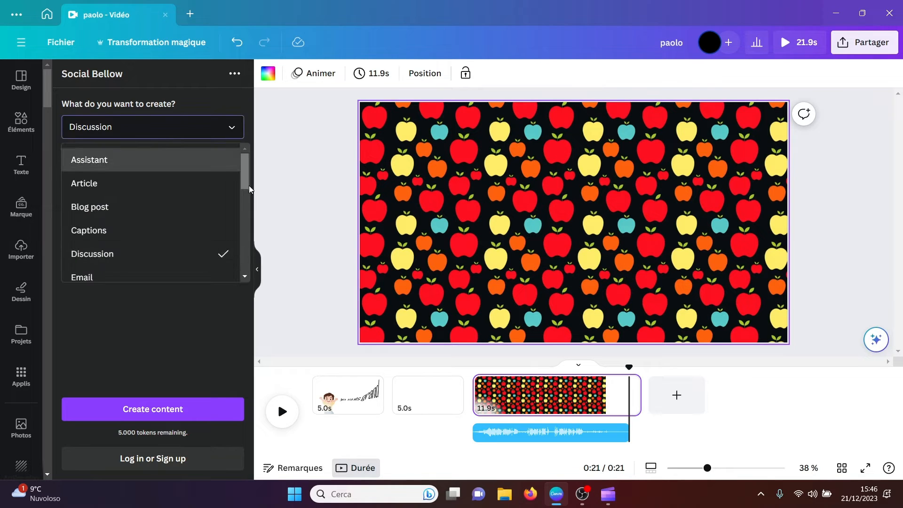
left_click(203, 212)
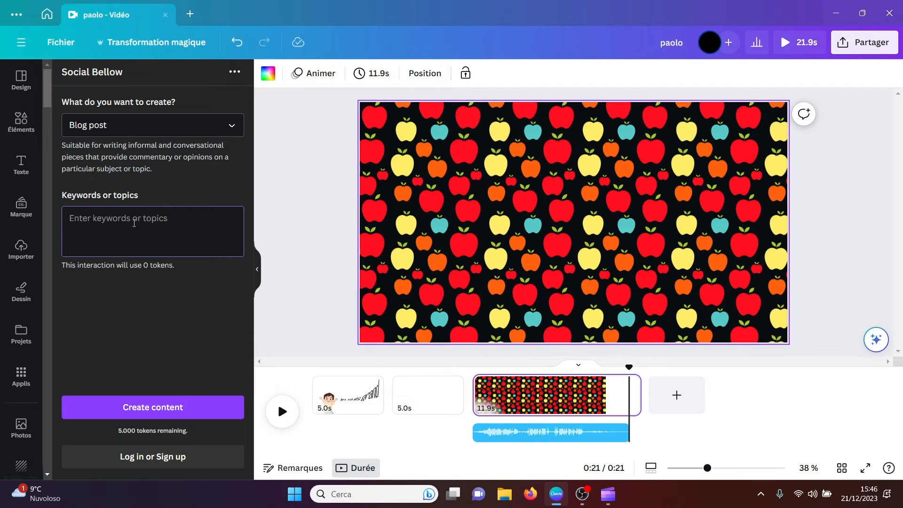
type("Tutorial Canva")
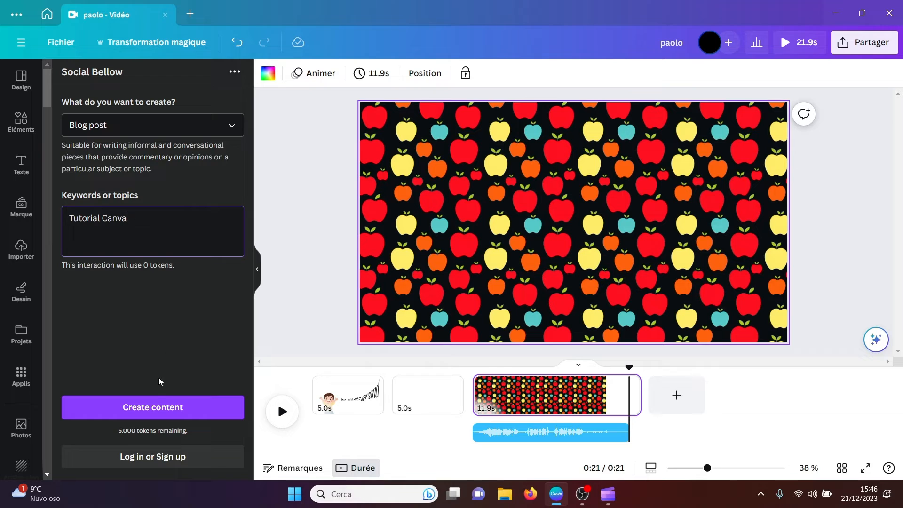
left_click(151, 408)
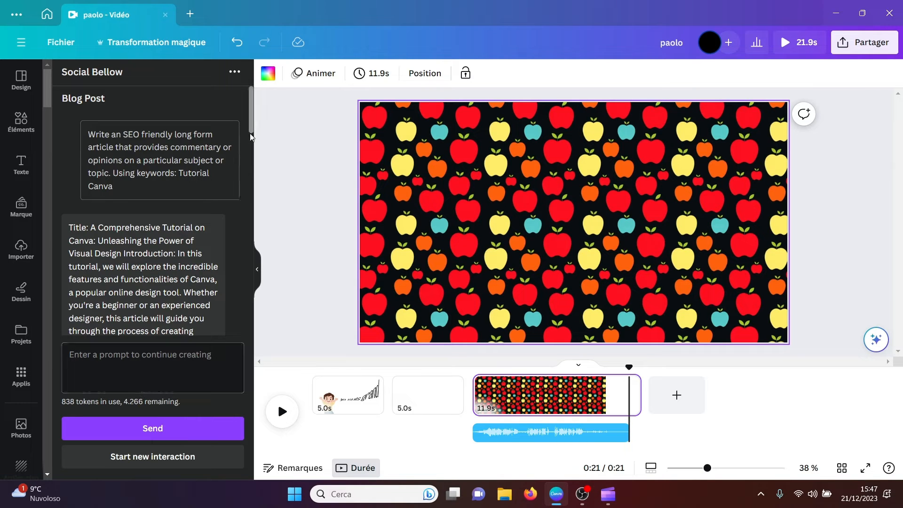
left_click_drag(252, 133, 258, 368)
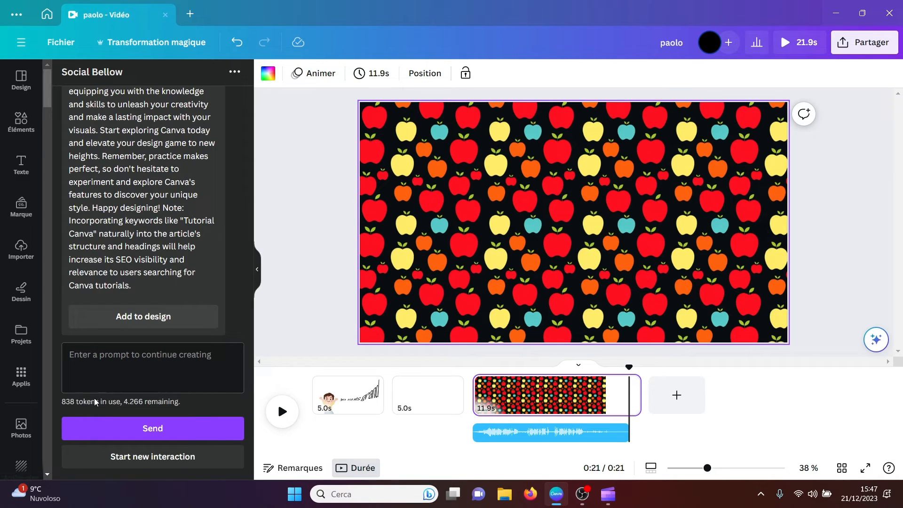
Step: Find the Product Studio app among Canva's apps and open it
left_click(21, 376)
left_click_drag(248, 176, 248, 262)
scroll(249, 266, "down", 2)
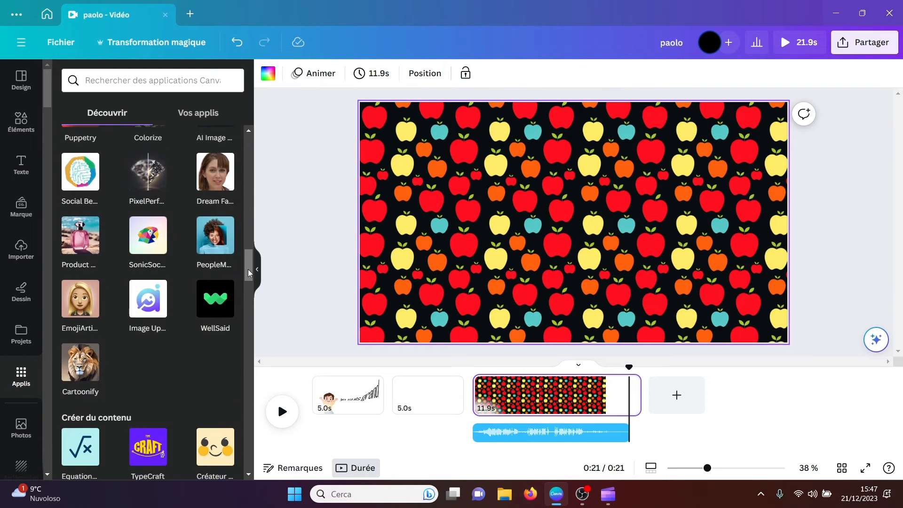
left_click(78, 243)
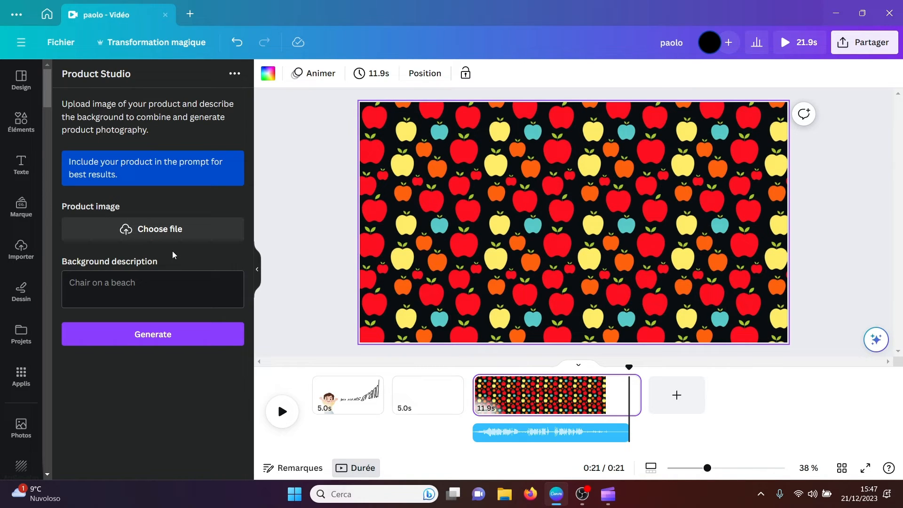
Step: Generate a product image from the brown handbag photo with the background description "on the sea", and delete it from the page
left_click(163, 235)
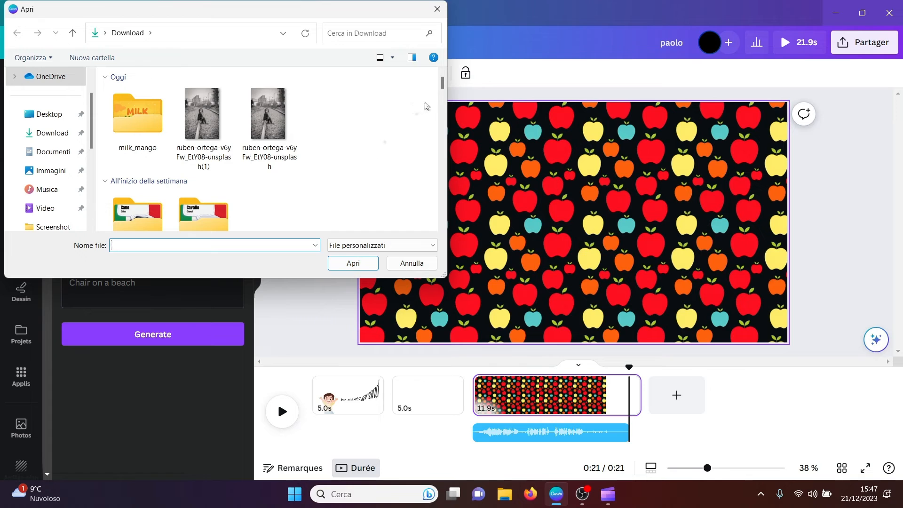
left_click_drag(445, 87, 445, 106)
left_click(275, 172)
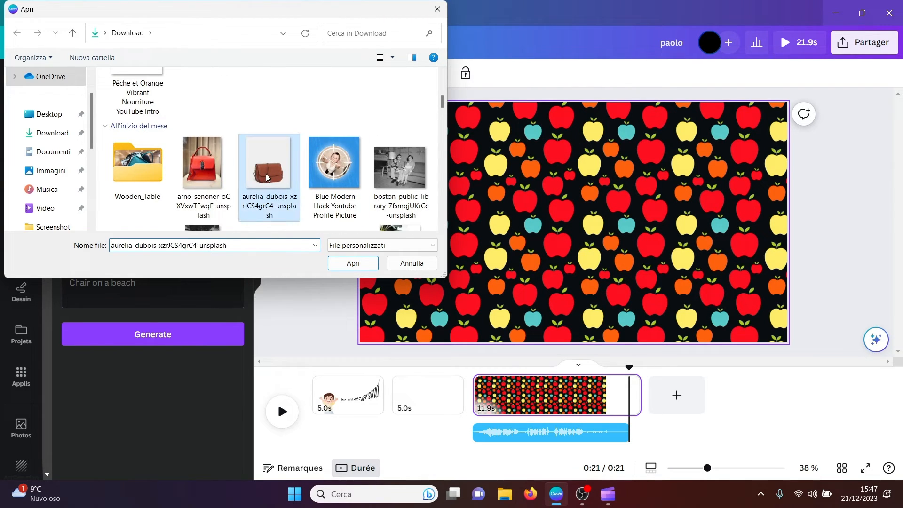
left_click(352, 264)
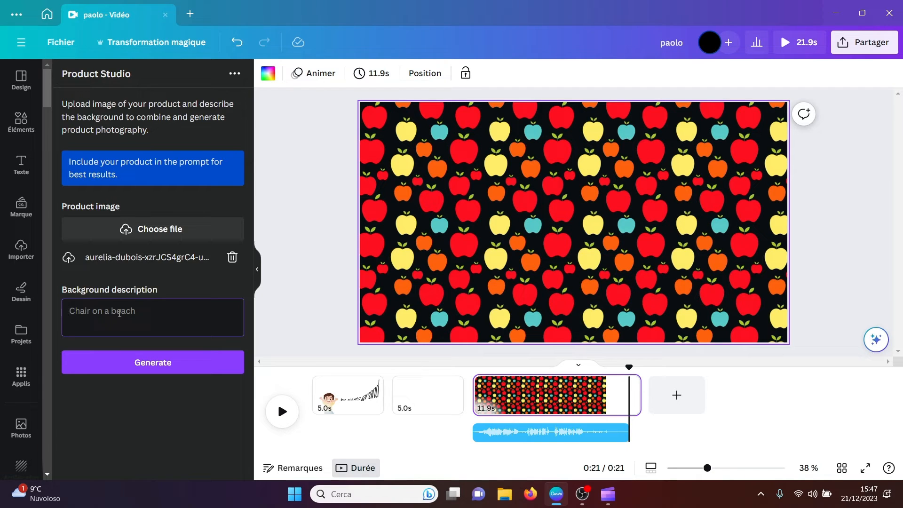
type("on the sea")
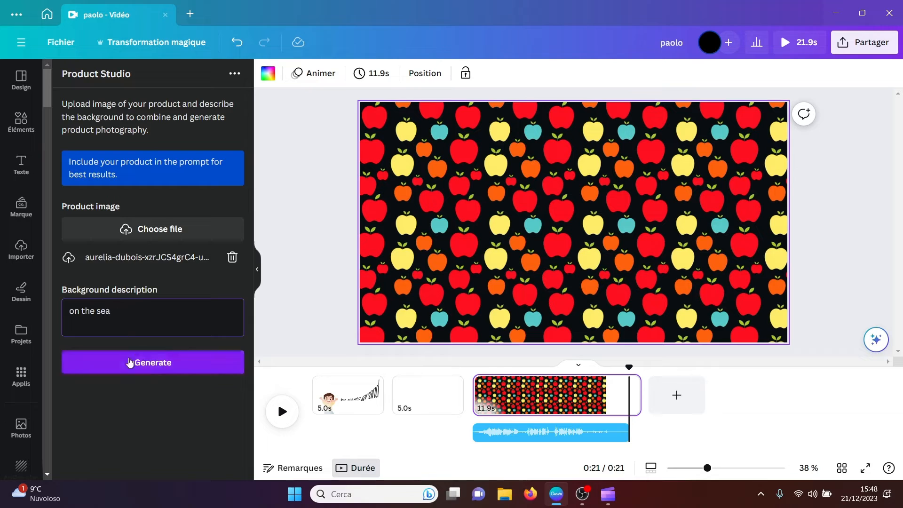
left_click(133, 365)
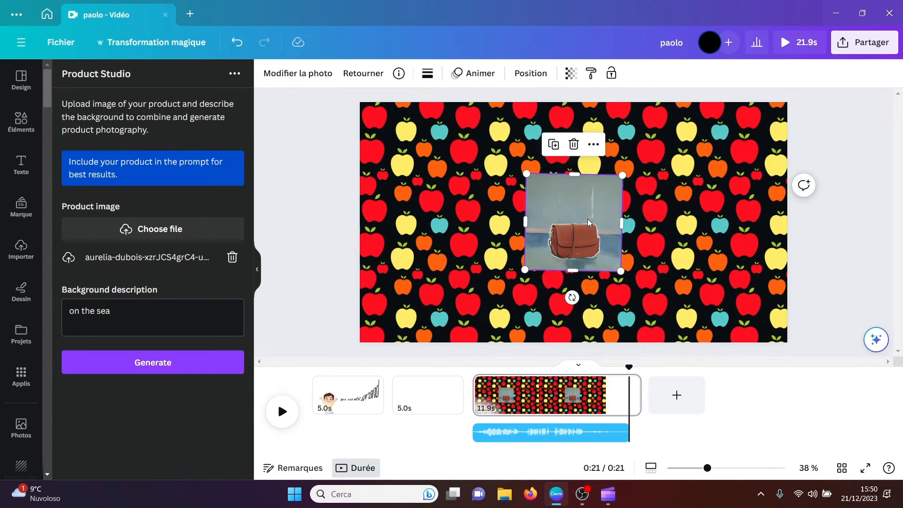
key("Delete")
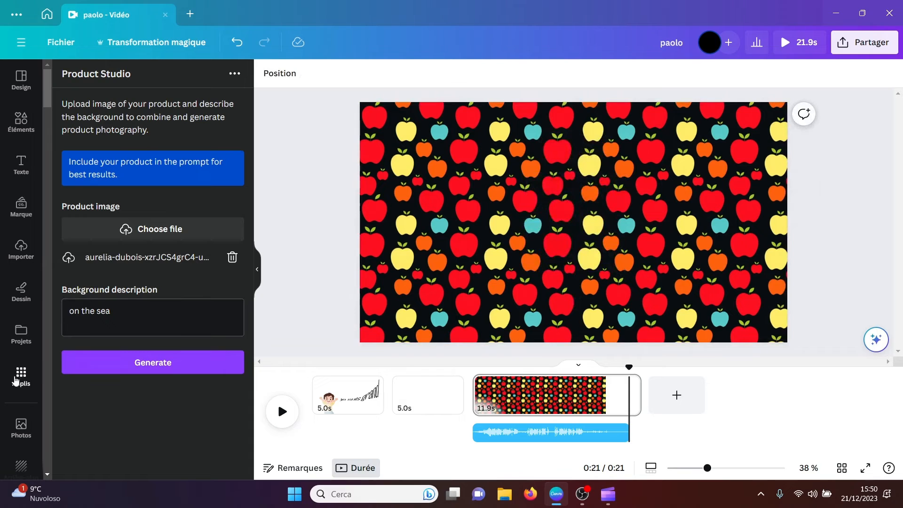
Step: Find the Dream Face app among Canva's apps and open it
left_click(14, 380)
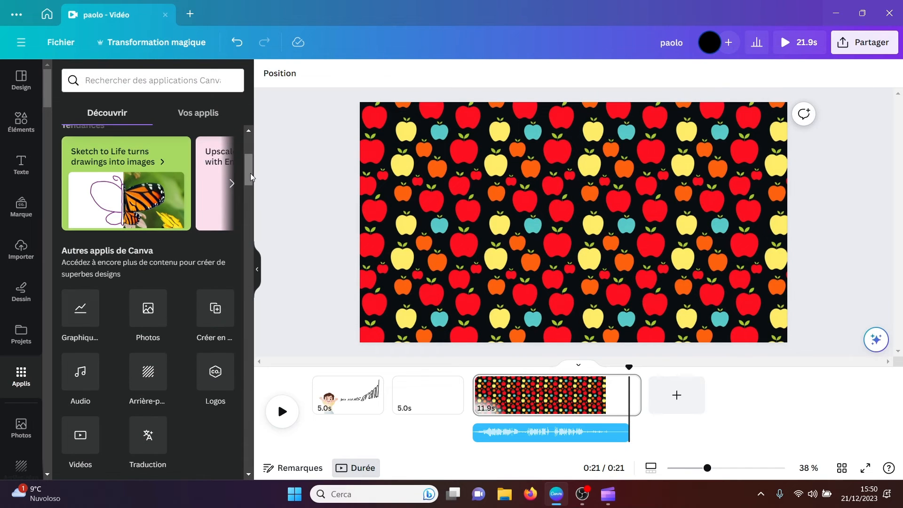
scroll(249, 184, "down", 2)
left_click_drag(249, 187, 246, 266)
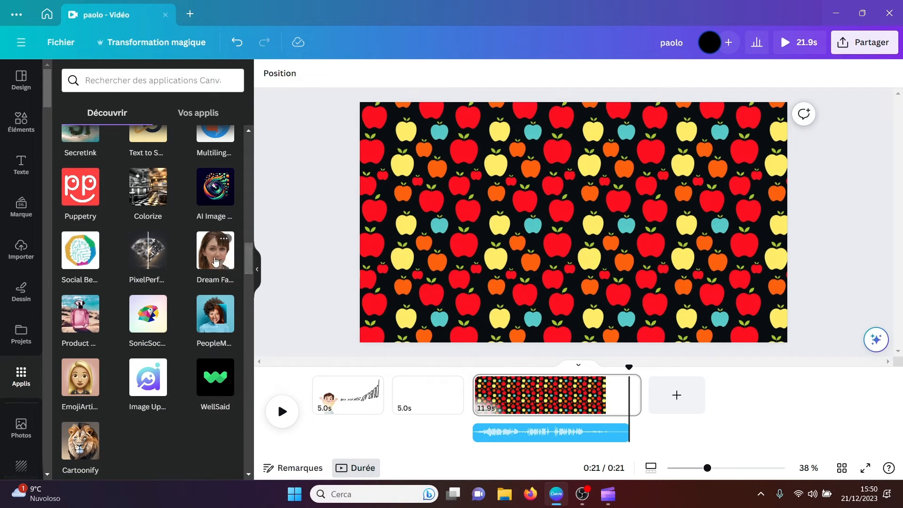
left_click(215, 261)
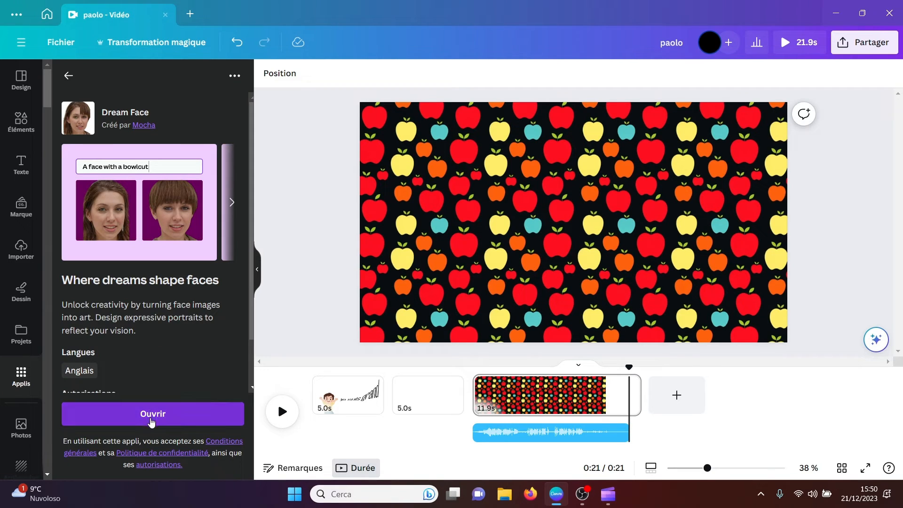
left_click(150, 422)
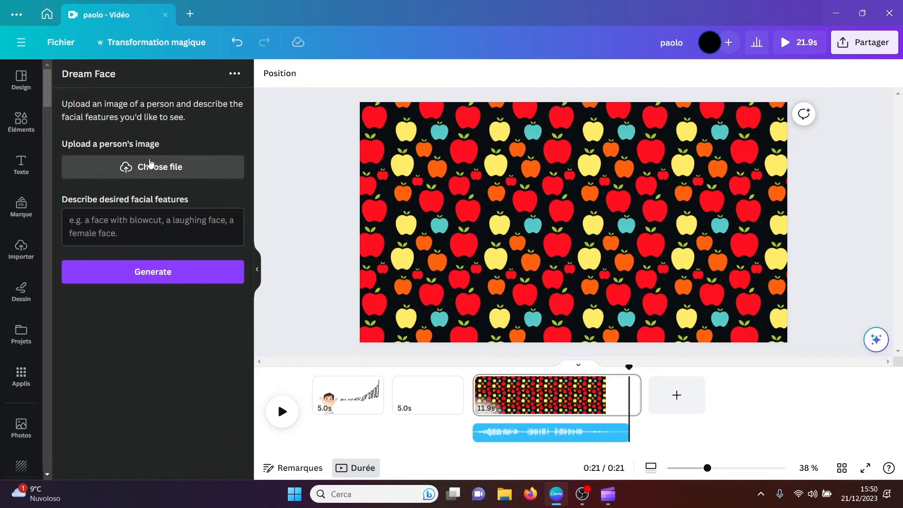
Step: Try to generate a Dream Face portrait from the uploaded 323A0340 photo with the facial feature description "big nose"
left_click(149, 168)
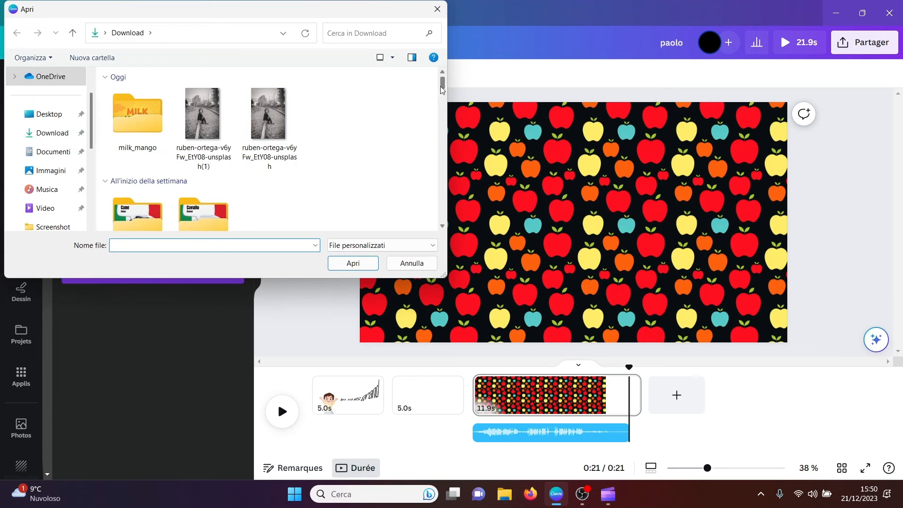
left_click_drag(442, 87, 439, 144)
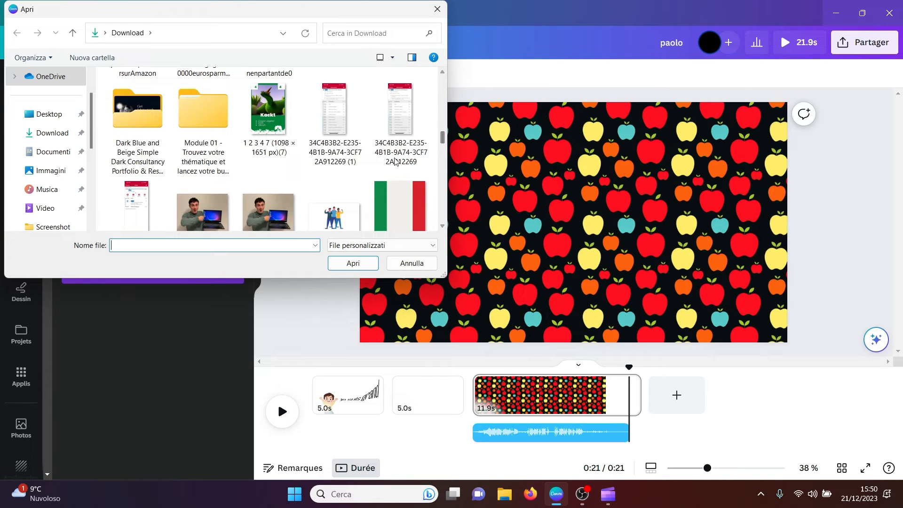
left_click(265, 214)
left_click(353, 263)
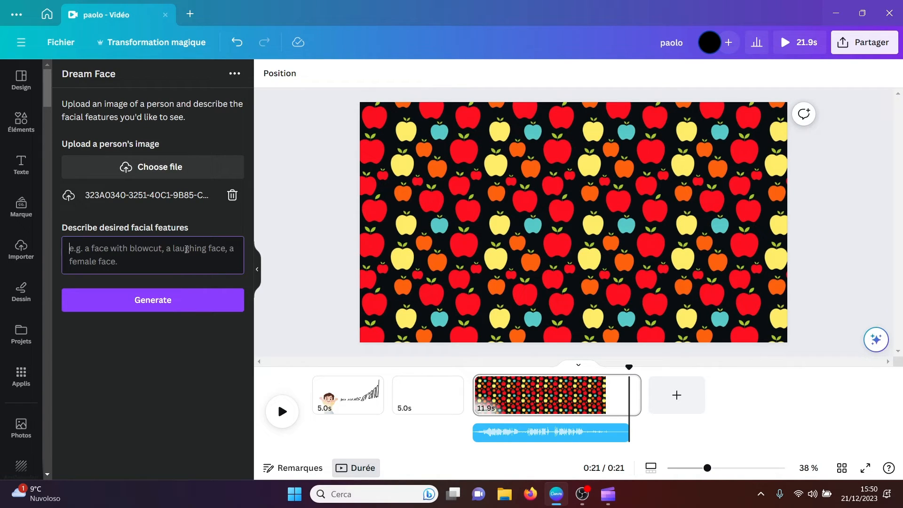
type("big nose")
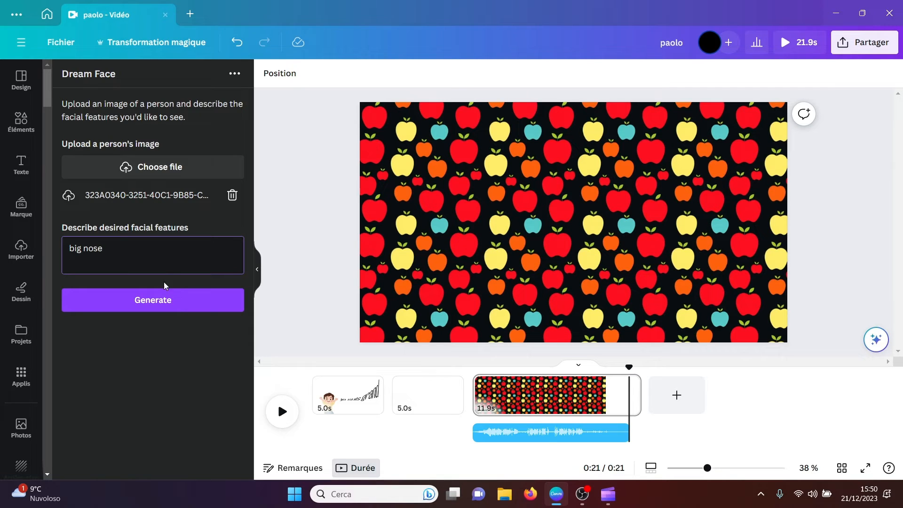
left_click(157, 305)
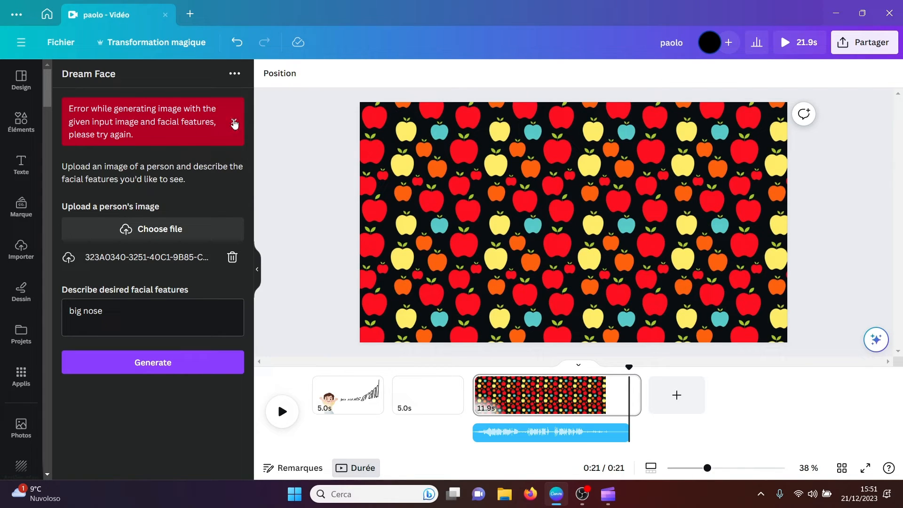
Step: Dismiss the error and retry the "big nose" generation with the "Blue Modern Business Man" image uploaded instead
left_click(235, 124)
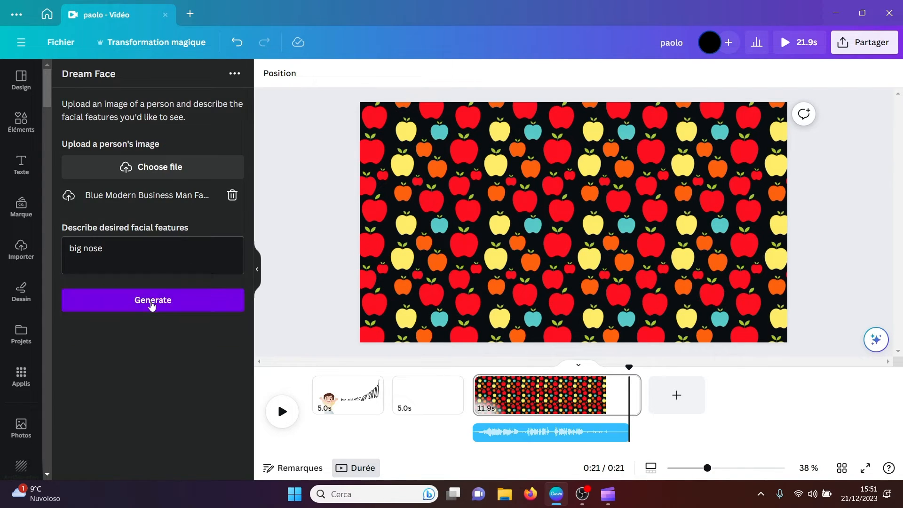
left_click(152, 301)
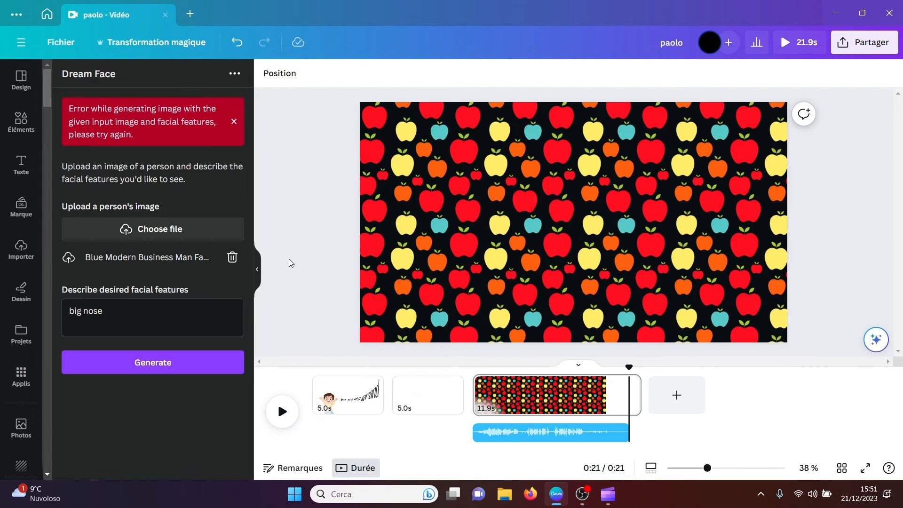
Step: Dismiss the Dream Face error, then find the PeopleMaker app among Canva's apps and open it
left_click(234, 121)
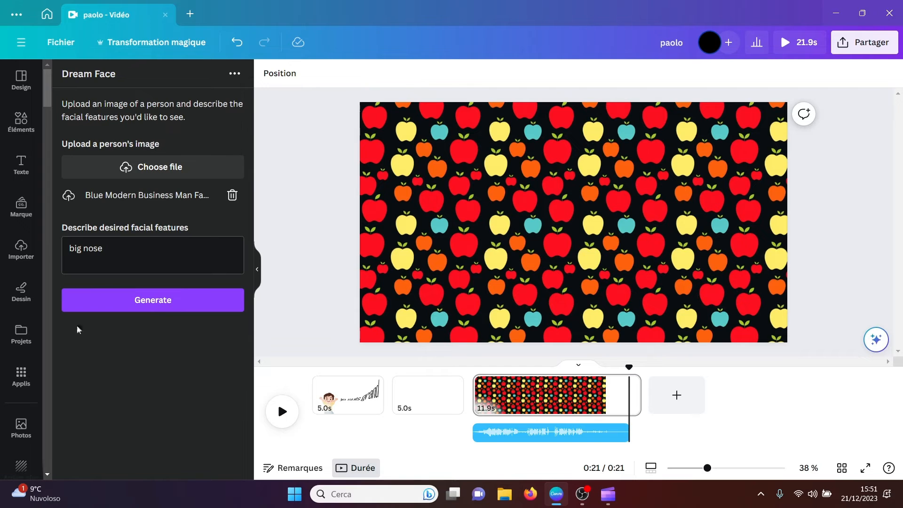
left_click(22, 379)
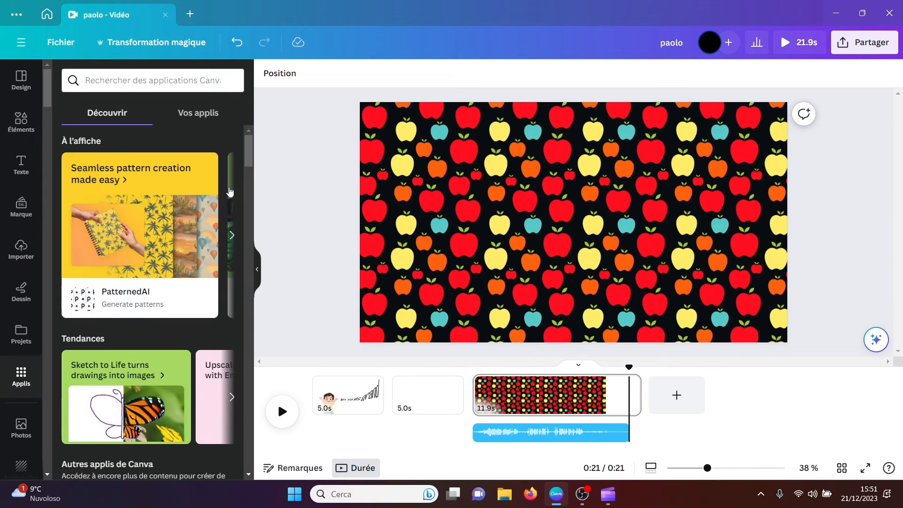
left_click_drag(247, 151, 248, 273)
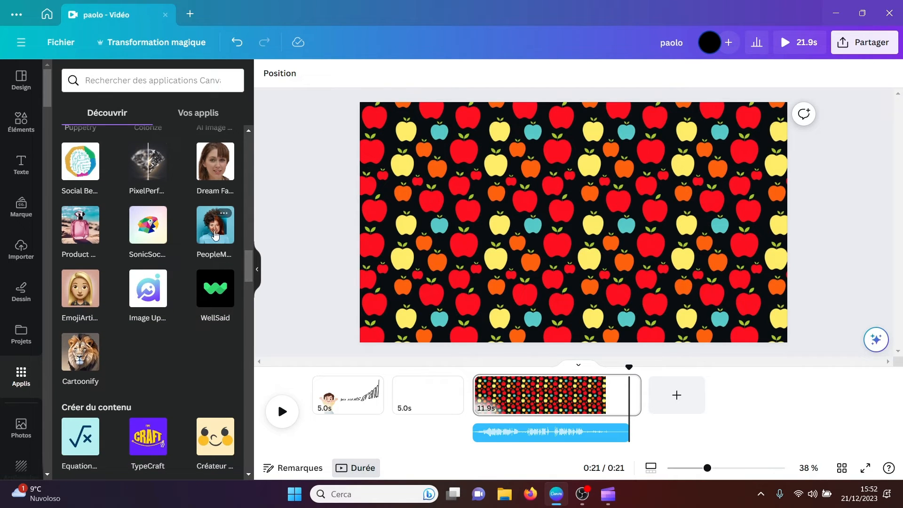
left_click(216, 234)
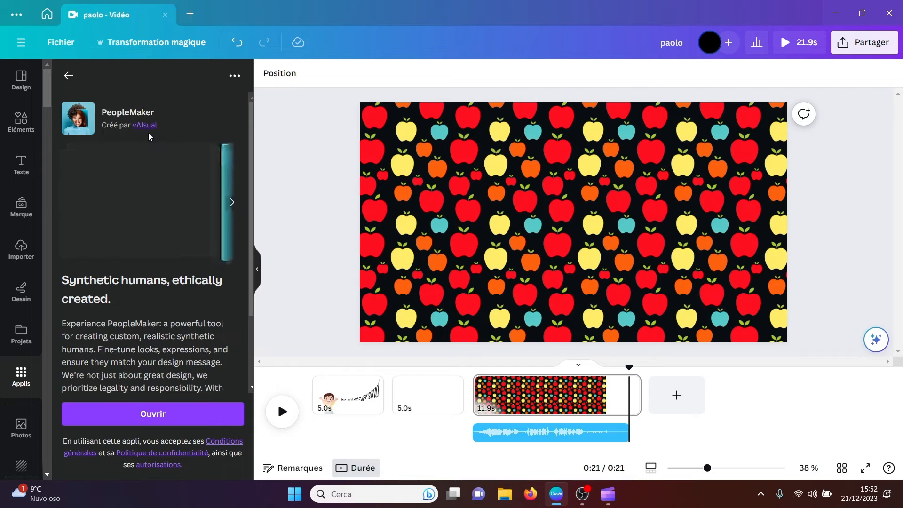
left_click(146, 416)
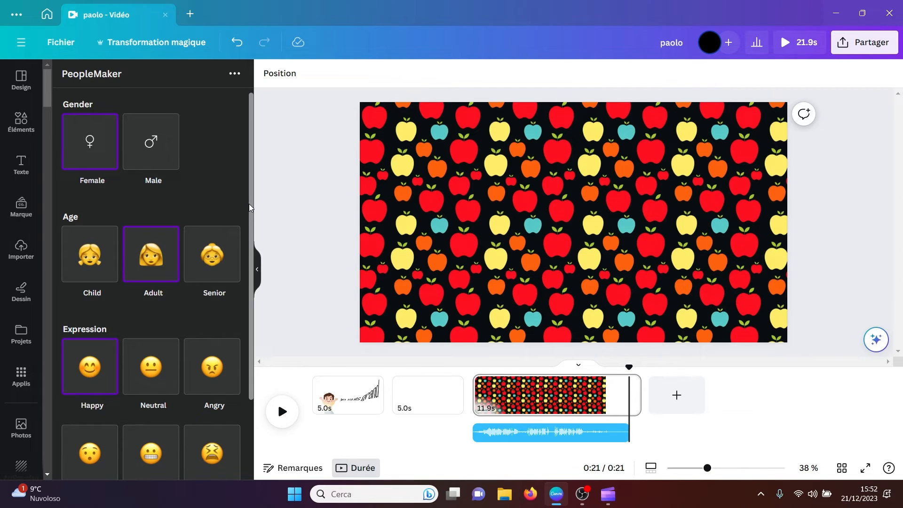
Step: Generate a synthetic adult female person with the Disgusted expression in PeopleMaker
scroll(238, 278, "down", 2)
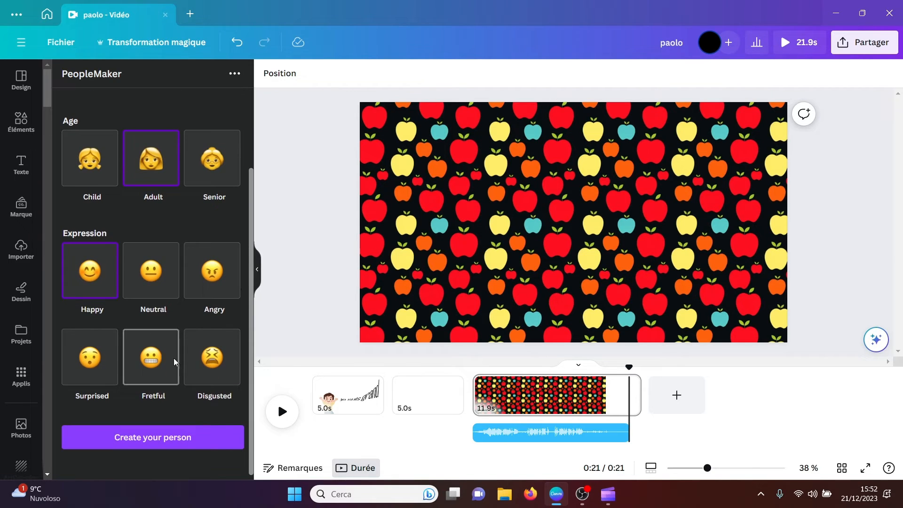
left_click(207, 372)
left_click(170, 439)
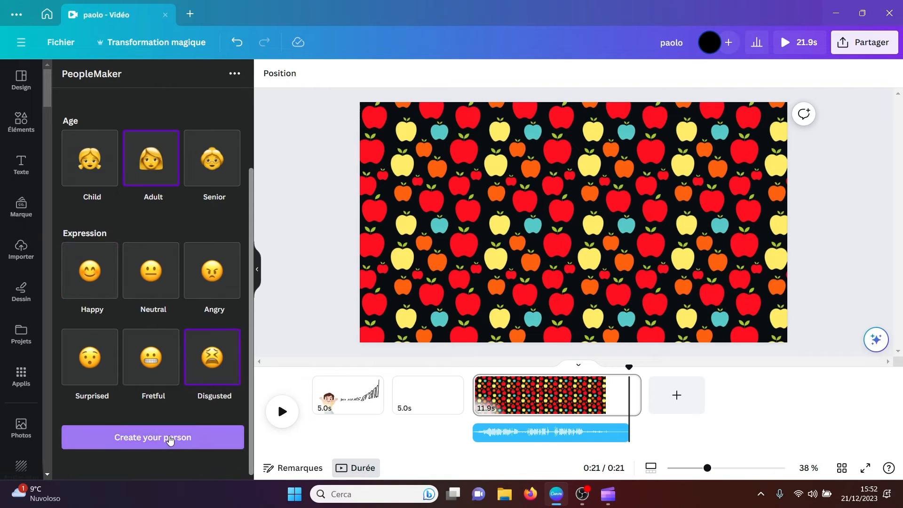
left_click(207, 271)
left_click(205, 362)
left_click(161, 438)
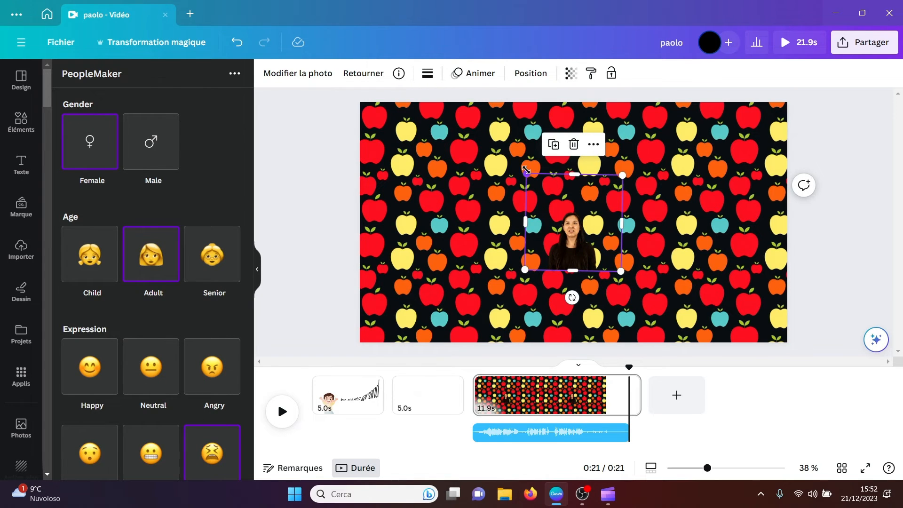
Step: Enlarge the generated woman and place her at the page's bottom edge, near the centre
left_click_drag(526, 174, 215, 84)
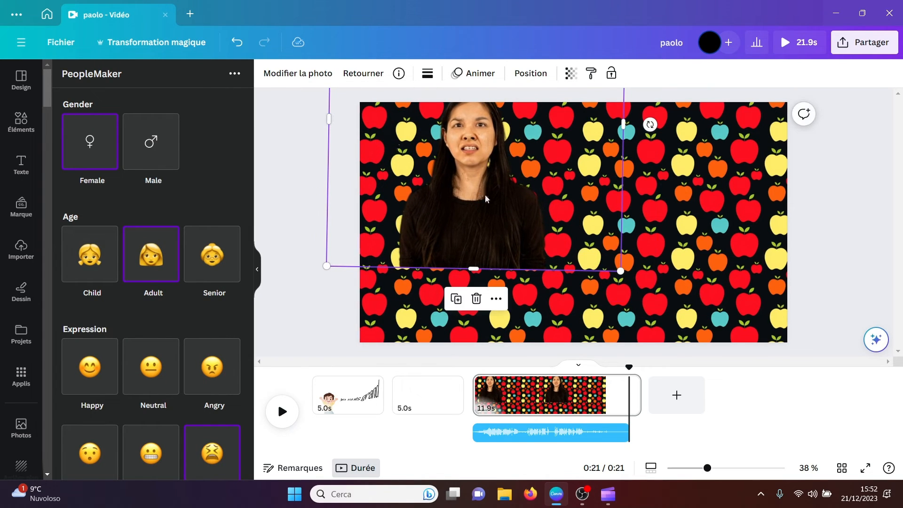
left_click_drag(489, 199, 537, 267)
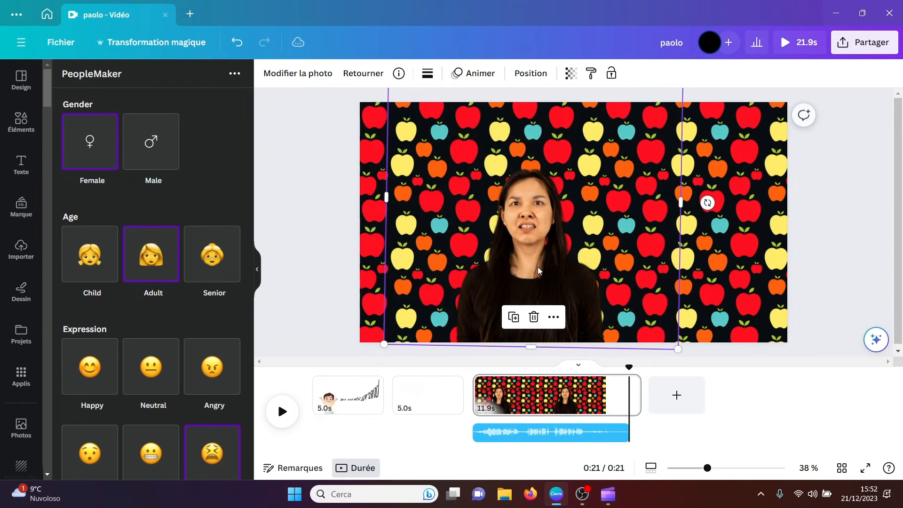
left_click(313, 227)
Step: Generate a second synthetic person as a male child with the Happy expression
left_click(151, 152)
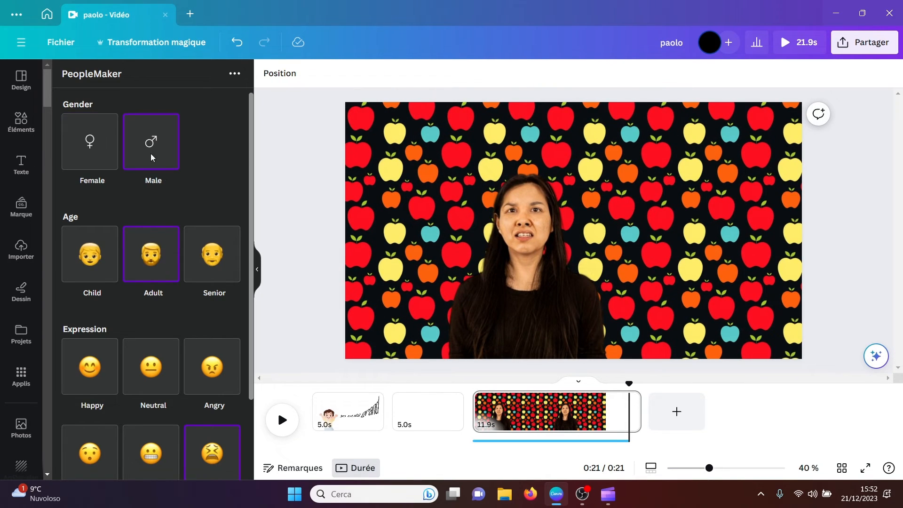
left_click(96, 262)
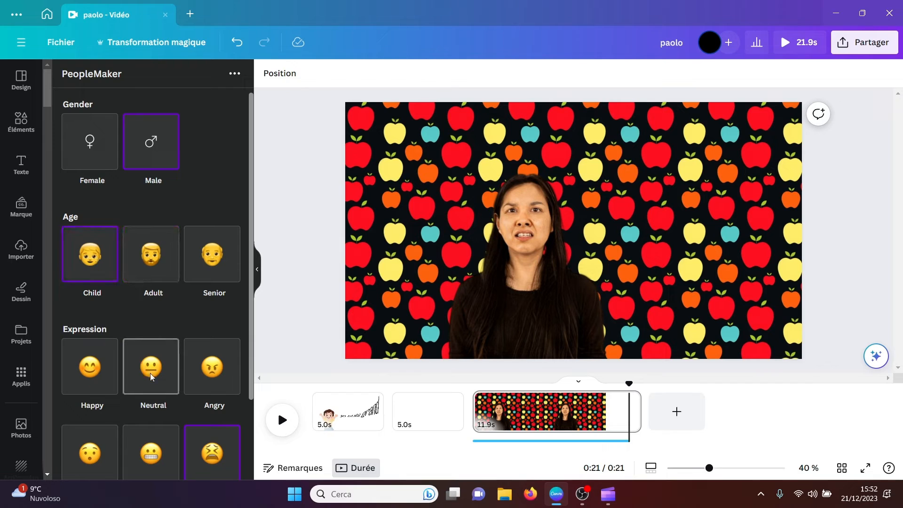
left_click(90, 374)
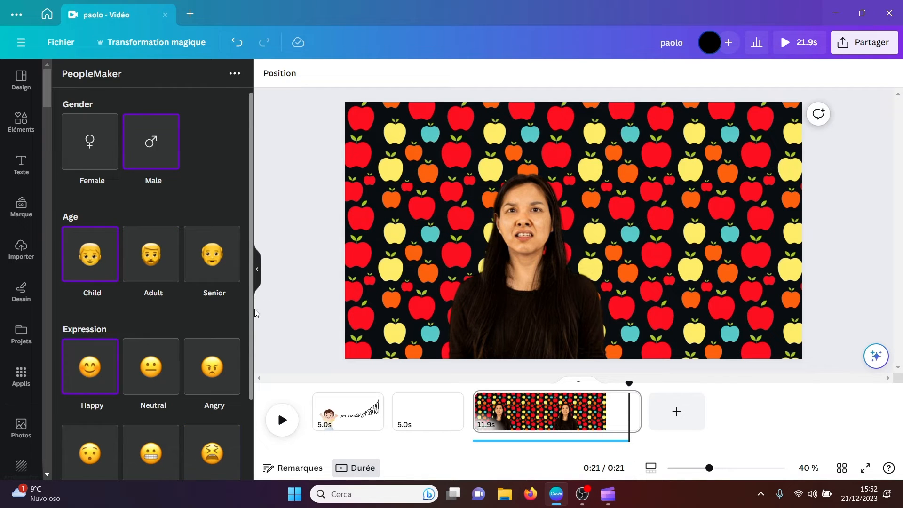
left_click_drag(252, 313, 249, 431)
left_click(175, 438)
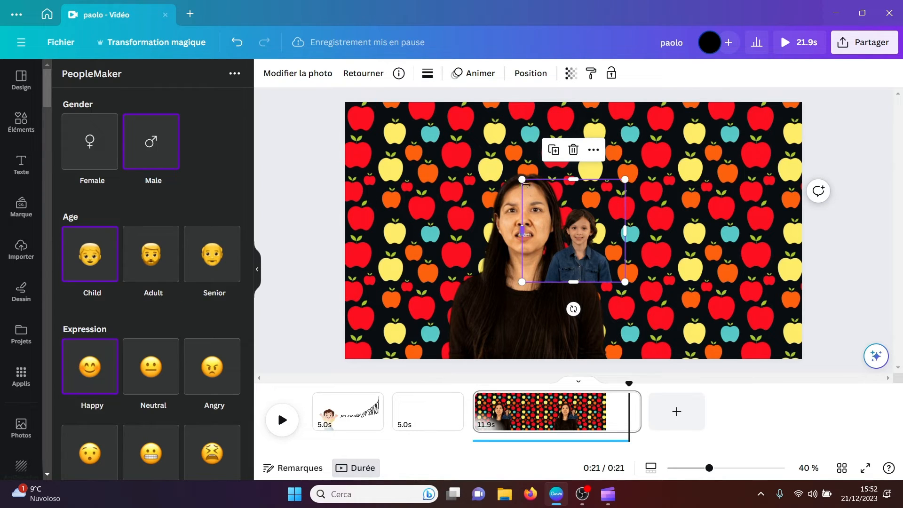
Step: Enlarge the generated boy and place him beside the woman, on her right-hand side of the picture
left_click_drag(520, 178, 353, 19)
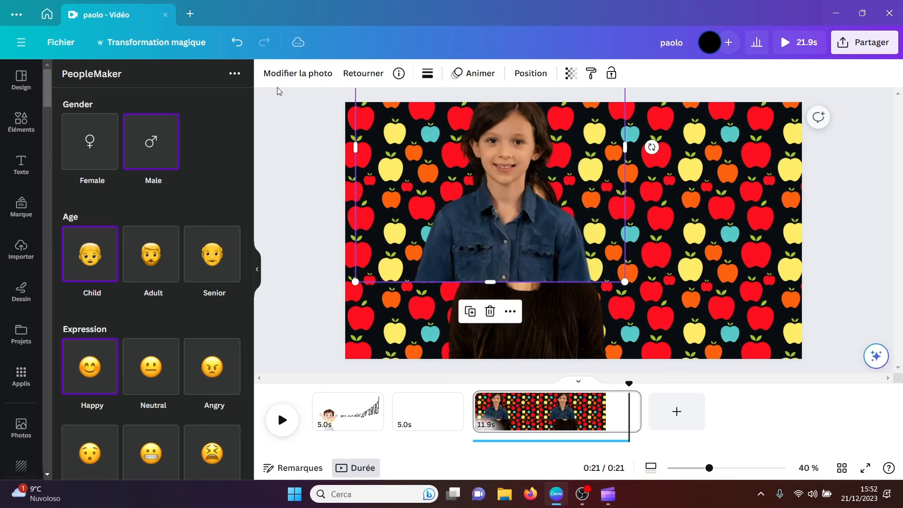
left_click_drag(512, 188, 677, 277)
left_click(310, 211)
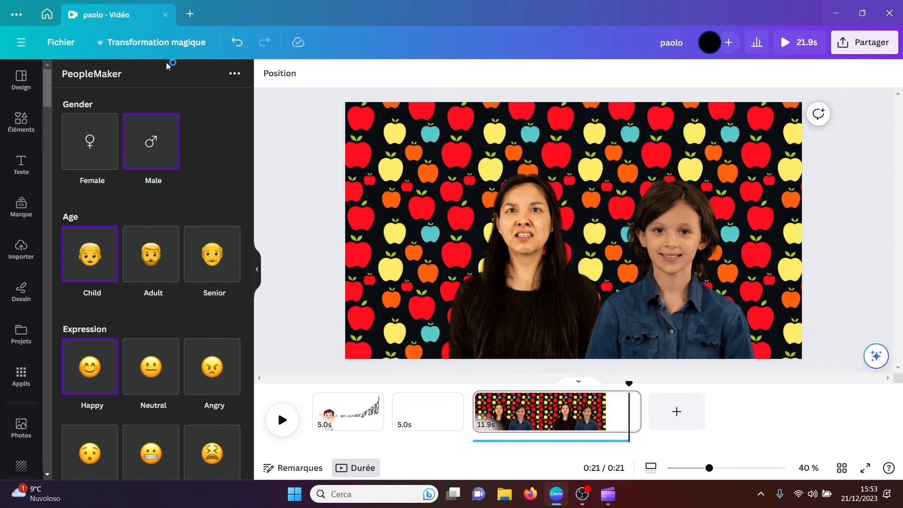
Step: Find the EmojiArtist app among Canva's apps and open it
left_click(21, 376)
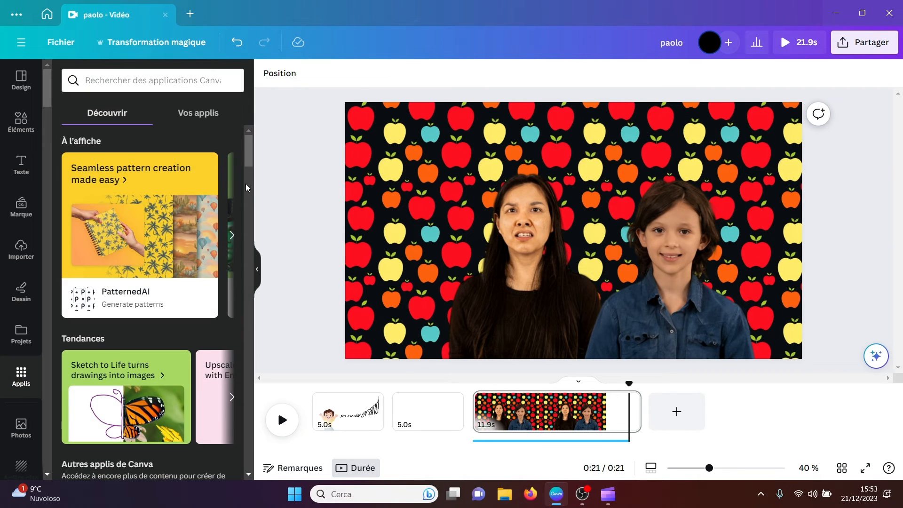
left_click_drag(247, 170, 245, 282)
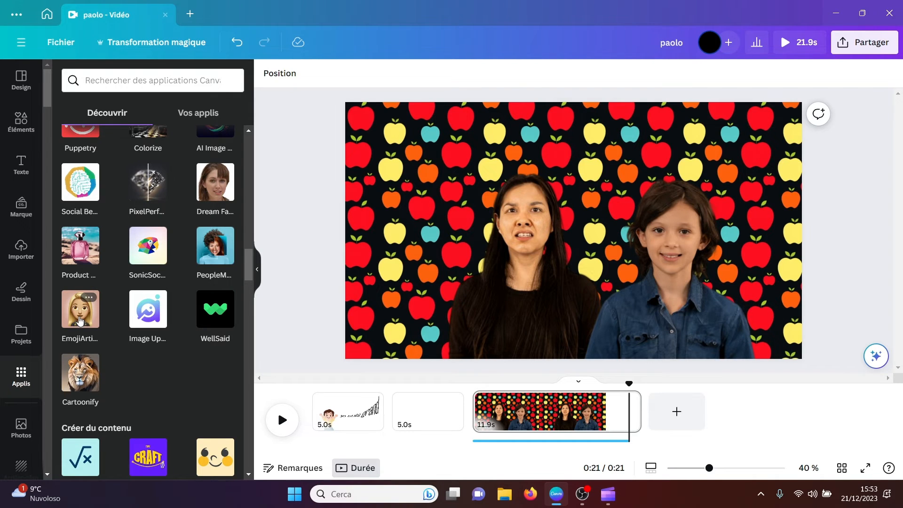
left_click(79, 321)
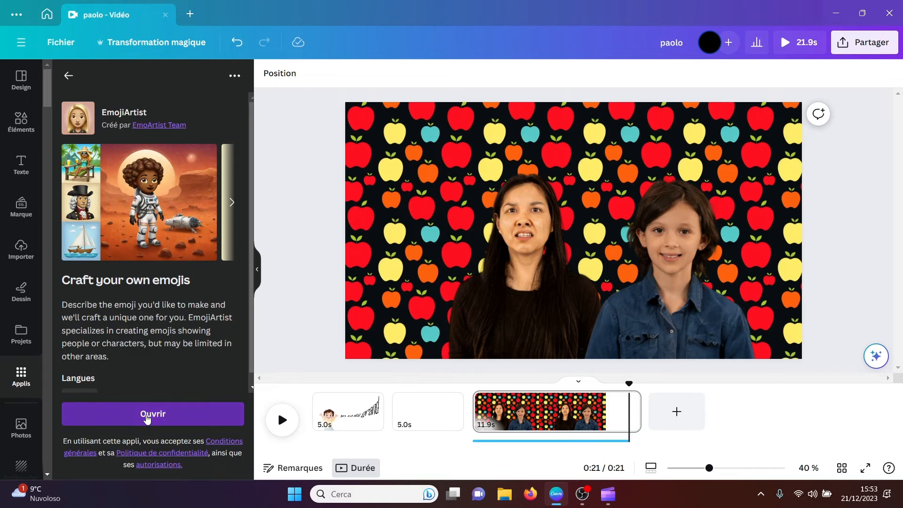
left_click(146, 413)
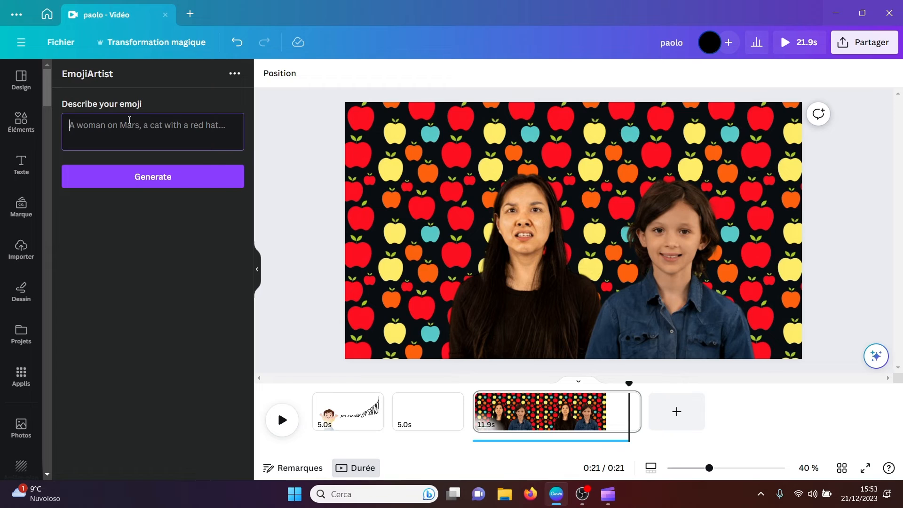
Step: Generate an emoji from the description "un canard sur le soleil", and delete it from the page
type("un")
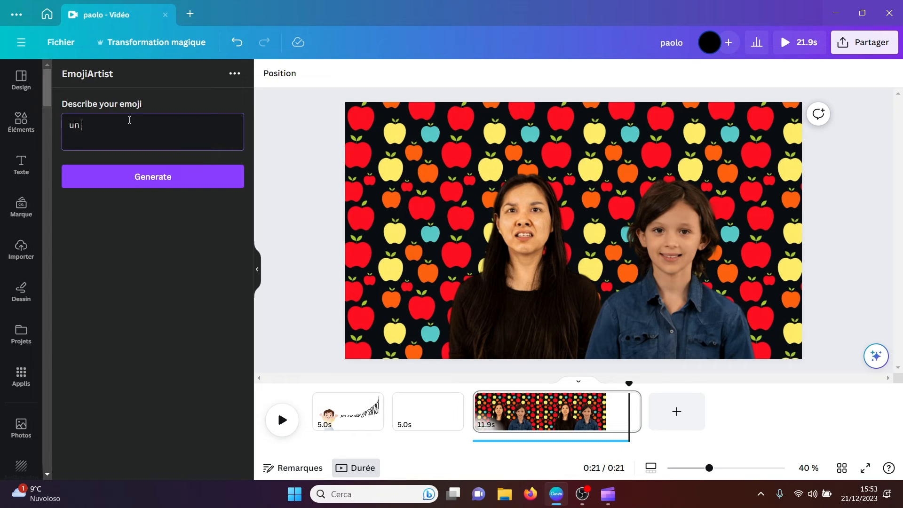
type(" canard sur le soleil")
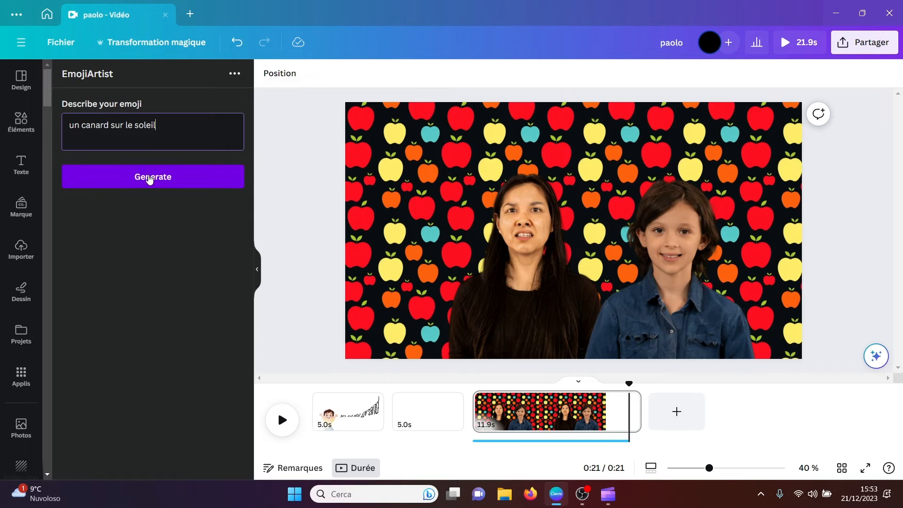
left_click(149, 178)
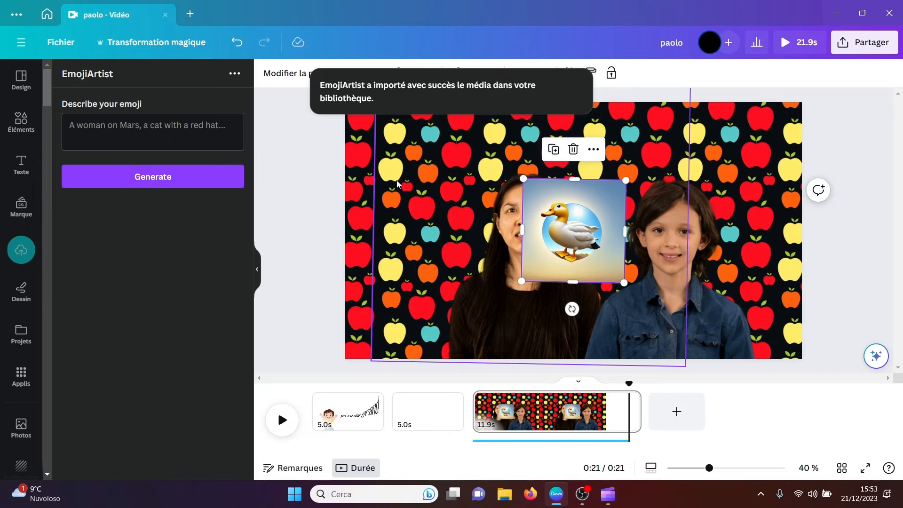
left_click_drag(520, 179, 437, 96)
left_click_drag(529, 200, 539, 244)
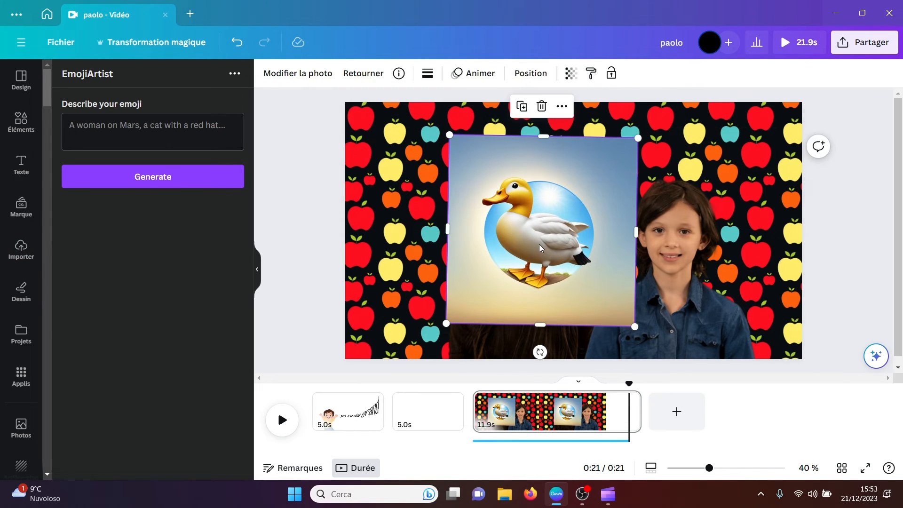
key("Delete")
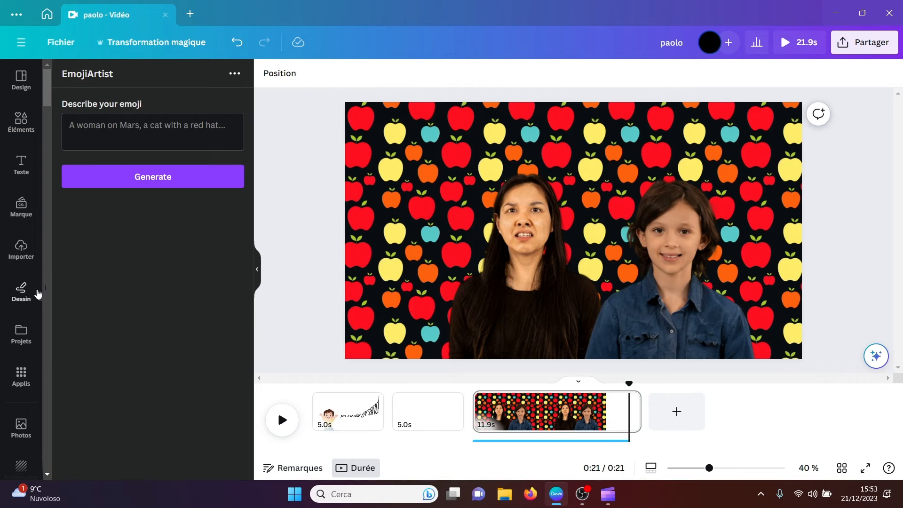
Step: Find the Image Upscaler app among Canva's apps and open it
left_click(20, 375)
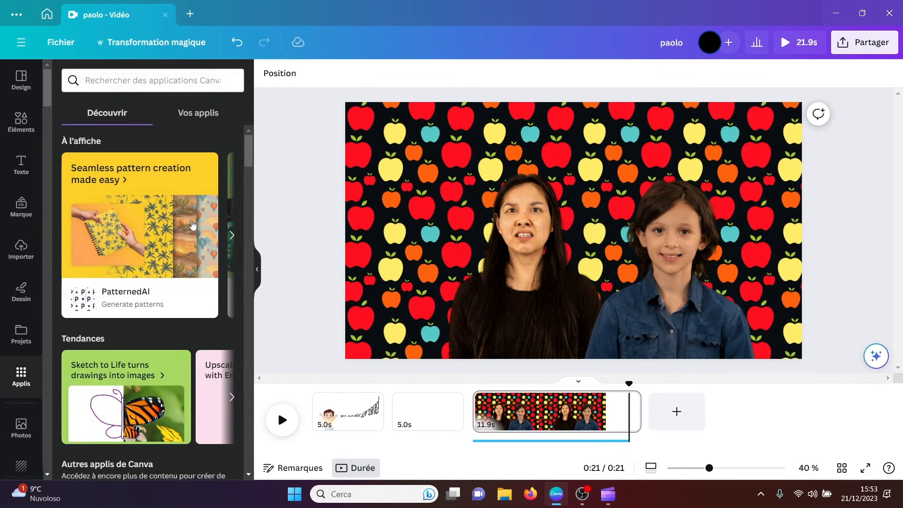
left_click_drag(247, 160, 247, 272)
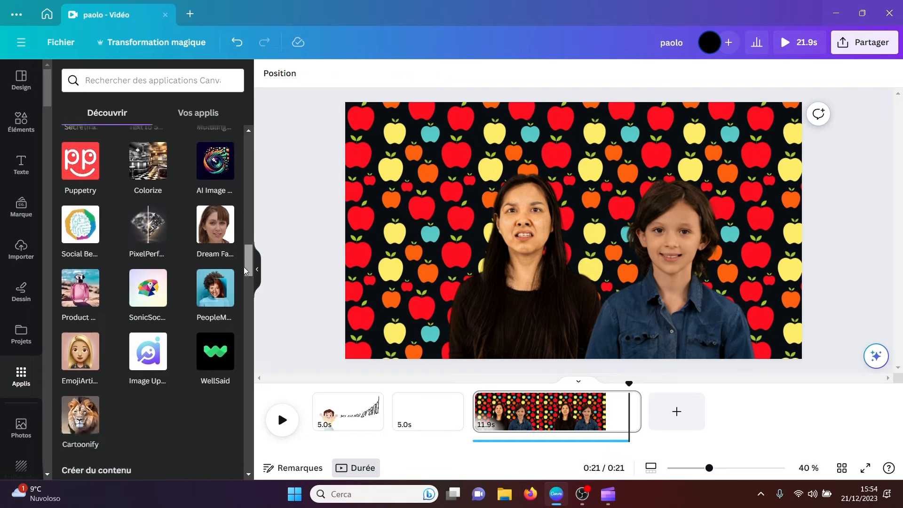
left_click(144, 352)
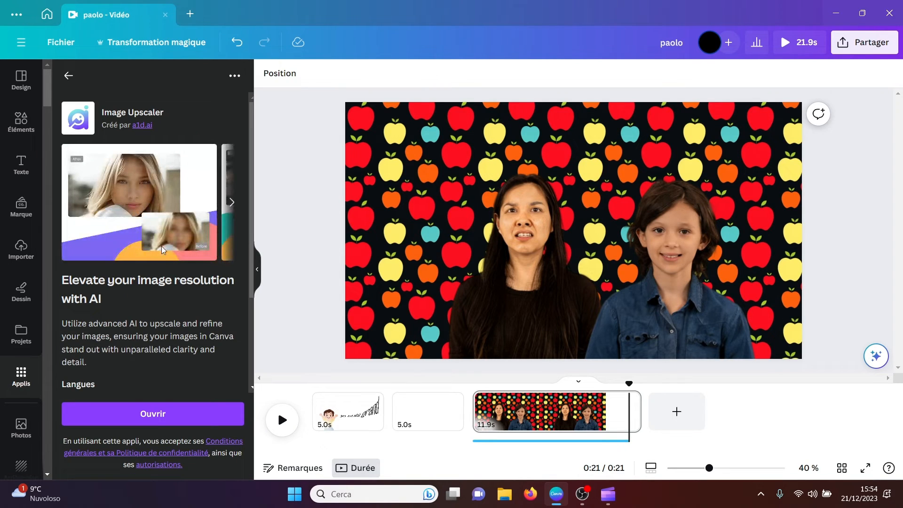
left_click(146, 415)
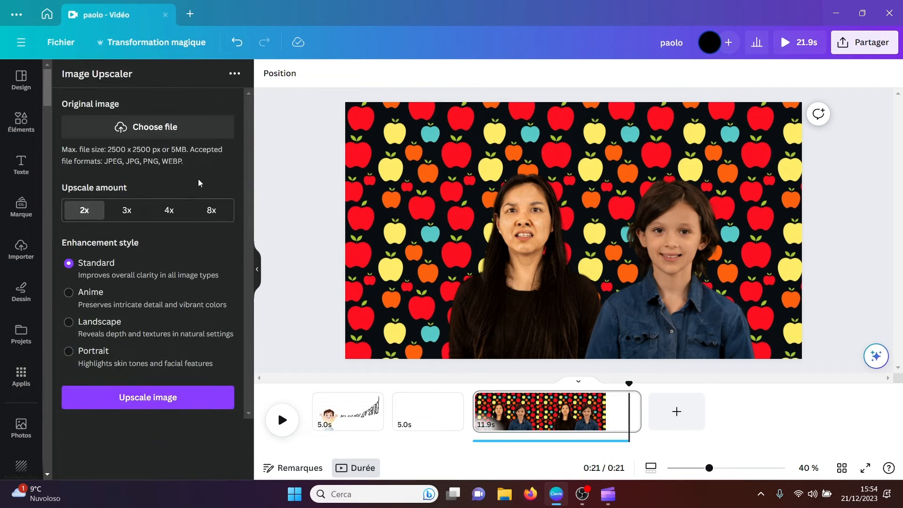
Step: Try to upload a black-and-white Unsplash photo from the Download folder as the original image, and set the upscale amount to 8x
left_click(150, 136)
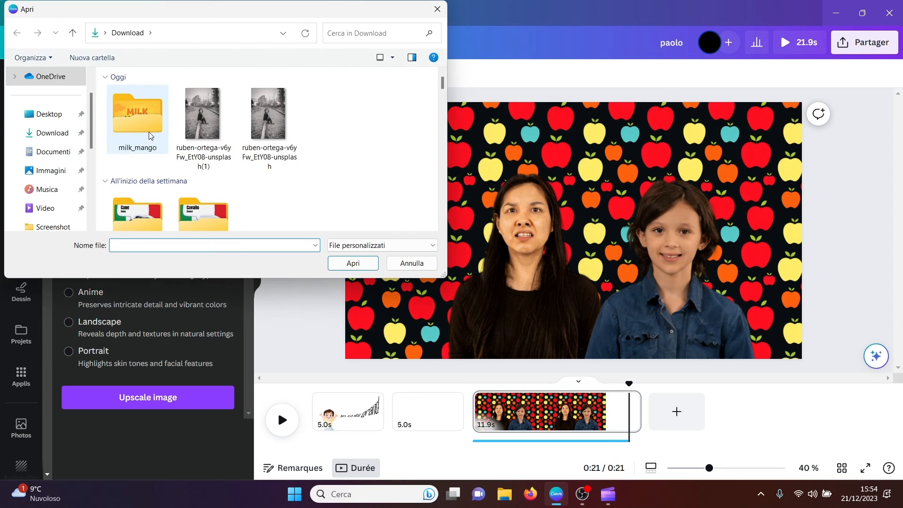
left_click(207, 121)
left_click(369, 266)
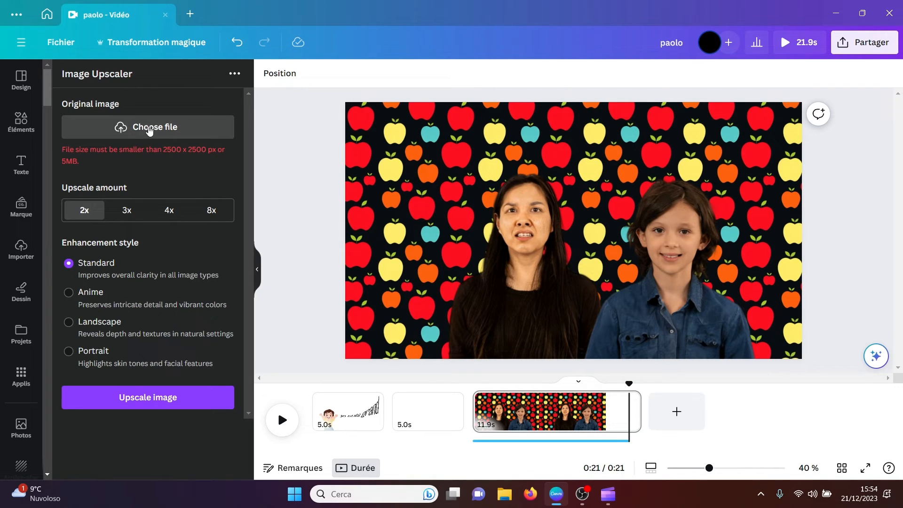
left_click(212, 212)
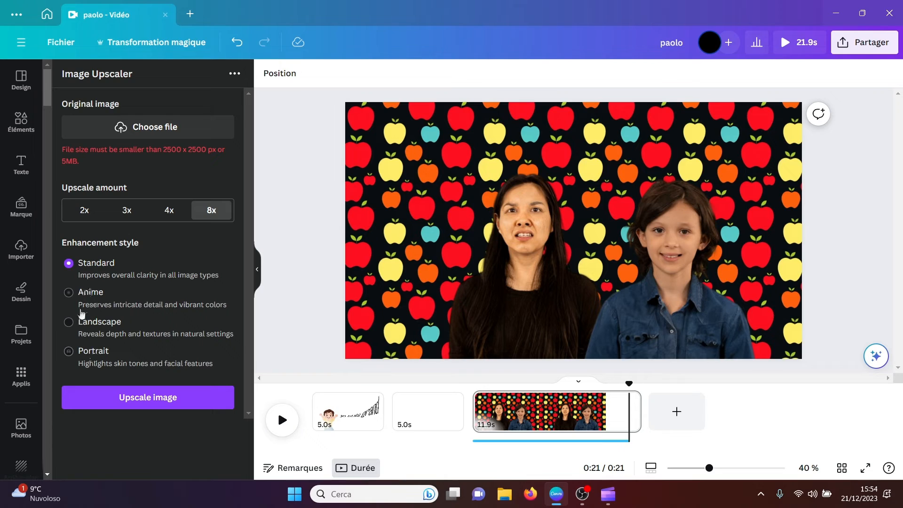
Step: Find the WellSaid app among Canva's apps and open it
left_click(21, 375)
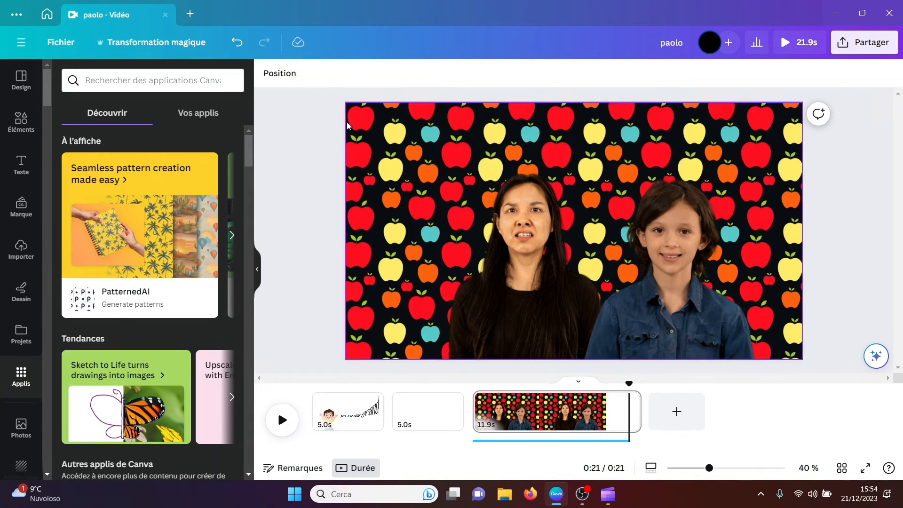
left_click_drag(250, 157, 250, 271)
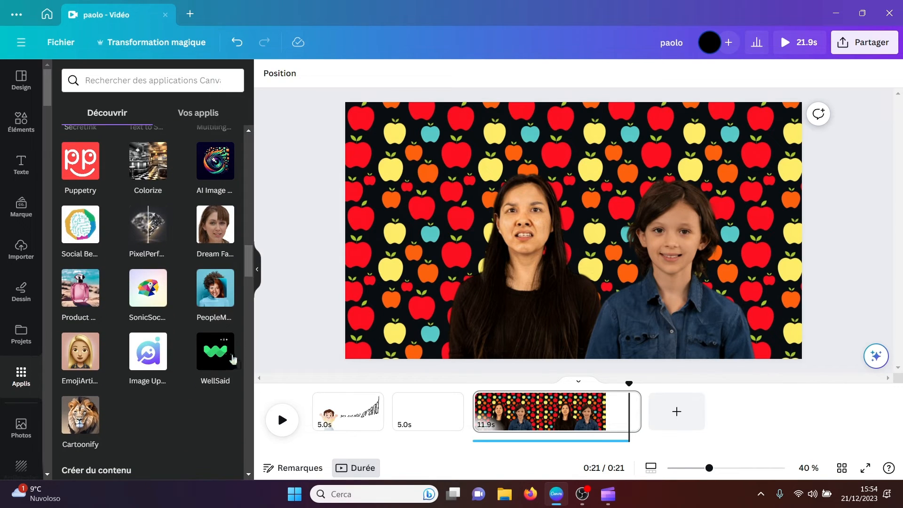
left_click(214, 356)
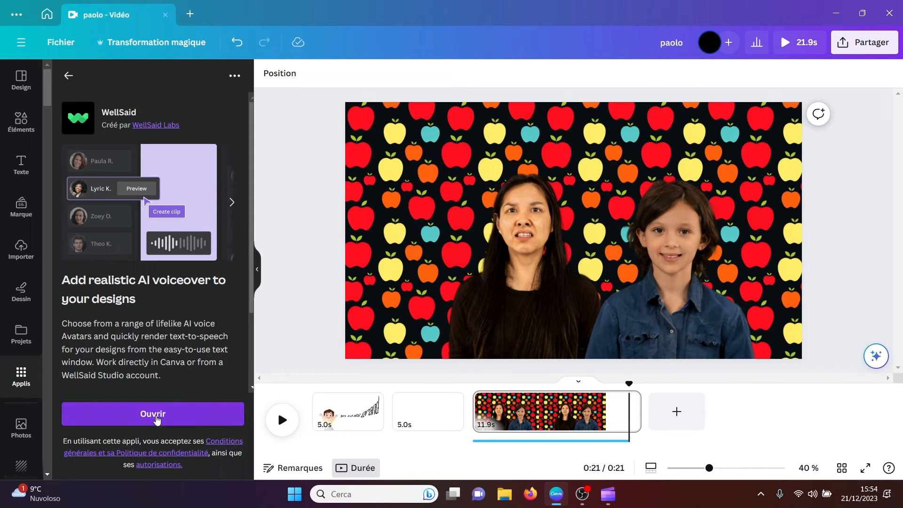
left_click(153, 414)
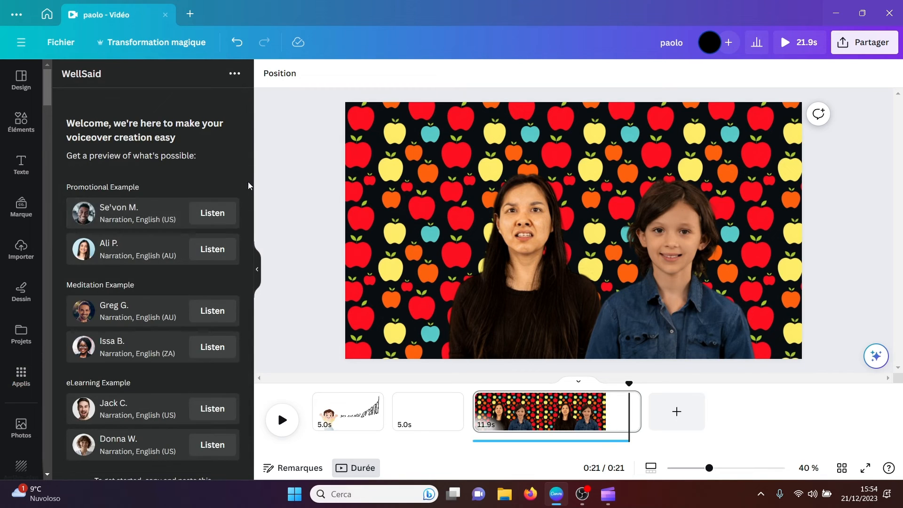
Step: Listen to the two promotional voice examples in WellSaid and look over the remaining samples and connection option
left_click(214, 216)
left_click(204, 256)
scroll(234, 390, "down", 2)
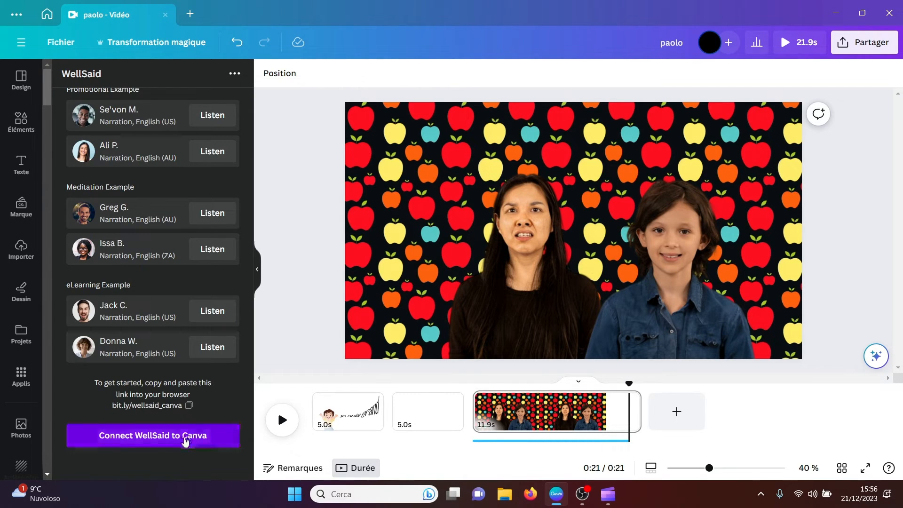
Step: Find the Cartoonify app among Canva's apps, browse its example images, and open it
left_click(26, 373)
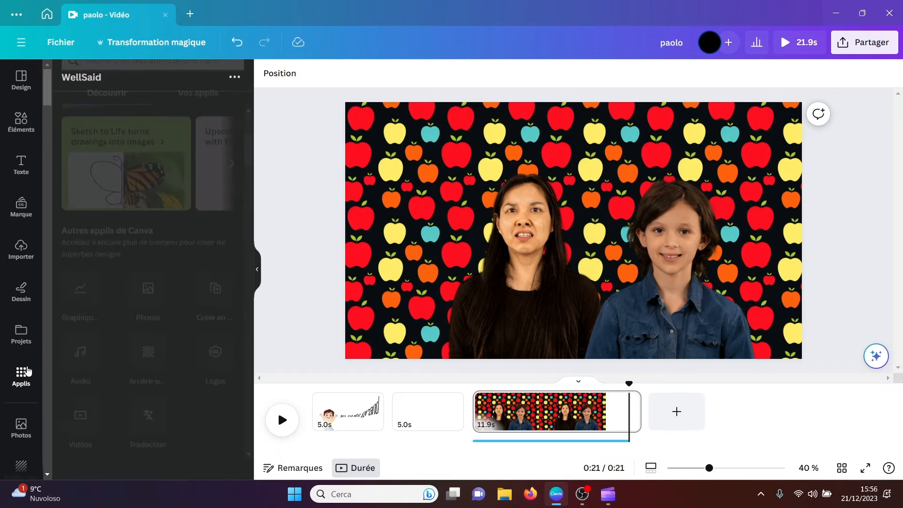
left_click_drag(250, 180, 252, 281)
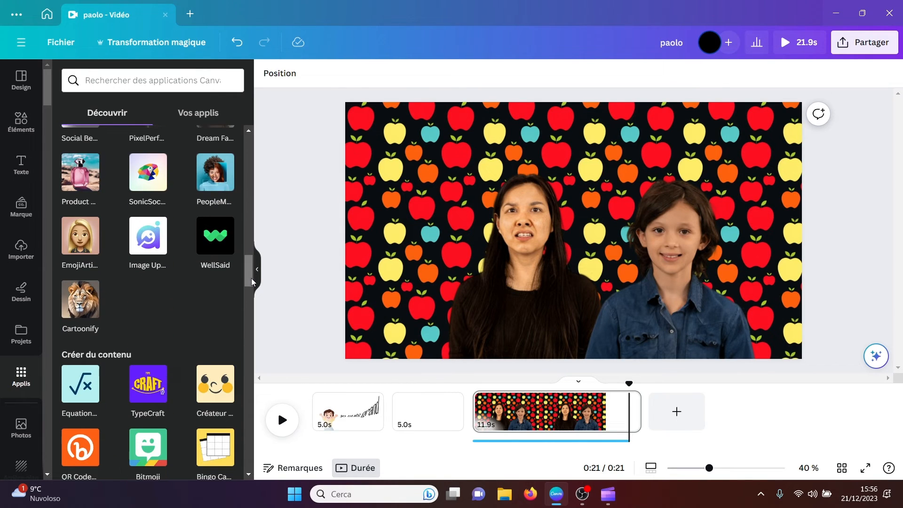
left_click(83, 305)
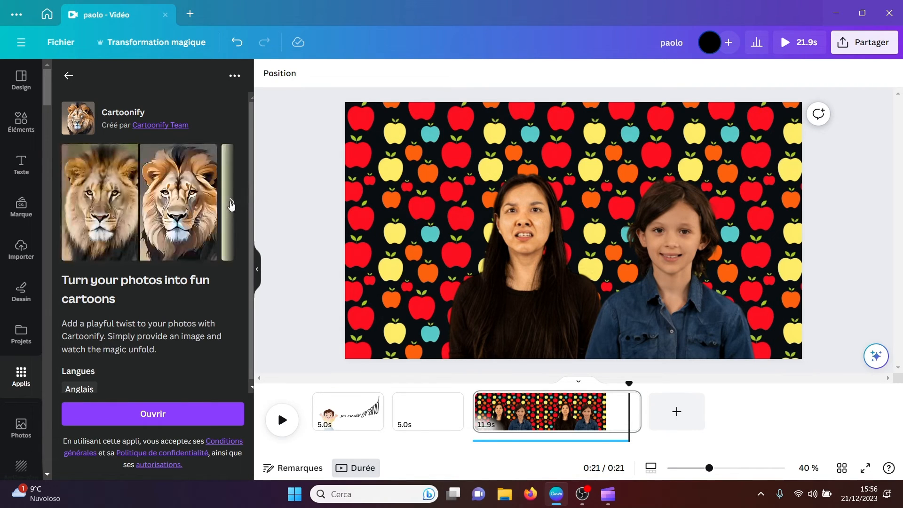
left_click(232, 206)
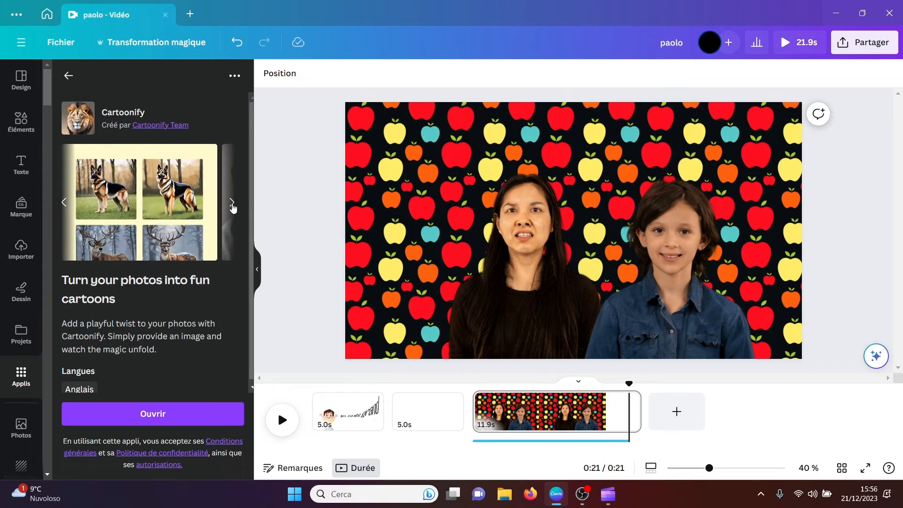
left_click(232, 206)
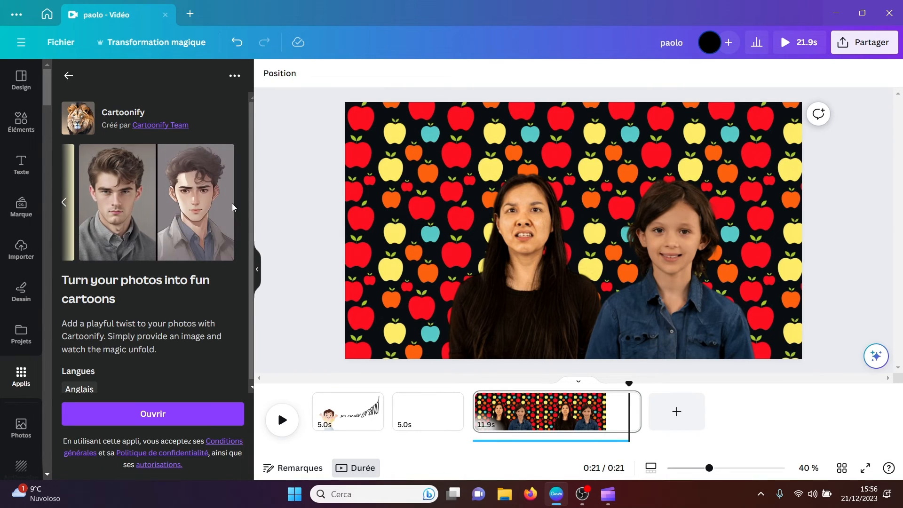
left_click(157, 411)
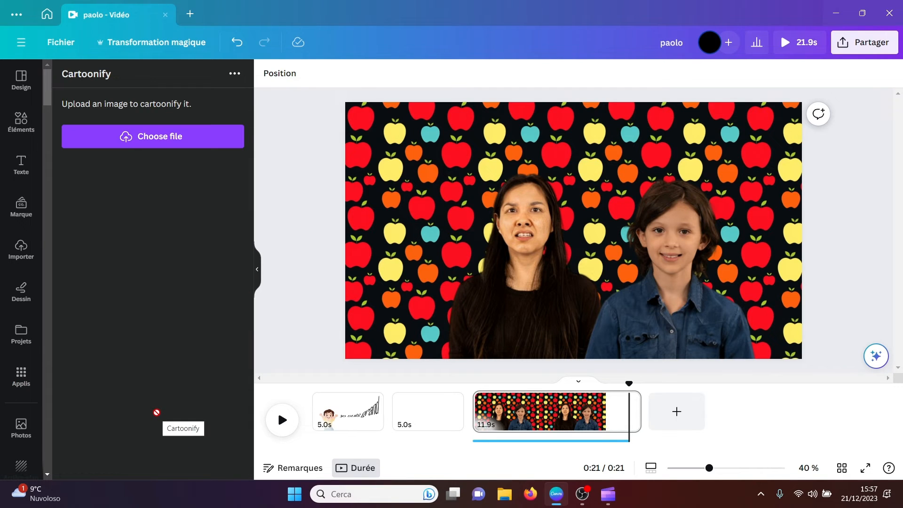
Step: Cartoonify the black-and-white Unsplash photo marked (1) from the Download folder
left_click(168, 137)
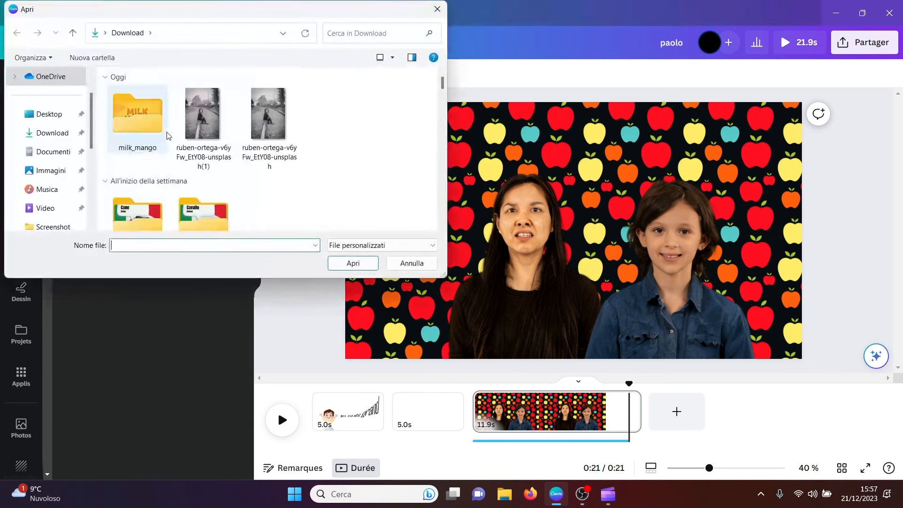
left_click(203, 120)
left_click(352, 263)
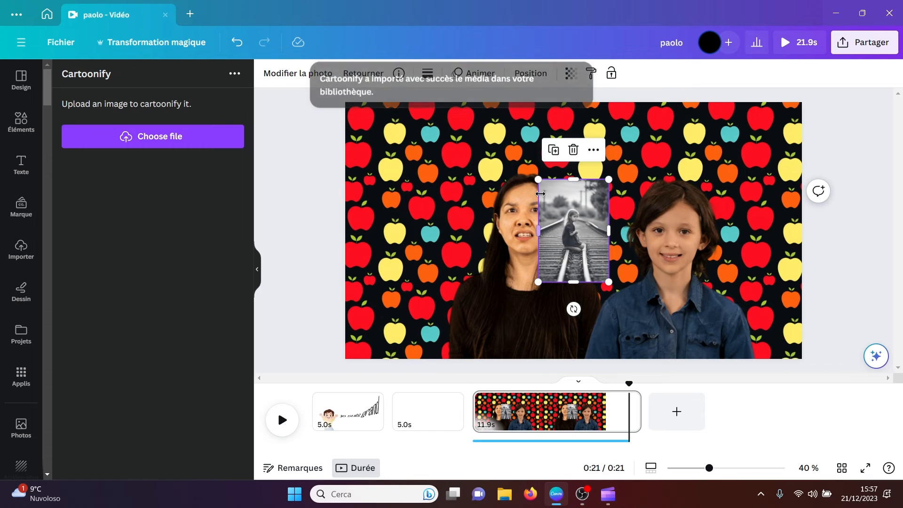
Step: Enlarge the cartoonified railway photo to the full page height over the woman, and delete it from the page
left_click_drag(536, 179, 397, 28)
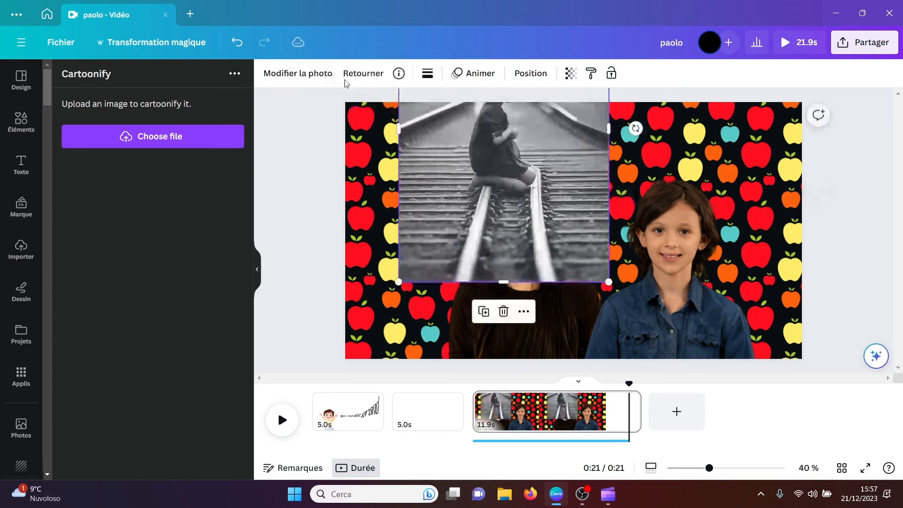
left_click_drag(459, 141, 476, 244)
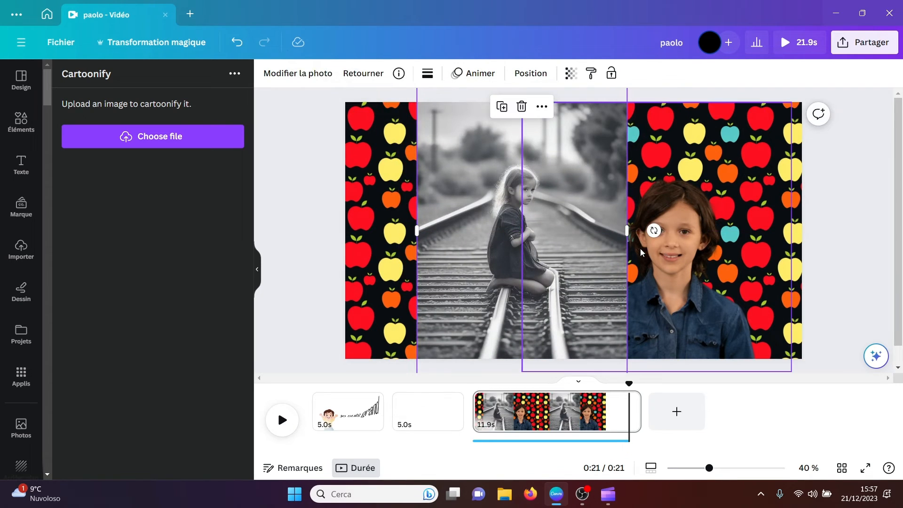
left_click(296, 212)
left_click(557, 205)
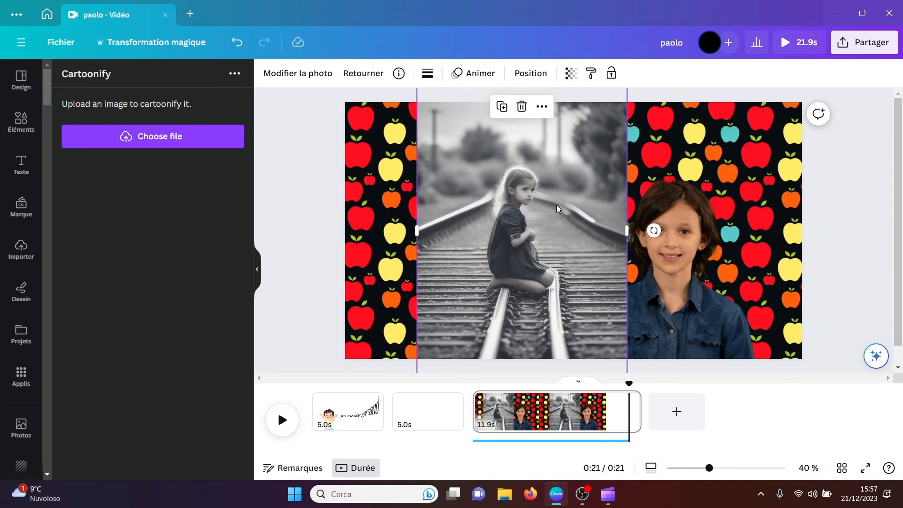
key("Delete")
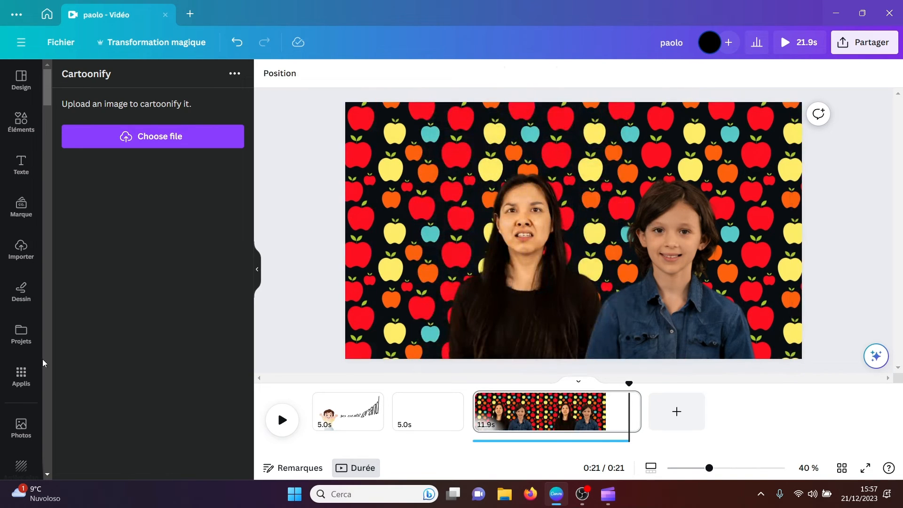
Step: Find the CanBlob app in the content creation section of Canva's apps and open it
left_click(21, 375)
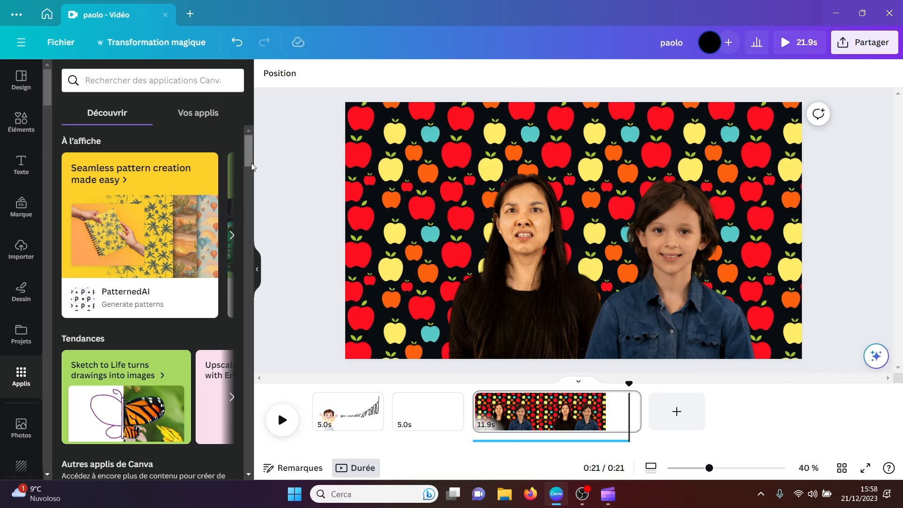
left_click_drag(251, 162, 251, 300)
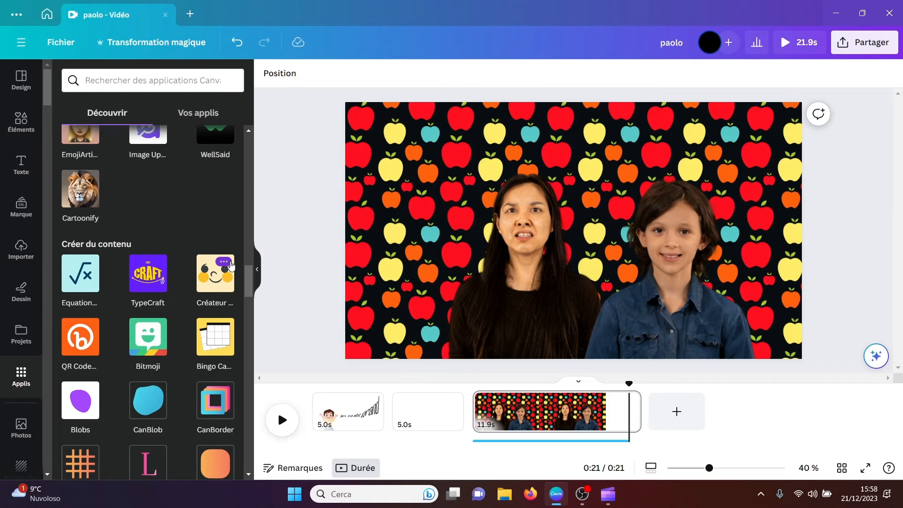
left_click_drag(248, 284, 248, 290)
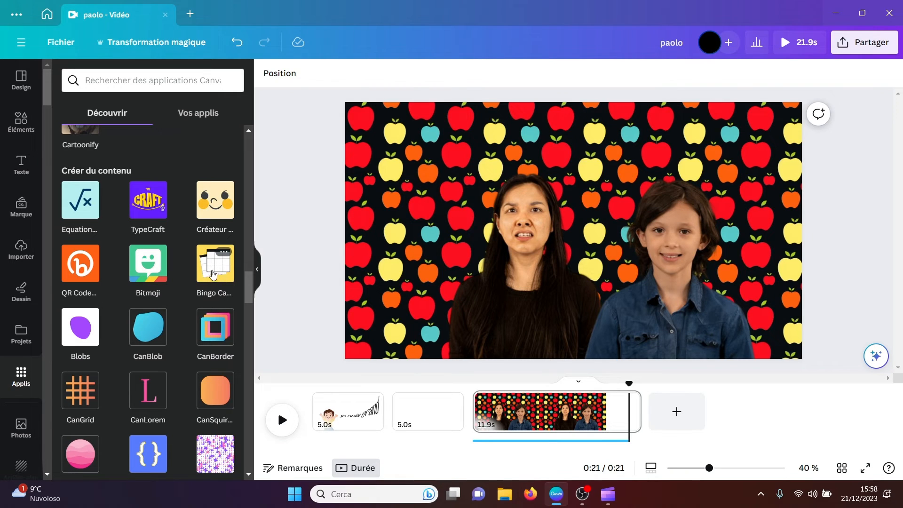
left_click(146, 335)
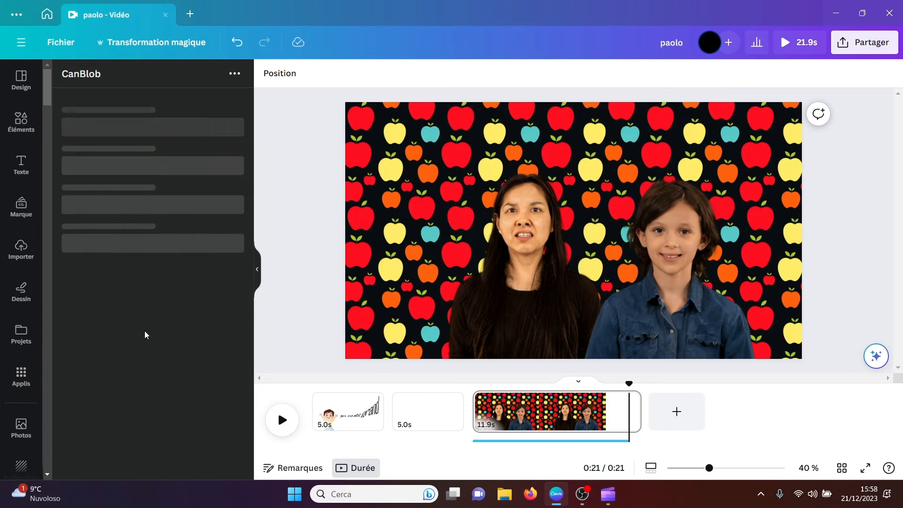
Step: Add a solid purple blob with a complexity of 15 to the design, and delete it from the page
left_click(183, 341)
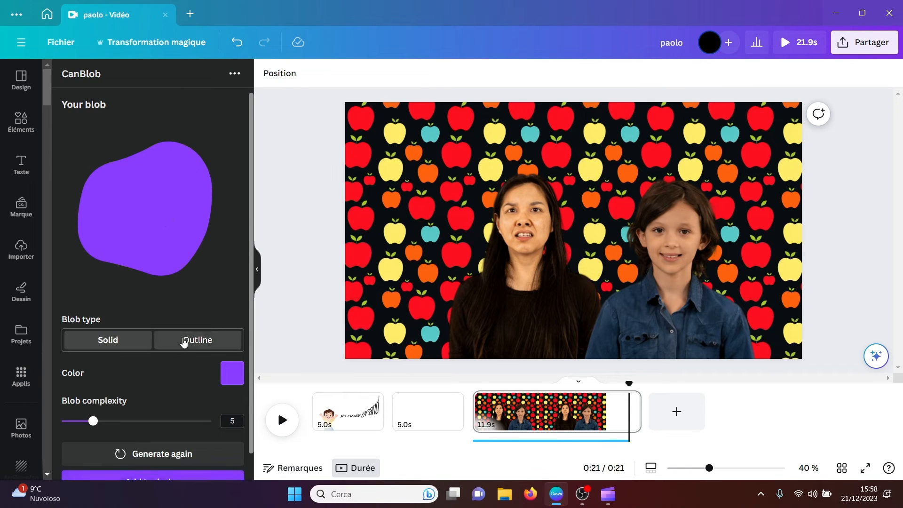
left_click(111, 342)
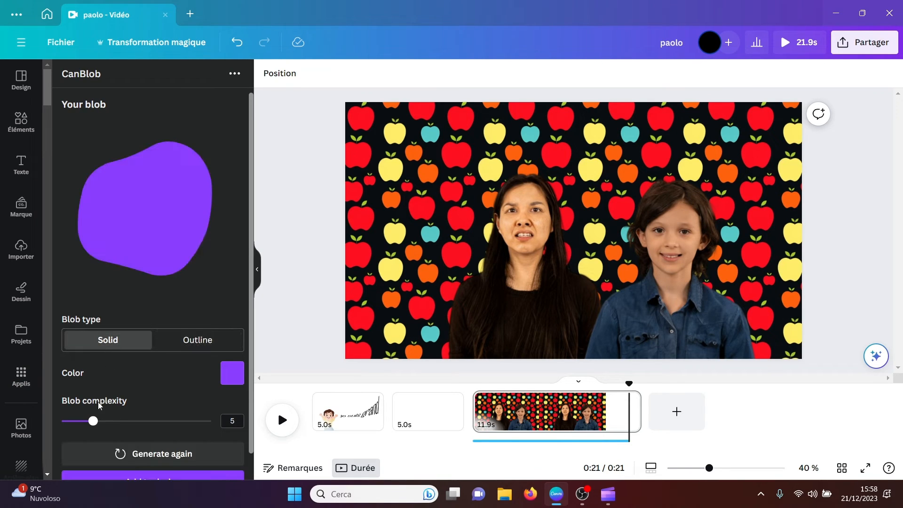
left_click_drag(93, 421, 172, 421)
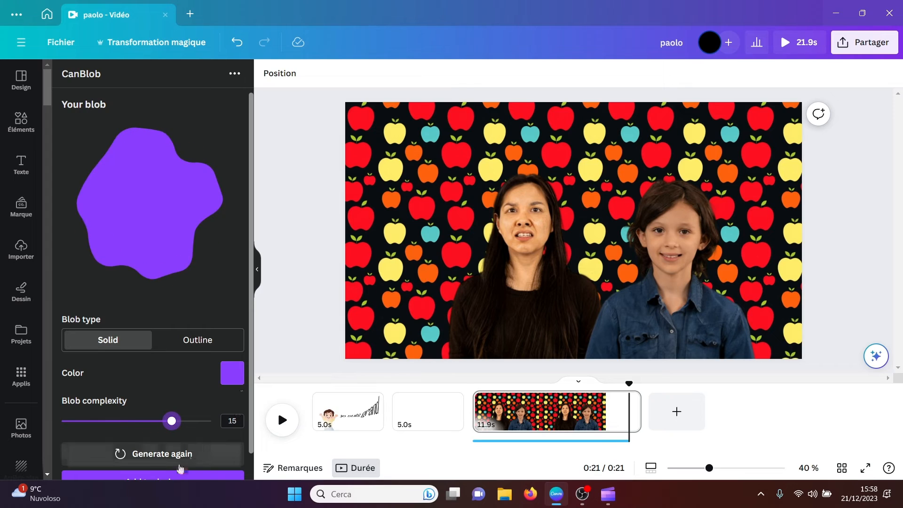
left_click(170, 479)
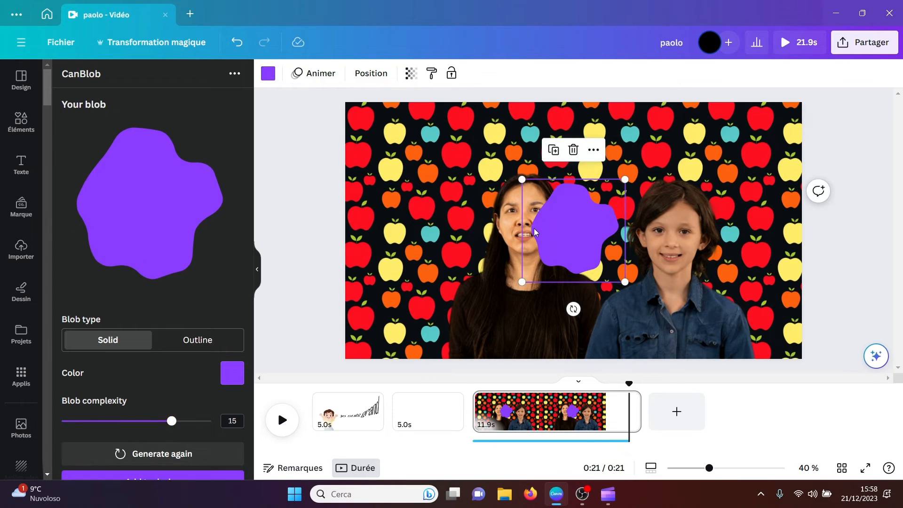
left_click_drag(545, 226, 423, 205)
key("Delete")
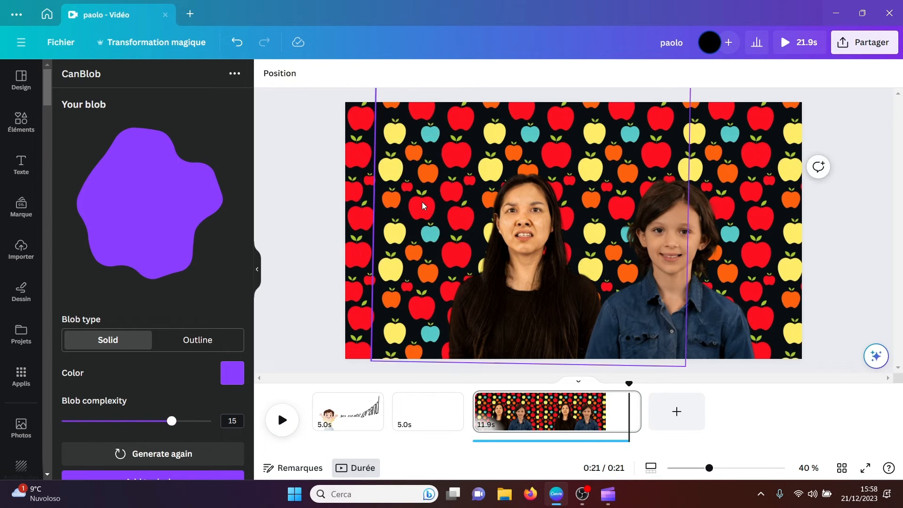
Step: Find the CanBorder app in the content creation section of Canva's apps and open it
left_click(26, 374)
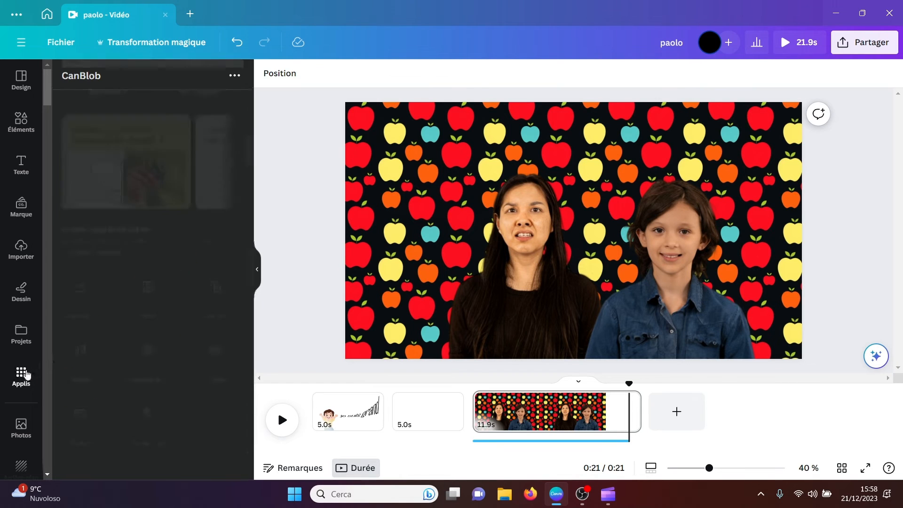
left_click_drag(250, 168, 246, 286)
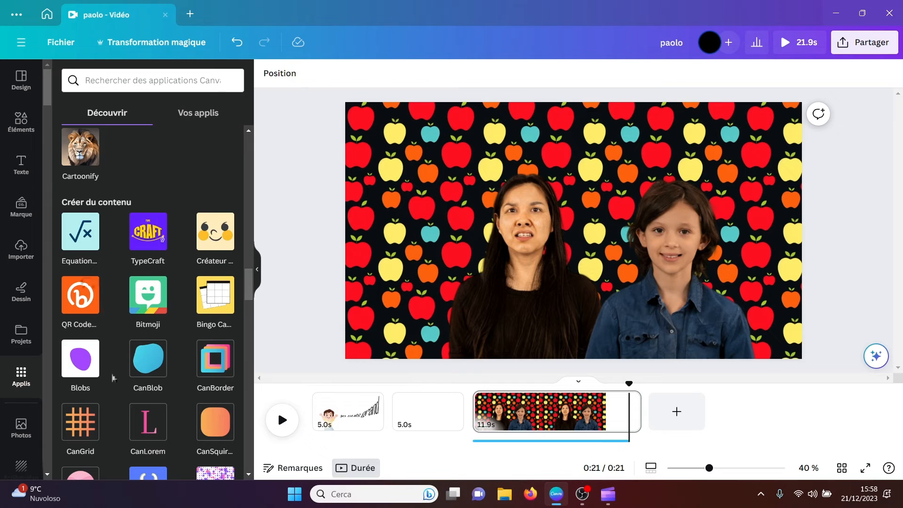
left_click(207, 366)
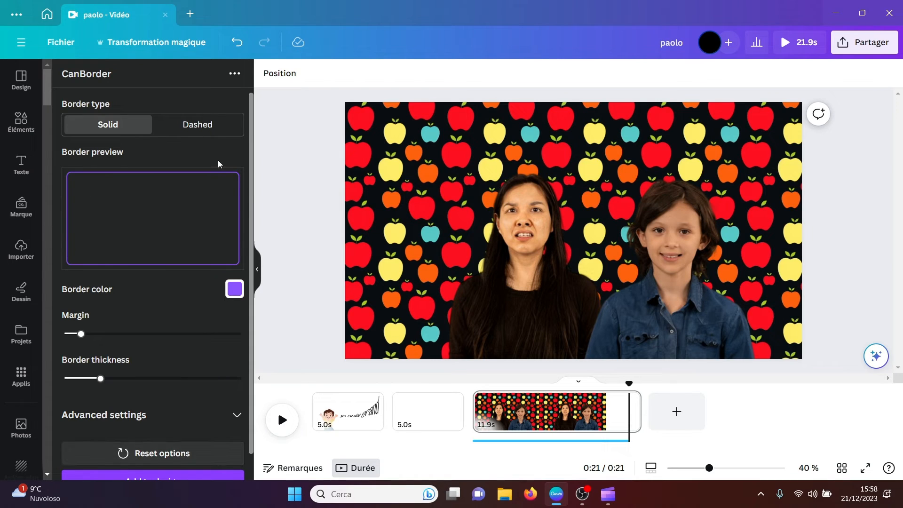
Step: Increase the margin of the solid purple border slightly and add the border to the design
scroll(174, 250, "down", 1)
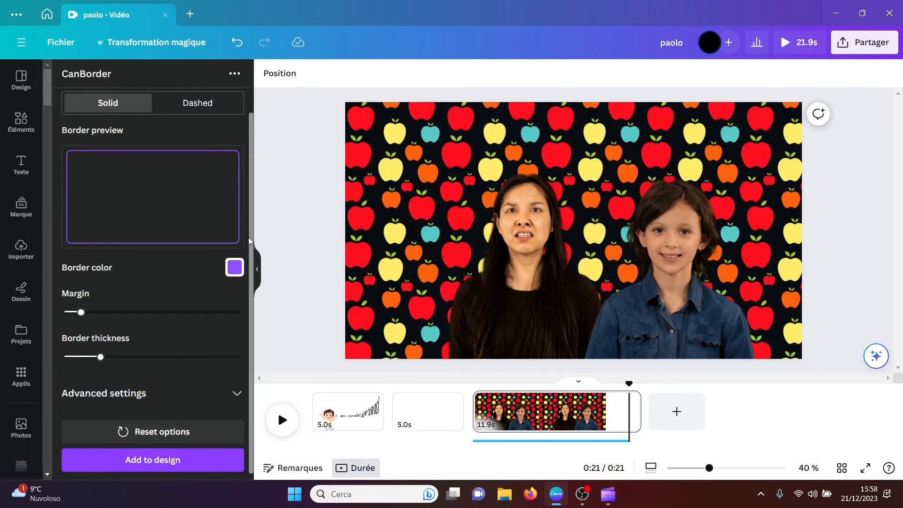
left_click_drag(81, 311, 92, 314)
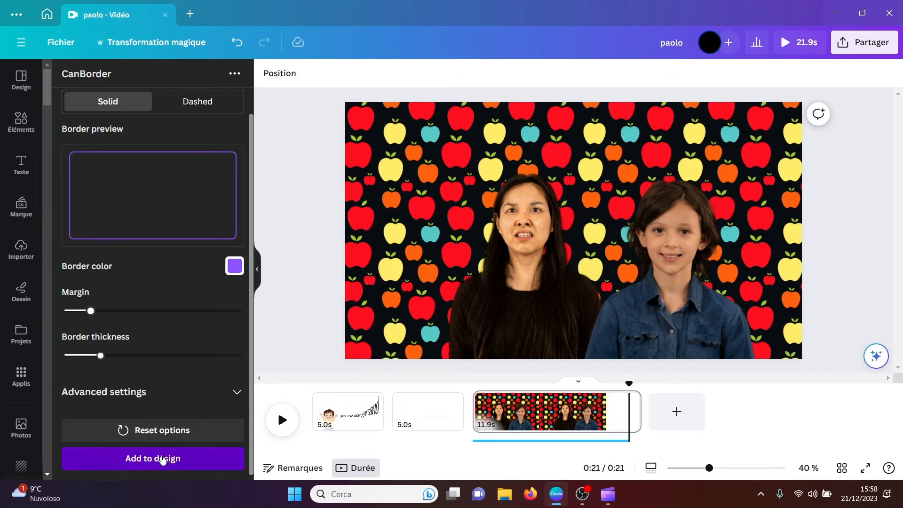
left_click(161, 459)
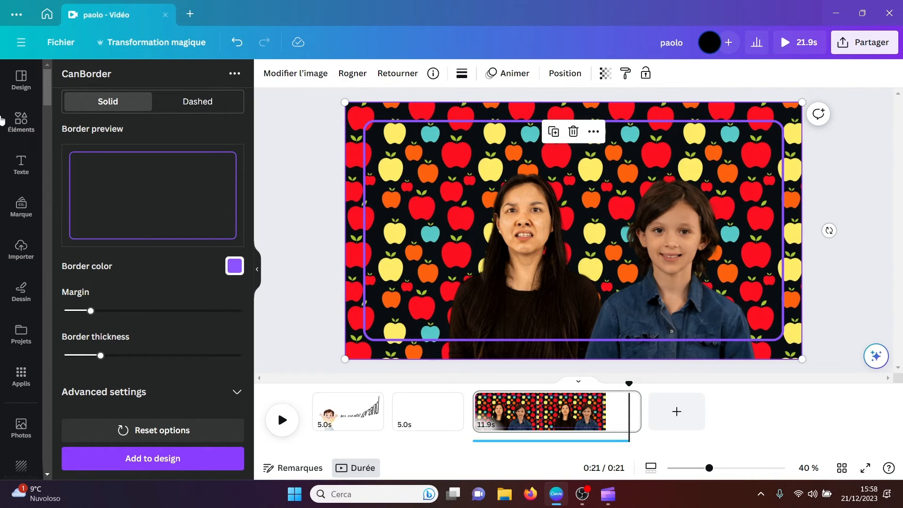
Step: Find the CanLorem app in the content creation section of Canva's apps and open it
left_click(21, 376)
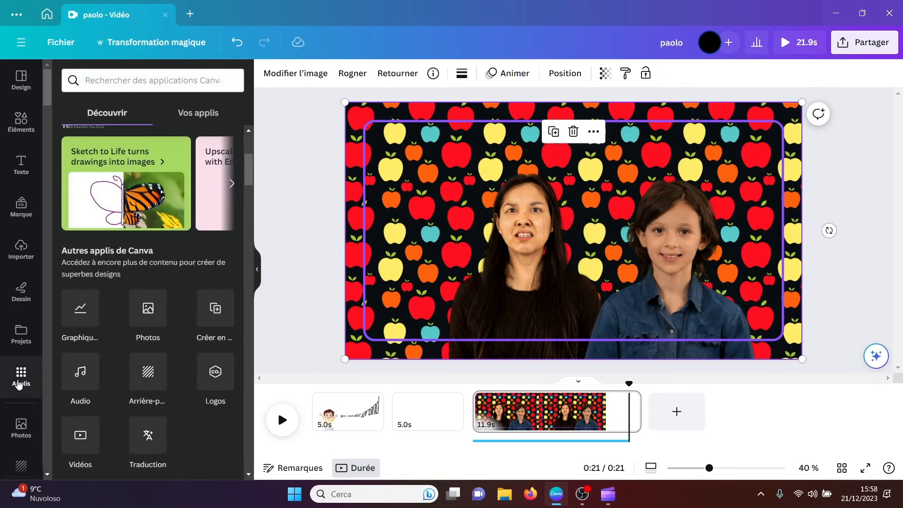
left_click_drag(247, 179, 257, 299)
scroll(257, 299, "down", 1)
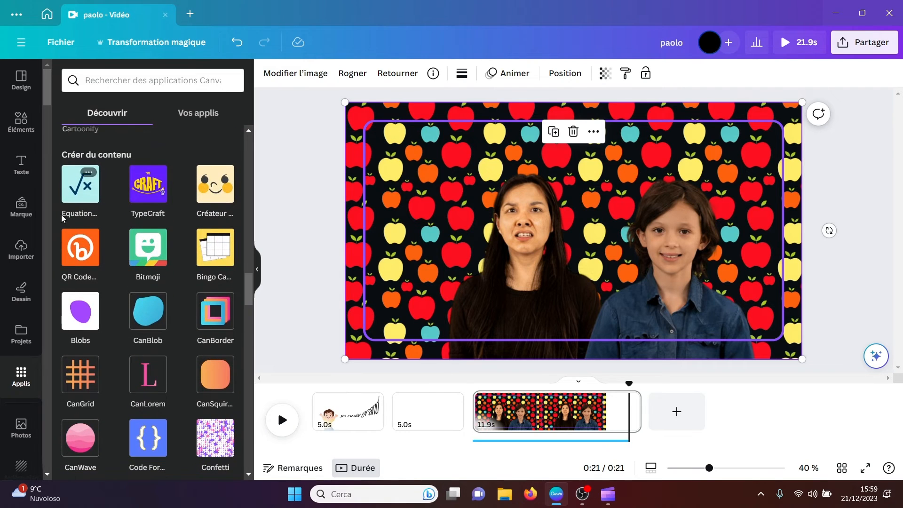
left_click(141, 383)
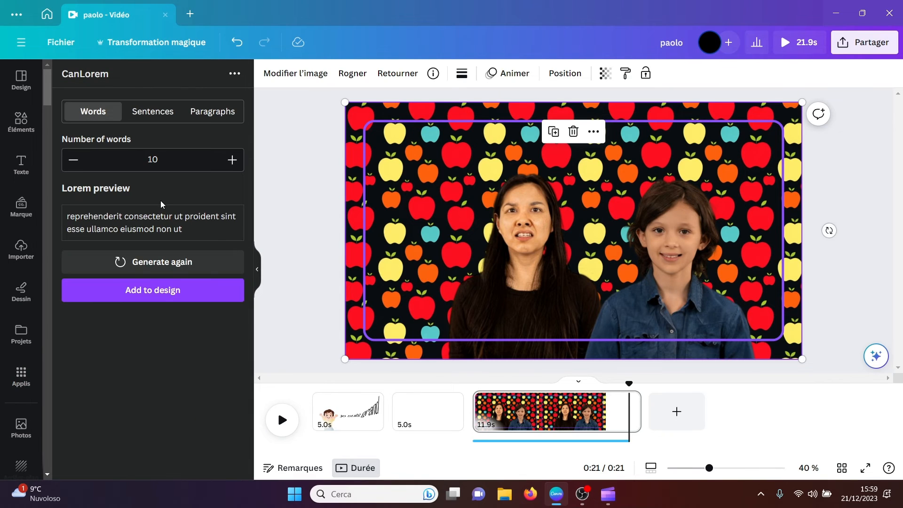
Step: Generate two paragraphs of lorem ipsum, add them to the design, and enlarge the text block over the left part of the page
left_click(195, 113)
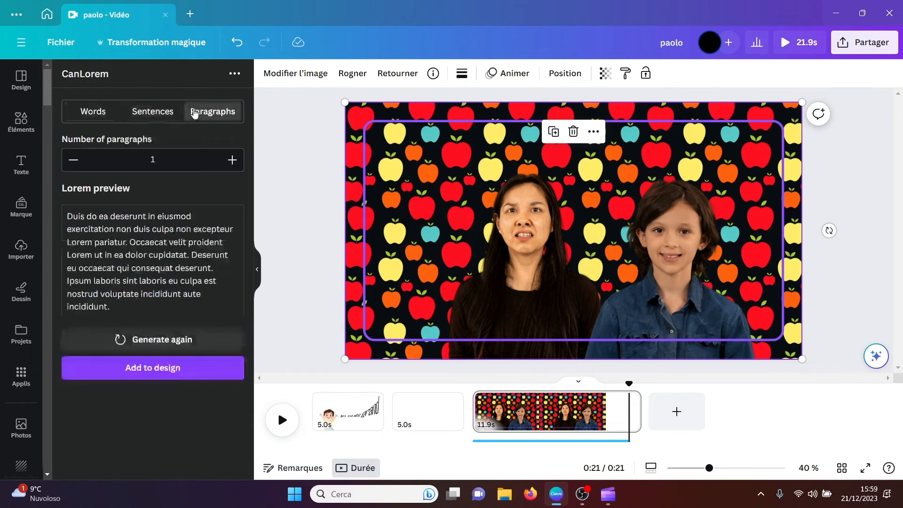
left_click(233, 161)
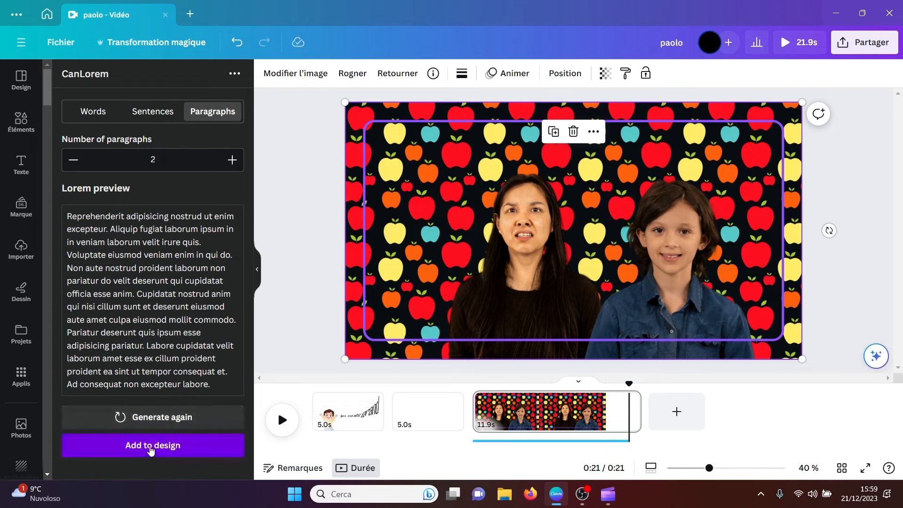
left_click(151, 450)
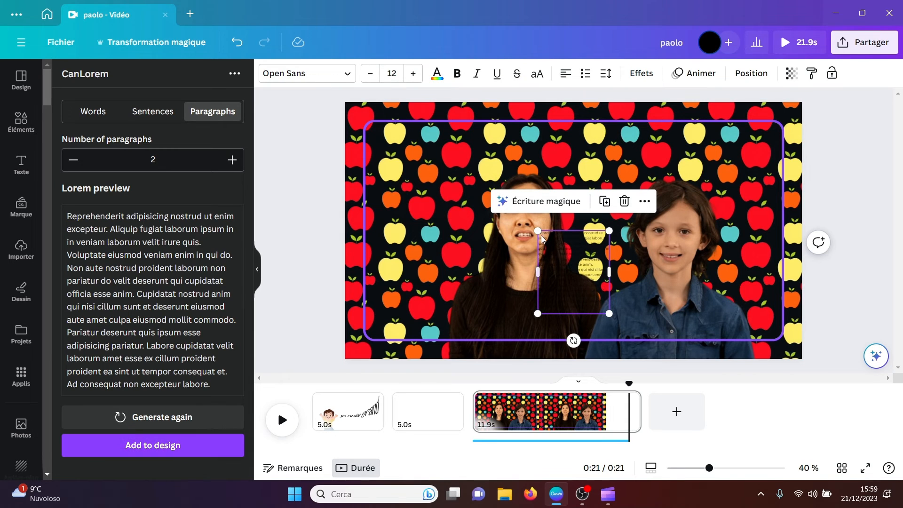
left_click_drag(539, 232, 455, 136)
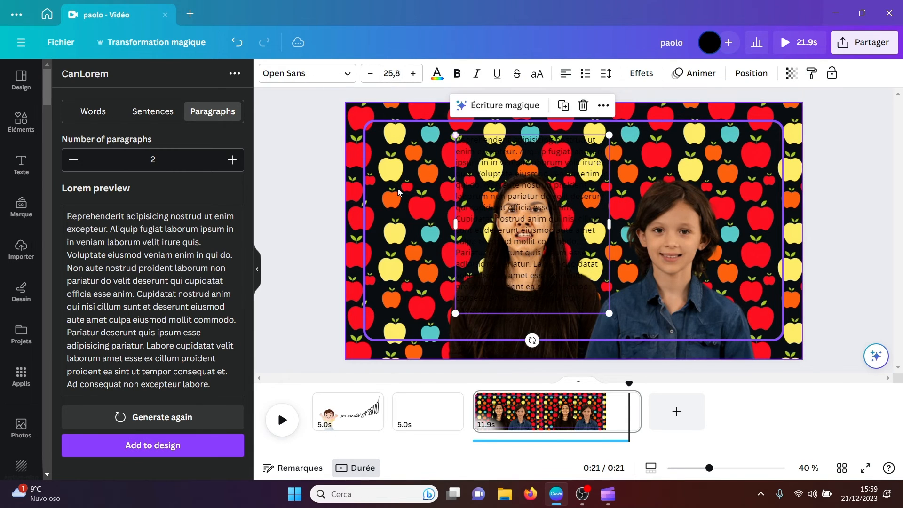
left_click_drag(533, 210, 455, 215)
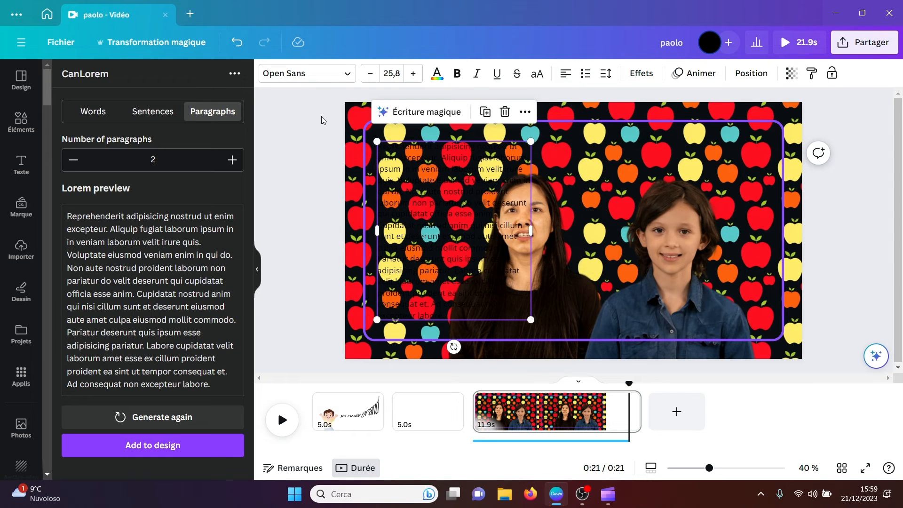
Step: Select everything on the third page, including the apple pattern background, and delete it to leave the page blank
left_click_drag(321, 121, 798, 349)
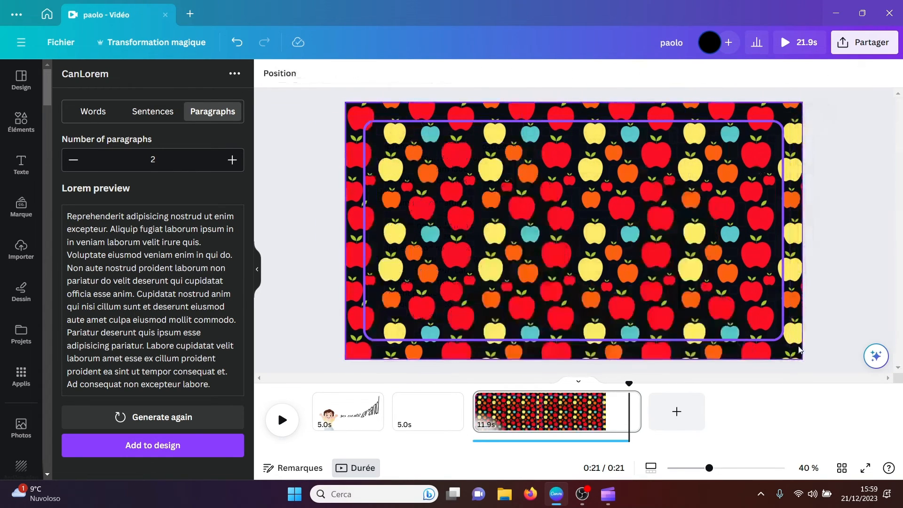
left_click(690, 290)
key("Delete")
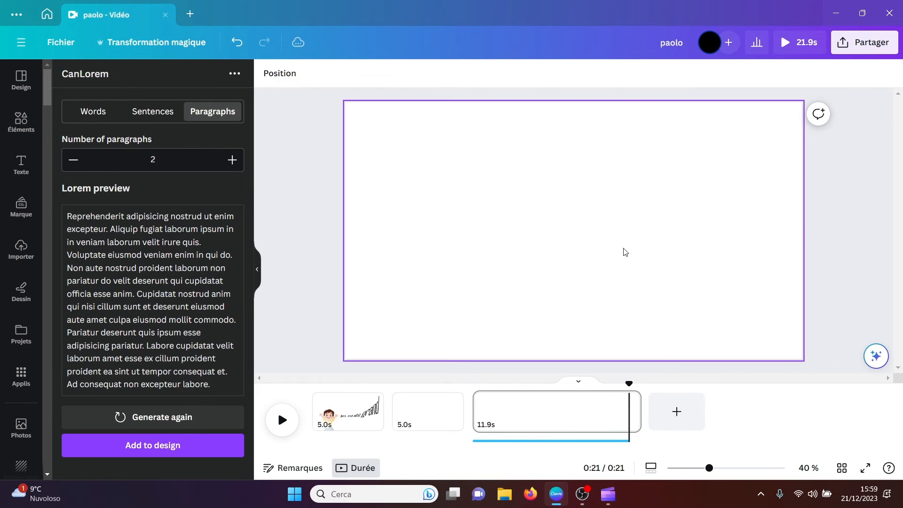
Step: Add the two lorem ipsum paragraphs to the blank page and enlarge the text block to fill the page's left half
left_click(168, 450)
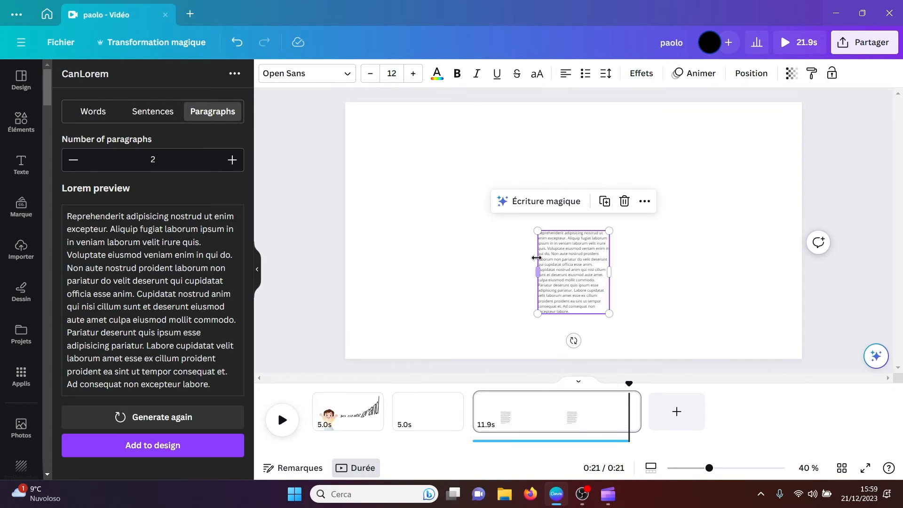
left_click_drag(566, 269, 398, 164)
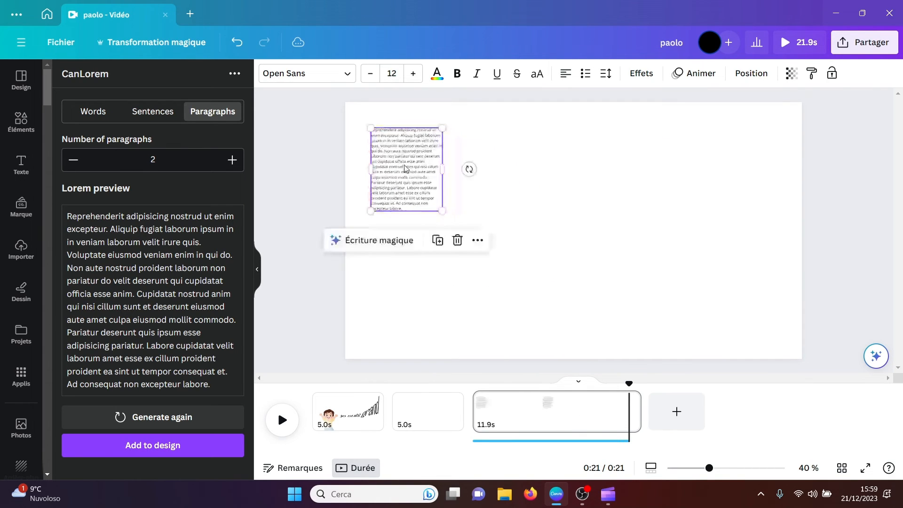
left_click_drag(441, 209, 563, 315)
left_click(617, 257)
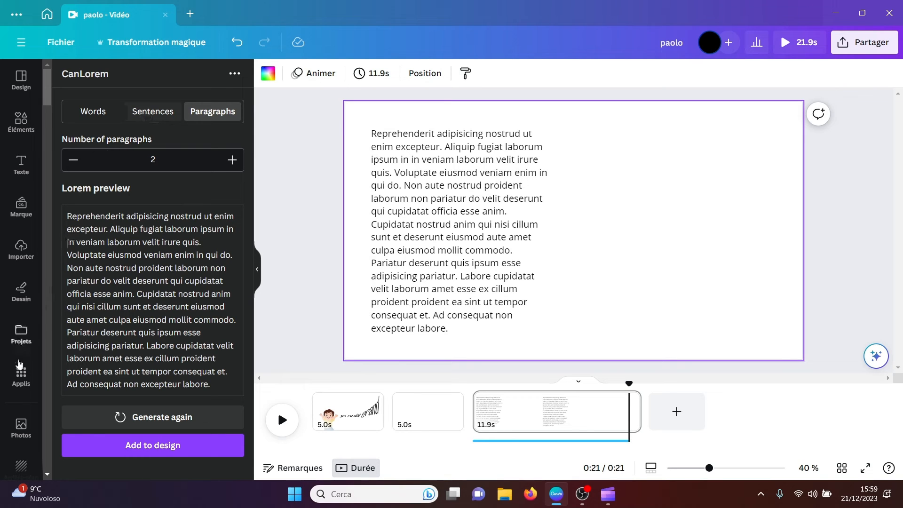
Step: Find the CanSquircle app in the content creation section of Canva's apps and open it
left_click(20, 380)
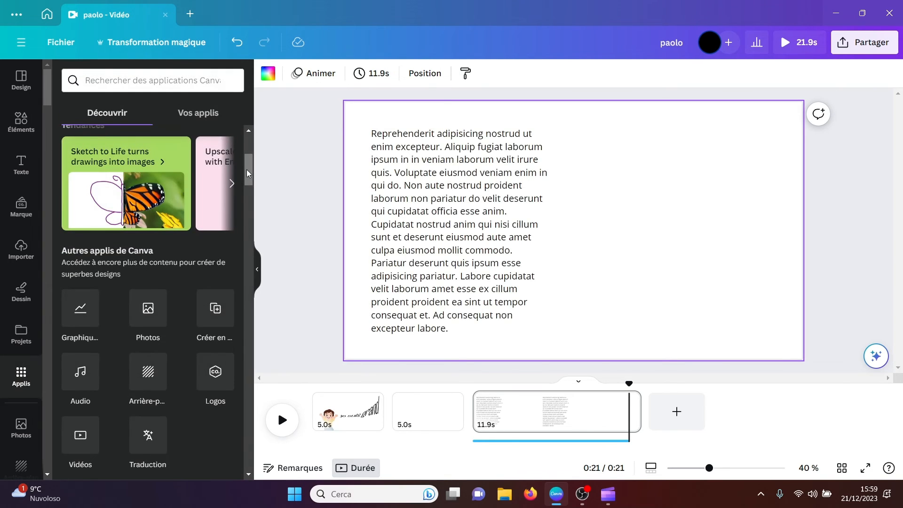
left_click_drag(248, 169, 245, 294)
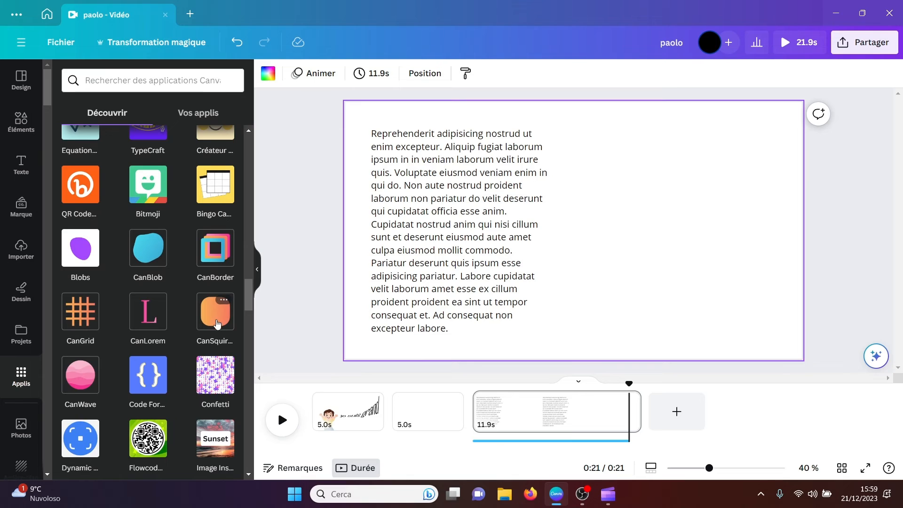
left_click(216, 319)
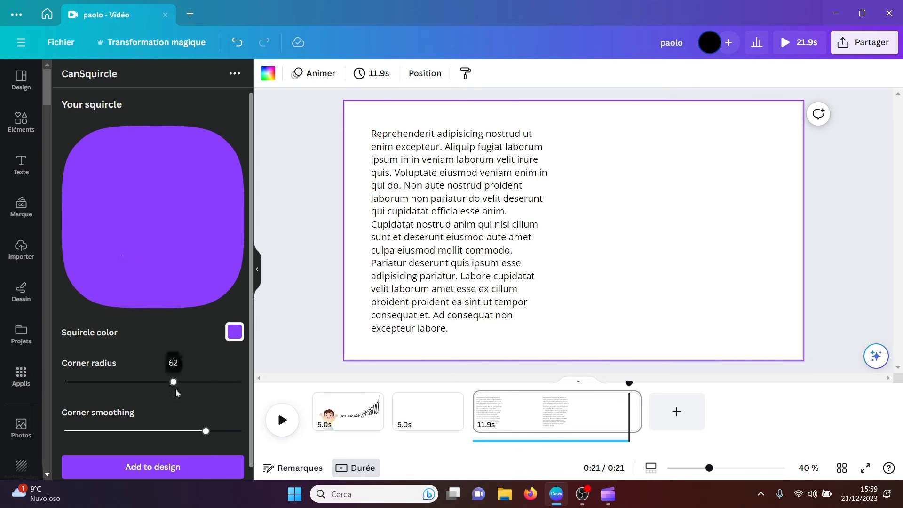
Step: Adjust the purple squircle's corner radius and smoothing, place it to the right of the text, and delete it from the page
left_click_drag(178, 386, 258, 391)
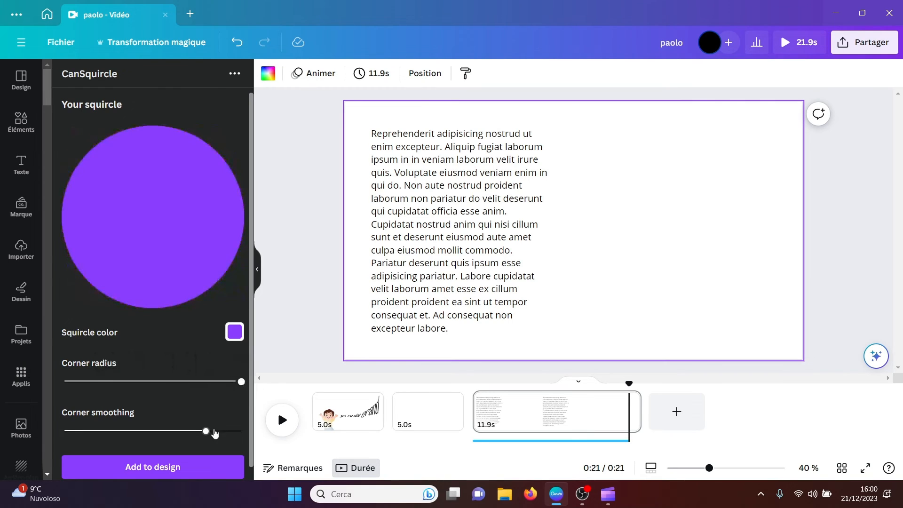
left_click(144, 431)
left_click_drag(241, 382, 188, 384)
left_click(171, 468)
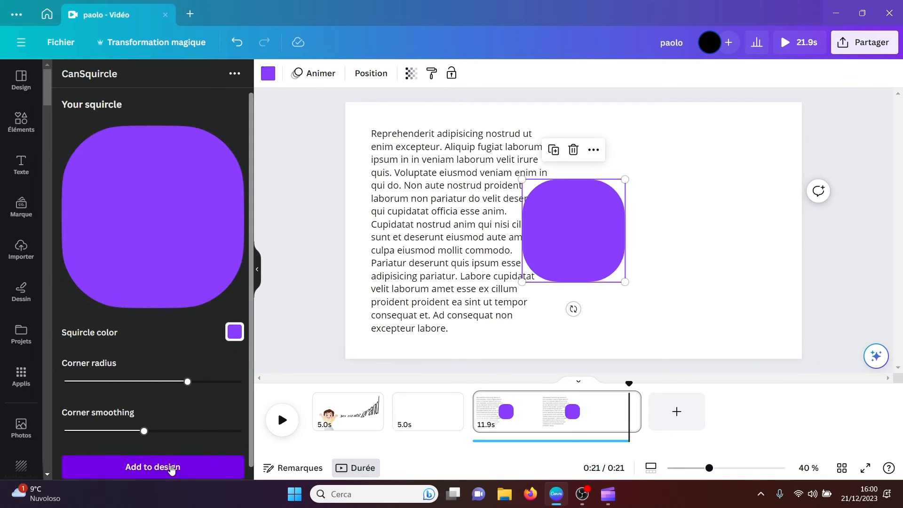
left_click_drag(550, 254, 651, 260)
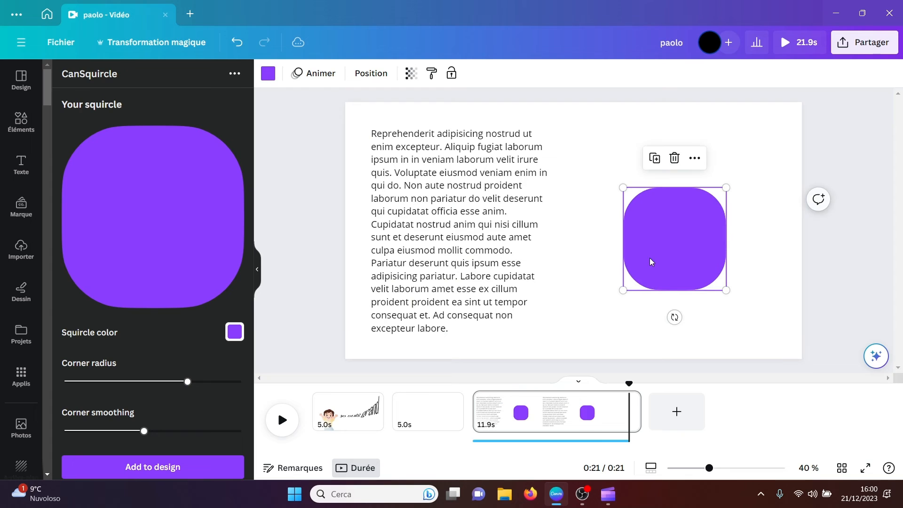
key("Delete")
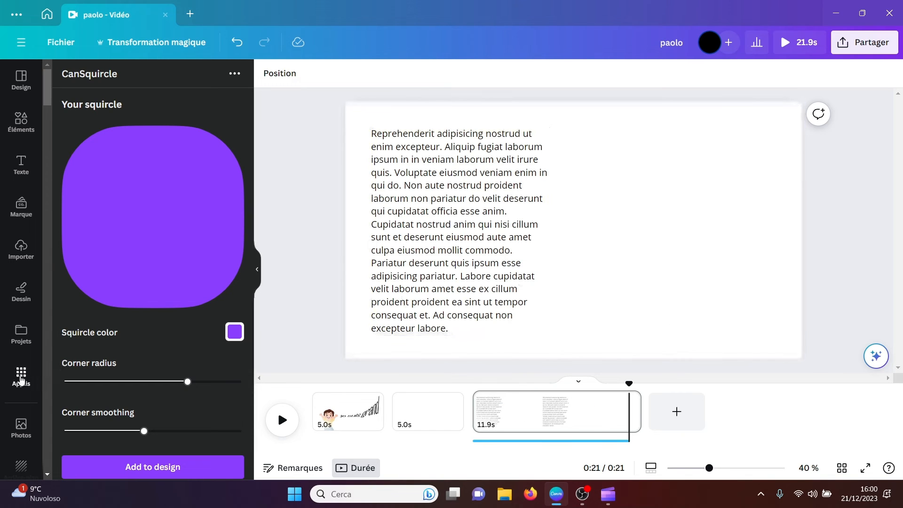
Step: Find the Code Format app in the content creation section of Canva's apps and open it
left_click(21, 378)
left_click_drag(252, 171, 248, 308)
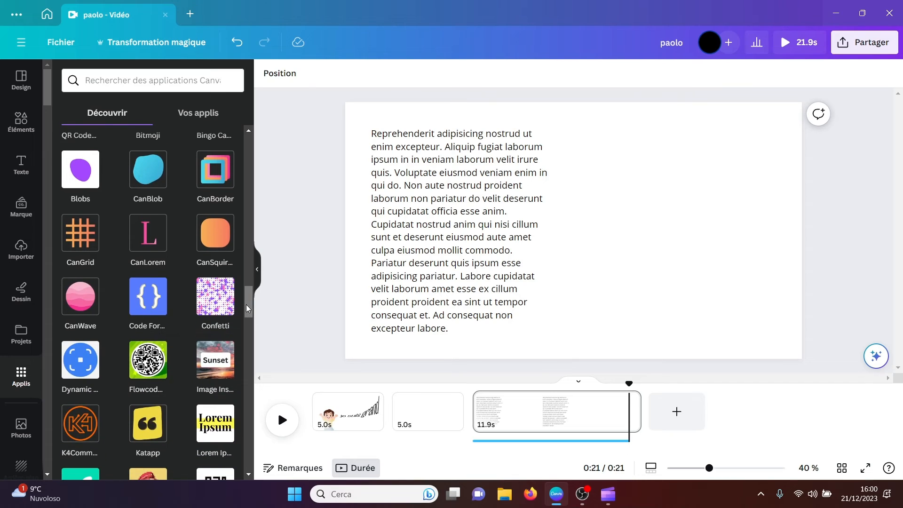
left_click(148, 300)
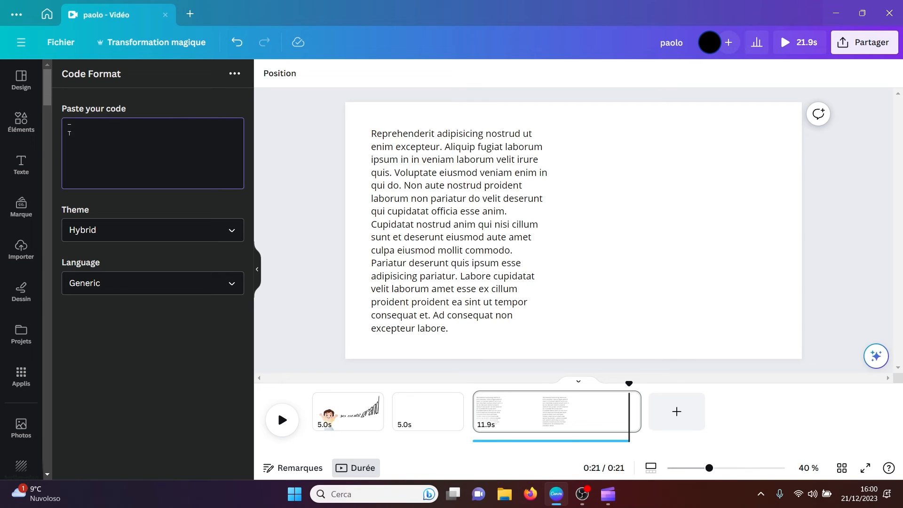
Step: Examine the Code Format app's code input and its available themes and programming languages
left_click(194, 159)
left_click(229, 238)
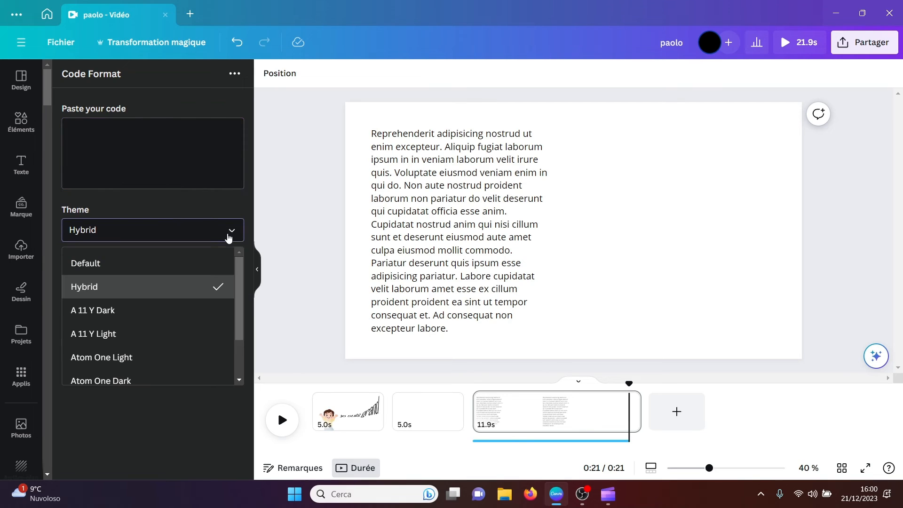
left_click(229, 237)
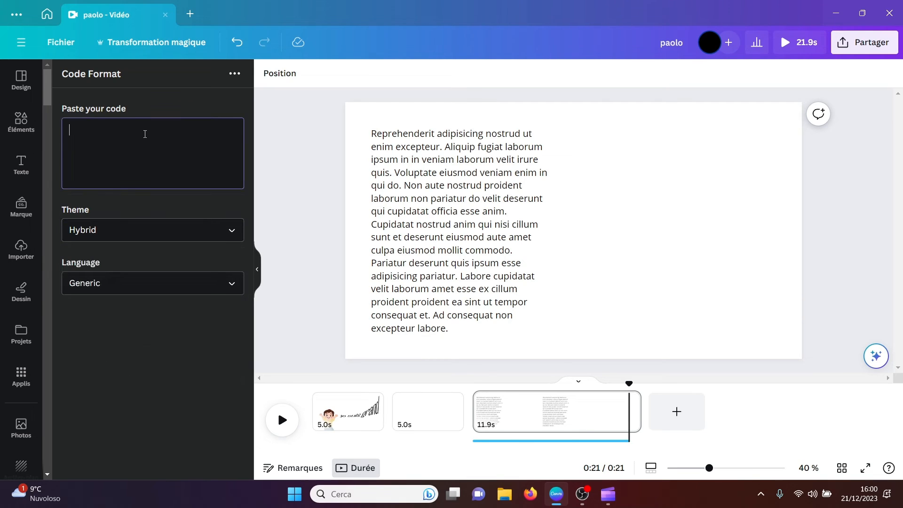
left_click(163, 292)
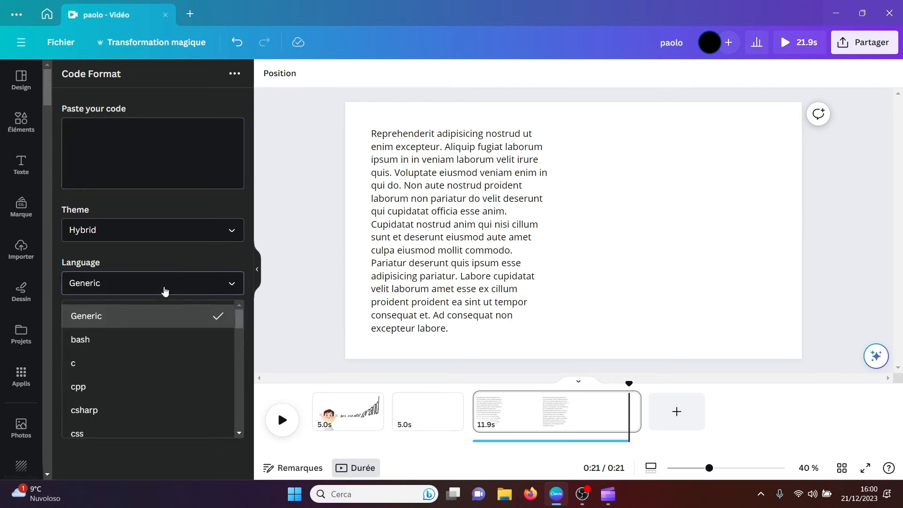
left_click(165, 291)
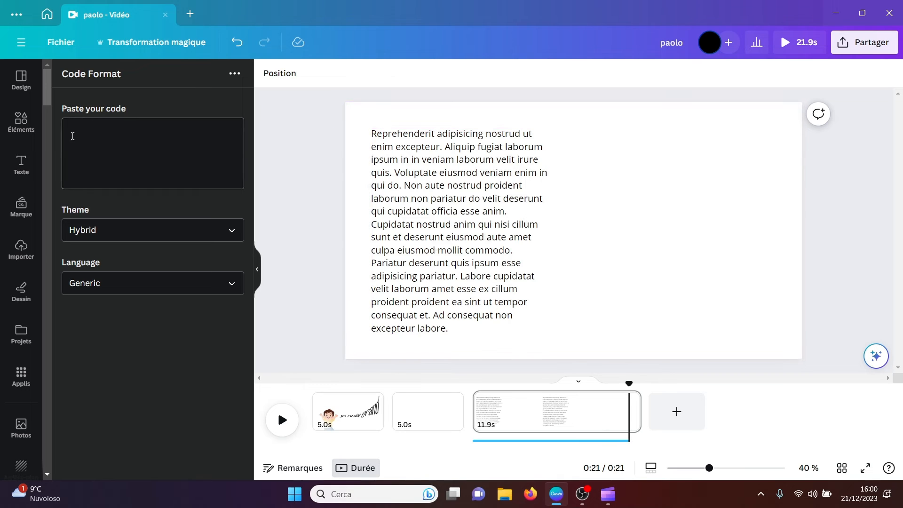
Step: Find the Katapp quote generator in the content creation section of Canva's apps and open it
left_click(21, 375)
mouse_move(248, 176)
left_mouse_down()
mouse_move(244, 339)
mouse_move(250, 300)
mouse_move(247, 315)
left_mouse_up()
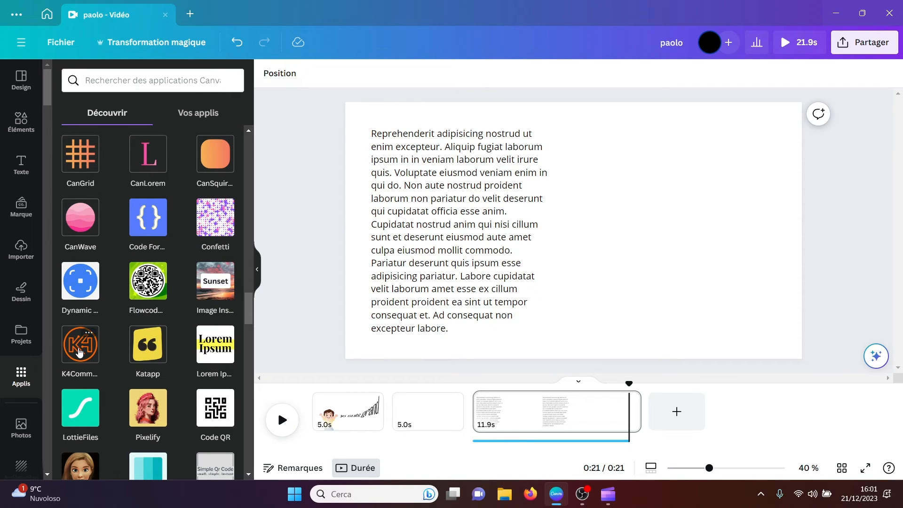
left_click(147, 349)
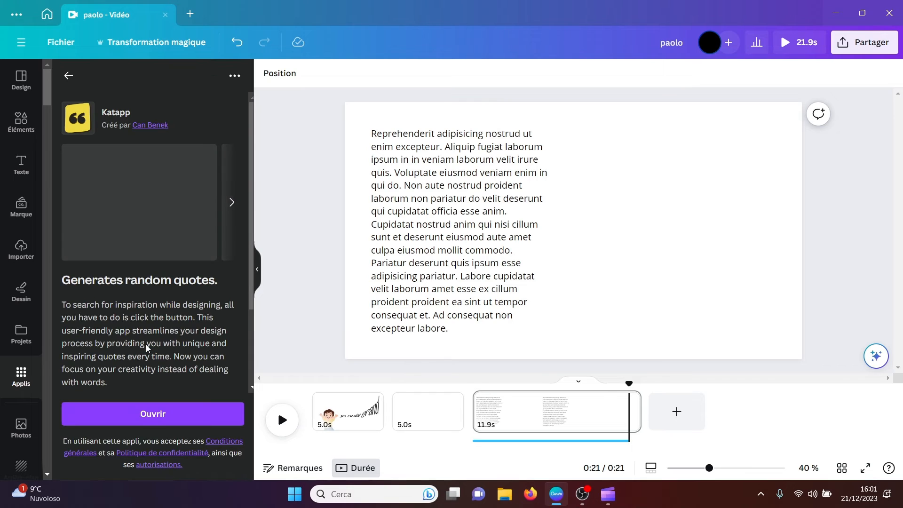
left_click(145, 414)
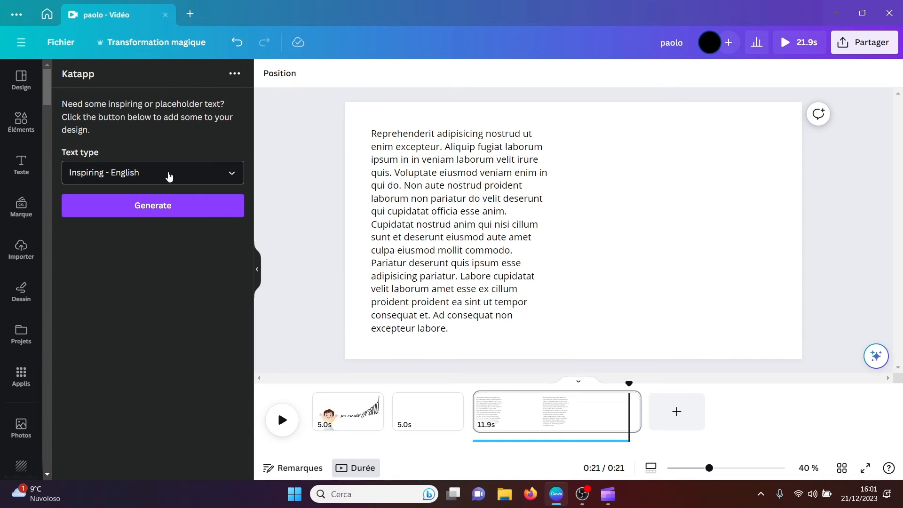
Step: Generate an inspiring English quote, place it to the right of the lorem ipsum text, and delete it from the page
left_click(152, 210)
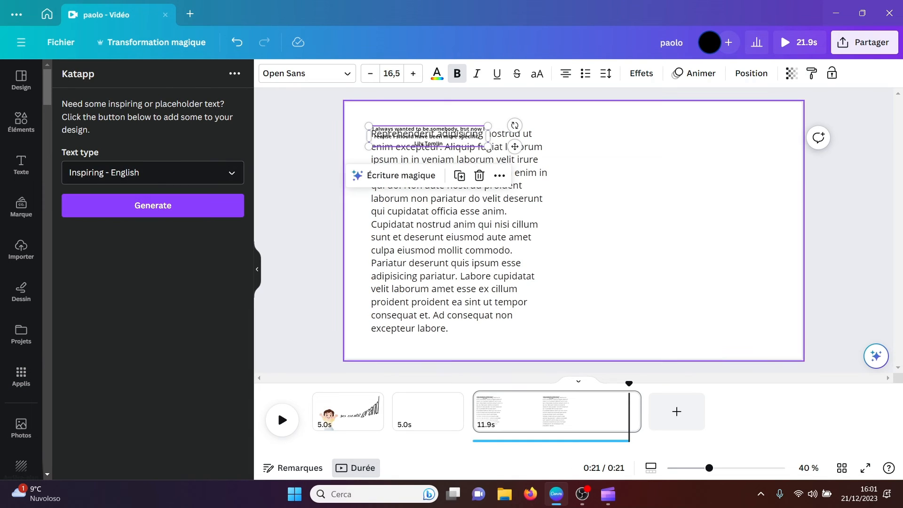
left_click_drag(514, 144, 720, 228)
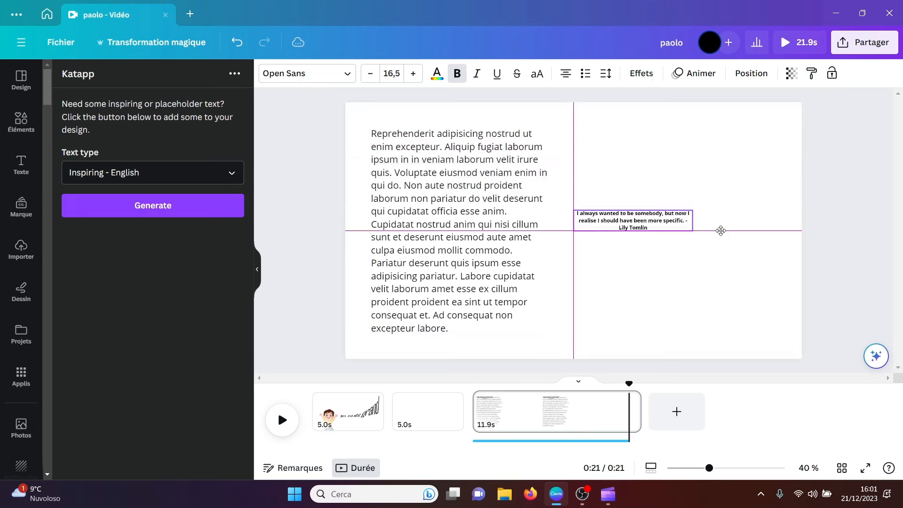
left_click(778, 242)
left_click(682, 230)
key("Delete")
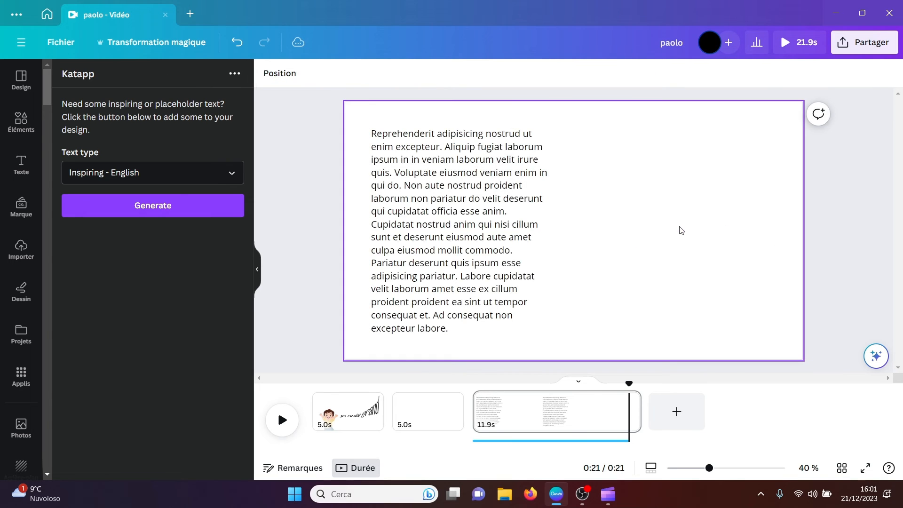
Step: Find the Pixelify app in the content creation section of Canva's apps and open it
left_click(19, 387)
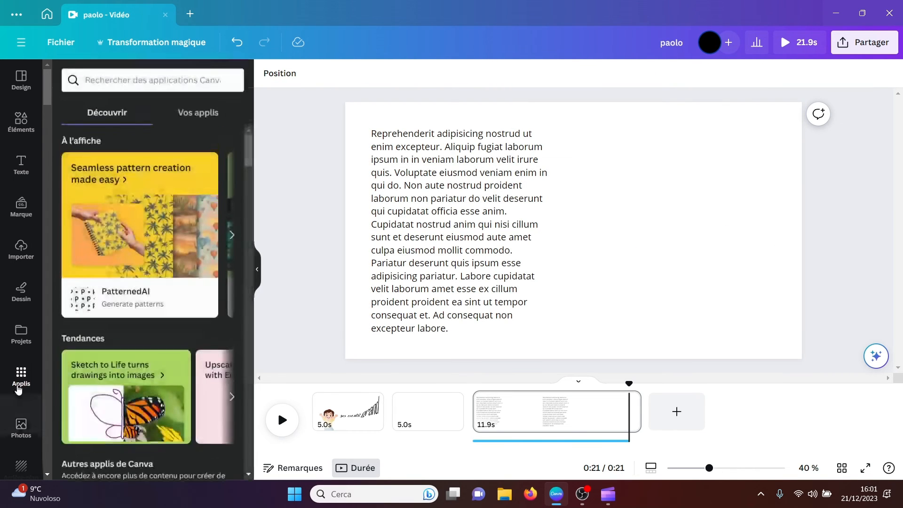
left_click_drag(248, 158, 250, 328)
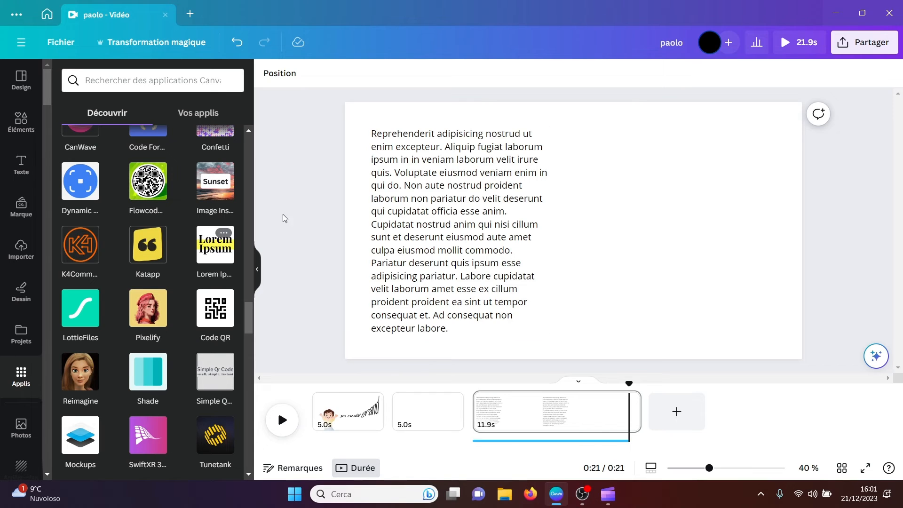
left_click(147, 315)
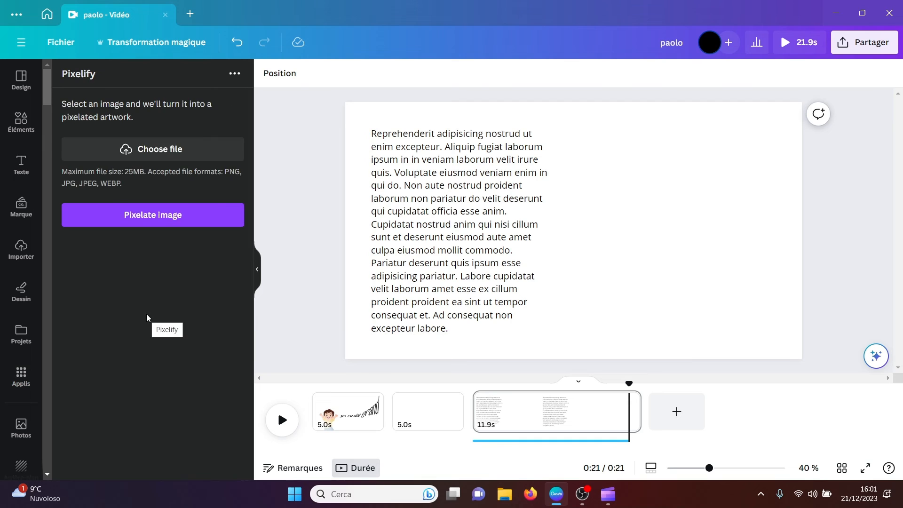
Step: Load the black-and-white railway track photo ending in unsplash(1) from the Download folder and pixelate it
left_click(152, 150)
left_click(207, 122)
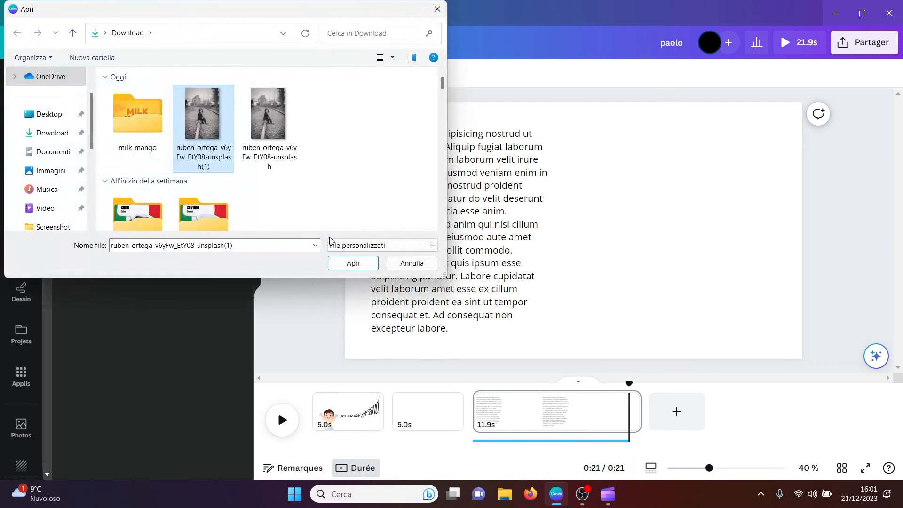
left_click(349, 264)
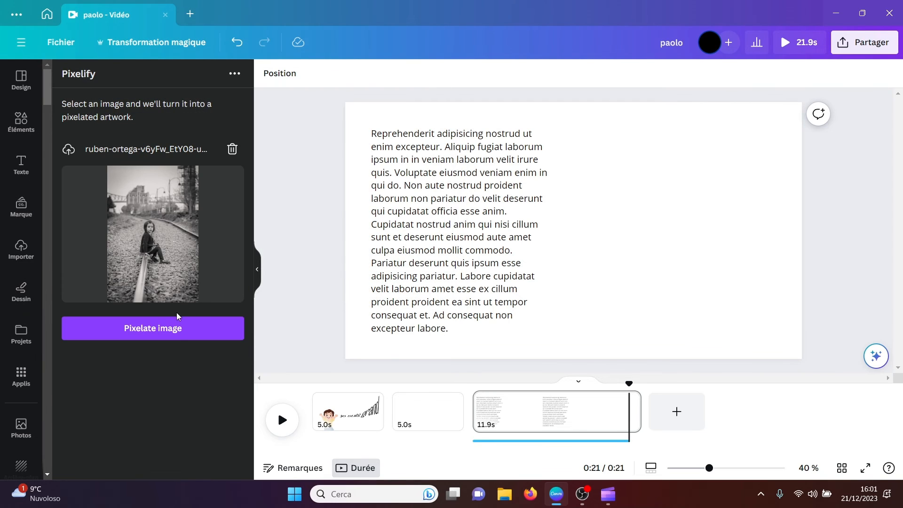
left_click(154, 328)
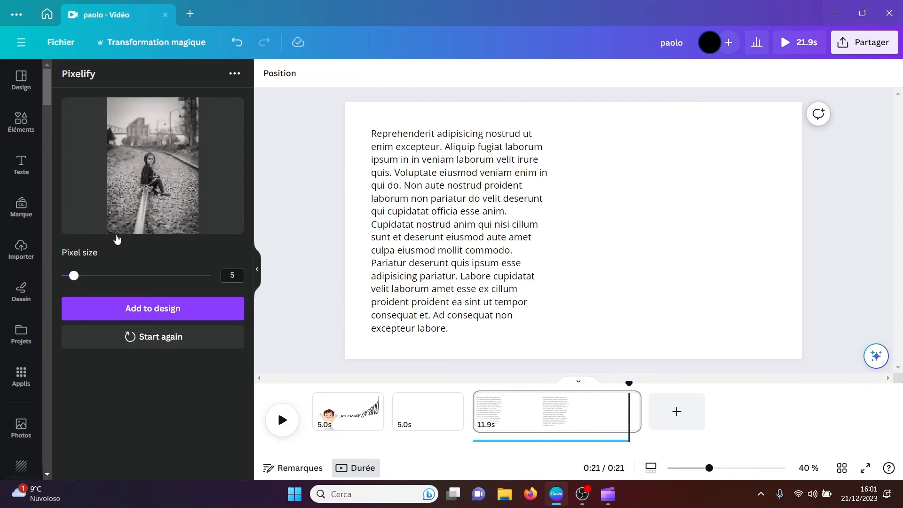
Step: Add the railway track photo with a pixel size of 29, enlarge it over the text, and delete it from the page
left_click_drag(75, 276, 147, 277)
left_click(154, 310)
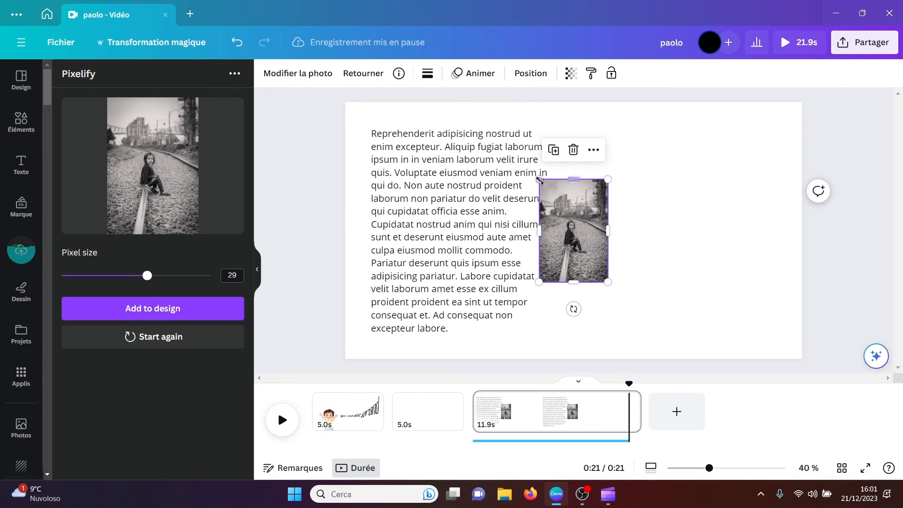
left_click_drag(539, 181, 398, 121)
left_click_drag(566, 205, 605, 273)
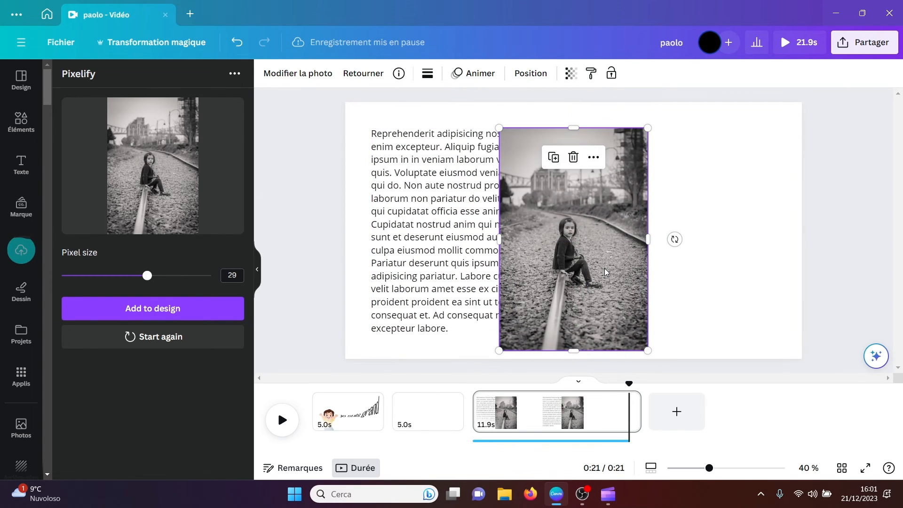
key("Delete")
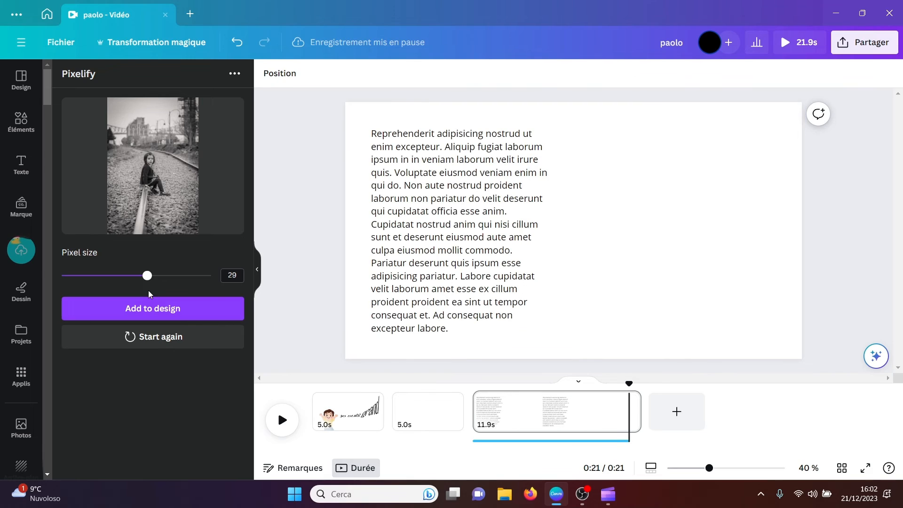
Step: Add the railway track photo with a pixel size of 7, enlarge it beside the text, and delete it from the page
left_click_drag(147, 276, 80, 276)
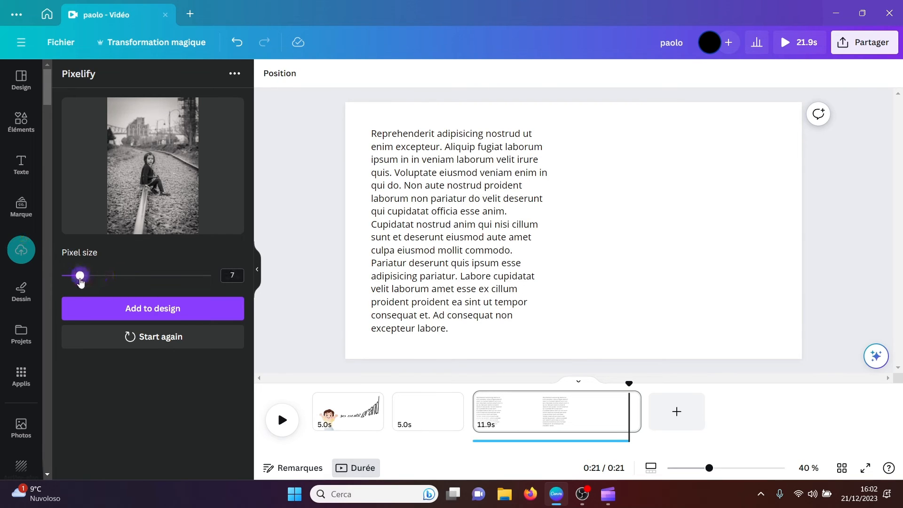
left_click(149, 314)
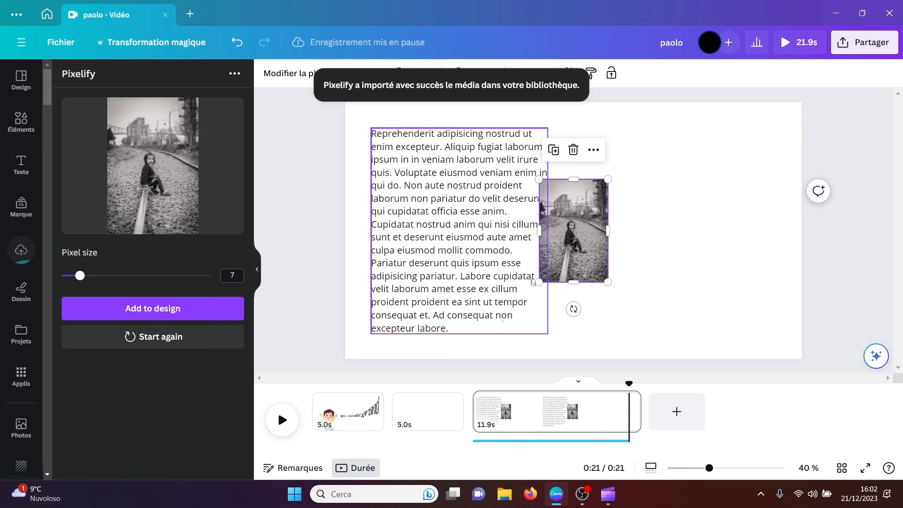
left_click_drag(607, 179, 737, 80)
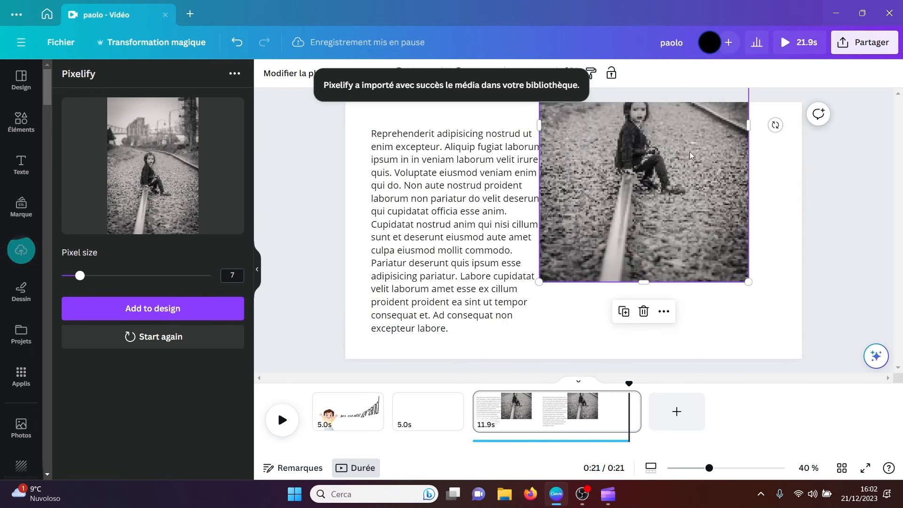
left_click_drag(688, 166, 680, 241)
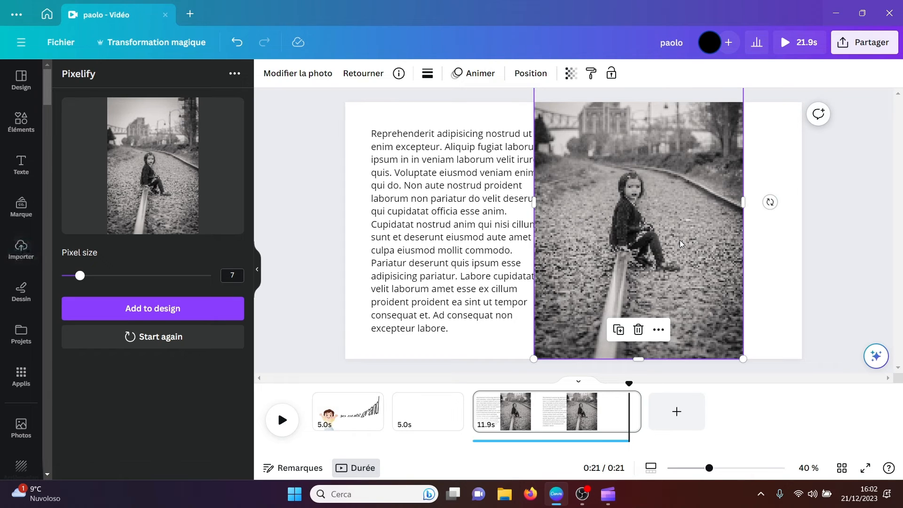
key("Delete")
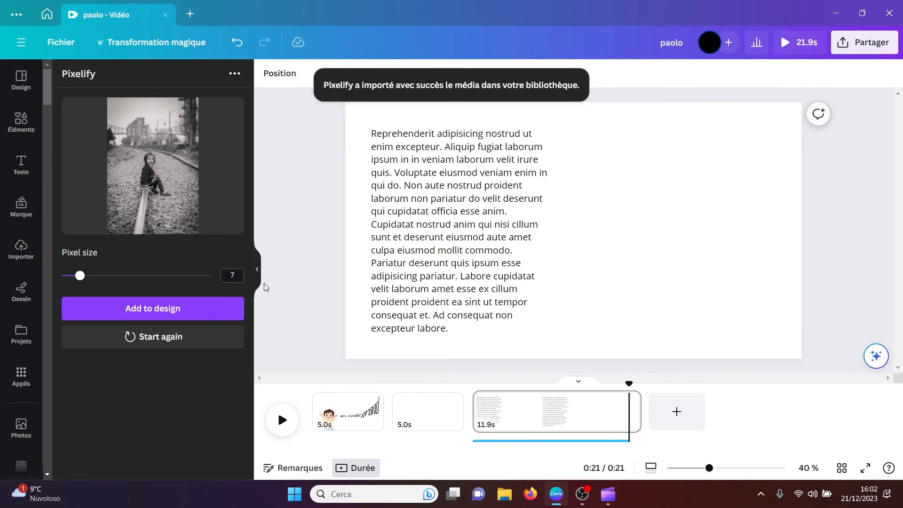
Step: Find the Reimagine app in the content creation section of Canva's apps and open it
left_click(21, 376)
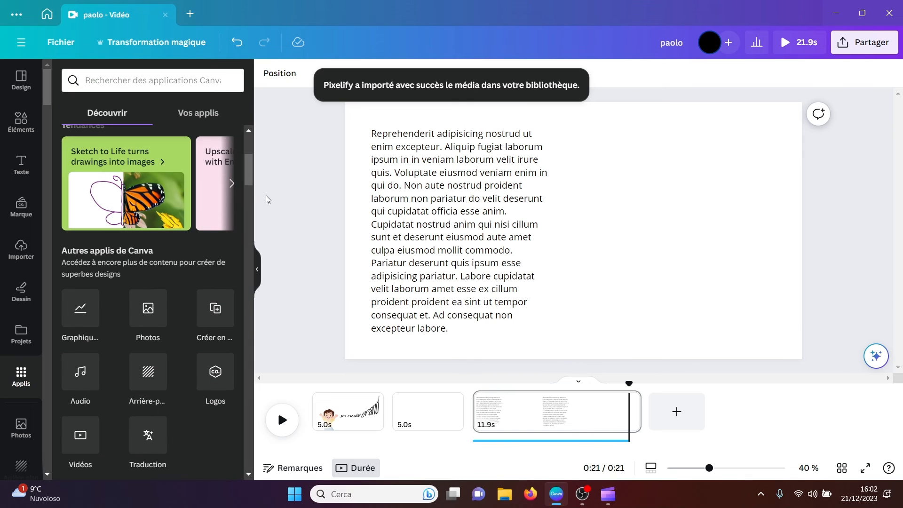
scroll(254, 291, "down", 5)
scroll(252, 299, "down", 6)
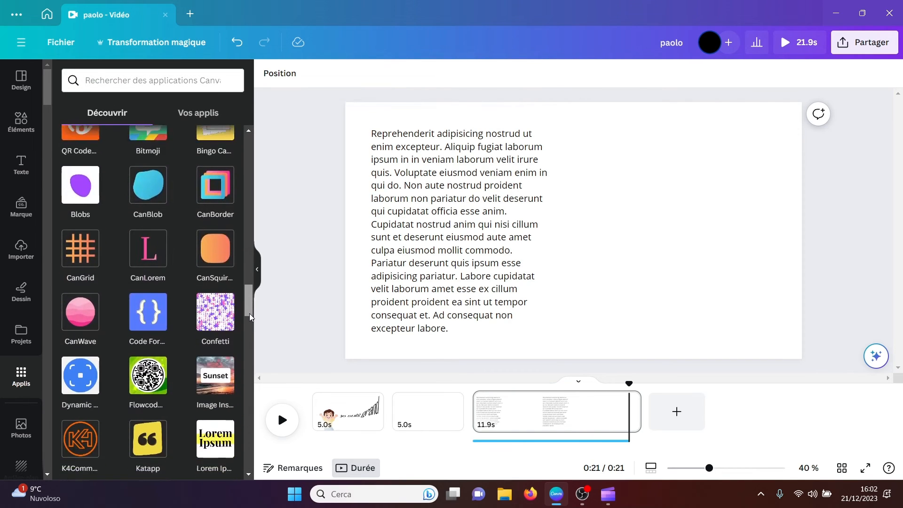
scroll(250, 331, "down", 3)
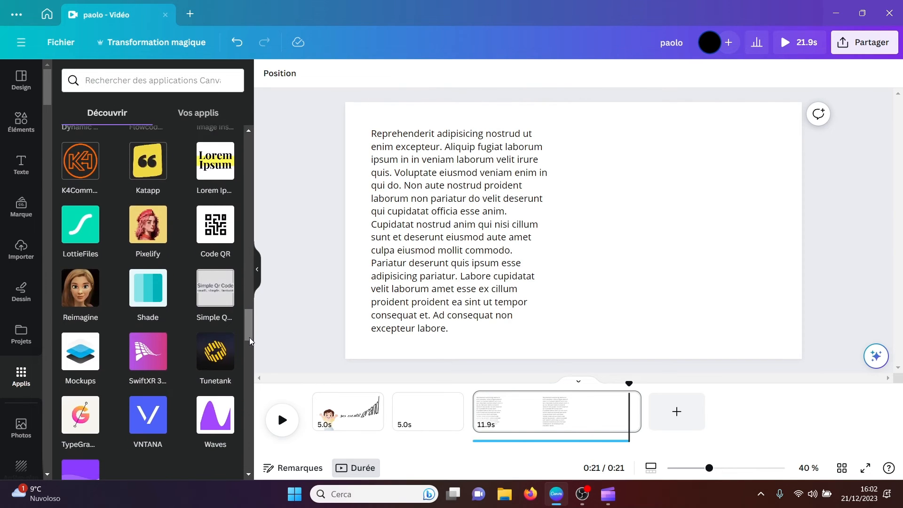
left_click(74, 293)
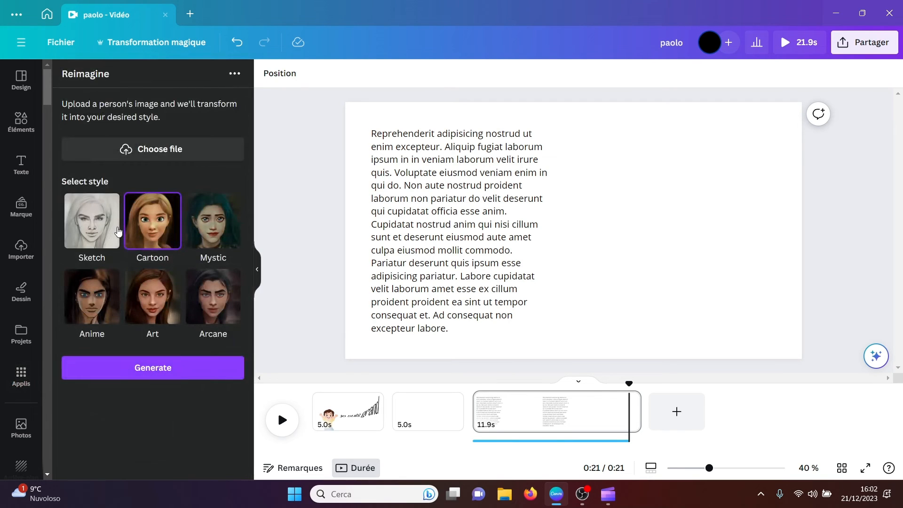
Step: Load the black-and-white railway track photo ending in unsplash(1) from the Download folder and generate a Cartoon-style version
left_click(141, 151)
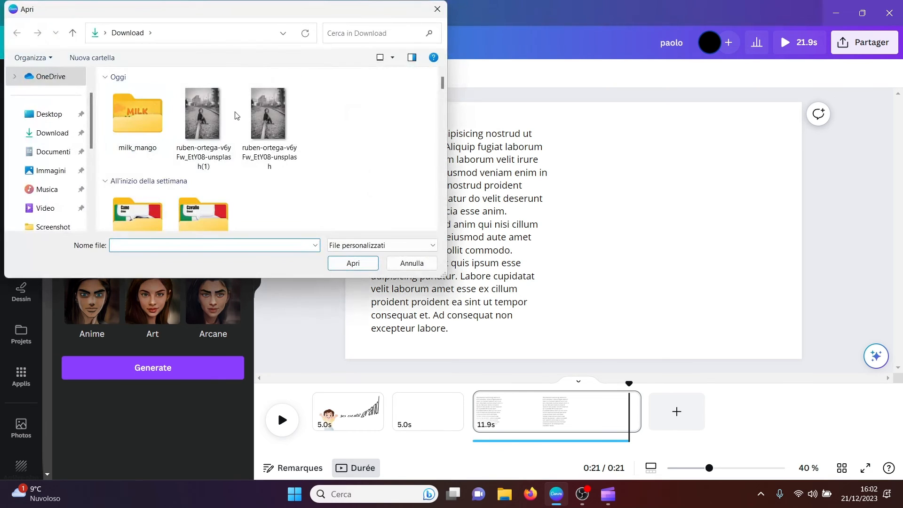
left_click(208, 111)
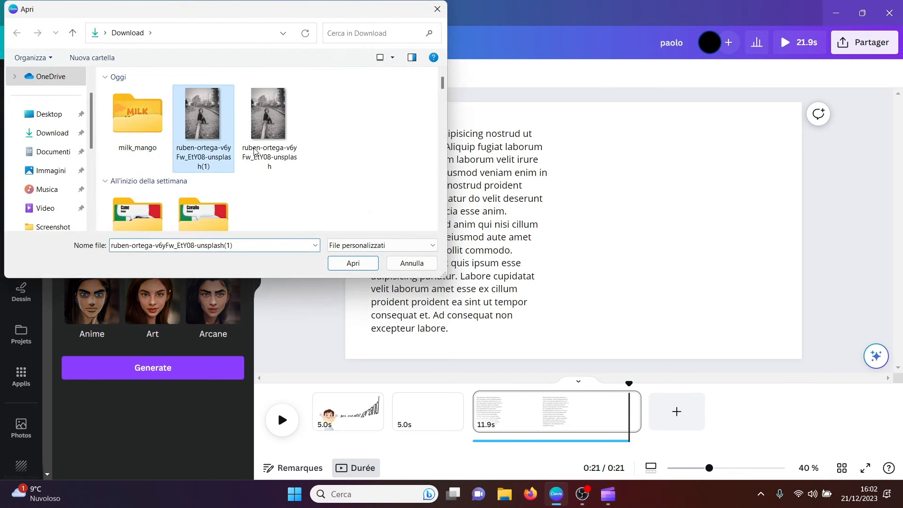
left_click(342, 261)
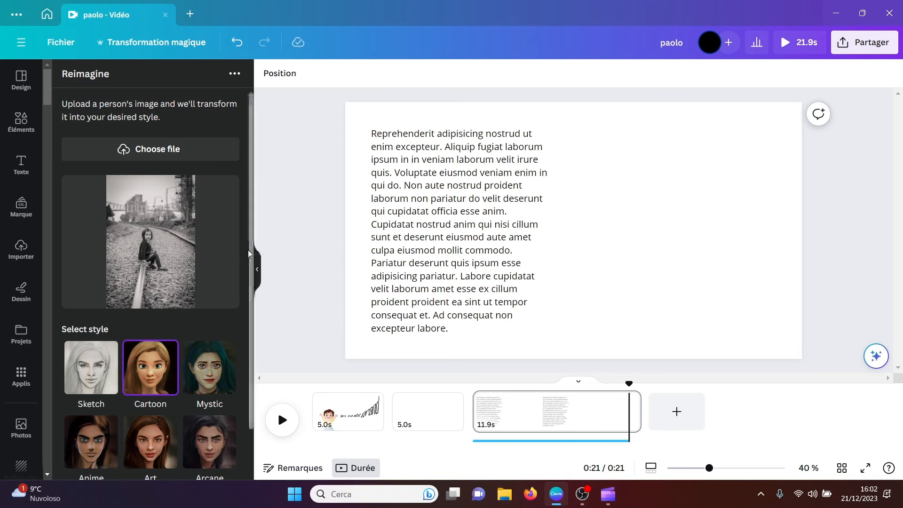
left_click_drag(250, 253, 252, 298)
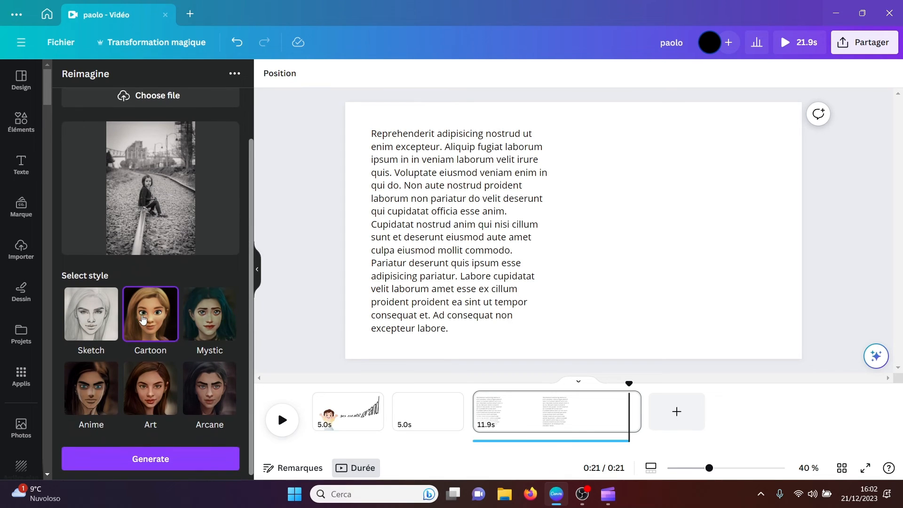
left_click(150, 459)
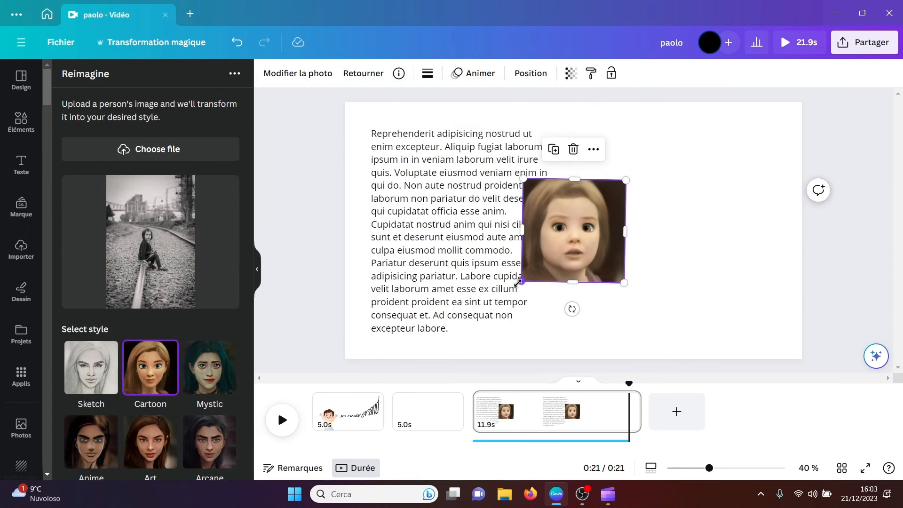
Step: Enlarge the generated cartoon portrait, move it over the lorem ipsum text, and delete it from the page
left_click_drag(519, 283, 382, 390)
left_click_drag(505, 281, 564, 241)
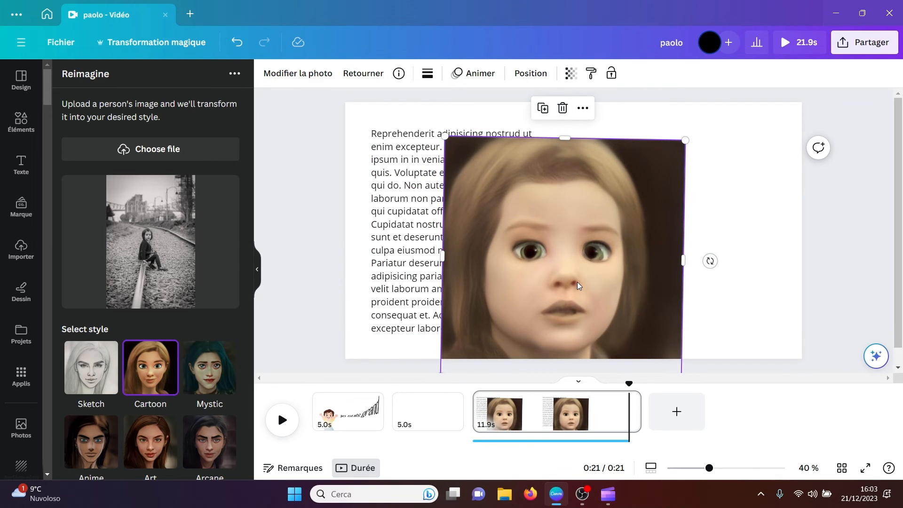
key("Delete")
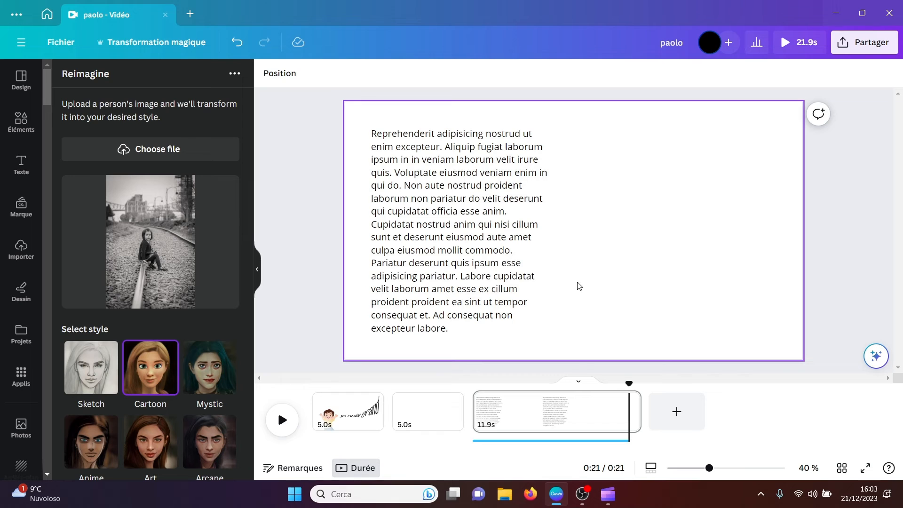
Step: Find the TypeGradient app in the content creation section of Canva's apps and open it
left_click(7, 382)
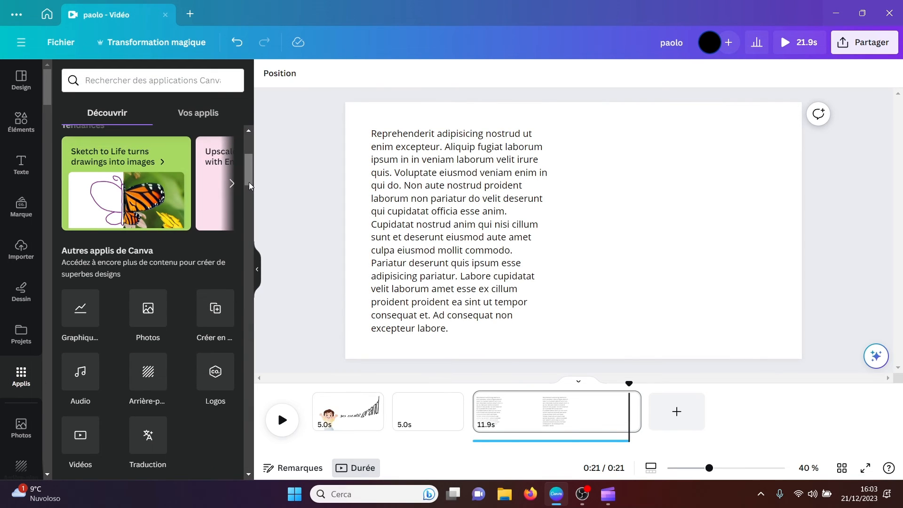
left_click_drag(249, 182, 245, 343)
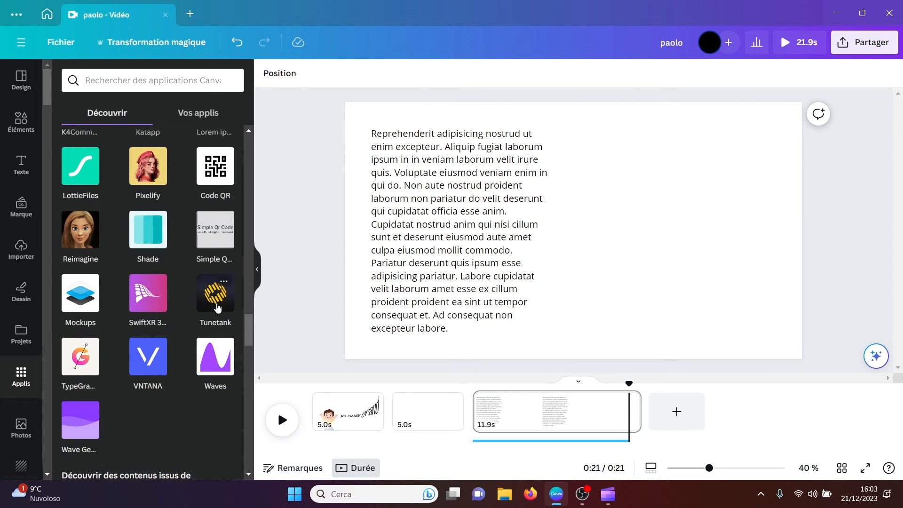
left_click_drag(247, 329, 247, 332)
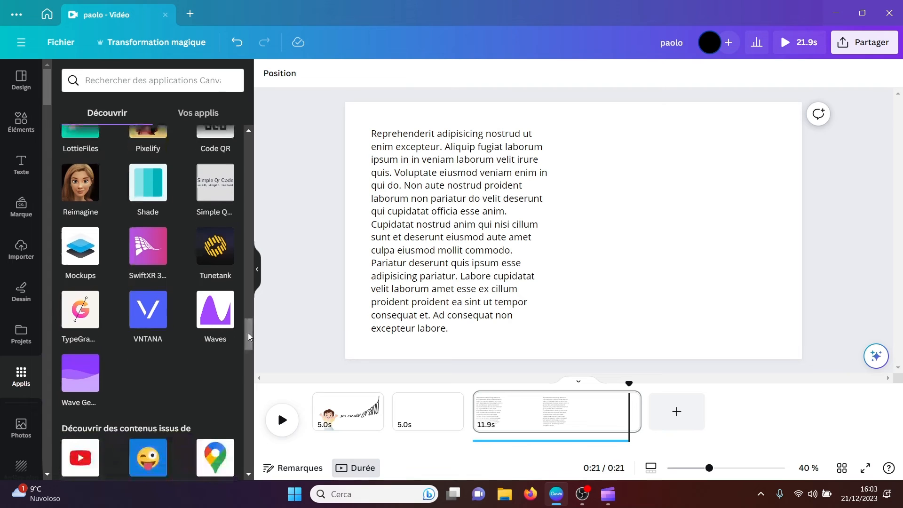
left_click(77, 321)
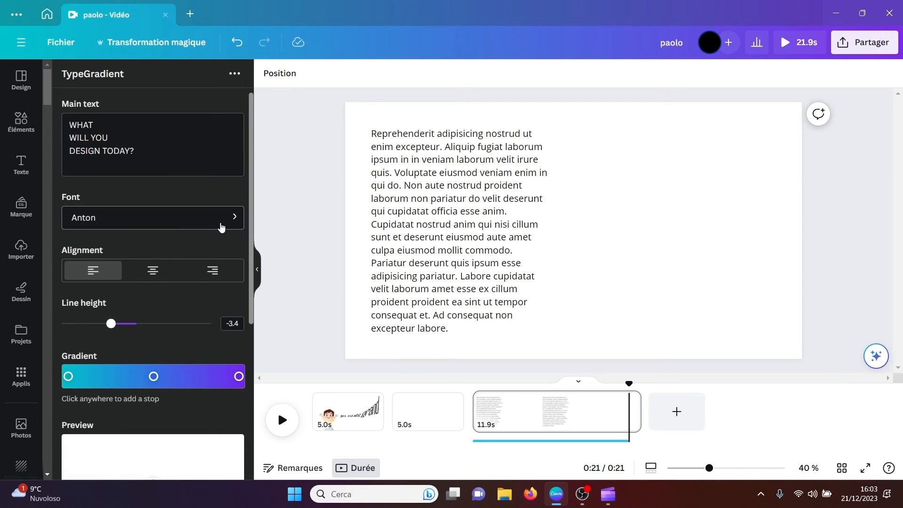
Step: Move the middle blue stop of the text gradient slightly closer to the purple end
scroll(253, 222, "down", 2)
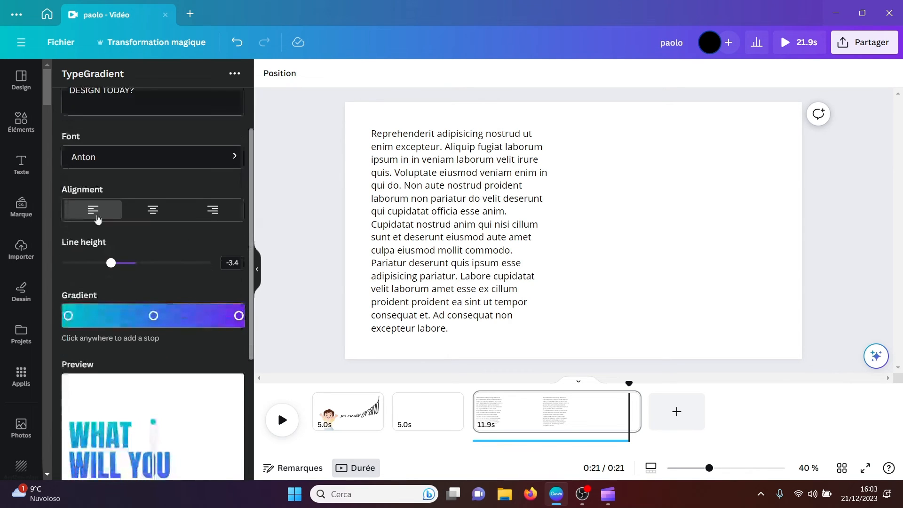
left_click_drag(251, 251, 245, 350)
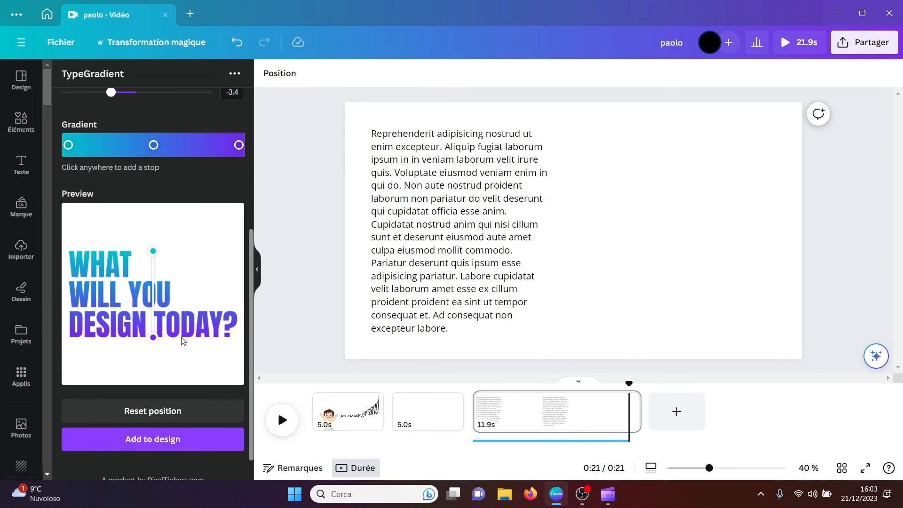
left_click(153, 145)
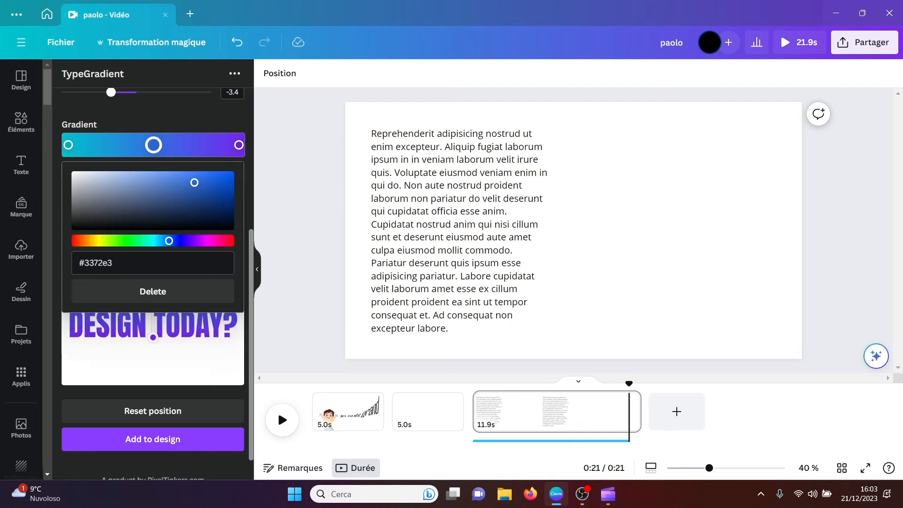
left_click_drag(153, 145, 89, 145)
left_click(140, 121)
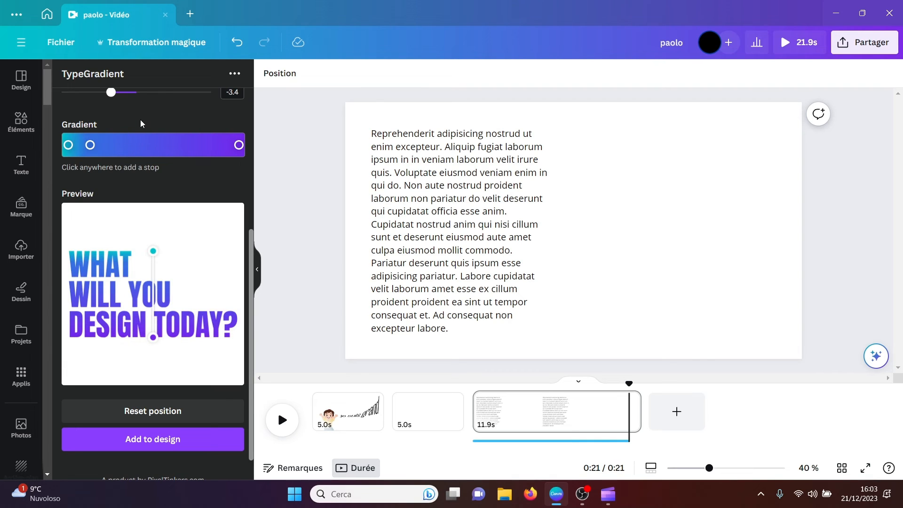
left_click(90, 145)
left_click_drag(90, 145, 164, 145)
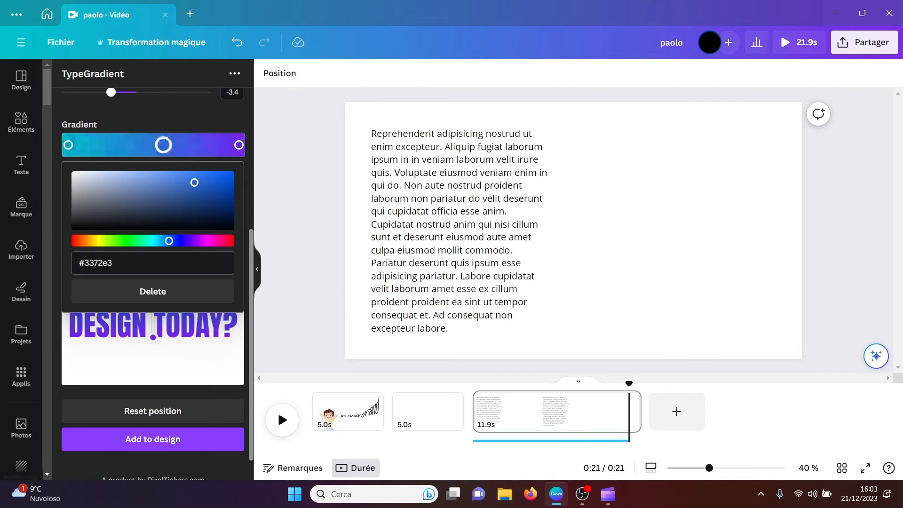
left_click(197, 117)
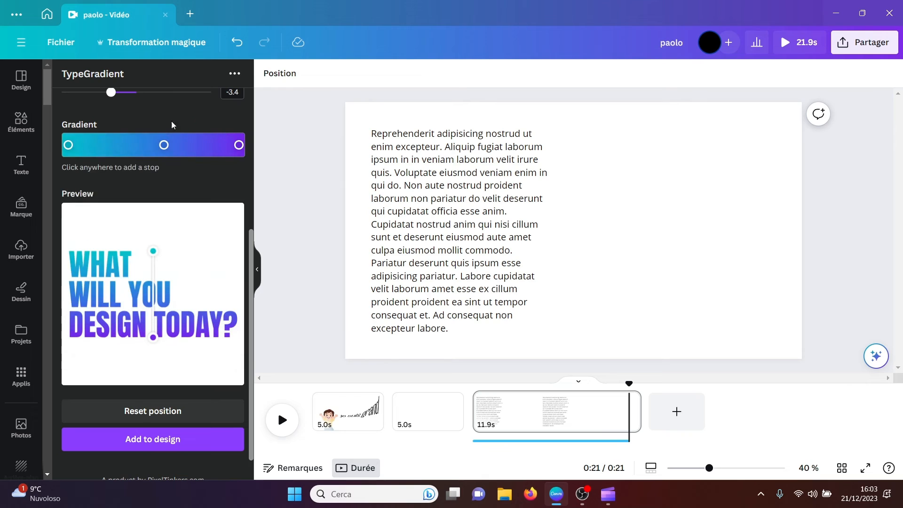
Step: Change the first colour stop of the text gradient to yellow #ccc400
left_click(68, 146)
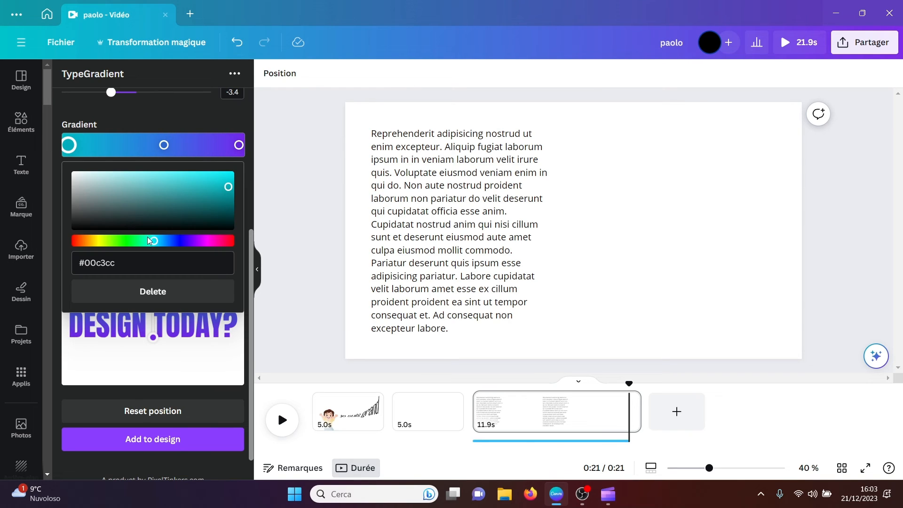
left_click_drag(149, 241, 101, 245)
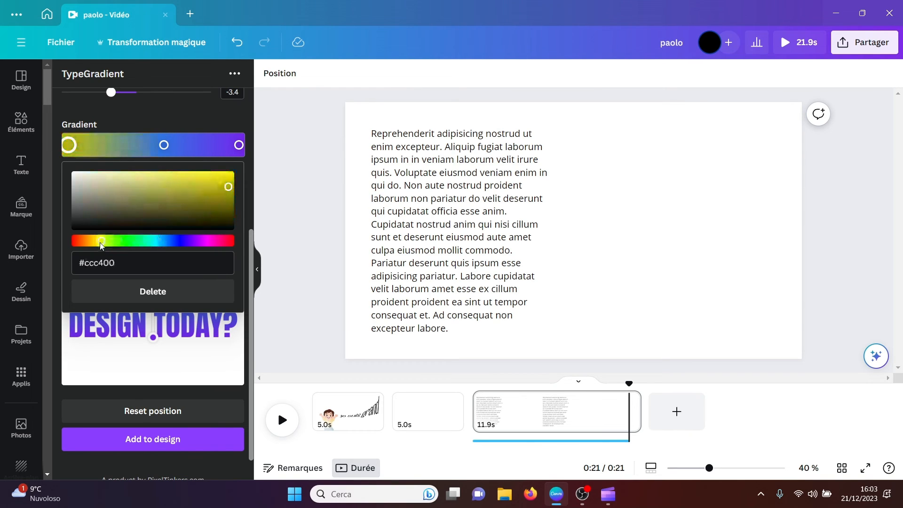
left_click(69, 344)
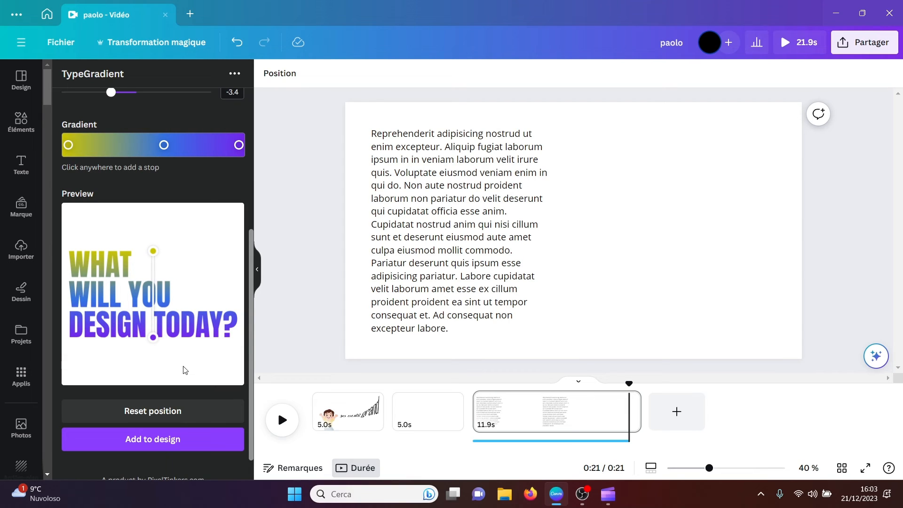
Step: Slant the gradient diagonally from the word WHAT to the word TODAY and add the gradient text to the design
left_click_drag(154, 254, 94, 253)
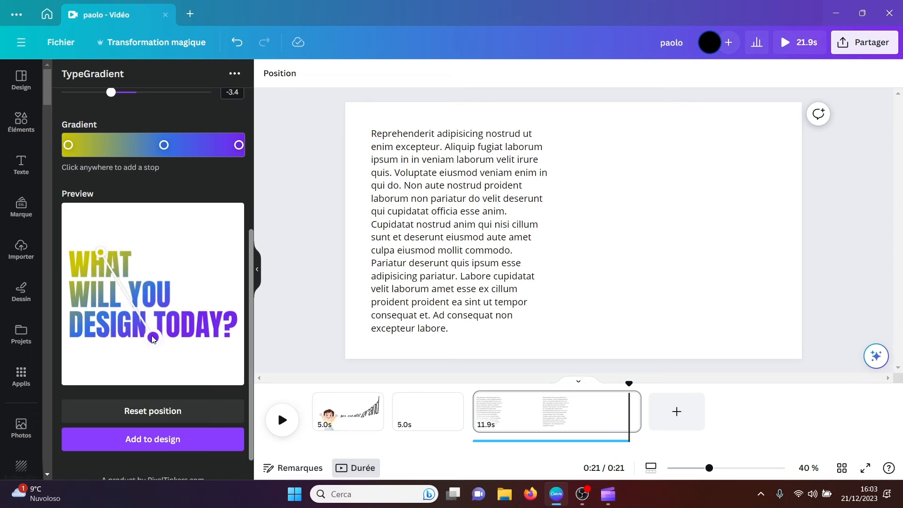
left_click_drag(153, 339, 206, 338)
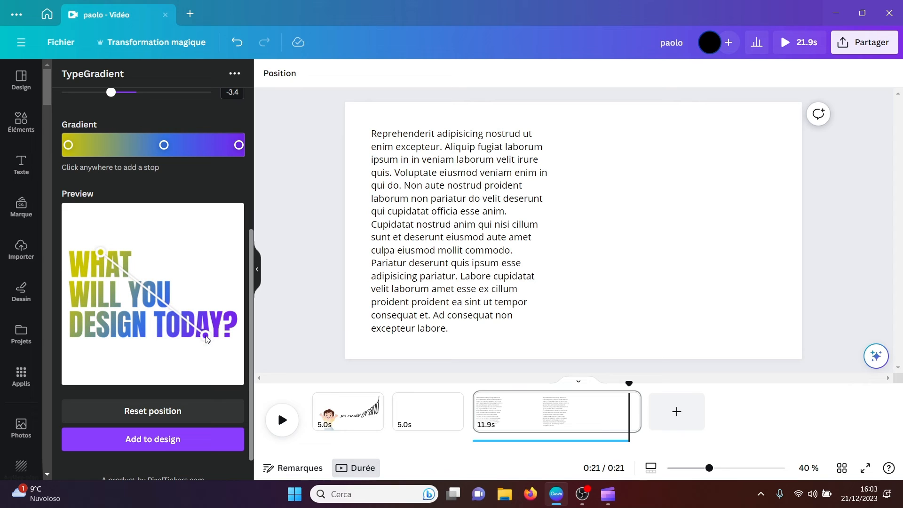
left_click(174, 442)
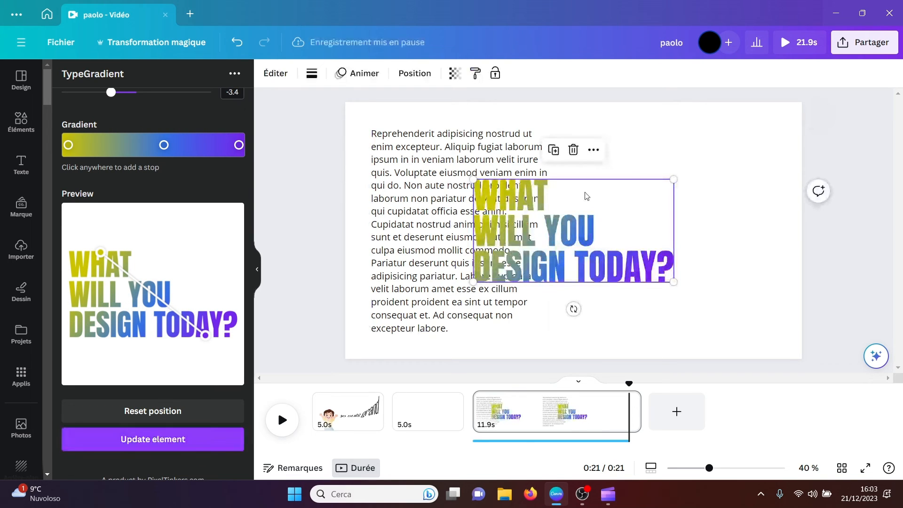
Step: Move the gradient text into the lower part of the page, to the right of the paragraph, and deselect it
left_click_drag(604, 251, 711, 301)
left_click(652, 175)
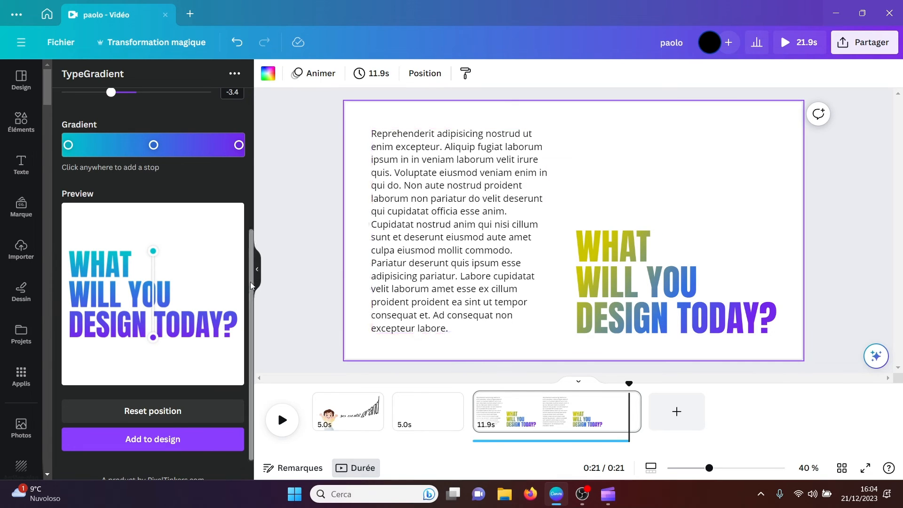
Step: Replace the TypeGradient main text with a first name and set its font to ADLaM Display
left_click_drag(251, 277, 255, 88)
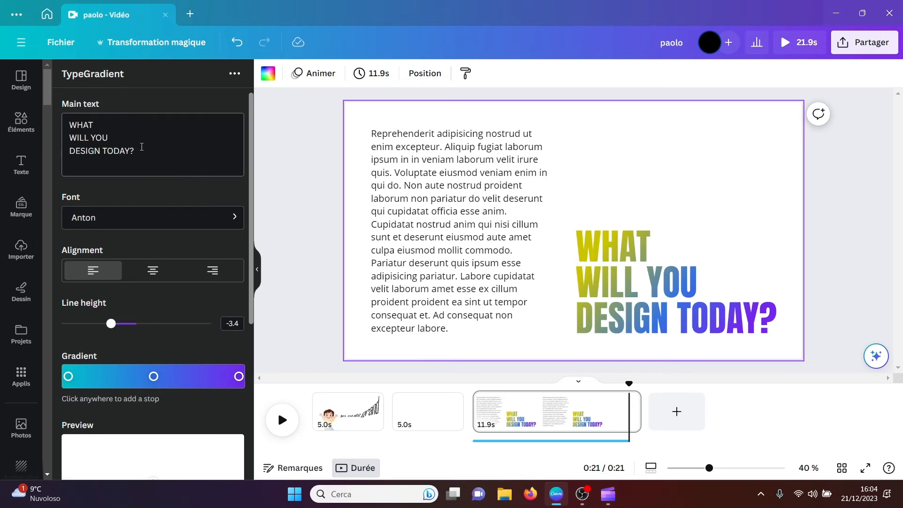
left_click_drag(135, 151, 55, 129)
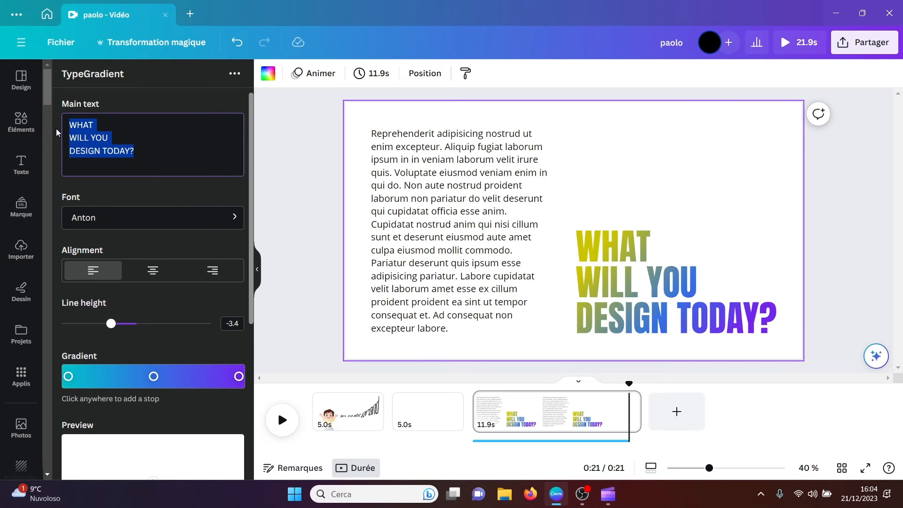
type("Paolo")
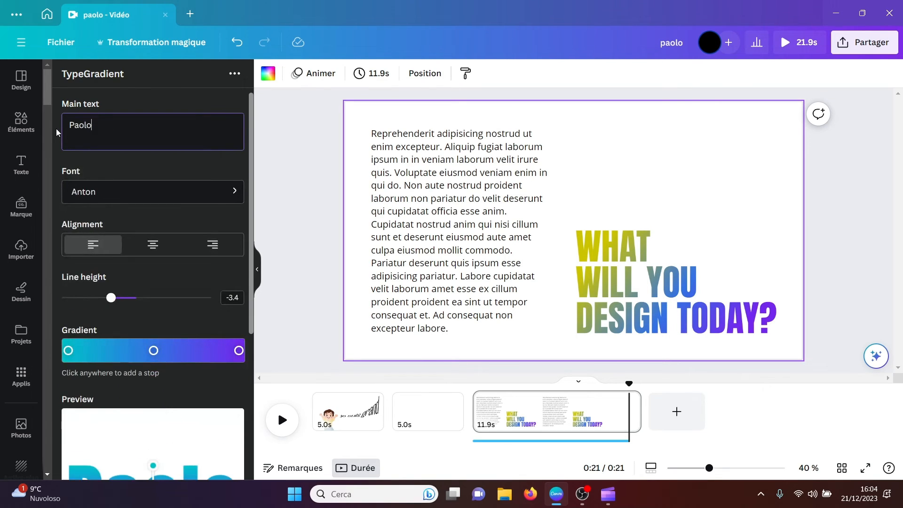
left_click(218, 194)
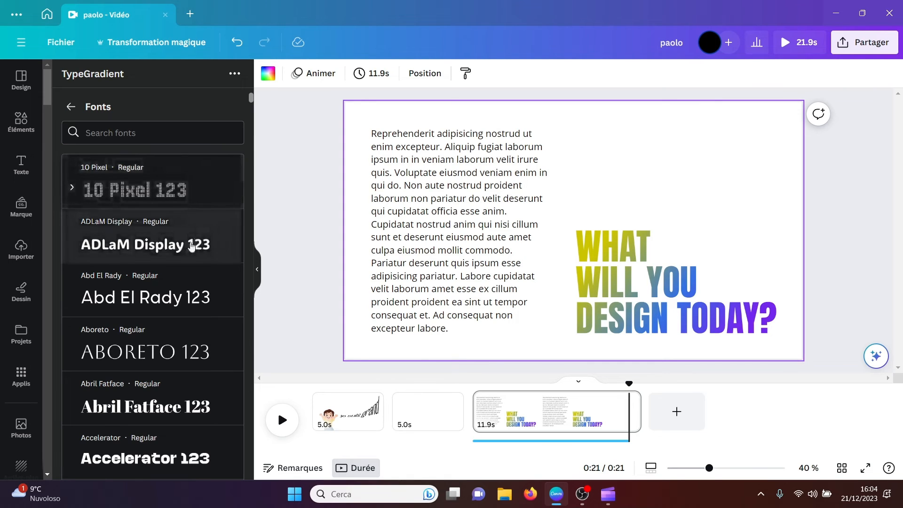
left_click(192, 246)
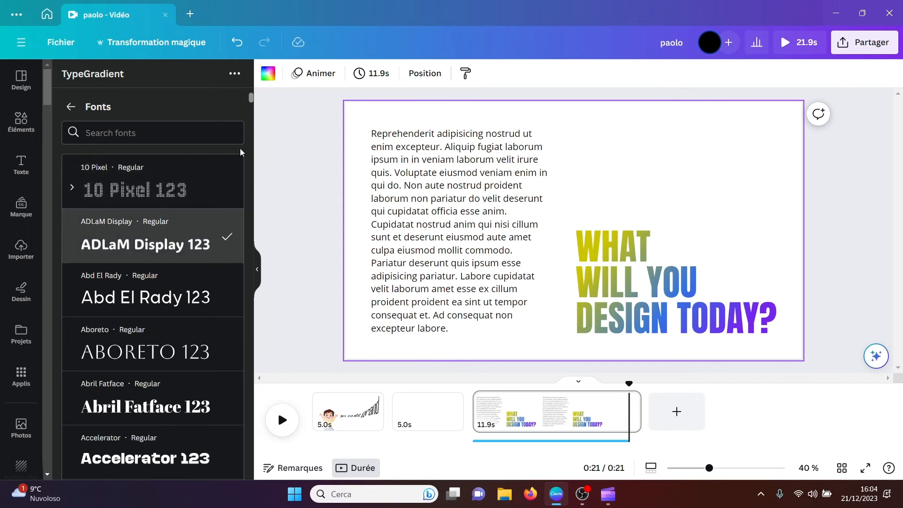
left_click(72, 107)
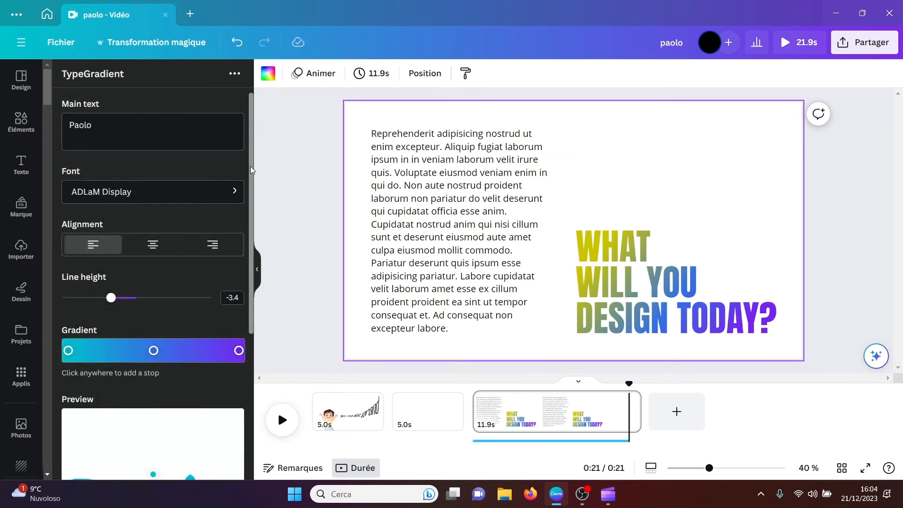
Step: Shift the middle blue stop of the gradient towards the purple end and change the first colour stop to magenta
scroll(251, 176, "down", 3)
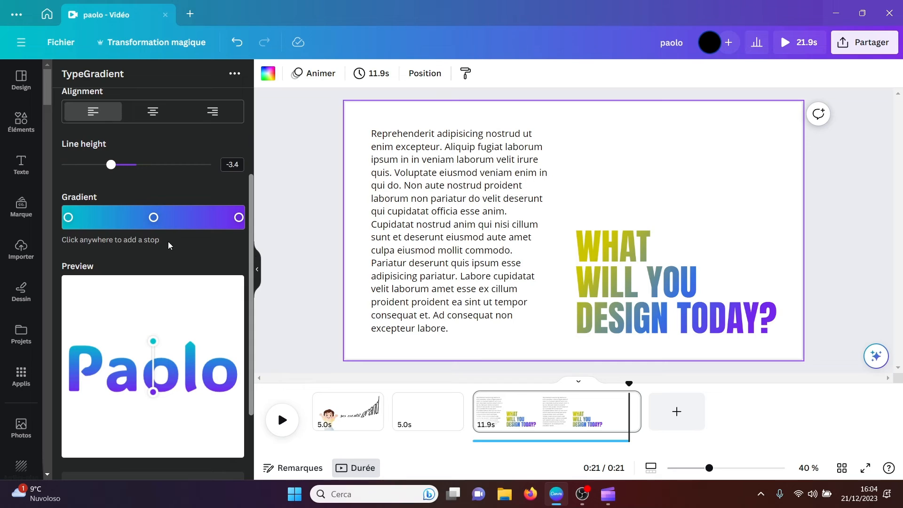
left_click(154, 217)
left_click_drag(153, 217, 200, 217)
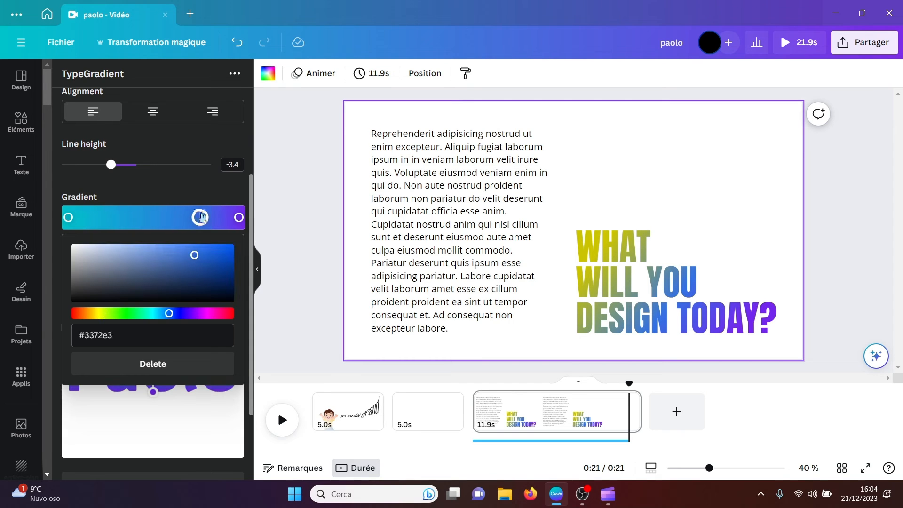
left_click(225, 188)
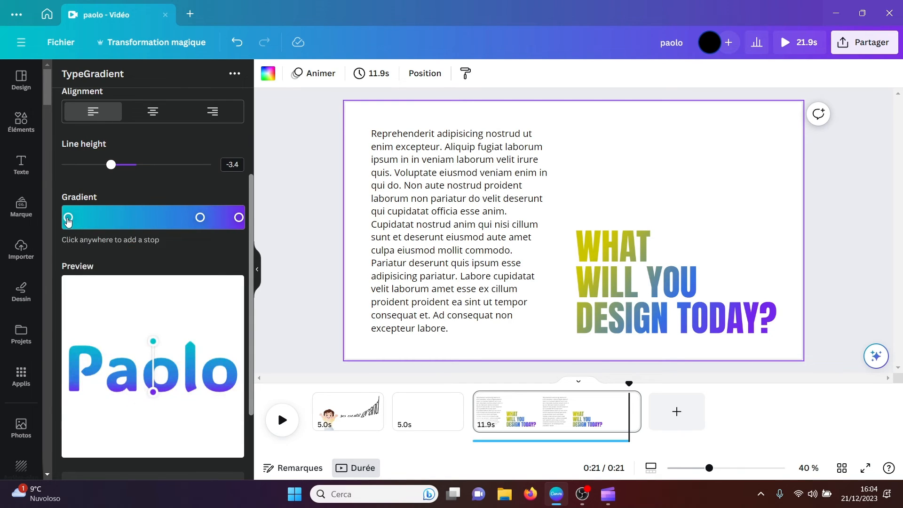
left_click(68, 218)
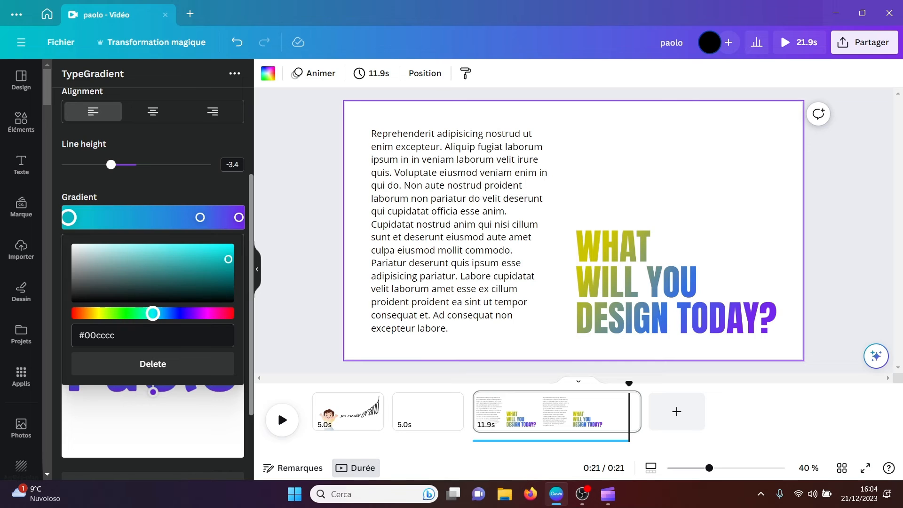
left_click_drag(153, 313, 205, 314)
left_click(206, 187)
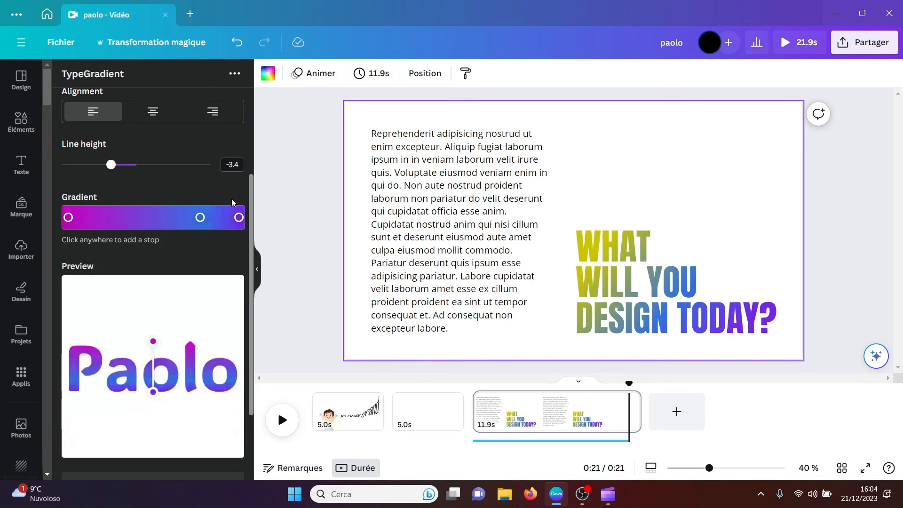
Step: Try the gradient name on the page, enlarged and moved towards the top, and delete it
left_click_drag(251, 213, 250, 284)
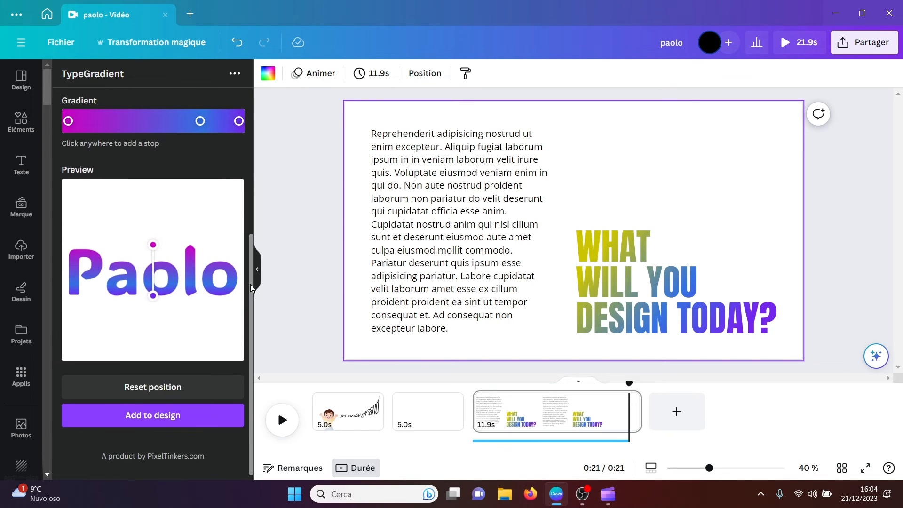
left_click(165, 415)
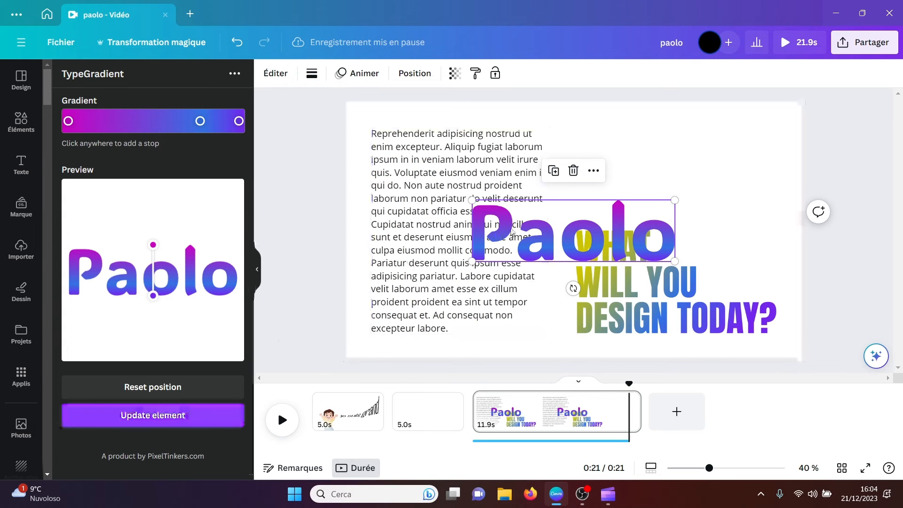
left_click_drag(475, 203, 339, 155)
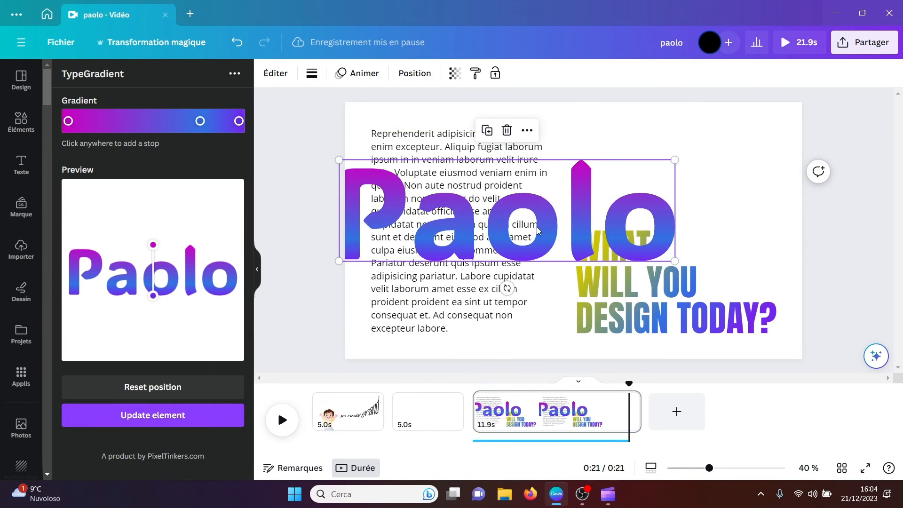
left_click_drag(536, 225, 603, 186)
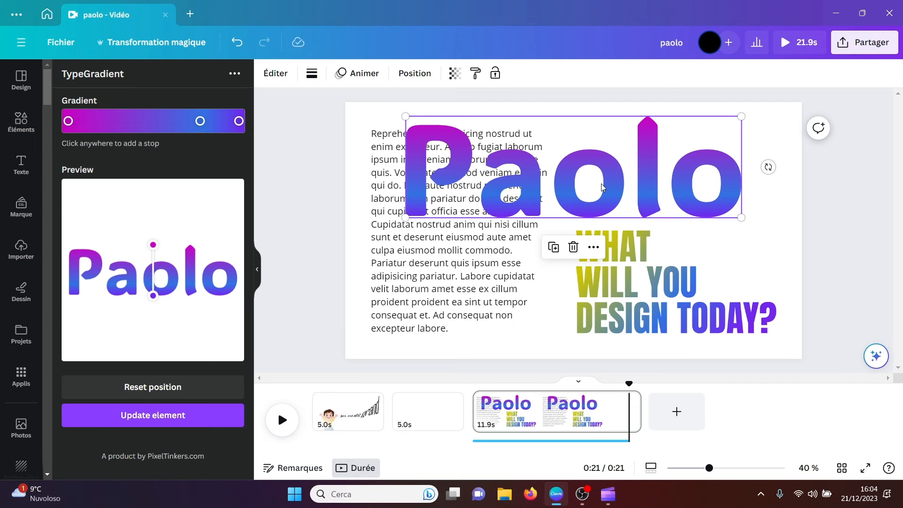
key("Delete")
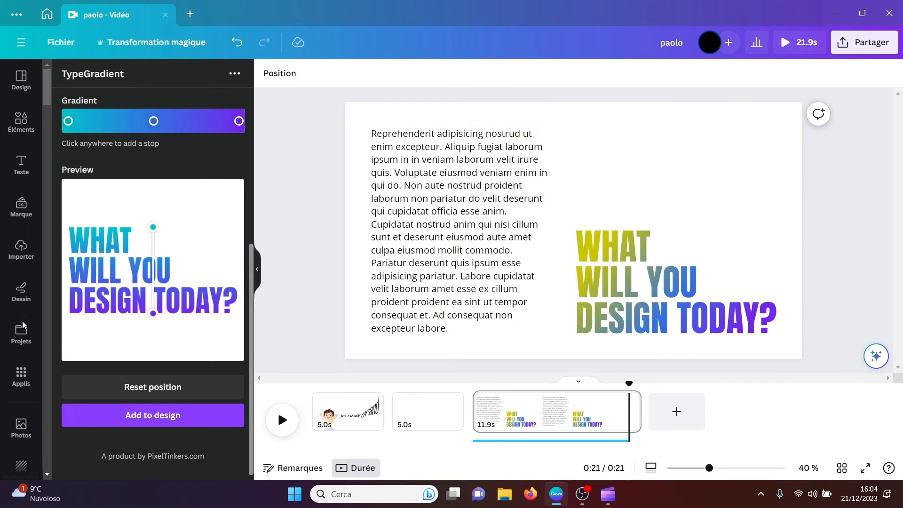
Step: Find the Emoji app in the content discovery section of Canva's apps and open it
left_click(21, 376)
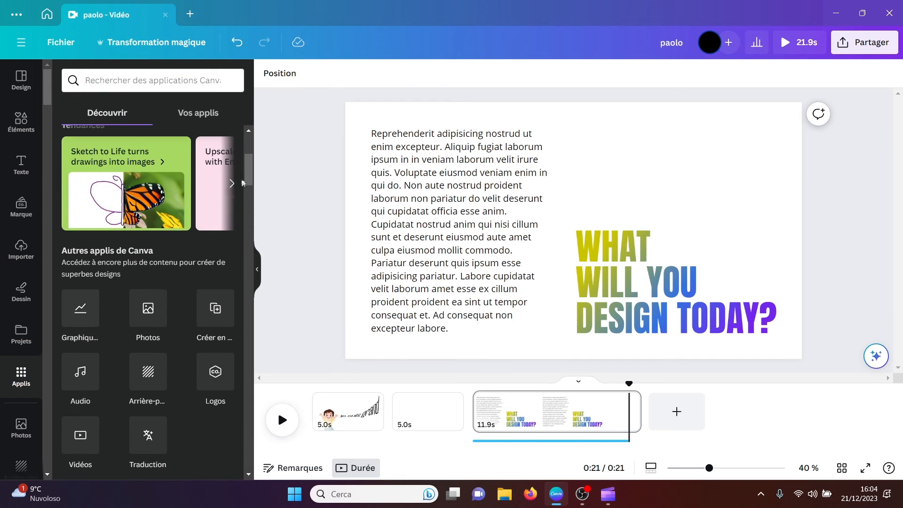
left_click_drag(250, 175, 247, 320)
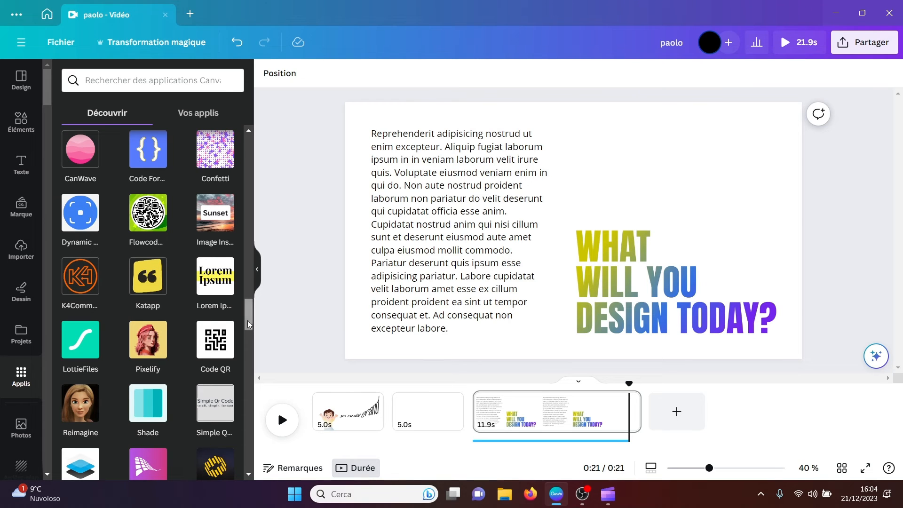
left_click_drag(248, 321, 248, 355)
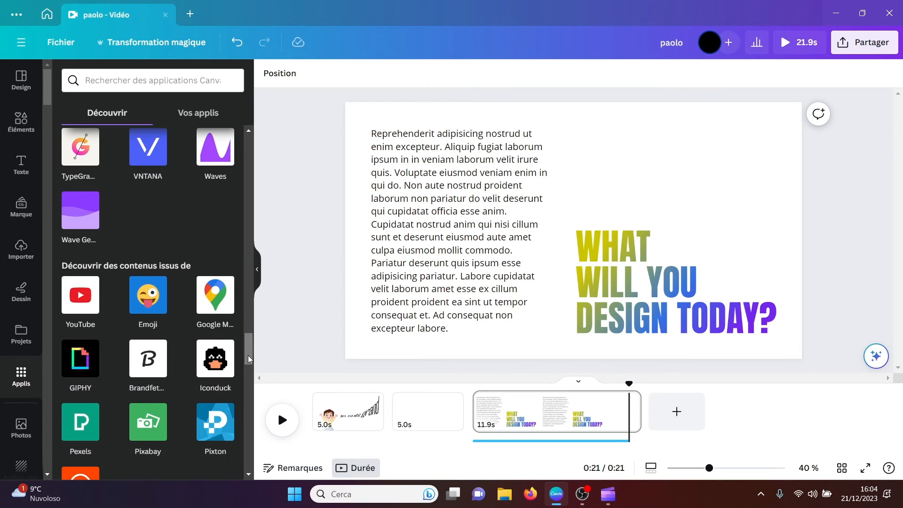
left_click(147, 302)
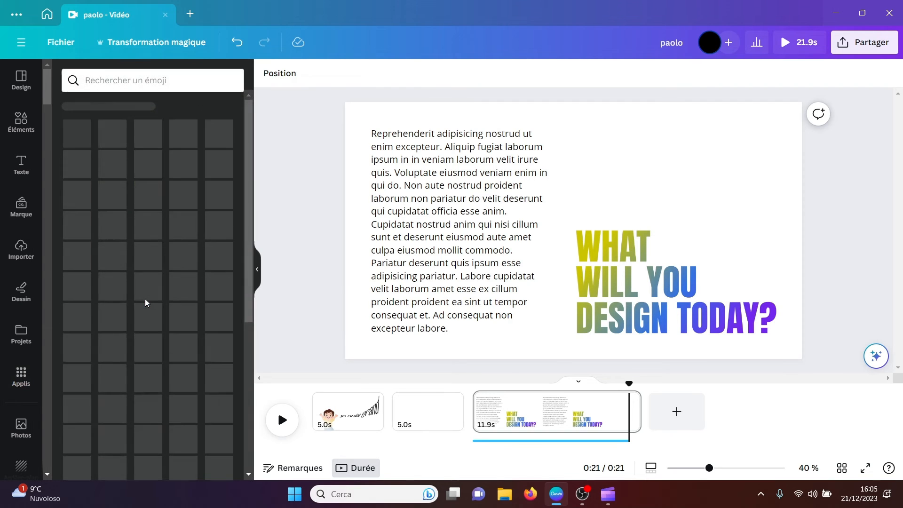
Step: Insert the vomiting-face emoji, enlarge it to about 800 px wide and place it over the gradient text
left_click_drag(249, 204, 243, 287)
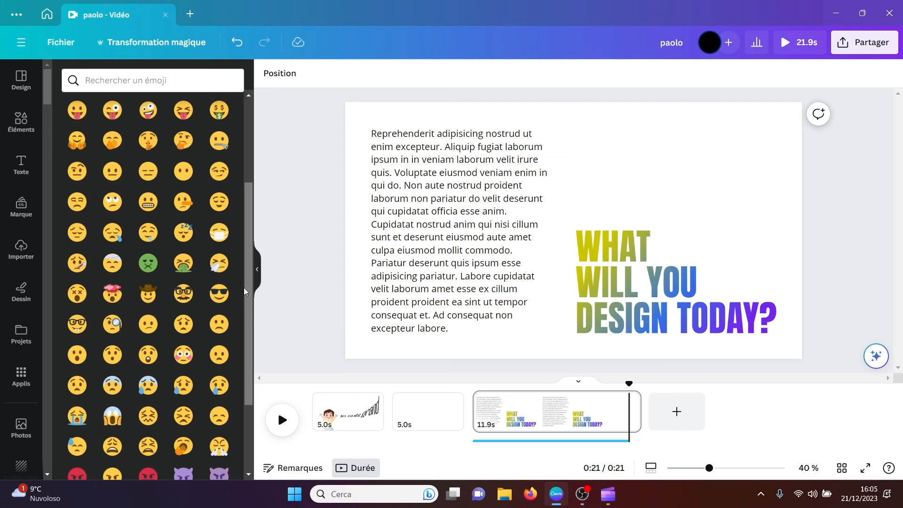
left_click(183, 265)
left_click_drag(524, 177, 429, 77)
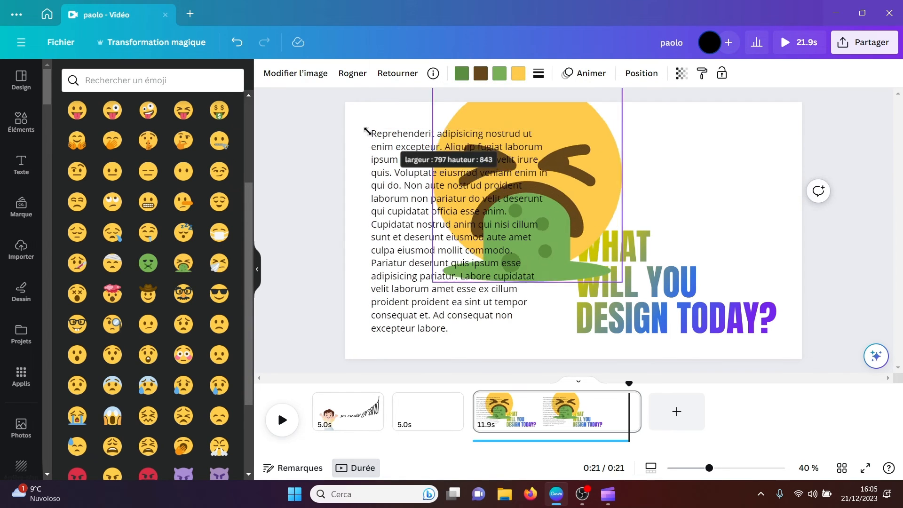
left_click_drag(557, 185, 654, 233)
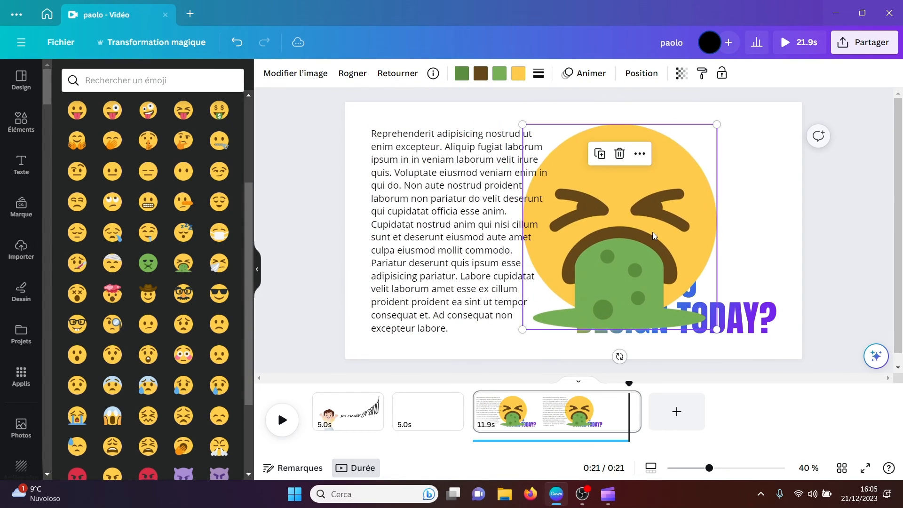
Step: Open the Google Maps app from the content discovery section and try its Colosseum map on the page, deleting it again
left_click(22, 379)
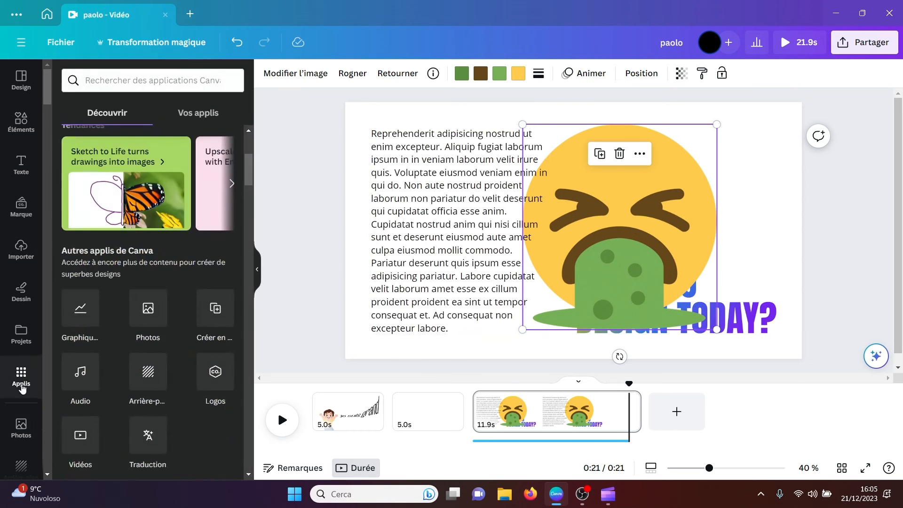
mouse_move(248, 179)
left_mouse_down()
mouse_move(259, 317)
mouse_move(250, 363)
left_mouse_up()
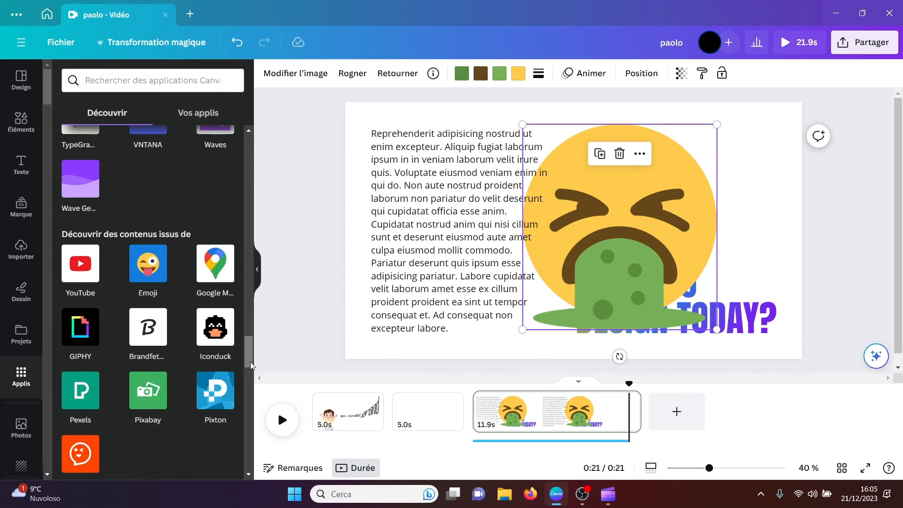
left_click(216, 277)
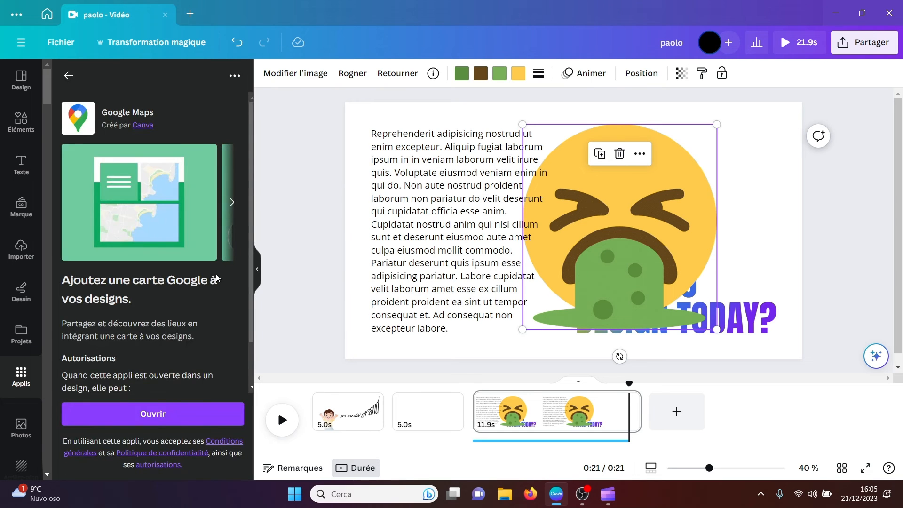
left_click(140, 415)
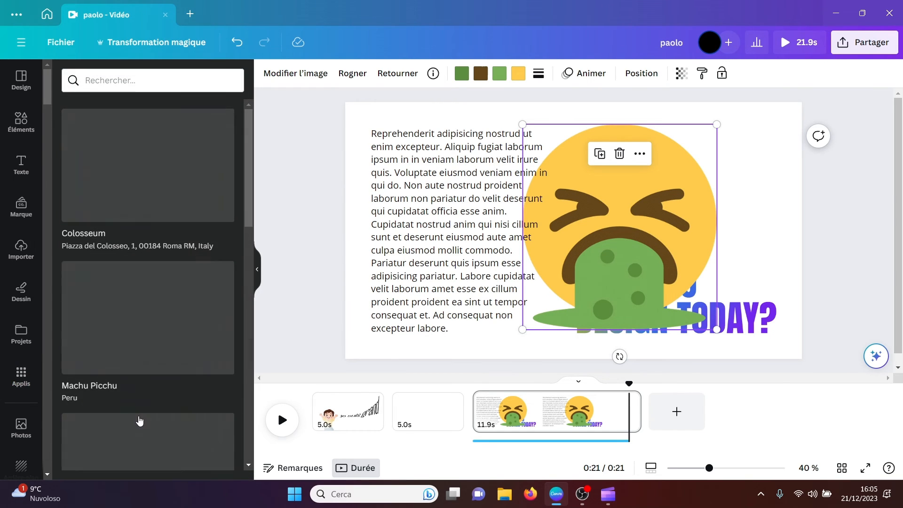
left_click(145, 166)
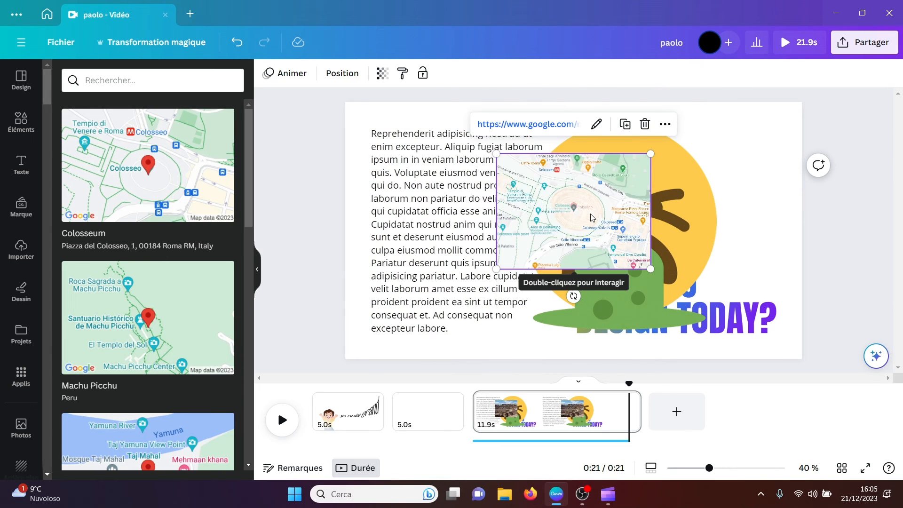
key("Delete")
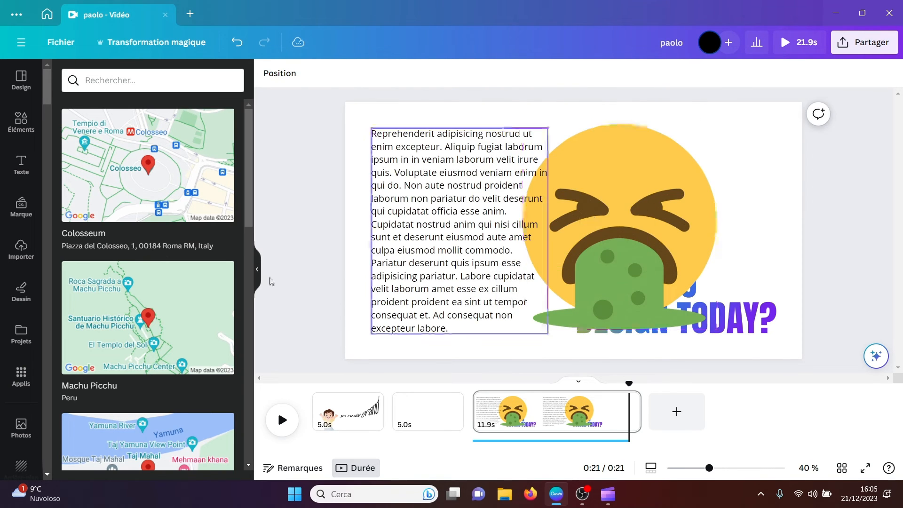
Step: Open the Pixton app from the content discovery section and browse its illustrated characters
left_click(22, 376)
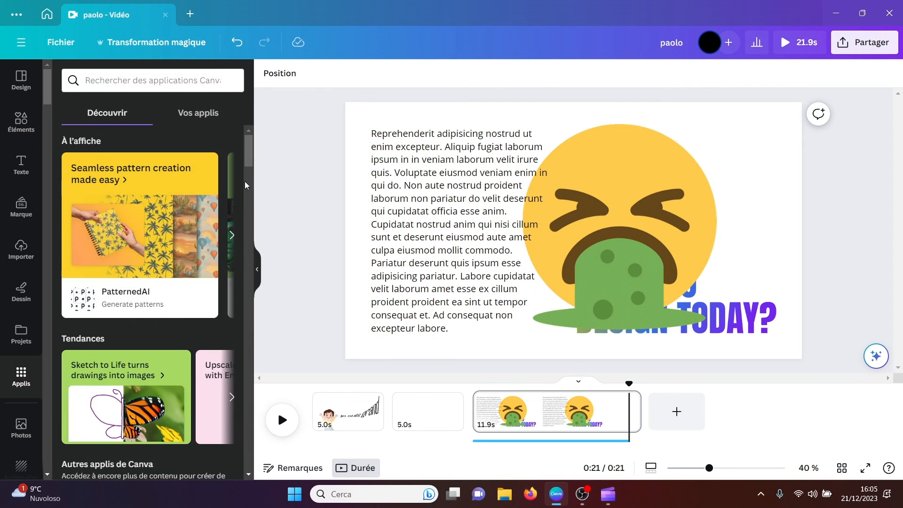
scroll(248, 188, "down", 10)
scroll(247, 203, "down", 20)
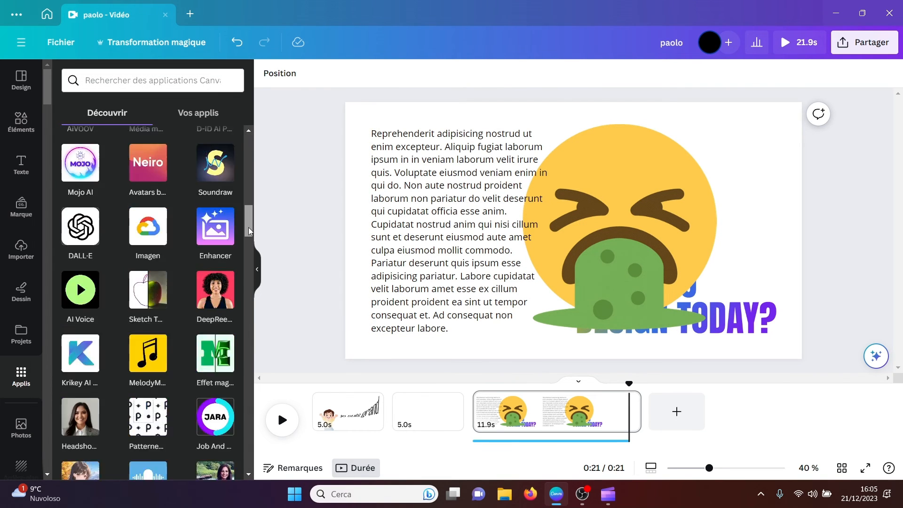
left_click_drag(249, 292, 255, 359)
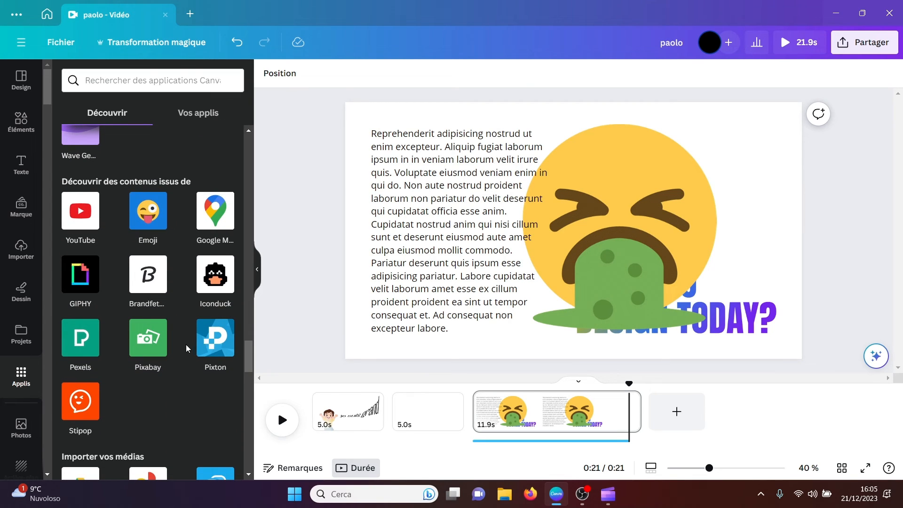
left_click(225, 340)
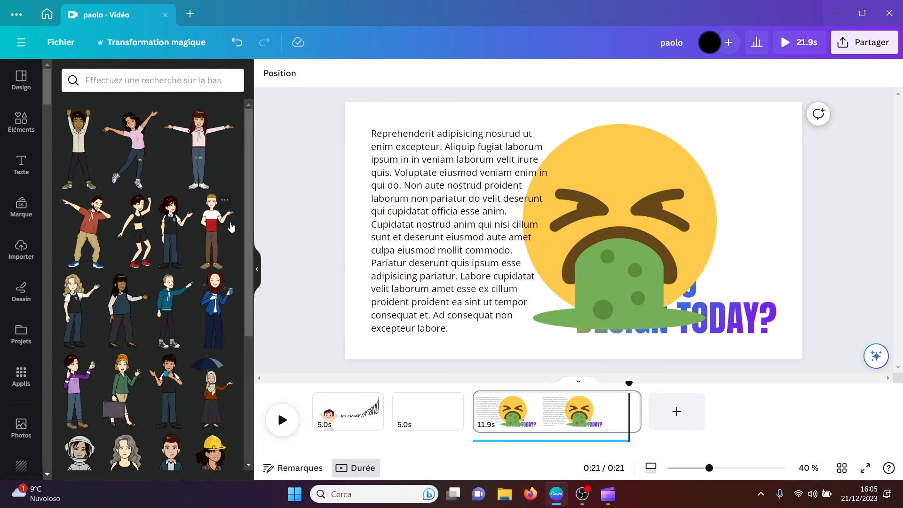
left_click_drag(246, 216, 248, 396)
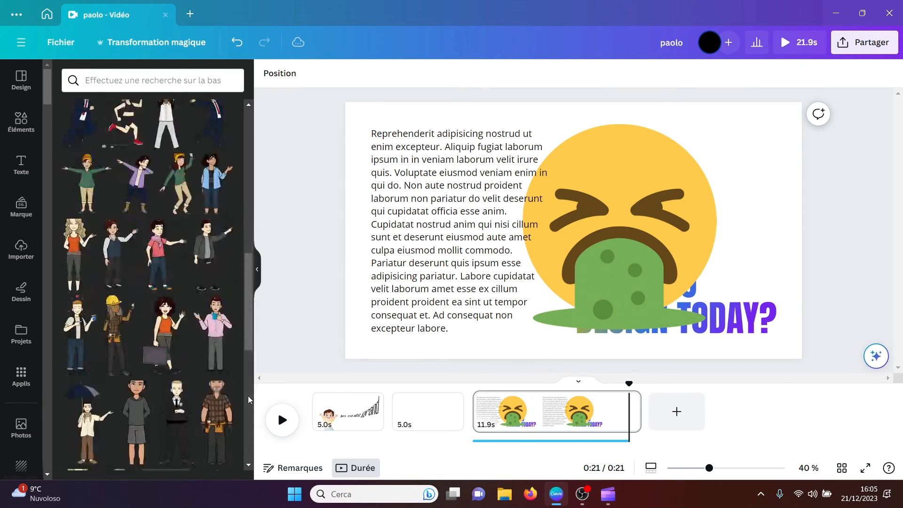
Step: Insert the Pixton man in the pink shirt holding a blue mug and enlarge him over the emoji, reaching nearly the full page height
left_click(209, 331)
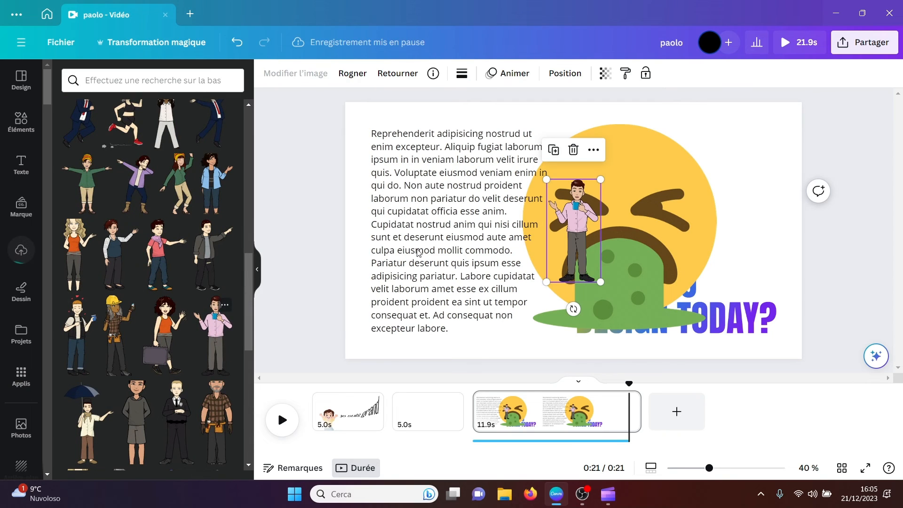
left_click_drag(581, 214, 556, 277)
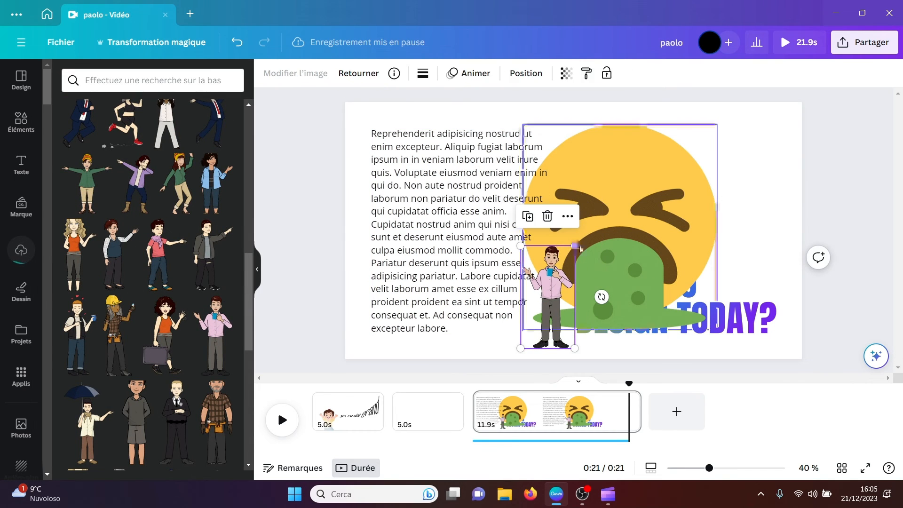
left_click_drag(576, 243, 678, 146)
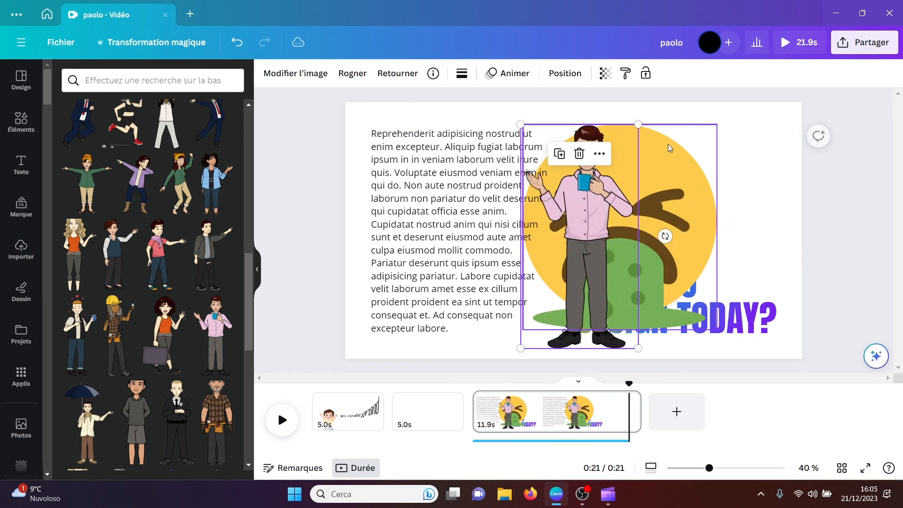
Step: Find the Stipop sticker app in the content discovery section of Canva's apps and open it
left_click(21, 379)
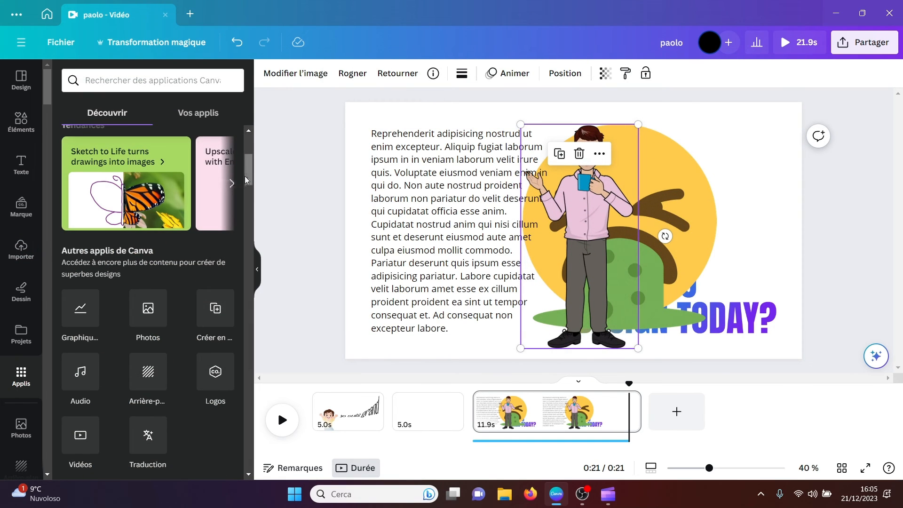
left_click_drag(243, 179, 248, 383)
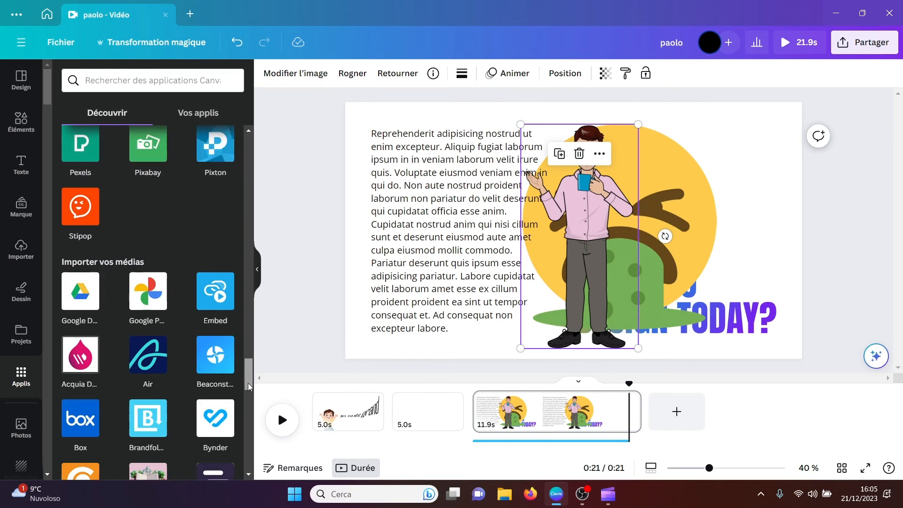
left_click(79, 190)
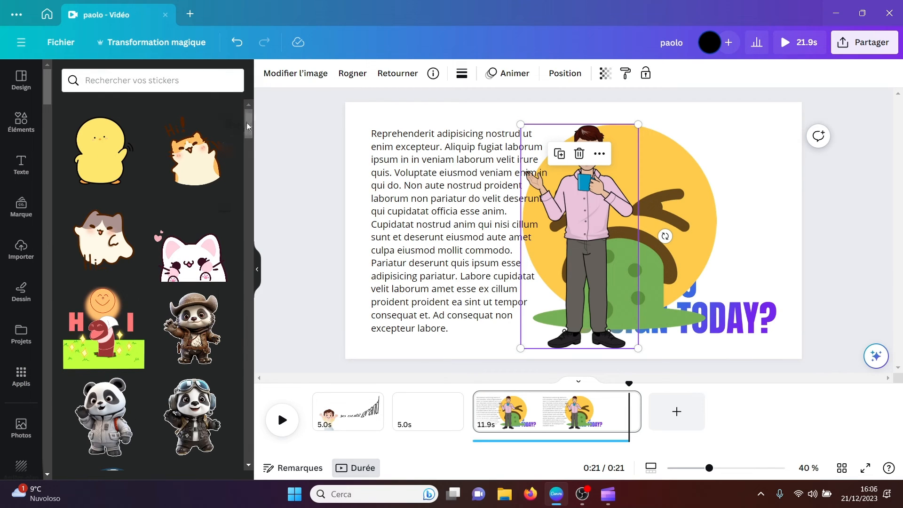
Step: Insert the waving grey baby penguin sticker and place it over the lower part of the paragraph, beside the man
left_click_drag(247, 123, 239, 232)
left_click(108, 197)
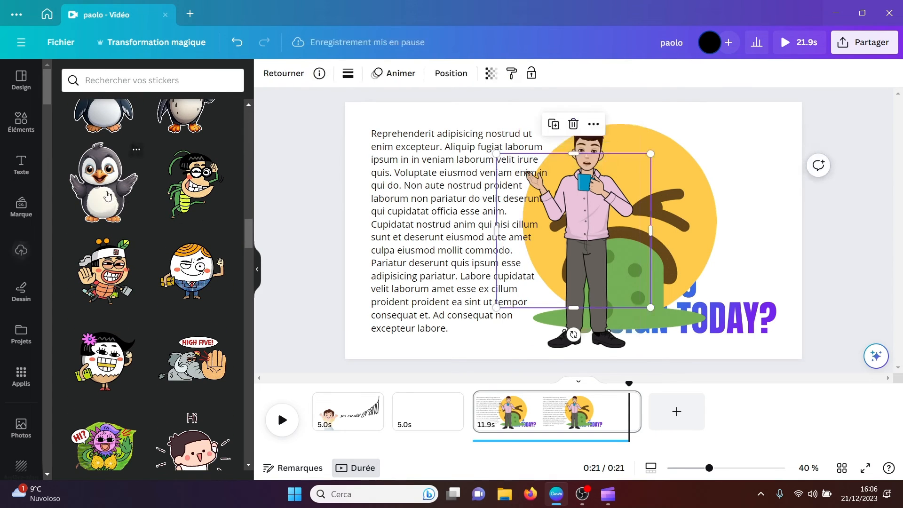
left_click_drag(568, 215, 501, 252)
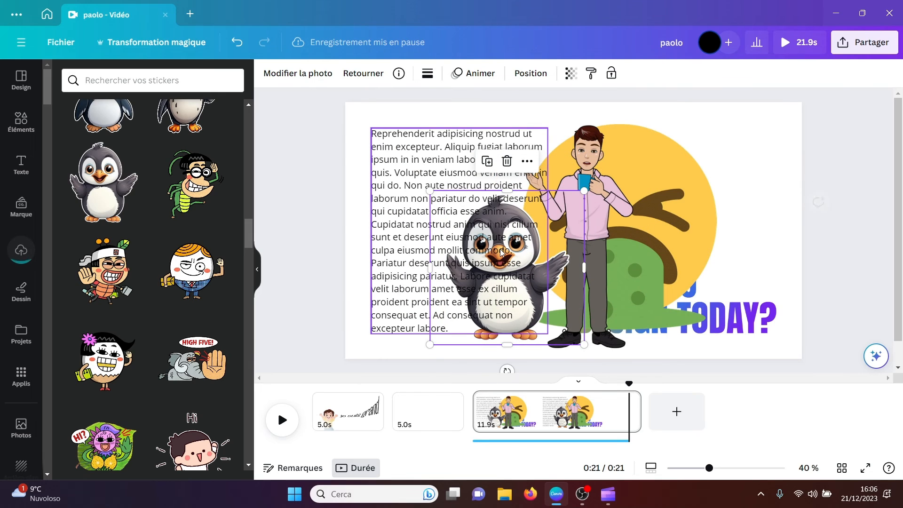
Step: Return to Canva's apps and look through the media import section, starting with Google Drive
left_click(22, 377)
left_click_drag(246, 168, 246, 376)
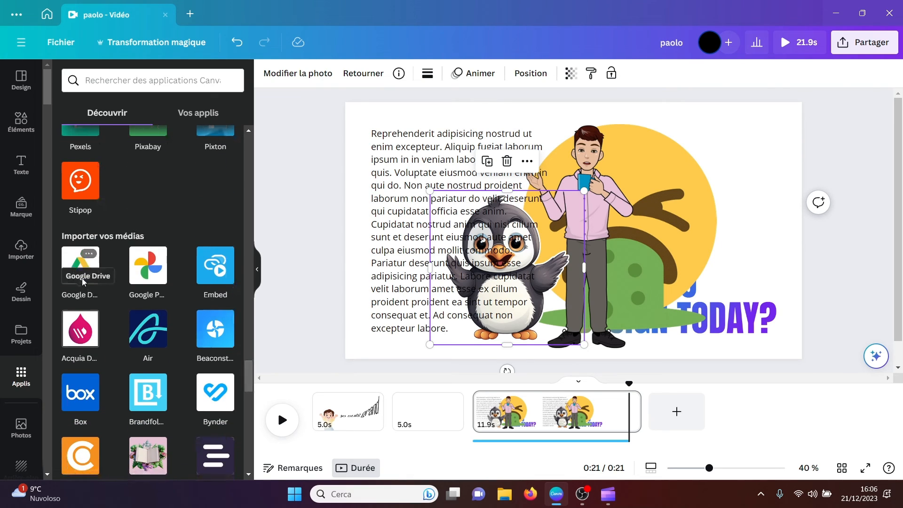
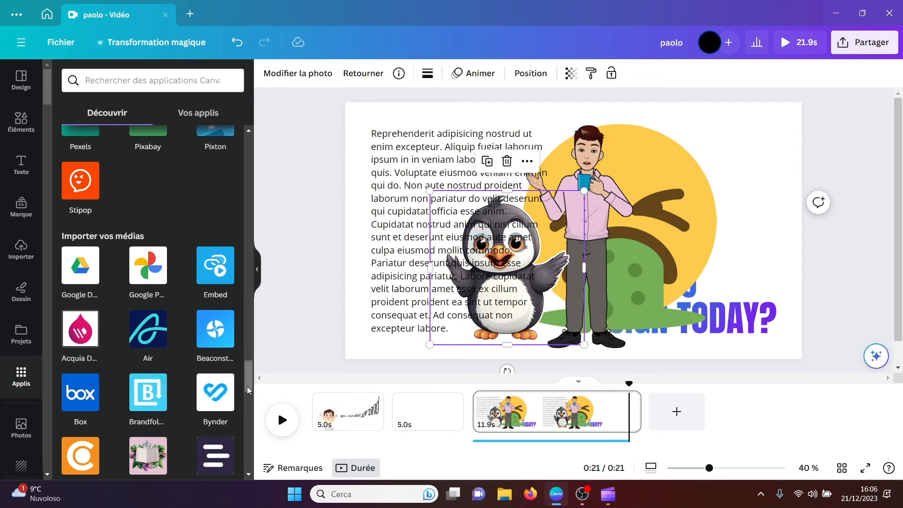
Step: Browse the media import apps and view the HubSpot app's details, returning to the app catalogue
scroll(246, 385, "down", 3)
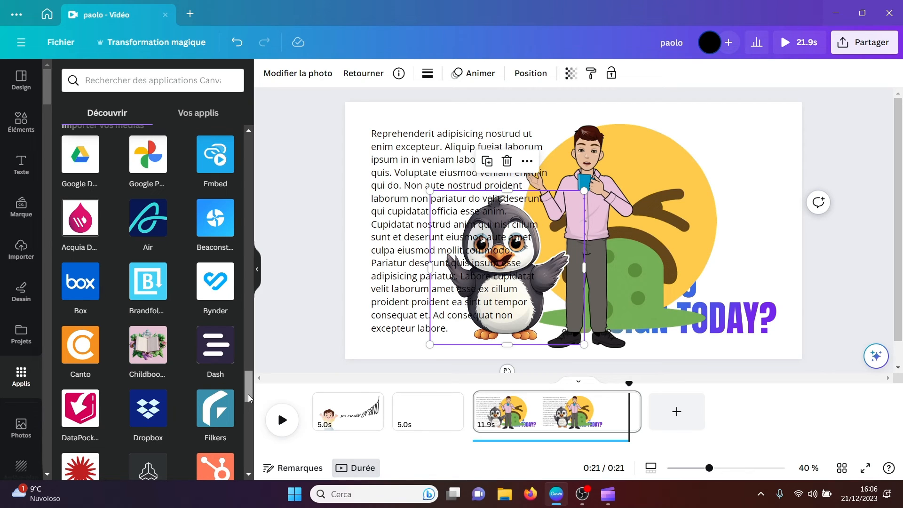
left_click_drag(247, 394, 246, 407)
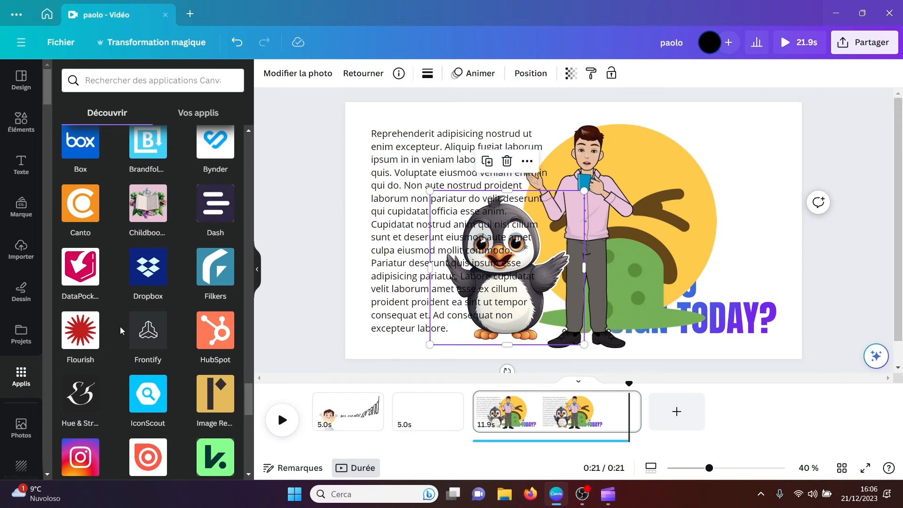
left_click(217, 338)
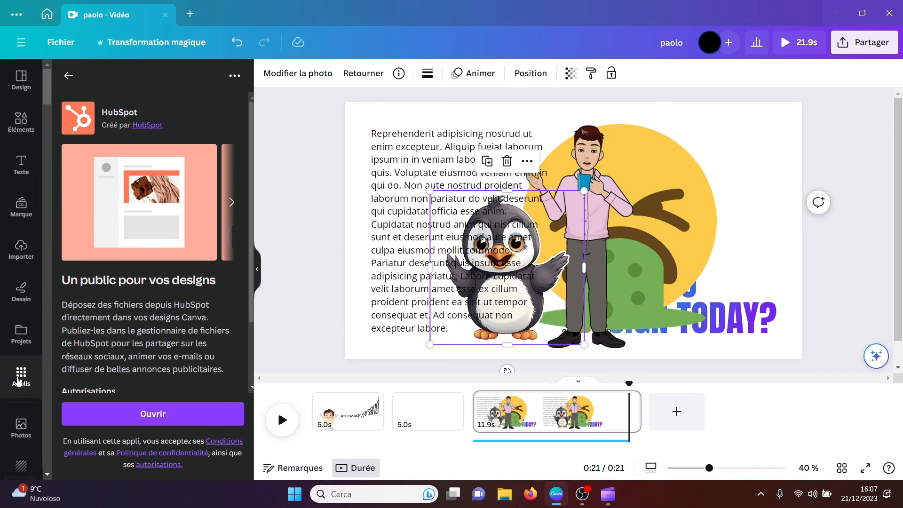
left_click(68, 76)
Step: Look through the remaining media import apps and open Emojify from the other applications to view its sample results
left_click_drag(245, 160, 245, 428)
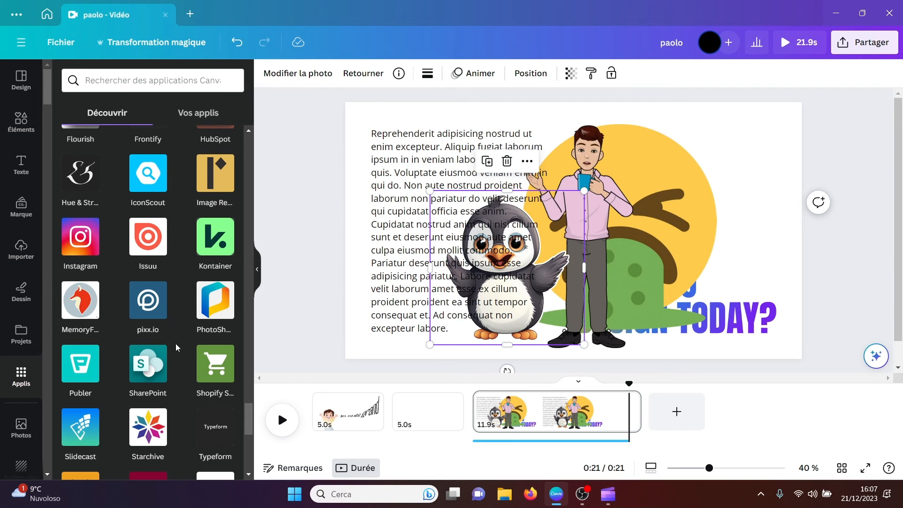
left_click_drag(247, 413, 246, 432)
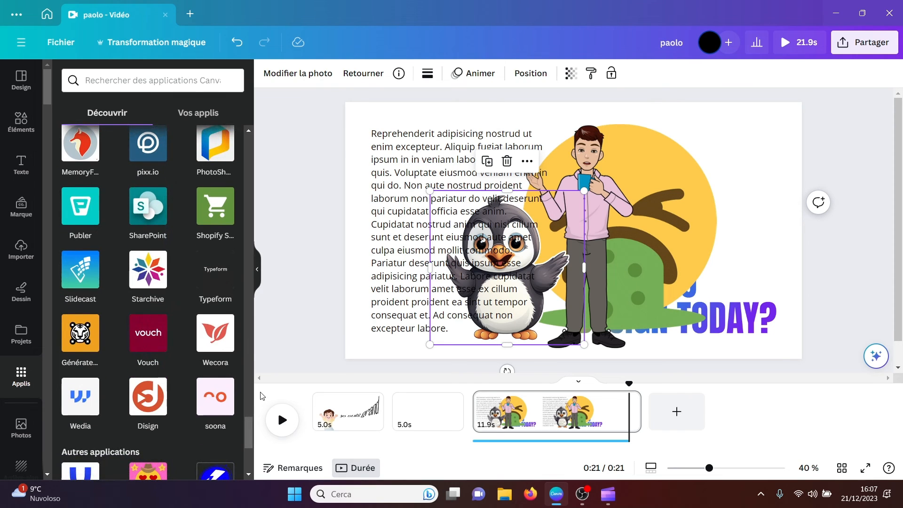
left_click_drag(249, 432, 245, 459)
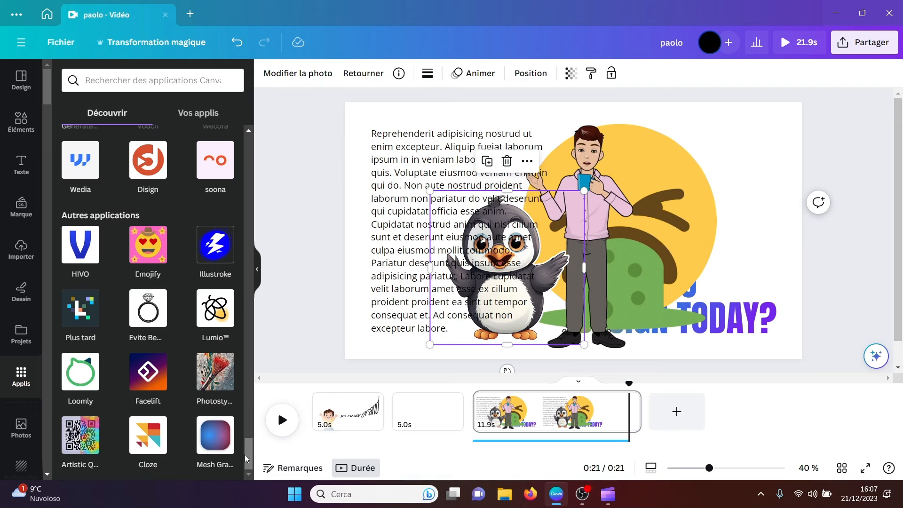
left_click(146, 258)
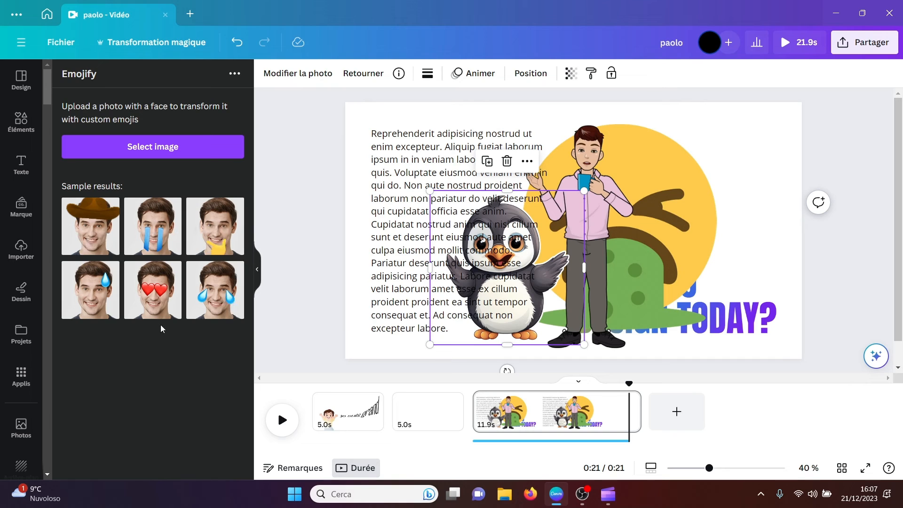
Step: Return to the app catalogue, open Illustroke and review its style, color mode, object mode and generation options
left_click(21, 388)
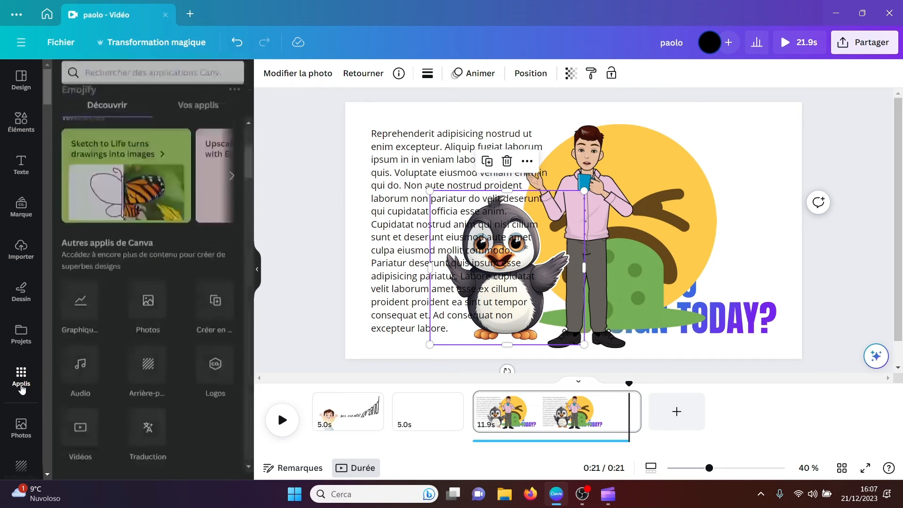
left_click_drag(249, 188, 248, 465)
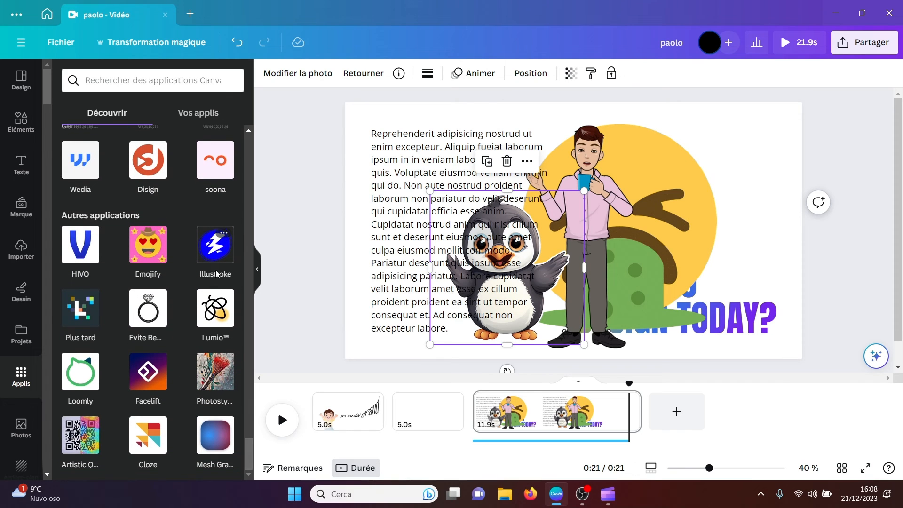
left_click(216, 254)
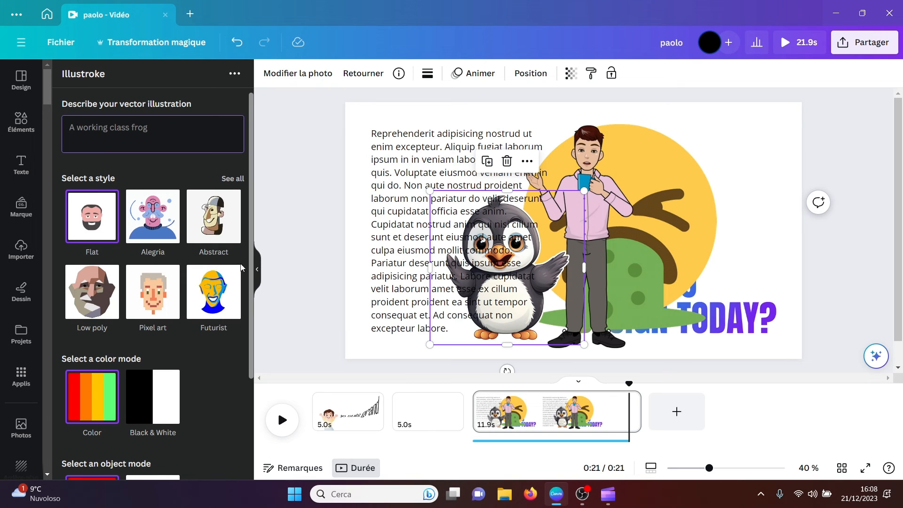
scroll(251, 287, "down", 3)
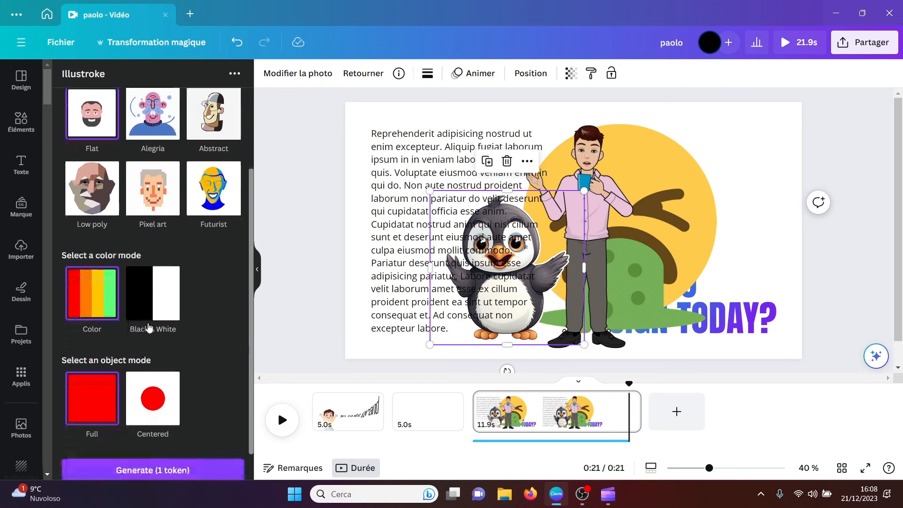
scroll(251, 380, "down", 1)
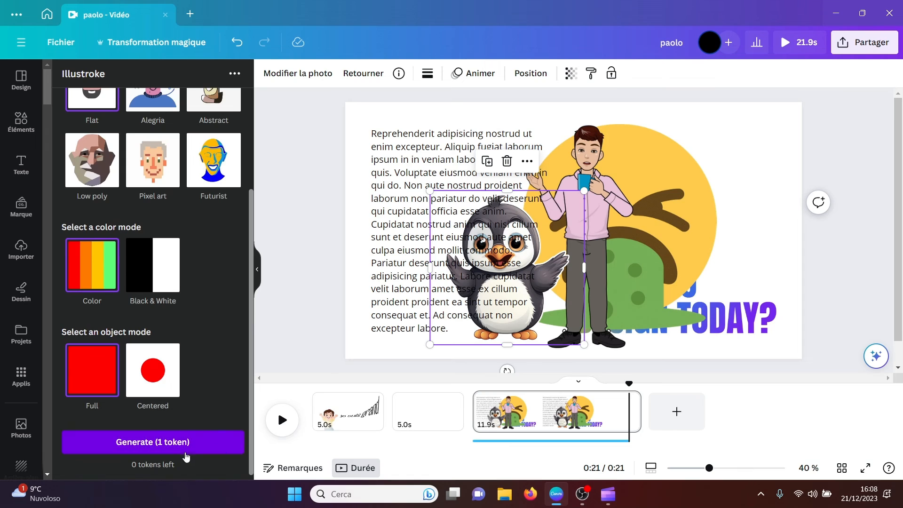
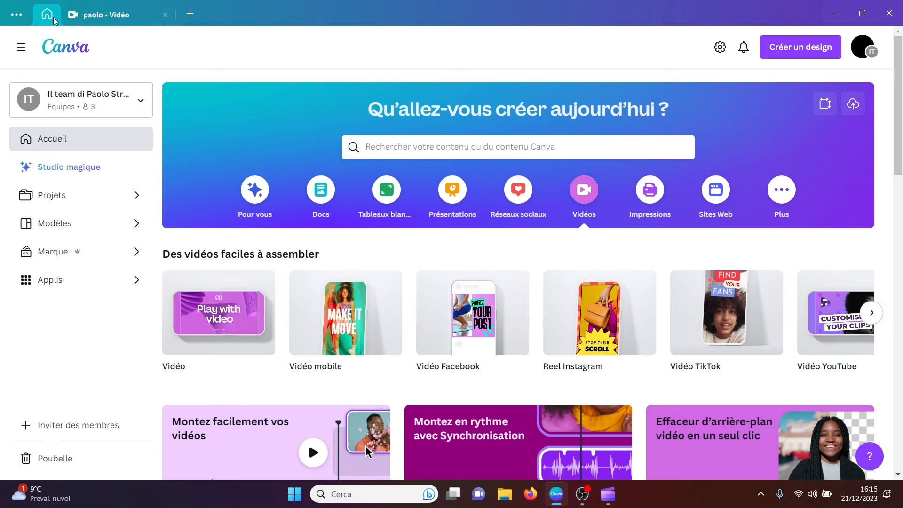
Step: Open the app catalogue from the home page and display all apps in the Partager et publier category
left_click_drag(898, 128, 899, 153)
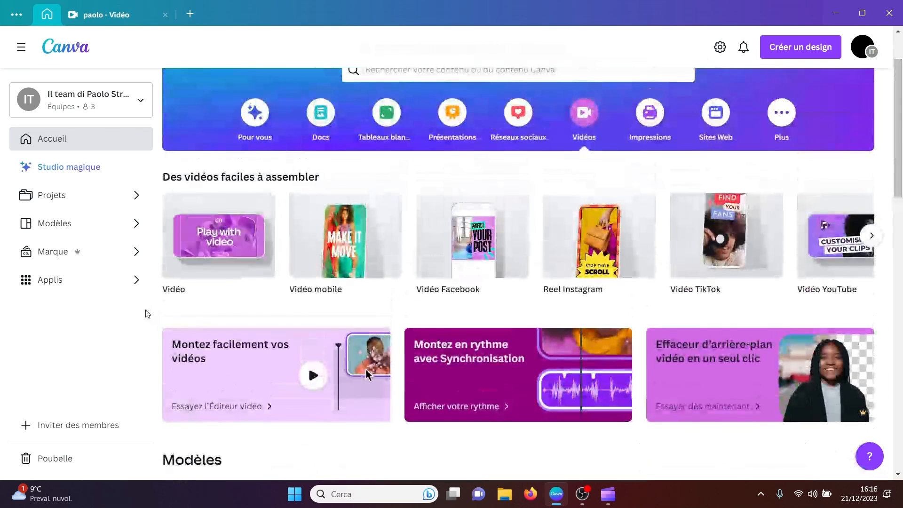
left_click(128, 280)
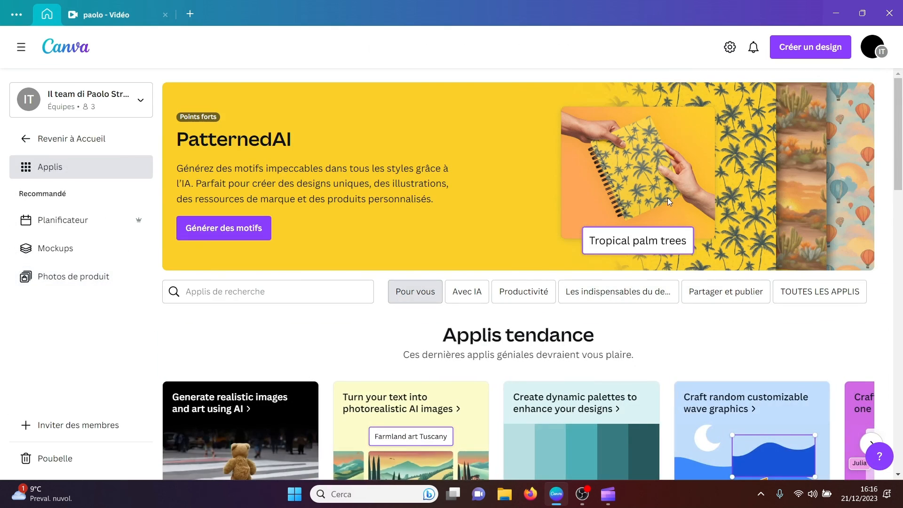
left_click_drag(901, 133, 901, 359)
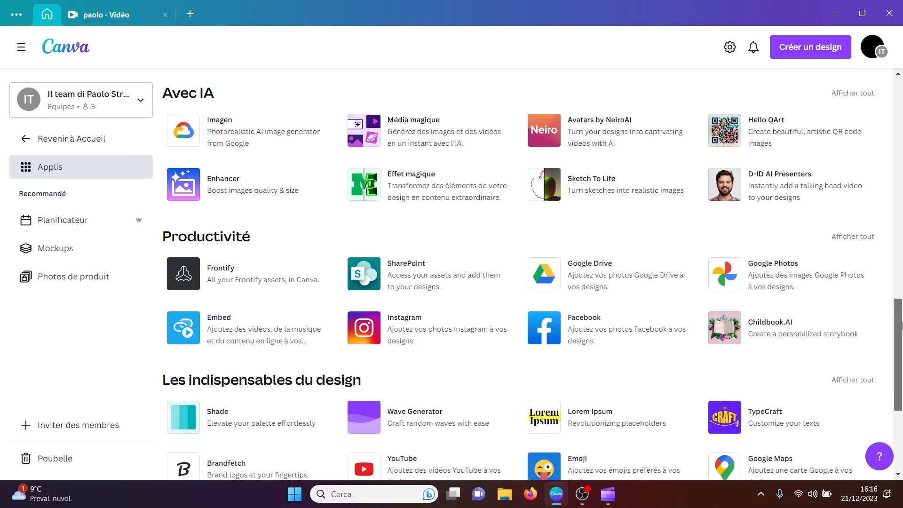
left_click_drag(901, 324, 900, 424)
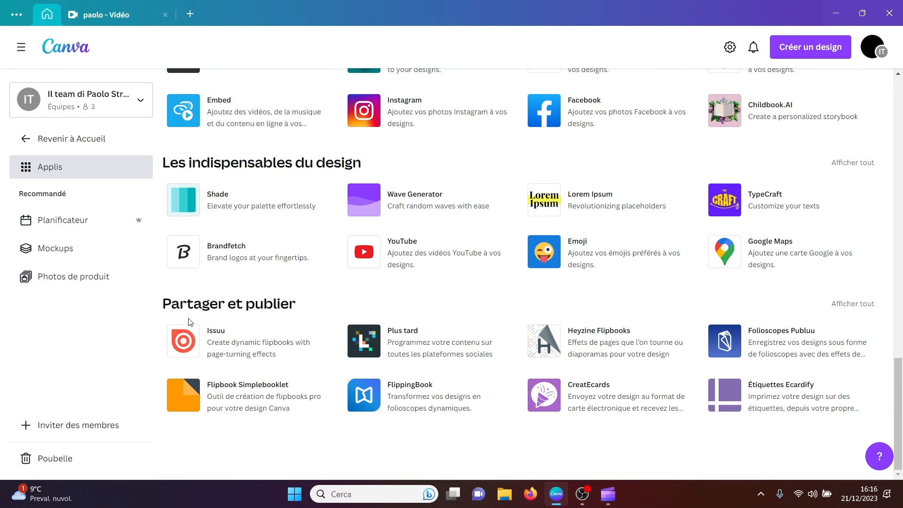
left_click(857, 305)
Step: Look through the sharing and publishing apps down to the end of the list
scroll(889, 258, "down", 3)
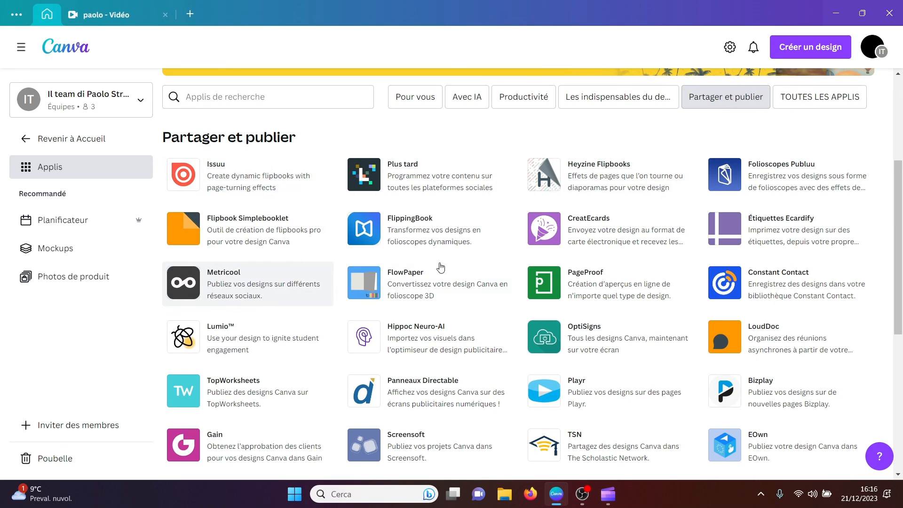
scroll(900, 278, "down", 1)
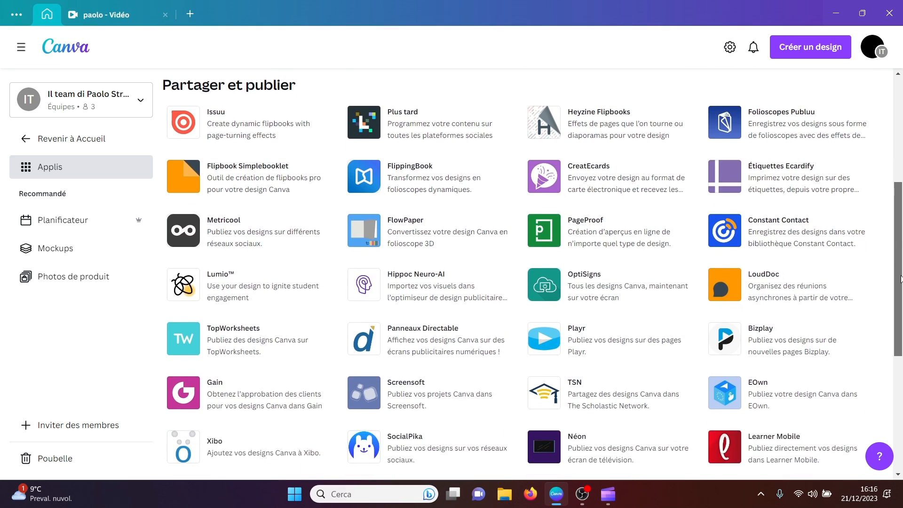
left_click_drag(900, 278, 892, 346)
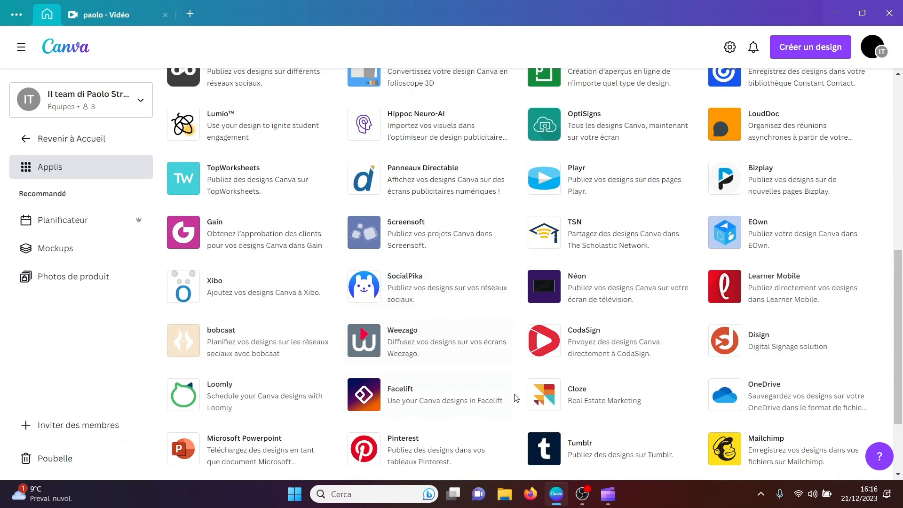
scroll(900, 377, "down", 1)
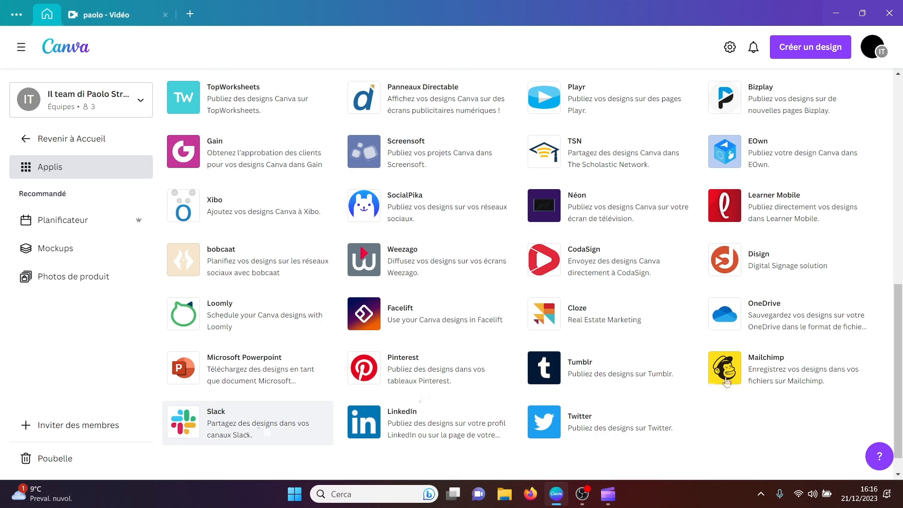
Step: View the Mailchimp app's details and its existing-design option, and use it in a new Facebook post design
left_click(777, 366)
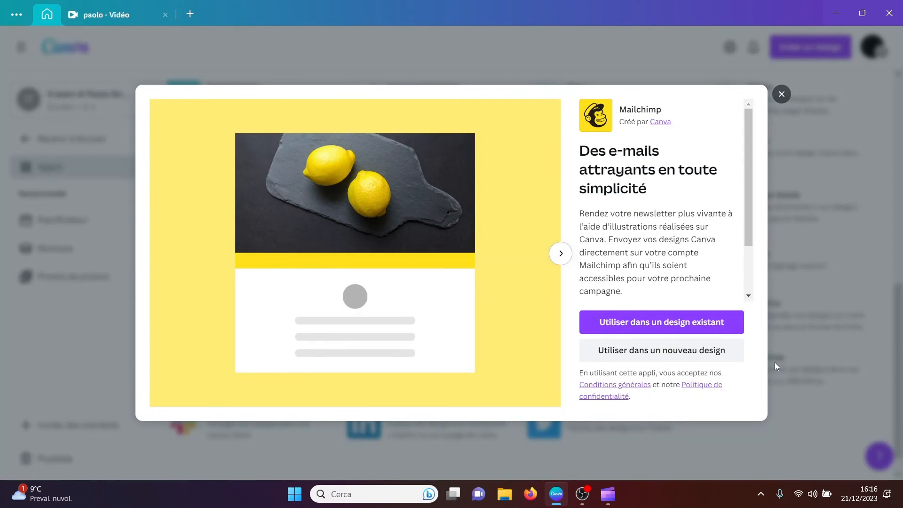
left_click(648, 325)
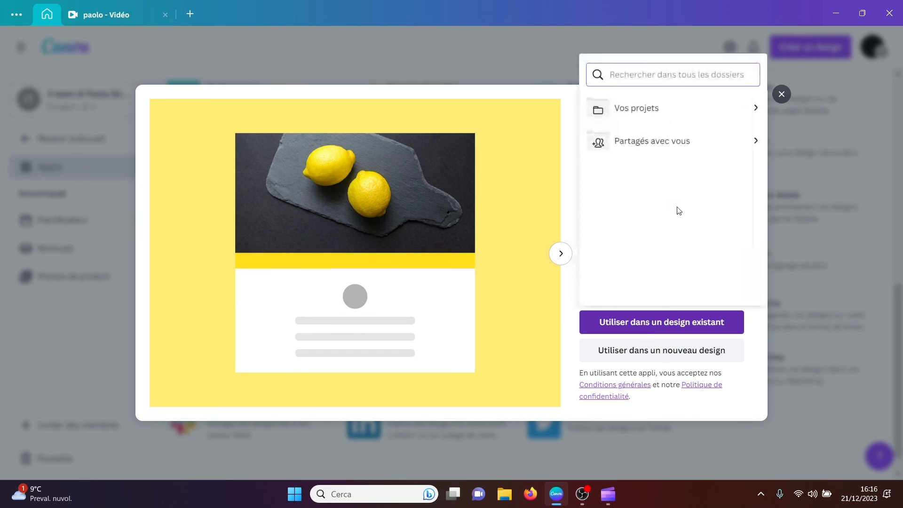
left_click(649, 359)
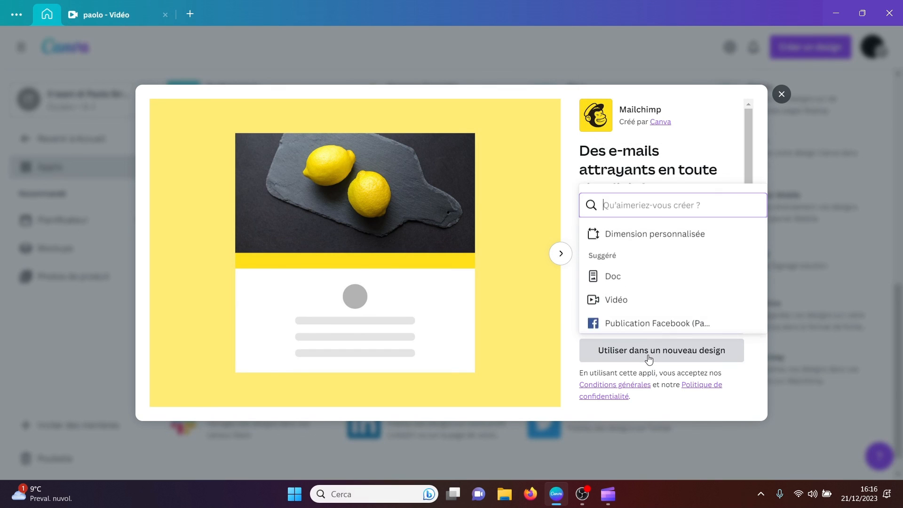
left_click(635, 324)
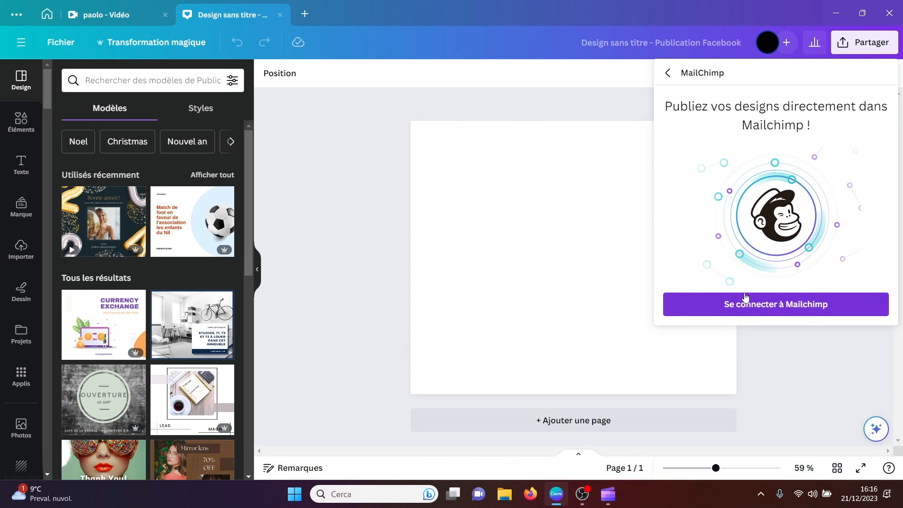
Step: Close the new Facebook post design and the Mailchimp details, and look back over the Partager et publier apps
left_click(280, 14)
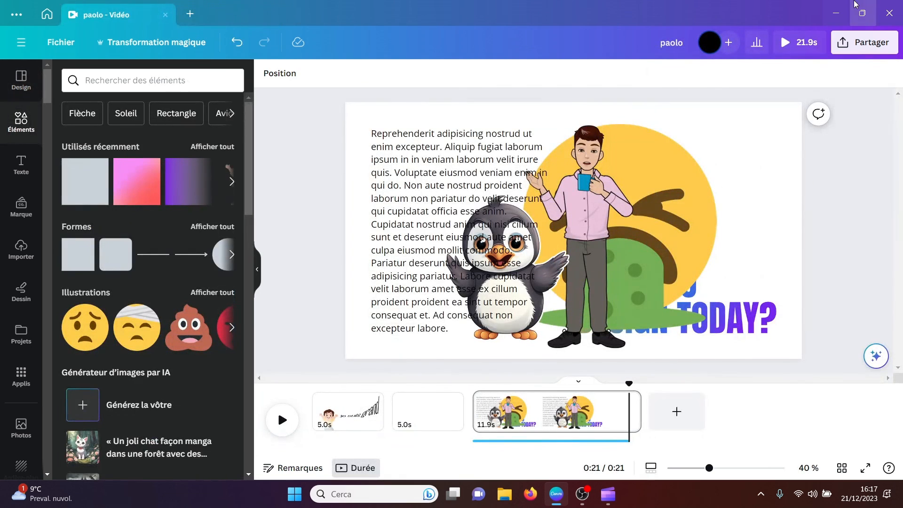
left_click(62, 12)
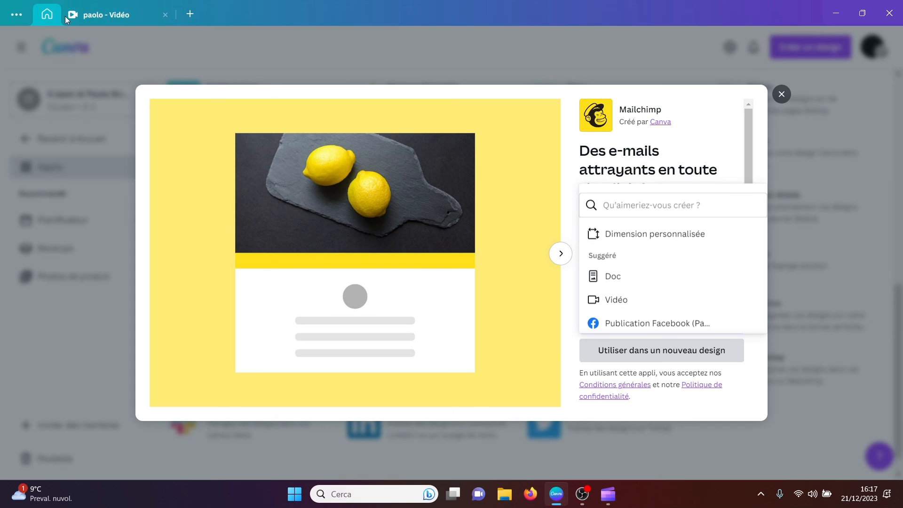
left_click(782, 96)
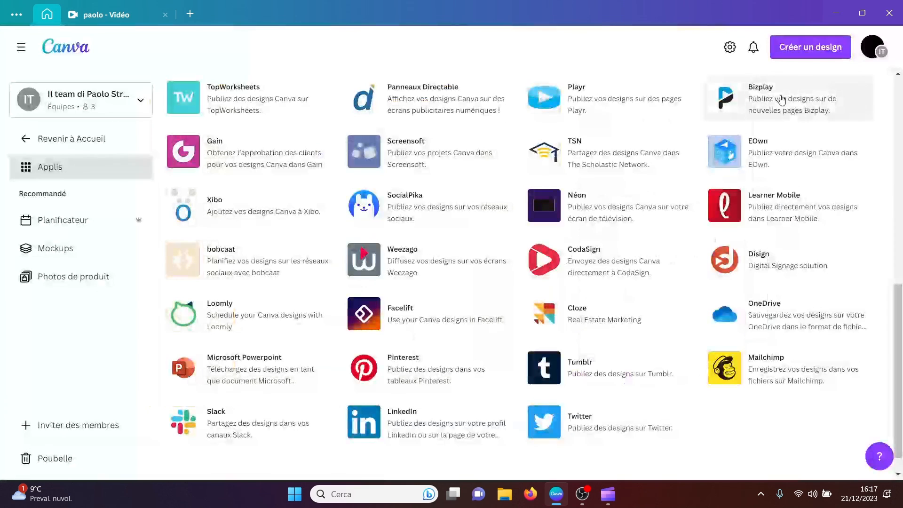
left_click_drag(902, 321, 899, 221)
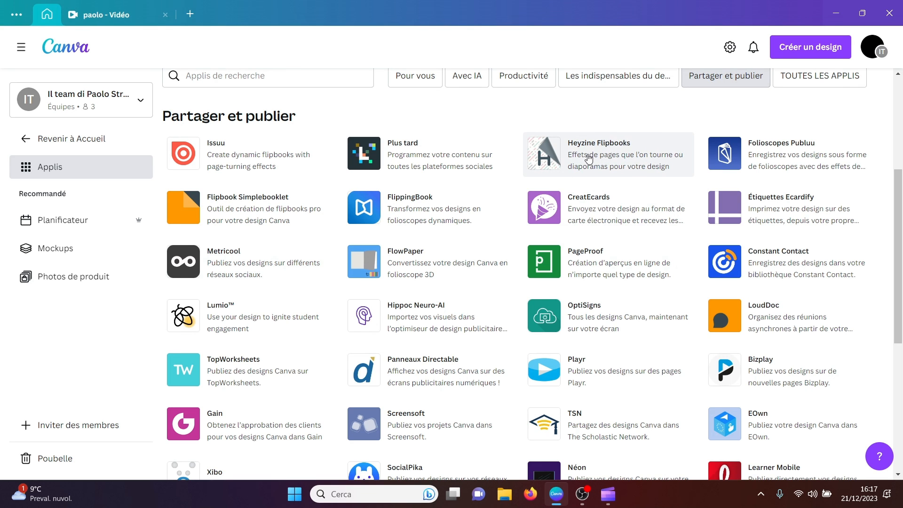
left_click_drag(898, 243, 900, 148)
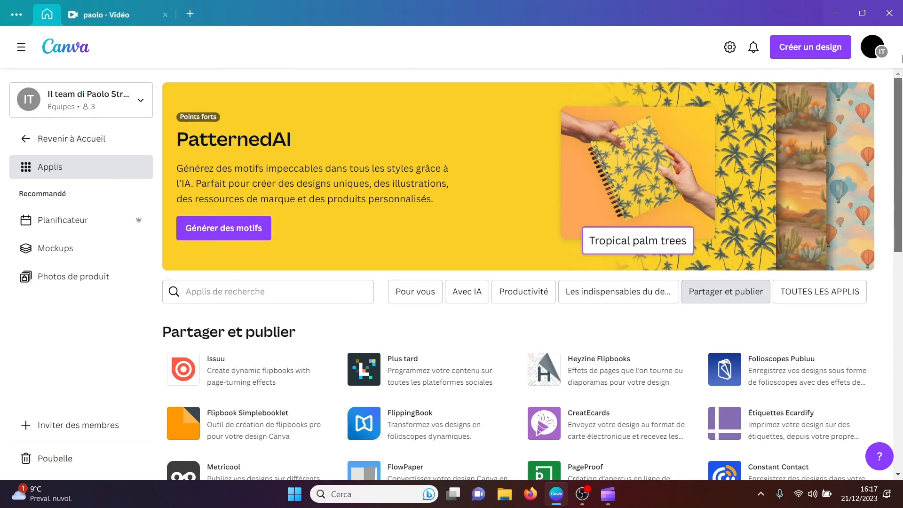
Step: Return to the home page and open the #THROWBACK 2022 video template as a design
left_click(68, 139)
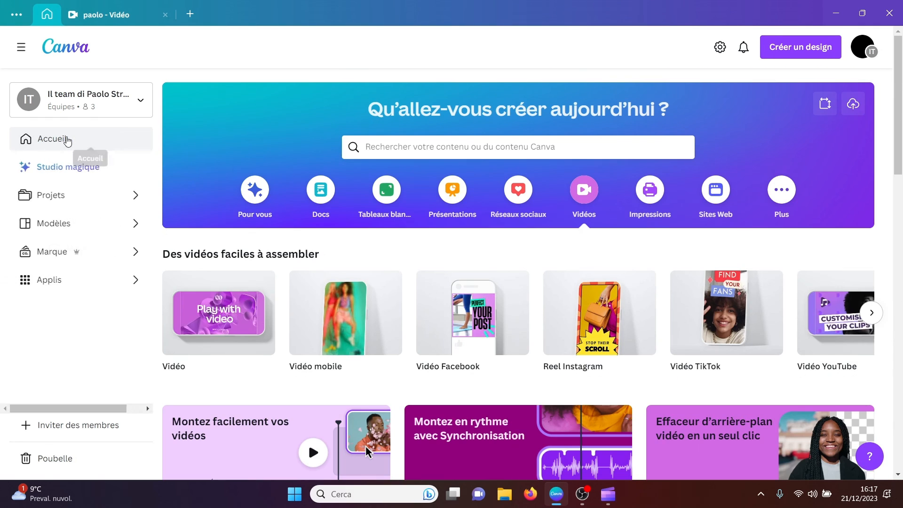
scroll(901, 133, "down", 4)
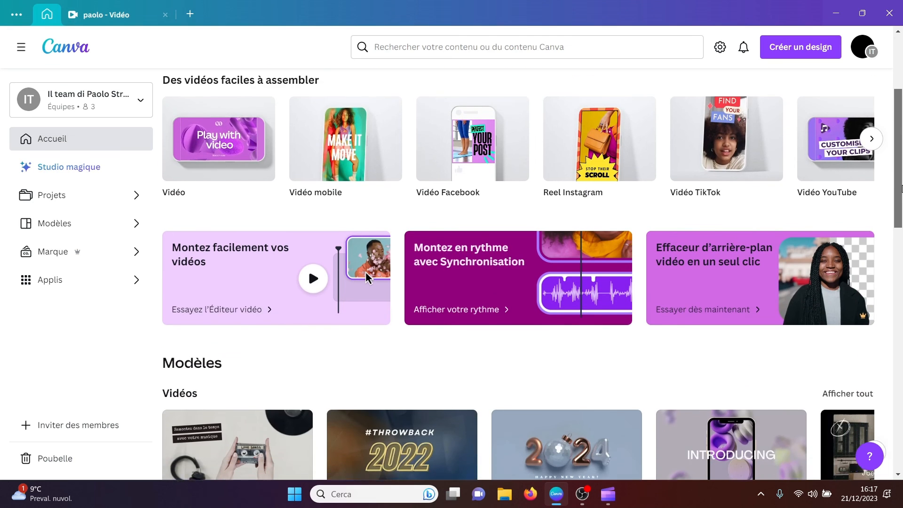
left_click(420, 422)
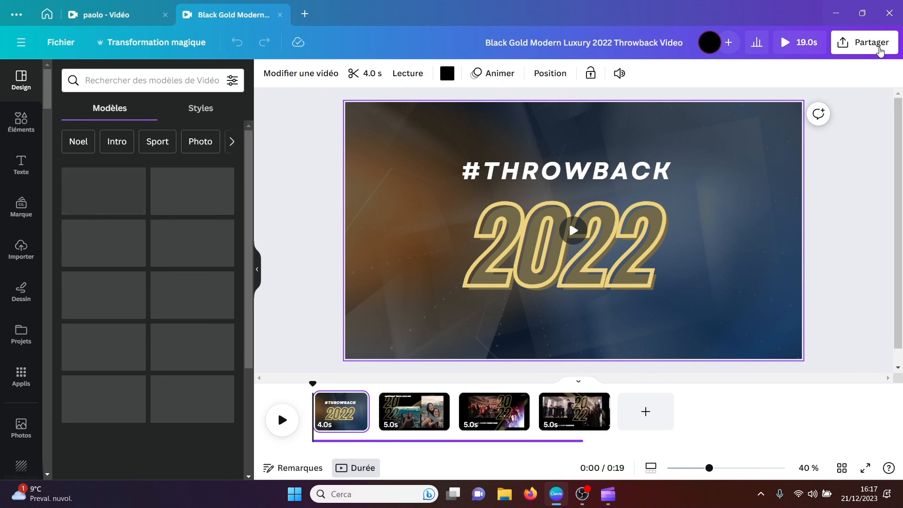
Step: Show all sharing options for the video and look through the social, saving, messaging, design and additional publishing services
left_click(879, 47)
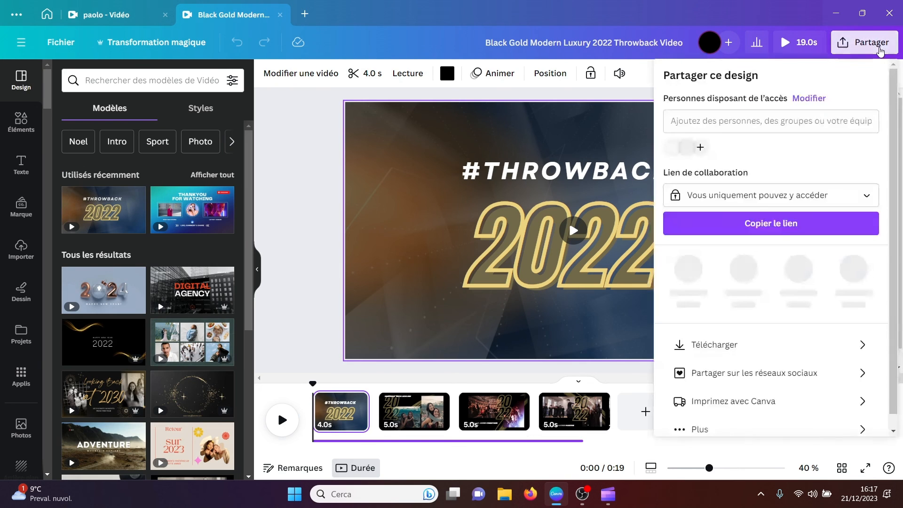
left_click(722, 428)
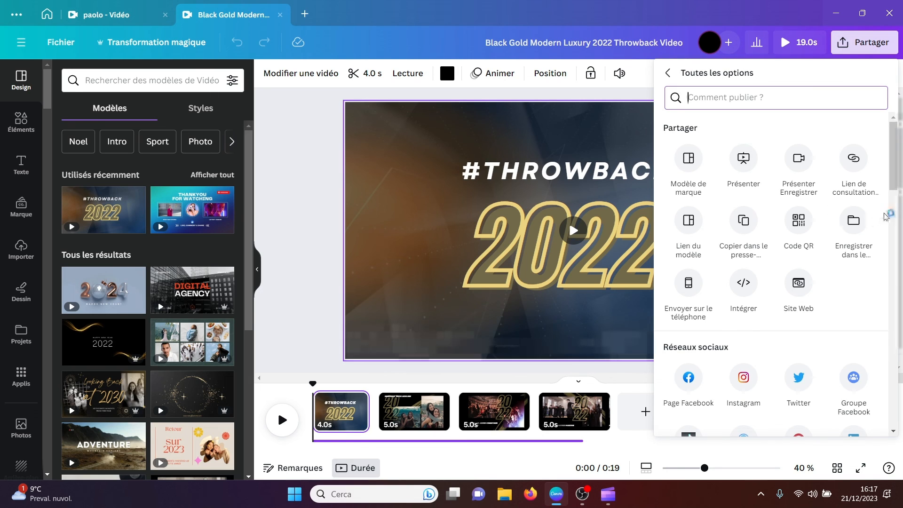
left_click_drag(890, 188, 883, 276)
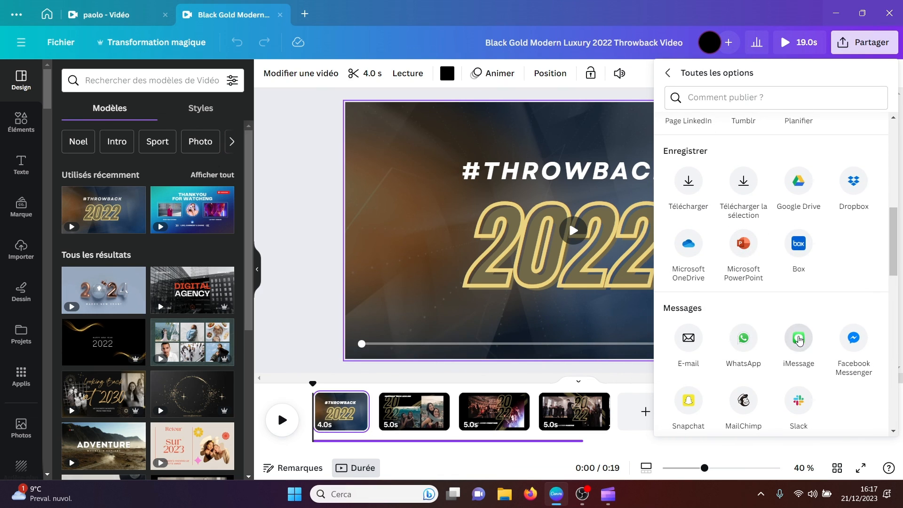
left_click_drag(888, 270, 888, 297)
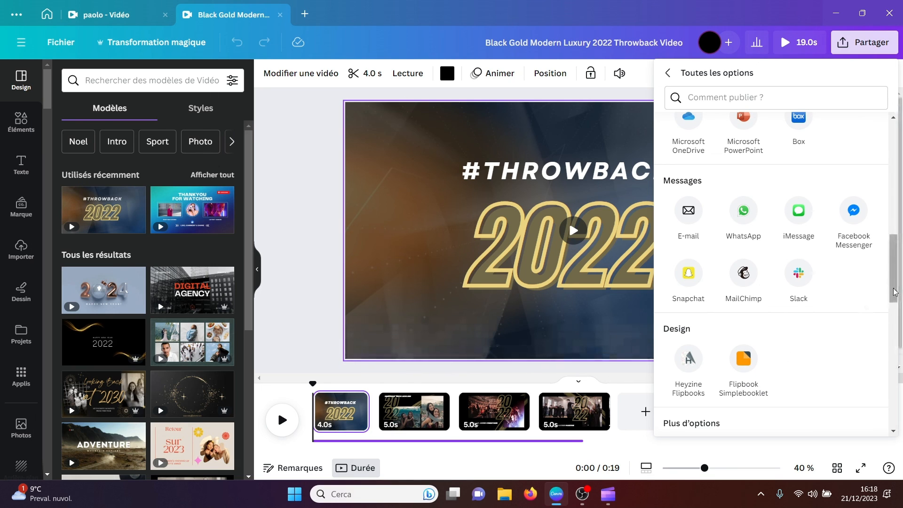
left_click_drag(888, 292, 885, 334)
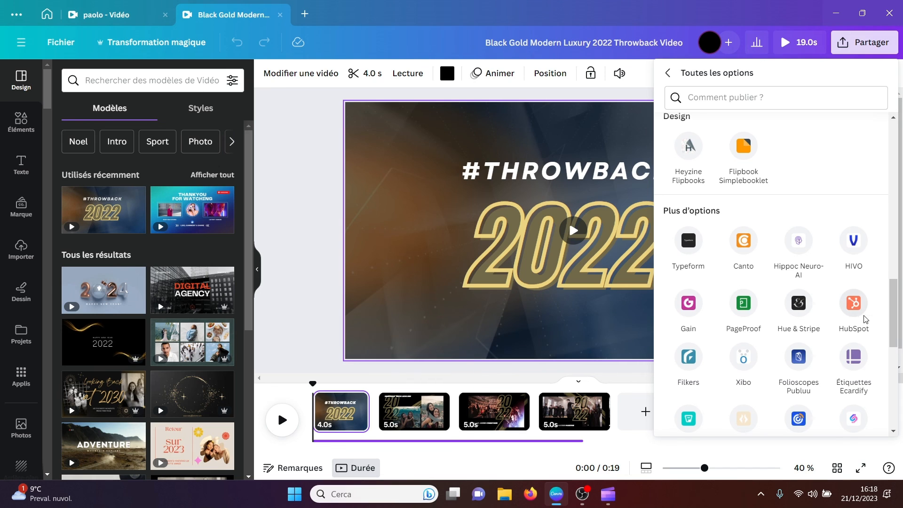
left_click_drag(890, 324, 892, 354)
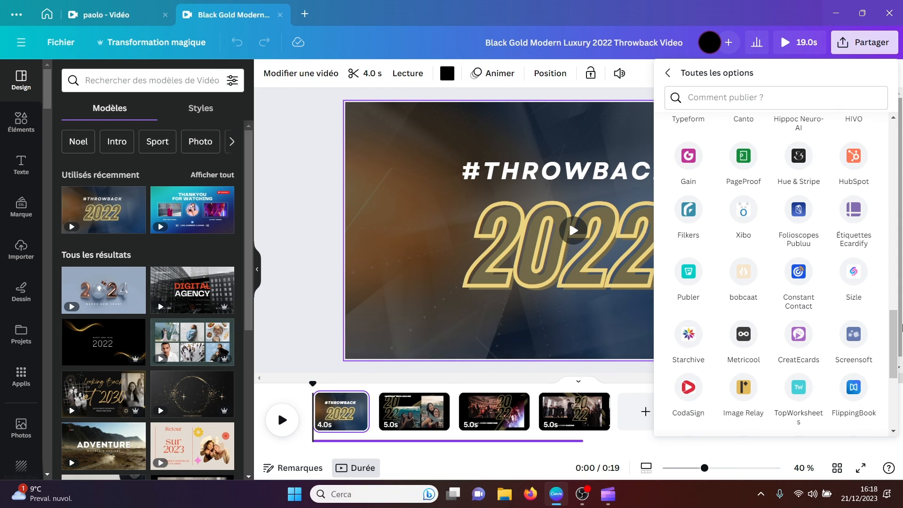
left_click_drag(891, 351, 884, 385)
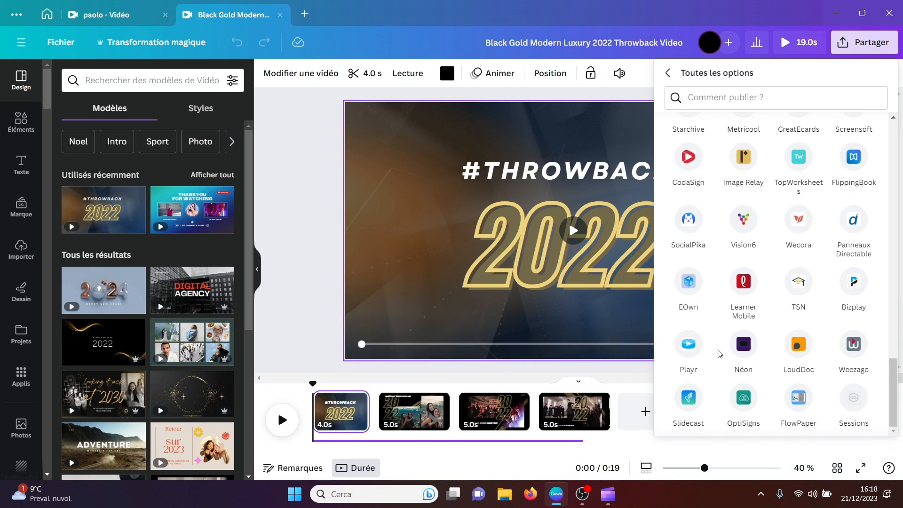
Step: Add a blank page at the end of the video and insert the angled laptop from the Mockups app
left_click(645, 412)
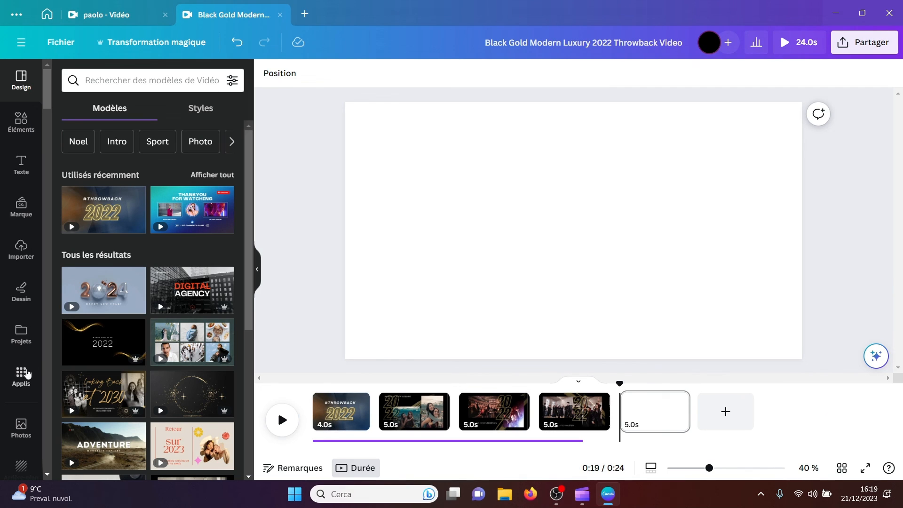
left_click(22, 376)
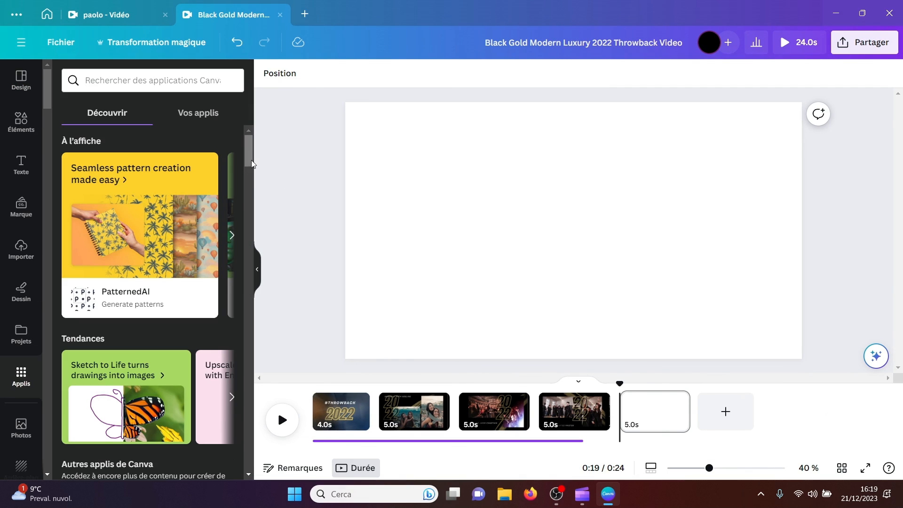
scroll(190, 282, "down", 10)
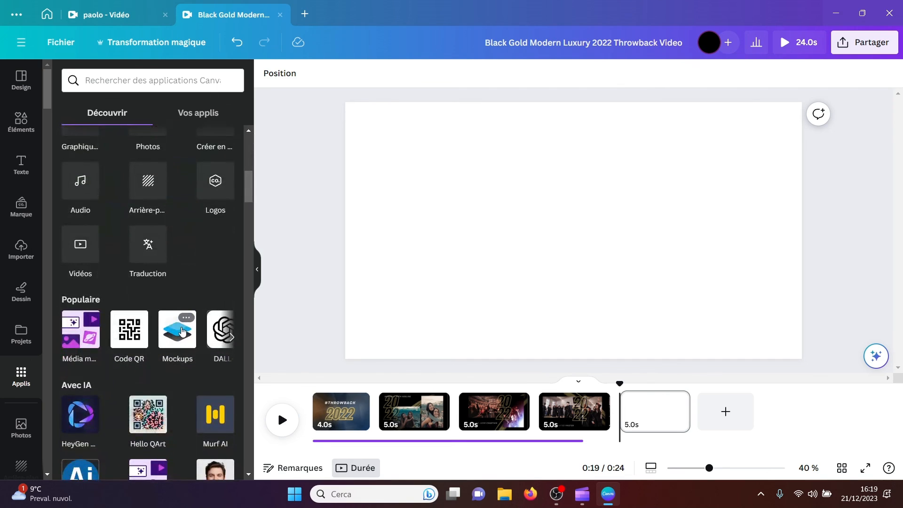
left_click(183, 331)
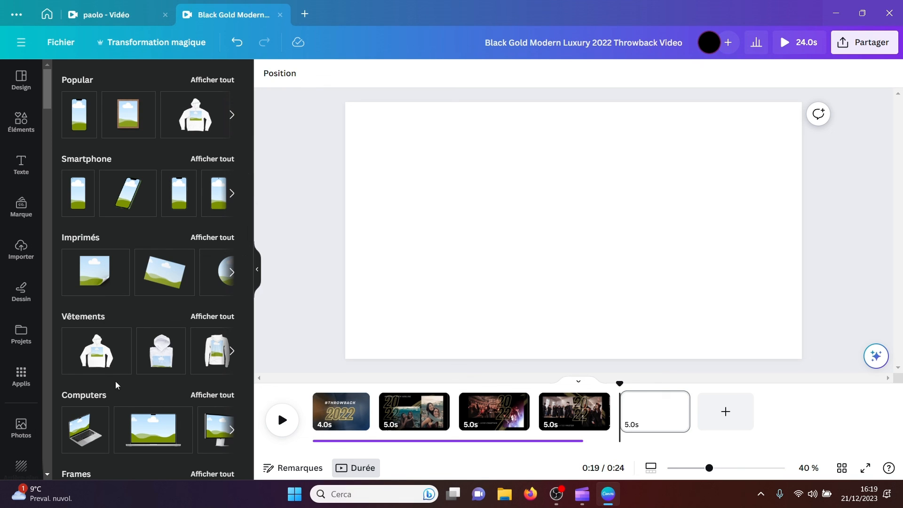
left_click(85, 433)
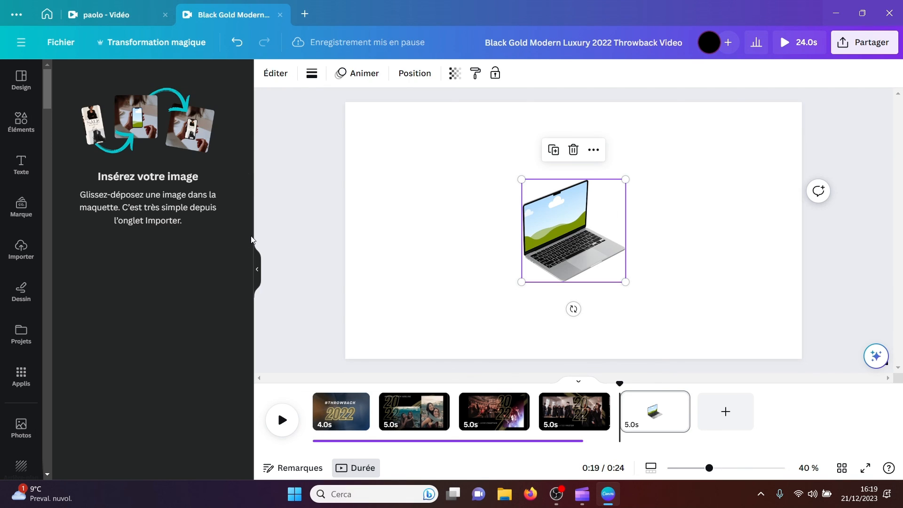
Step: Enlarge the laptop mockup to nearly twice its size and reposition it around the middle of the page
left_click_drag(522, 180, 440, 98)
left_click_drag(484, 186, 517, 229)
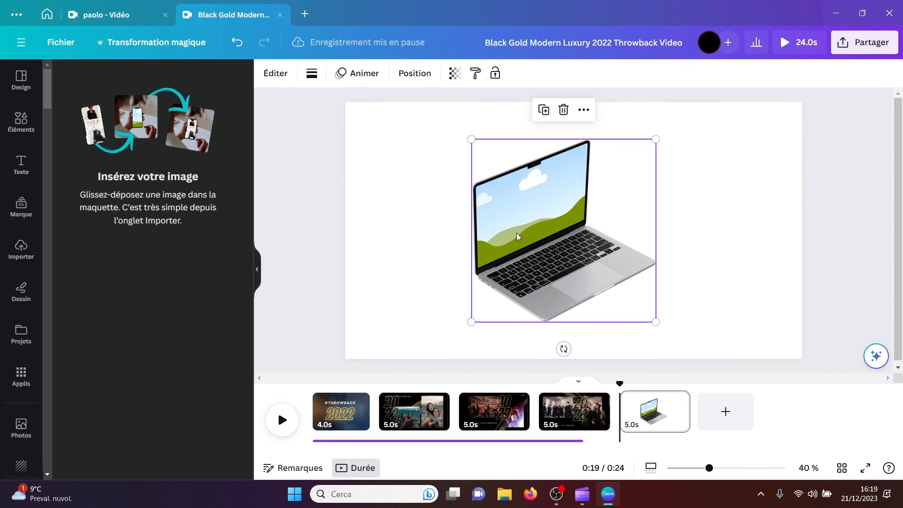
left_click(426, 202)
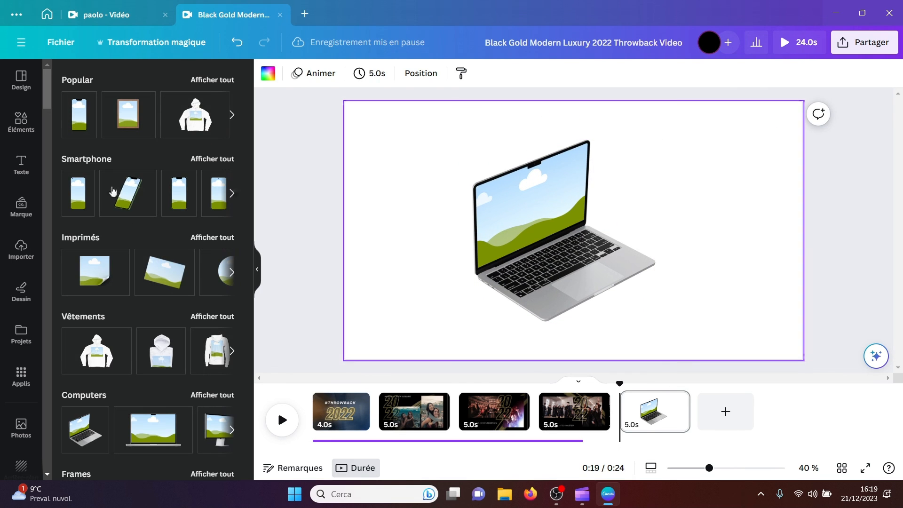
Step: Fill the laptop mockup's screen with the photo of three women holding signs from the Photos elements
left_click(24, 134)
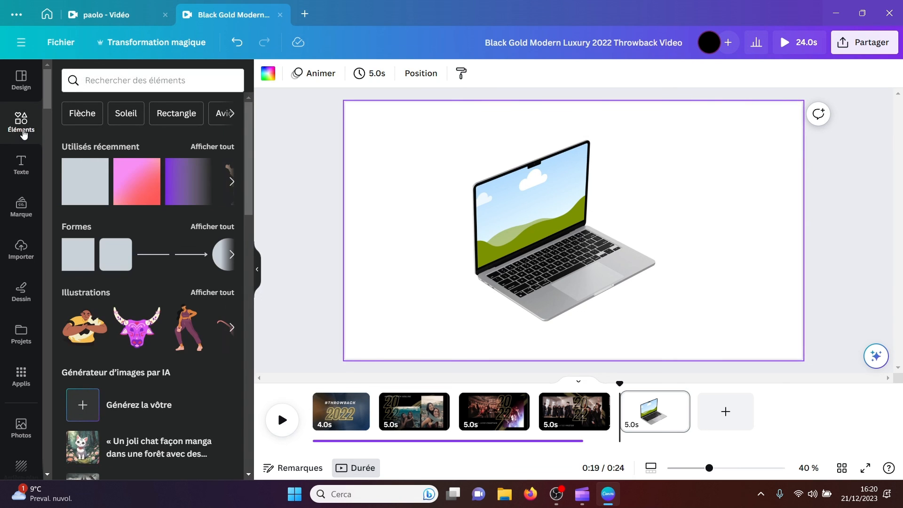
scroll(247, 308, "down", 7)
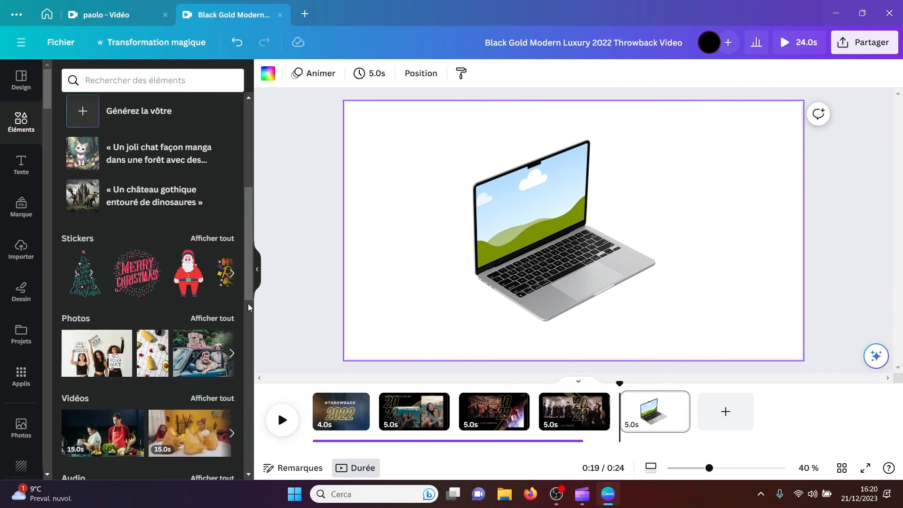
left_click_drag(441, 232, 520, 216)
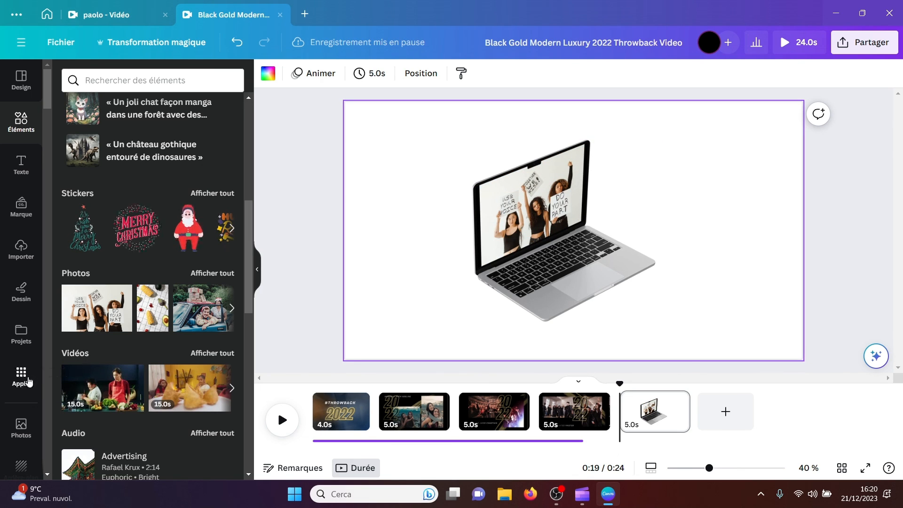
Step: Insert the desktop monitor from the Mockups app beside the laptop and fill its screen with the photo of people in a car
left_click(21, 376)
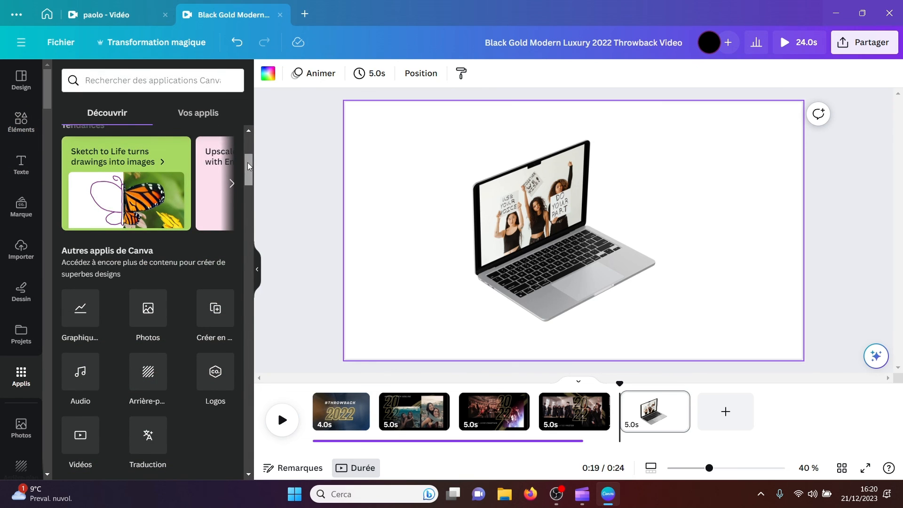
scroll(250, 166, "down", 6)
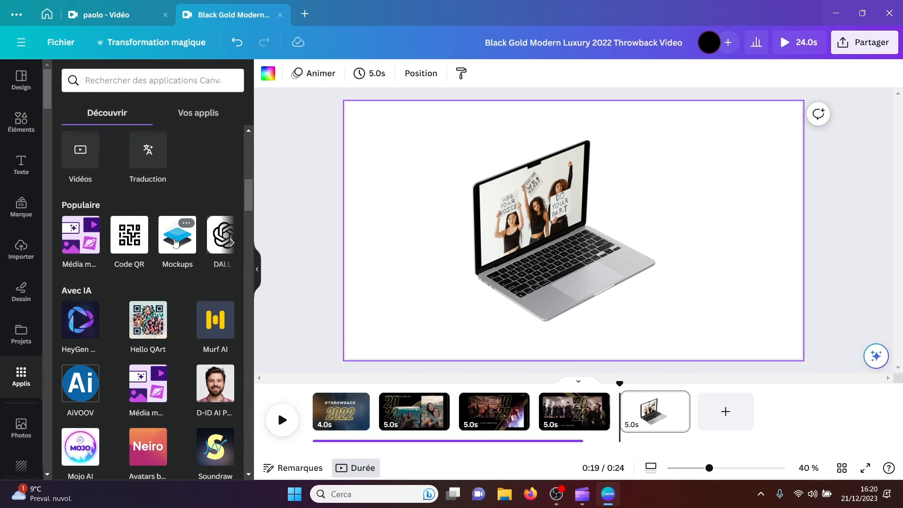
left_click(175, 243)
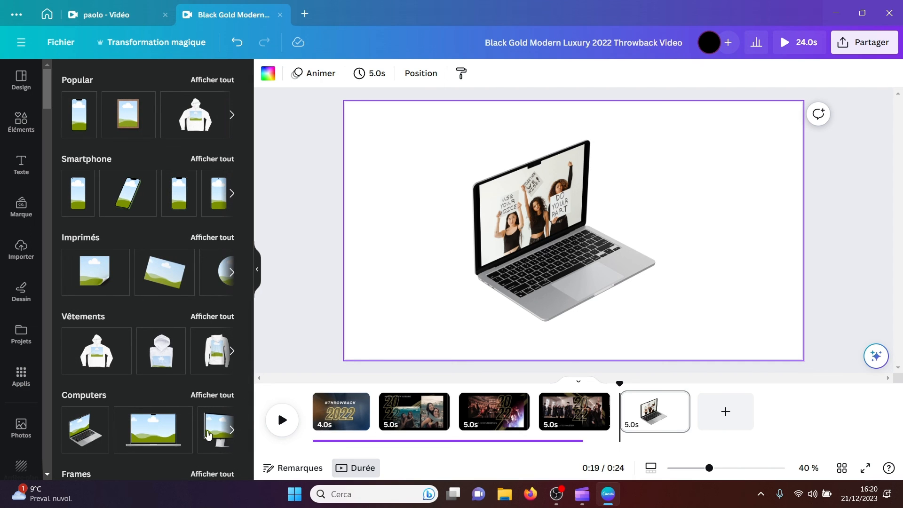
left_click(208, 435)
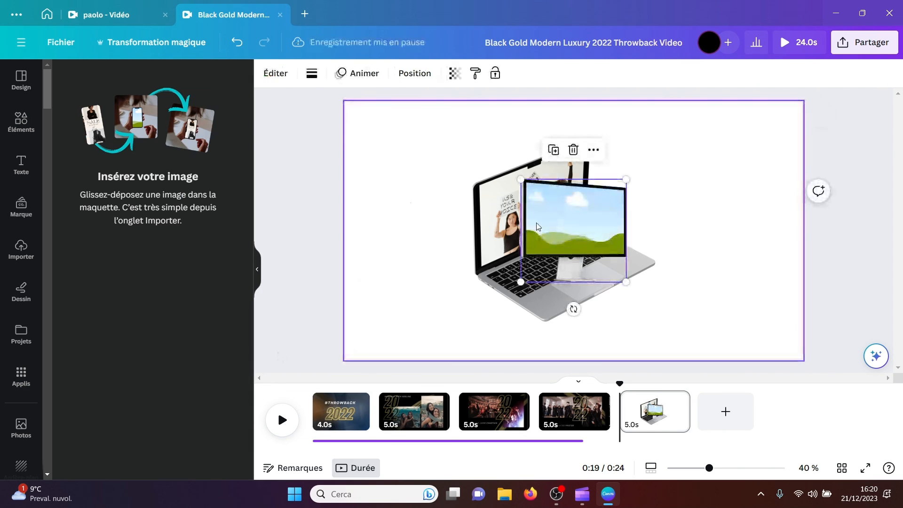
left_click_drag(537, 226, 665, 239)
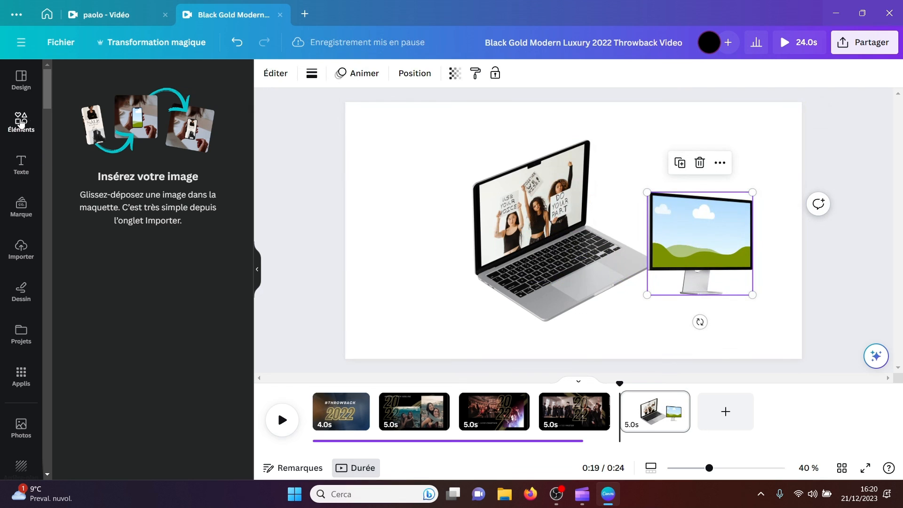
left_click(20, 123)
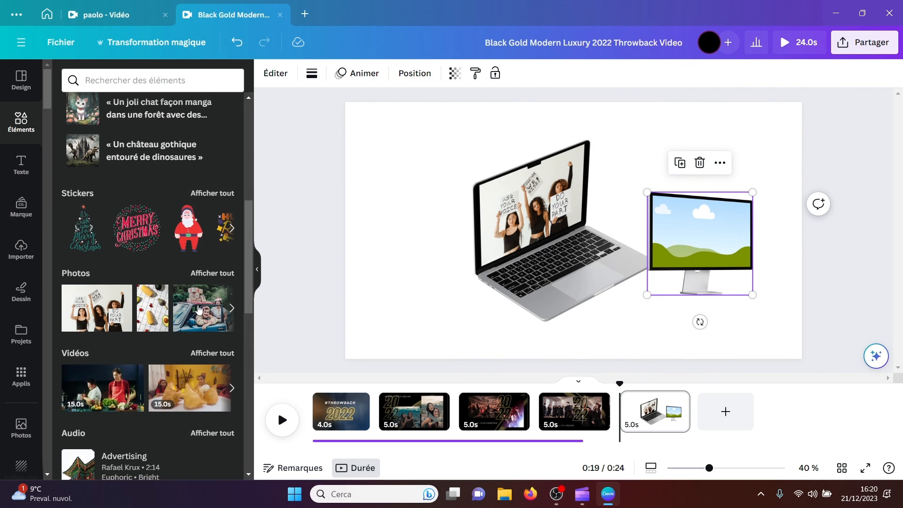
left_click_drag(199, 310, 683, 230)
left_click(584, 226)
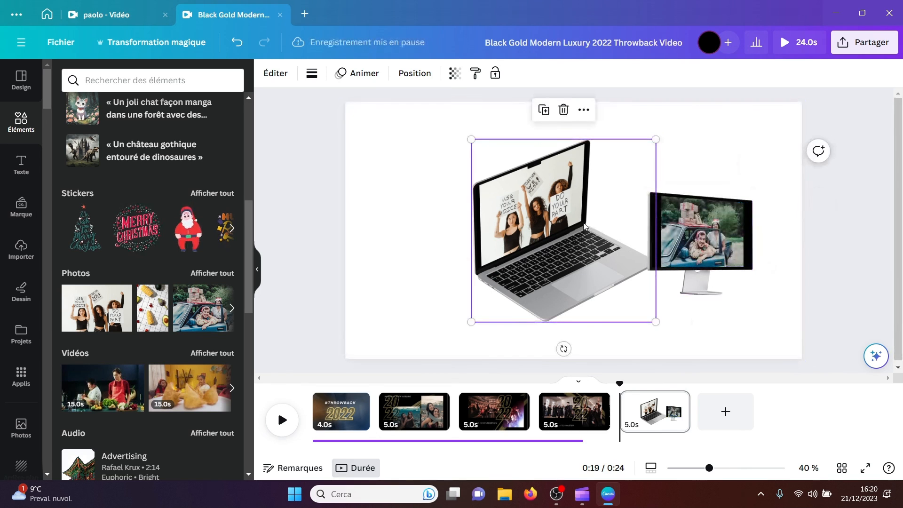
left_click(583, 113)
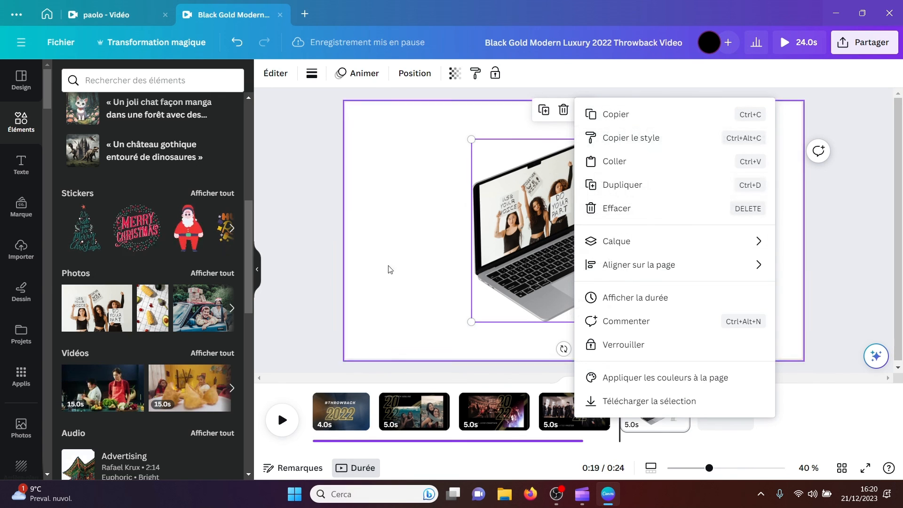
left_click(363, 264)
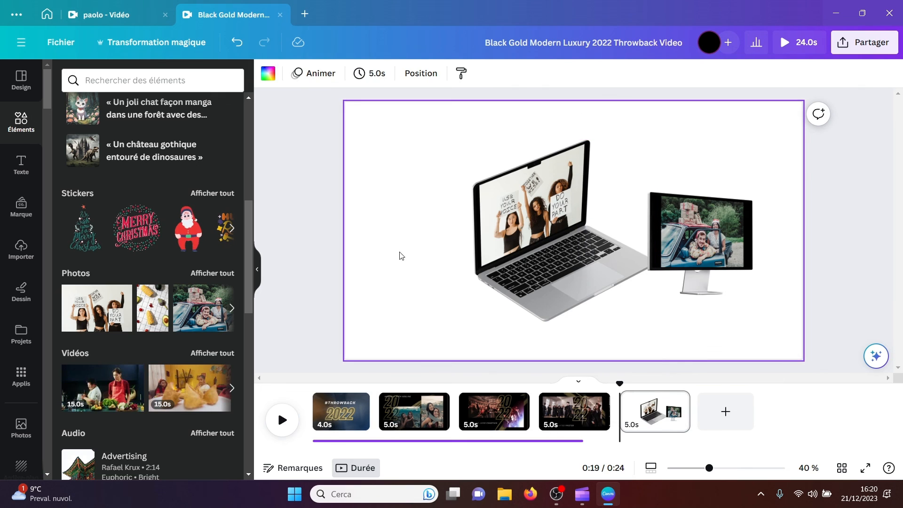
Step: Try enlarging and shifting the photo in the laptop mockup's image crop and run Rognage intelligent on it
left_click(524, 233)
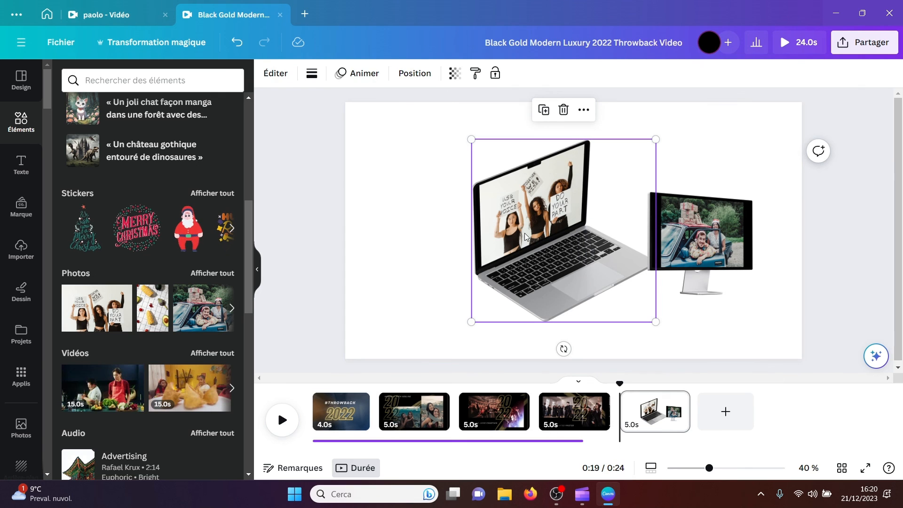
left_click(275, 74)
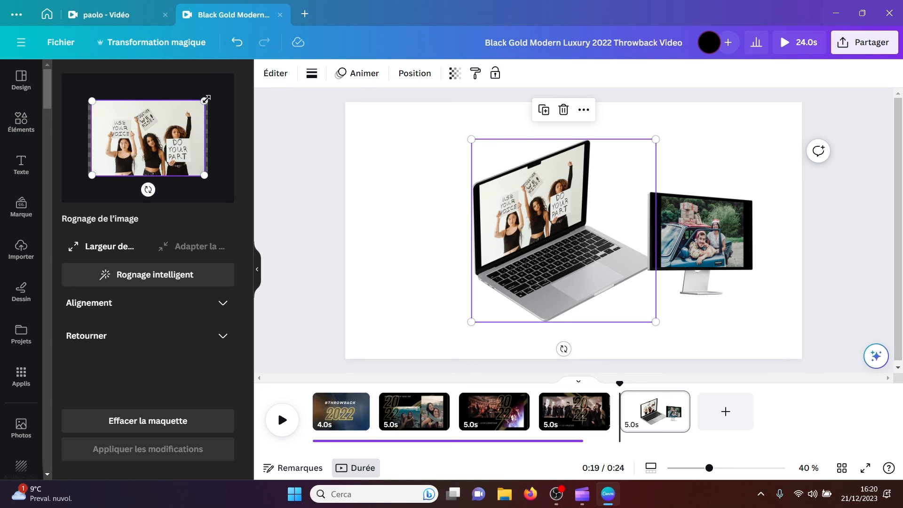
left_click_drag(206, 100, 248, 72)
left_click_drag(176, 121, 154, 142)
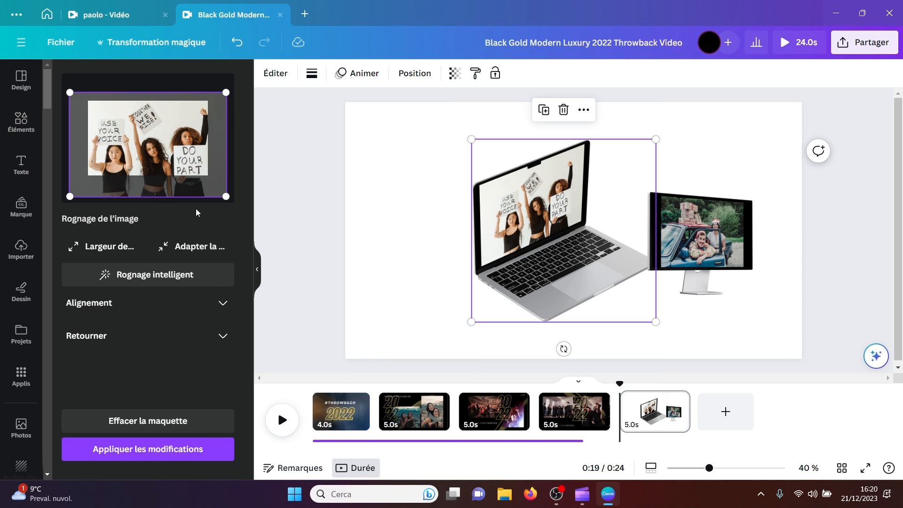
left_click(162, 275)
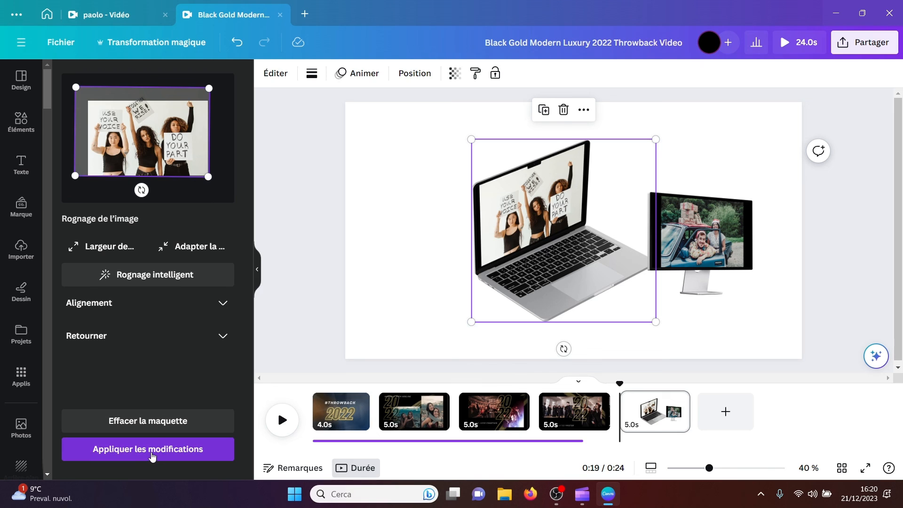
Step: Look through the alignment and flip options for the laptop's photo, flipping it vertically and back again
left_click(223, 303)
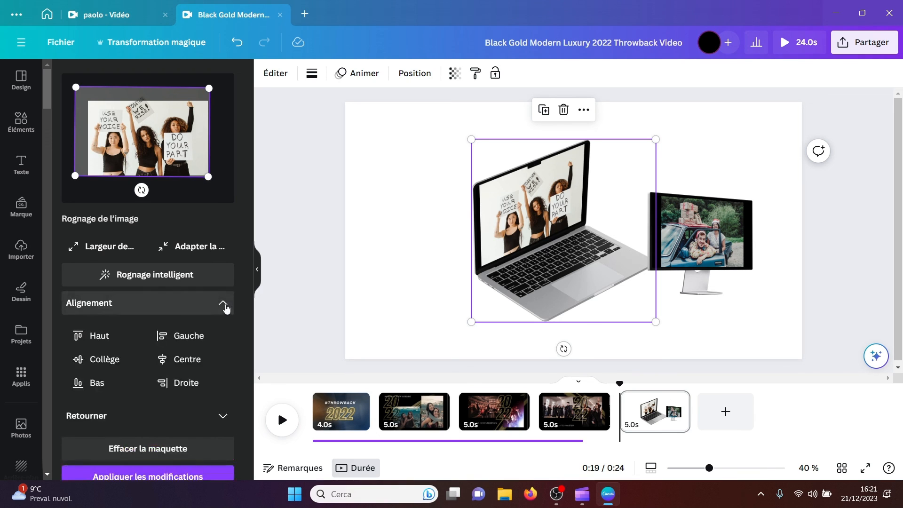
left_click(225, 307)
left_click(222, 335)
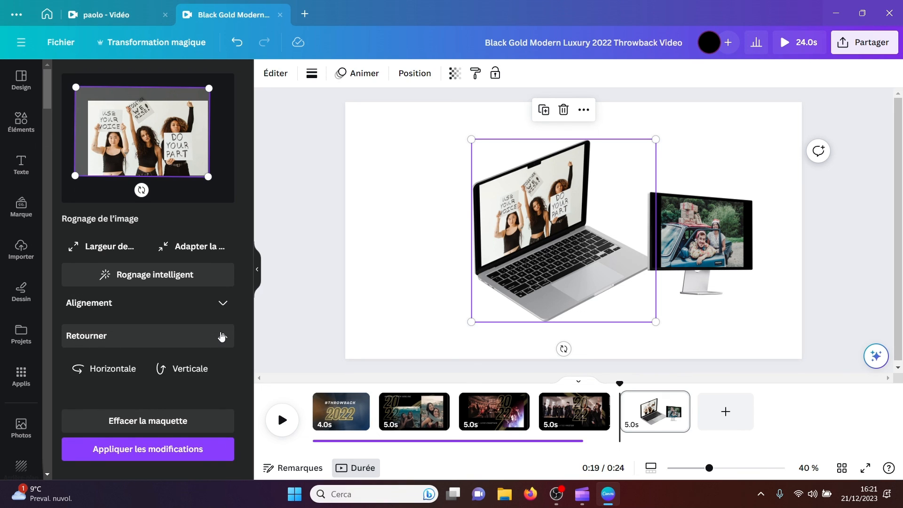
left_click(182, 374)
left_click(183, 374)
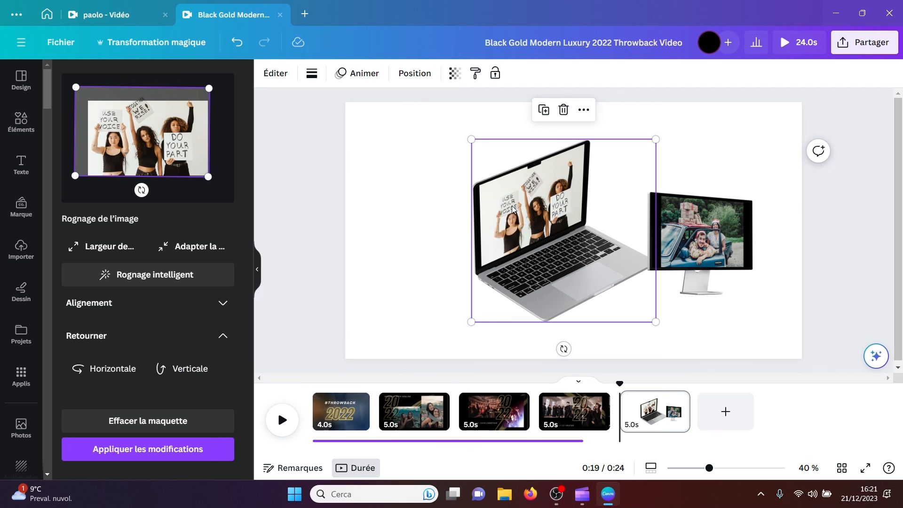
Step: Move the laptop mockup toward the left half of the page and delete the monitor mockup
left_click_drag(512, 210, 455, 226)
left_click(607, 278)
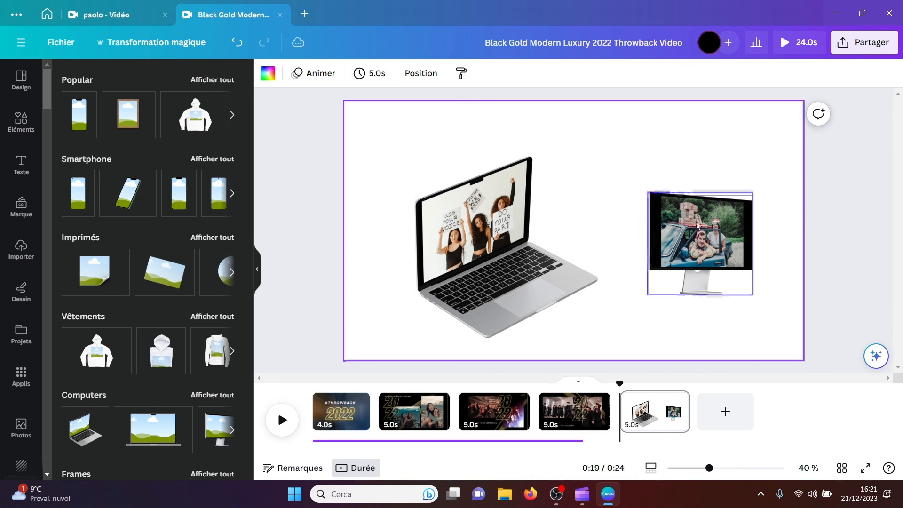
left_click_drag(698, 228, 674, 215)
key("Delete")
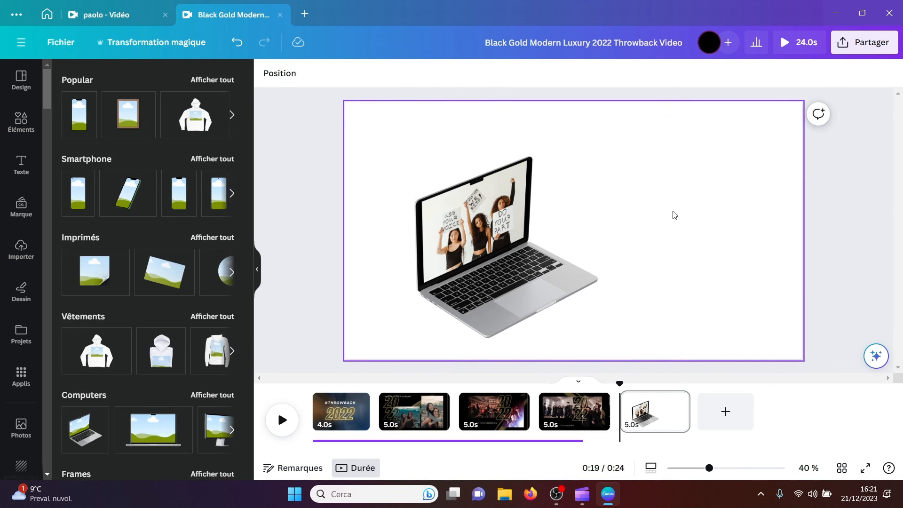
Step: Leave the video design for the home page and open Mockups from the apps page
left_click(50, 17)
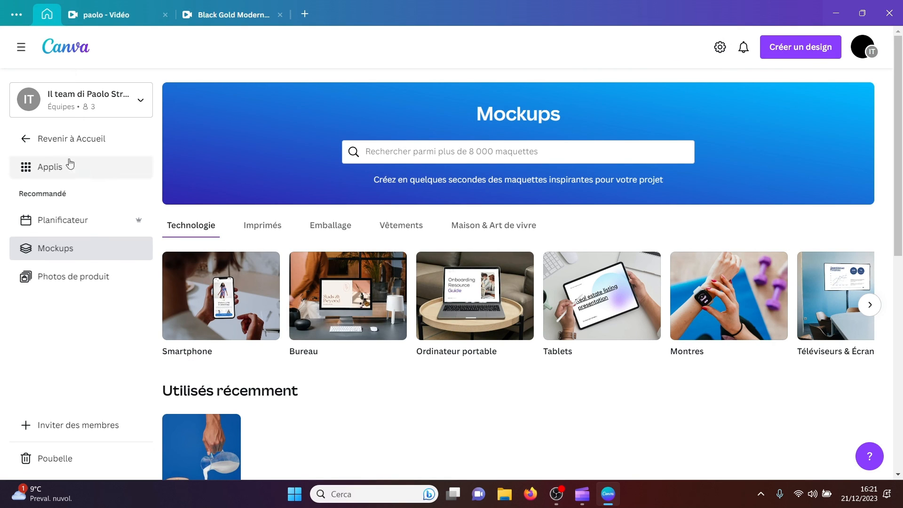
left_click(27, 147)
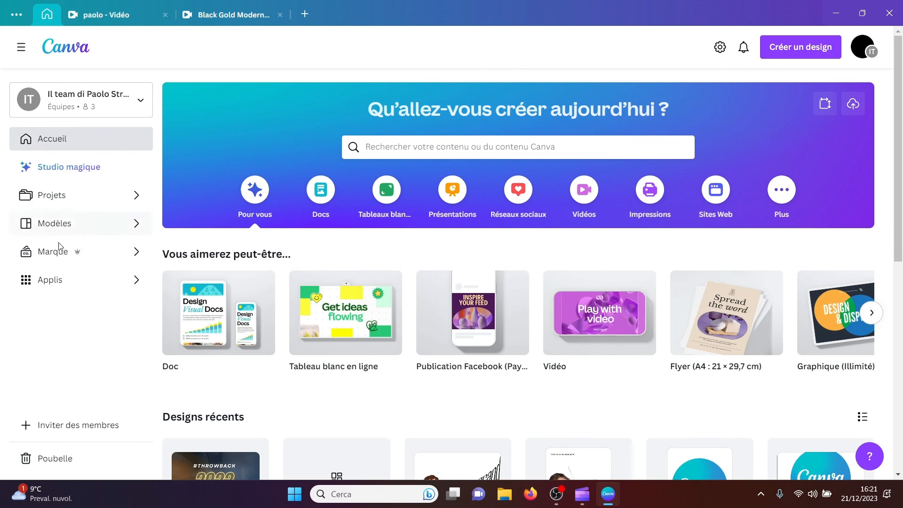
left_click(62, 280)
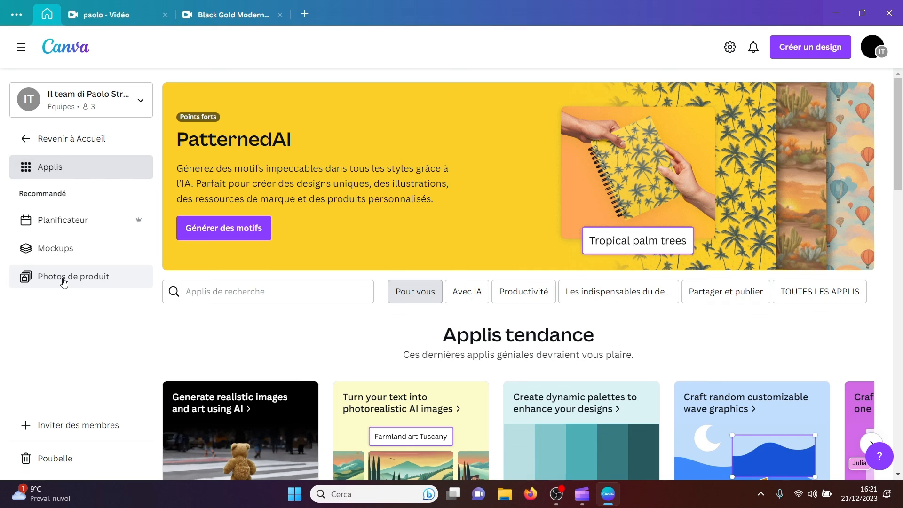
left_click(60, 248)
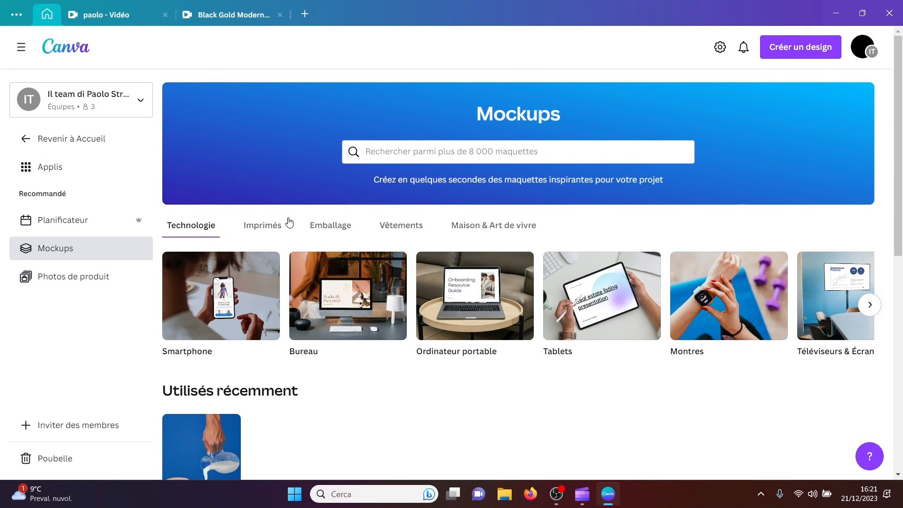
Step: Check the Imprimés and Emballage mockup categories and display the Sacs et boîtes mockups
left_click(250, 228)
left_click(337, 225)
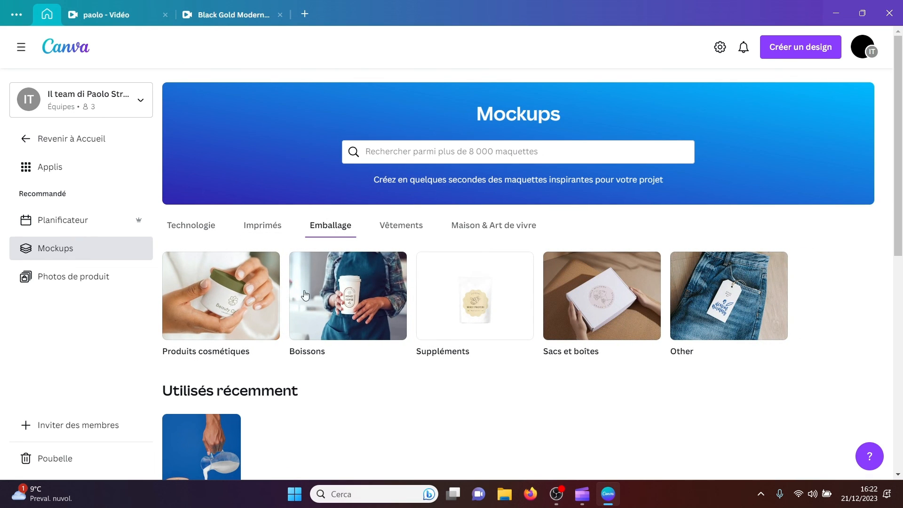
left_click(616, 305)
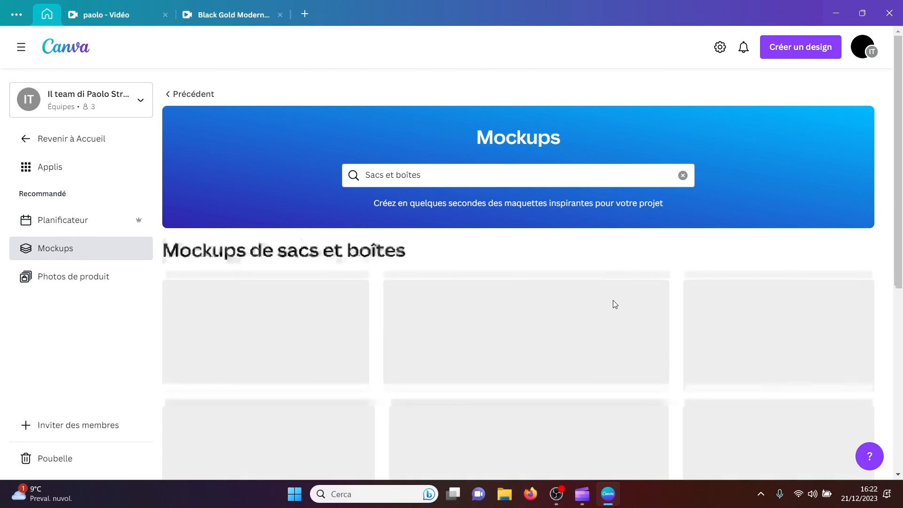
left_click_drag(899, 158, 897, 230)
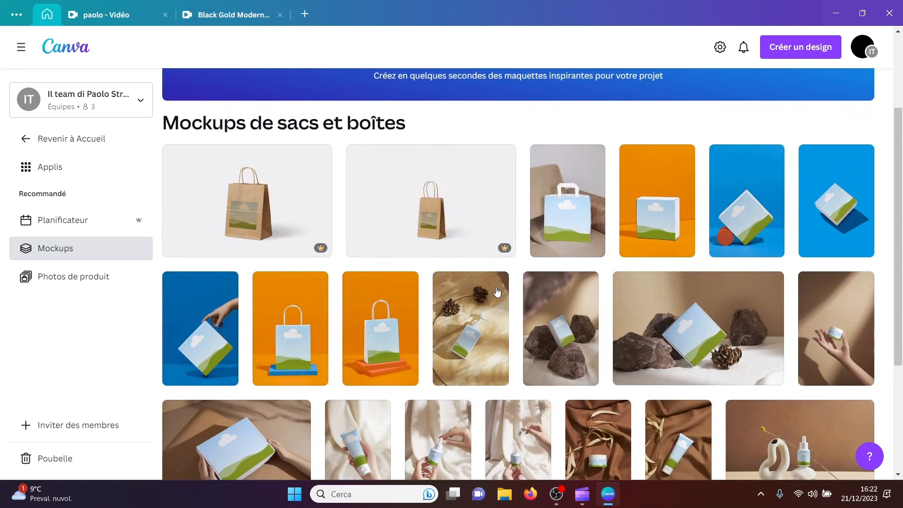
Step: Choose the shopping bag mockup on the orange podium and pick the uploaded portrait of the man in a green suit for it
left_click(375, 346)
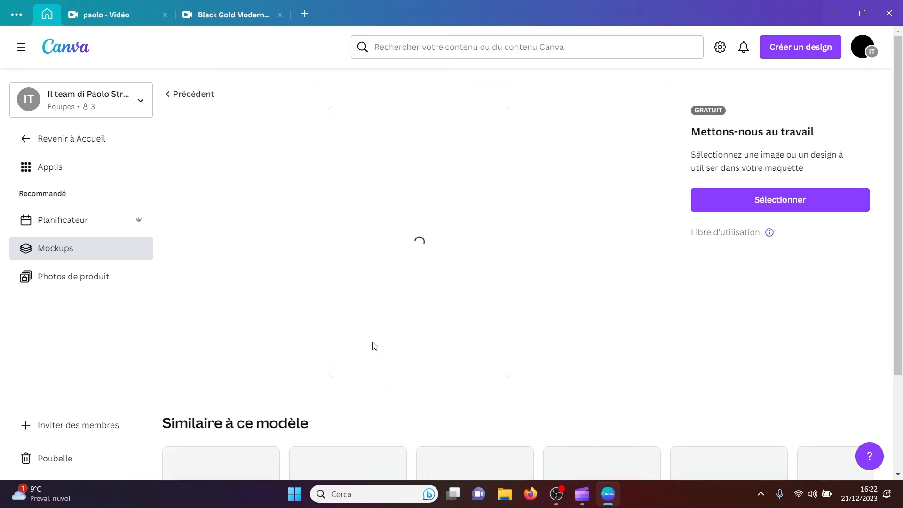
left_click(777, 202)
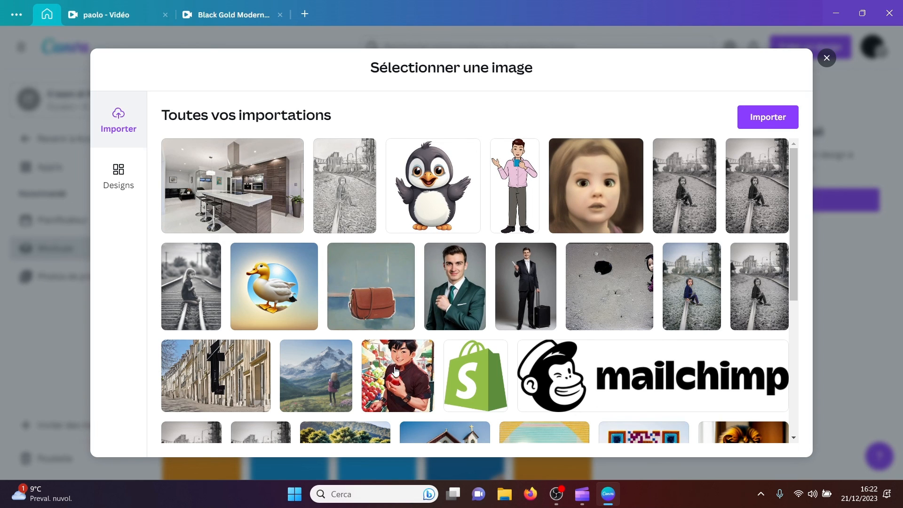
left_click(456, 289)
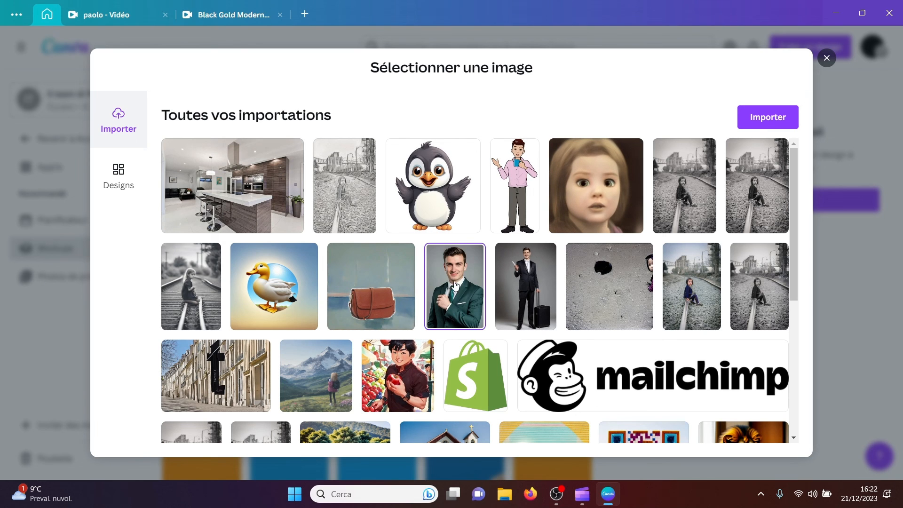
Step: Upload the black-and-white railway track photo from the Download folder and place the selected portrait on the bag mockup
left_click(762, 124)
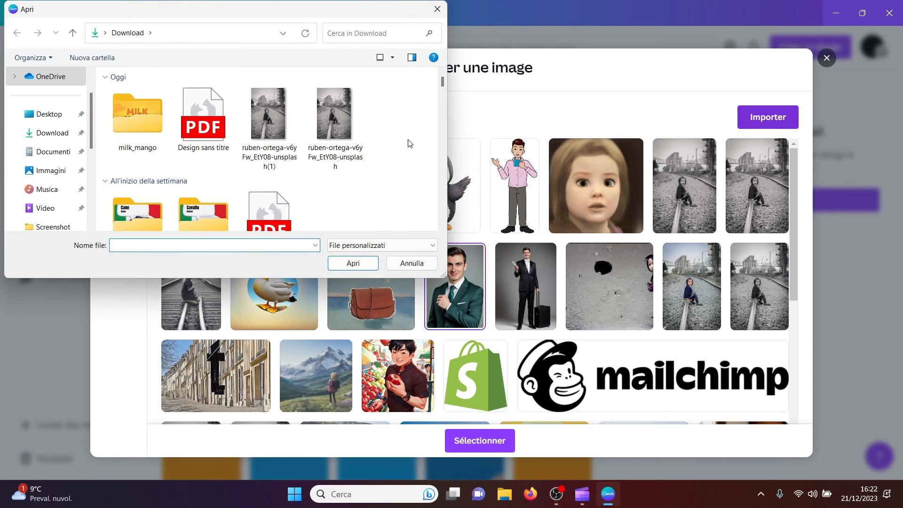
left_click(276, 126)
left_click(353, 263)
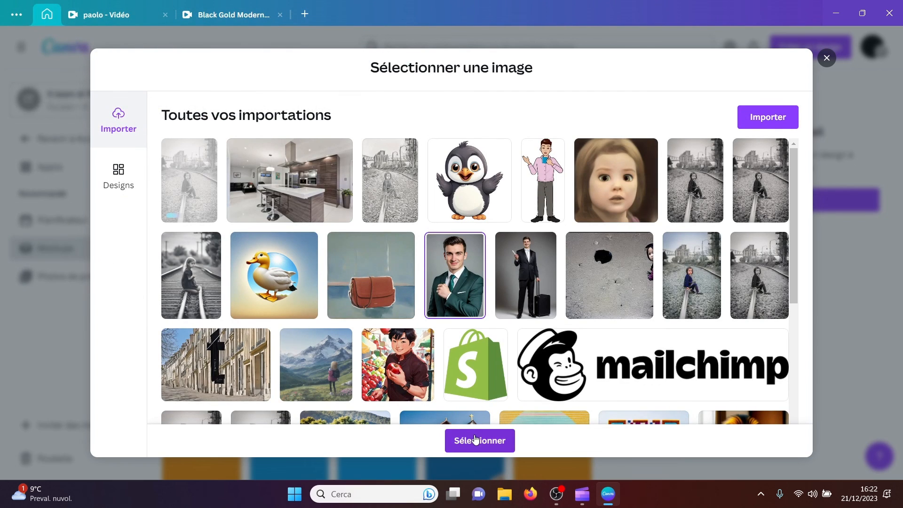
left_click(475, 440)
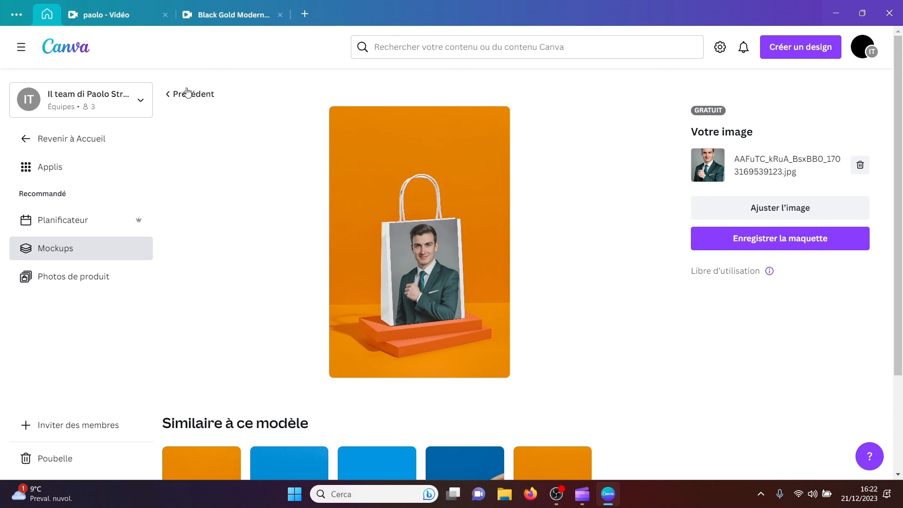
Step: Return to the video design, search the elements for "mockup" and show all the illustration results
left_click(104, 5)
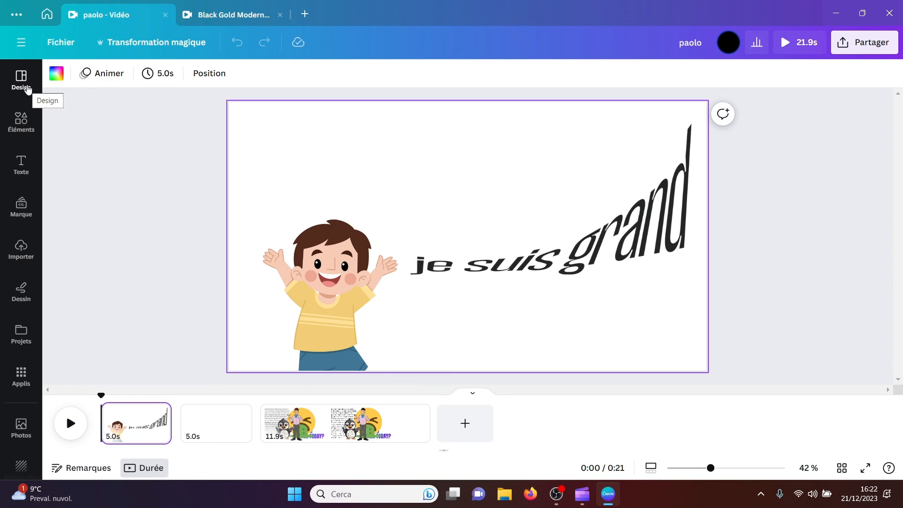
left_click(24, 123)
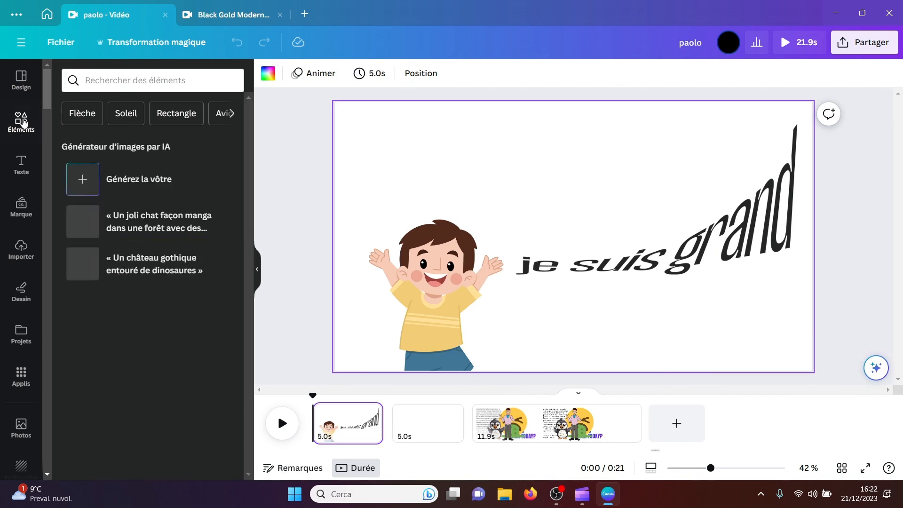
left_click(111, 78)
type("mo")
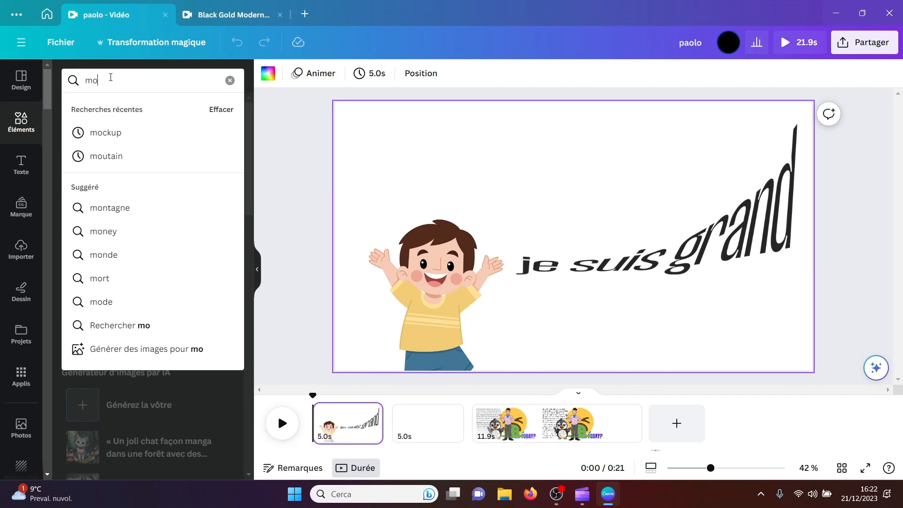
type("ckup")
key("Return")
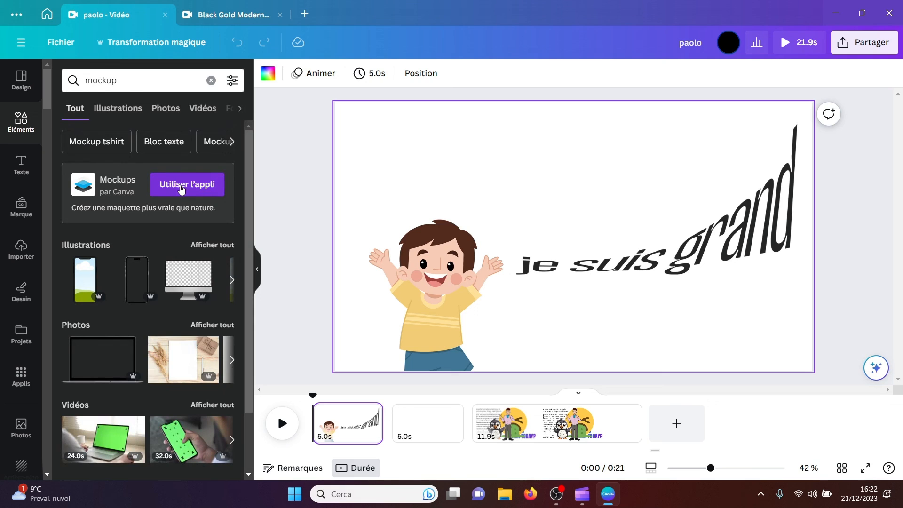
left_click(212, 245)
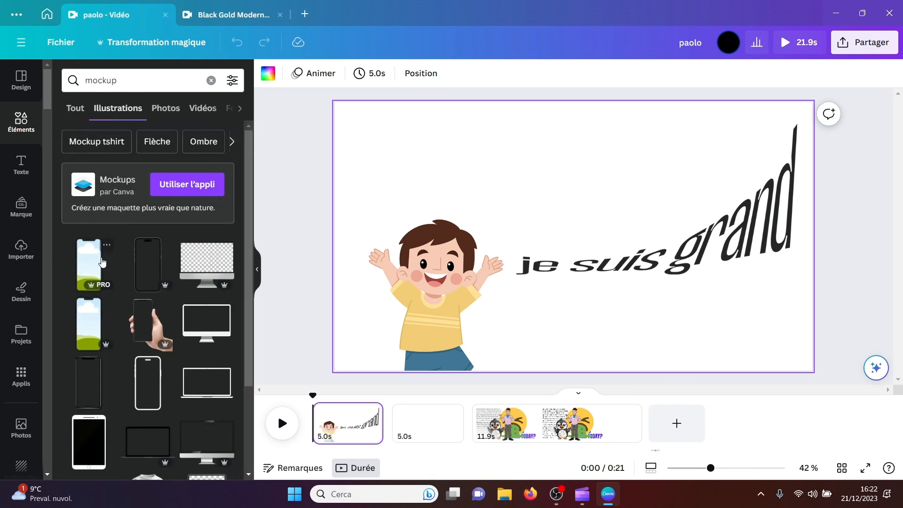
Step: Try the smartphone mockup with the cloud-and-grass screen on the first page at a larger size, and delete it
left_click(91, 266)
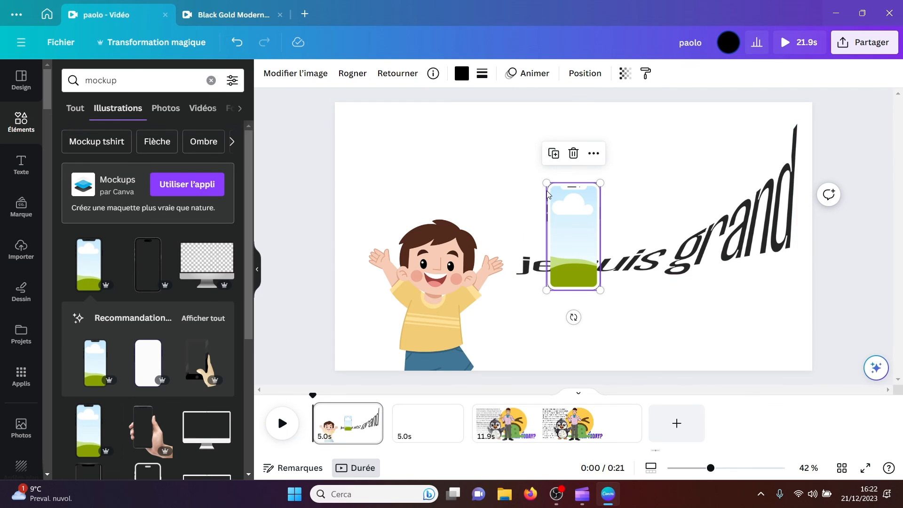
left_click_drag(544, 185, 508, 101)
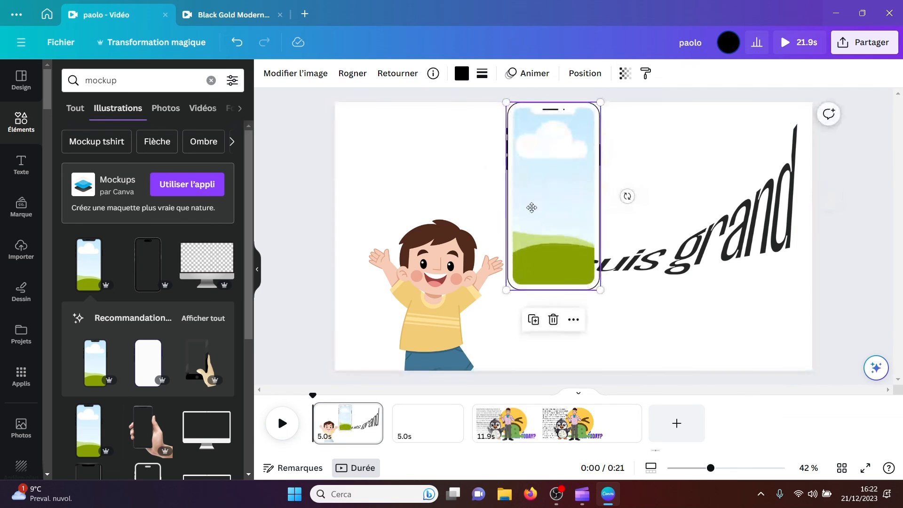
left_click_drag(532, 206, 512, 230)
key("Delete")
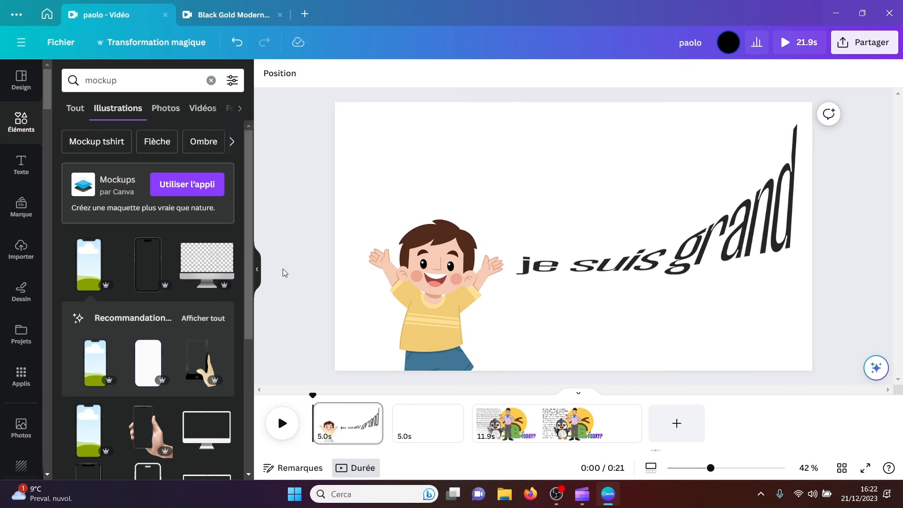